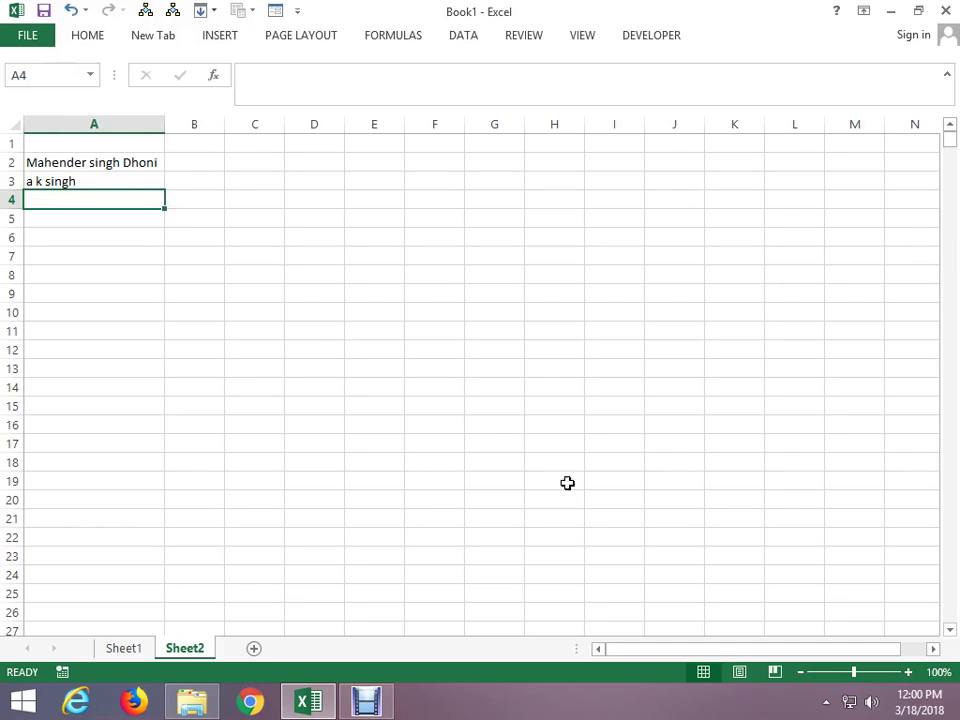
# Inspect the full name in A2, highlighting its middle word 'singh', without changing it
pyautogui.click(139, 162)
pyautogui.keyDown('ctrl'); pyautogui.scroll(1, 181, 213); pyautogui.keyUp('ctrl')
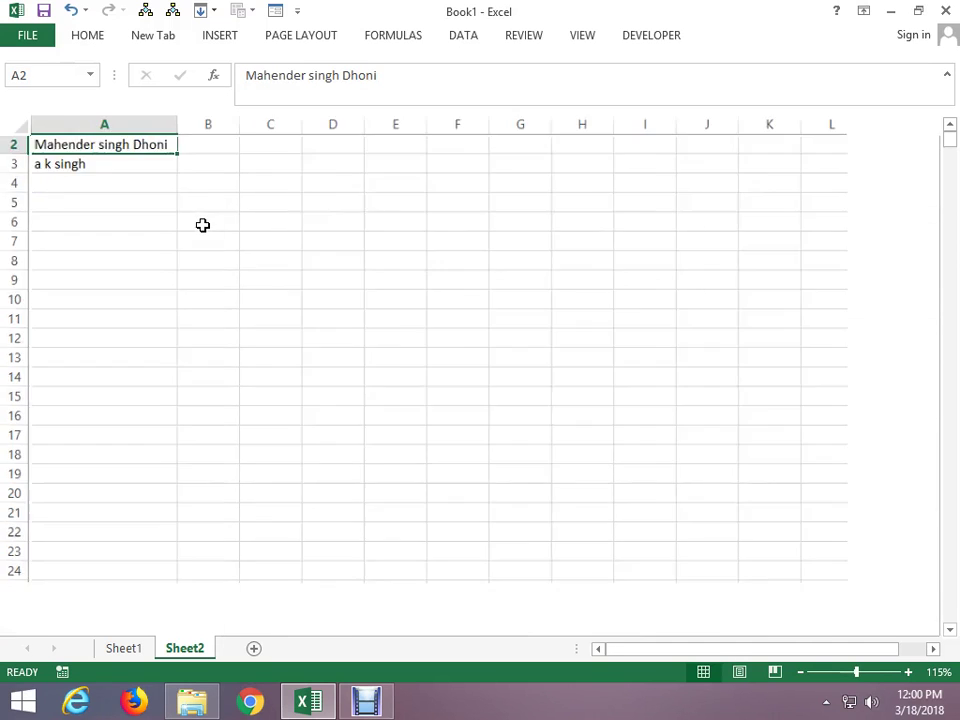
pyautogui.keyDown('ctrl'); pyautogui.scroll(2, 201, 225); pyautogui.keyUp('ctrl')
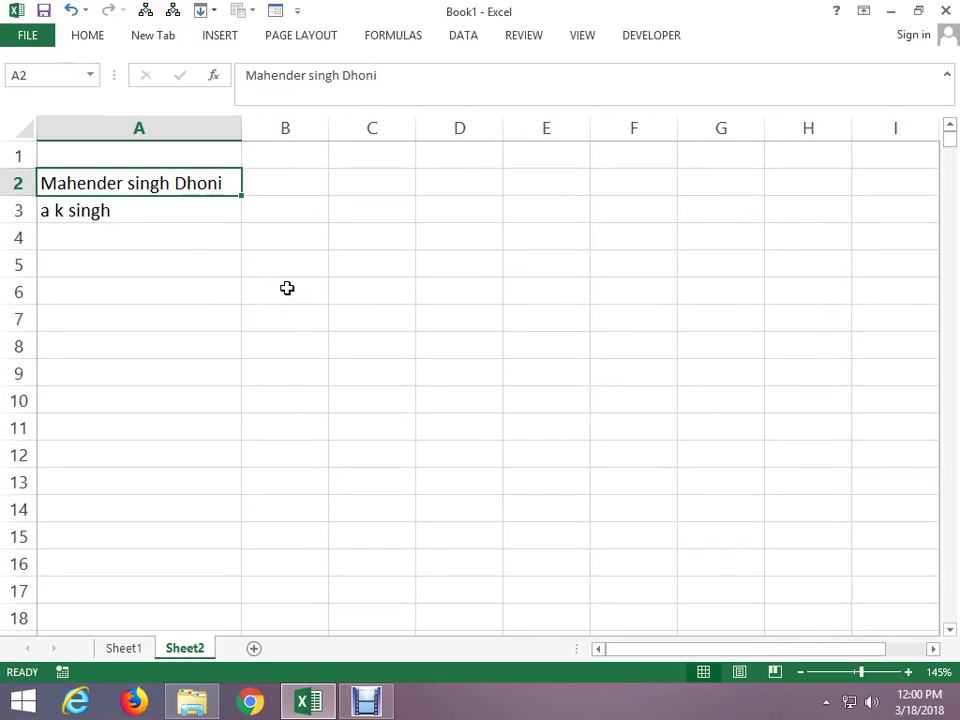
pyautogui.press('F2')
pyautogui.press('Home')
pyautogui.press('Right')
pyautogui.press('Right')
pyautogui.press('Right')
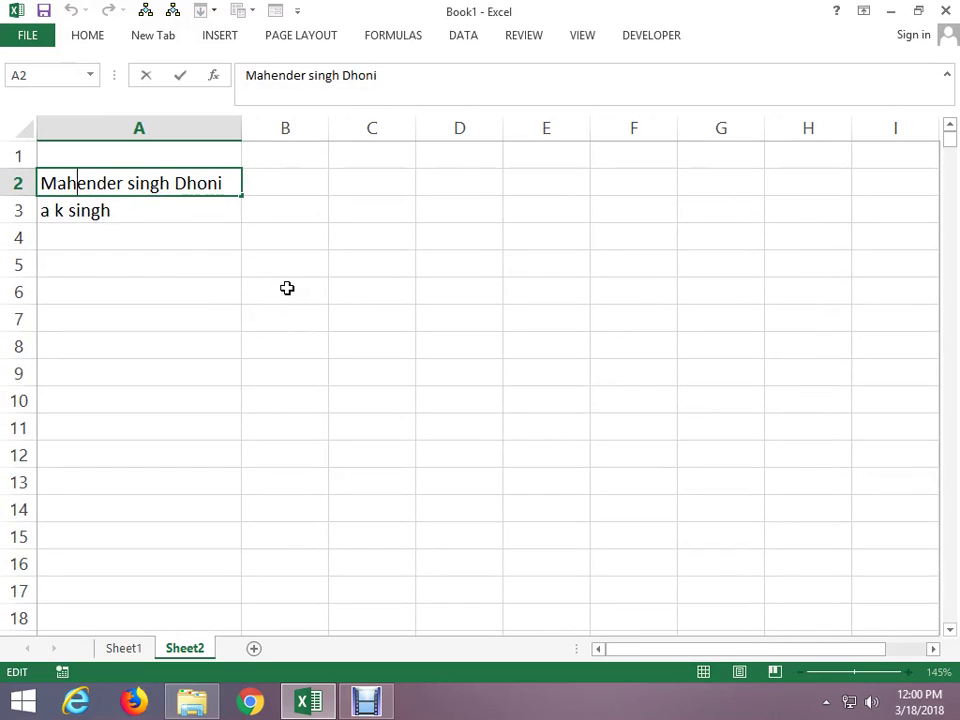
pyautogui.press('Right')
pyautogui.press('Right')
pyautogui.press('Right')
pyautogui.press('Right')
pyautogui.press('Right')
pyautogui.press('Right')
pyautogui.hotkey('shift', 'Right')
pyautogui.hotkey('shift', 'Right')
pyautogui.hotkey('shift', 'Right')
pyautogui.hotkey('shift', 'Right')
pyautogui.hotkey('shift', 'Right')
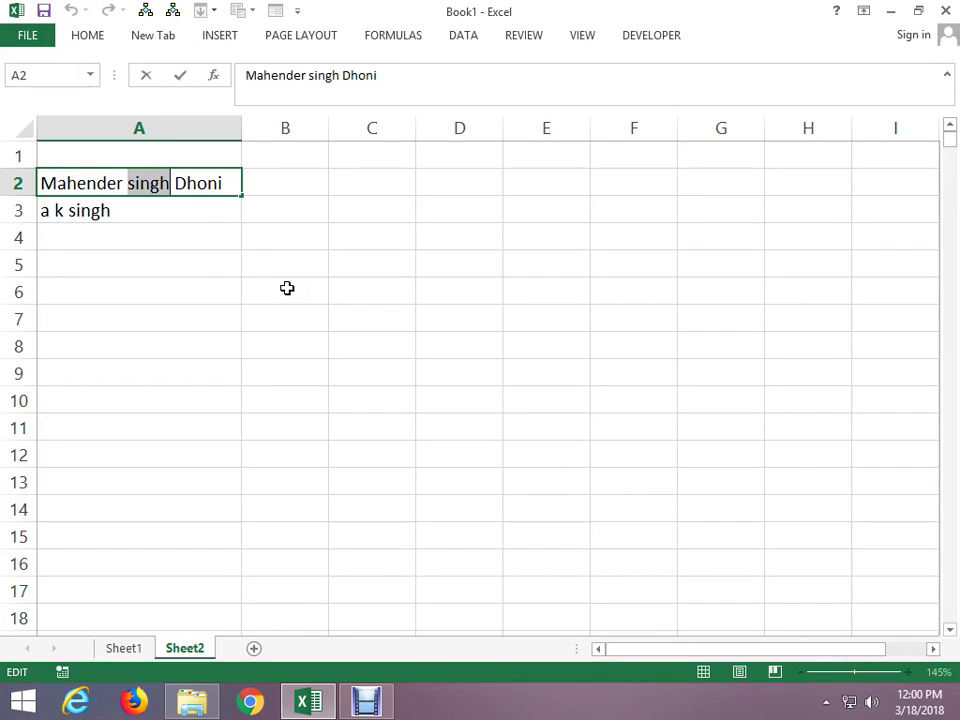
pyautogui.press('Escape')
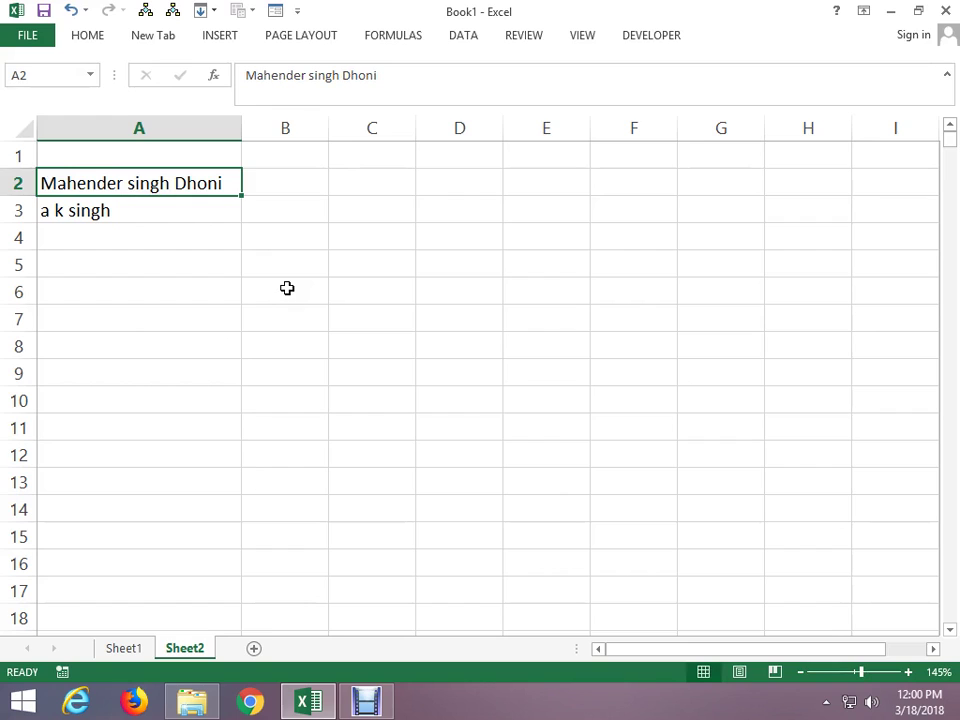
pyautogui.press('Down')
pyautogui.press('Up')
# Enter =FIND(" ",A2) in C2 to get the first space position, 9
pyautogui.press('Right')
pyautogui.press('Right')
pyautogui.write('=fo')
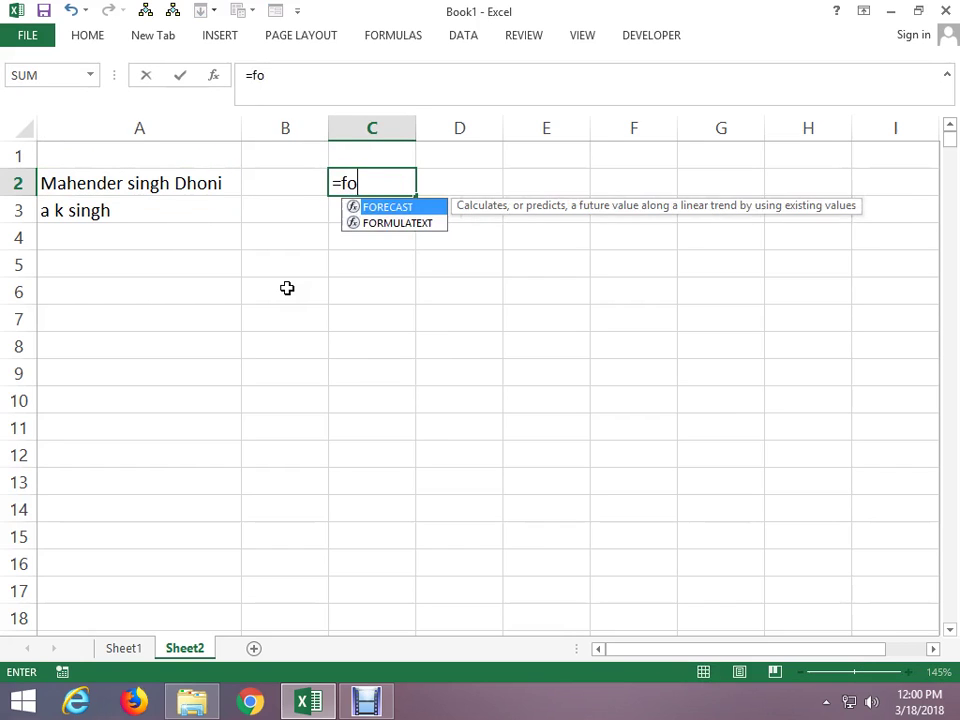
pyautogui.write('i')
pyautogui.press('BackSpace')
pyautogui.press('BackSpace')
pyautogui.write('ind')
pyautogui.press('Tab')
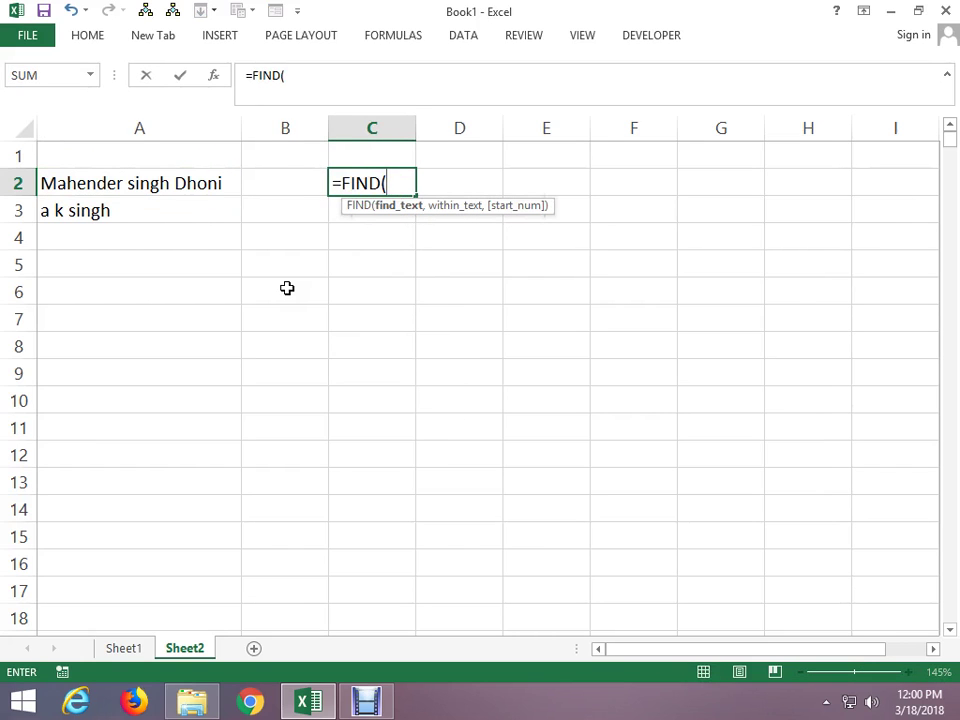
pyautogui.write('" ",')
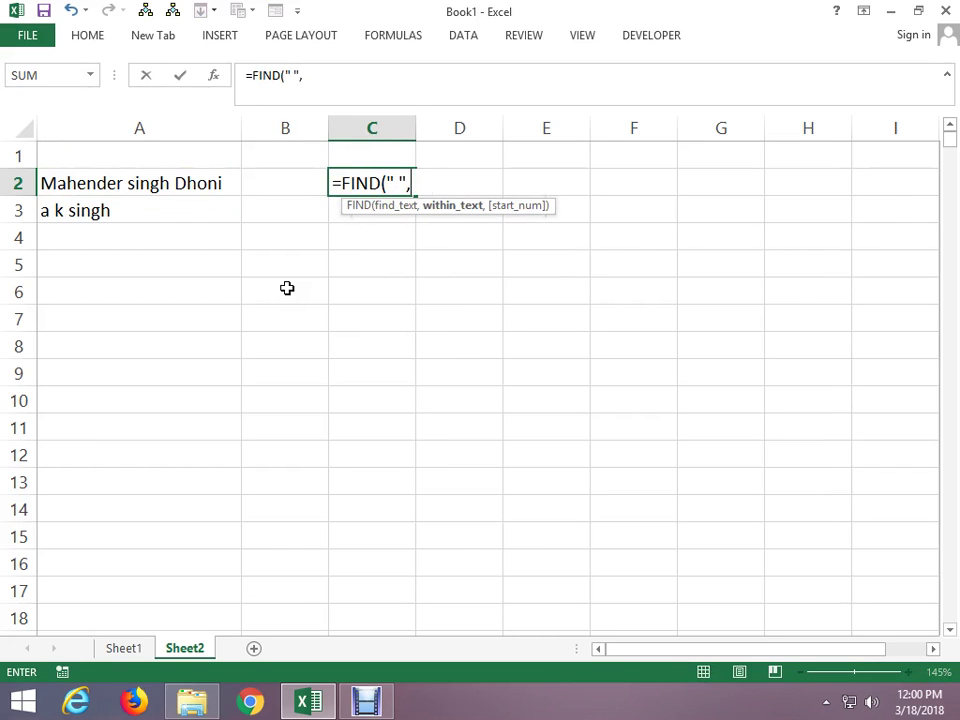
pyautogui.press('Left')
pyautogui.press('Left')
pyautogui.press('Return')
pyautogui.press('Up')
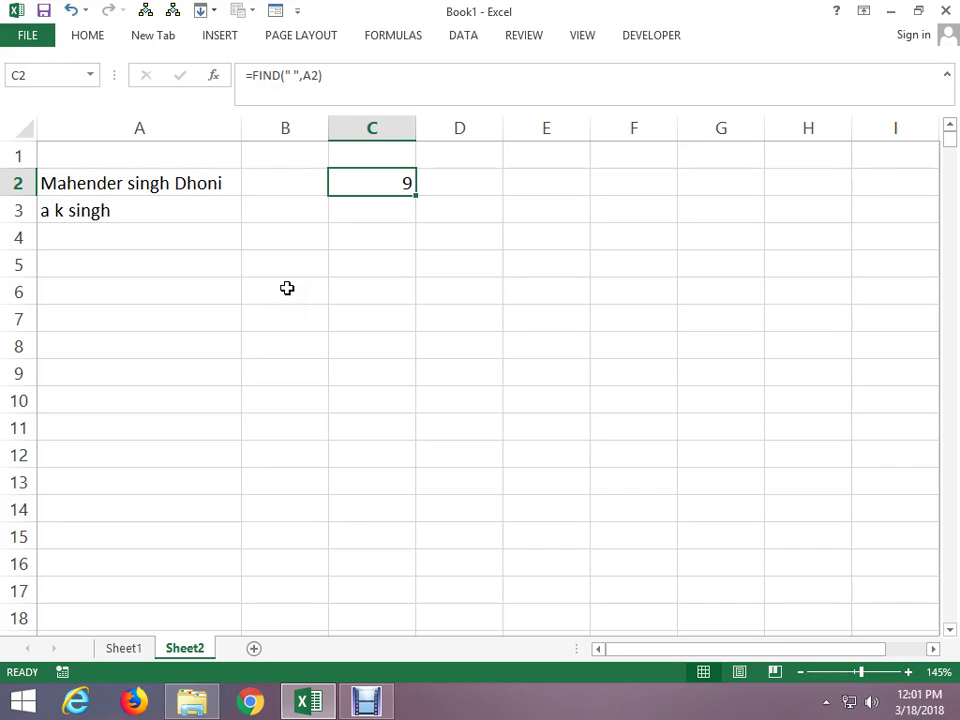
# Enter =+C2+1 in D2, giving 10, then return to C1
pyautogui.press('Right')
pyautogui.write('+')
pyautogui.press('Left')
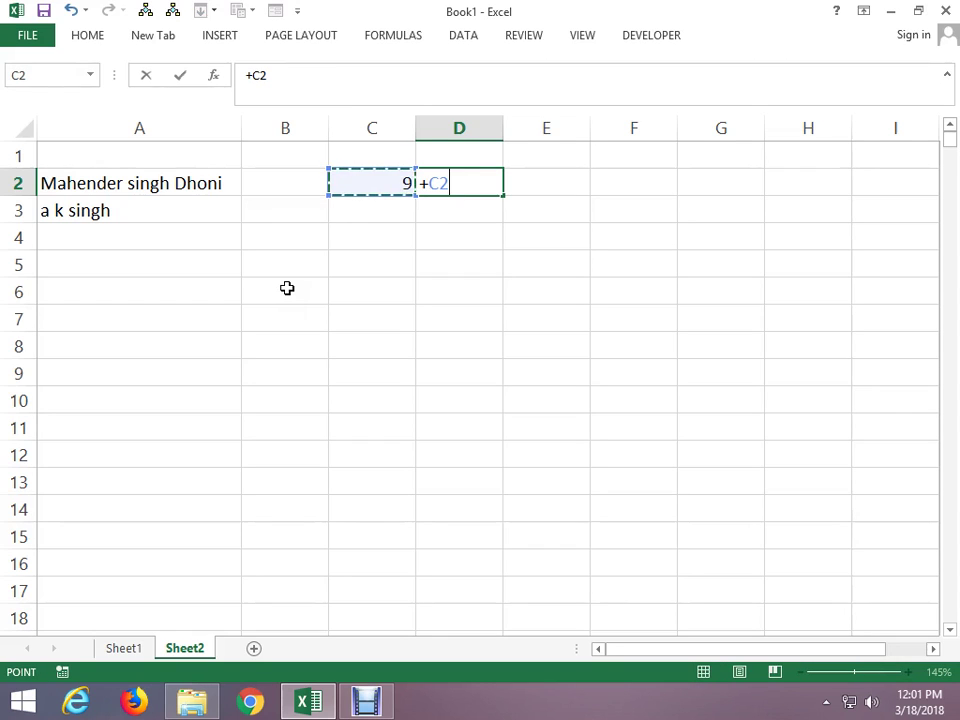
pyautogui.write('+1')
pyautogui.hotkey('ctrl', 'Return')
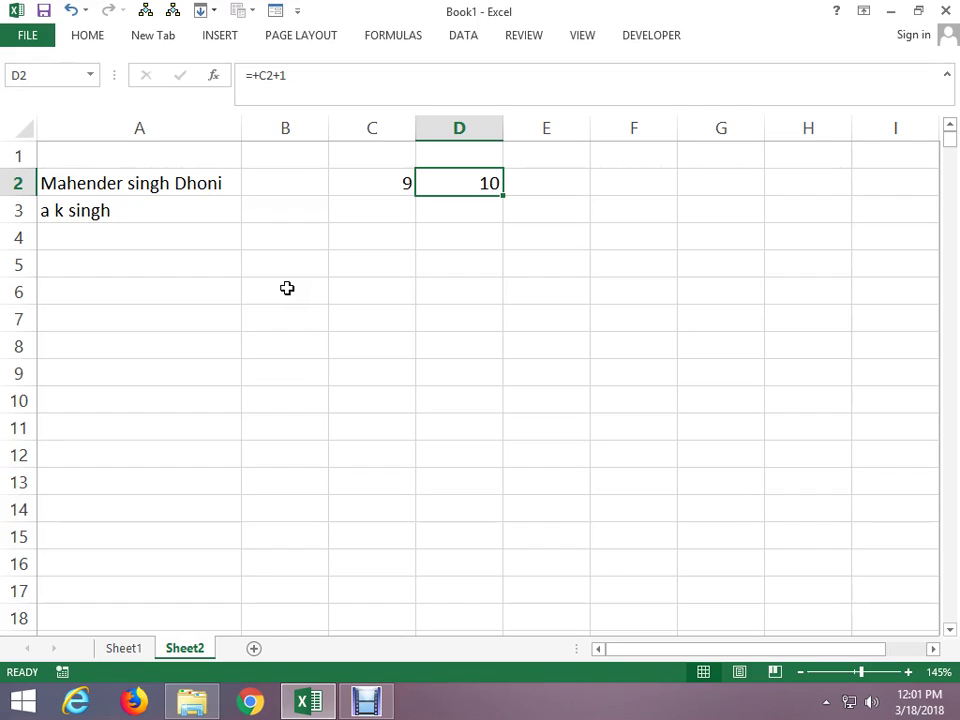
pyautogui.press('Left')
pyautogui.press('Up')
# Add the headers 'first' in C1 and 'second' in E1
pyautogui.write('first')
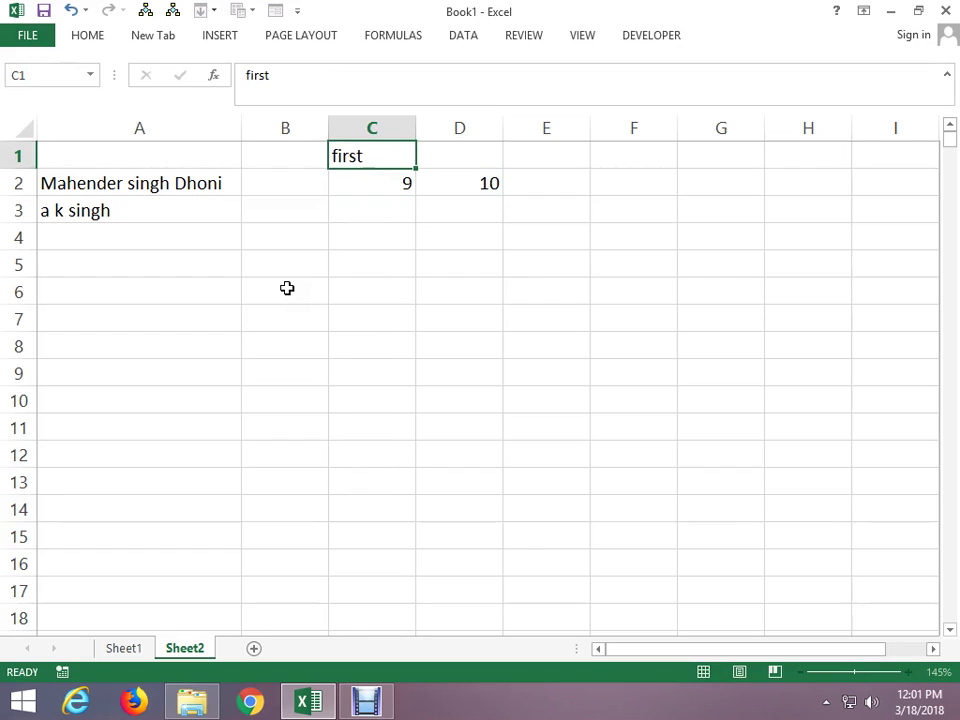
pyautogui.press('Return')
pyautogui.press('Up')
pyautogui.press('Right')
pyautogui.press('Right')
pyautogui.press('Right')
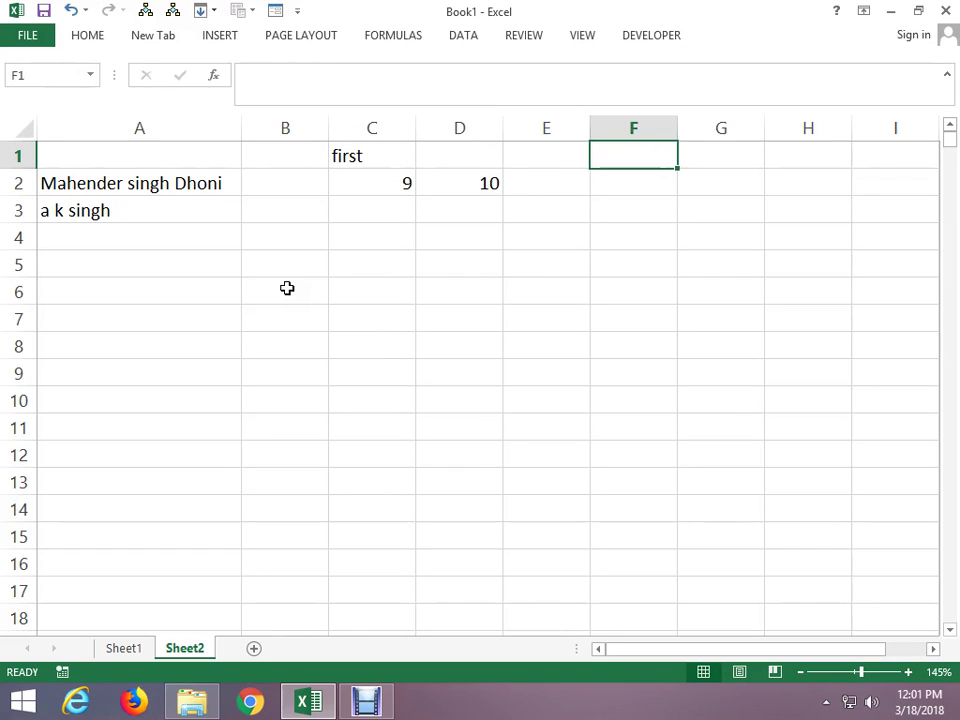
pyautogui.press('Left')
pyautogui.write('seco')
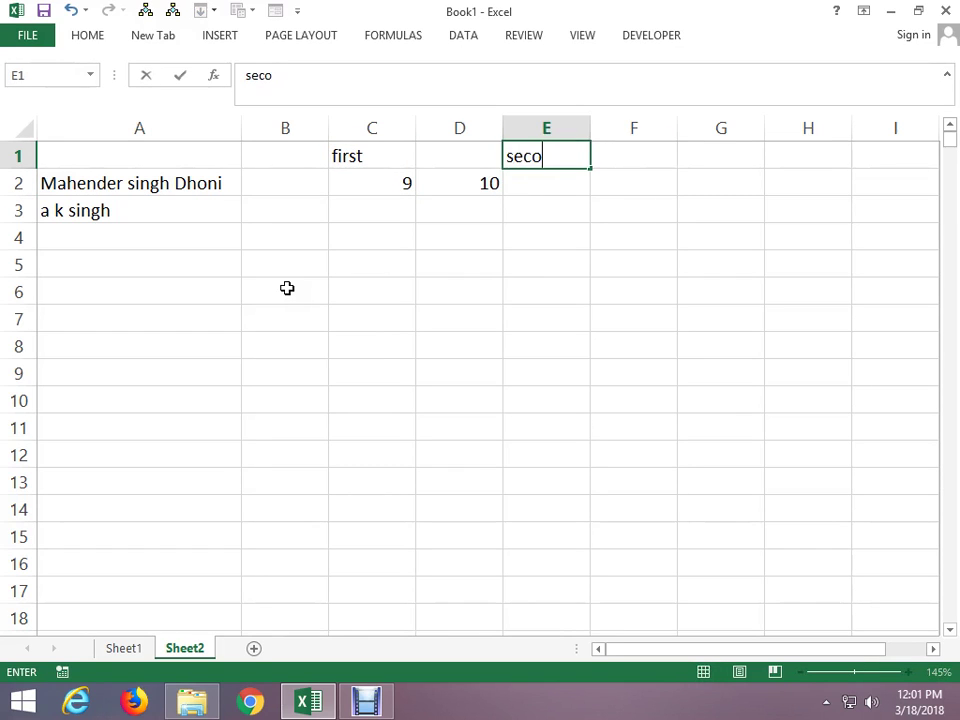
pyautogui.write('nd')
pyautogui.press('Return')
# Try =FIND(" ",A2,D2) in E2, which returns 15, then clear E2
pyautogui.write('=find')
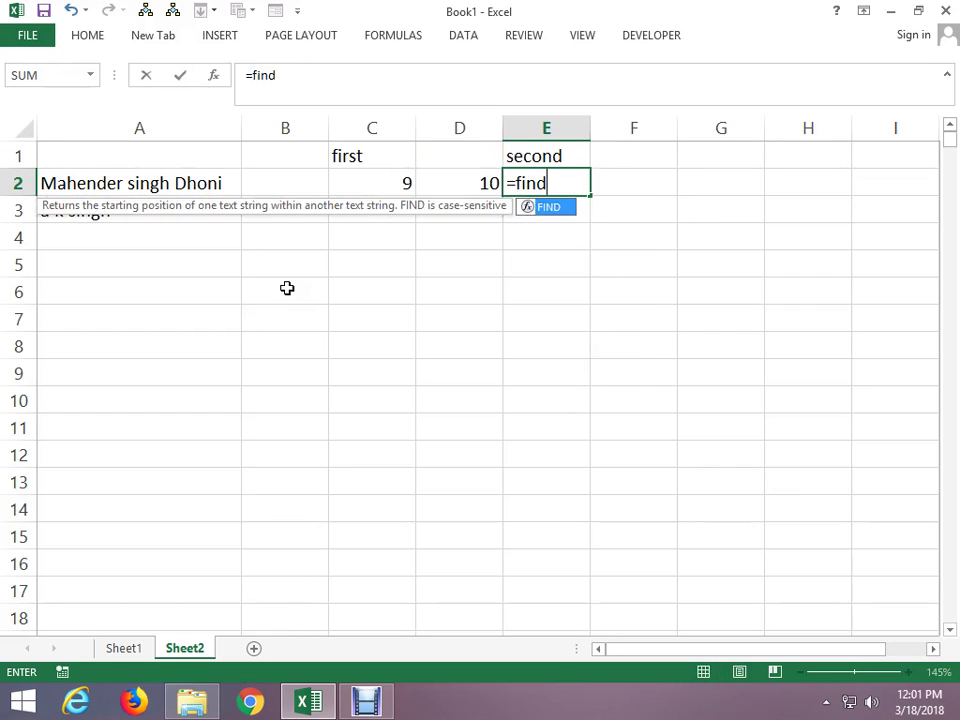
pyautogui.press('Tab')
pyautogui.write('" ",')
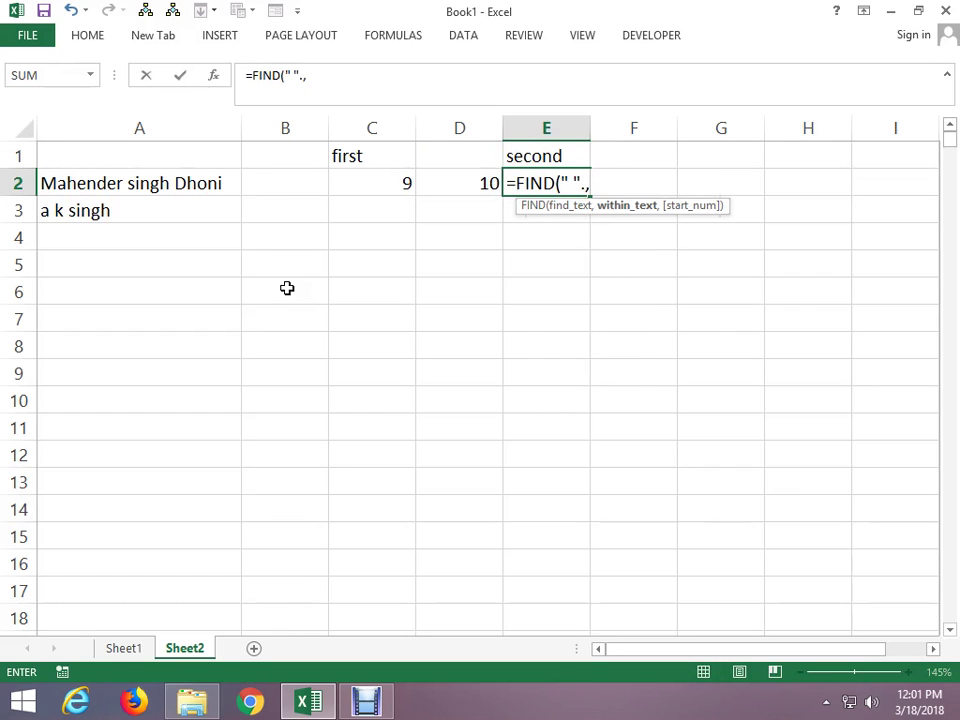
pyautogui.press('BackSpace')
pyautogui.write(',')
pyautogui.click(79, 188)
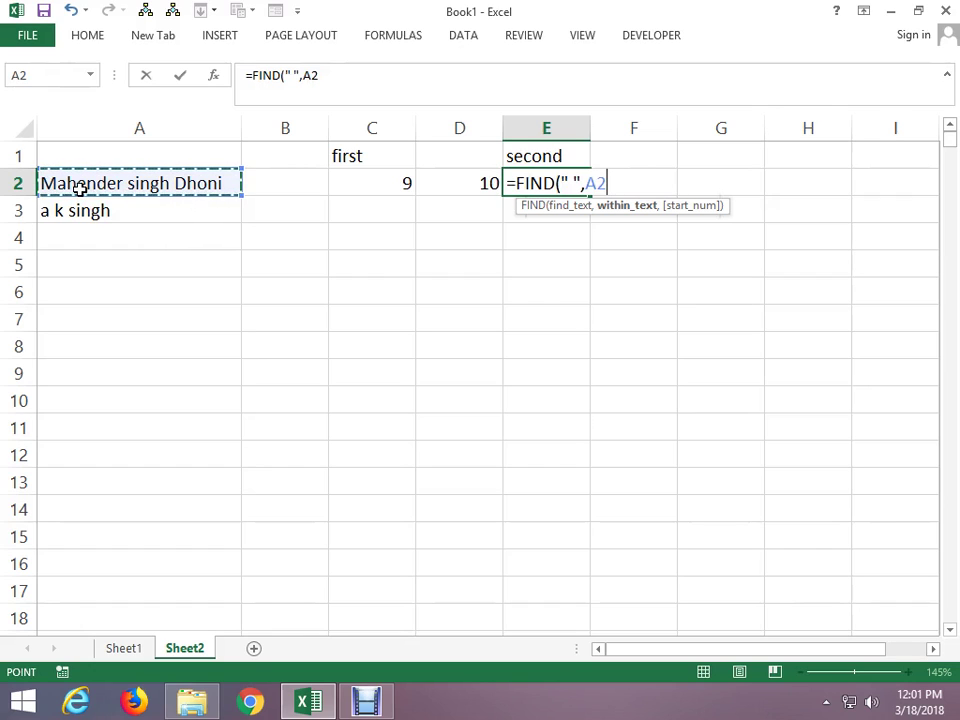
pyautogui.write(',')
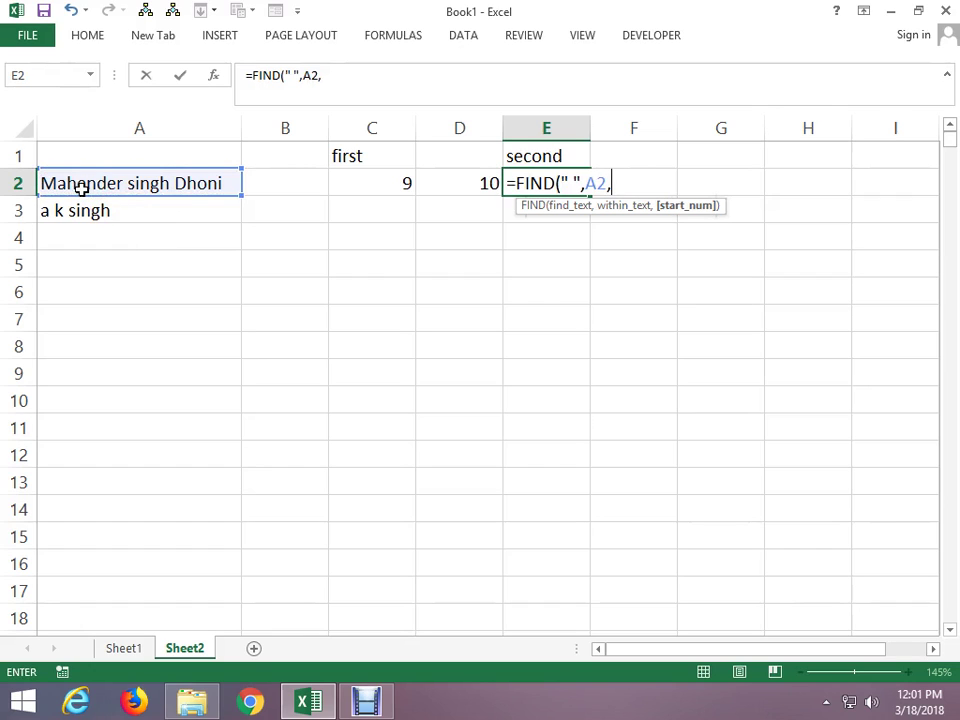
pyautogui.click(470, 179)
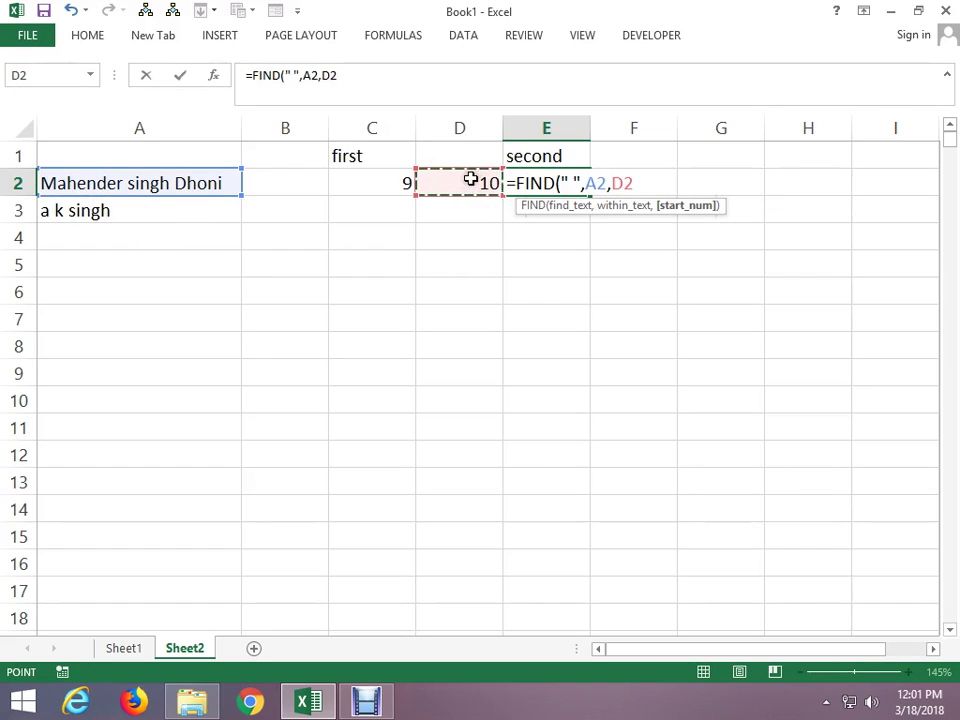
pyautogui.press('Return')
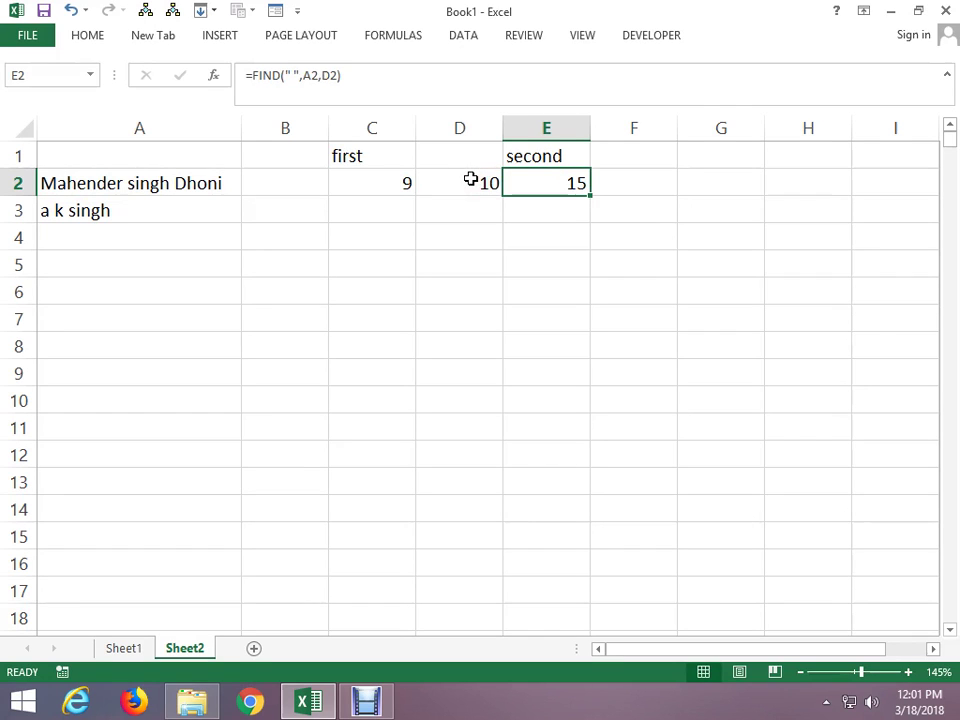
pyautogui.press('Delete')
pyautogui.press('Left')
pyautogui.press('Left')
pyautogui.press('Up')
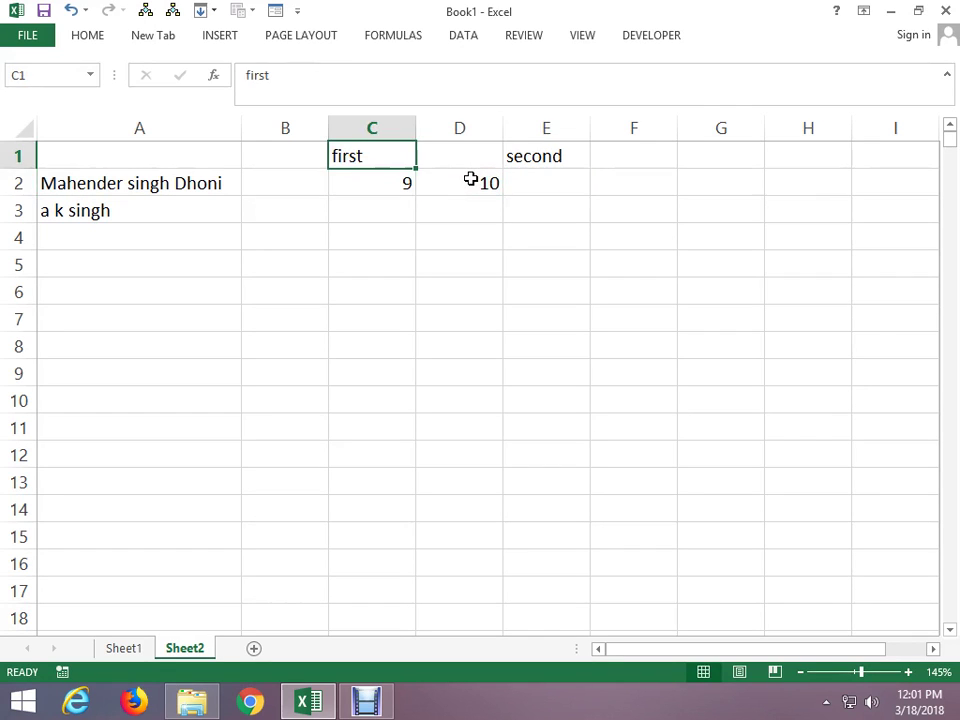
pyautogui.press('Down')
pyautogui.press('Up')
pyautogui.press('Down')
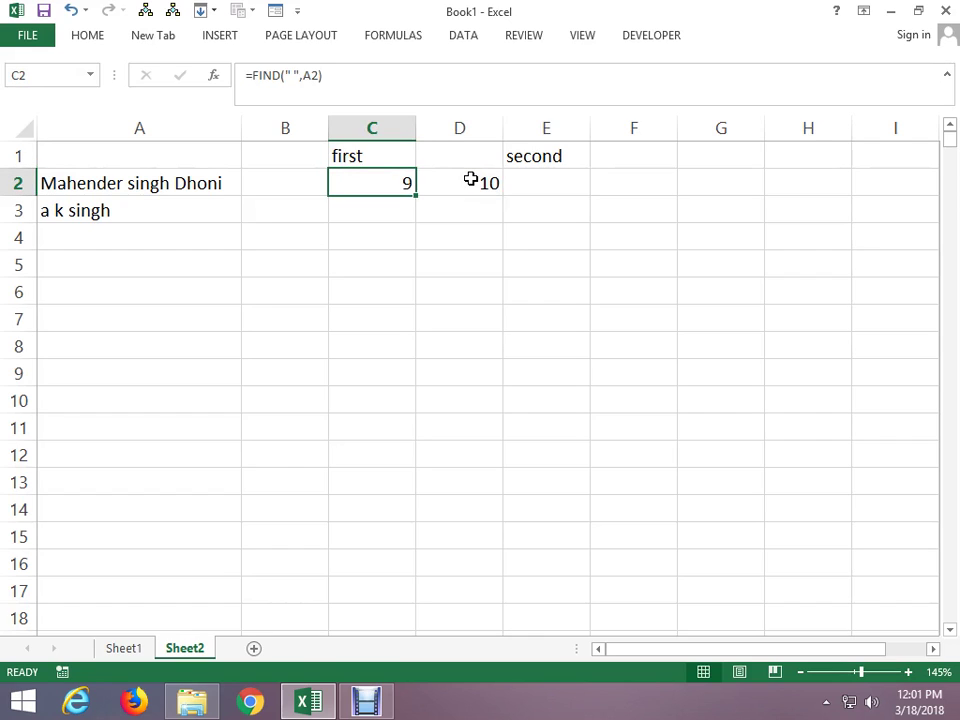
pyautogui.press('Up')
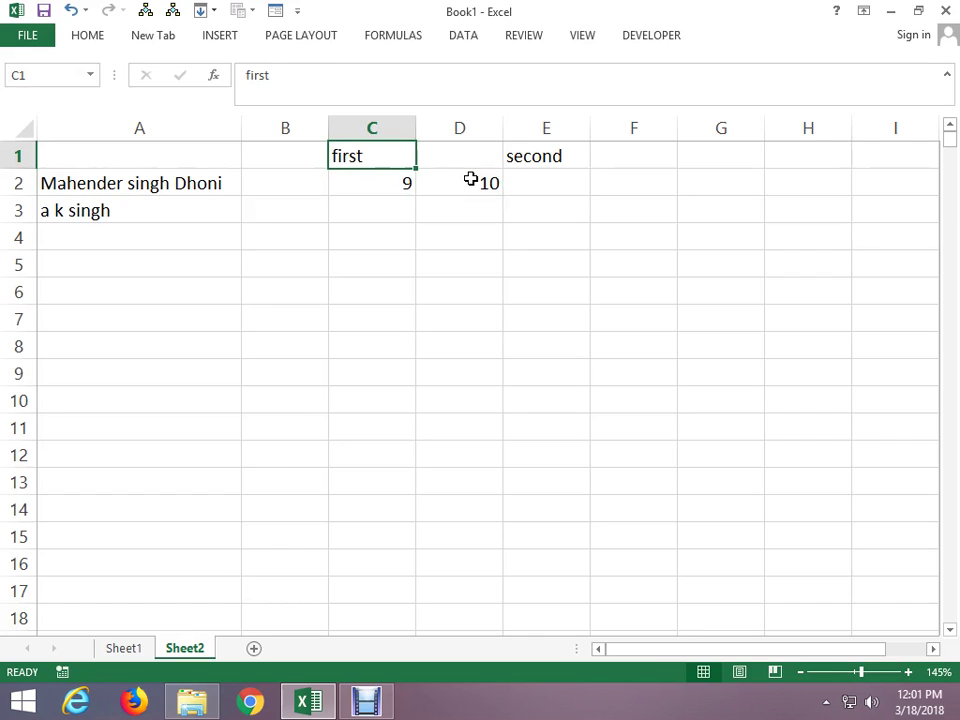
pyautogui.press('Down')
pyautogui.press('Left')
pyautogui.press('Left')
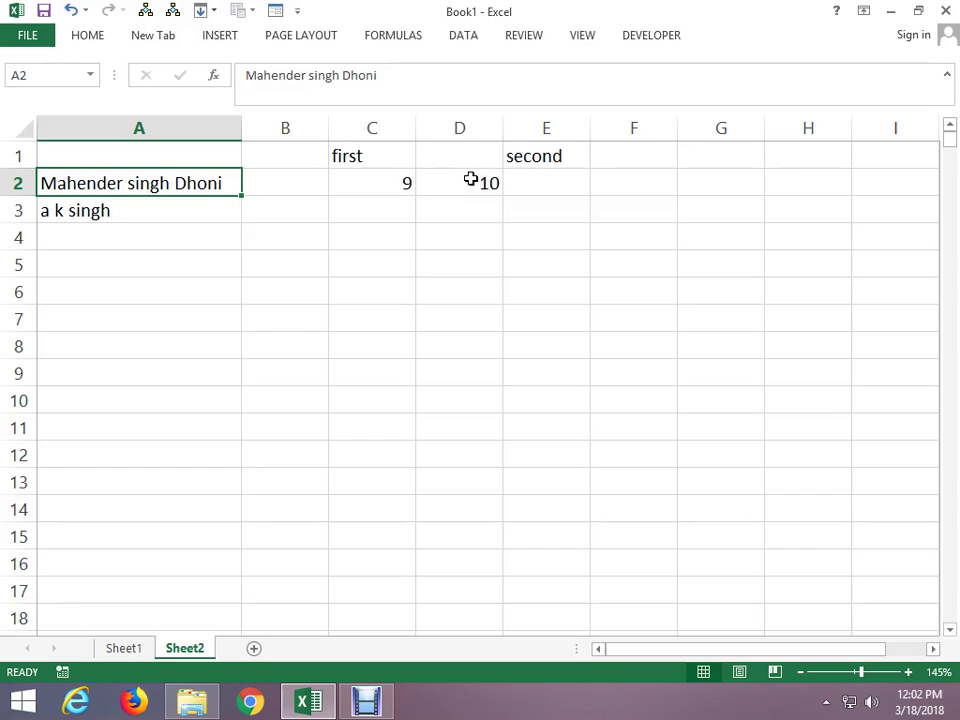
pyautogui.press('Down')
pyautogui.press('Down')
pyautogui.press('Down')
pyautogui.press('Right')
pyautogui.write('=fo')
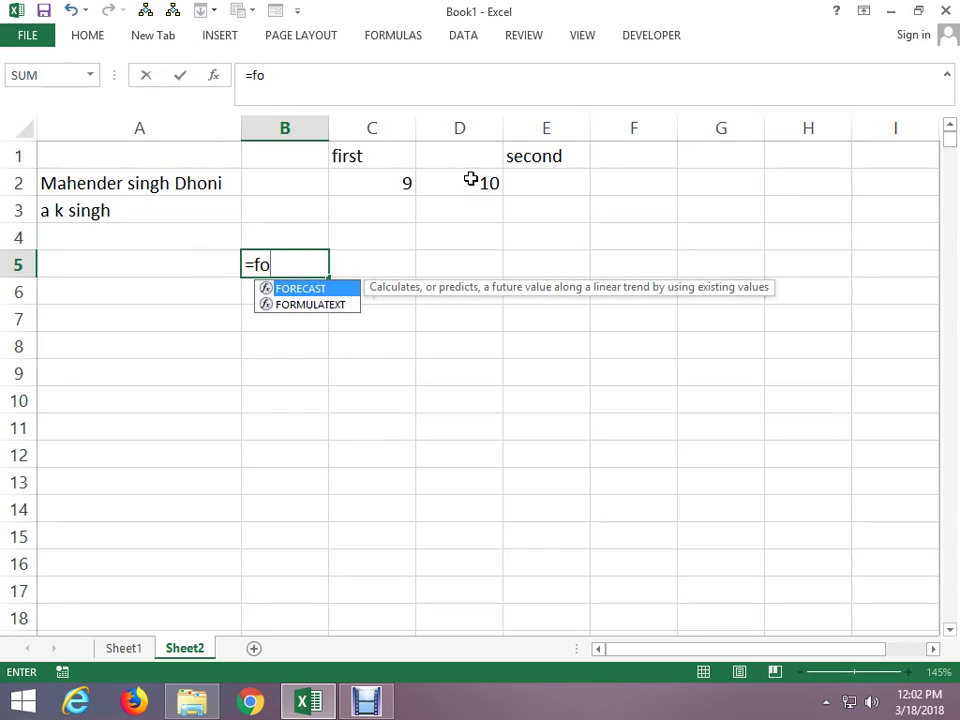
pyautogui.press('BackSpace')
pyautogui.write('i')
pyautogui.press('Tab')
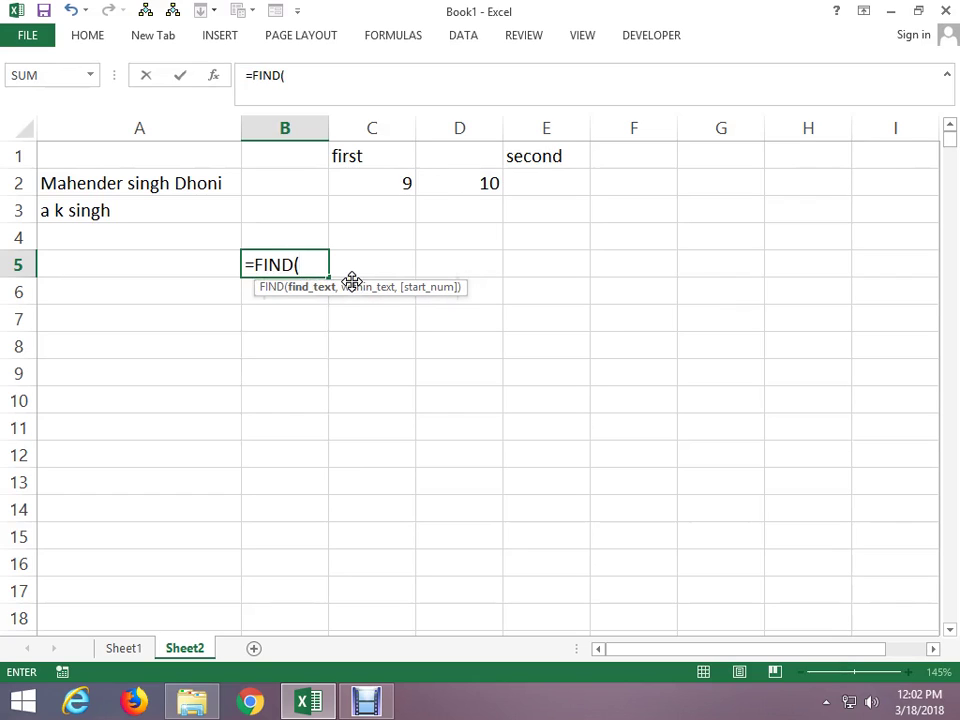
pyautogui.press('Escape')
pyautogui.press('Left')
pyautogui.press('Up')
pyautogui.press('Up')
pyautogui.press('Up')
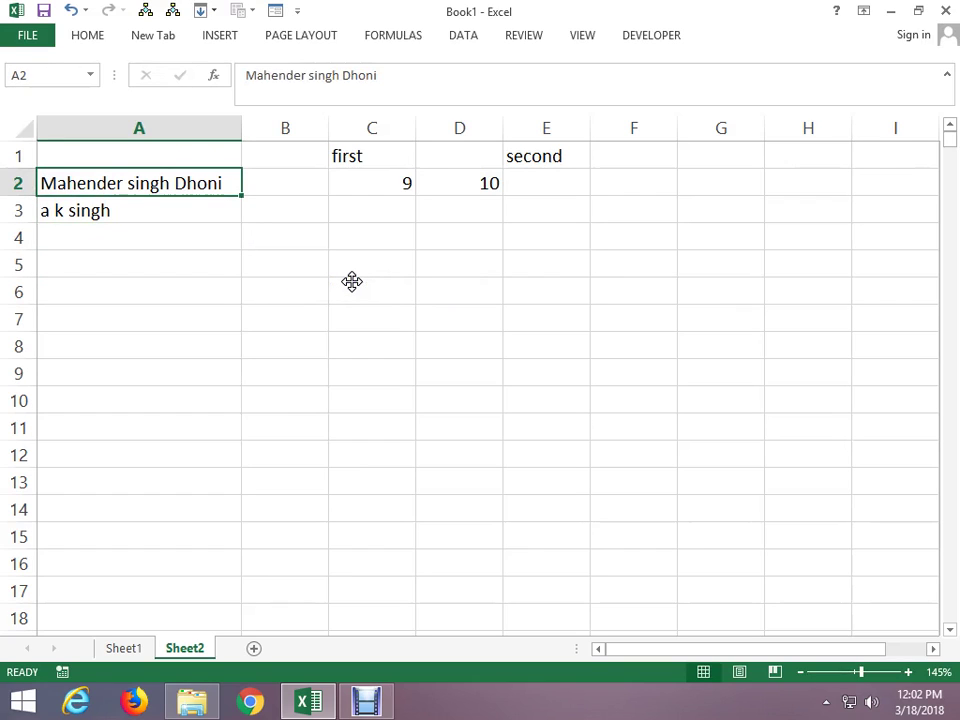
pyautogui.press('F2')
pyautogui.press('Right')
pyautogui.press('Right')
pyautogui.press('Right')
pyautogui.press('Right')
pyautogui.press('Right')
pyautogui.press('Right')
pyautogui.press('Right')
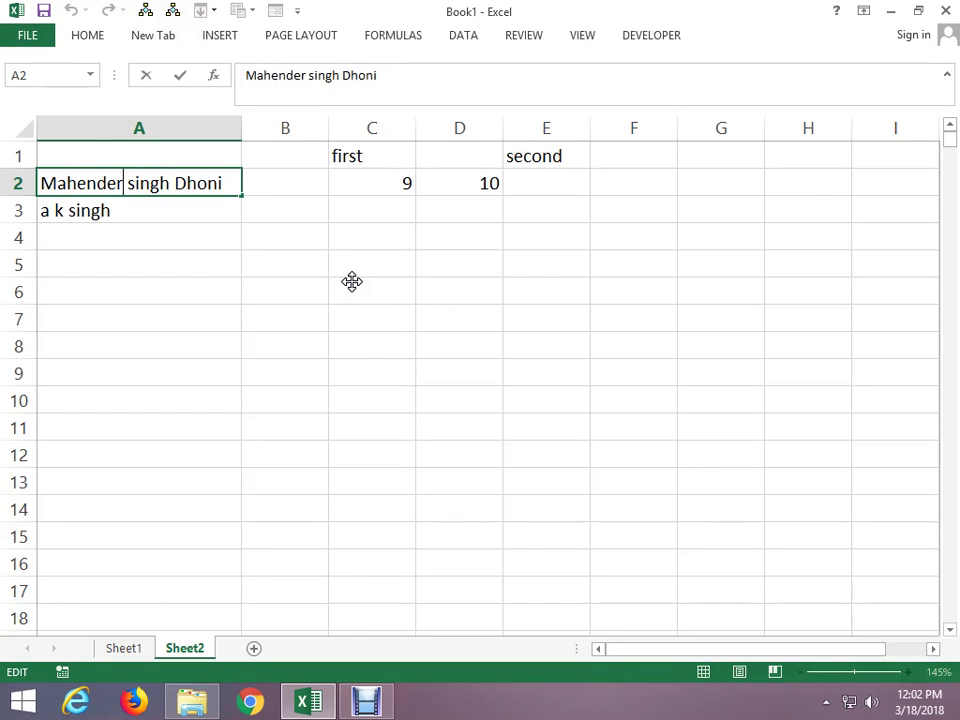
pyautogui.press('Right')
pyautogui.hotkey('shift', 'Right')
pyautogui.hotkey('shift', 'Right')
pyautogui.hotkey('shift', 'Right')
pyautogui.hotkey('shift', 'Right')
pyautogui.hotkey('shift', 'Right')
pyautogui.hotkey('shift', 'Right')
pyautogui.hotkey('shift', 'Right')
pyautogui.hotkey('shift', 'Right')
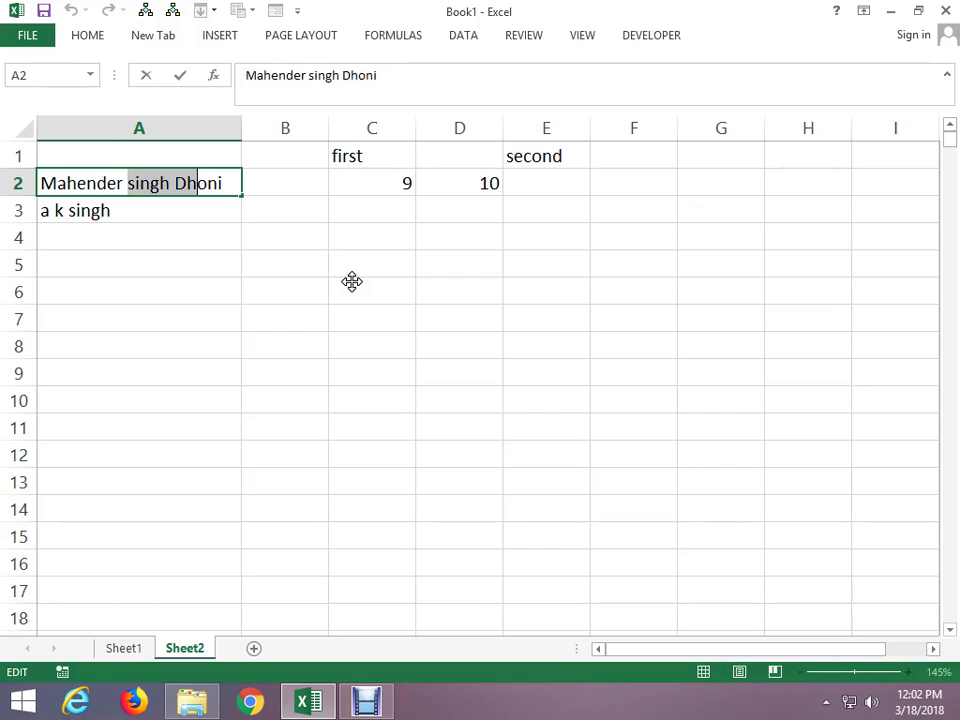
pyautogui.hotkey('shift', 'Right')
pyautogui.hotkey('shift', 'Right')
pyautogui.hotkey('shift', 'Right')
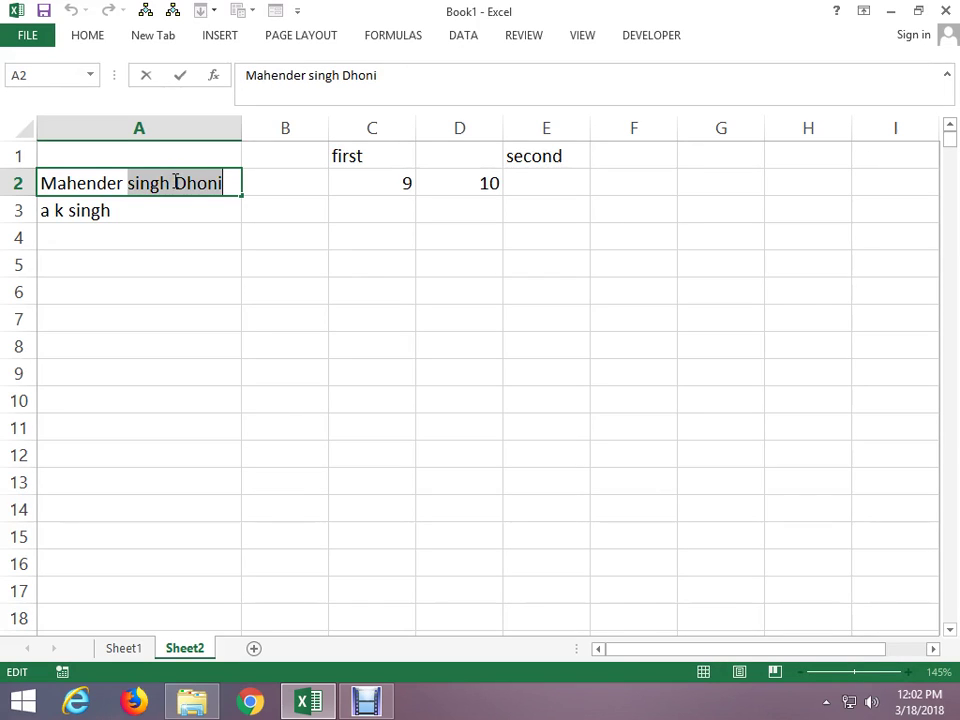
pyautogui.press('Escape')
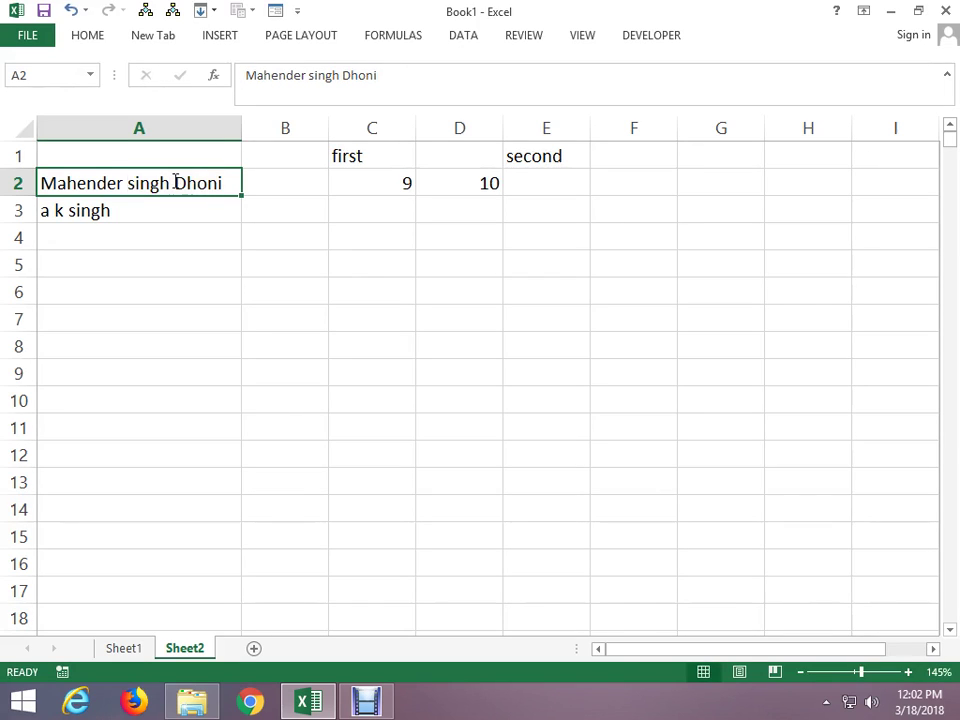
pyautogui.press('Right')
pyautogui.press('Right')
pyautogui.press('Right')
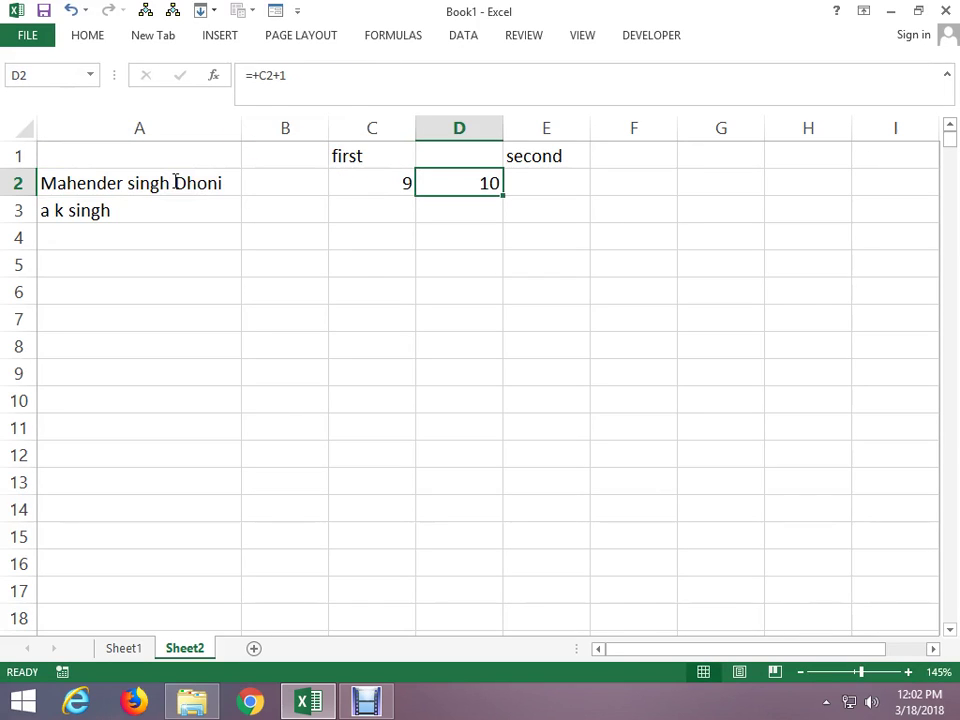
pyautogui.press('Left')
pyautogui.press('Right')
pyautogui.press('Right')
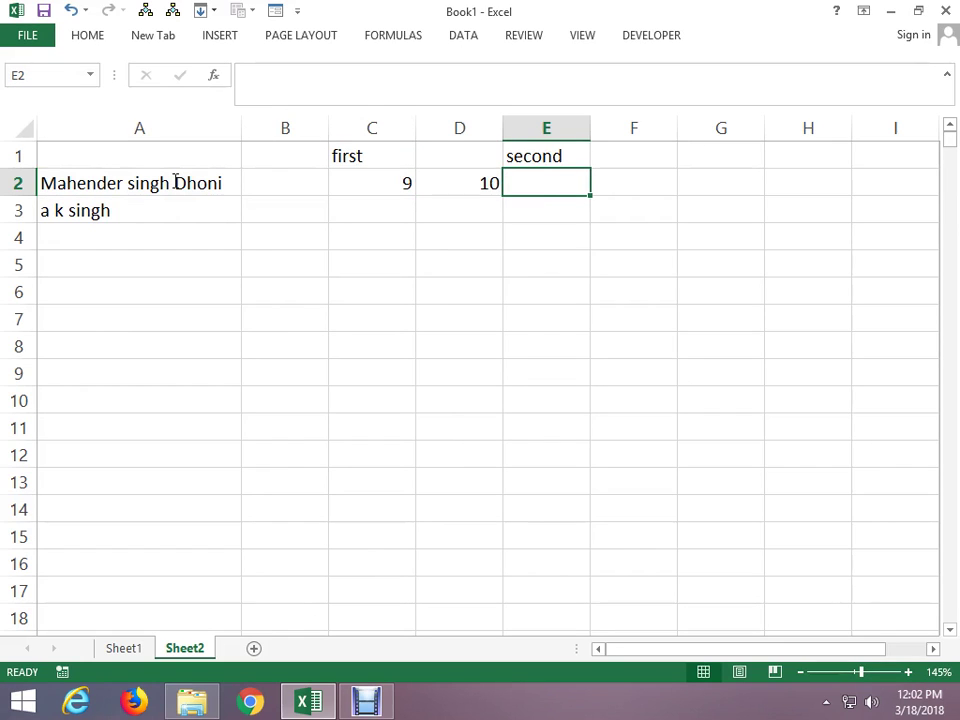
# Change the E1 header to 'second space'
pyautogui.press('Up')
pyautogui.press('F2')
pyautogui.write(' spac')
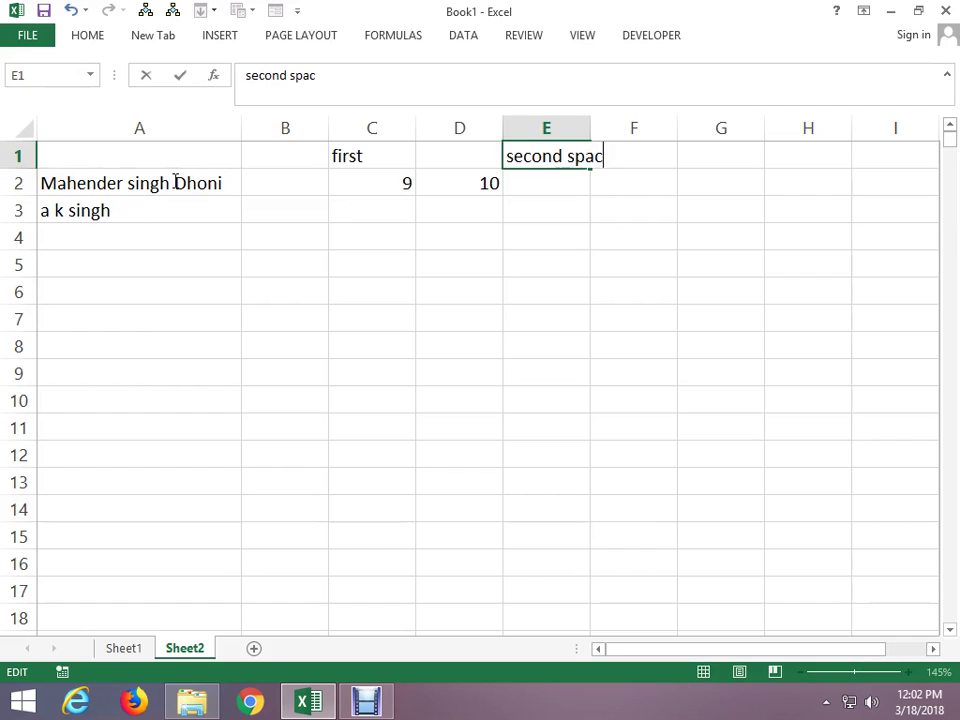
pyautogui.write('e')
pyautogui.hotkey('ctrl', 'Return')
# Enter =FIND(" ",A2) in E2 to search the name in A2
pyautogui.press('Down')
pyautogui.write('=find')
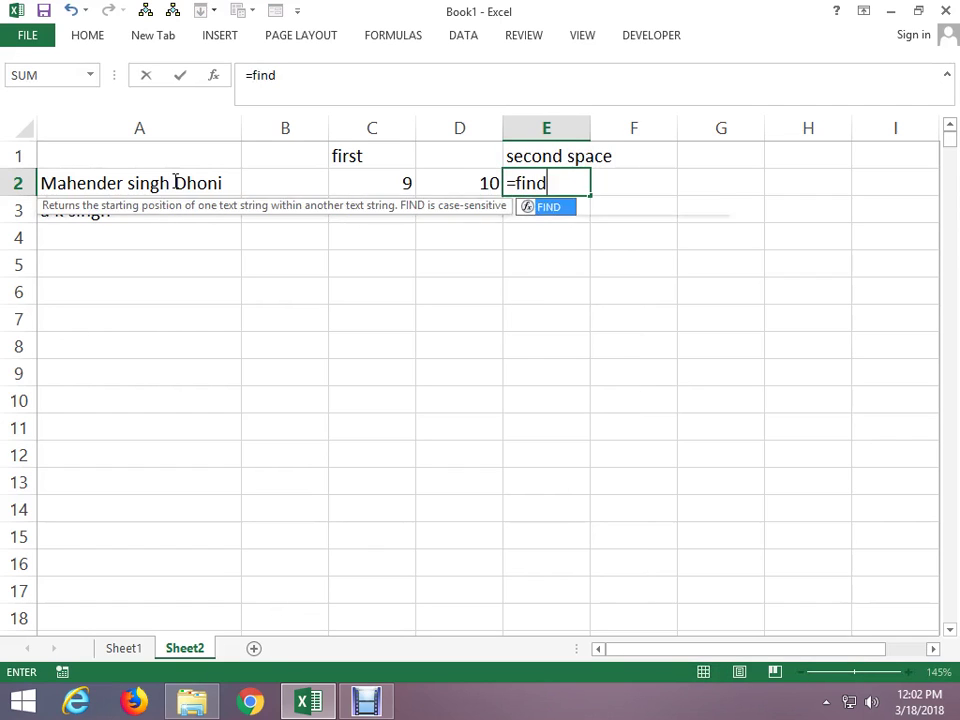
pyautogui.press('Tab')
pyautogui.write('" ",')
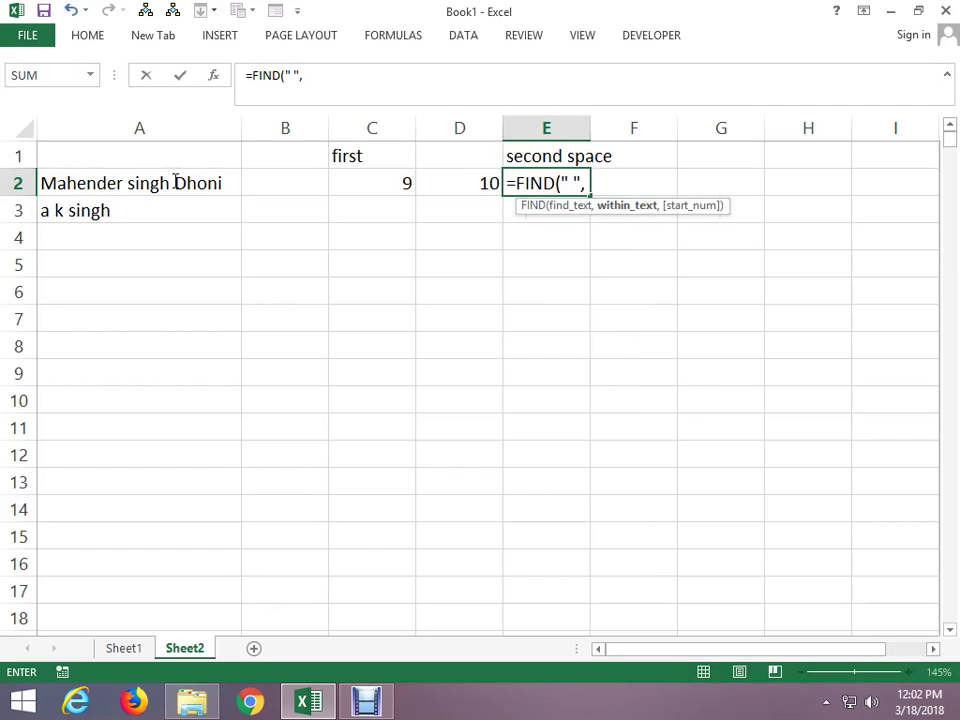
pyautogui.click(176, 179)
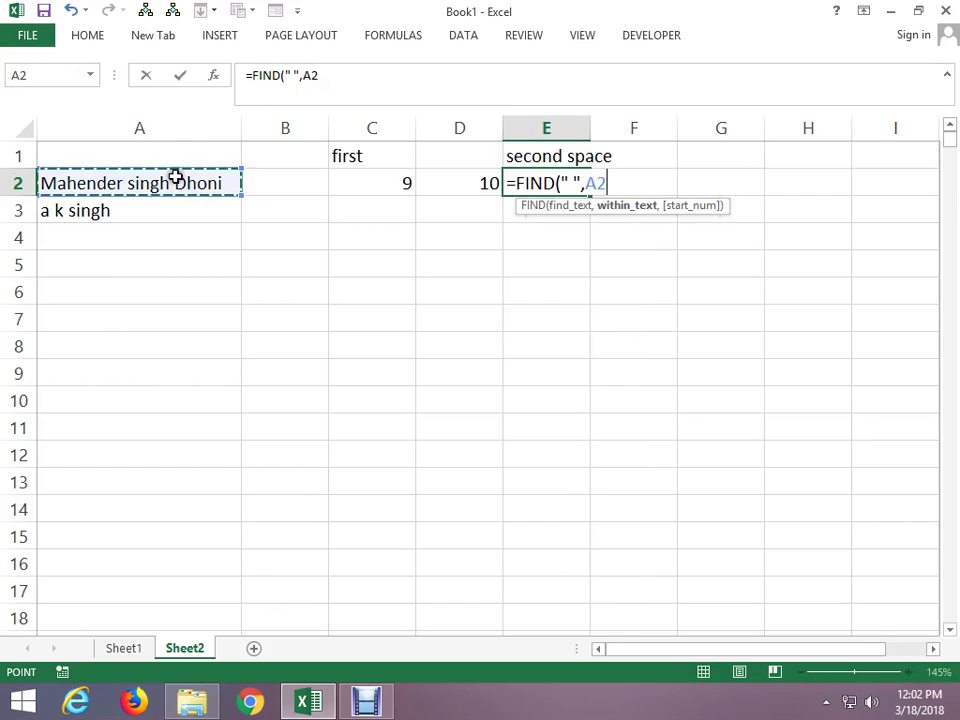
pyautogui.hotkey('ctrl', 'Return')
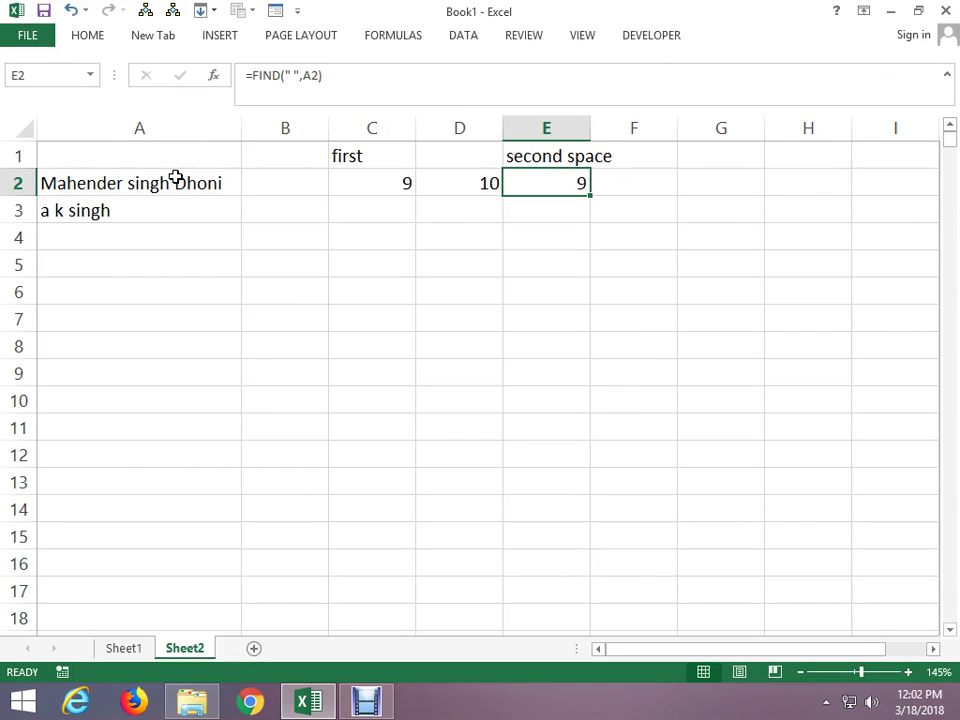
# Add the start position C2+1 to the E2 formula, so it returns 15
pyautogui.press('F2')
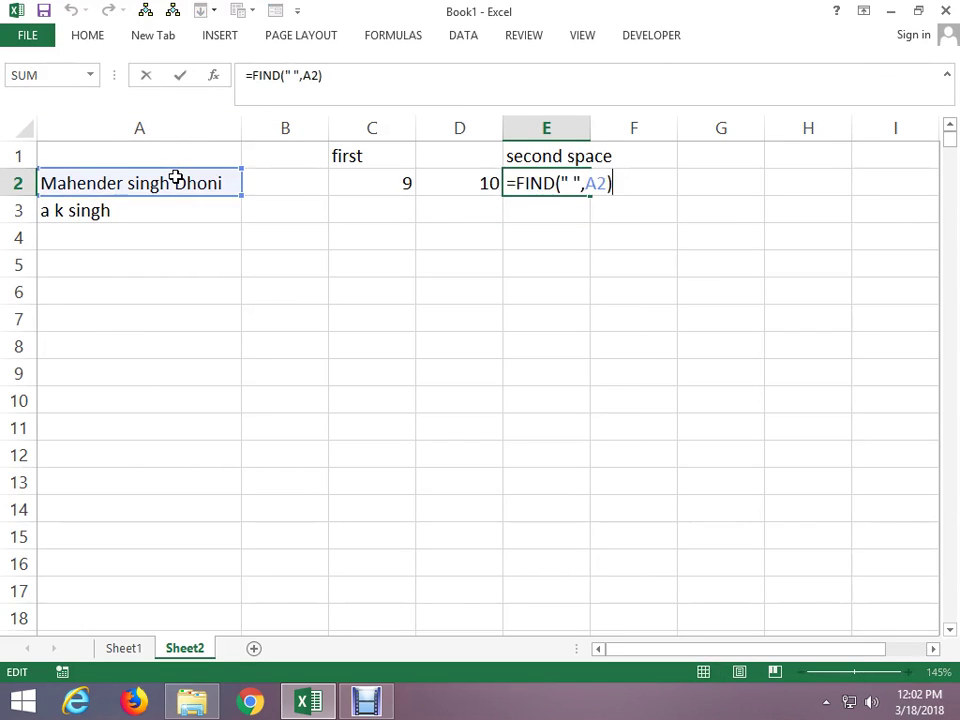
pyautogui.press('BackSpace')
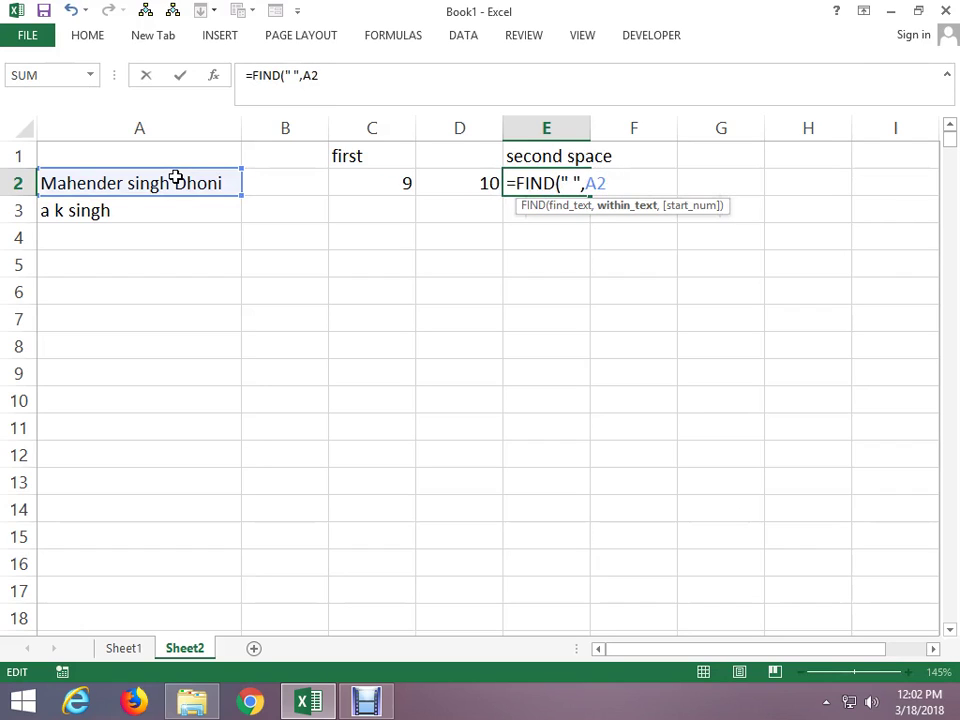
pyautogui.write(',')
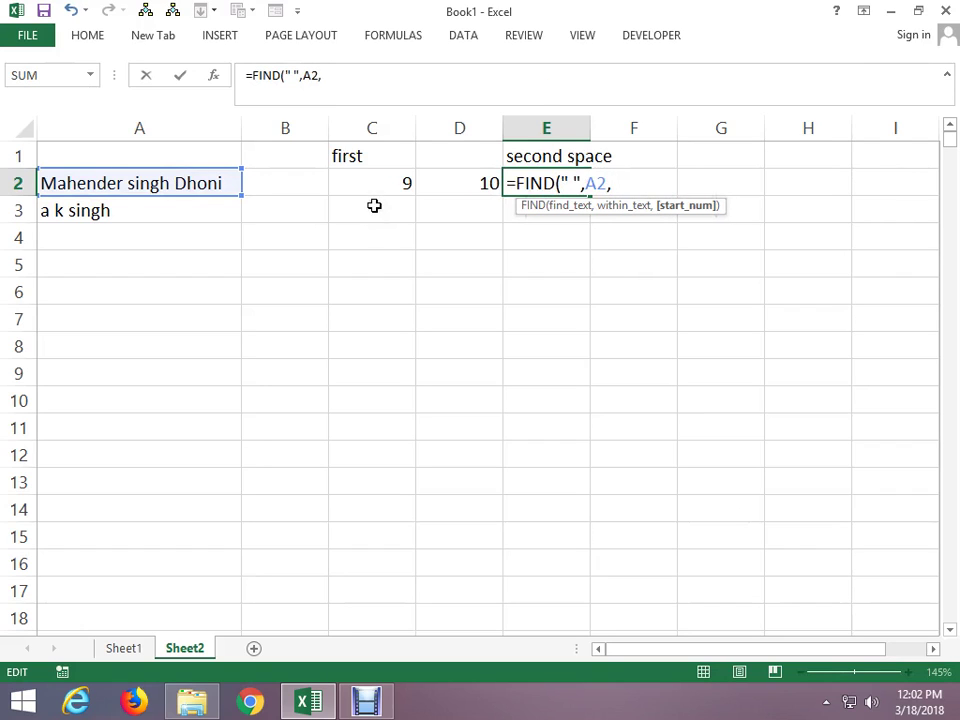
pyautogui.click(380, 188)
pyautogui.write('+')
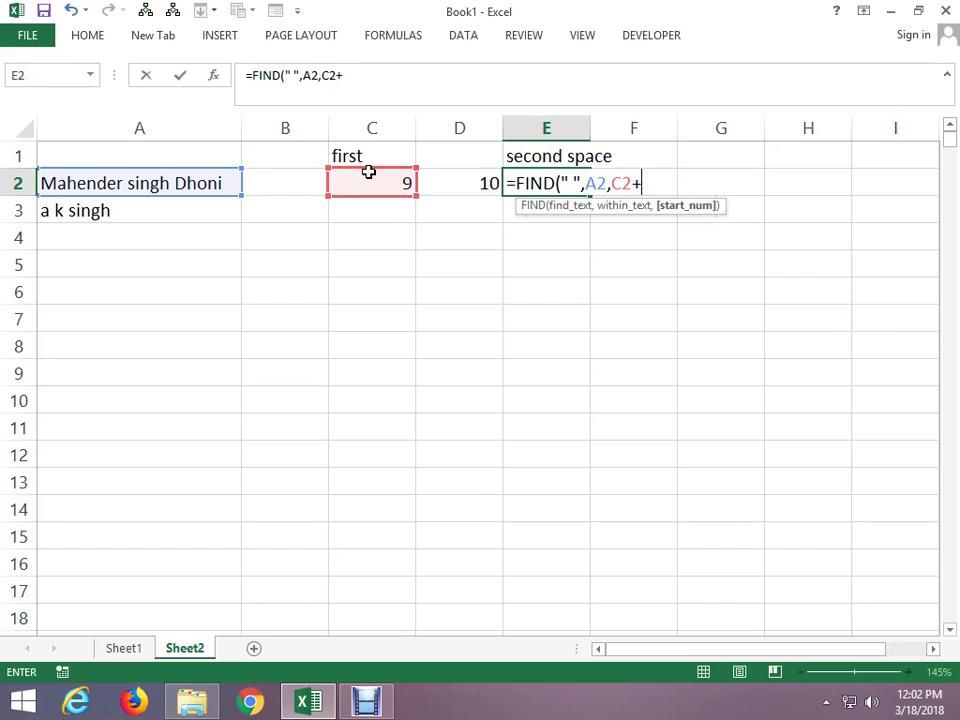
pyautogui.write('1')
pyautogui.press('Return')
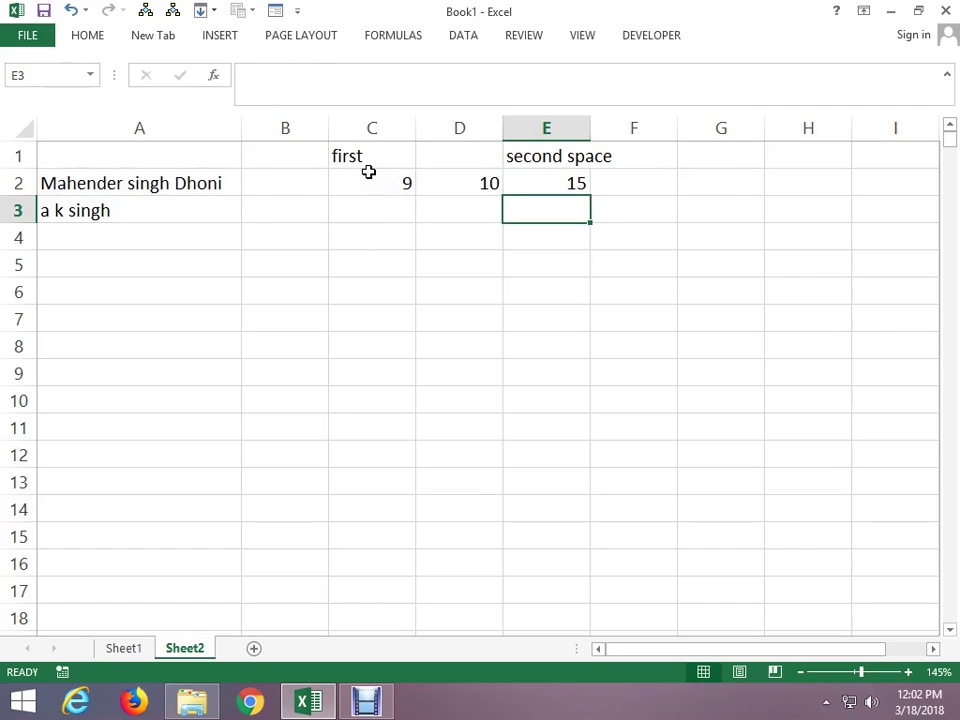
pyautogui.press('Up')
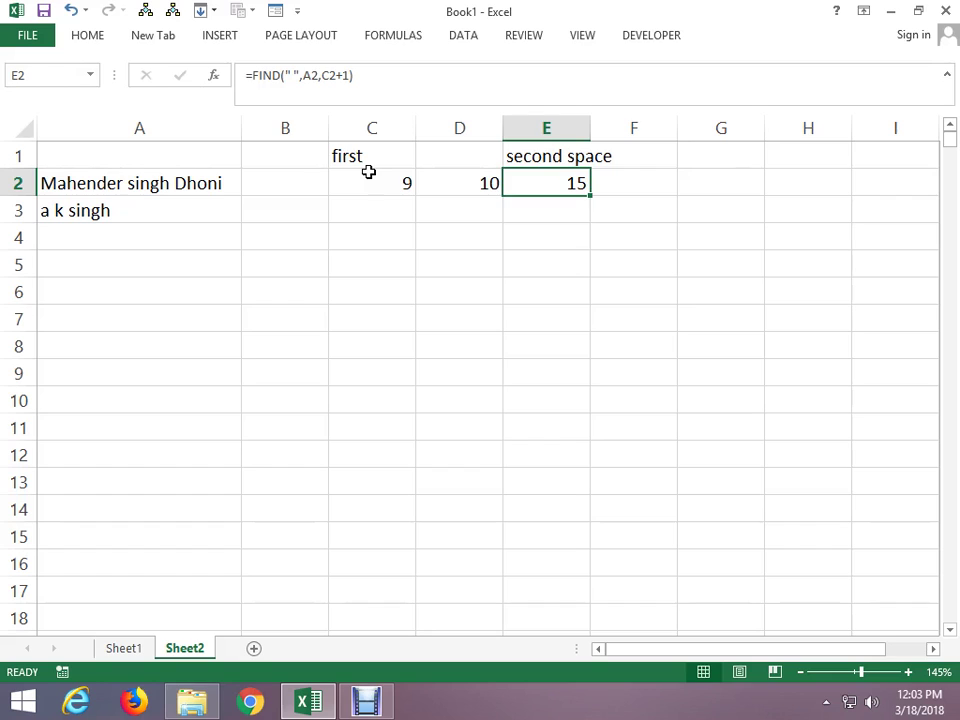
pyautogui.press('Right')
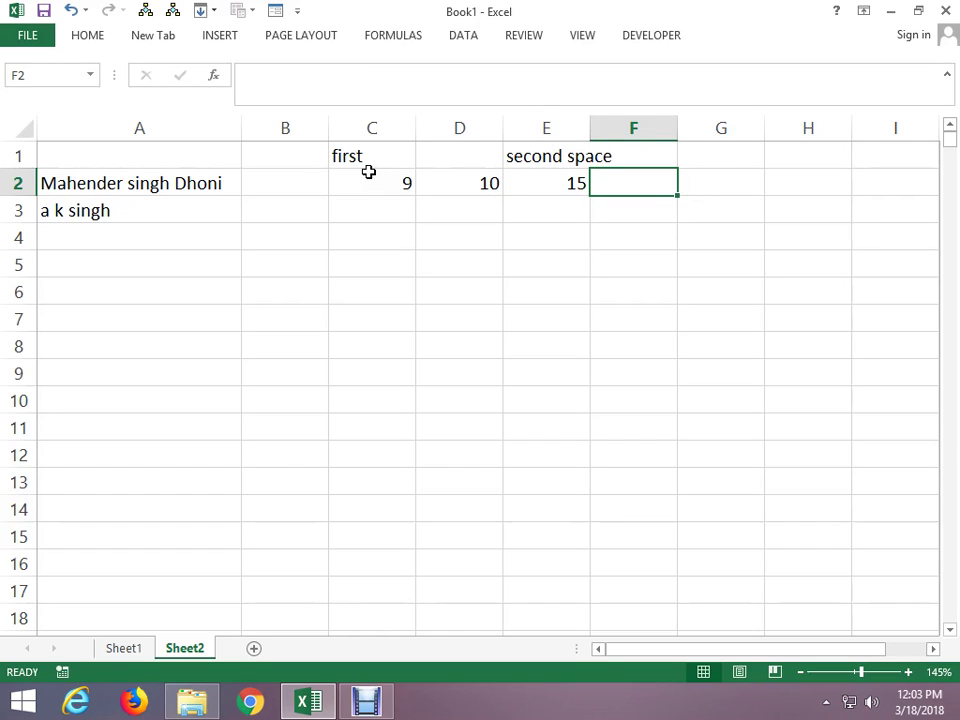
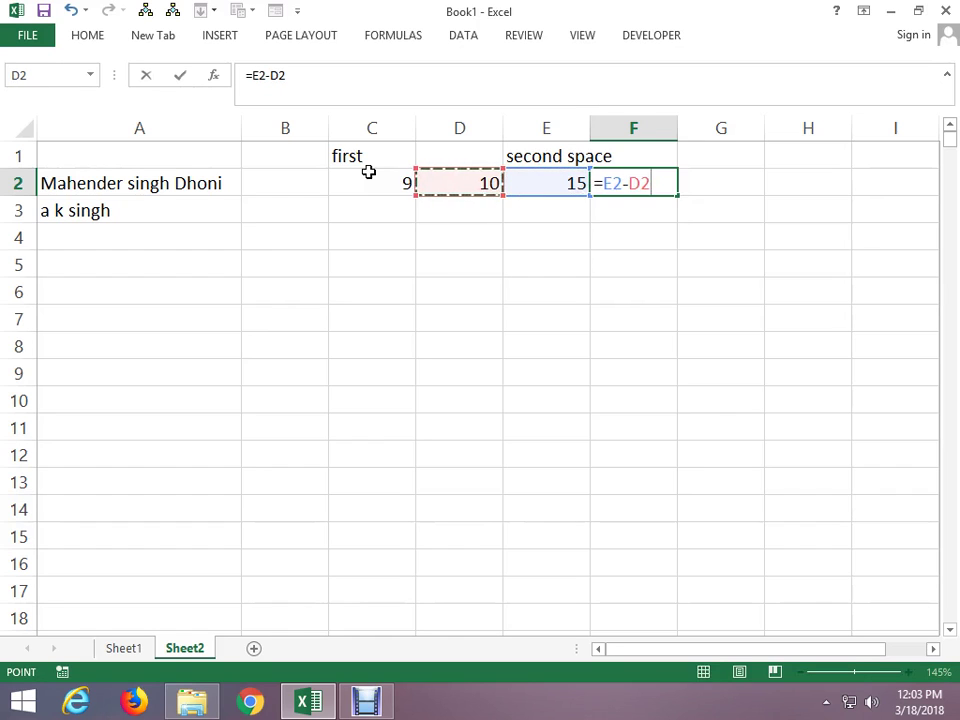
# Commit =E2-D2 in F2 to get the middle-name length 5
pyautogui.press('Return')
pyautogui.write('=')
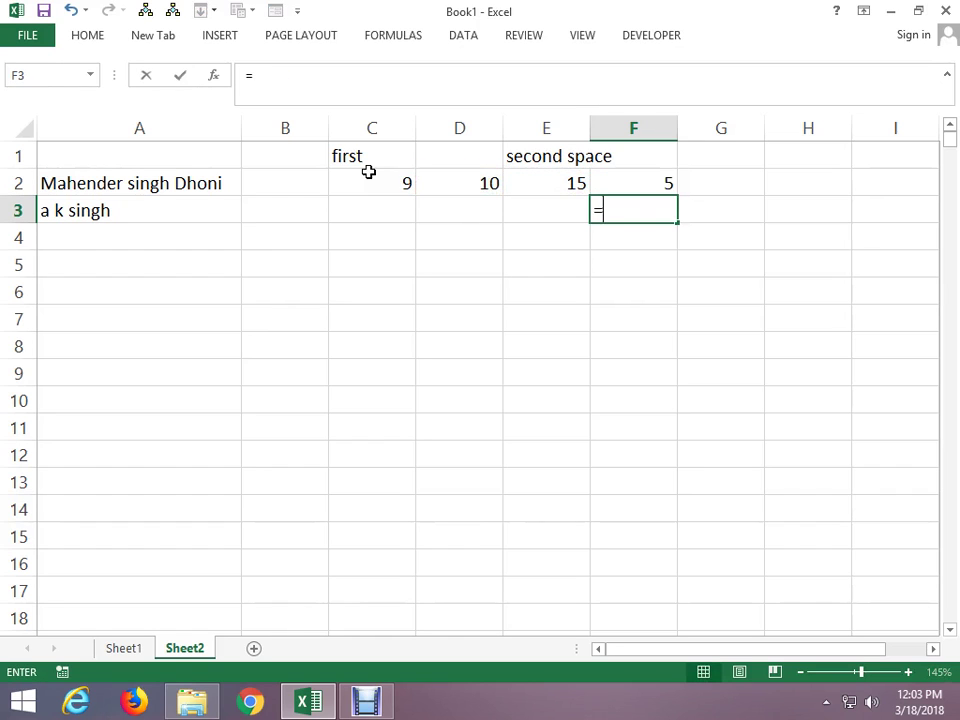
pyautogui.write('m')
pyautogui.press('Escape')
pyautogui.press('Up')
pyautogui.press('Right')
# Enter =MID(A2,D2,F2) in G2 to extract the middle name singh from A2
pyautogui.write('=m')
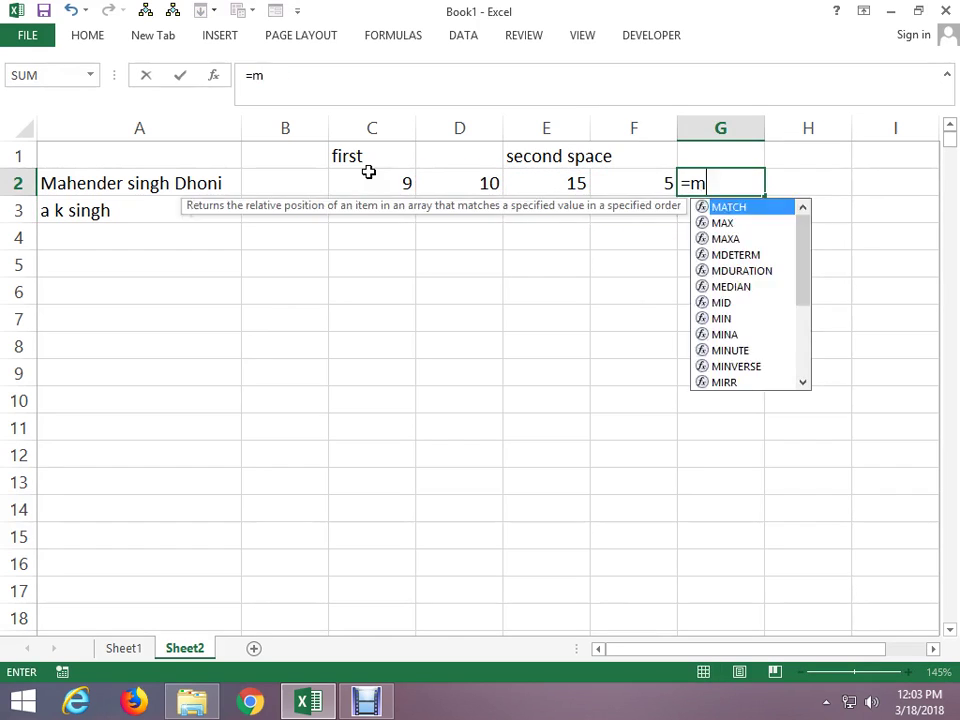
pyautogui.write('id(')
pyautogui.press('Left')
pyautogui.press('Left')
pyautogui.press('Left')
pyautogui.press('Left')
pyautogui.press('Left')
pyautogui.press('Left')
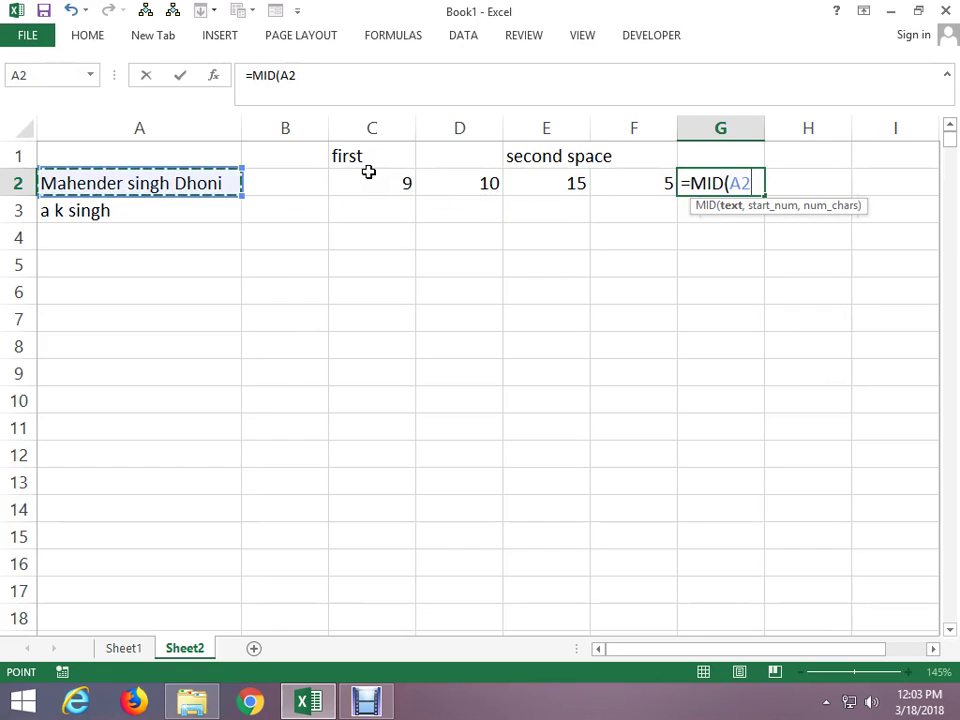
pyautogui.write(',')
pyautogui.press('Left')
pyautogui.press('Left')
pyautogui.press('Left')
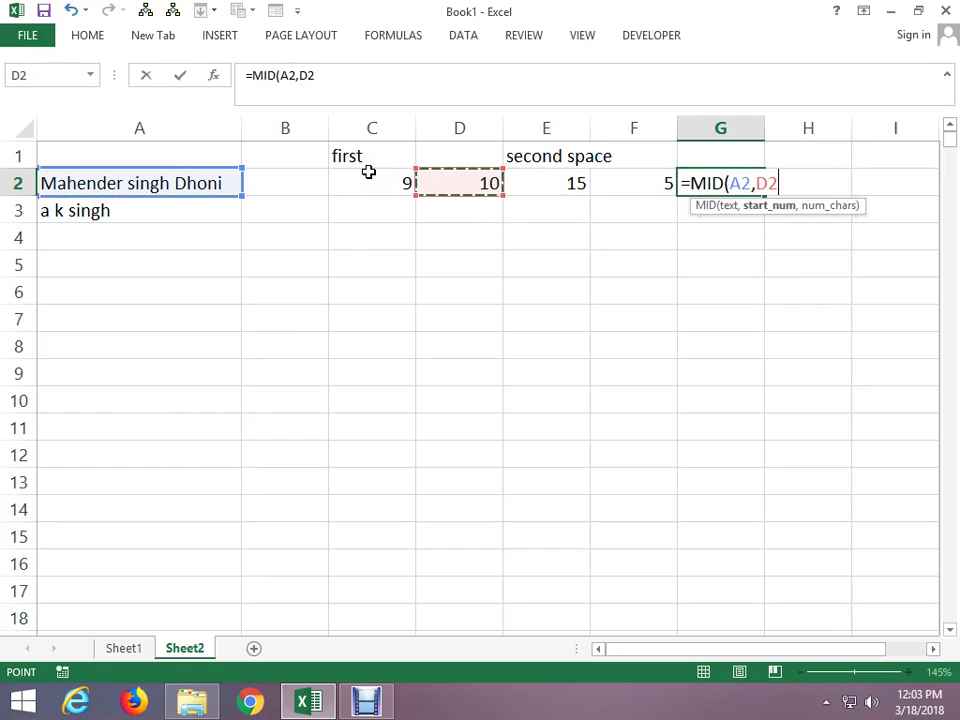
pyautogui.write(',')
pyautogui.press('Left')
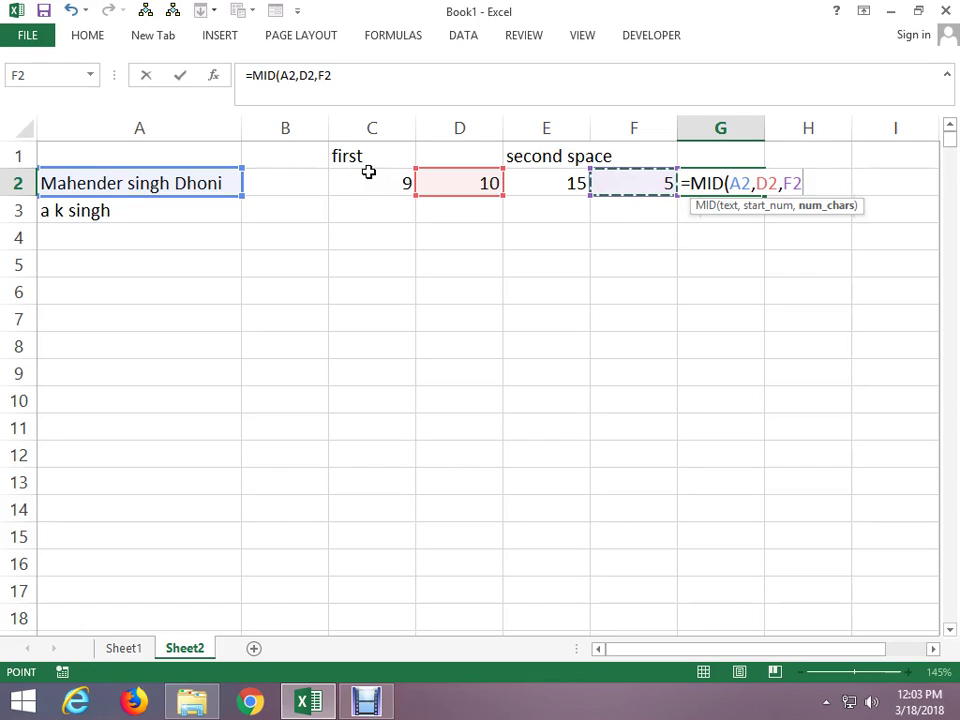
pyautogui.hotkey('ctrl', 'Return')
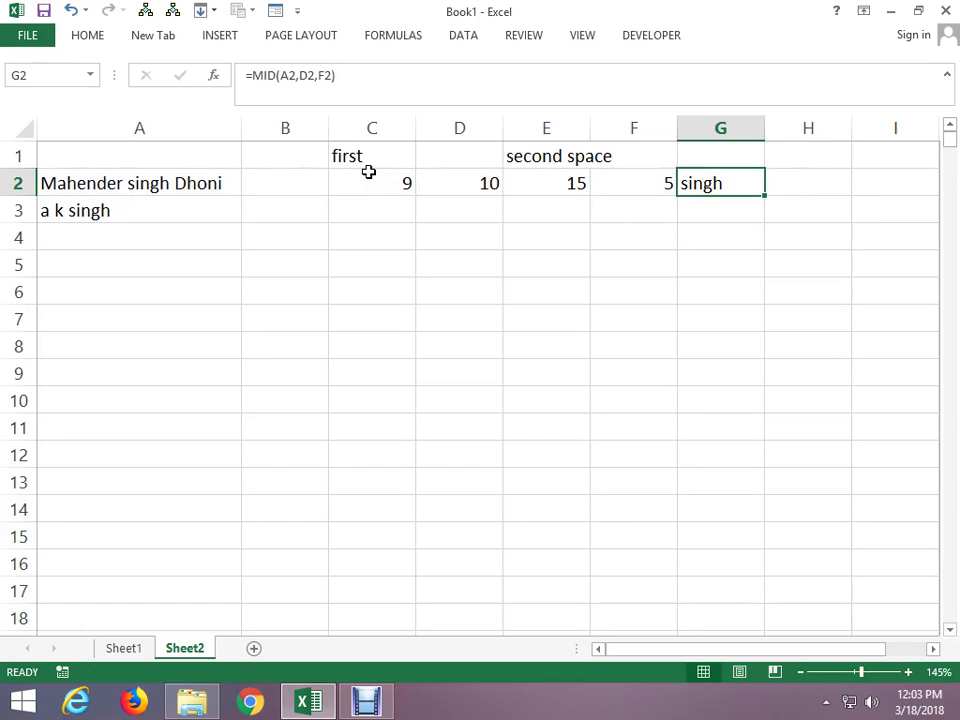
# Replace the F2 length argument in G2's MID formula with E2-D2 and clear F2
pyautogui.press('Left')
pyautogui.press('F2')
pyautogui.hotkey('shift', 'Home')
pyautogui.press('Escape')
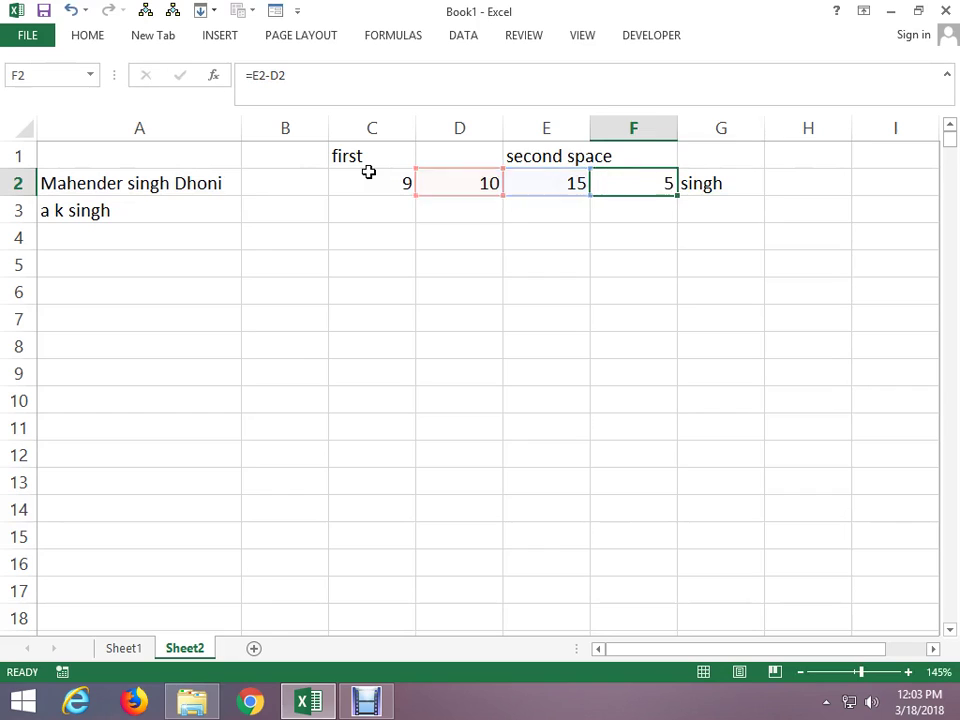
pyautogui.press('Right')
pyautogui.press('F2')
pyautogui.press('Left')
pyautogui.press('BackSpace')
pyautogui.press('BackSpace')
pyautogui.write('E2-D2')
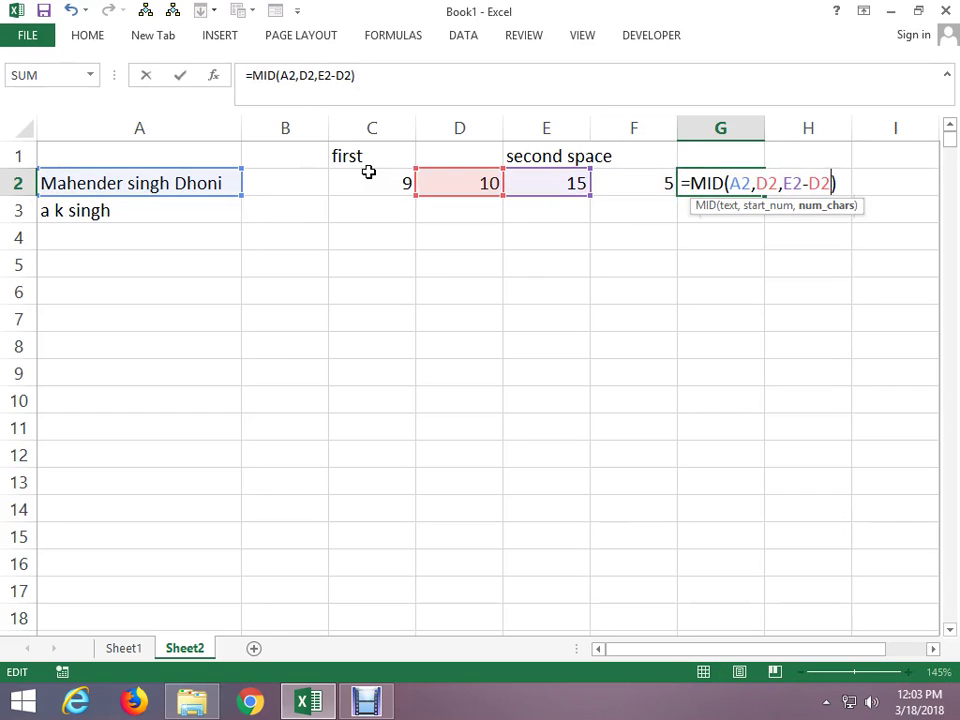
pyautogui.hotkey('ctrl', 'Return')
pyautogui.press('Left')
pyautogui.press('Delete')
# Substitute E2's second-space FIND formula for the E2 reference in G2's formula
pyautogui.press('Left')
pyautogui.press('F2')
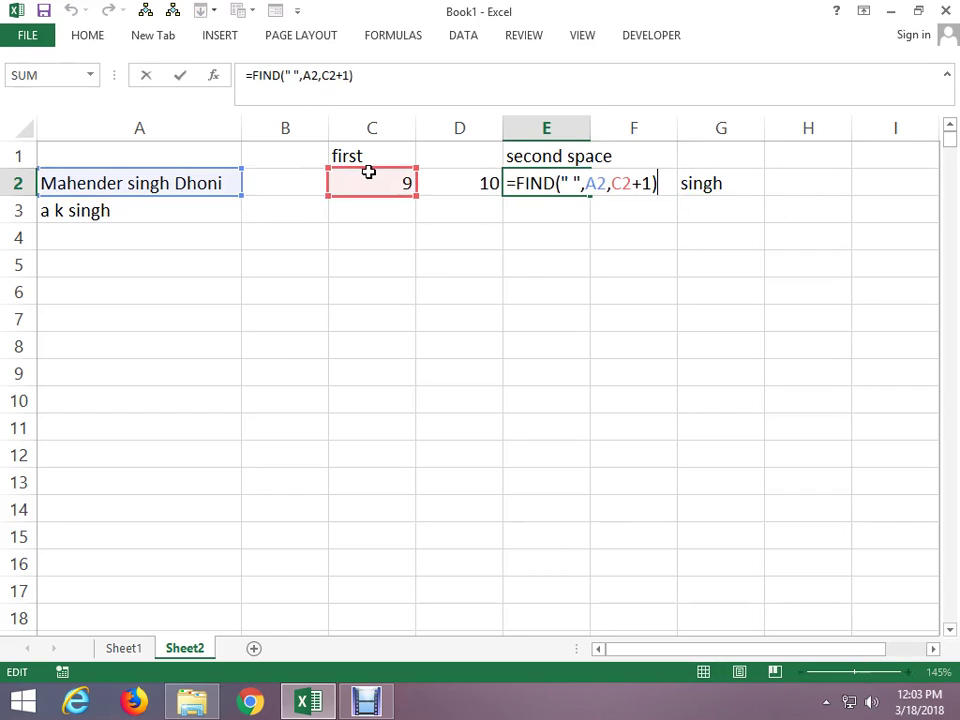
pyautogui.hotkey('shift', 'Home')
pyautogui.press('Escape')
pyautogui.press('Right')
pyautogui.press('Right')
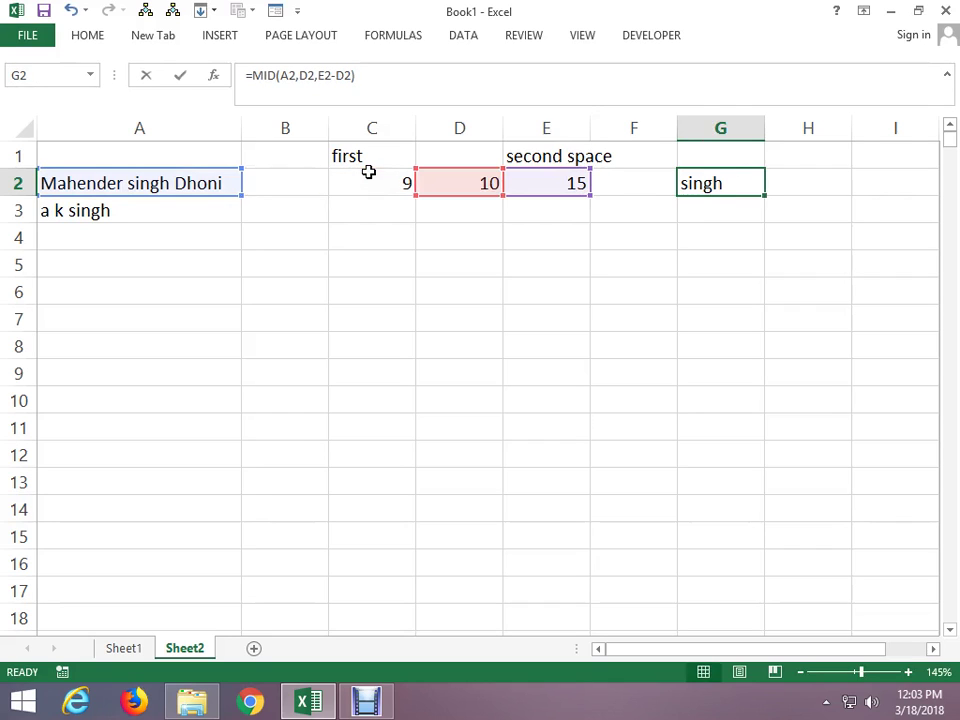
pyautogui.press('F2')
pyautogui.press('Left')
pyautogui.press('Left')
pyautogui.press('Left')
pyautogui.press('Delete')
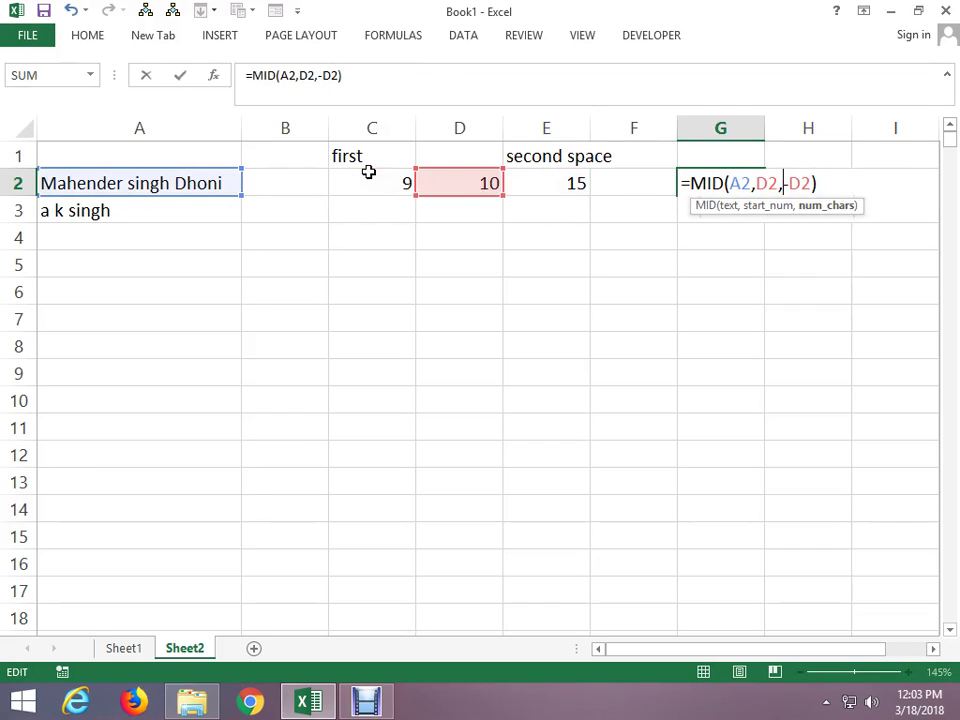
pyautogui.write('FIND(" ",A2,C2+1)')
pyautogui.press('Return')
pyautogui.press('Up')
pyautogui.press('F2')
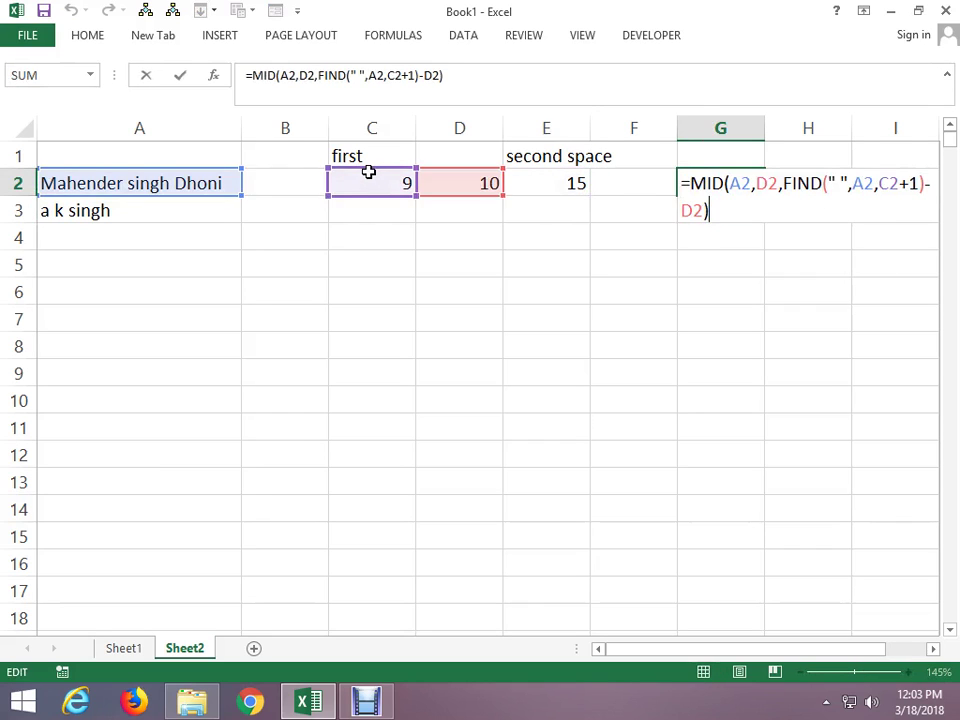
pyautogui.press('Escape')
# Use D2's C2+1 expression as the start argument in G2's MID formula
pyautogui.press('Left')
pyautogui.press('Left')
pyautogui.press('Left')
pyautogui.press('F2')
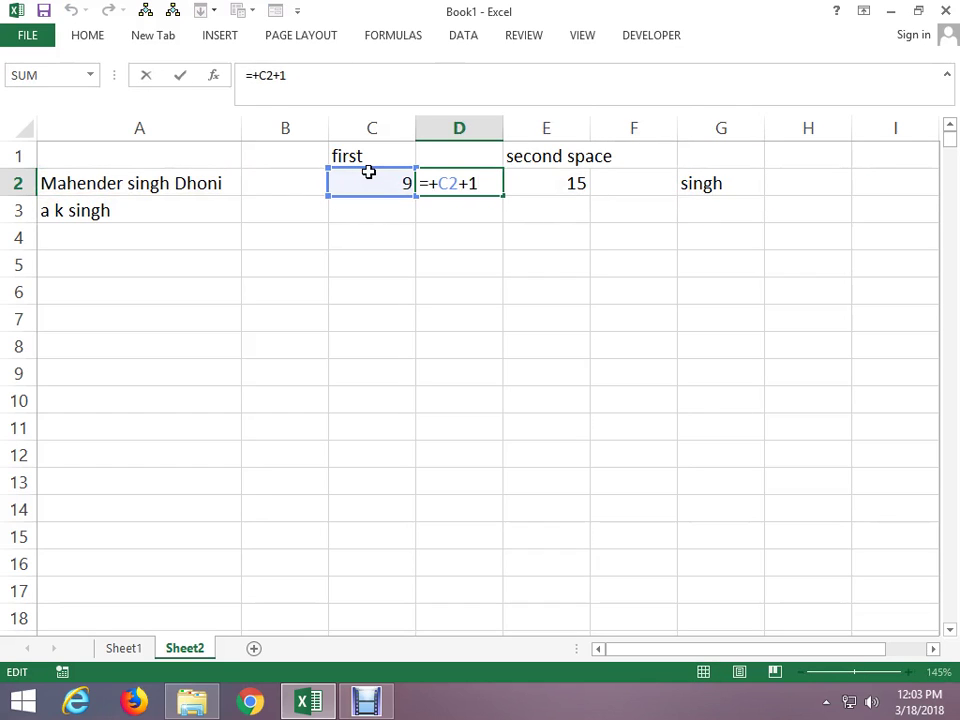
pyautogui.hotkey('shift', 'Left')
pyautogui.hotkey('shift', 'Left')
pyautogui.hotkey('shift', 'Left')
pyautogui.hotkey('ctrl', 'c')
pyautogui.press('Tab')
pyautogui.press('Tab')
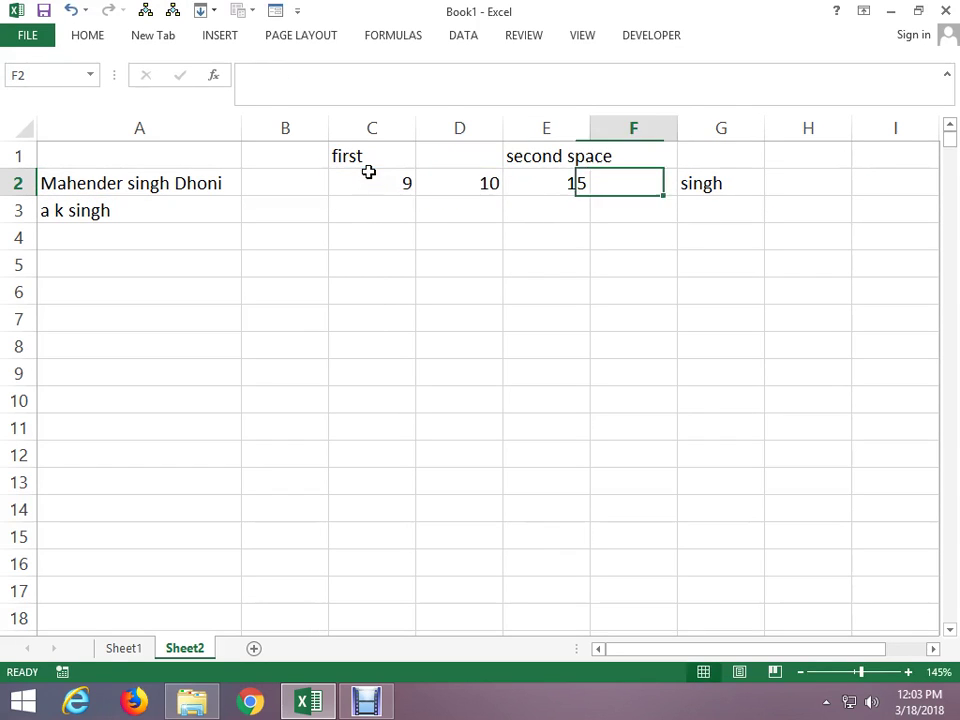
pyautogui.press('Tab')
pyautogui.press('F2')
pyautogui.press('Left')
pyautogui.press('Home')
pyautogui.press('Right')
pyautogui.press('Right')
pyautogui.press('Right')
pyautogui.press('Right')
pyautogui.press('Right')
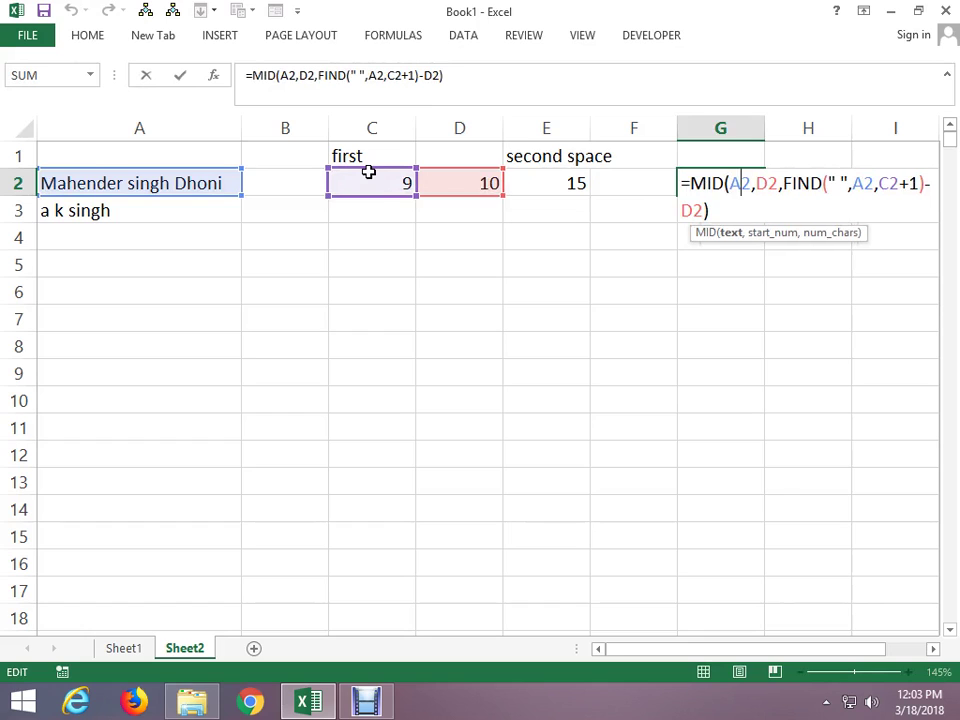
pyautogui.press('Right')
pyautogui.press('Right')
pyautogui.press('Right')
pyautogui.press('Delete')
pyautogui.press('Delete')
pyautogui.hotkey('ctrl', 'v')
pyautogui.hotkey('ctrl', 'Return')
# Replace the subtracted D2 in G2's formula with (C2+1), undoing a faulty attempt
pyautogui.press('F2')
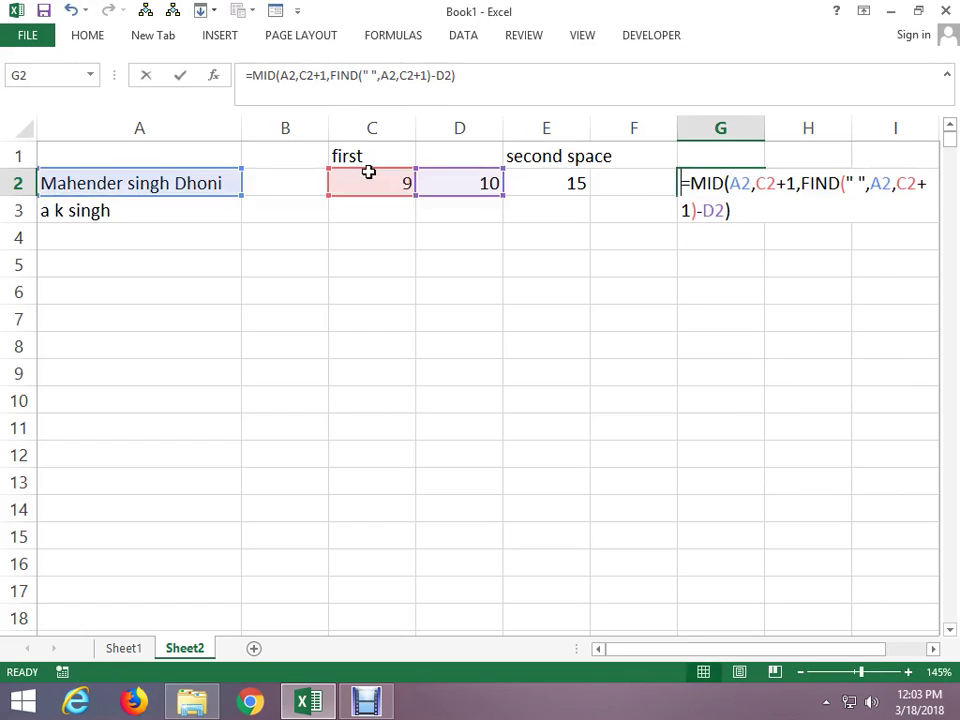
pyautogui.press('Left')
pyautogui.press('Left')
pyautogui.press('Left')
pyautogui.press('Left')
pyautogui.press('Right')
pyautogui.press('Right')
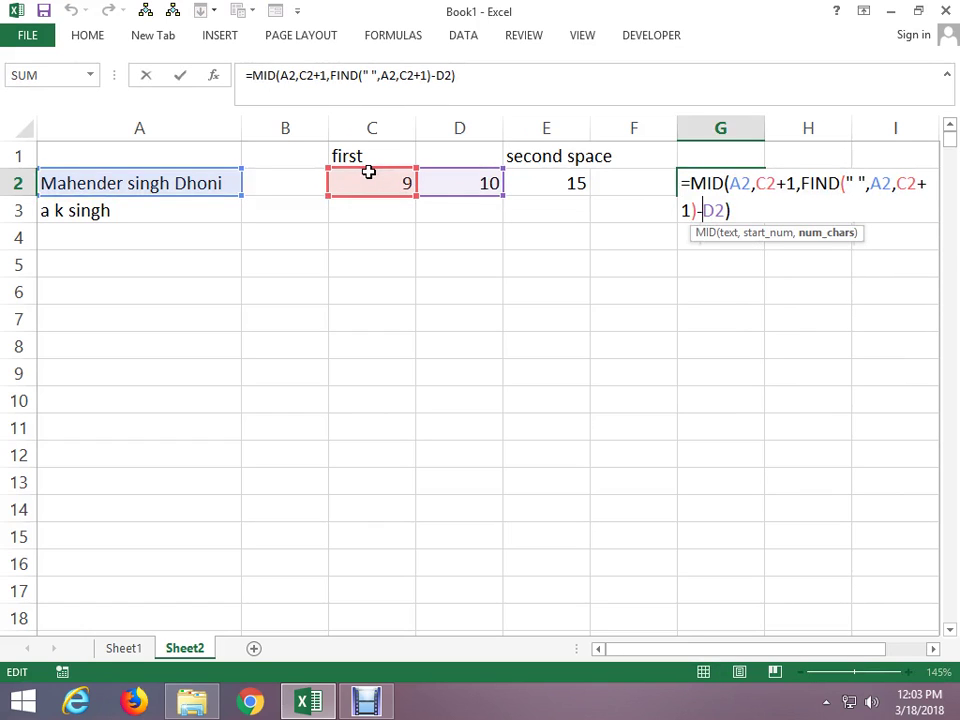
pyautogui.press('Delete')
pyautogui.press('Delete')
pyautogui.hotkey('ctrl', 'v')
pyautogui.hotkey('ctrl', 'Return')
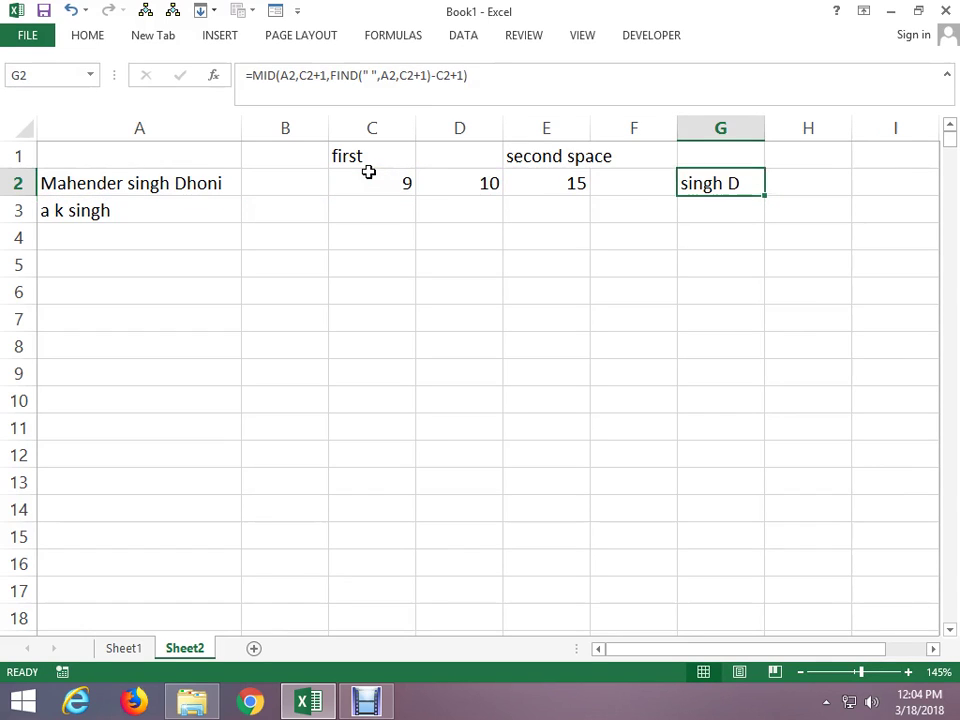
pyautogui.press('Left')
pyautogui.hotkey('ctrl', 'z')
pyautogui.press('F2')
pyautogui.press('Left')
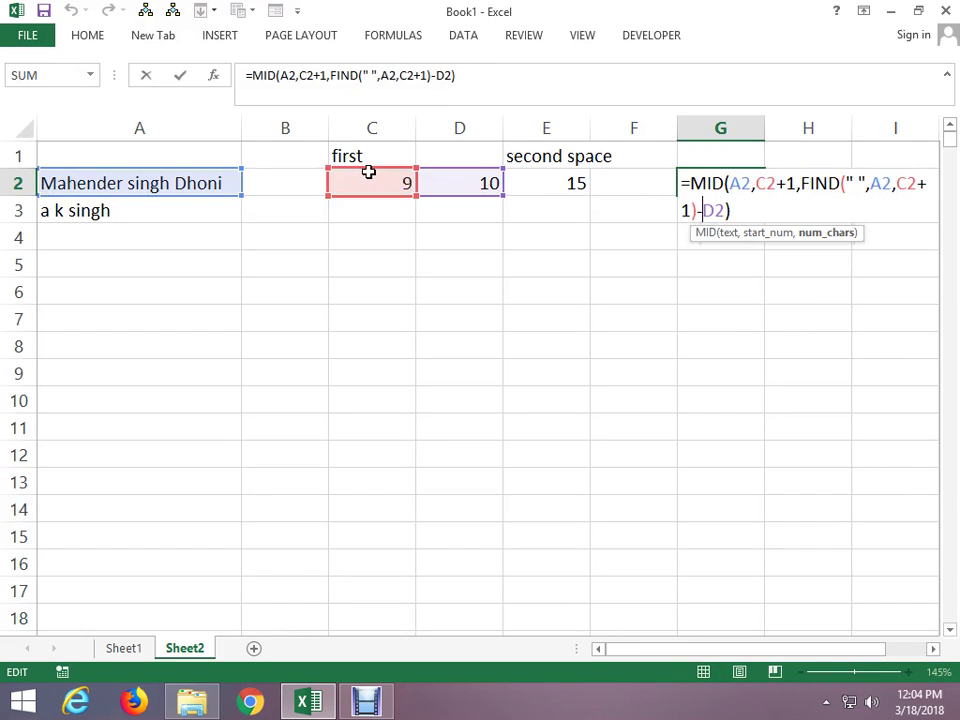
pyautogui.press('BackSpace')
pyautogui.press('BackSpace')
pyautogui.write('(C2+1')
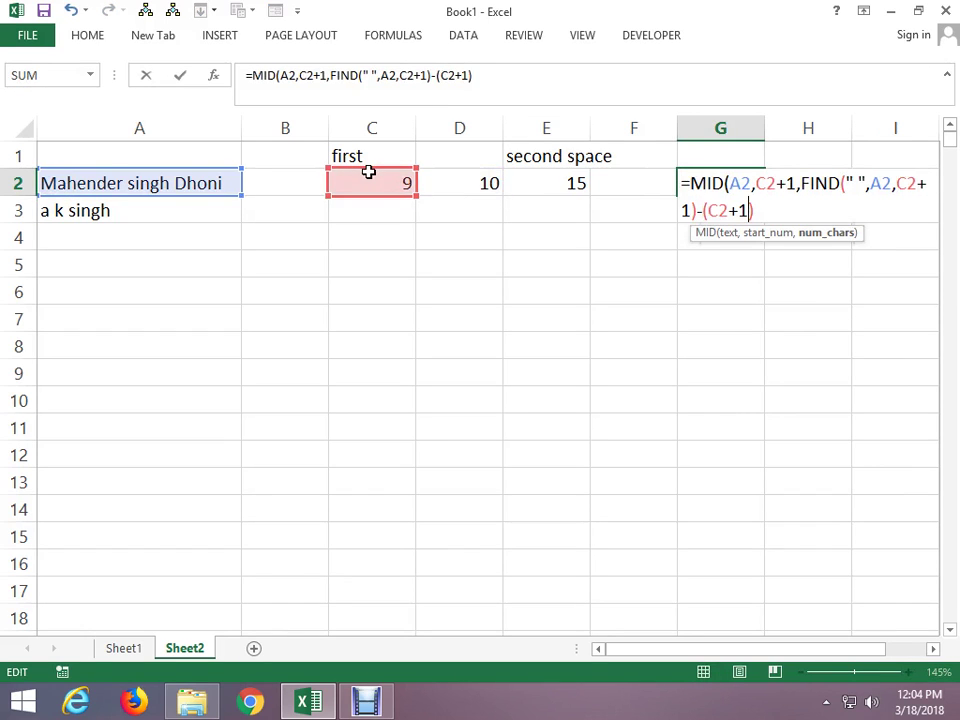
pyautogui.write(')')
pyautogui.press('Return')
# Clear the now-unneeded helper values in D2 and E2
pyautogui.press('Up')
pyautogui.press('Left')
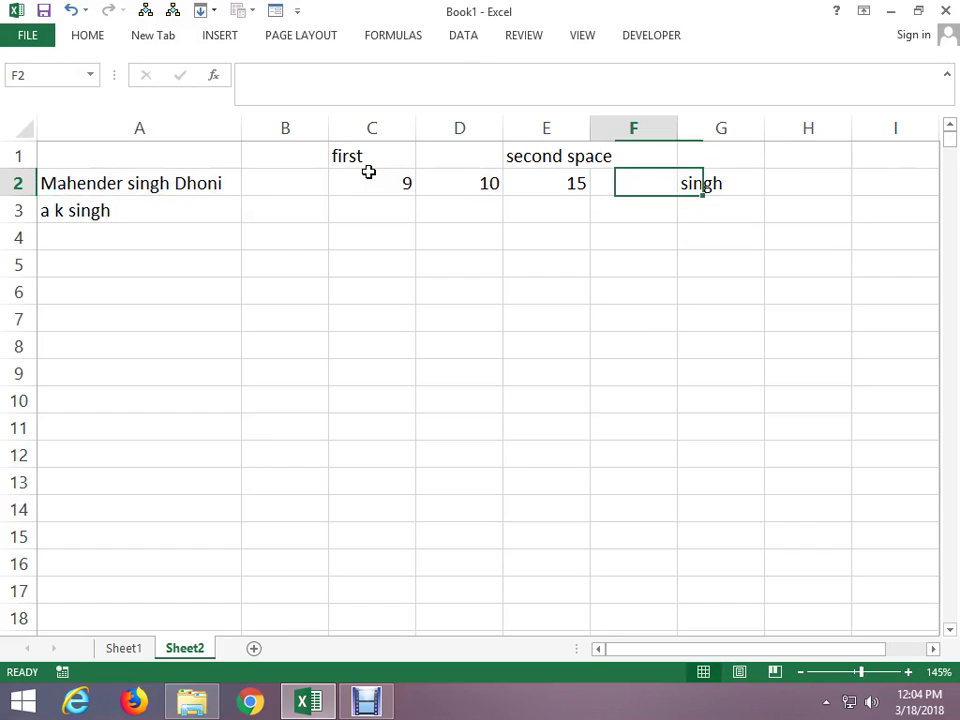
pyautogui.press('Left')
pyautogui.press('Left')
pyautogui.hotkey('shift', 'Right')
pyautogui.press('Delete')
# Copy C2's first-space FIND formula and paste it over the subtracted C2 in G2
pyautogui.press('Left')
pyautogui.press('F2')
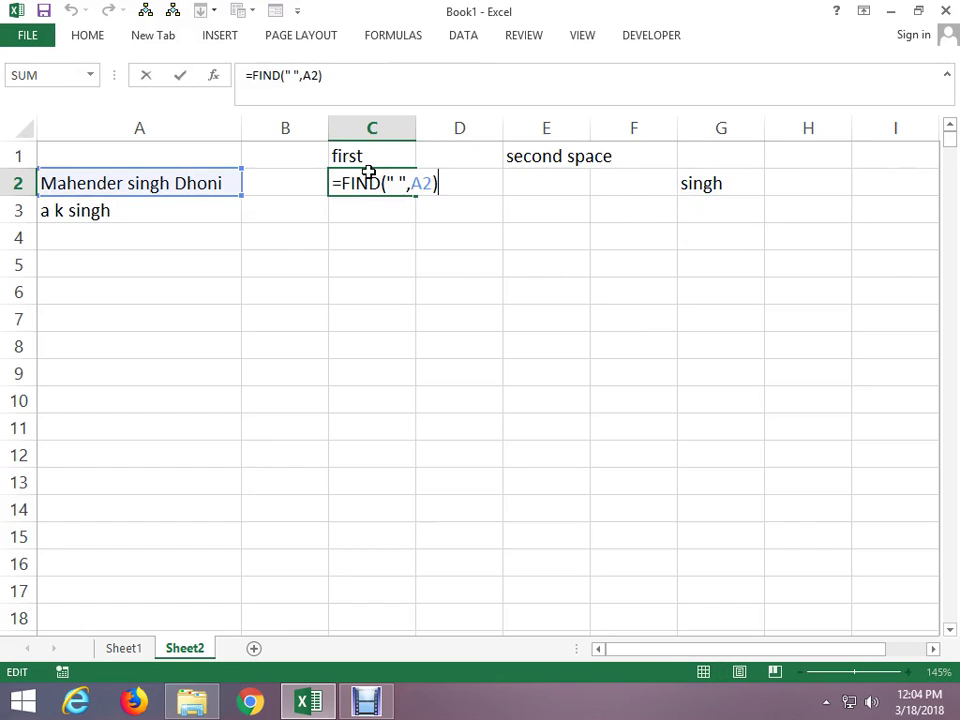
pyautogui.hotkey('shift', 'Left')
pyautogui.hotkey('shift', 'Left')
pyautogui.hotkey('shift', 'Left')
pyautogui.hotkey('ctrl', 'c')
pyautogui.press('Escape')
pyautogui.press('Right')
pyautogui.press('Right')
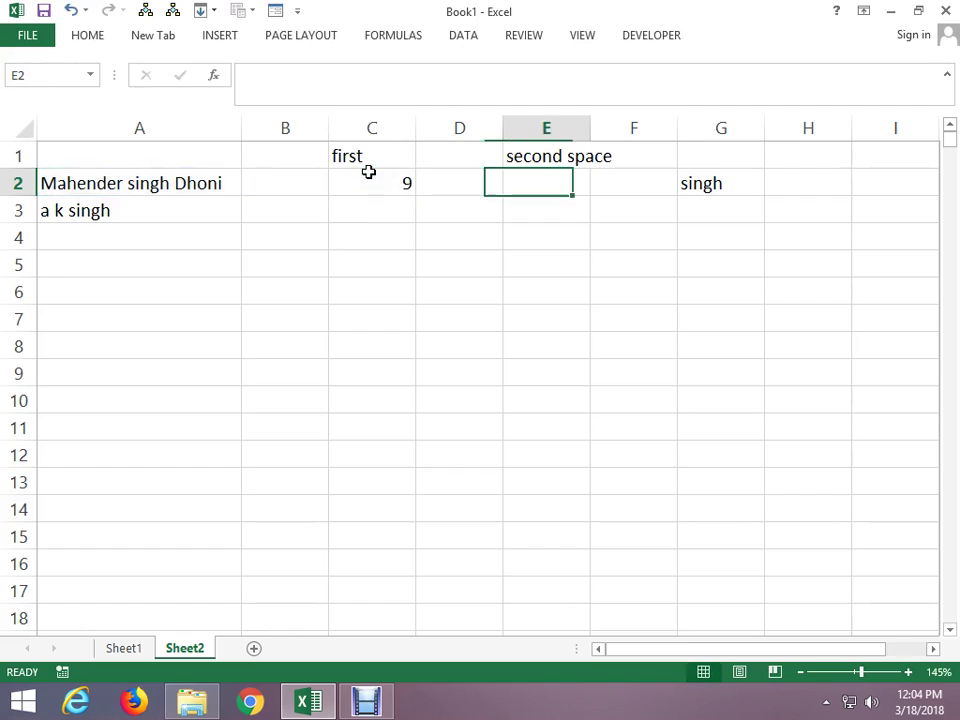
pyautogui.press('Right')
pyautogui.press('Right')
pyautogui.press('F2')
pyautogui.press('Left')
pyautogui.press('Left')
pyautogui.press('Left')
pyautogui.hotkey('shift', 'Right')
pyautogui.hotkey('shift', 'Right')
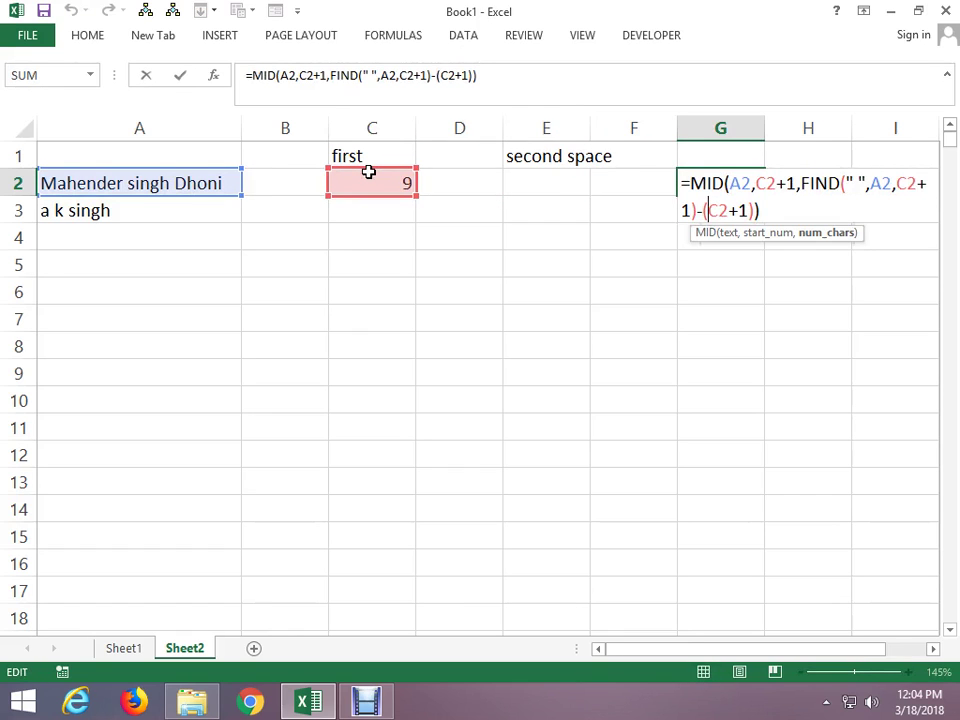
pyautogui.hotkey('ctrl', 'v')
pyautogui.hotkey('ctrl', 'Return')
# Replace the start-position C2 in G2's formula with the first-space FIND expression
pyautogui.press('F2')
pyautogui.press('Left')
pyautogui.press('Left')
pyautogui.press('Left')
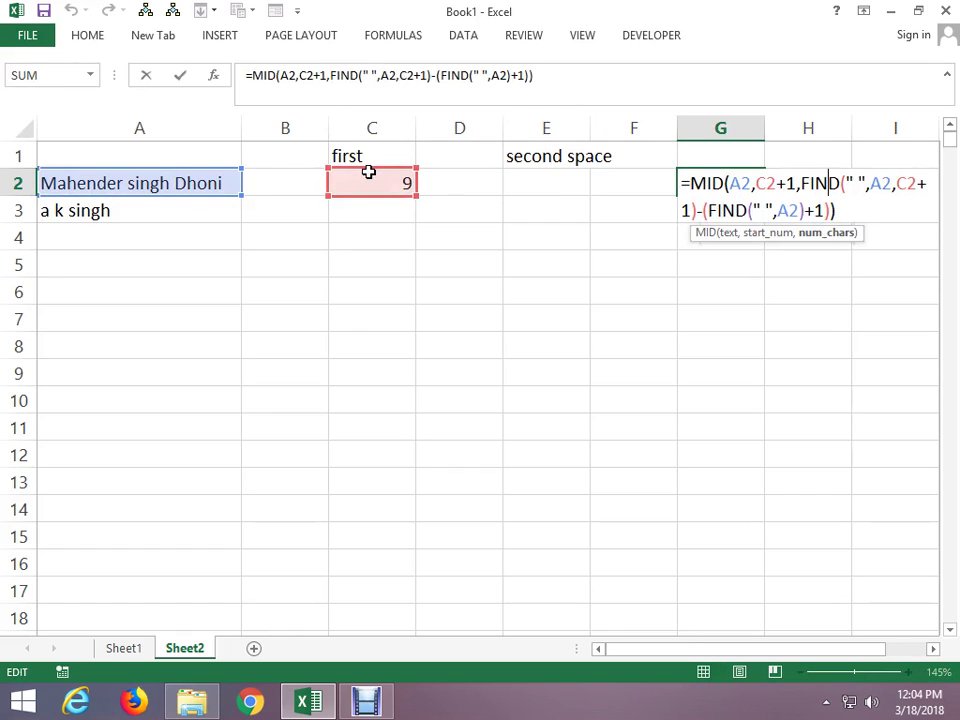
pyautogui.press('Left')
pyautogui.press('Left')
pyautogui.press('Left')
# Swap the last C2 reference for the FIND expression, completing the nested middle-name formula
pyautogui.press('Left')
pyautogui.press('Left')
pyautogui.press('Left')
pyautogui.press('Left')
pyautogui.press('Left')
pyautogui.hotkey('shift', 'Right')
pyautogui.hotkey('shift', 'Right')
pyautogui.hotkey('ctrl', 'v')
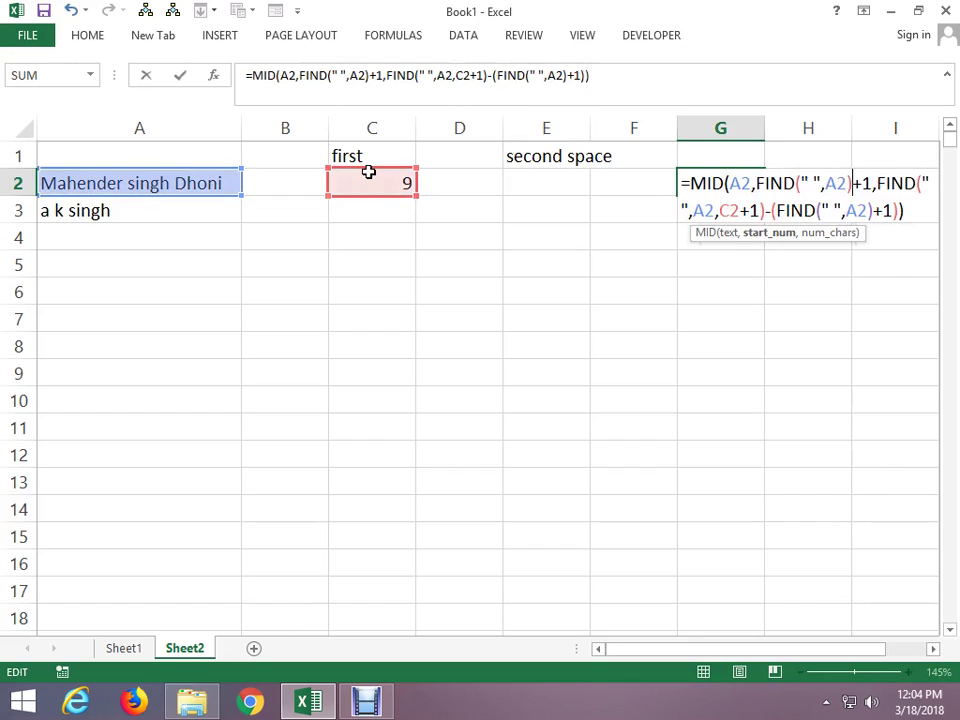
pyautogui.press('Return')
pyautogui.press('Up')
pyautogui.press('F2')
pyautogui.press('Left')
pyautogui.press('Left')
pyautogui.press('Left')
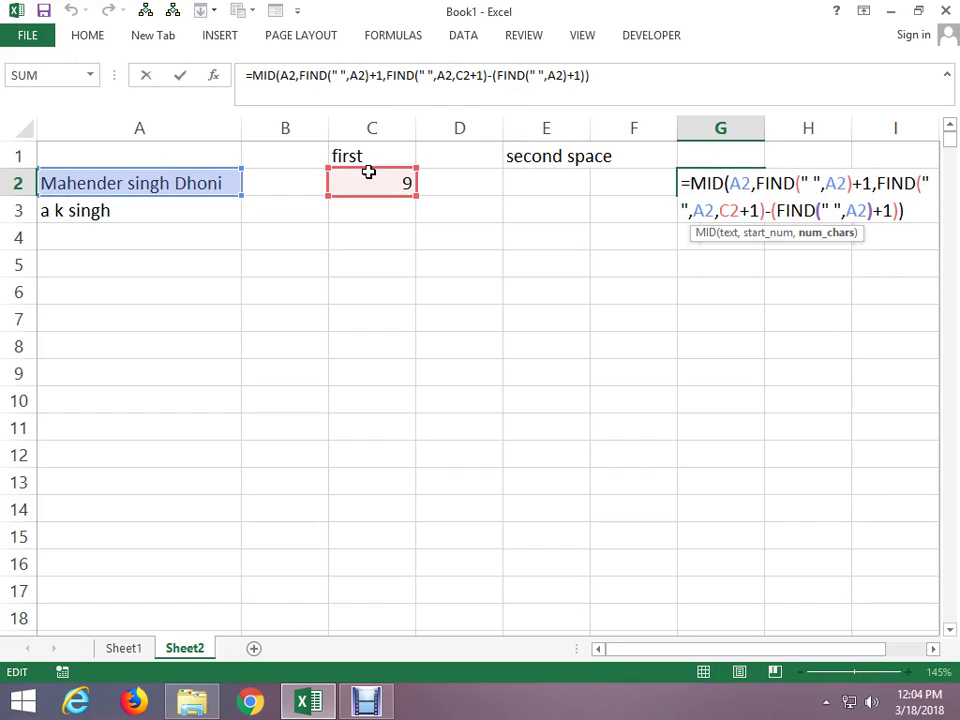
pyautogui.press('Left')
pyautogui.press('Left')
pyautogui.press('Left')
pyautogui.press('Left')
pyautogui.press('Left')
pyautogui.press('Left')
pyautogui.press('Left')
pyautogui.press('Left')
pyautogui.press('Left')
pyautogui.press('Left')
pyautogui.press('Left')
pyautogui.press('Left')
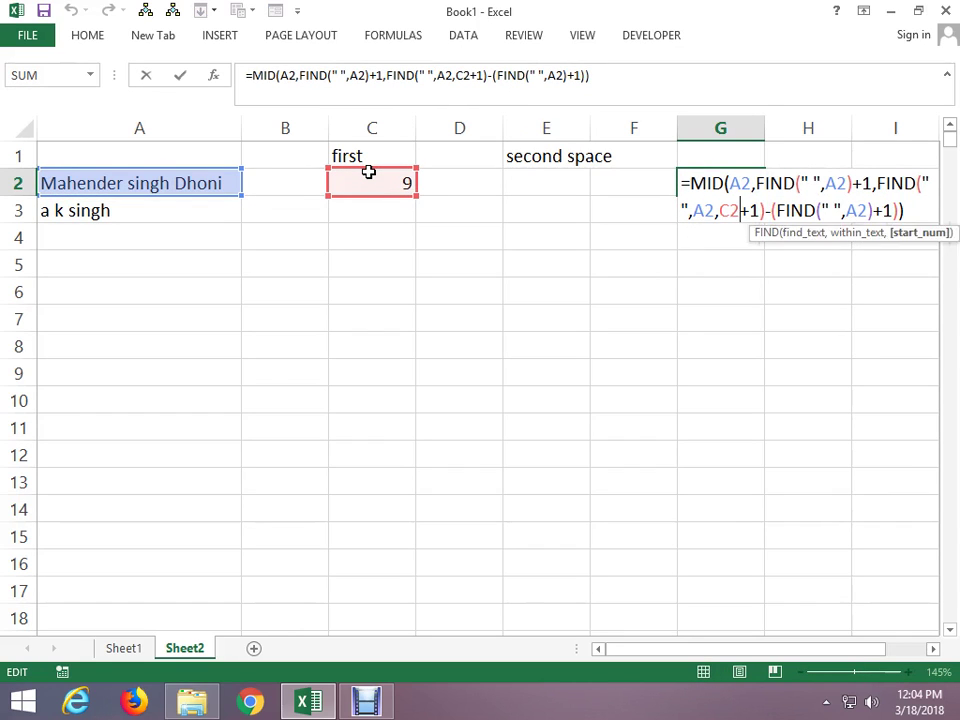
pyautogui.hotkey('shift', 'Right')
pyautogui.hotkey('shift', 'Right')
pyautogui.press('Delete')
pyautogui.hotkey('ctrl', 'v')
pyautogui.press('Return')
pyautogui.press('Up')
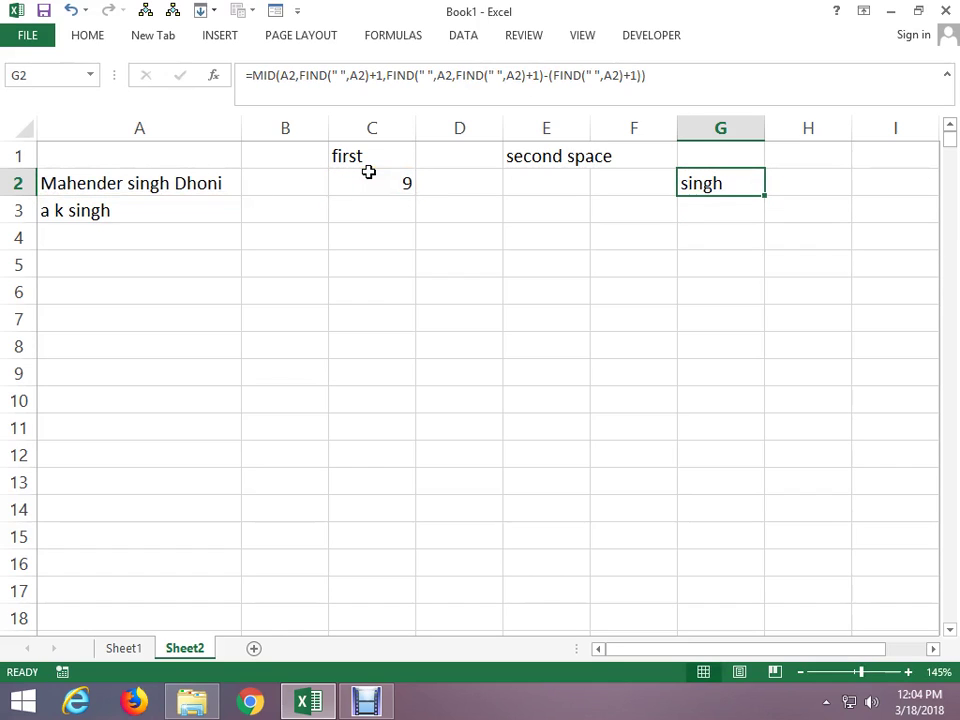
# Clear the helper value 9 from C2 and move to G3 for the second name
pyautogui.press('Left')
pyautogui.press('Left')
pyautogui.press('Left')
pyautogui.press('Left')
pyautogui.press('Delete')
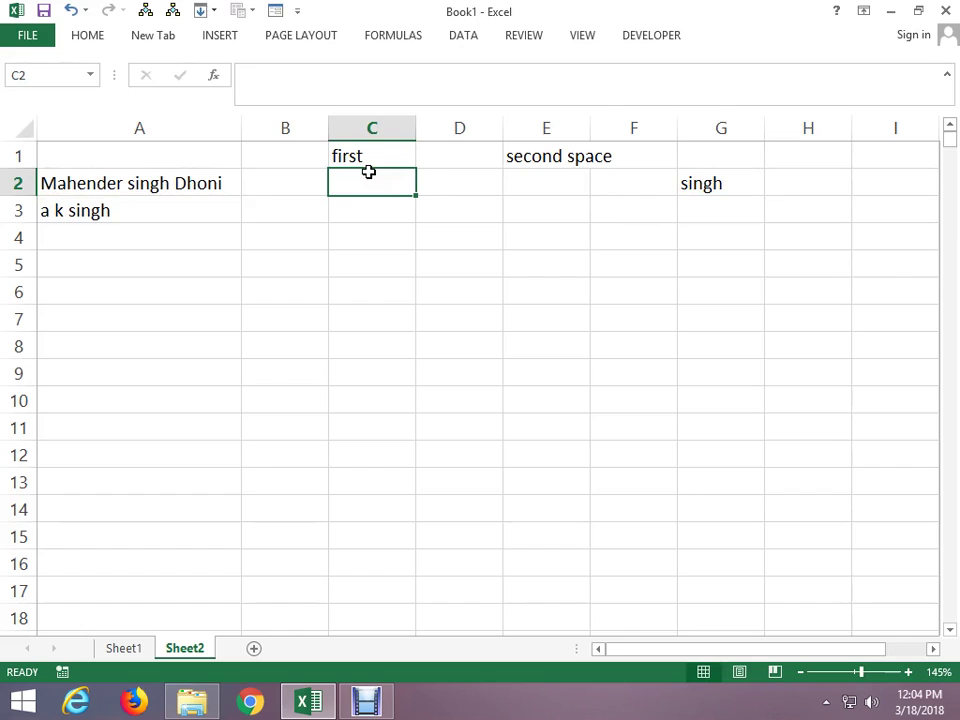
pyautogui.press('Down')
pyautogui.press('Right')
pyautogui.press('Right')
pyautogui.press('Right')
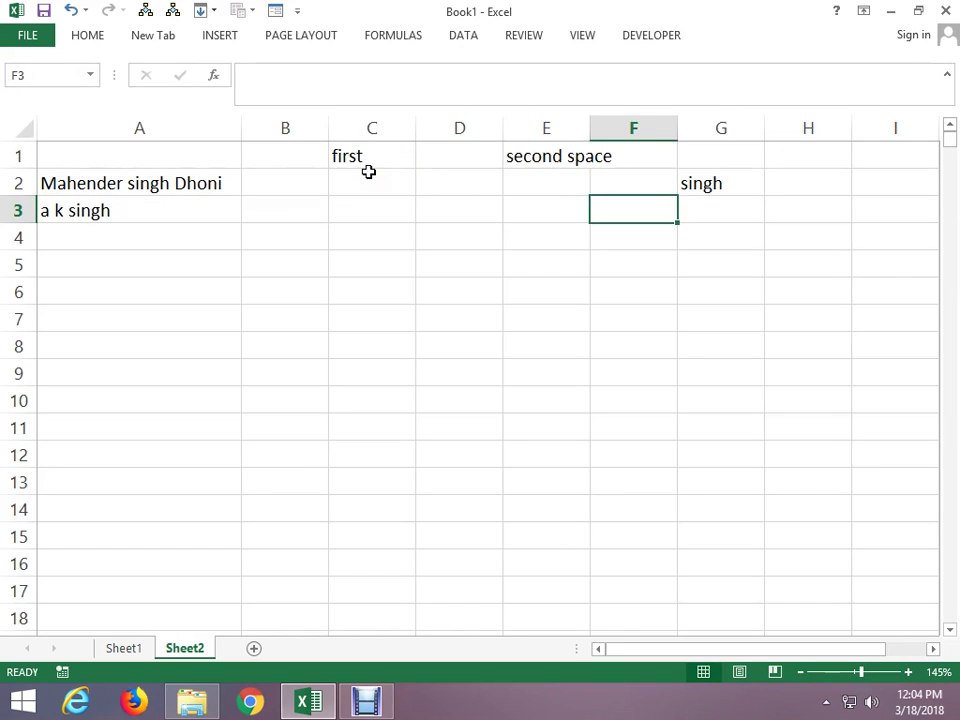
pyautogui.press('Right')
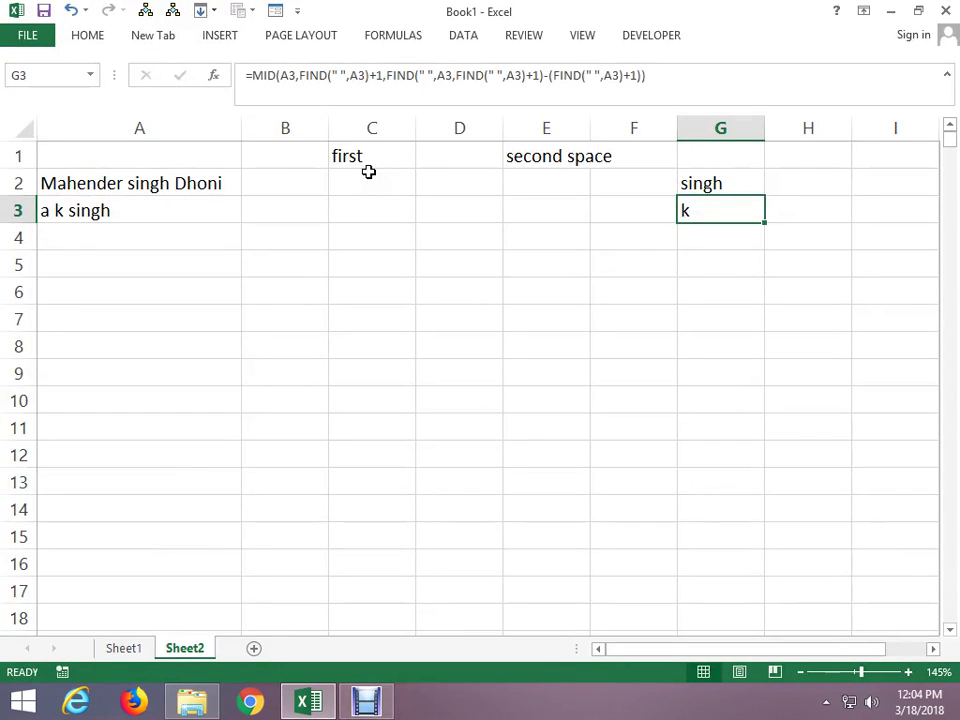
# Go to A7 and start editing it for a note
pyautogui.press('Left')
pyautogui.press('Left')
pyautogui.press('Left')
pyautogui.press('Left')
pyautogui.press('Left')
pyautogui.press('Left')
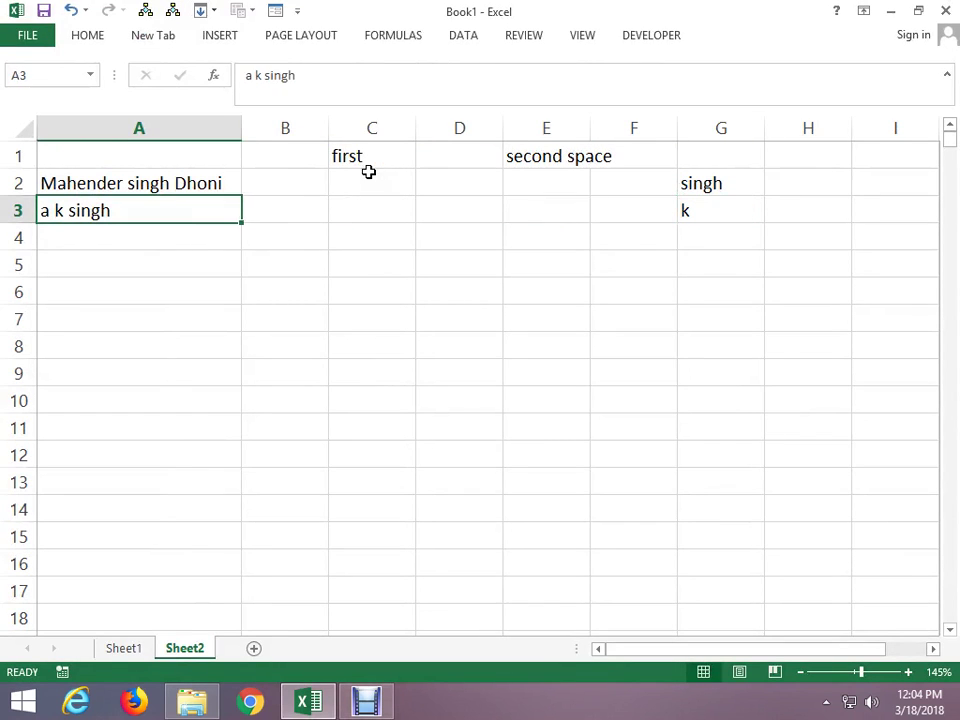
pyautogui.press('Down')
pyautogui.press('Down')
pyautogui.press('Down')
pyautogui.press('Down')
pyautogui.press('Down')
pyautogui.press('Down')
pyautogui.press('Up')
pyautogui.press('Up')
pyautogui.press('Up')
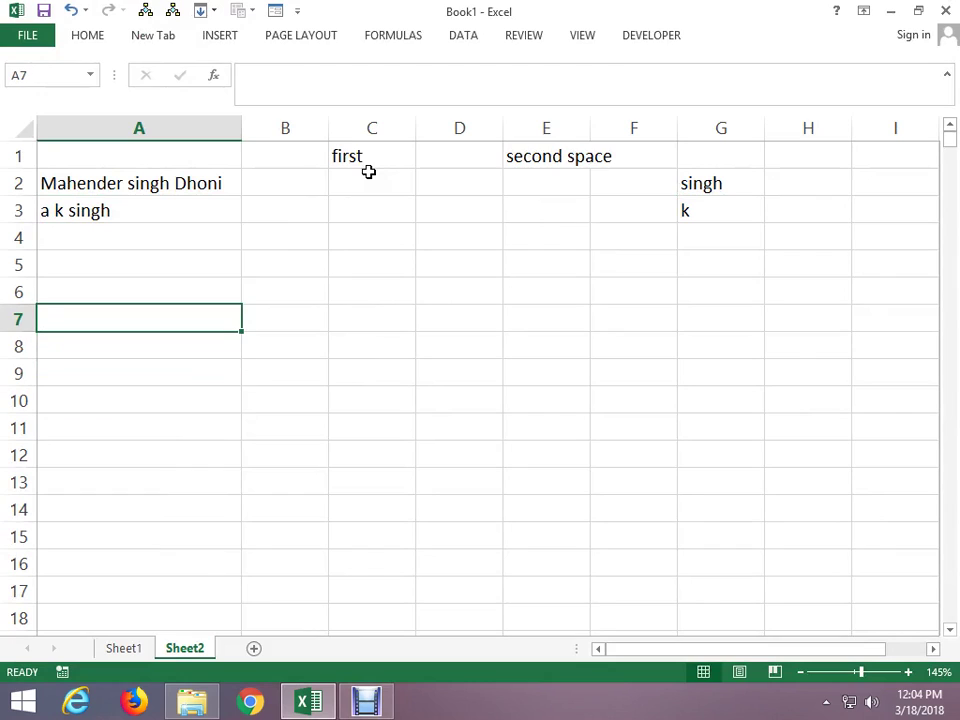
pyautogui.press('F2')
# Label A7 'Find middle name', fixing typos, then switch to Debut Video Capture
pyautogui.write('Find ')
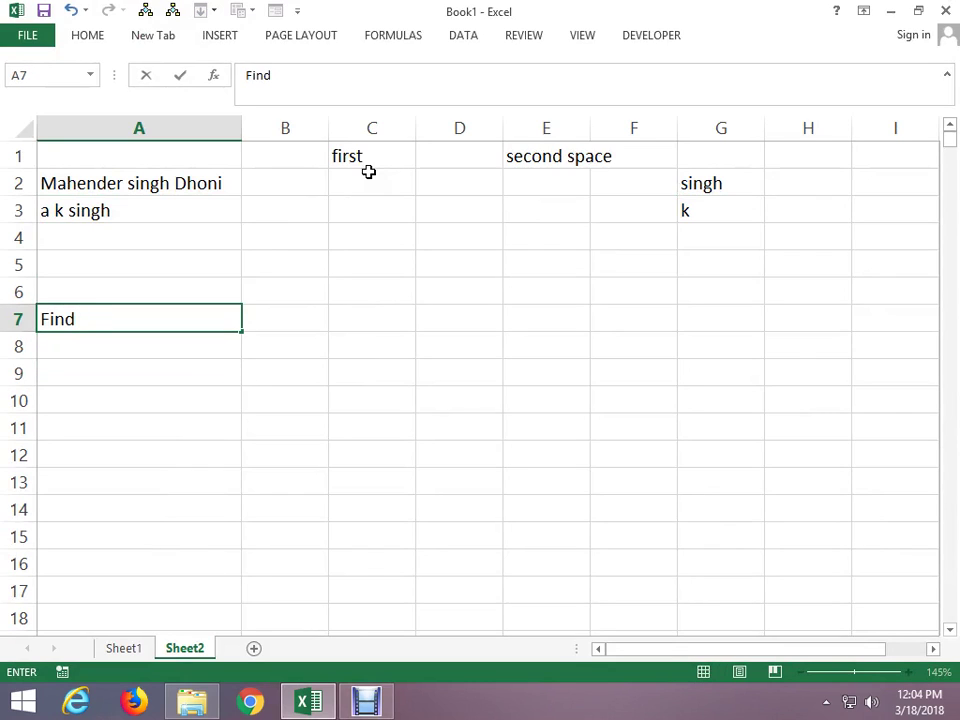
pyautogui.write('s')
pyautogui.press('BackSpace')
pyautogui.write('mis')
pyautogui.press('BackSpace')
pyautogui.write('ddl')
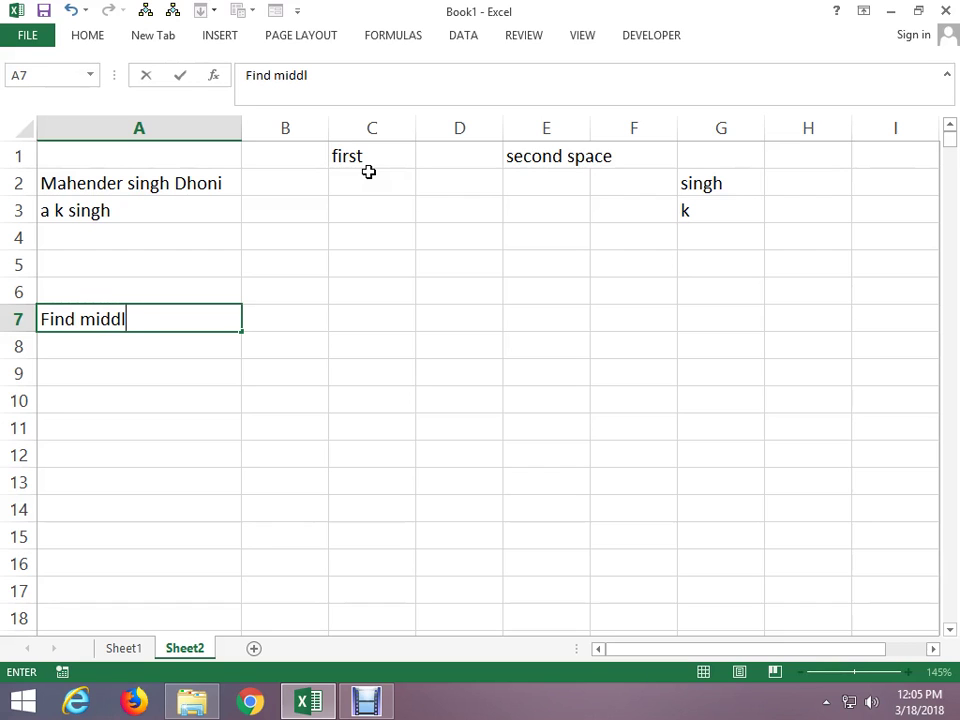
pyautogui.write('e name')
pyautogui.press('Return')
pyautogui.hotkey('alt', 'Tab')
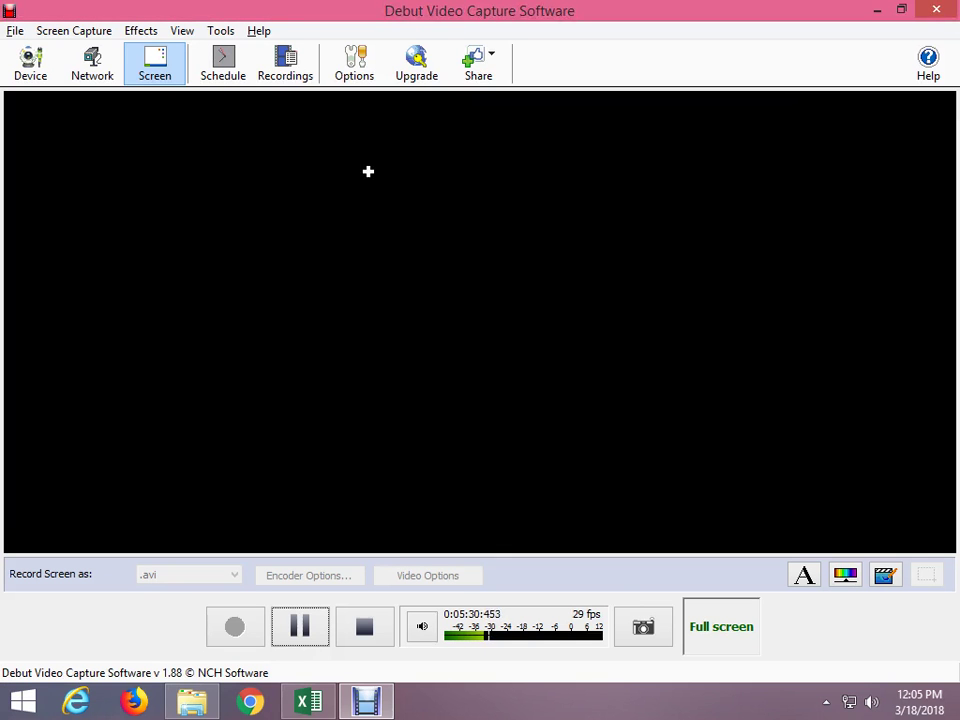
# Switch from Debut Video Capture back to the Excel workbook
pyautogui.hotkey('alt', 'Tab')
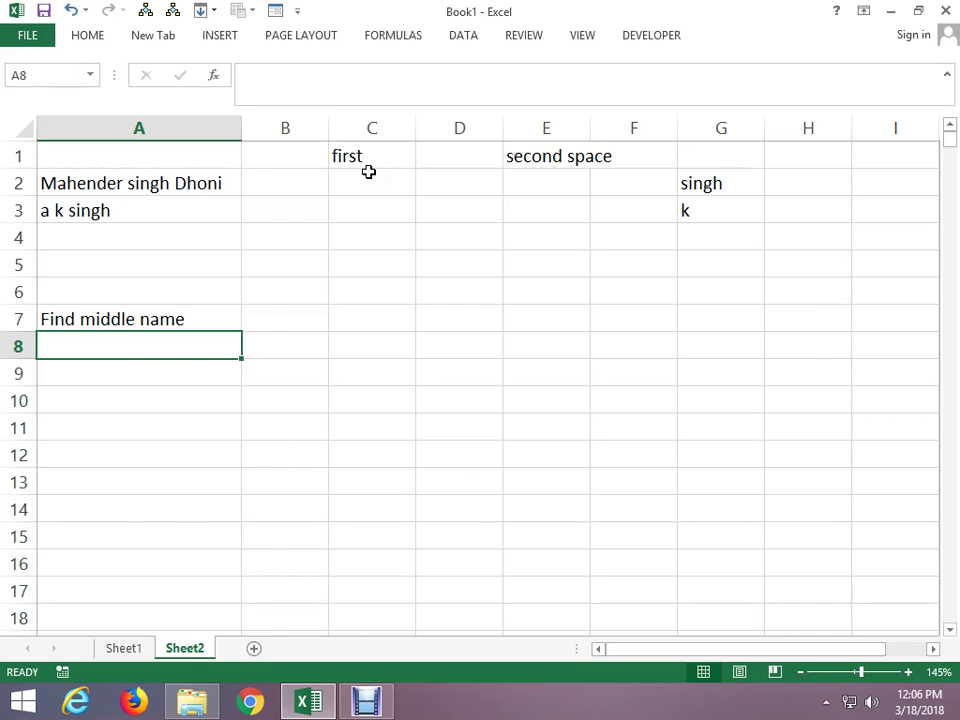
# Go to Sheet1 and look through the ACTIVATION dates in the name table
pyautogui.hotkey('ctrl', 'pageup')
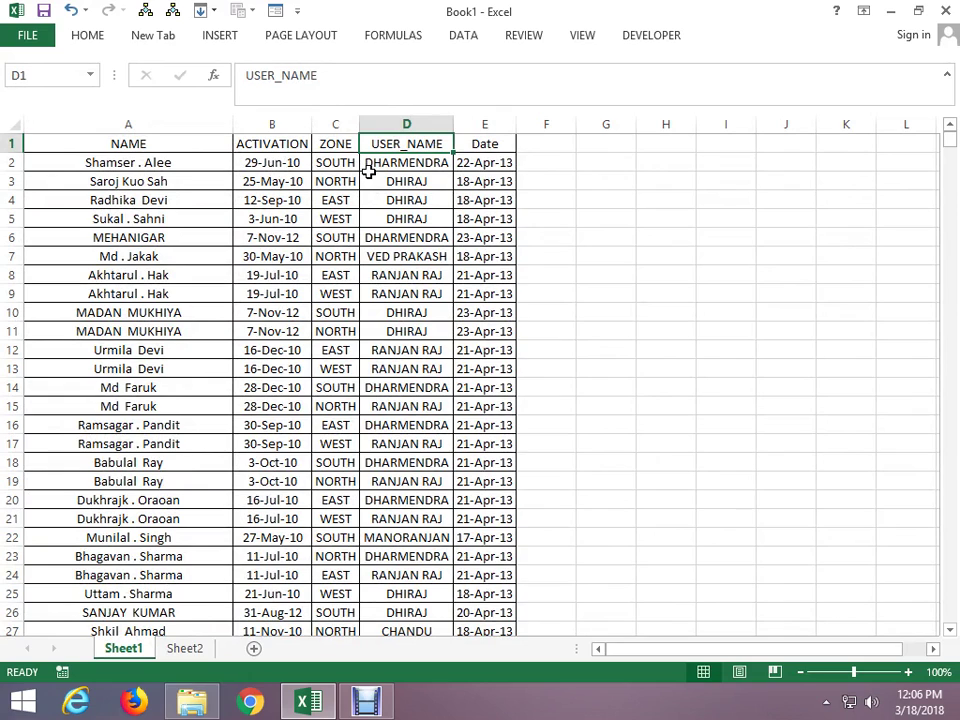
pyautogui.press('Right')
pyautogui.press('Right')
pyautogui.press('Right')
pyautogui.press('Left')
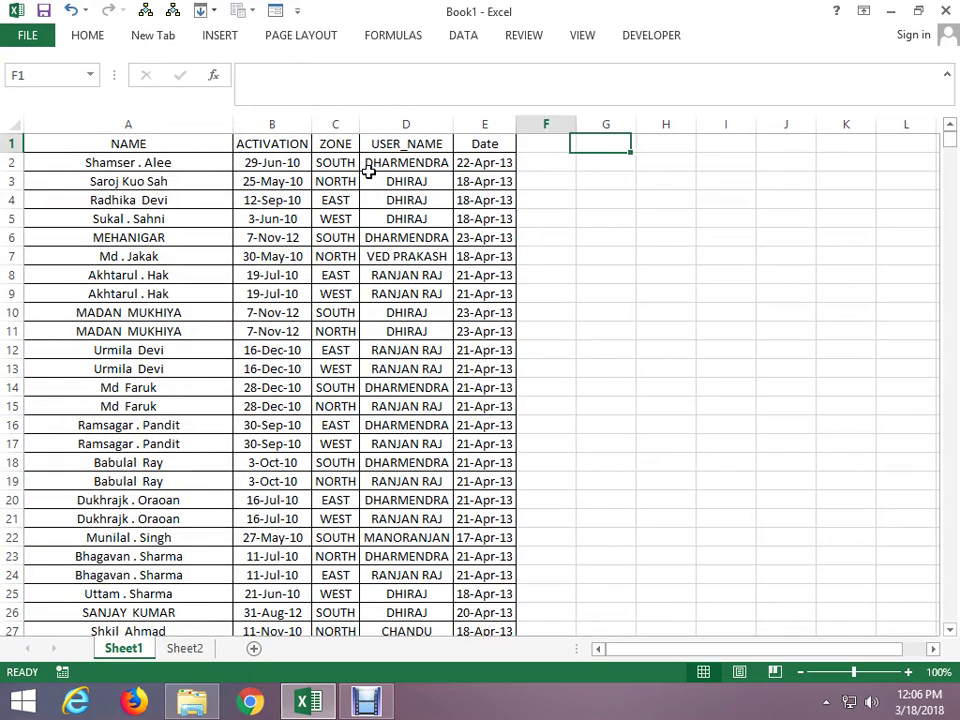
pyautogui.press('Left')
pyautogui.press('Left')
pyautogui.press('Left')
pyautogui.press('Left')
pyautogui.press('Down')
pyautogui.press('Down')
pyautogui.press('Down')
pyautogui.press('Down')
pyautogui.press('Up')
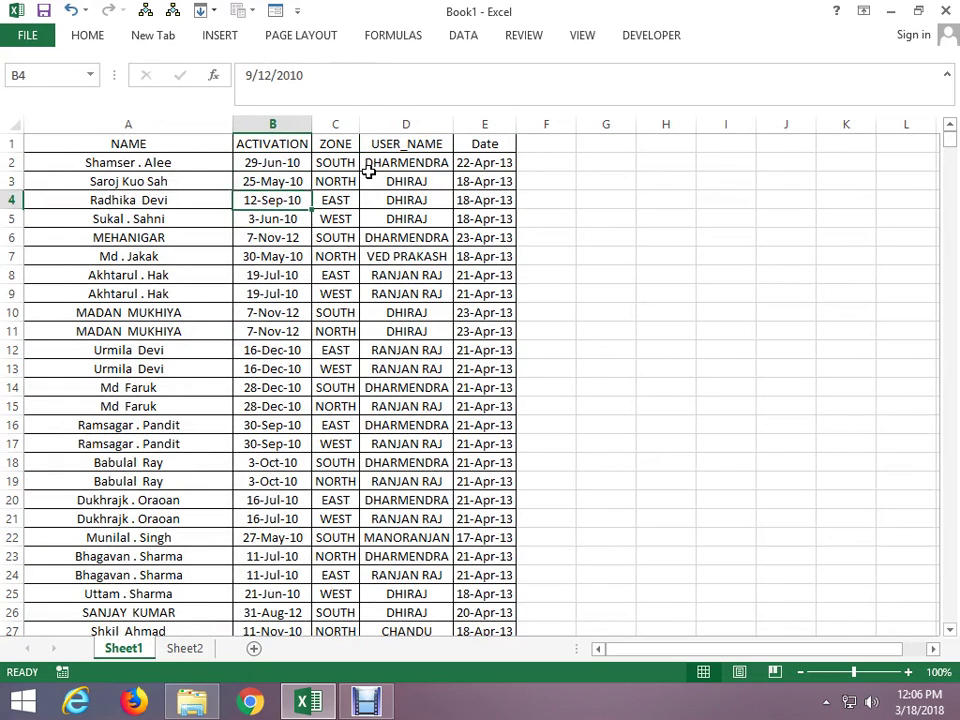
pyautogui.press('Up')
pyautogui.press('Down')
pyautogui.press('Down')
pyautogui.press('Down')
pyautogui.press('Down')
pyautogui.press('Down')
pyautogui.press('Down')
pyautogui.press('Up')
pyautogui.press('Up')
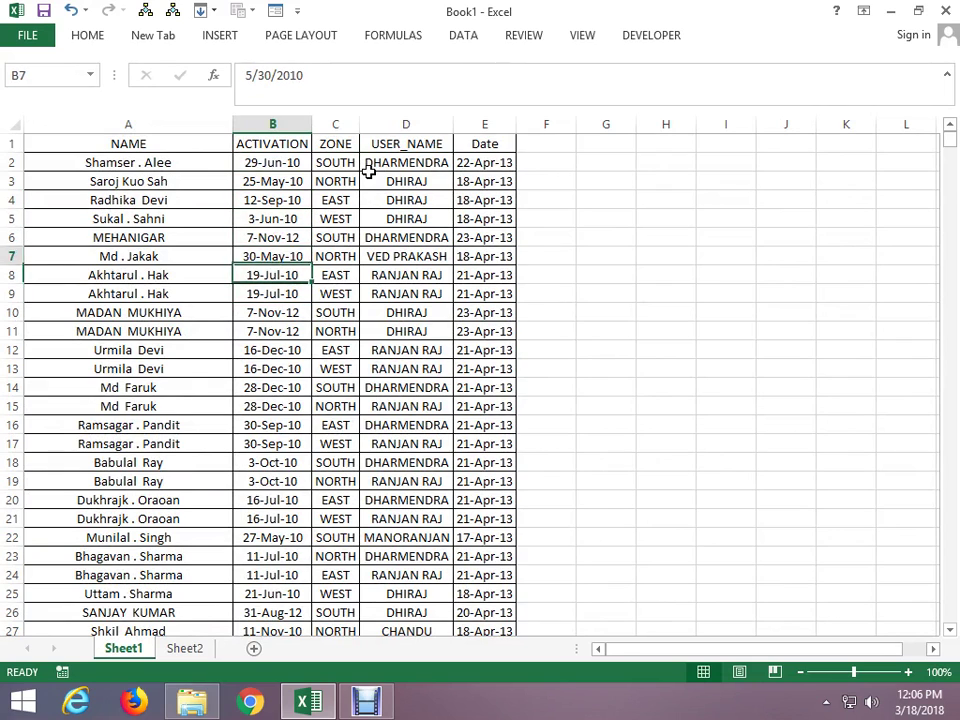
pyautogui.press('Up')
pyautogui.press('Up')
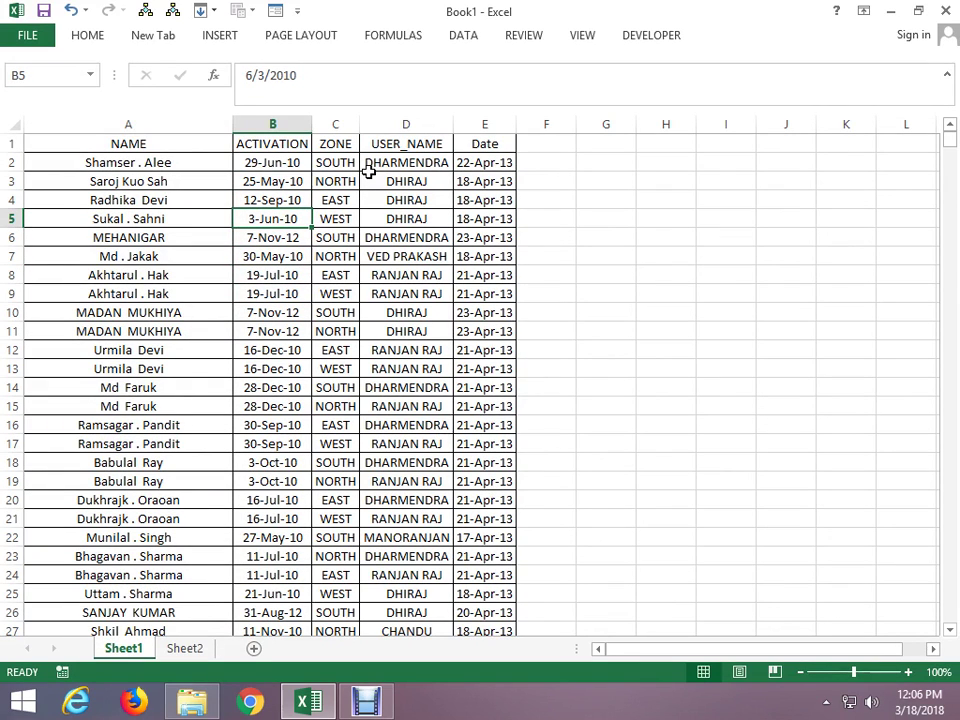
pyautogui.press('Up')
pyautogui.press('Up')
pyautogui.press('Up')
pyautogui.press('Up')
# Turn on AutoFilter for Sheet1's header row and open the ACTIVATION filter list
pyautogui.hotkey('ctrl', 'shift', 'l')
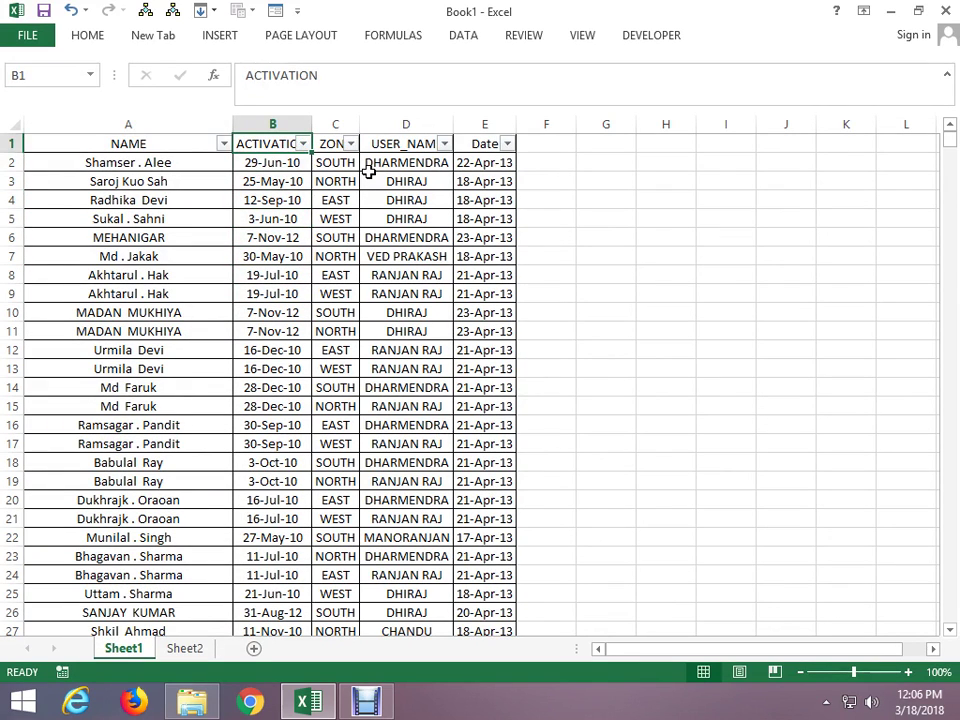
pyautogui.hotkey('alt', 'Down')
pyautogui.press('Down')
pyautogui.press('Down')
# Browse the ACTIVATION filter's years and months, then close it without filtering
pyautogui.press('Down')
pyautogui.press('Down')
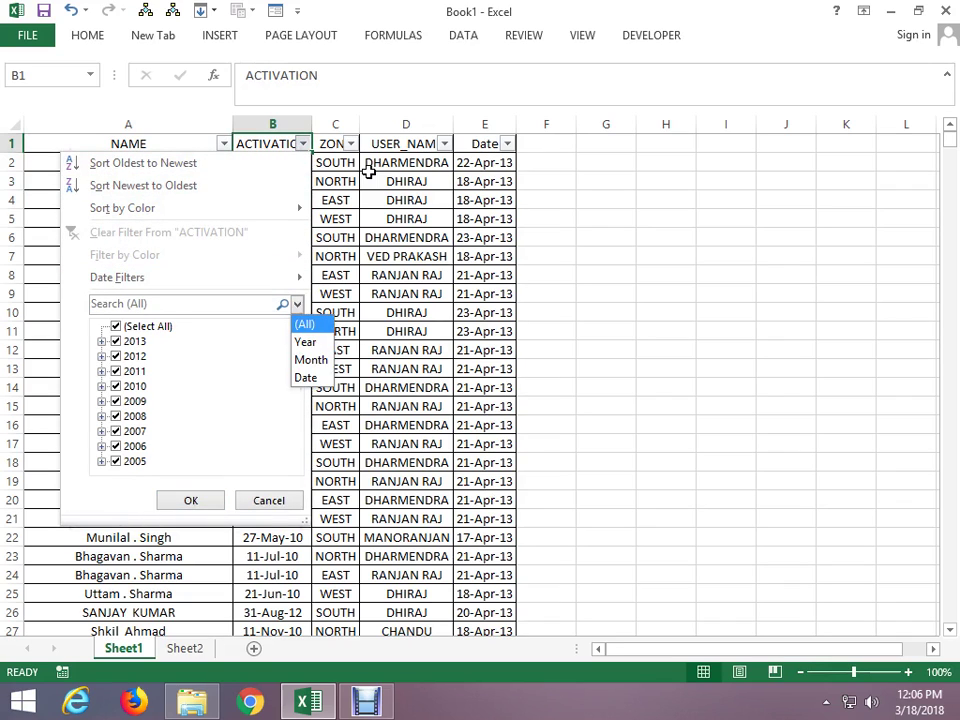
pyautogui.press('Tab')
pyautogui.press('space')
pyautogui.press('Down')
pyautogui.press('Right')
pyautogui.press('Down')
pyautogui.press('Down')
pyautogui.press('Down')
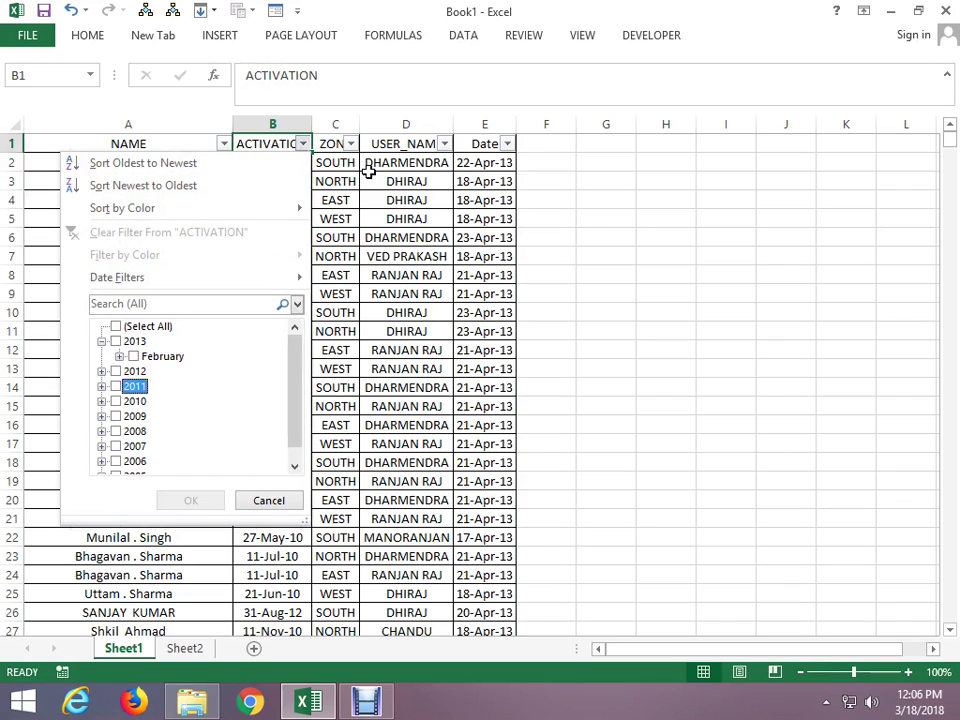
pyautogui.press('Right')
pyautogui.press('Down')
pyautogui.press('Down')
pyautogui.press('Down')
pyautogui.press('Down')
pyautogui.press('Down')
pyautogui.press('Down')
pyautogui.press('Down')
pyautogui.press('Down')
pyautogui.press('Down')
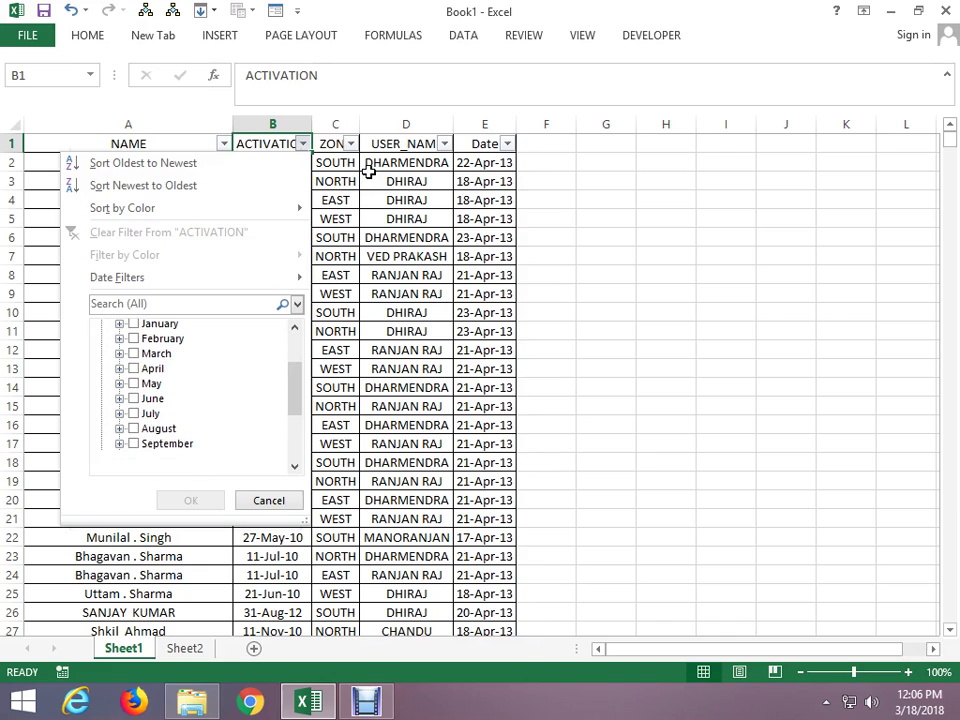
pyautogui.press('Down')
pyautogui.press('Down')
pyautogui.press('Down')
pyautogui.press('Down')
pyautogui.press('Right')
pyautogui.press('Down')
pyautogui.press('Down')
pyautogui.press('Down')
pyautogui.press('Down')
pyautogui.press('Down')
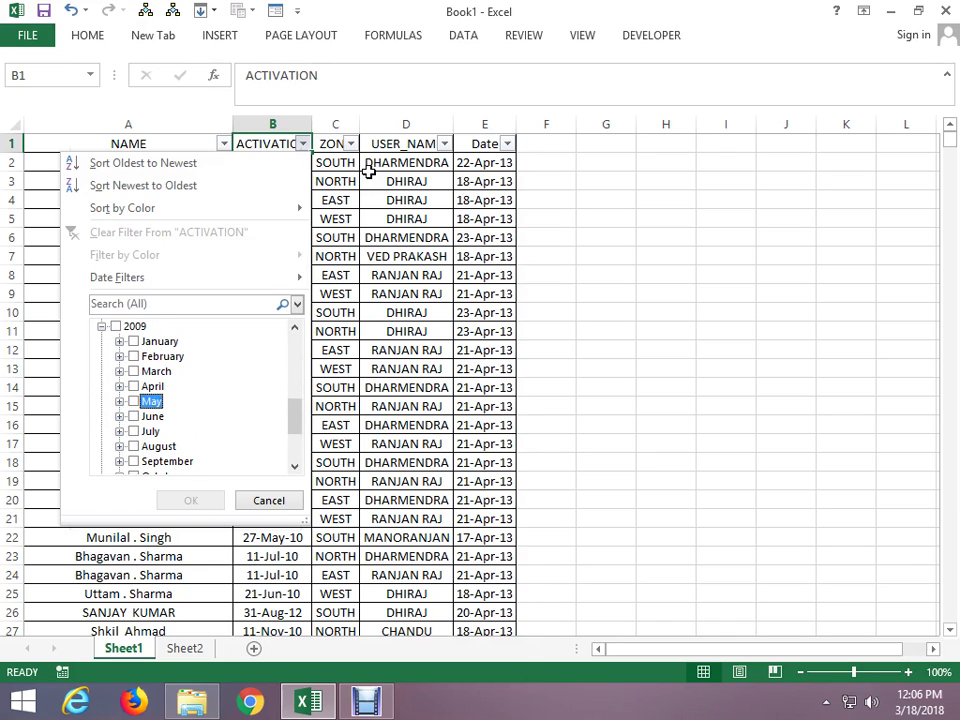
pyautogui.press('Down')
pyautogui.press('Down')
pyautogui.press('Down')
pyautogui.press('Down')
pyautogui.press('Down')
pyautogui.press('Escape')
pyautogui.press('Right')
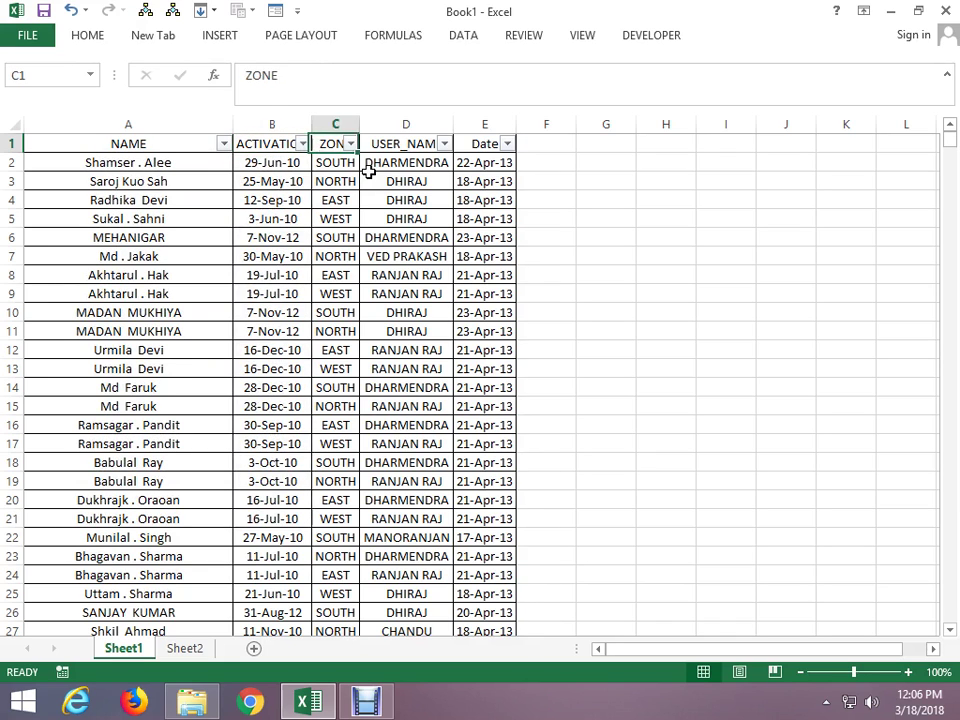
pyautogui.press('Right')
pyautogui.press('Right')
pyautogui.press('Right')
# Clear the leftover rows from row 2948 down to the end of the data
pyautogui.press('Right')
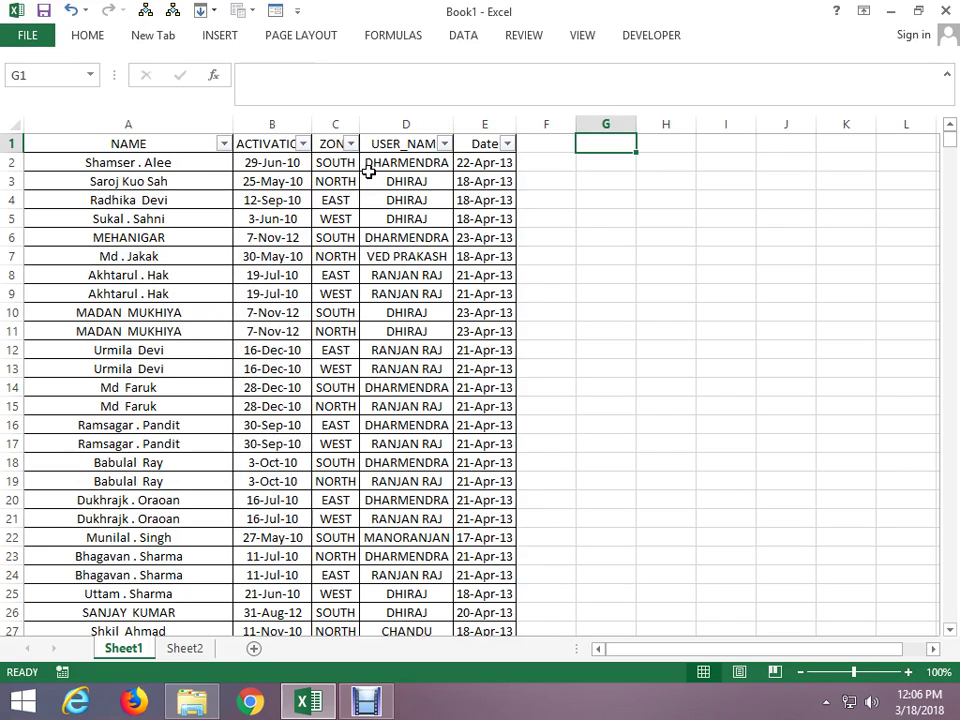
pyautogui.press('Right')
pyautogui.press('Right')
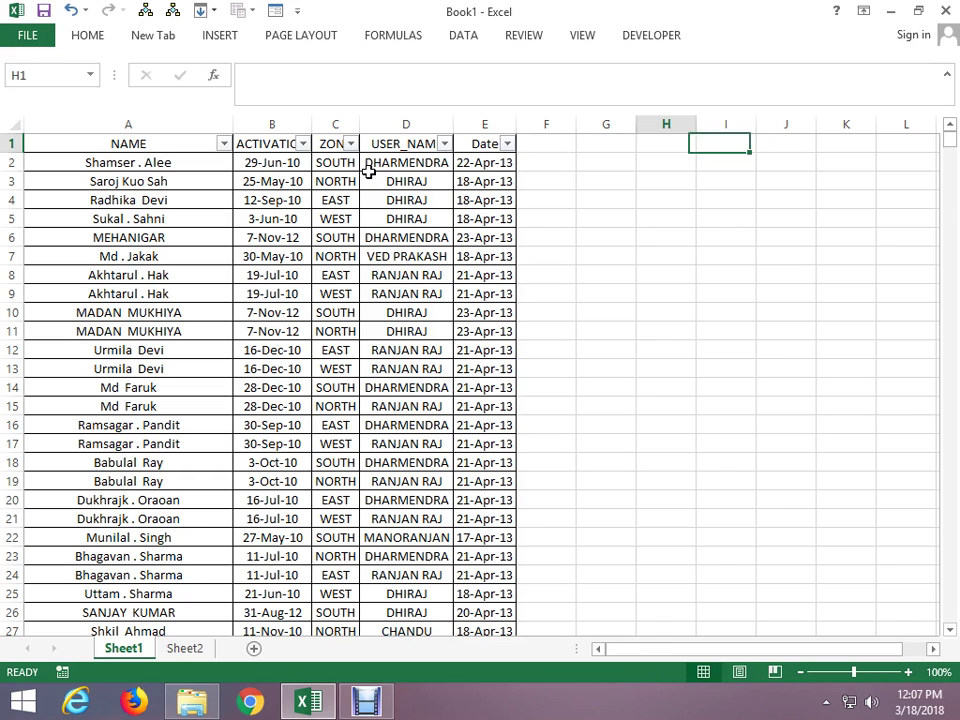
pyautogui.press('Left')
pyautogui.press('Left')
pyautogui.press('Left')
pyautogui.press('Left')
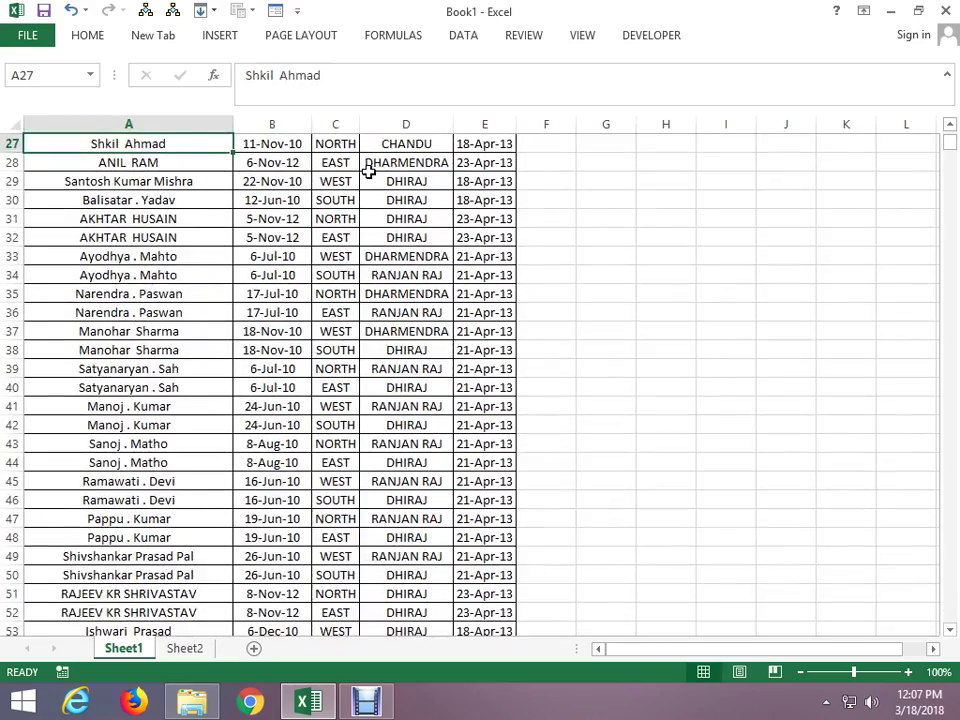
pyautogui.hotkey('ctrl', 'Down')
pyautogui.press('pageup')
pyautogui.press('pageup')
pyautogui.press('pageup')
pyautogui.press('pageup')
pyautogui.press('pageup')
pyautogui.press('pageup')
pyautogui.press('pageup')
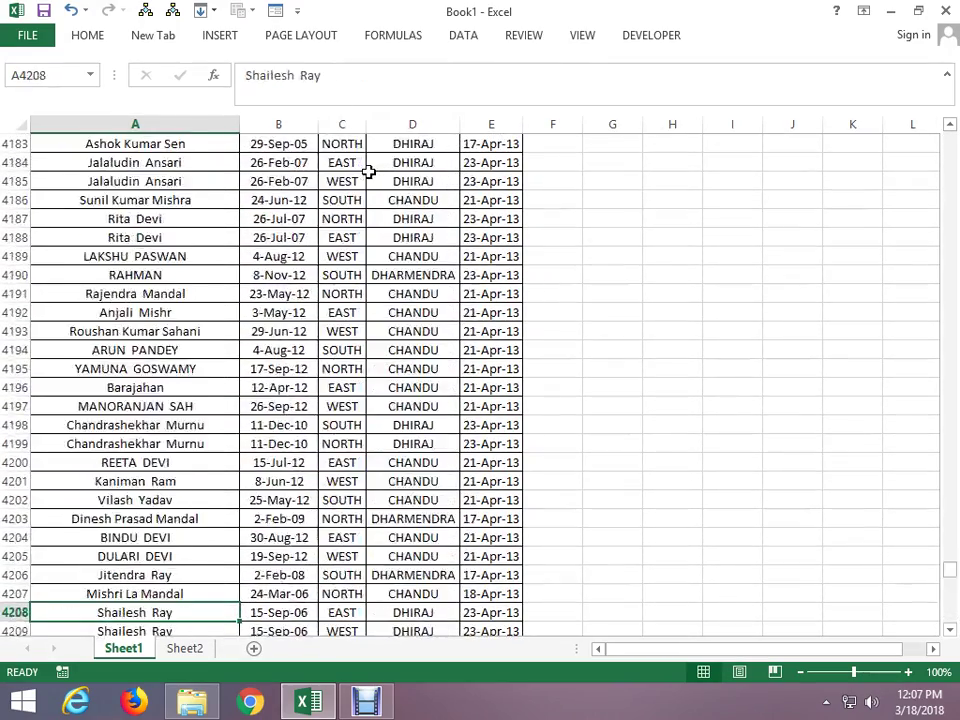
pyautogui.press('pageup')
pyautogui.press('pageup')
pyautogui.press('pageup')
pyautogui.press('pageup')
pyautogui.press('pageup')
pyautogui.press('pageup')
pyautogui.press('pageup')
pyautogui.press('pageup')
pyautogui.press('pageup')
pyautogui.press('pageup')
pyautogui.press('pageup')
pyautogui.press('pageup')
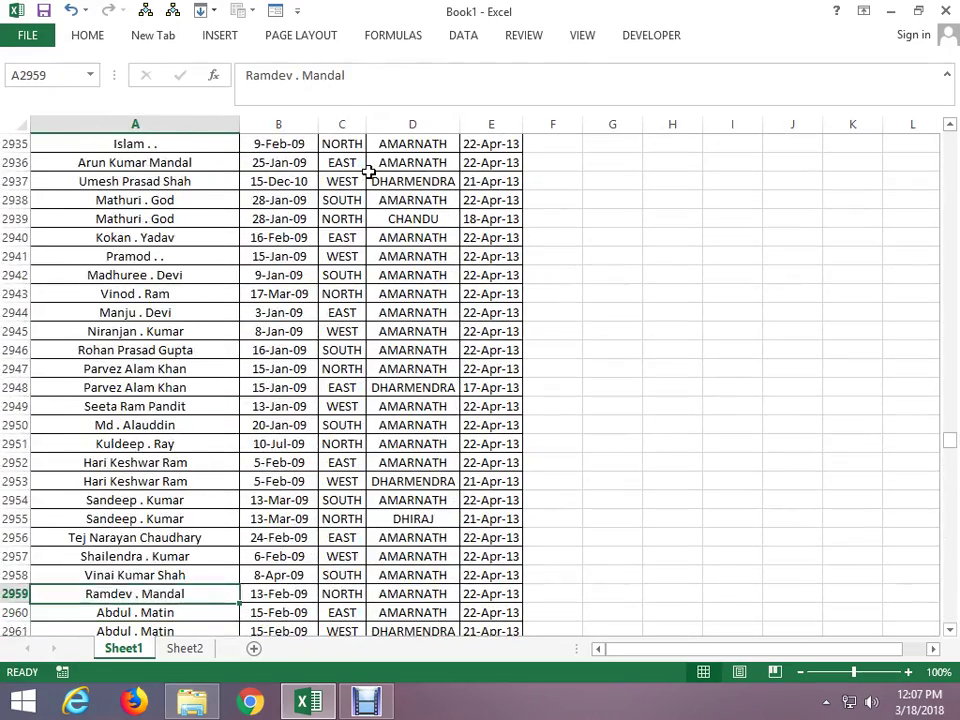
pyautogui.press('Up')
pyautogui.press('Up')
pyautogui.press('Up')
pyautogui.press('Up')
pyautogui.press('Up')
pyautogui.hotkey('shift', 'space')
pyautogui.hotkey('ctrl', 'shift', 'Down')
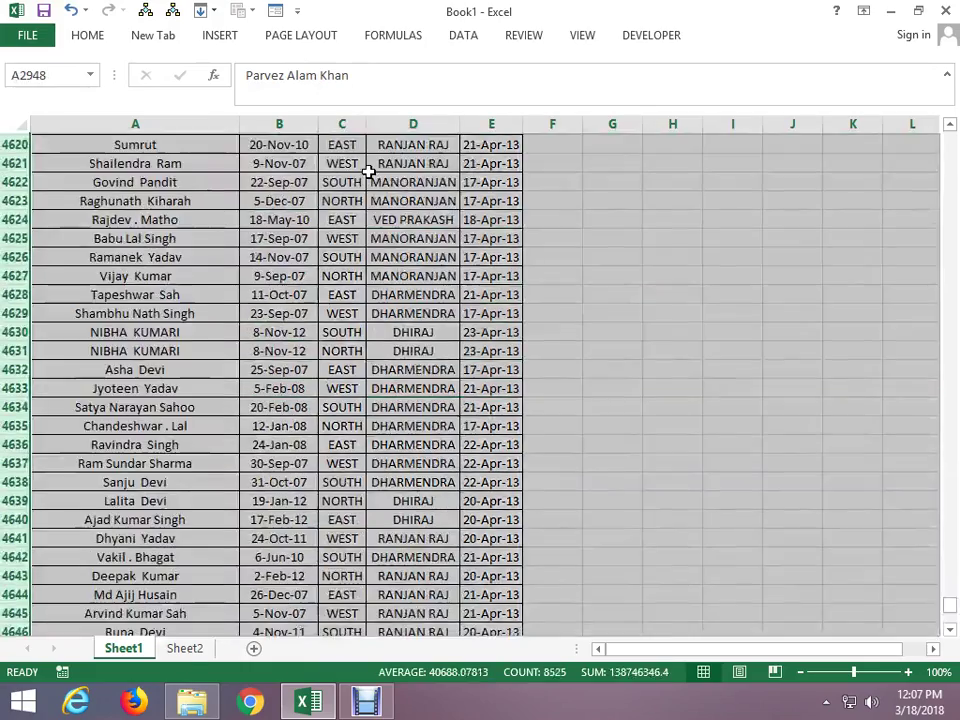
pyautogui.press('Delete')
pyautogui.press('Up')
pyautogui.press('Up')
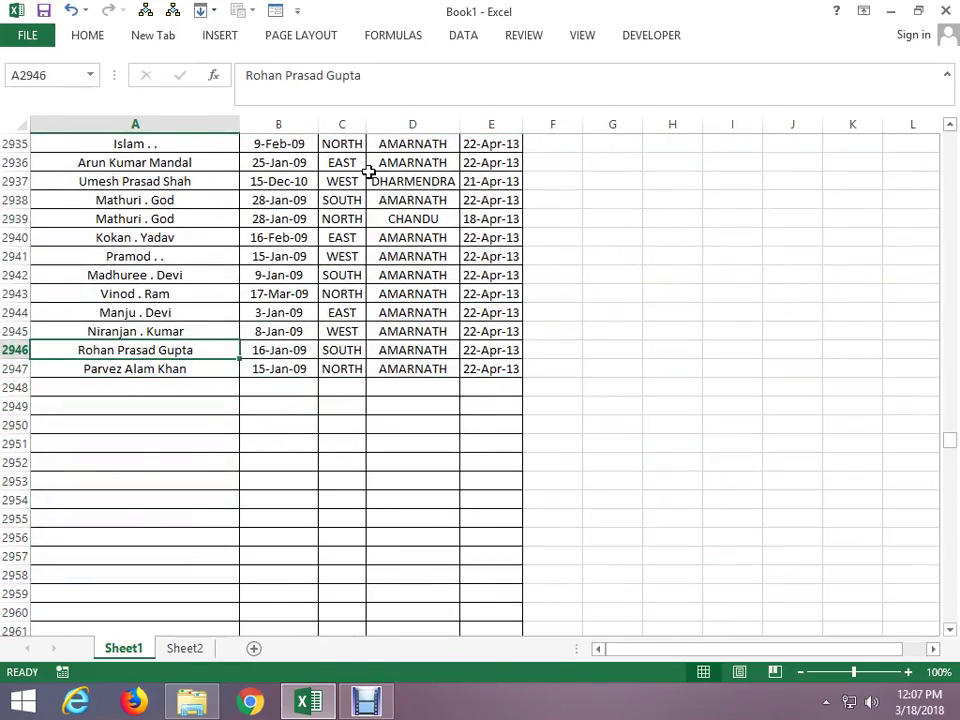
# Switch off AutoFilter on the header row with Ctrl+Shift+L, ending beside the table
pyautogui.hotkey('ctrl', 'Home')
pyautogui.press('Right')
pyautogui.press('Right')
pyautogui.press('Right')
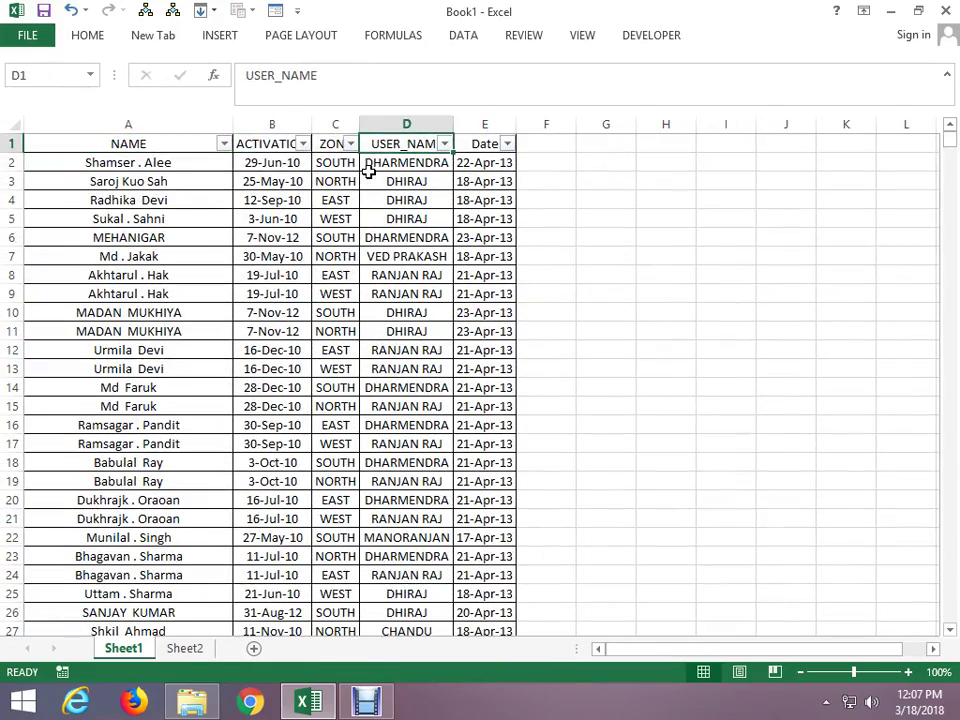
pyautogui.hotkey('ctrl', 'shift', 'l')
pyautogui.press('Right')
pyautogui.press('Right')
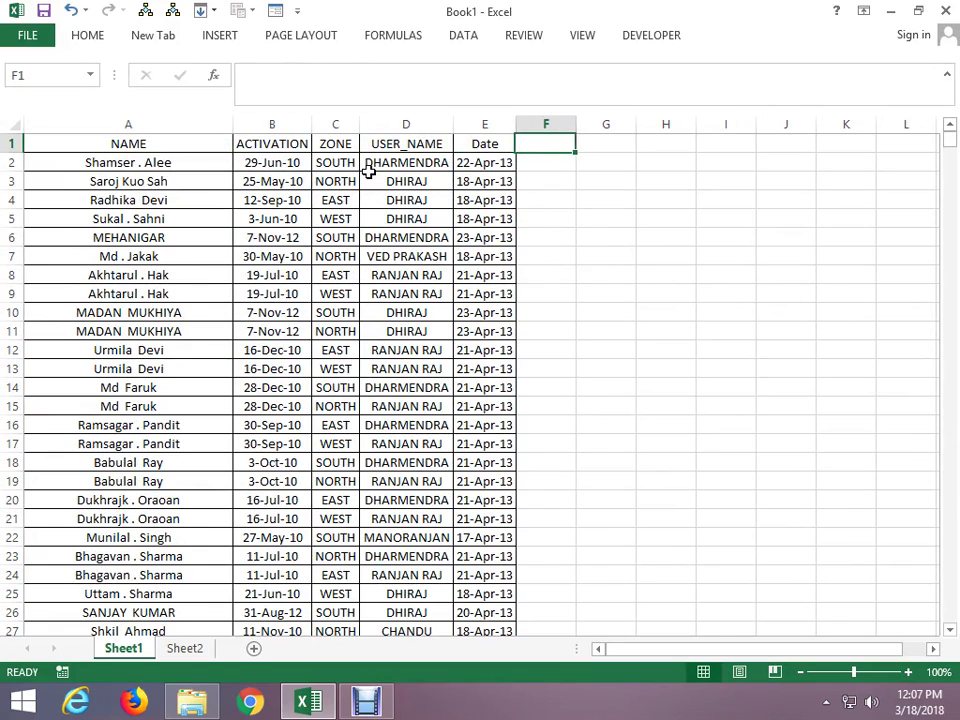
pyautogui.press('Right')
pyautogui.press('Down')
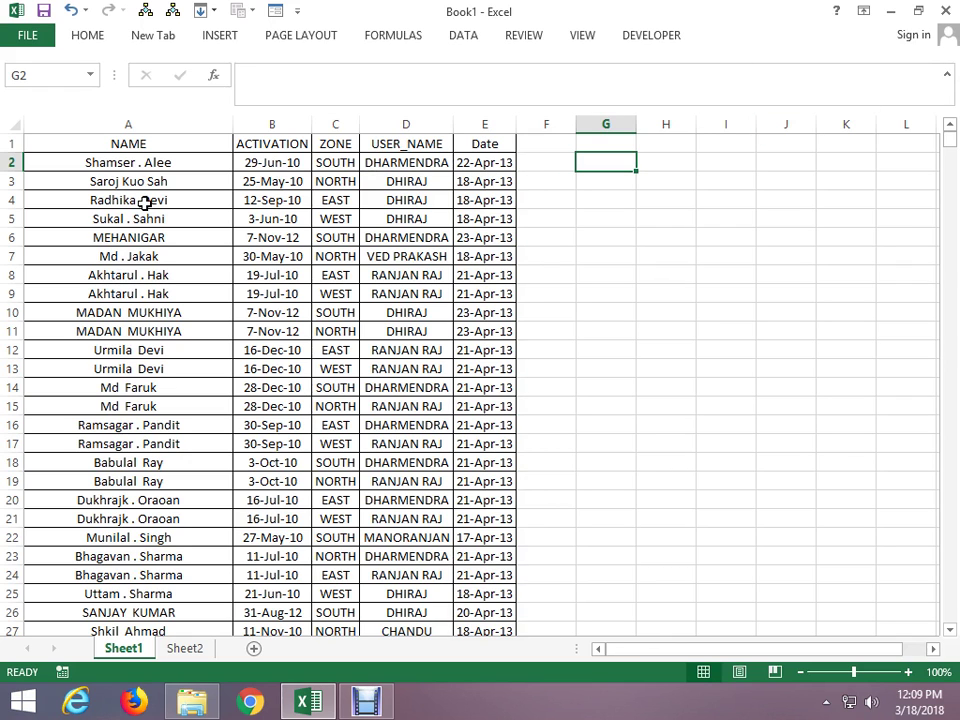
# Check that the ACTIVATION dates in column B run down to row 2947
pyautogui.press('Left')
pyautogui.press('Left')
pyautogui.press('Left')
pyautogui.press('Left')
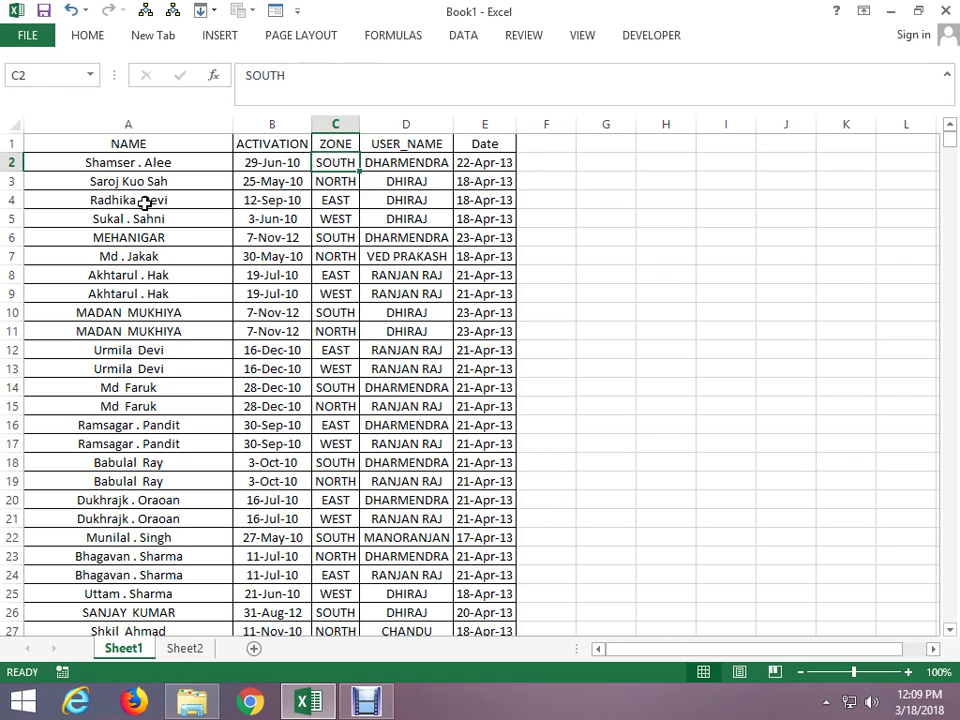
pyautogui.press('Left')
pyautogui.hotkey('ctrl', 'shift', 'Down')
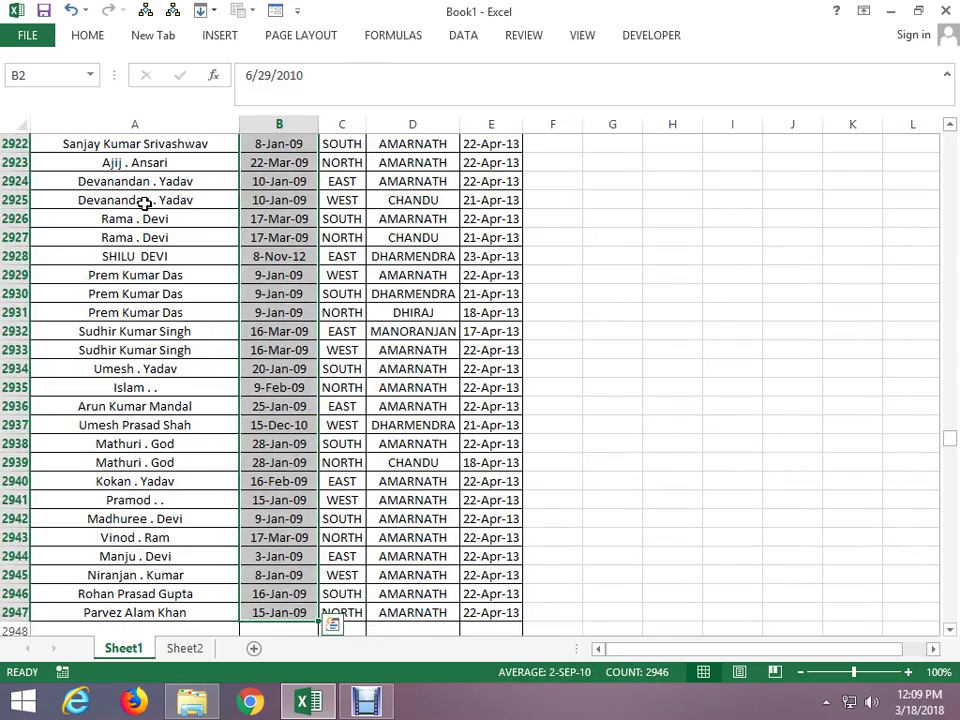
pyautogui.hotkey('ctrl', 'Up')
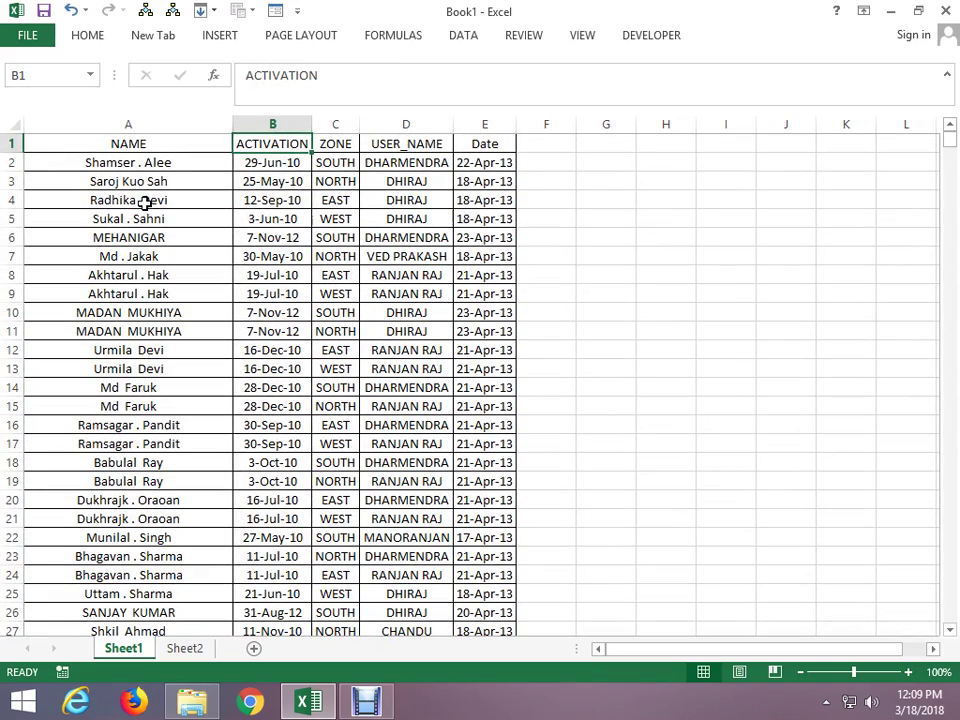
pyautogui.press('Right')
pyautogui.press('Right')
pyautogui.press('Right')
pyautogui.press('Right')
pyautogui.press('Right')
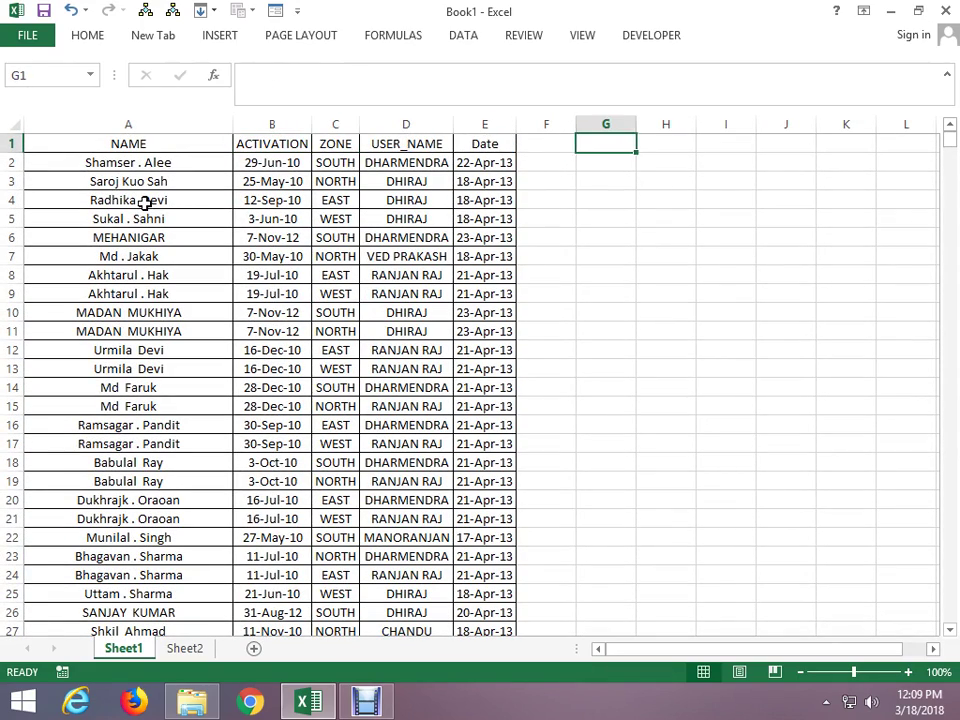
pyautogui.press('Down')
# Enter =TEXT(B1:B2947,"mmm") in G2, which returns Jun
pyautogui.write('=text')
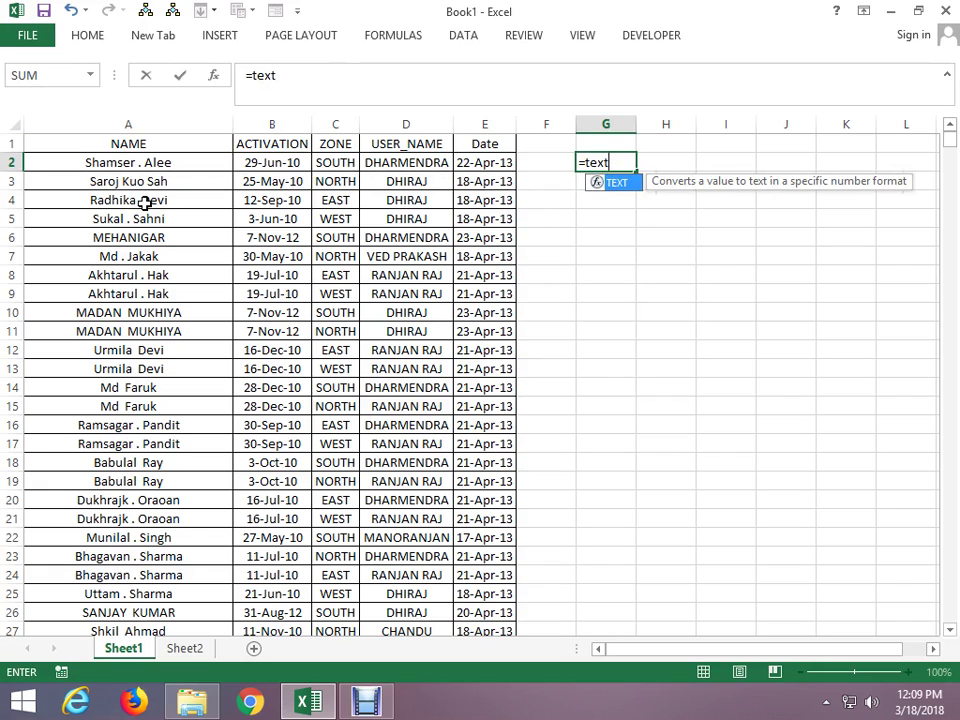
pyautogui.press('Tab')
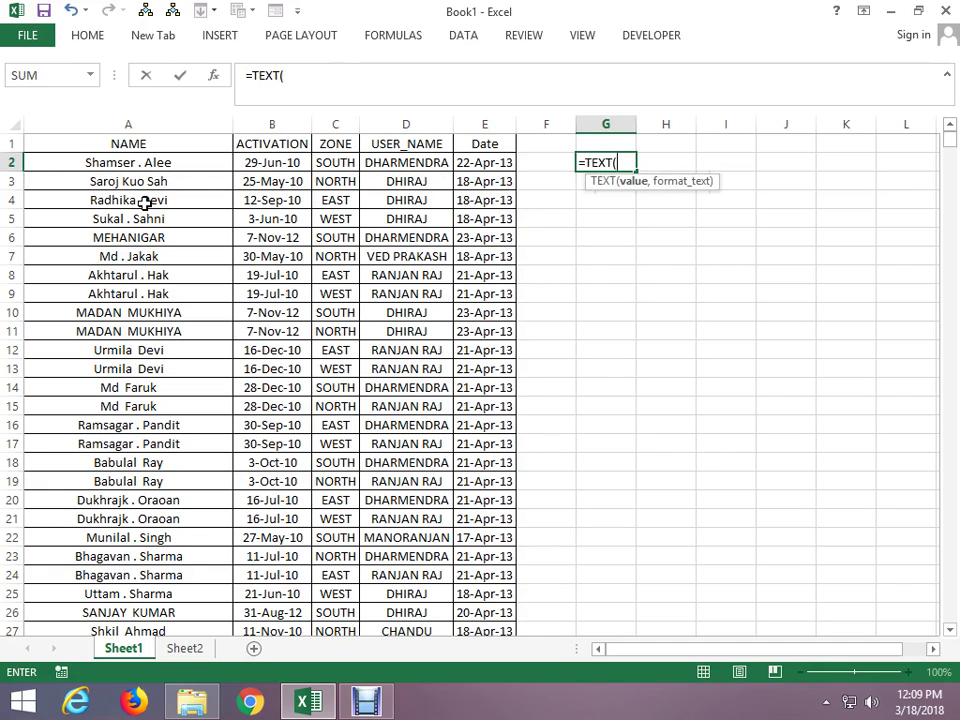
pyautogui.press('Left')
pyautogui.press('Left')
pyautogui.press('Left')
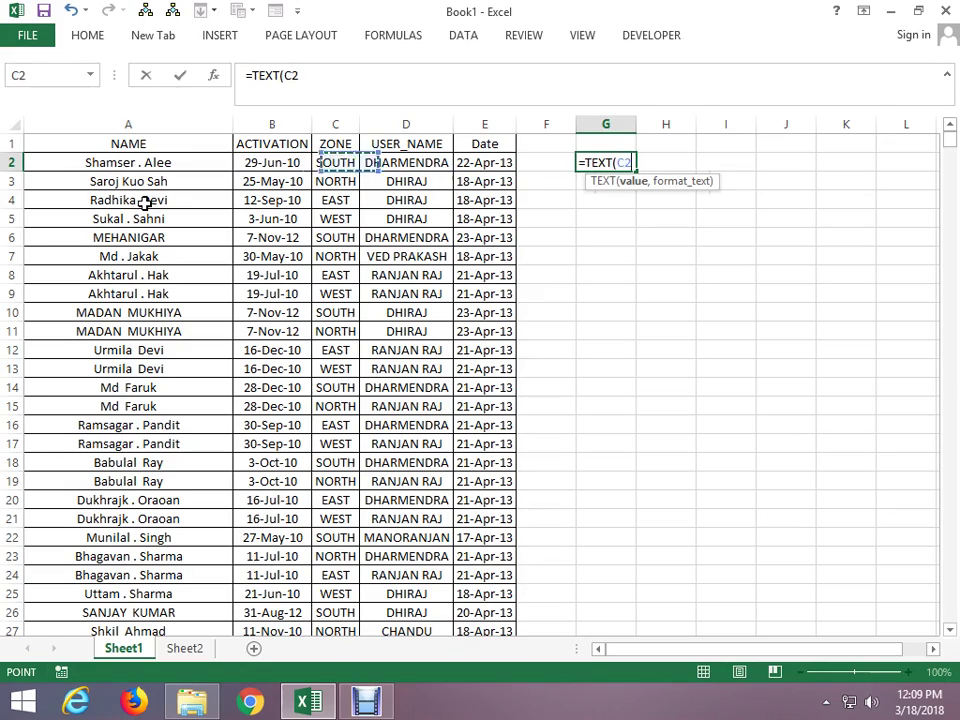
pyautogui.press('Left')
pyautogui.press('Left')
pyautogui.press('Up')
pyautogui.press('Right')
pyautogui.hotkey('ctrl', 'shift', 'Down')
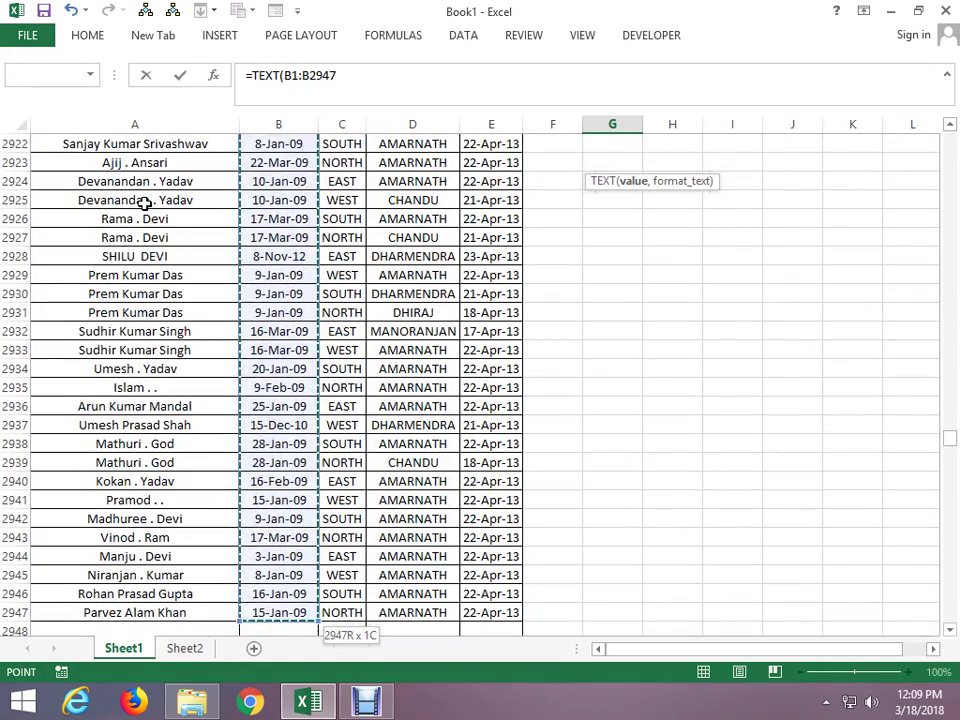
pyautogui.write(',')
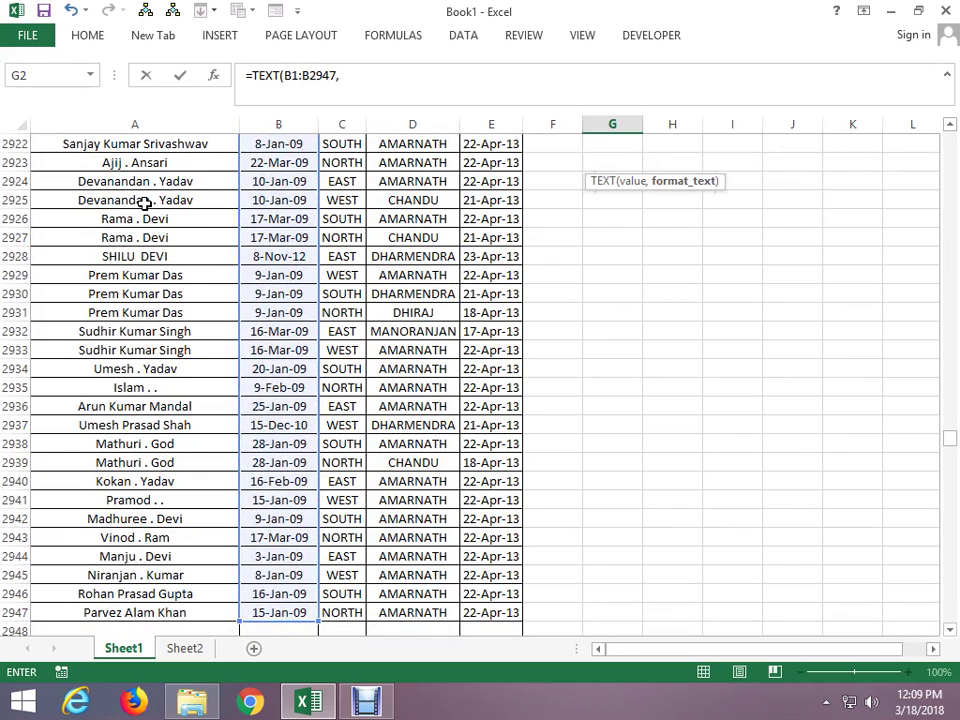
pyautogui.write('"m')
pyautogui.write('mm")')
pyautogui.hotkey('ctrl', 'Return')
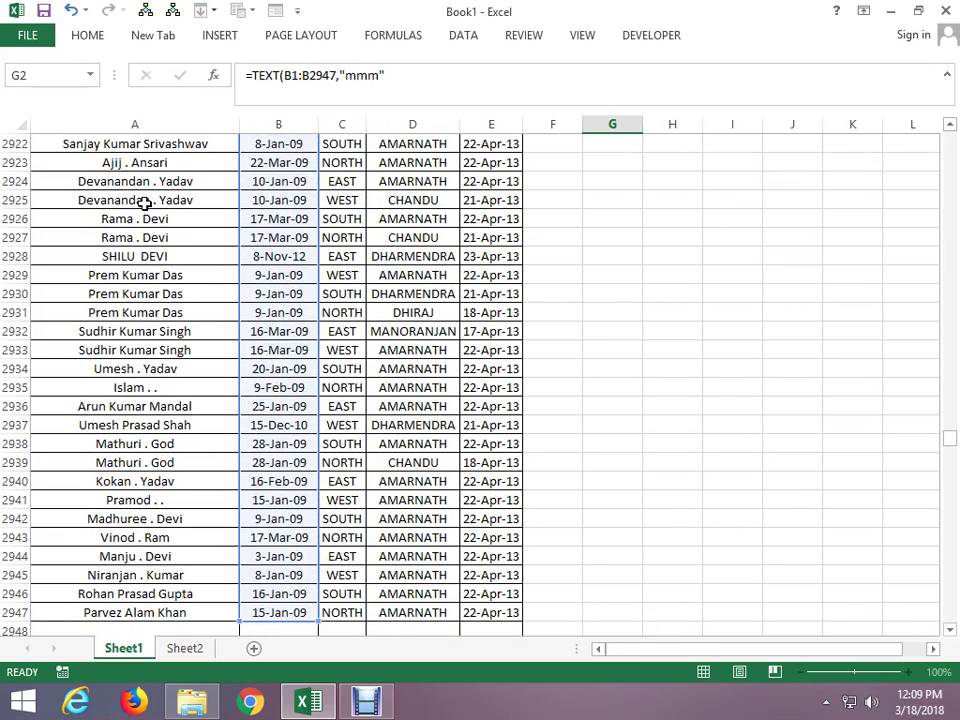
pyautogui.press('Up')
pyautogui.press('Down')
pyautogui.press('Down')
pyautogui.press('Up')
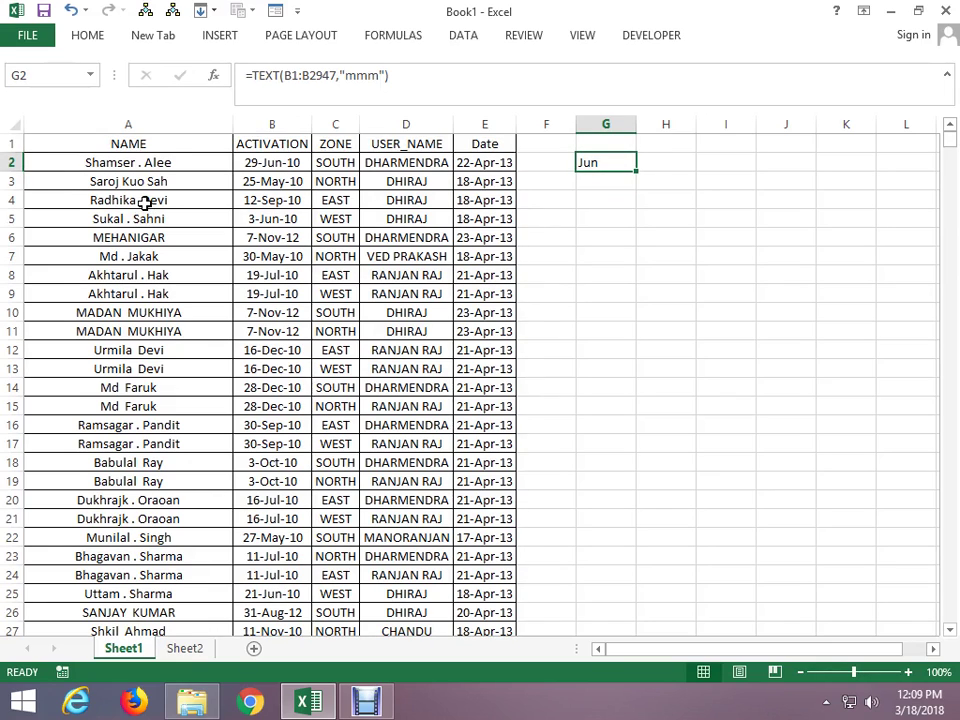
pyautogui.press('F2')
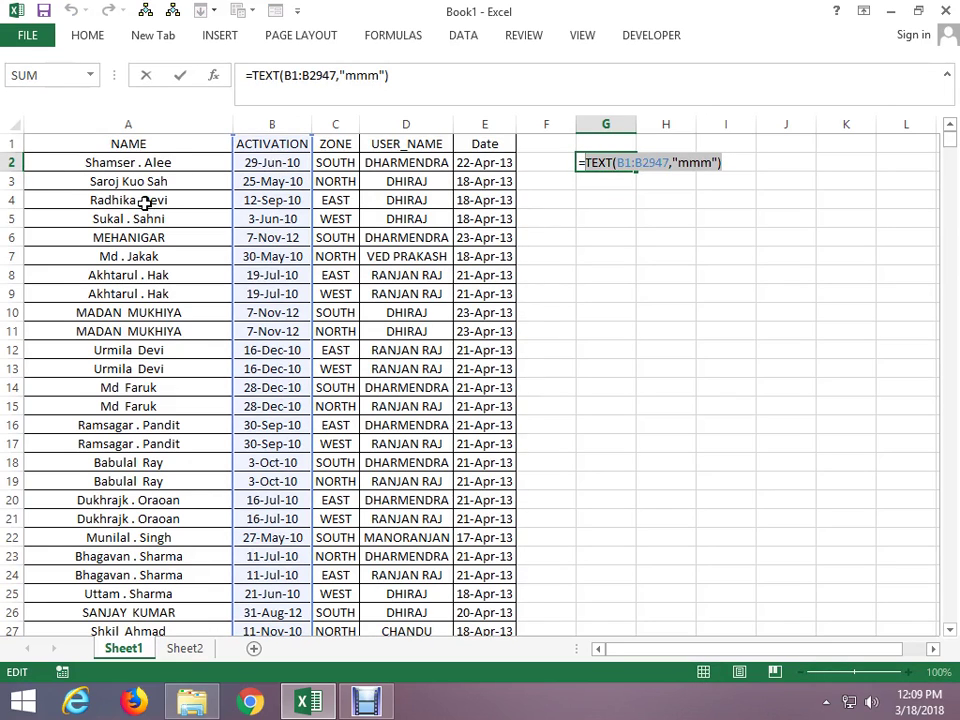
pyautogui.press('F9')
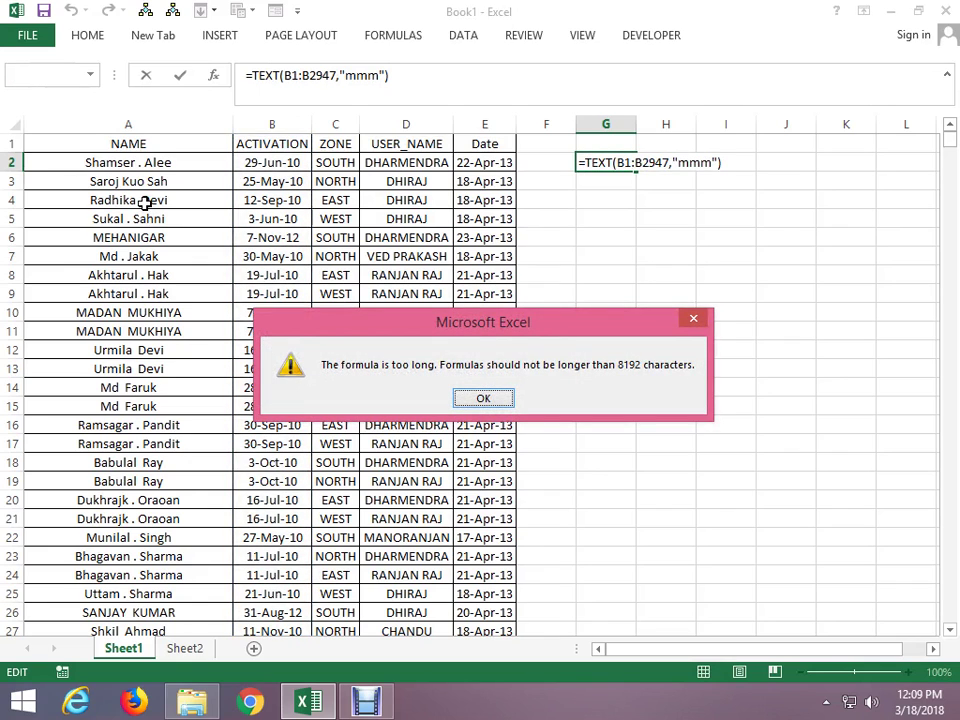
pyautogui.press('Return')
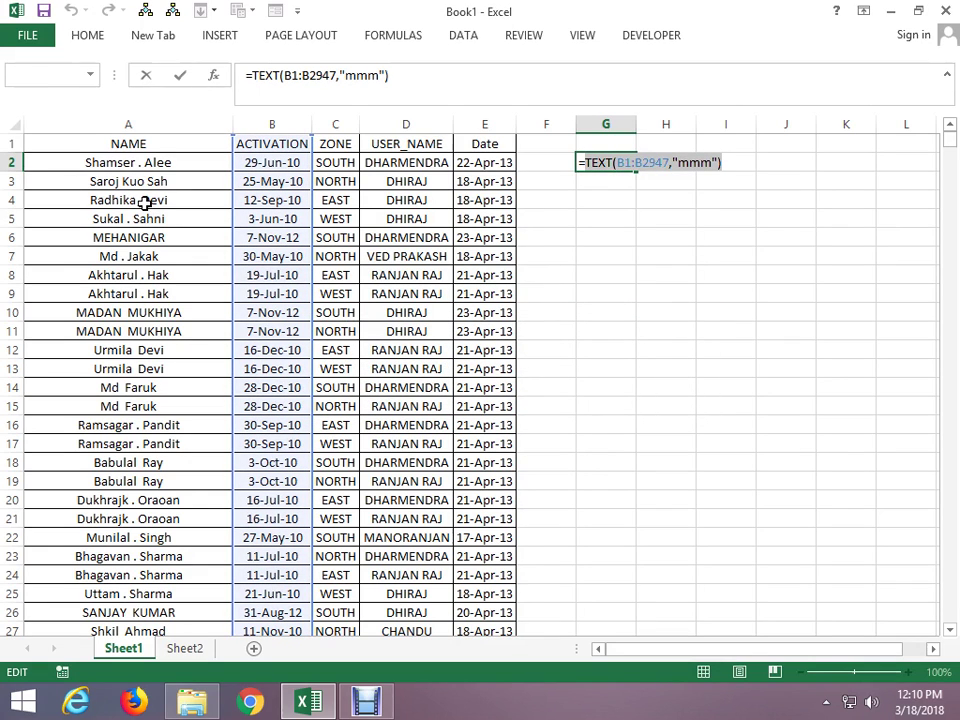
pyautogui.press('Escape')
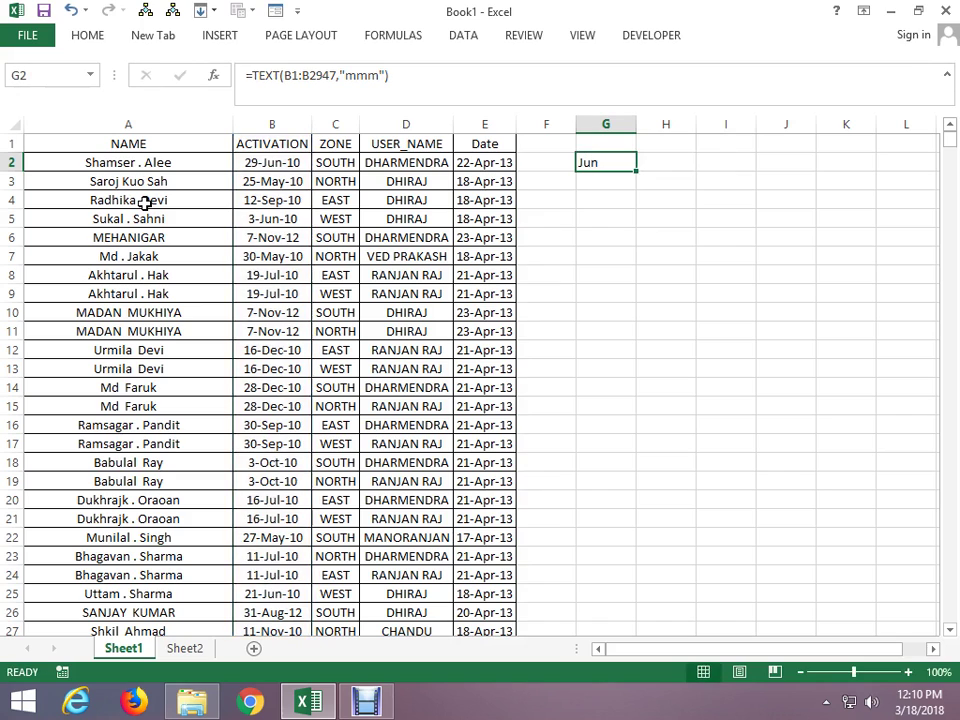
pyautogui.press('F2')
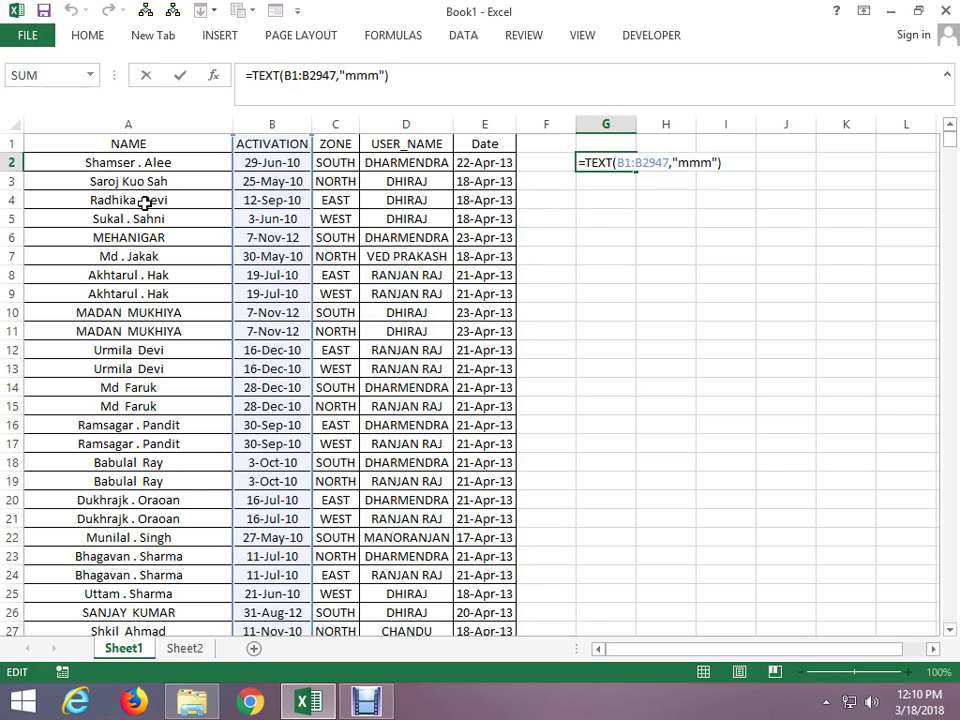
pyautogui.press('Escape')
pyautogui.press('F2')
pyautogui.hotkey('shift', 'Home')
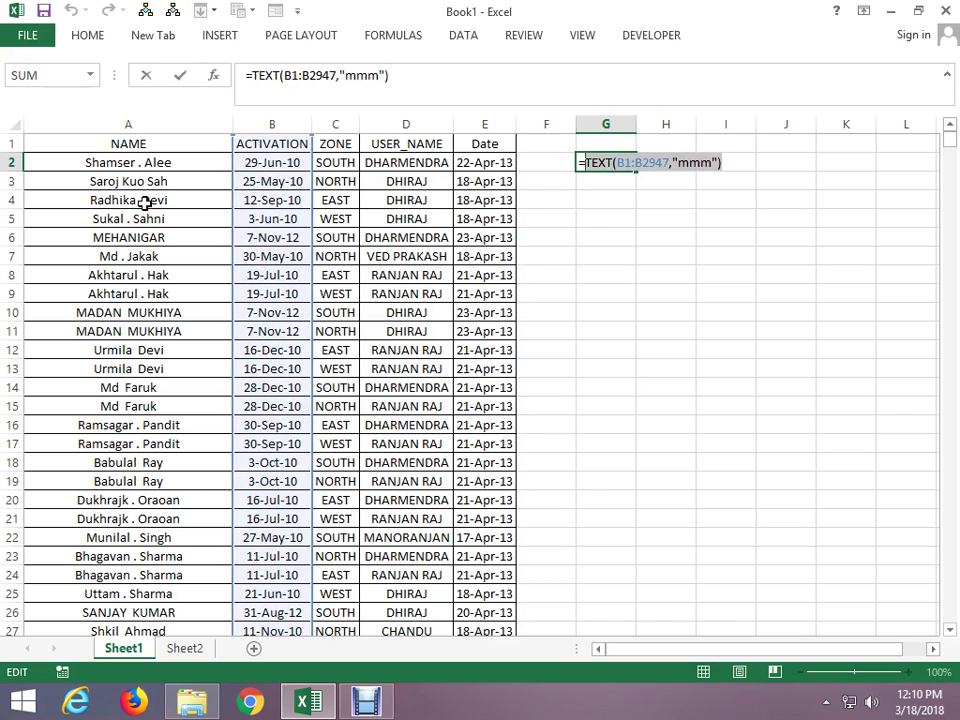
pyautogui.press('F9')
pyautogui.press('Return')
pyautogui.press('F9')
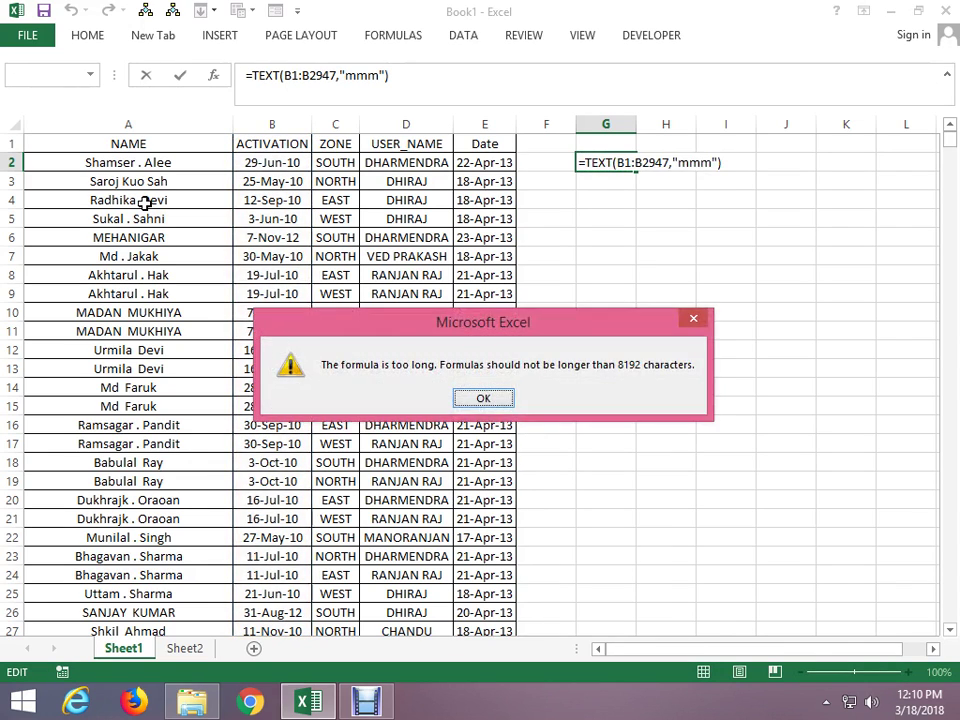
pyautogui.press('Return')
pyautogui.press('Escape')
pyautogui.press('F2')
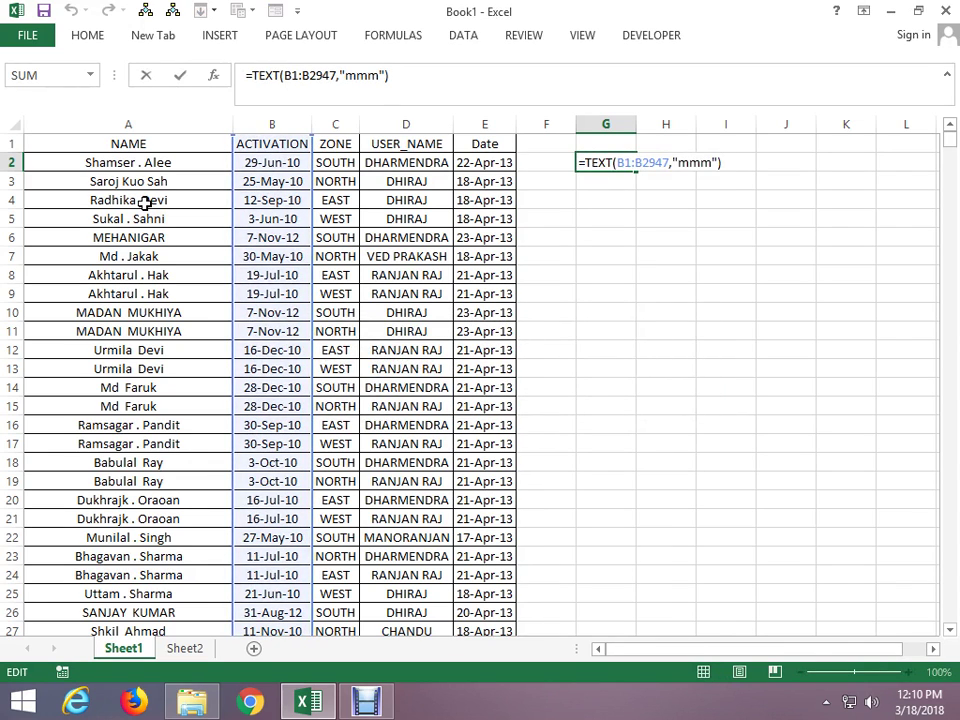
pyautogui.hotkey('ctrl', 'shift', 'Return')
pyautogui.press('F2')
pyautogui.press('Return')
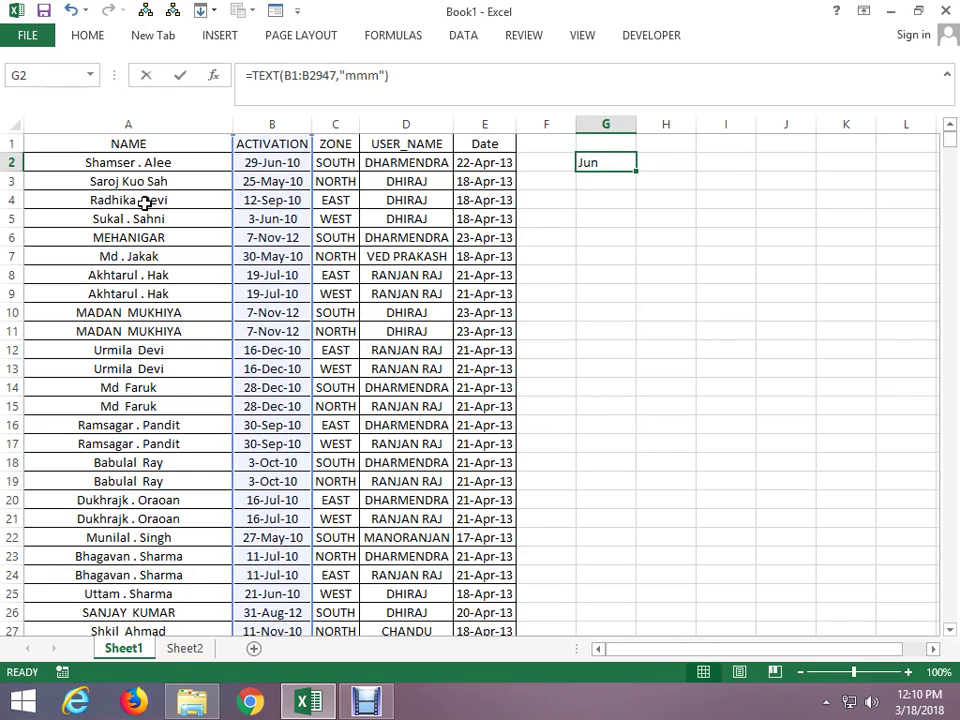
pyautogui.press('F2')
# Add the ="Oct" comparison to G2's TEXT formula; the F9 evaluation fails as too long
pyautogui.write('="')
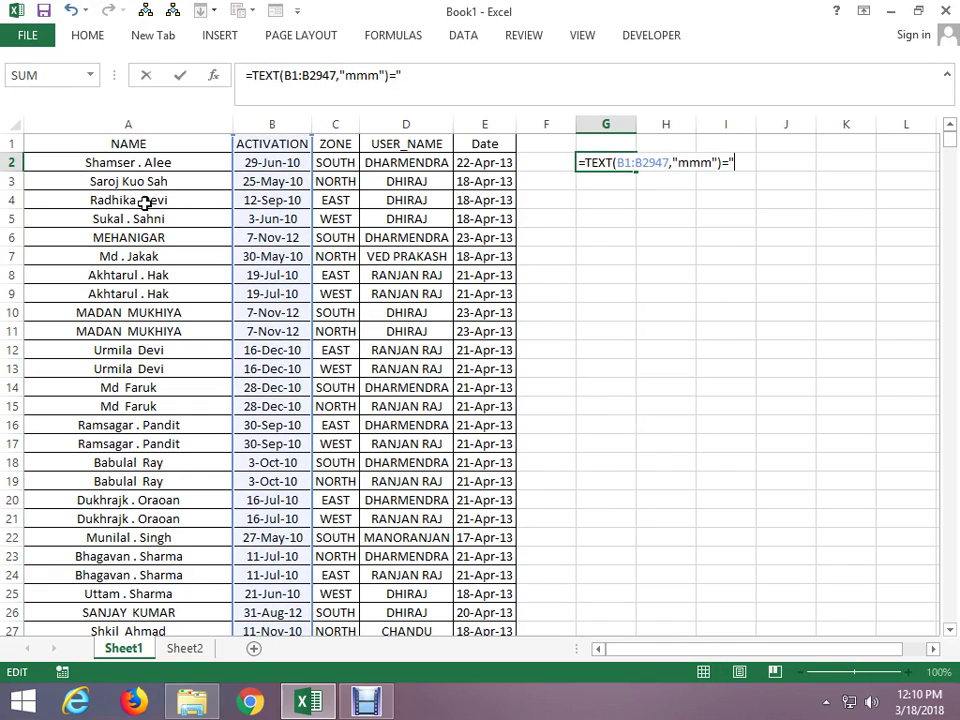
pyautogui.write('Oct"')
pyautogui.hotkey('ctrl', 'Return')
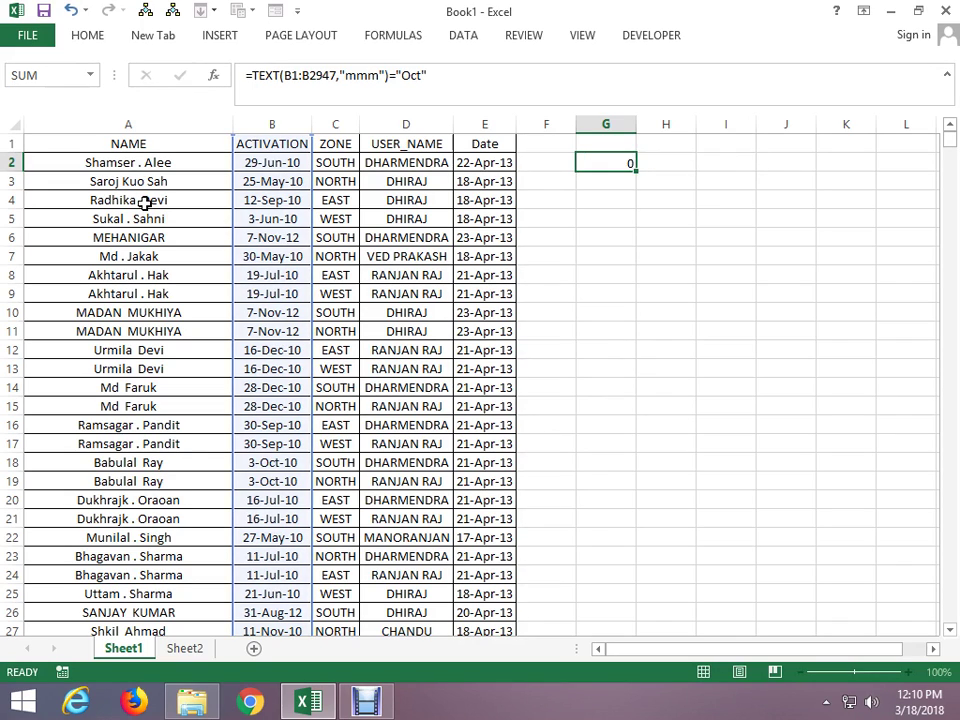
pyautogui.press('F2')
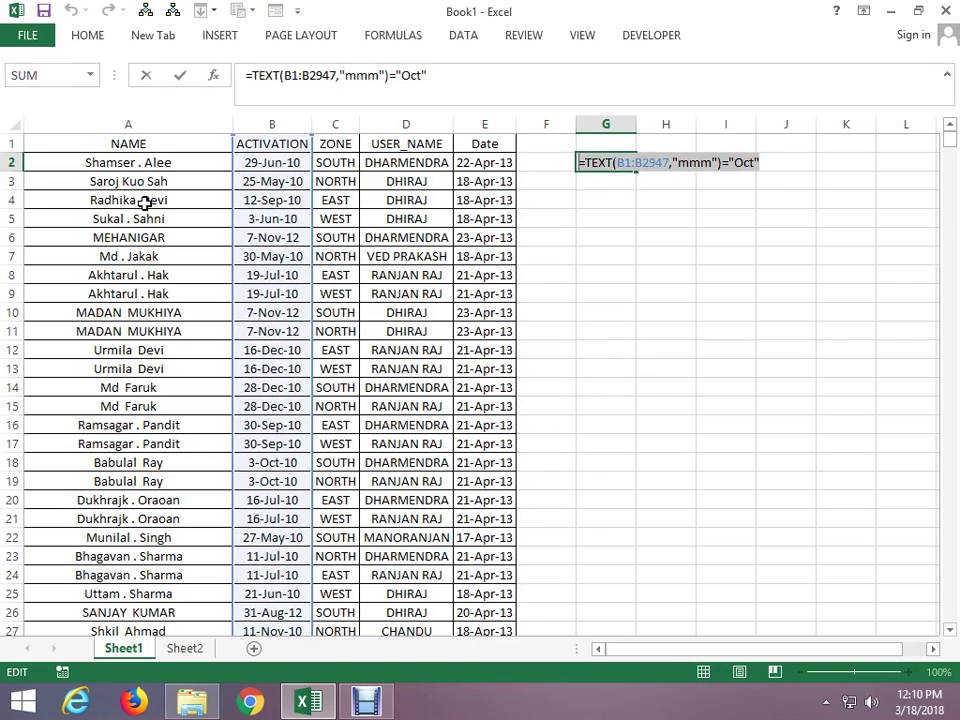
pyautogui.press('F9')
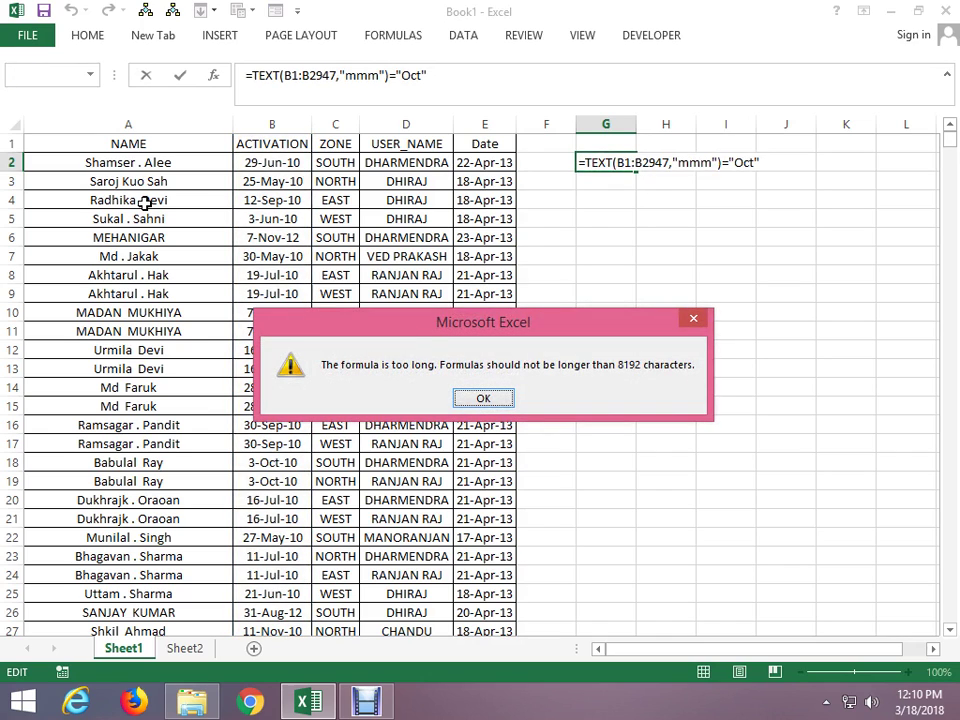
pyautogui.press('Return')
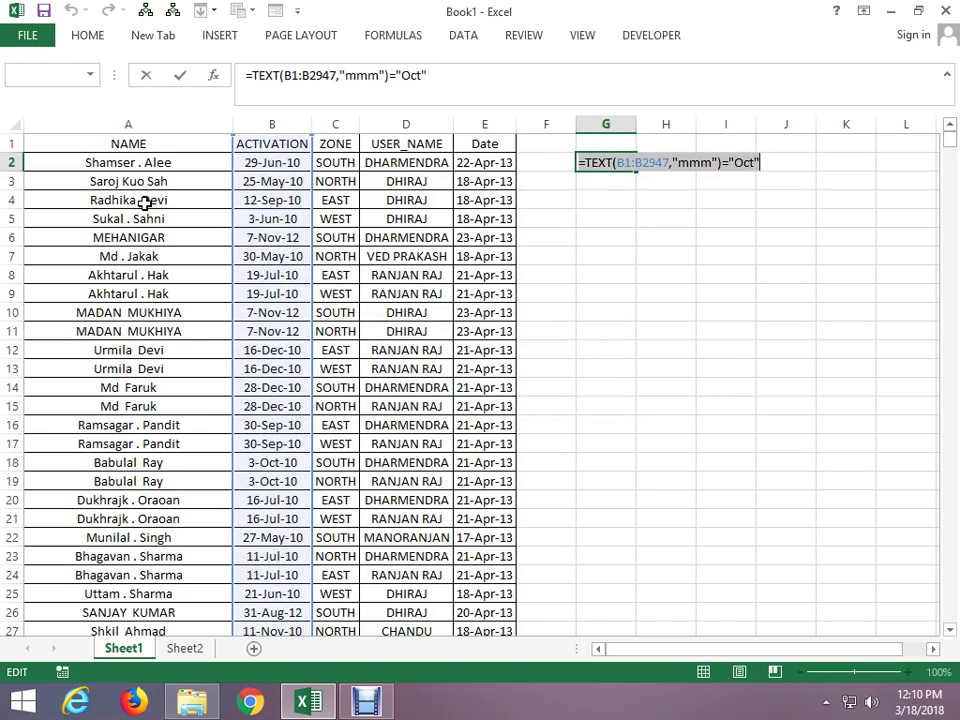
# Retry evaluating the whole comparison, dismiss the too-long error and cancel so G2 shows FALSE
pyautogui.hotkey('ctrl', 'Return')
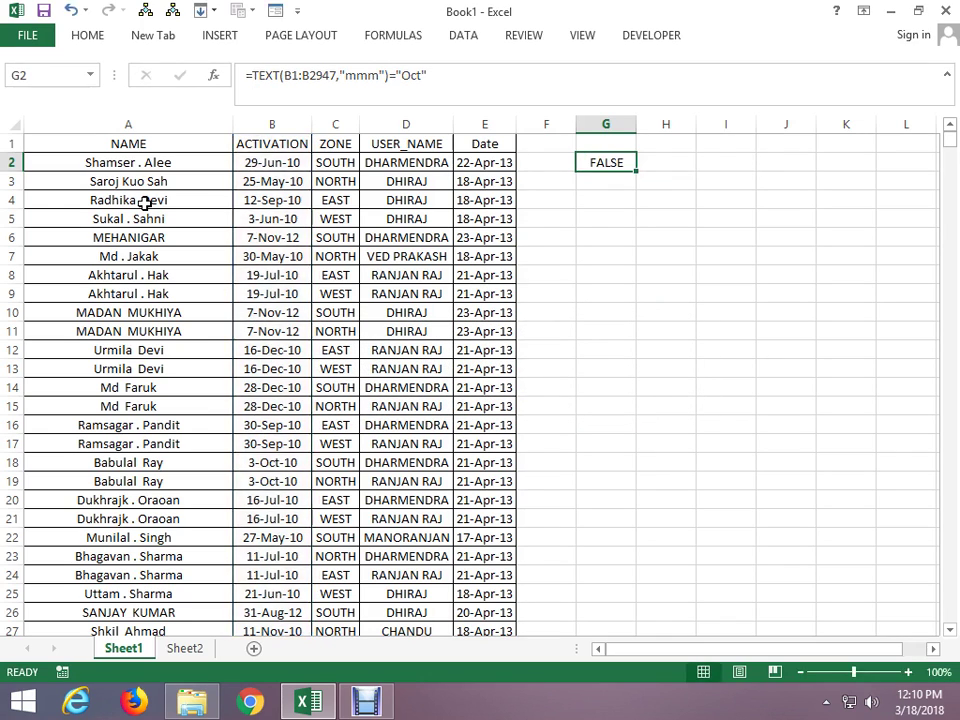
pyautogui.press('F2')
pyautogui.hotkey('shift', 'Home')
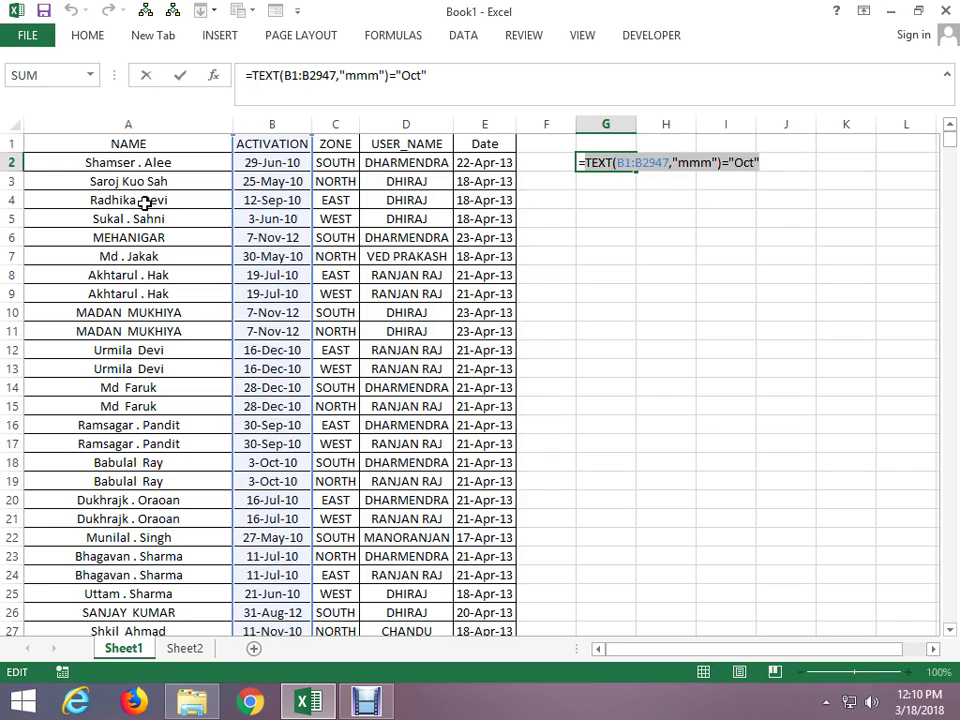
pyautogui.press('F9')
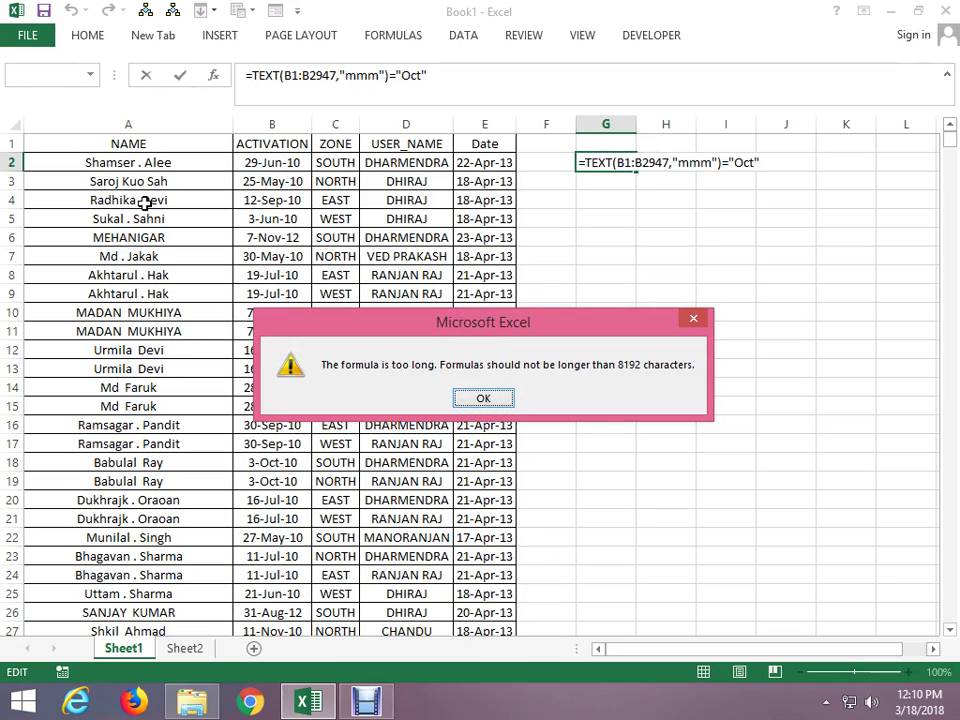
pyautogui.press('Return')
pyautogui.press('Escape')
pyautogui.press('Left')
pyautogui.press('Left')
pyautogui.press('Left')
# Select the entire rows 1199 through 2947 of the activation table
pyautogui.press('pagedown')
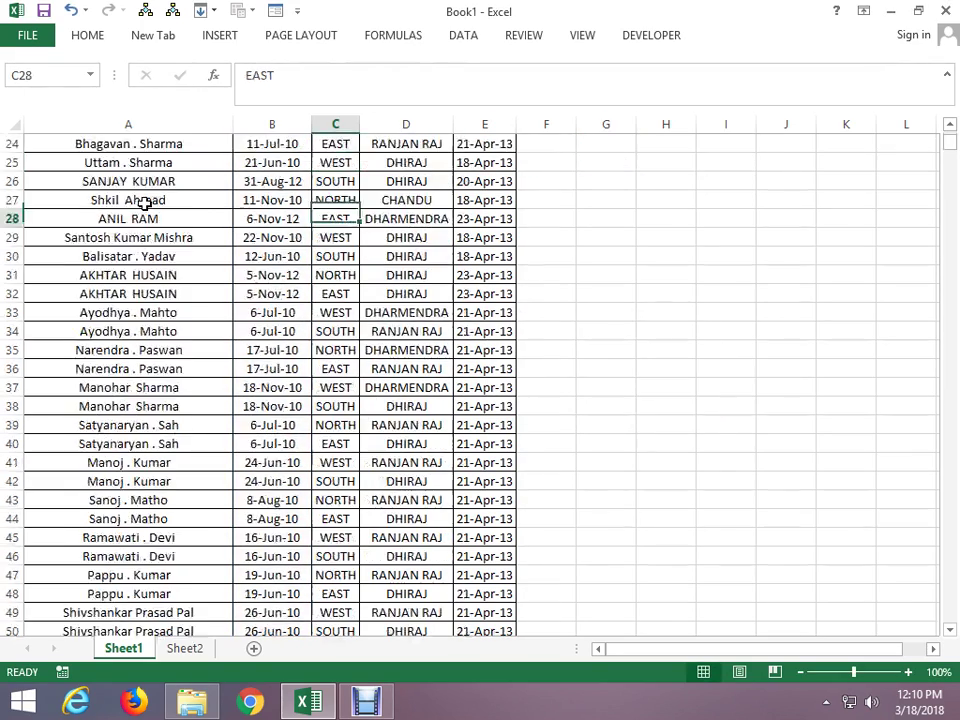
pyautogui.press('pagedown')
pyautogui.press('pagedown')
pyautogui.press('pagedown')
pyautogui.press('pagedown')
pyautogui.press('pagedown')
pyautogui.press('pagedown')
pyautogui.press('pagedown')
pyautogui.press('pagedown')
pyautogui.press('pagedown')
pyautogui.press('pagedown')
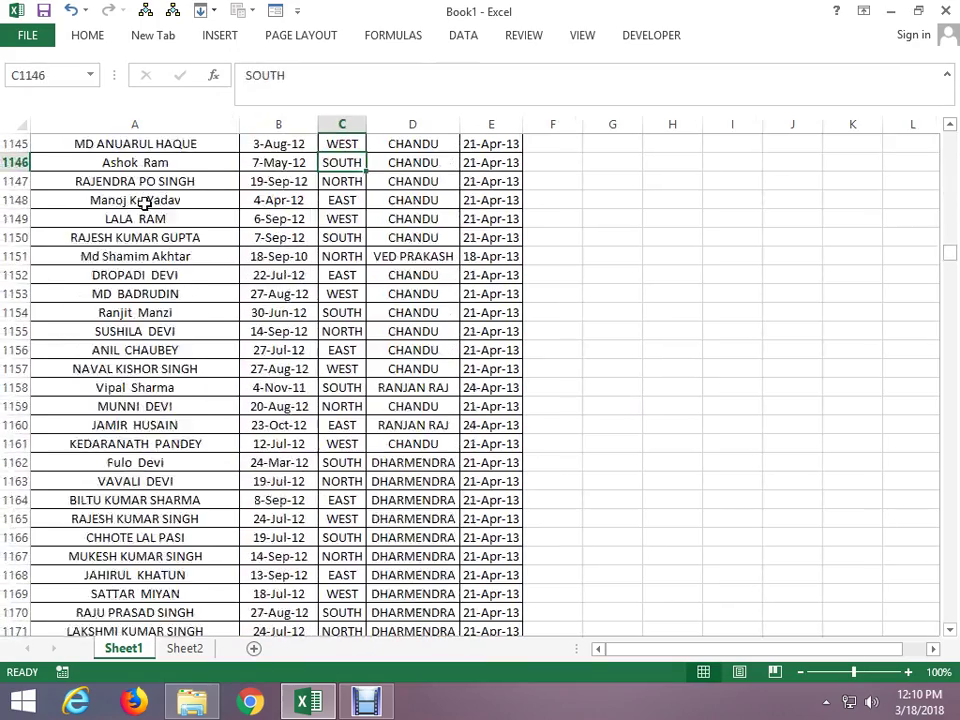
pyautogui.press('pagedown')
pyautogui.press('pagedown')
pyautogui.press('Left')
pyautogui.press('Left')
pyautogui.press('Down')
pyautogui.hotkey('shift', 'space')
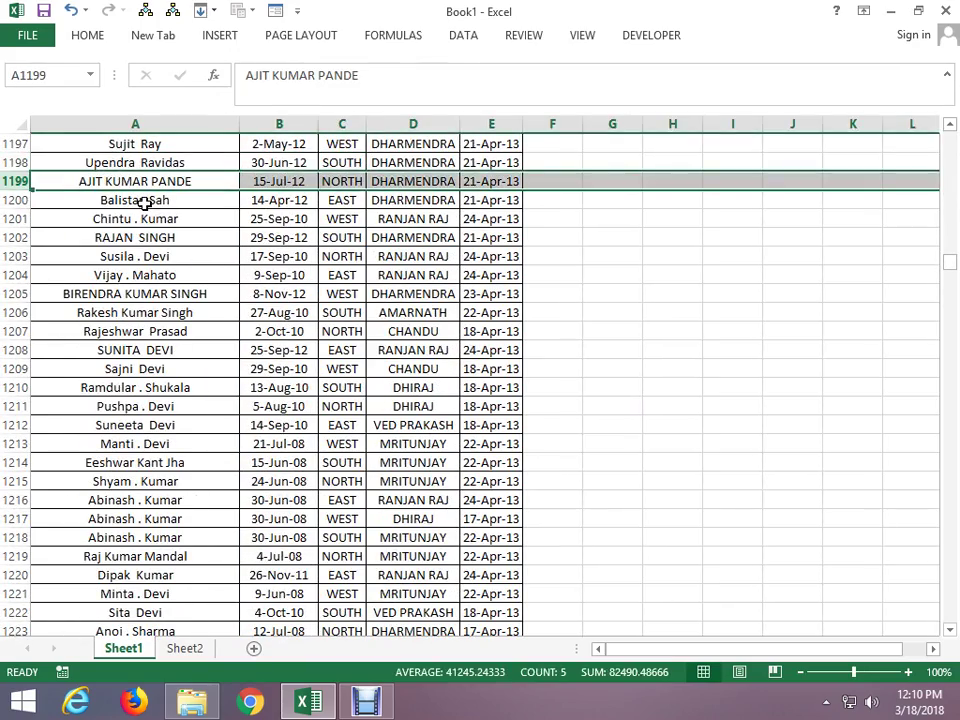
pyautogui.hotkey('ctrl', 'shift', 'Down')
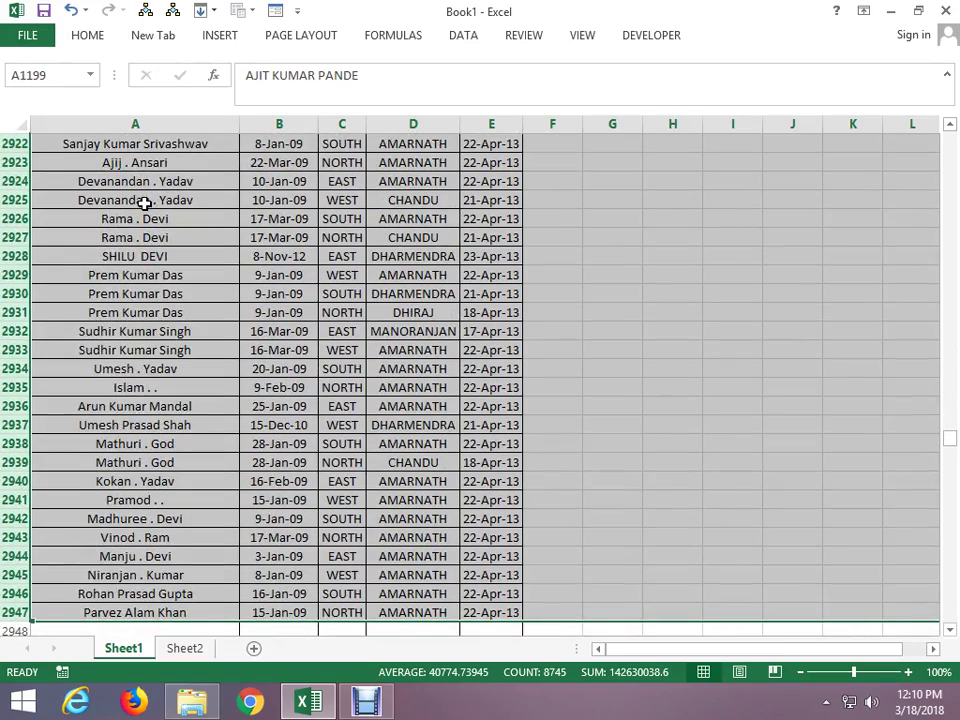
# Delete rows 1199–2947, then retry evaluating G2's formula, which still reports too long
pyautogui.hotkey('ctrl', '-')
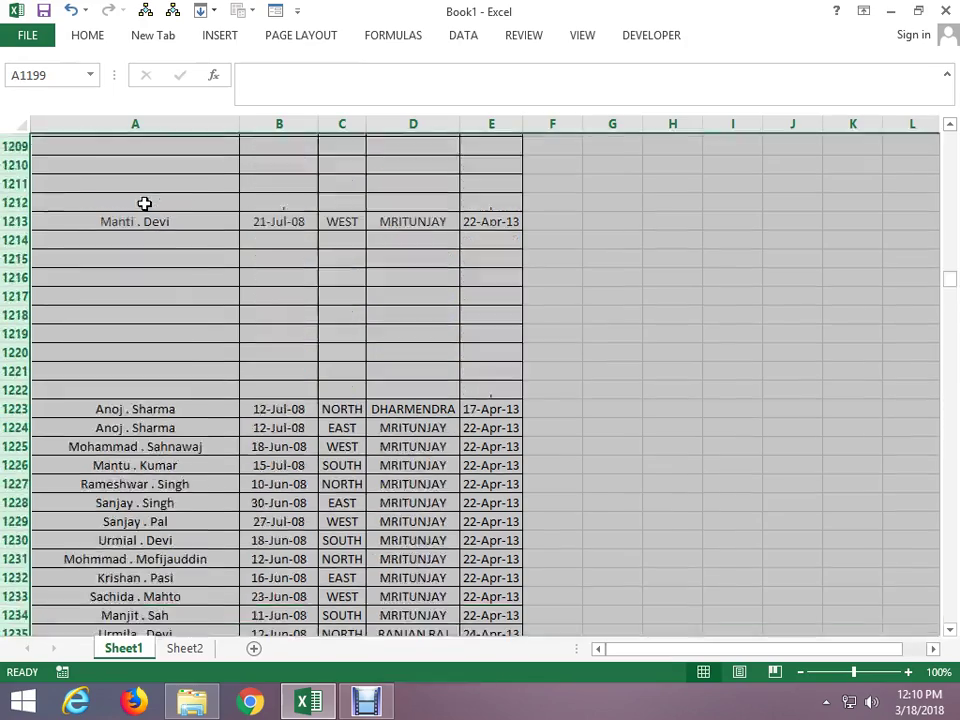
pyautogui.press('Up')
pyautogui.hotkey('ctrl', 'Up')
pyautogui.press('Right')
pyautogui.press('Right')
pyautogui.press('Right')
pyautogui.press('Right')
pyautogui.press('Right')
pyautogui.press('Right')
pyautogui.press('Down')
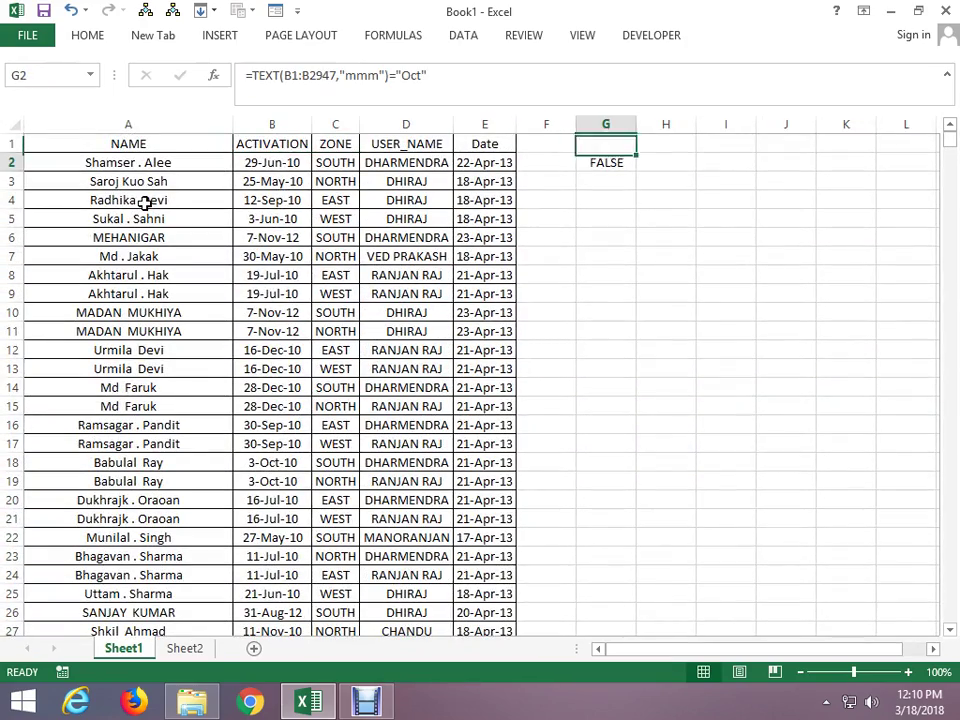
pyautogui.press('F2')
pyautogui.hotkey('shift', 'Home')
pyautogui.press('F9')
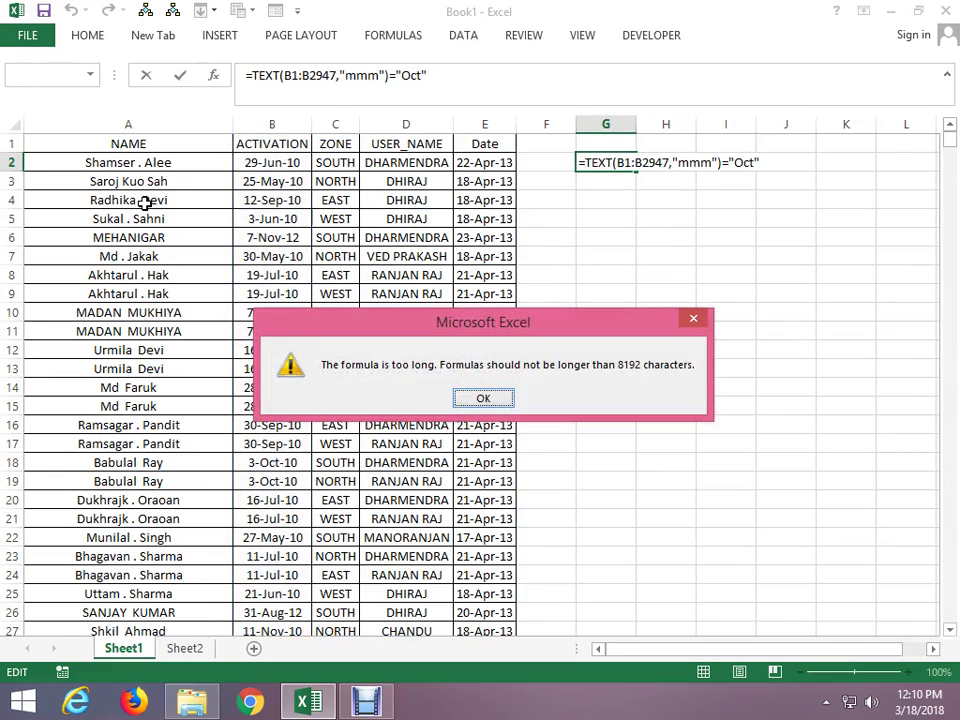
pyautogui.press('Return')
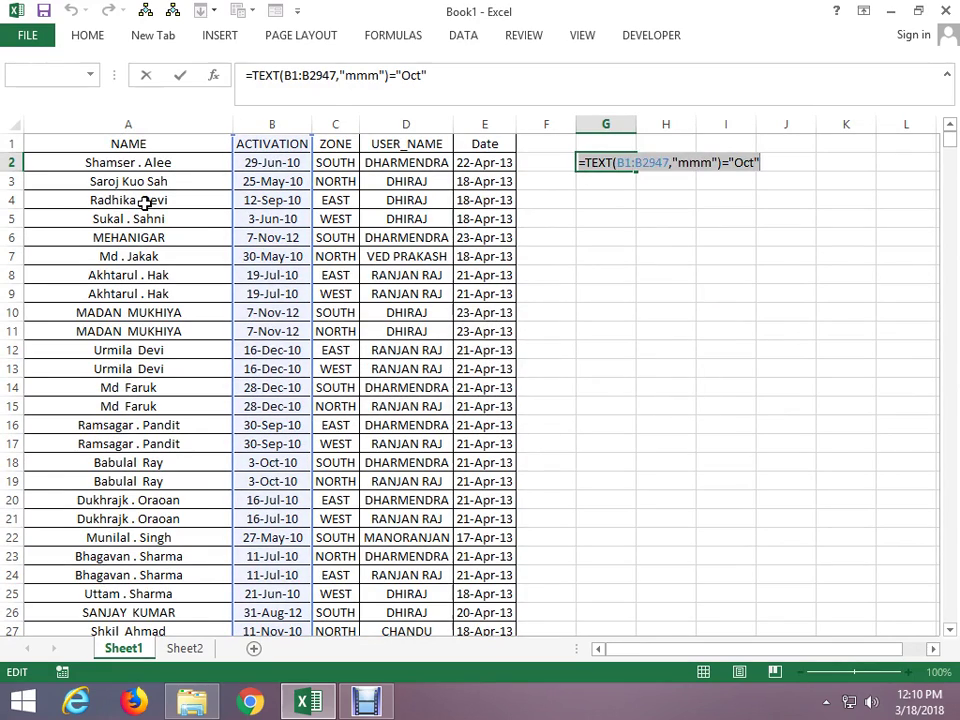
pyautogui.press('Escape')
# Wrap G2's October comparison in IF(...,1,0) and accept Excel's suggested correction
pyautogui.press('Left')
pyautogui.press('Left')
pyautogui.press('Left')
pyautogui.press('Left')
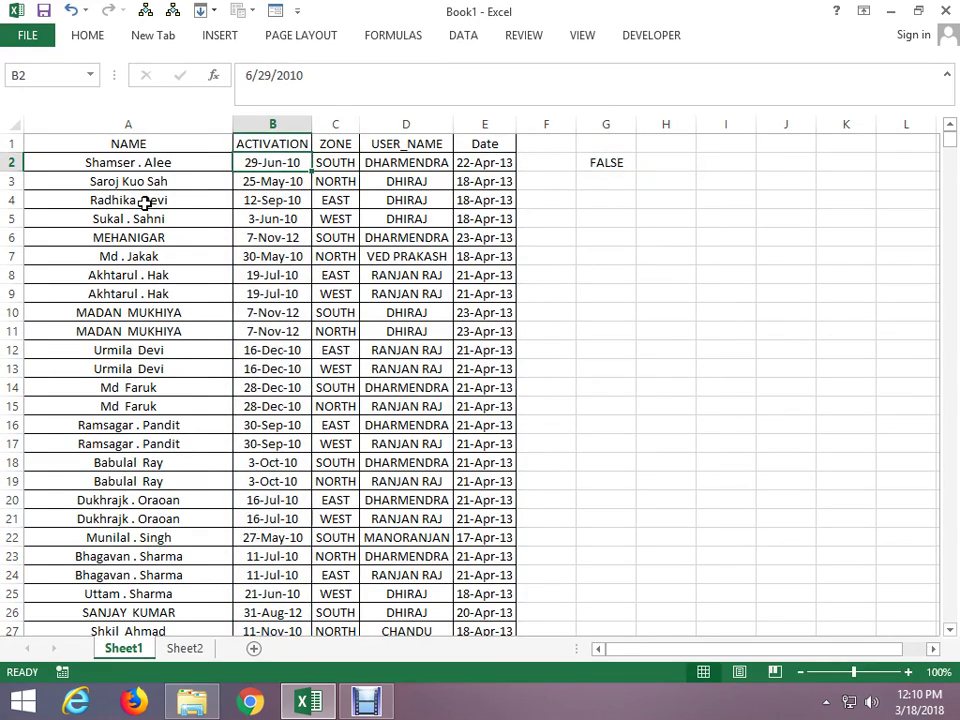
pyautogui.hotkey('ctrl', 'Down')
pyautogui.hotkey('ctrl', 'Up')
pyautogui.press('Right')
pyautogui.press('Right')
pyautogui.press('Right')
pyautogui.press('Right')
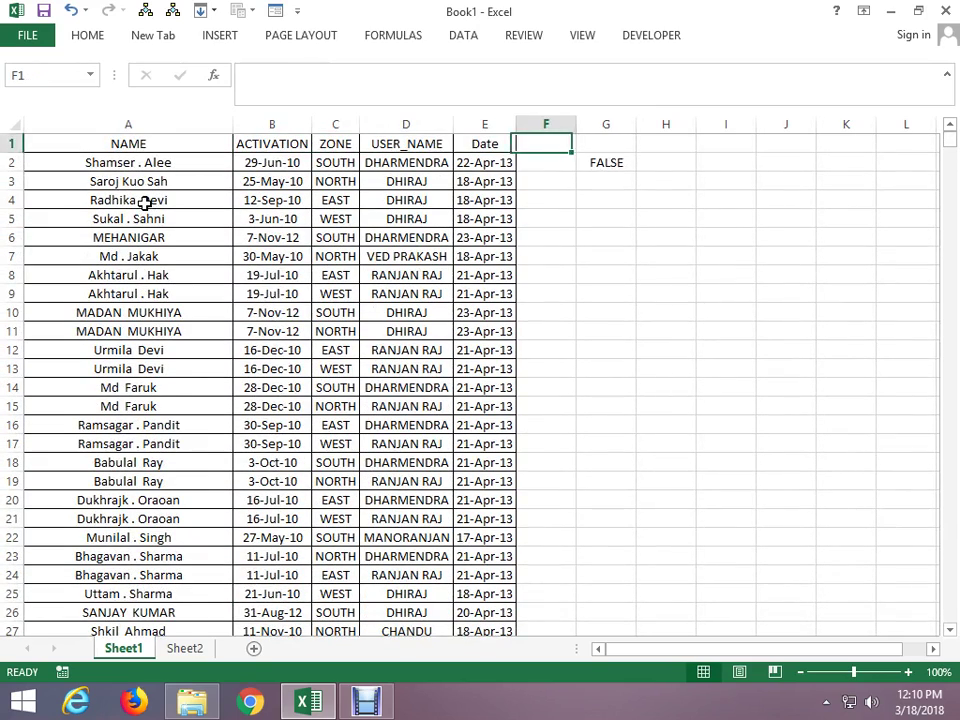
pyautogui.press('Right')
pyautogui.press('Down')
pyautogui.press('F2')
pyautogui.press('Home')
pyautogui.press('Right')
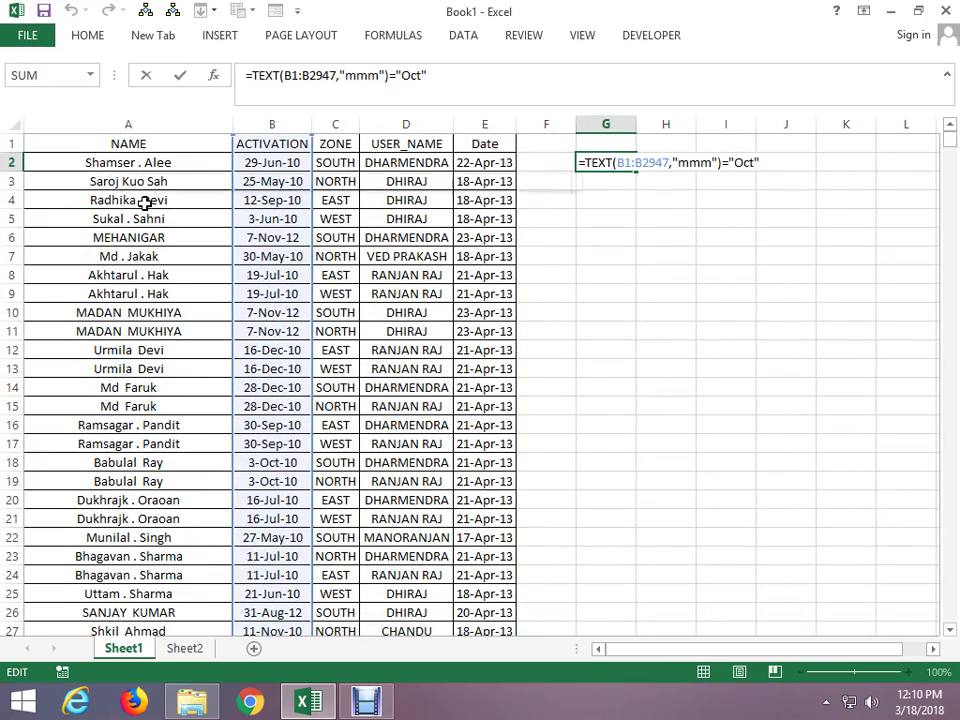
pyautogui.write('IF(')
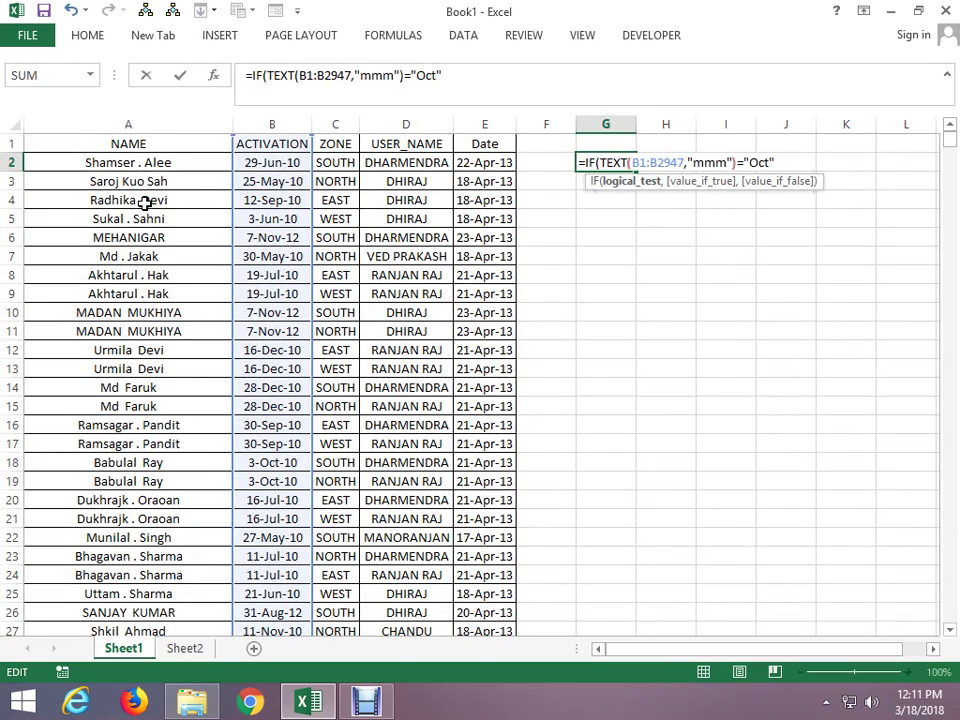
pyautogui.press('Right')
pyautogui.press('Right')
pyautogui.press('Right')
pyautogui.press('Right')
pyautogui.press('Right')
pyautogui.press('Right')
pyautogui.write(',')
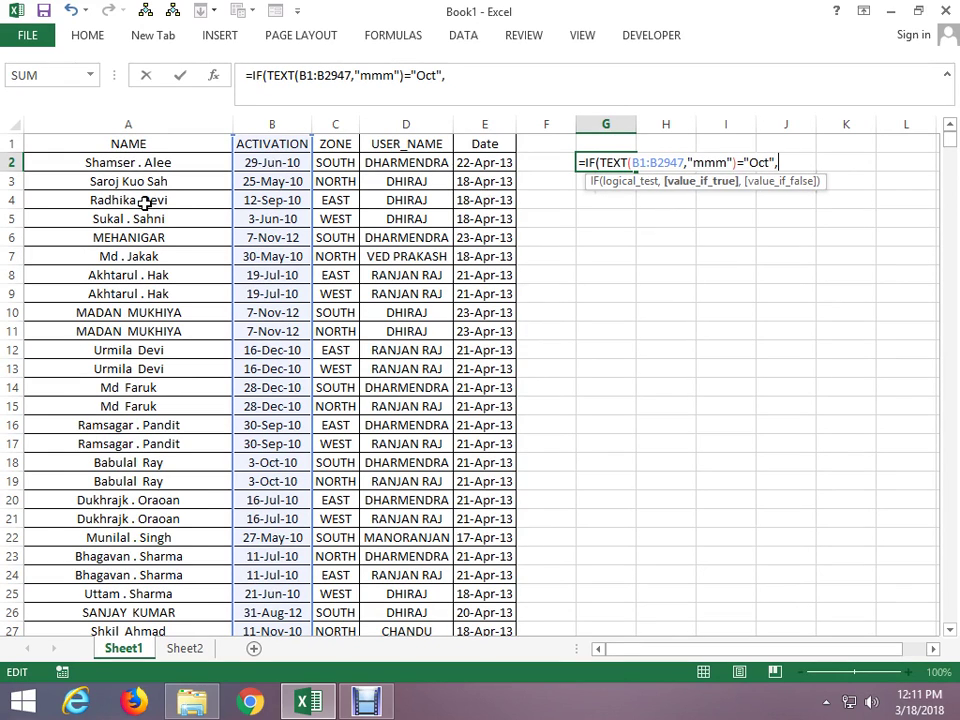
pyautogui.write('1,0')
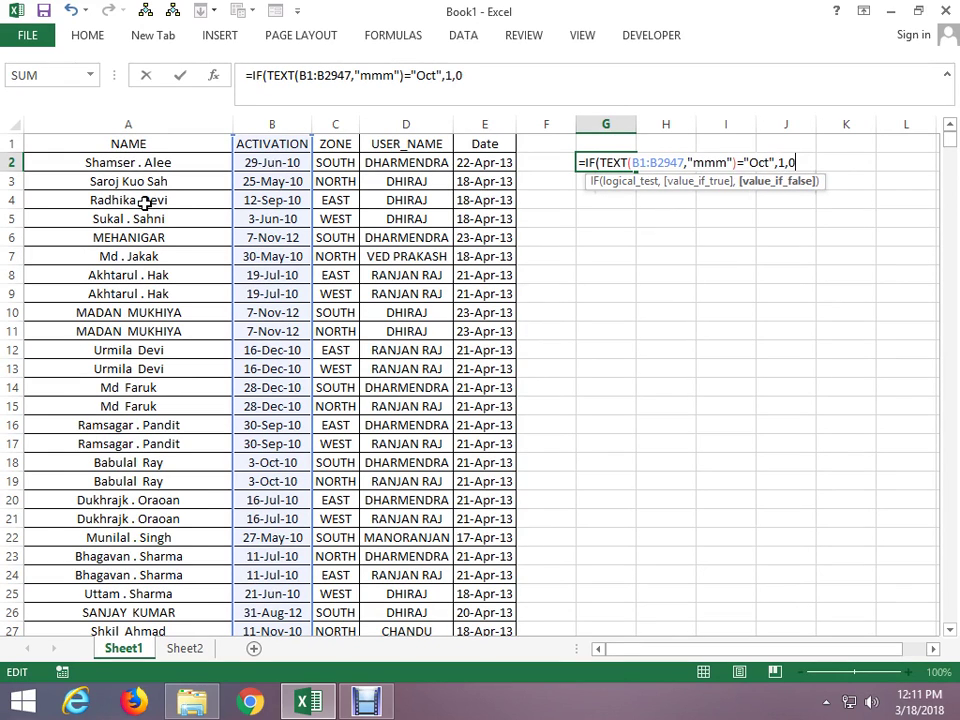
pyautogui.press('Return')
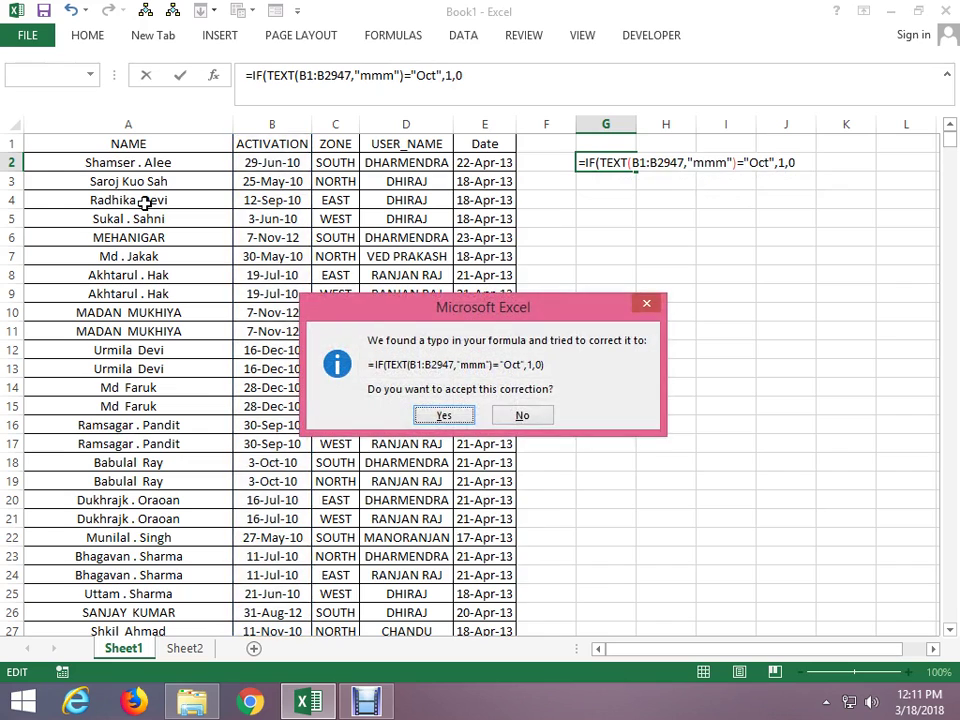
pyautogui.press('Return')
# Wrap G2 in SUM and enter it as an array formula, giving 127
pyautogui.press('F2')
pyautogui.write('SU')
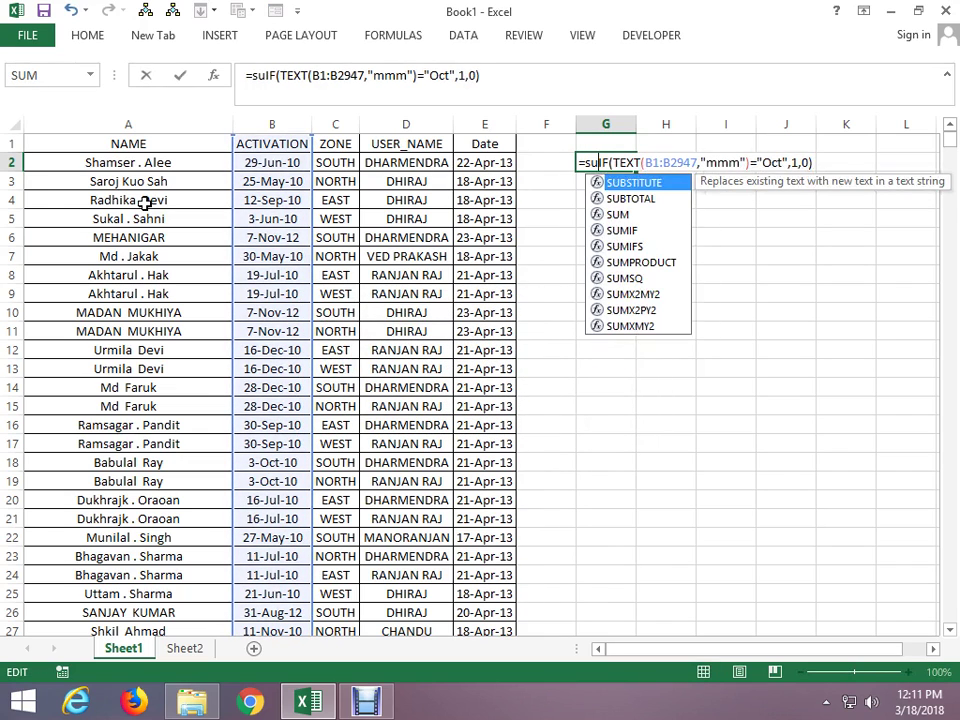
pyautogui.write('M(')
pyautogui.press('Return')
pyautogui.press('F2')
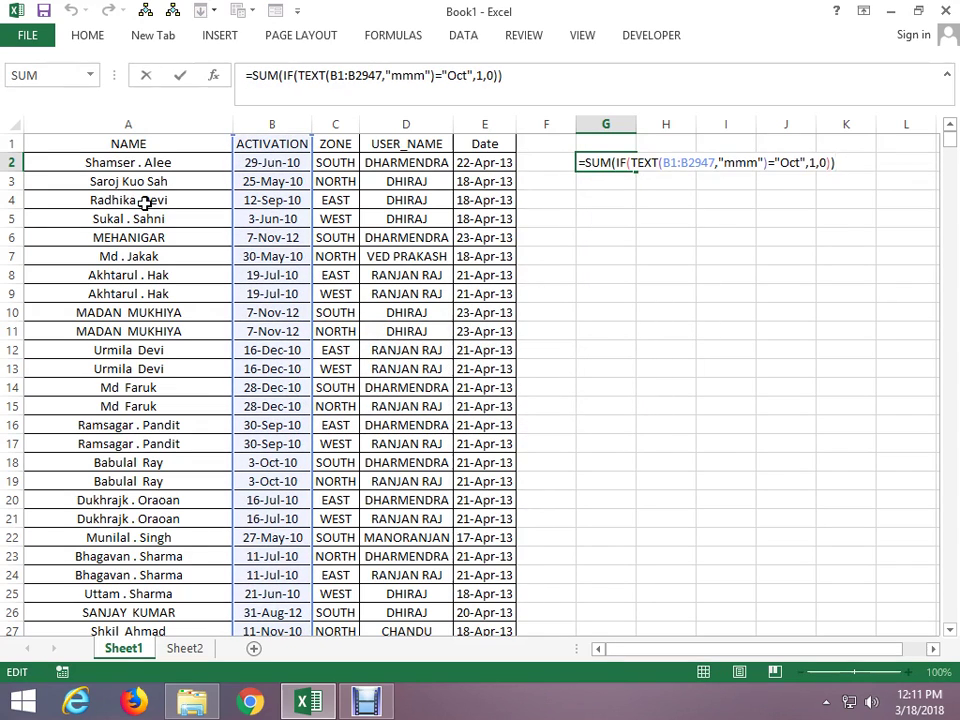
pyautogui.hotkey('ctrl', 'shift', 'Return')
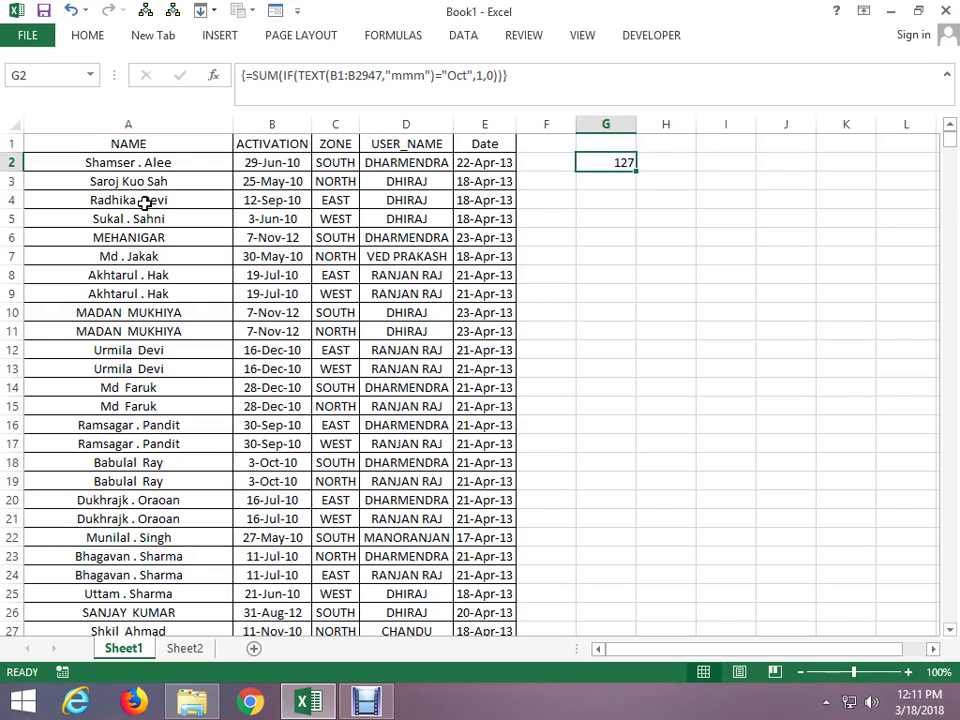
# Enter =TEXT(B2:B26,"mmm") in G3, replacing the stray equals sign with a comma
pyautogui.press('Down')
pyautogui.write('=')
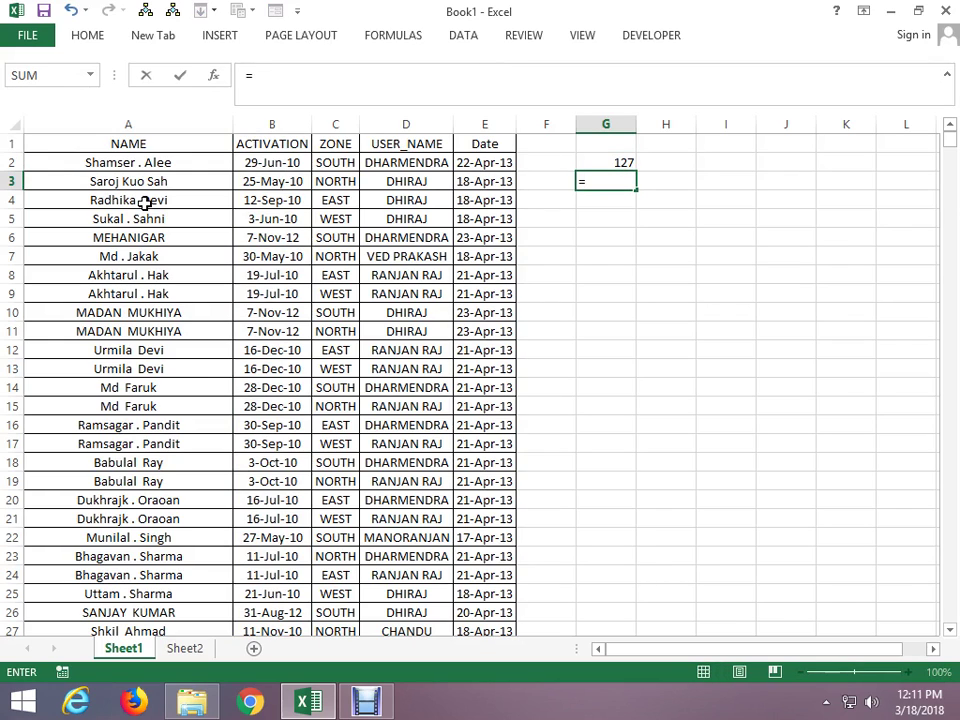
pyautogui.write('text(')
pyautogui.press('Left')
pyautogui.press('Left')
pyautogui.press('Left')
pyautogui.press('Left')
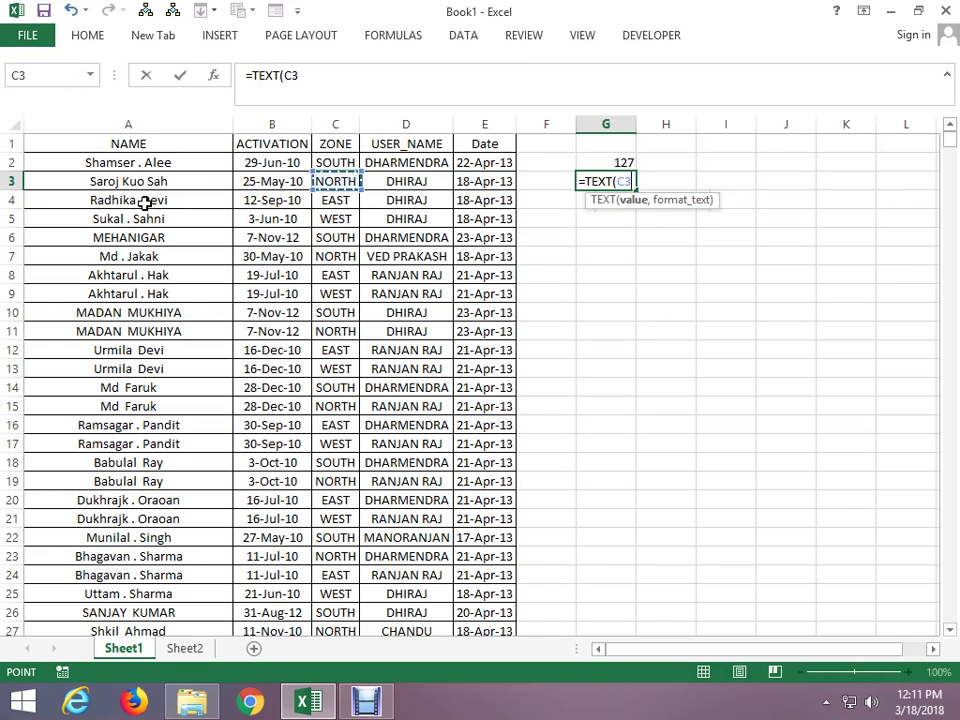
pyautogui.press('Left')
pyautogui.press('Up')
pyautogui.hotkey('shift', 'Down')
pyautogui.hotkey('shift', 'Down')
pyautogui.hotkey('shift', 'Down')
pyautogui.hotkey('shift', 'Down')
pyautogui.hotkey('shift', 'Down')
pyautogui.hotkey('shift', 'Down')
pyautogui.hotkey('shift', 'Down')
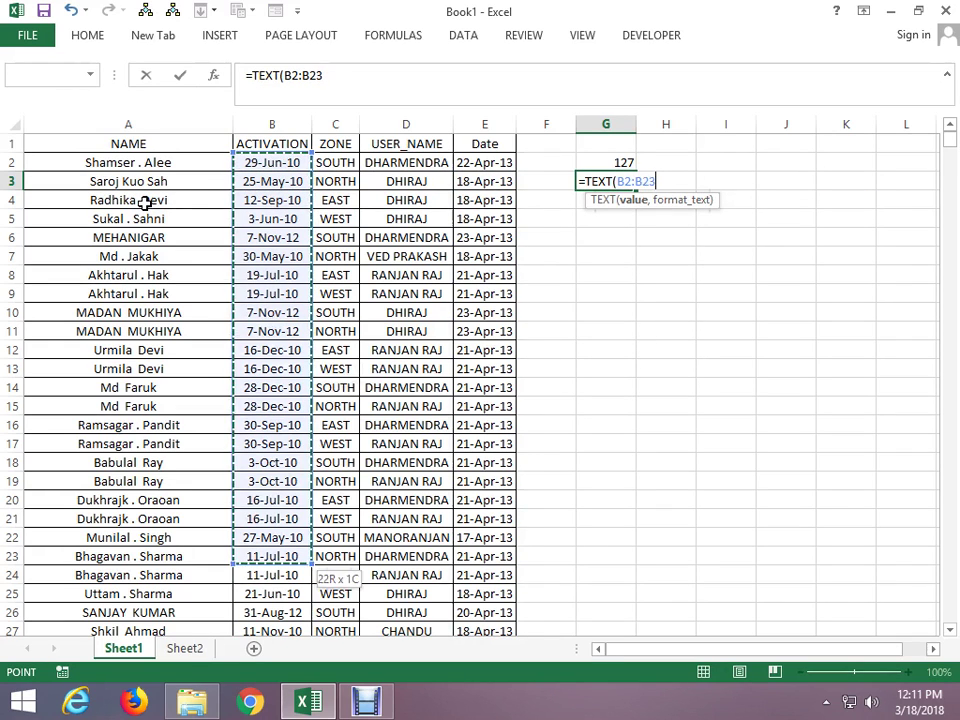
pyautogui.hotkey('shift', 'Down')
pyautogui.hotkey('shift', 'Down')
pyautogui.hotkey('shift', 'Down')
pyautogui.write('=')
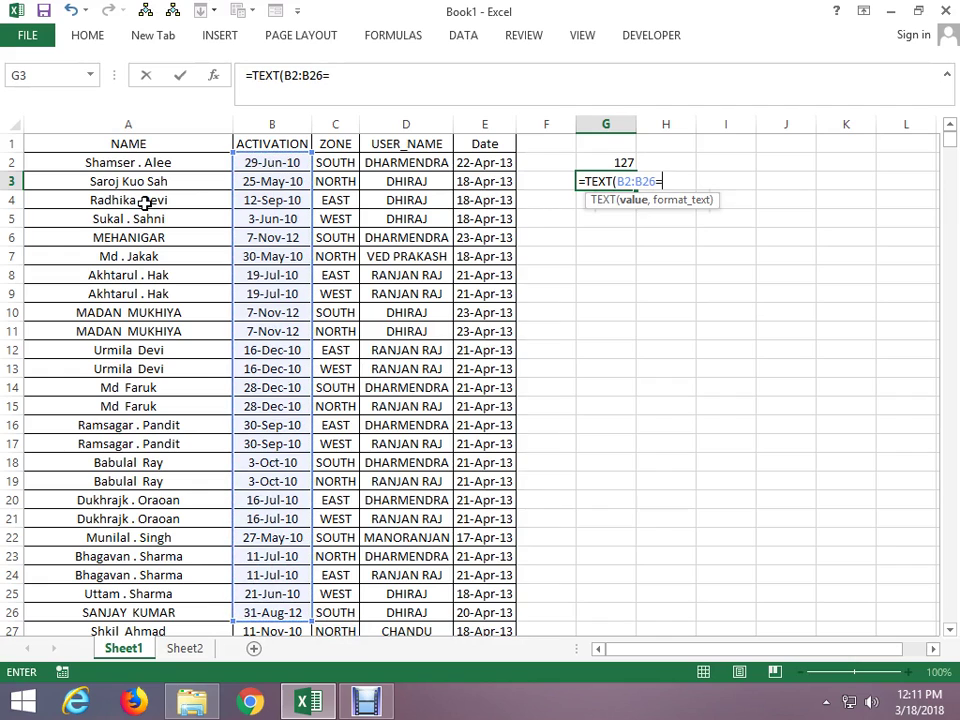
pyautogui.write('"mmm"')
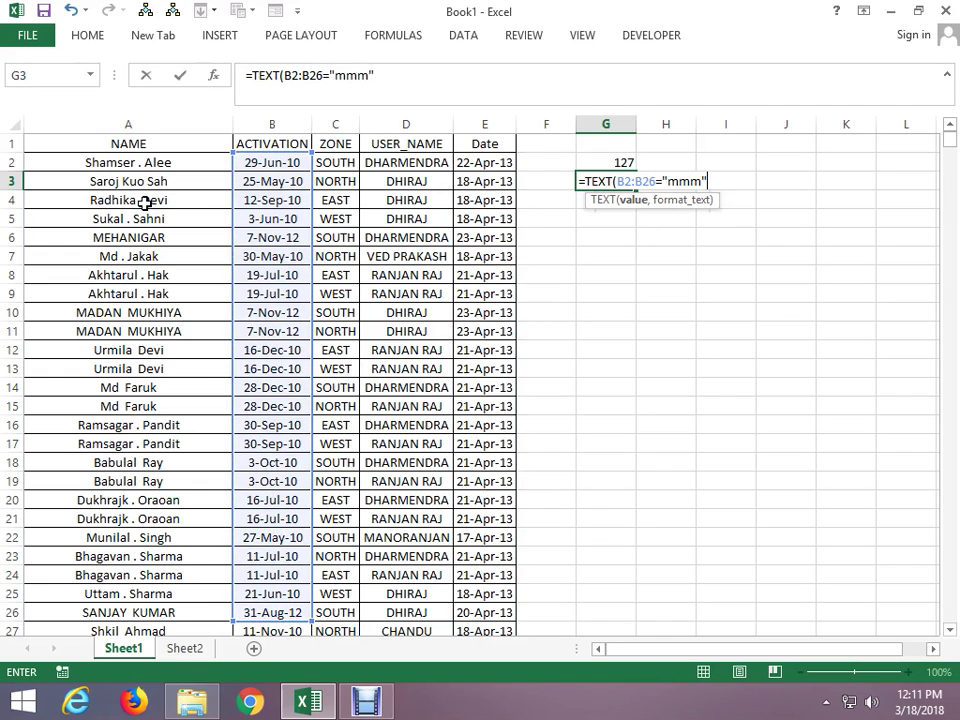
pyautogui.press('Return')
pyautogui.press('Return')
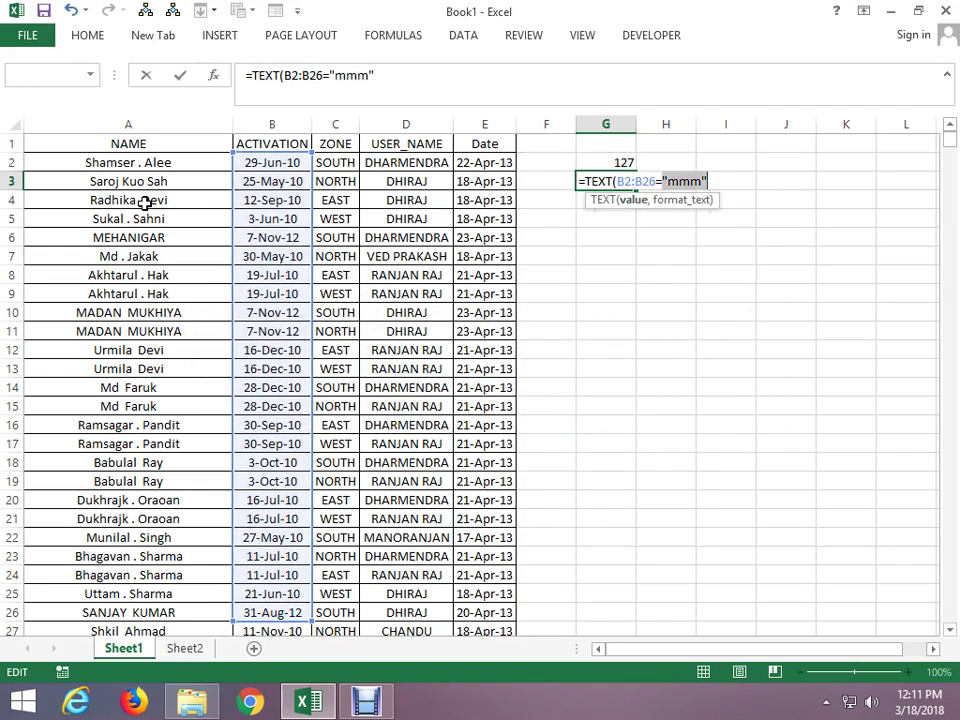
pyautogui.press('Left')
pyautogui.press('Left')
pyautogui.press('Left')
pyautogui.press('Left')
pyautogui.press('Left')
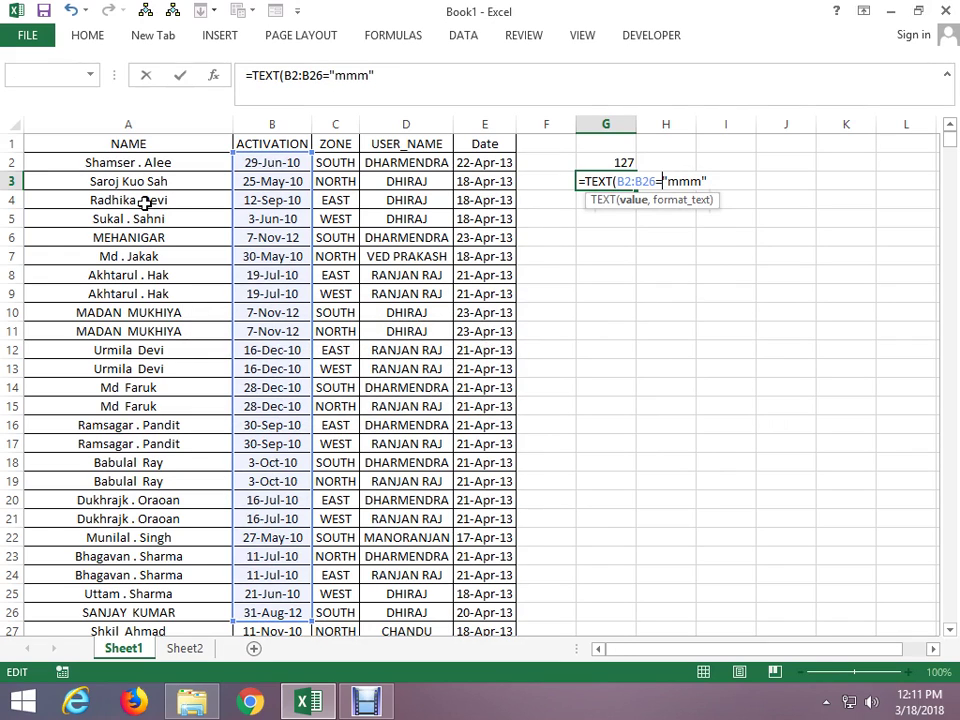
pyautogui.press('BackSpace')
pyautogui.write(',')
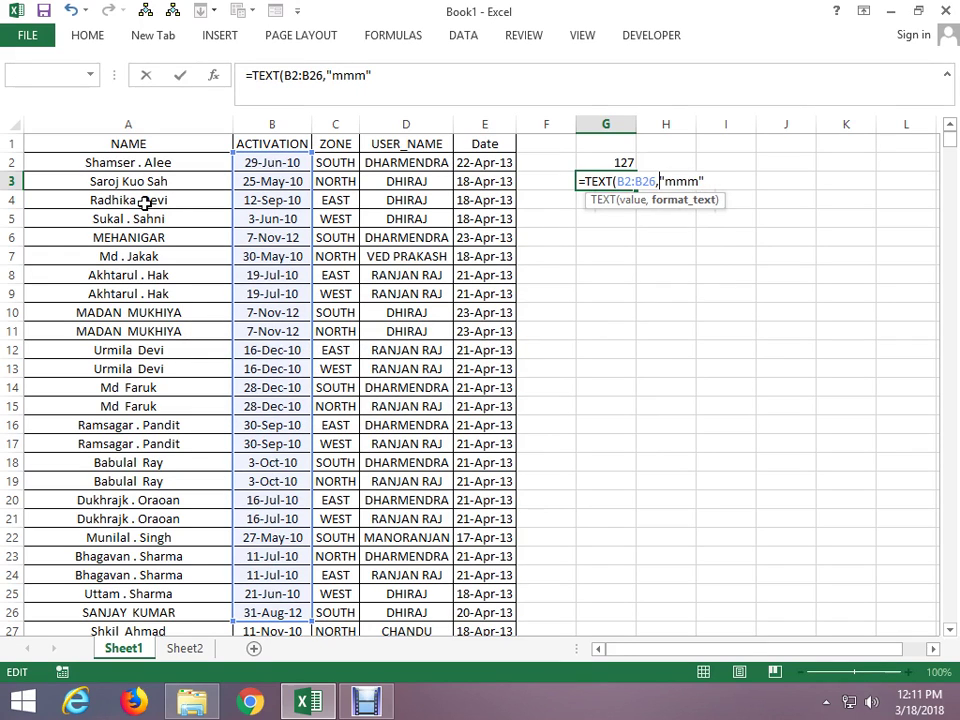
pyautogui.press('Return')
# Evaluate G3's formula with F9 into the array of month names
pyautogui.press('F2')
pyautogui.hotkey('shift', 'Home')
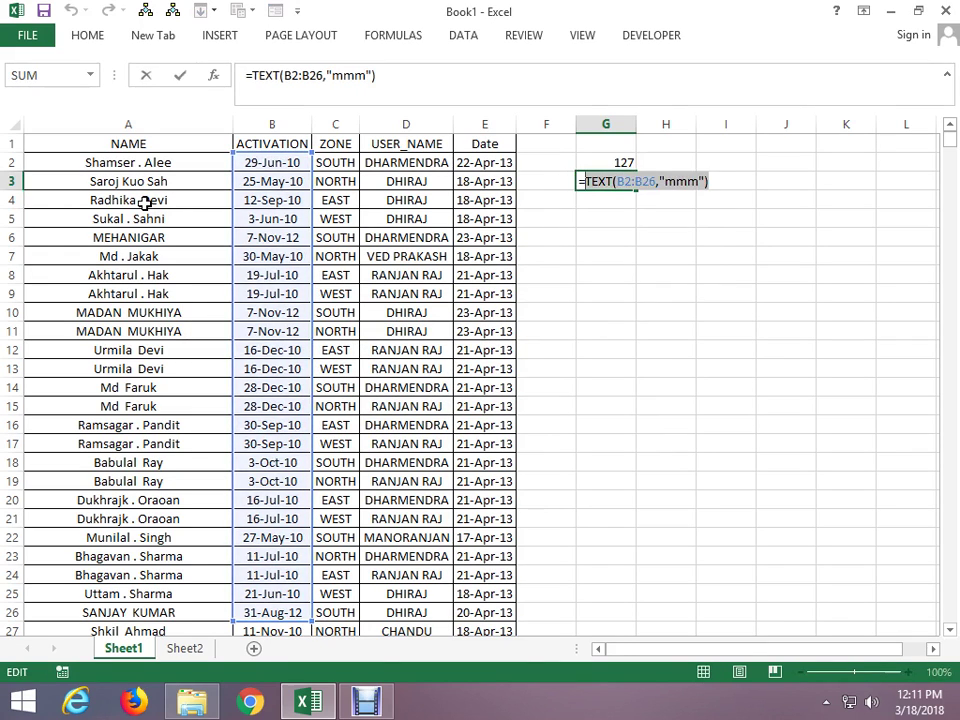
pyautogui.press('F9')
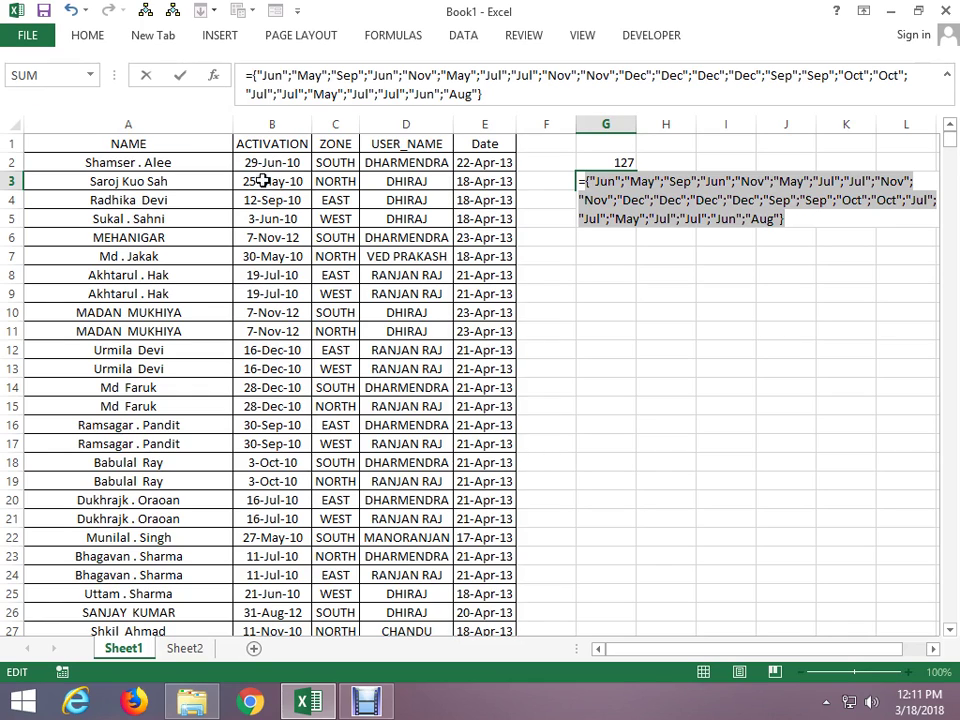
# Append ="May" to G3's formula and preview its TRUE/FALSE results with F9
pyautogui.press('Escape')
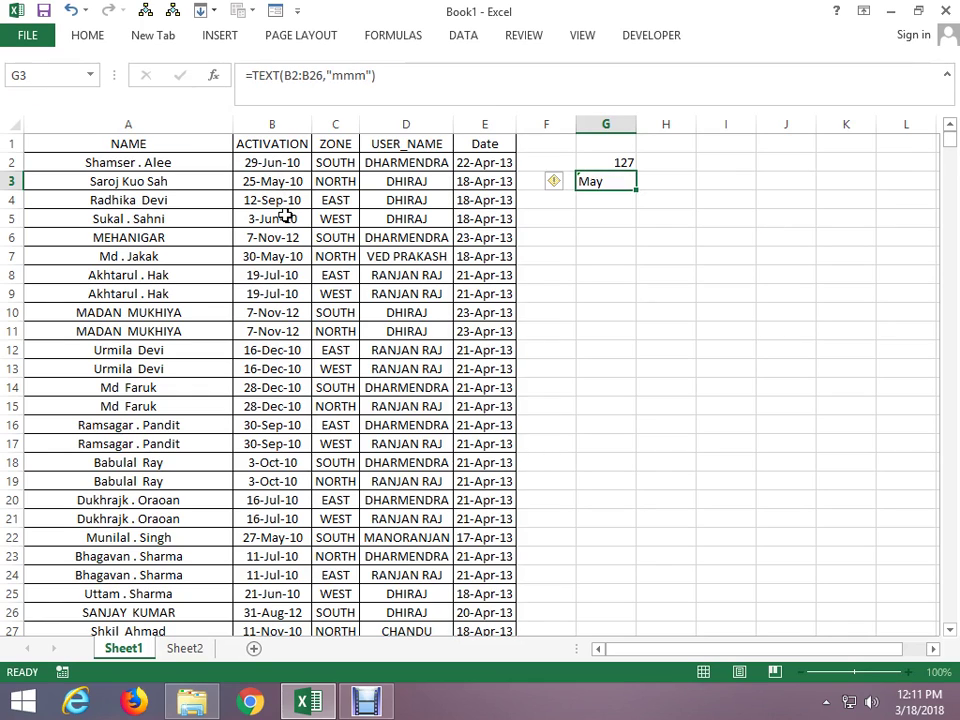
pyautogui.press('F2')
pyautogui.write('=')
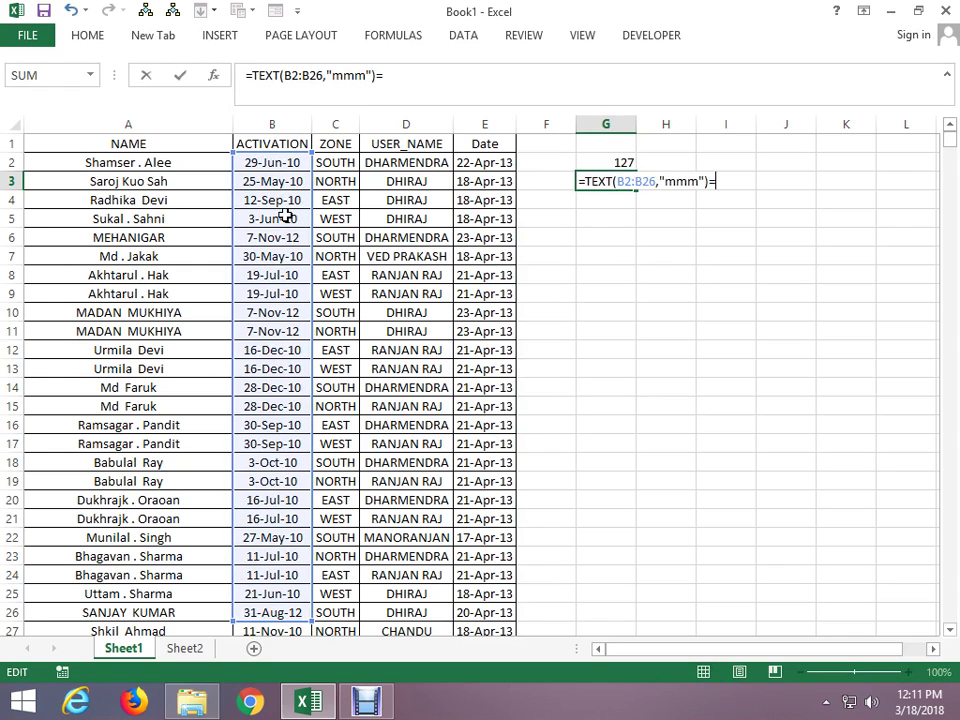
pyautogui.write('"May')
pyautogui.write('"')
pyautogui.hotkey('ctrl', 'Return')
pyautogui.press('F2')
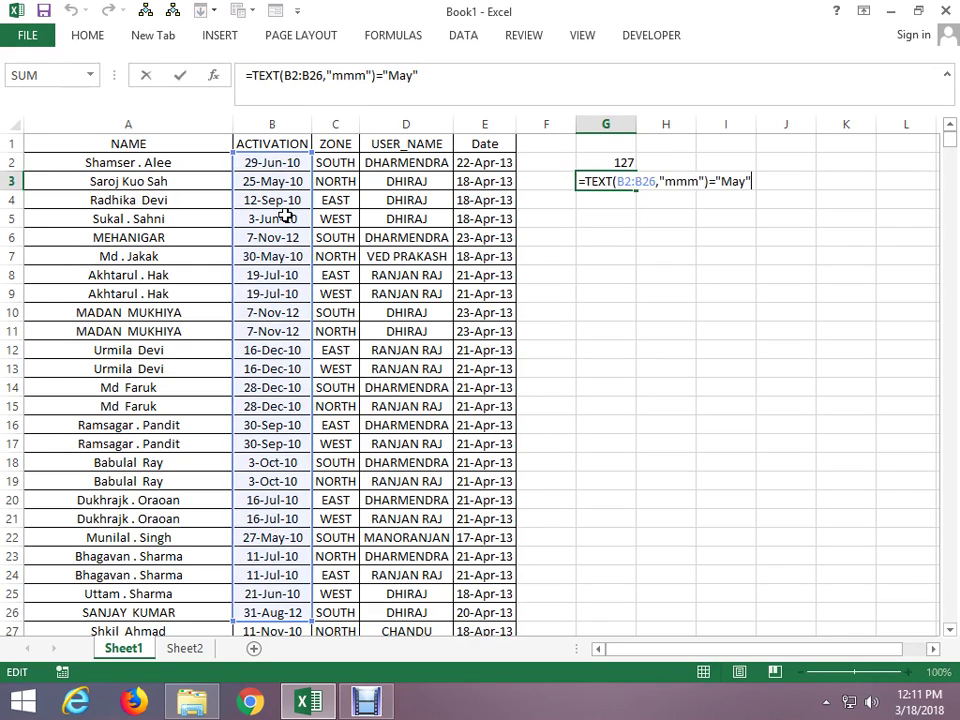
pyautogui.hotkey('shift', 'Left')
pyautogui.hotkey('shift', 'Left')
pyautogui.hotkey('shift', 'Left')
pyautogui.press('F9')
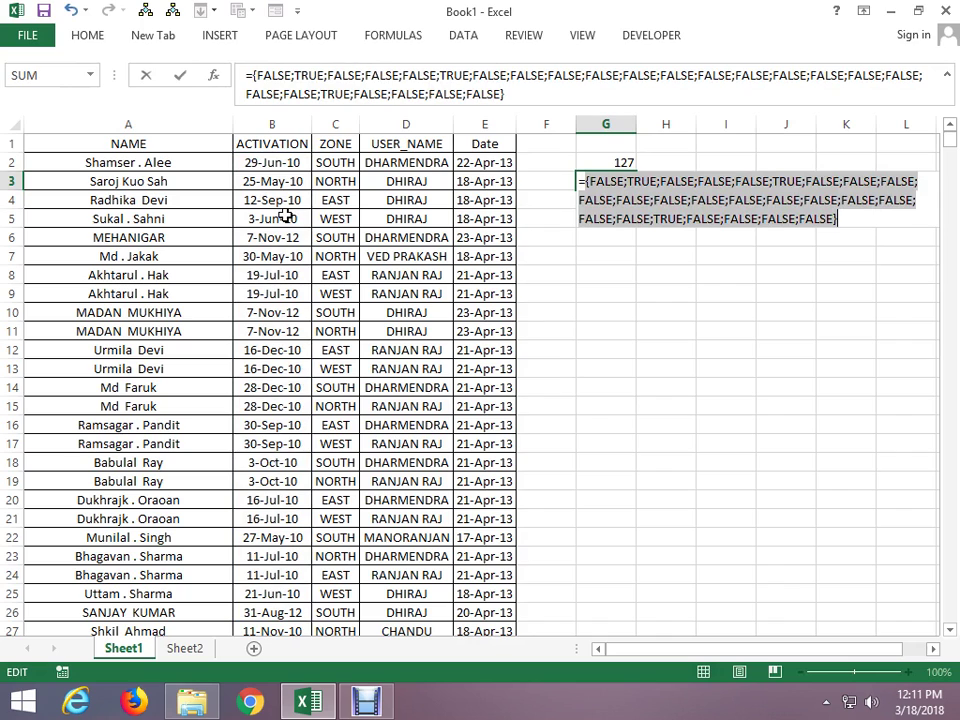
pyautogui.press('Escape')
pyautogui.press('F2')
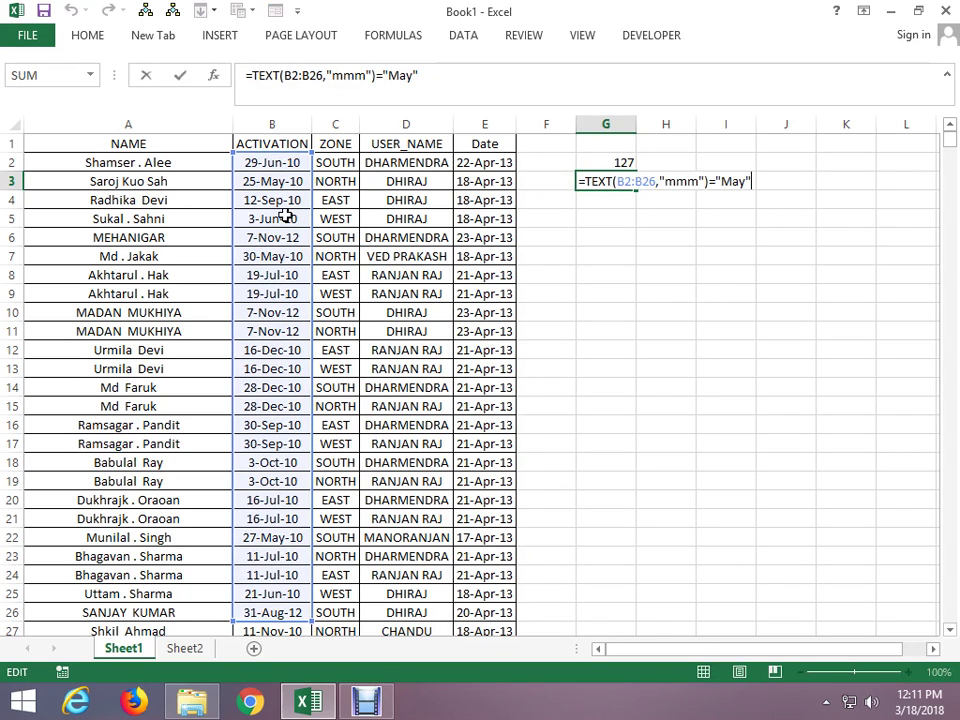
pyautogui.press('Escape')
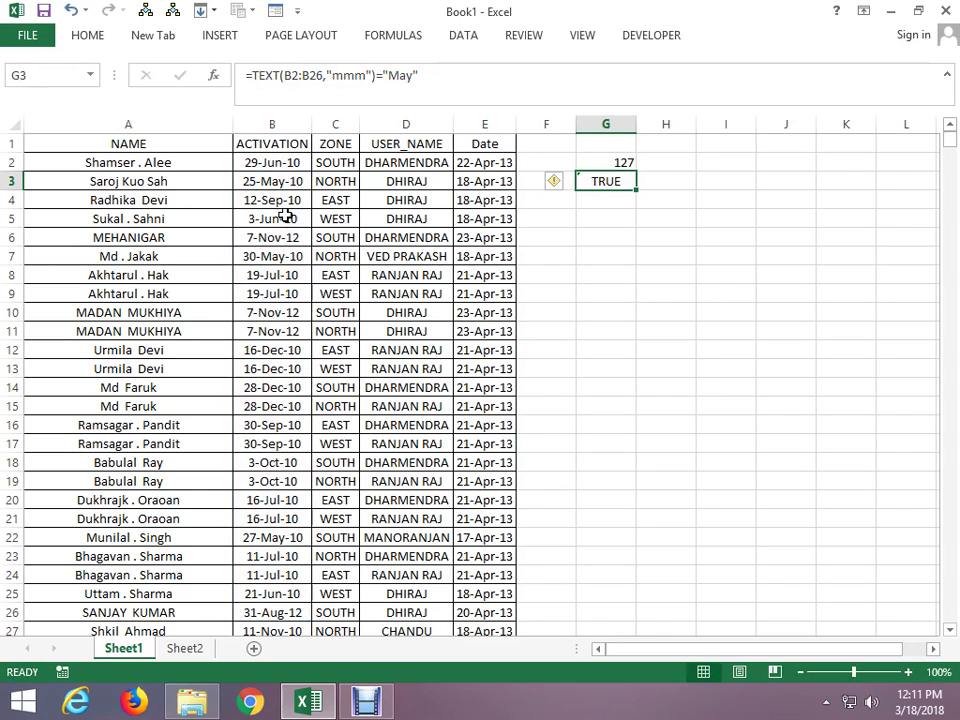
# Wrap G3's May comparison in IF(...,1,0) and accept Excel's correction
pyautogui.press('F2')
pyautogui.press('Home')
pyautogui.press('Right')
pyautogui.write('I')
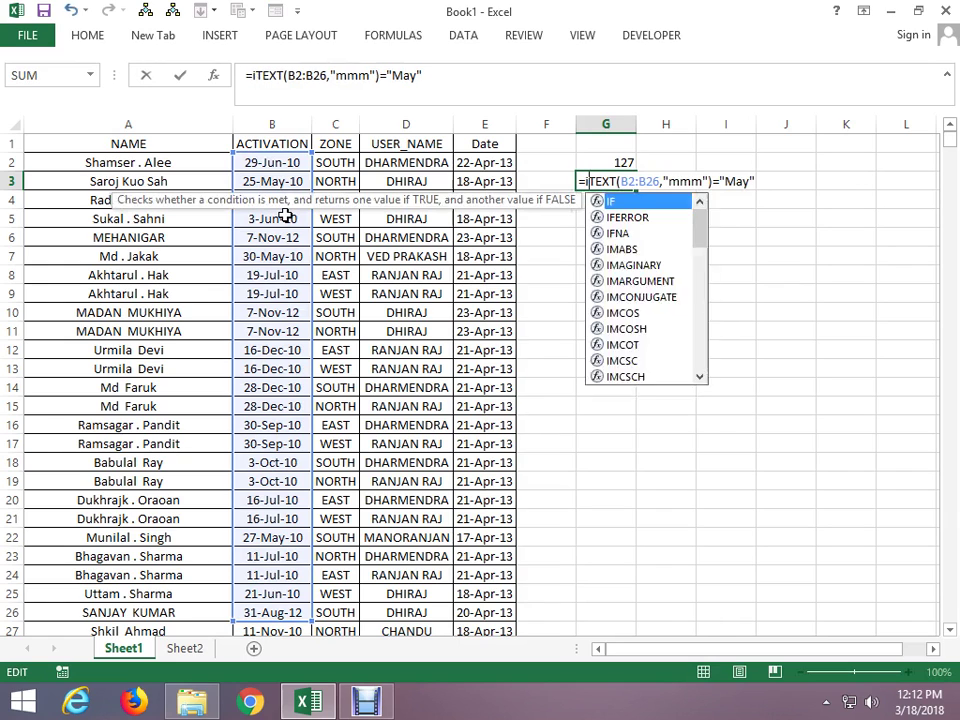
pyautogui.write('F(')
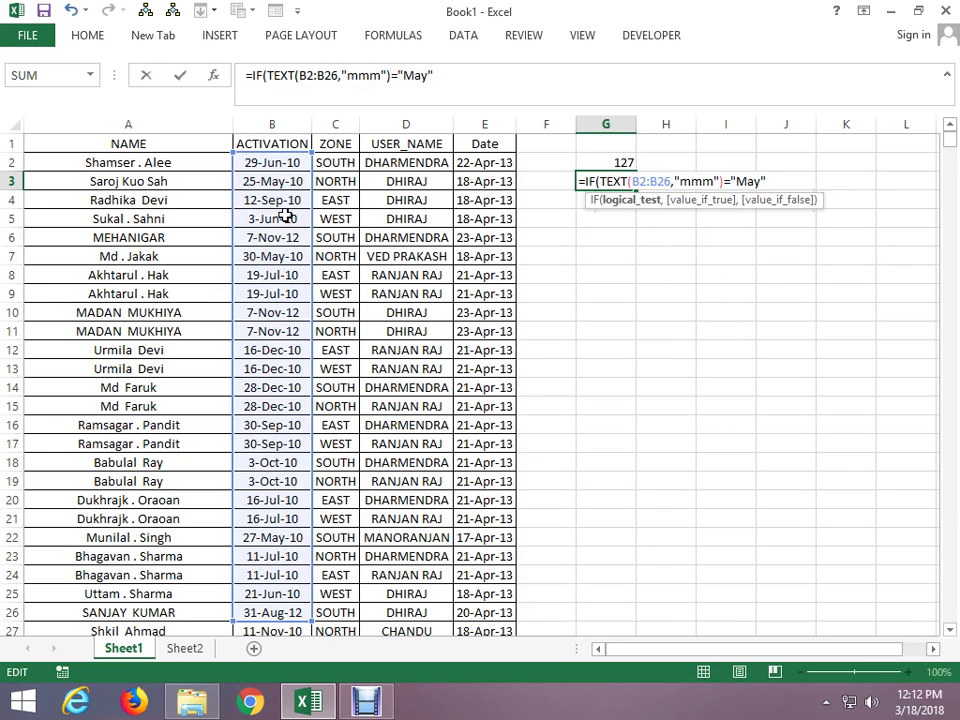
pyautogui.press('End')
pyautogui.write(',1,0')
pyautogui.press('Return')
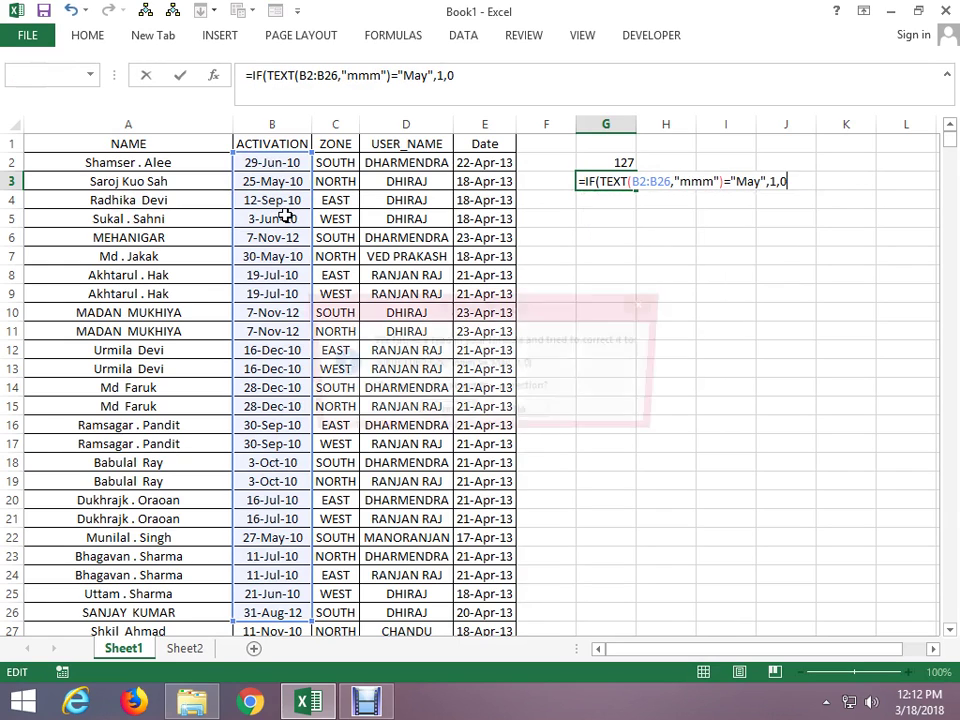
pyautogui.press('Return')
# Wrap G3 in SUM and confirm it as an array formula counting 3
pyautogui.press('Up')
pyautogui.press('F2')
pyautogui.press('Home')
pyautogui.press('Right')
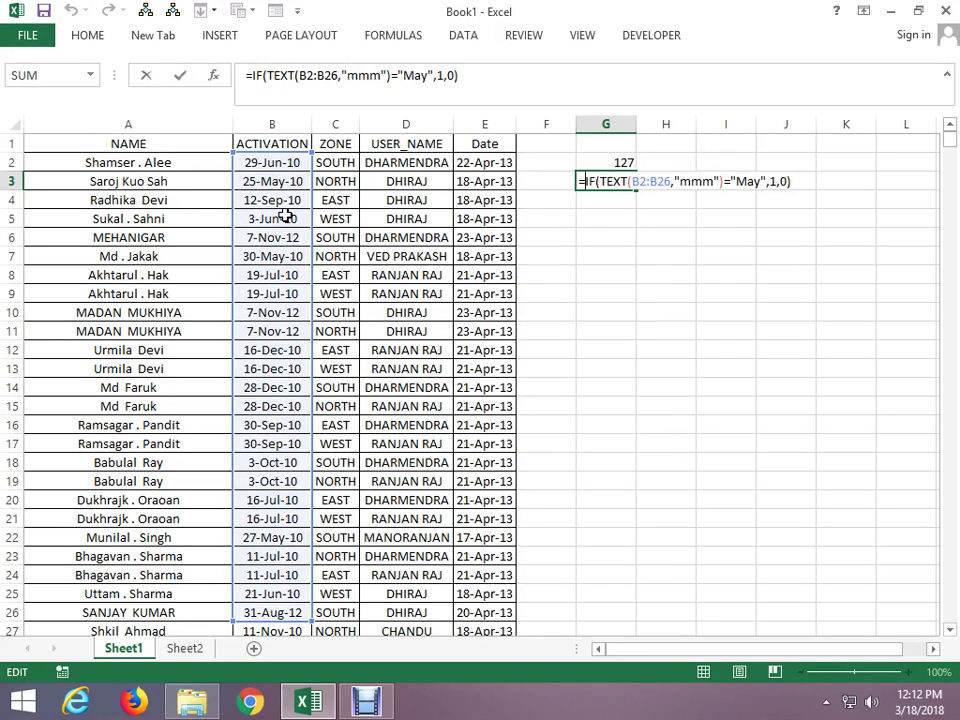
pyautogui.write('SUM(')
pyautogui.hotkey('ctrl', 'shift', 'Return')
pyautogui.press('Return')
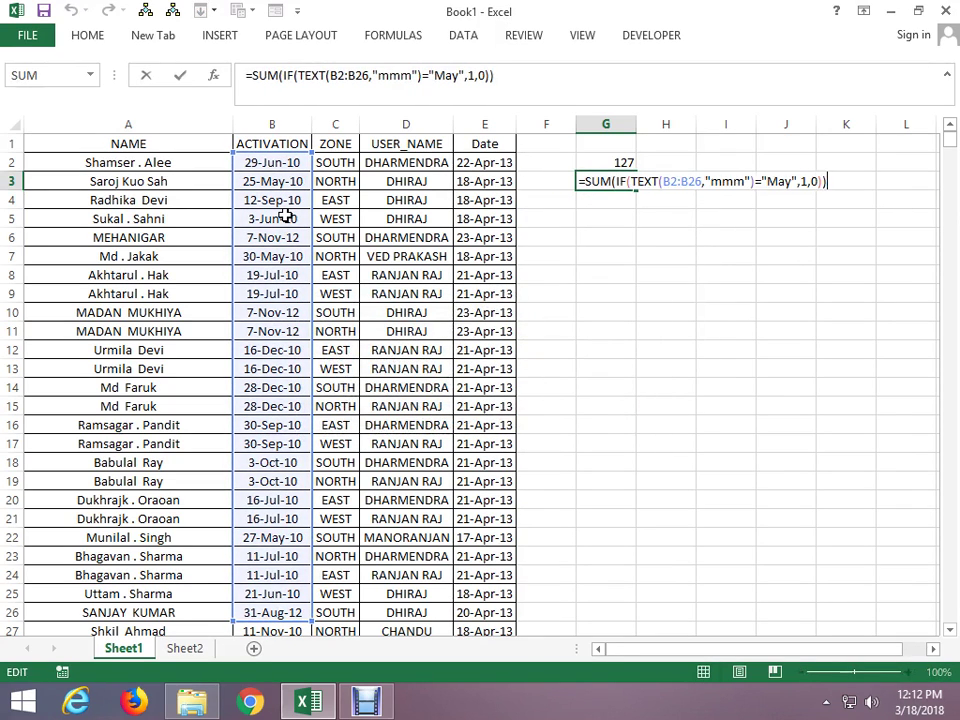
pyautogui.hotkey('ctrl', 'shift', 'Return')
pyautogui.hotkey('ctrl', 'shift', 'Return')
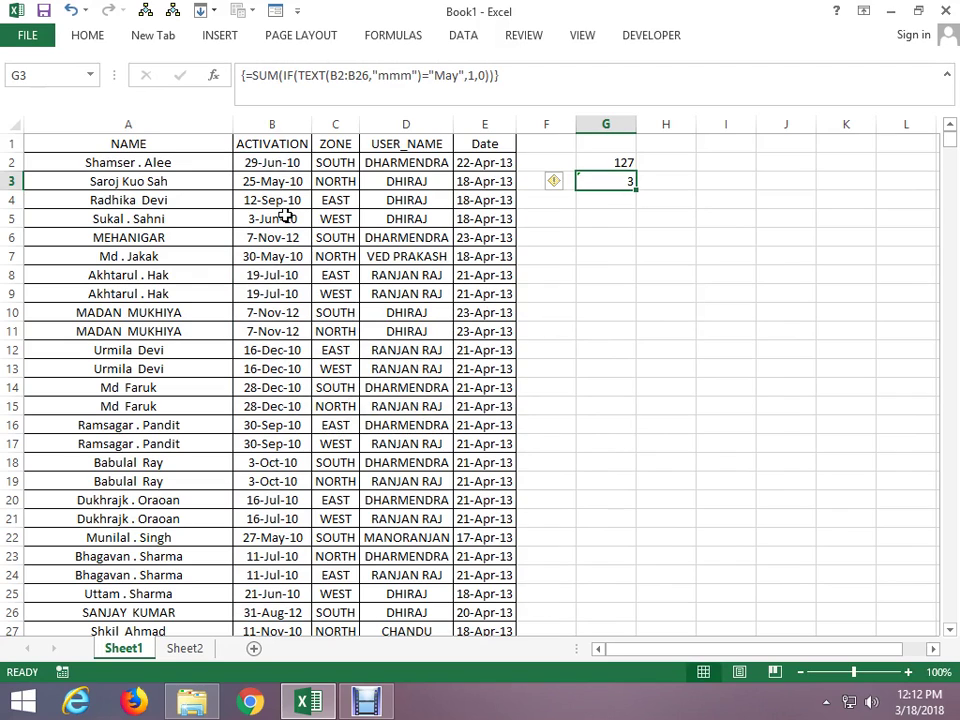
pyautogui.press('F2')
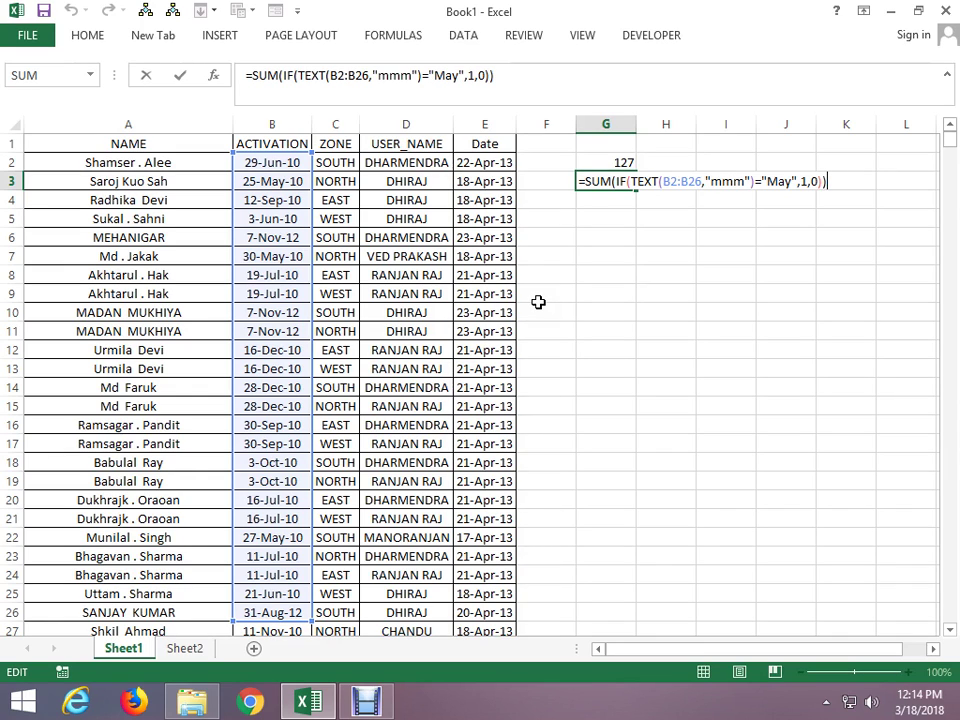
# Re-enter G3 as an array formula showing 3, then review G2's 127 alongside it
pyautogui.hotkey('ctrl', 'shift', 'Return')
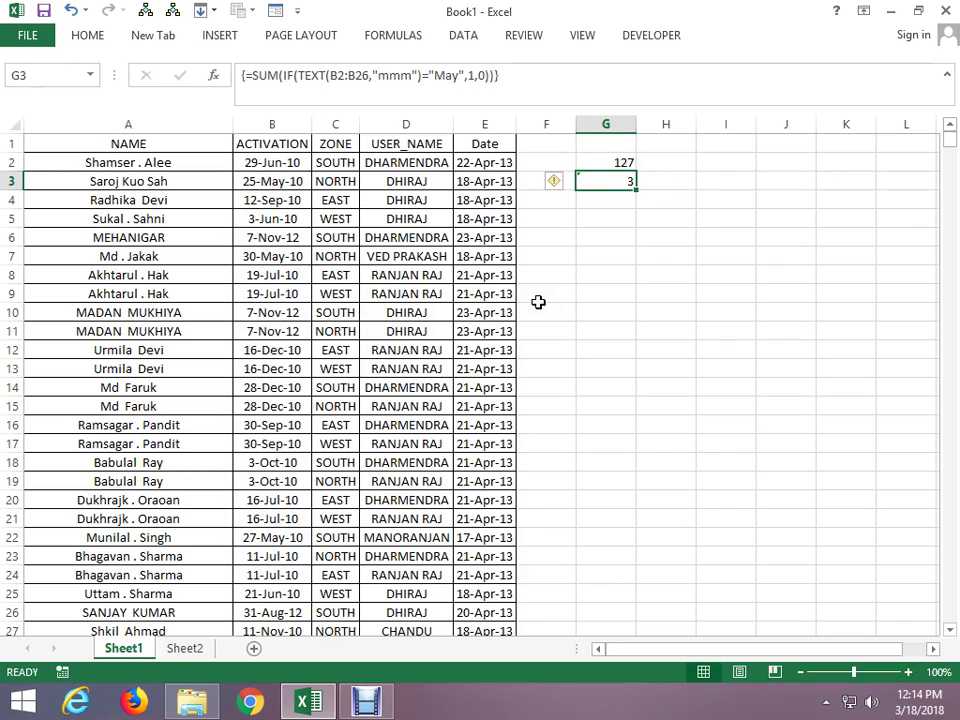
pyautogui.press('Up')
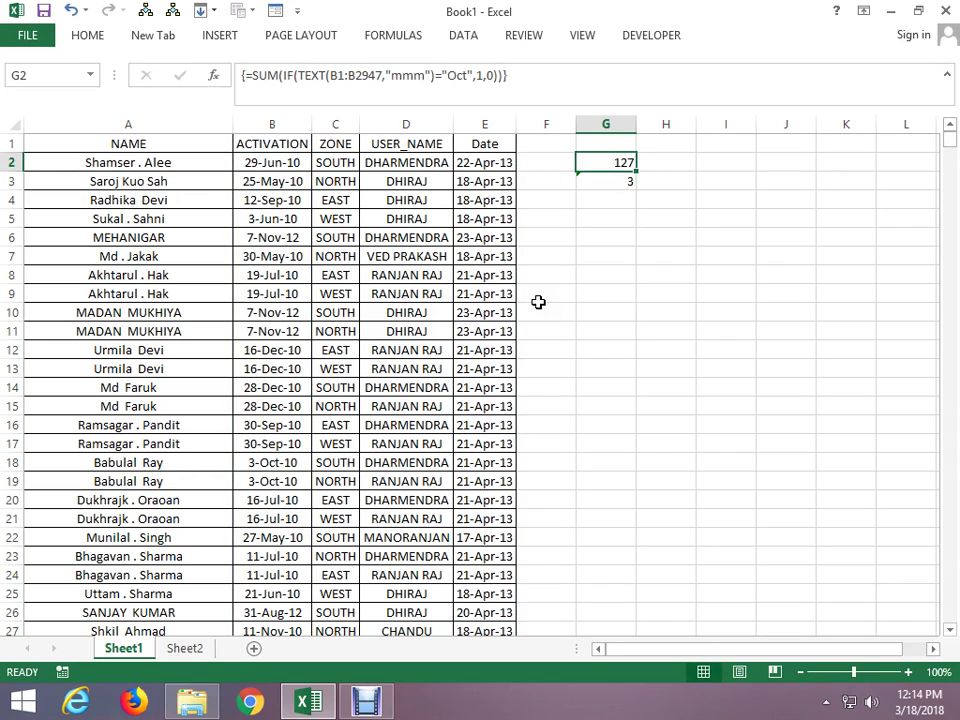
pyautogui.press('Down')
pyautogui.press('Down')
pyautogui.press('Down')
pyautogui.press('Down')
pyautogui.press('Down')
pyautogui.press('Down')
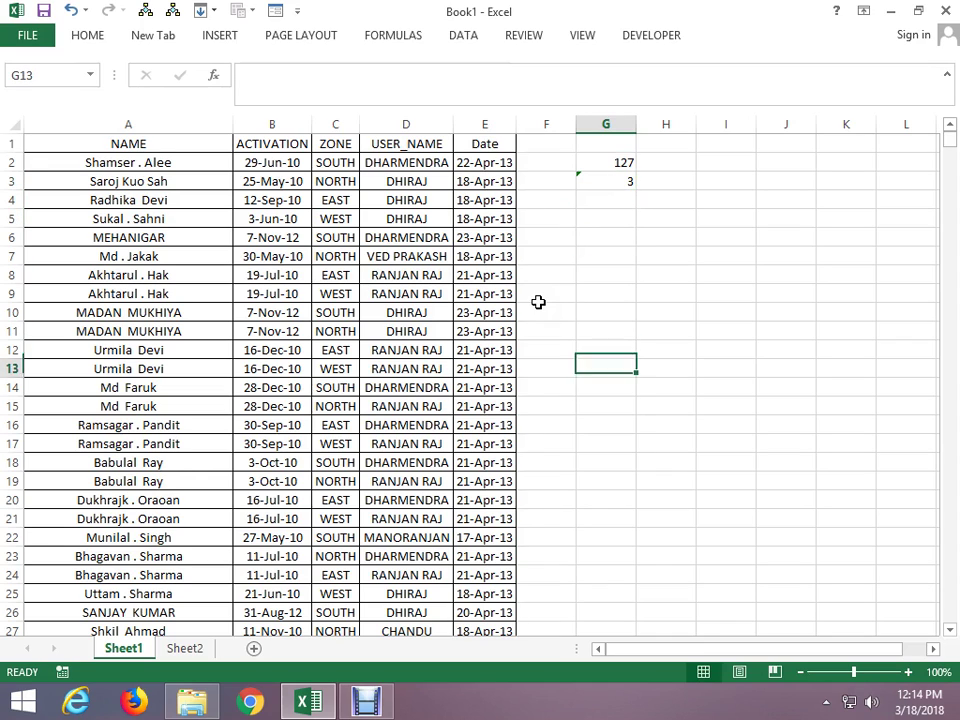
pyautogui.press('Down')
pyautogui.press('Down')
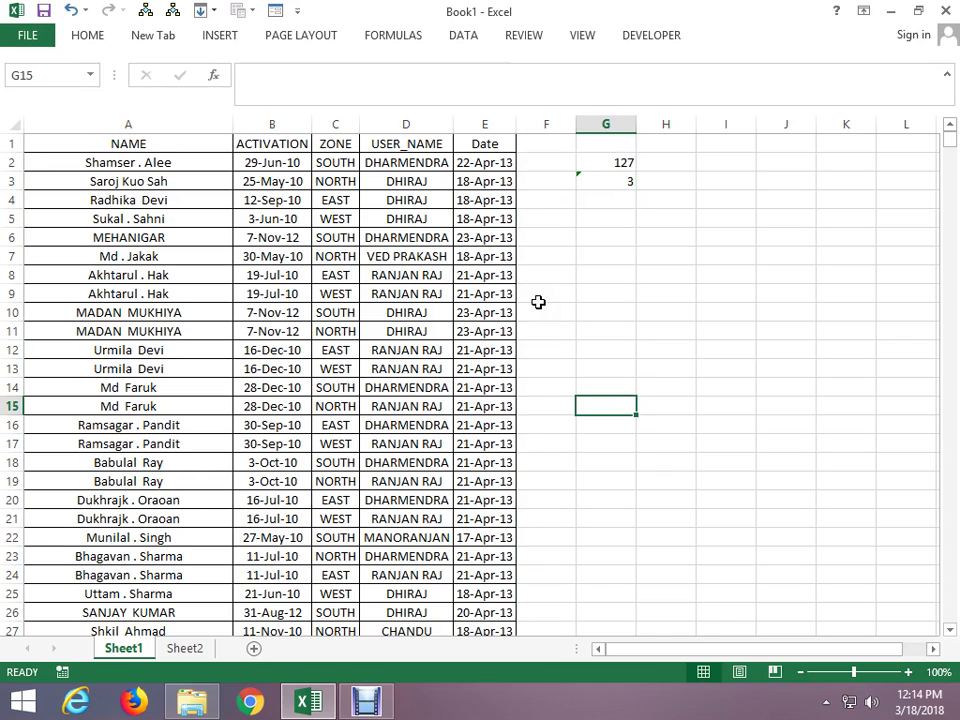
pyautogui.press('Up')
pyautogui.press('Up')
pyautogui.press('Up')
pyautogui.press('Up')
pyautogui.press('Up')
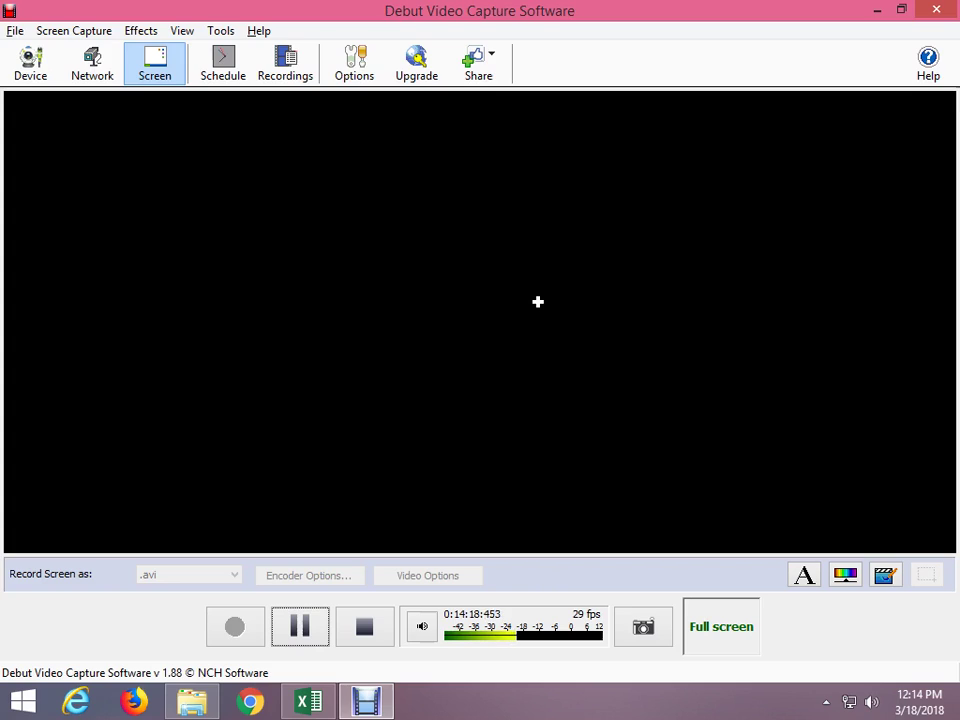
# Enter =TEXT(B2,"mmm") in F2 and fill it down column F to the last data row
pyautogui.press('Up')
pyautogui.press('Up')
pyautogui.press('Up')
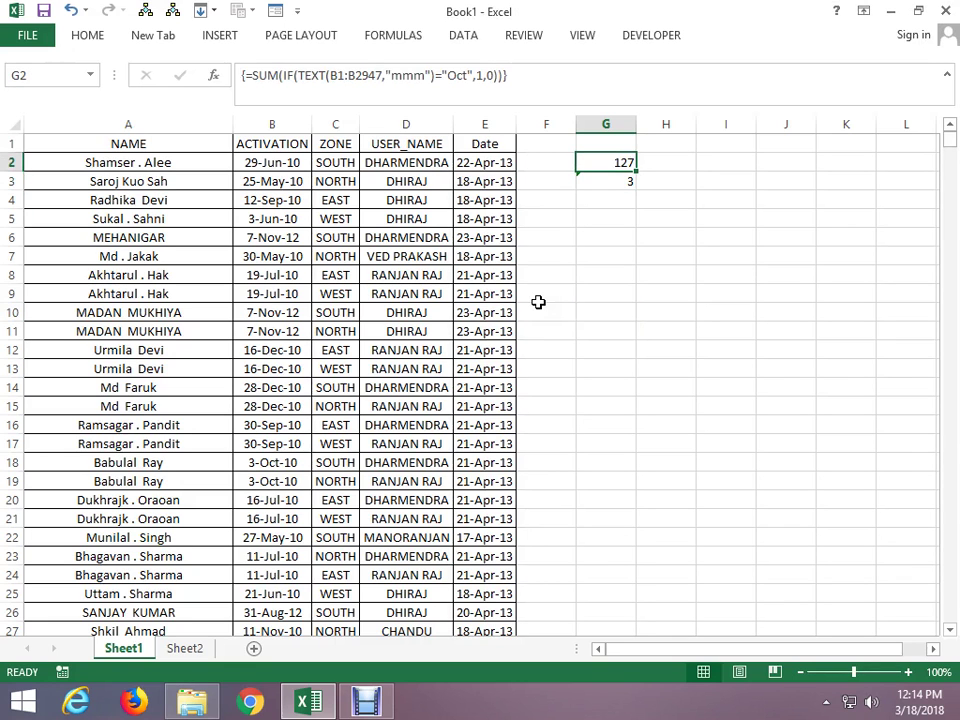
pyautogui.press('Left')
pyautogui.write('=text')
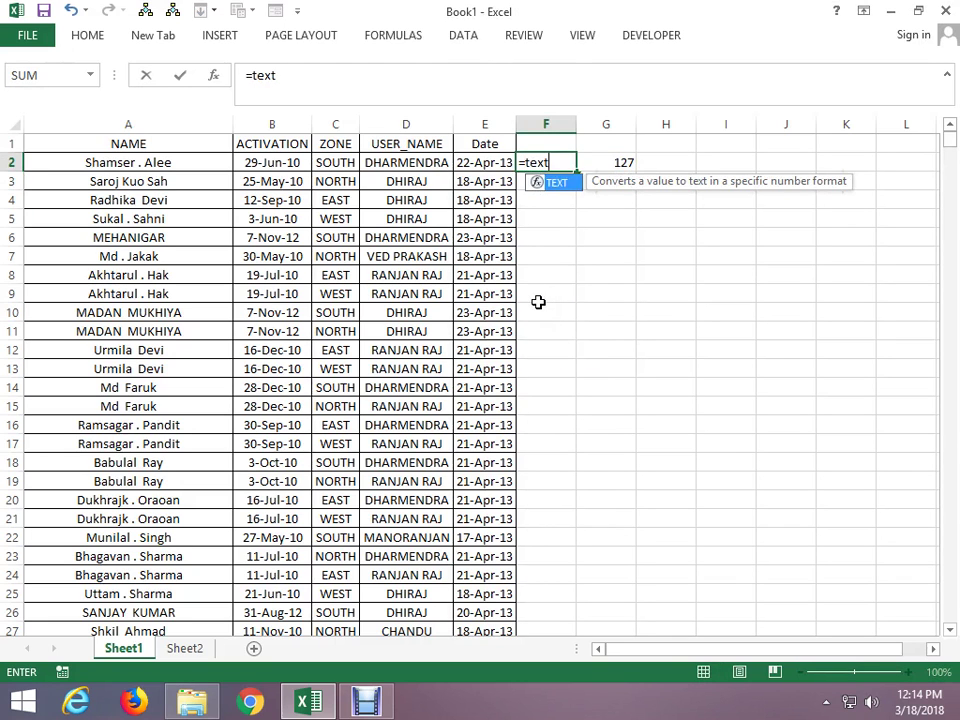
pyautogui.press('Tab')
pyautogui.press('Left')
pyautogui.press('Left')
pyautogui.press('Left')
pyautogui.press('Left')
pyautogui.write(',')
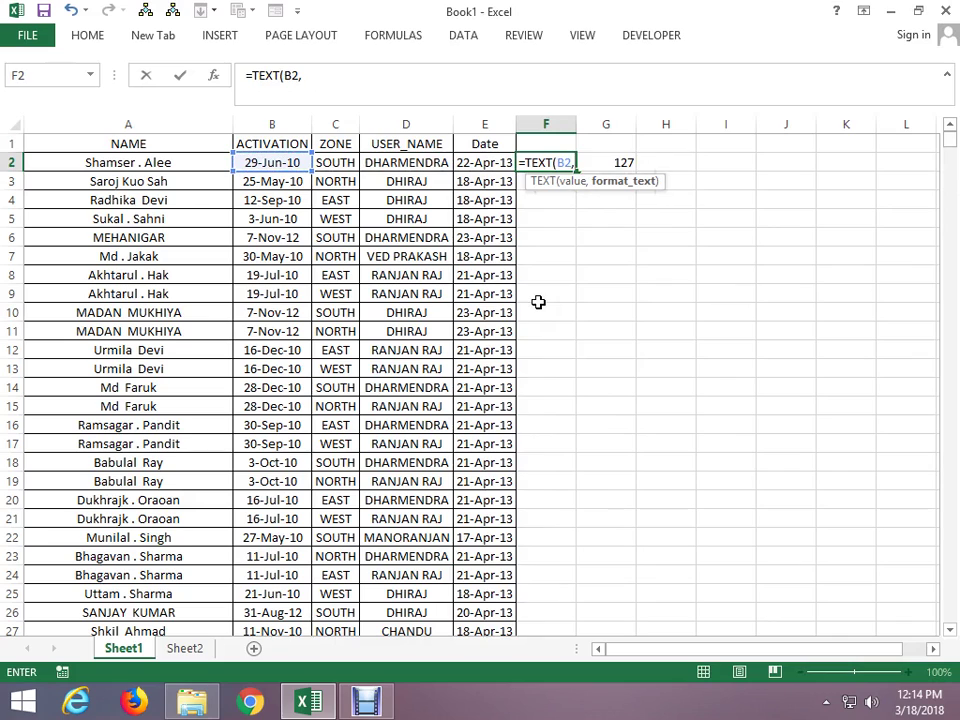
pyautogui.write('"mmm')
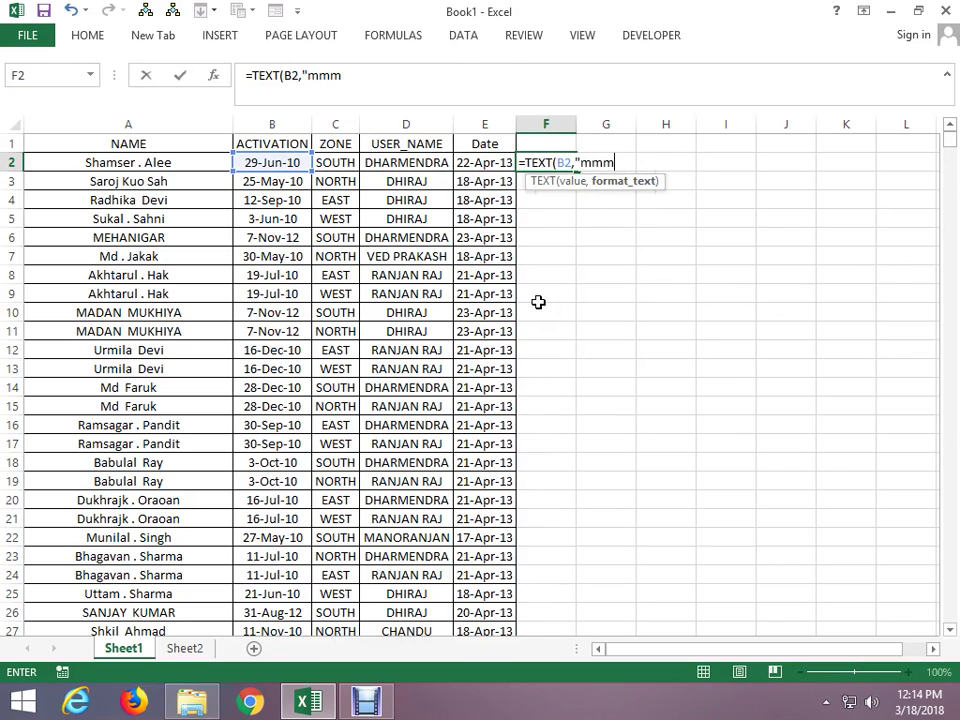
pyautogui.write('"')
pyautogui.press('Return')
pyautogui.press('Left')
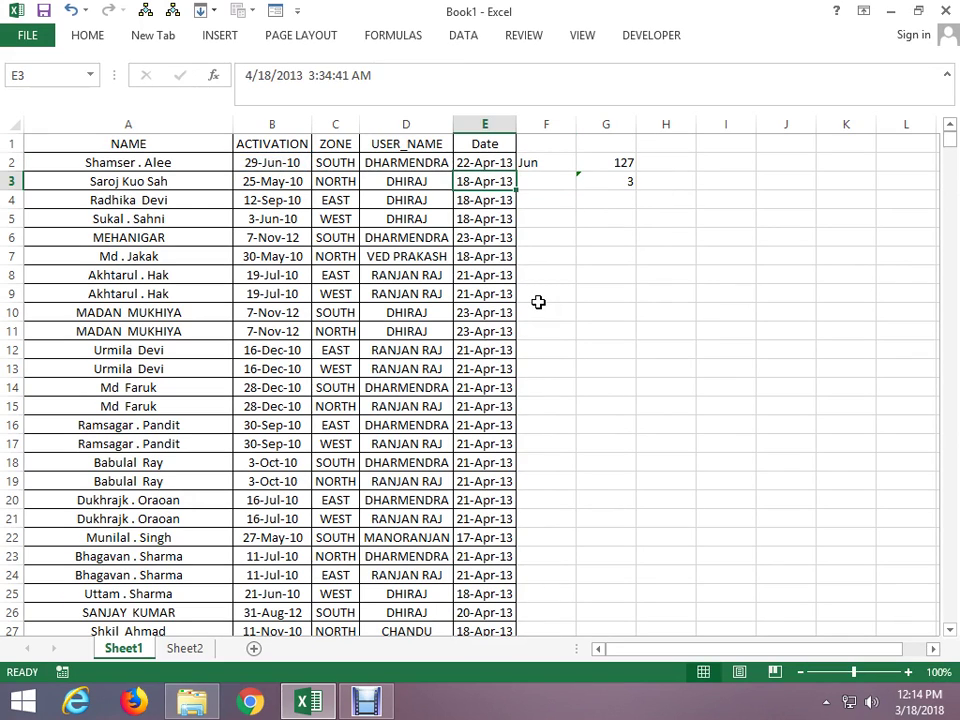
pyautogui.press('Down')
# Type may in H5 as the month to count
pyautogui.press('Down')
pyautogui.press('Down')
pyautogui.press('Down')
pyautogui.press('Down')
pyautogui.press('Down')
pyautogui.press('Down')
pyautogui.press('Down')
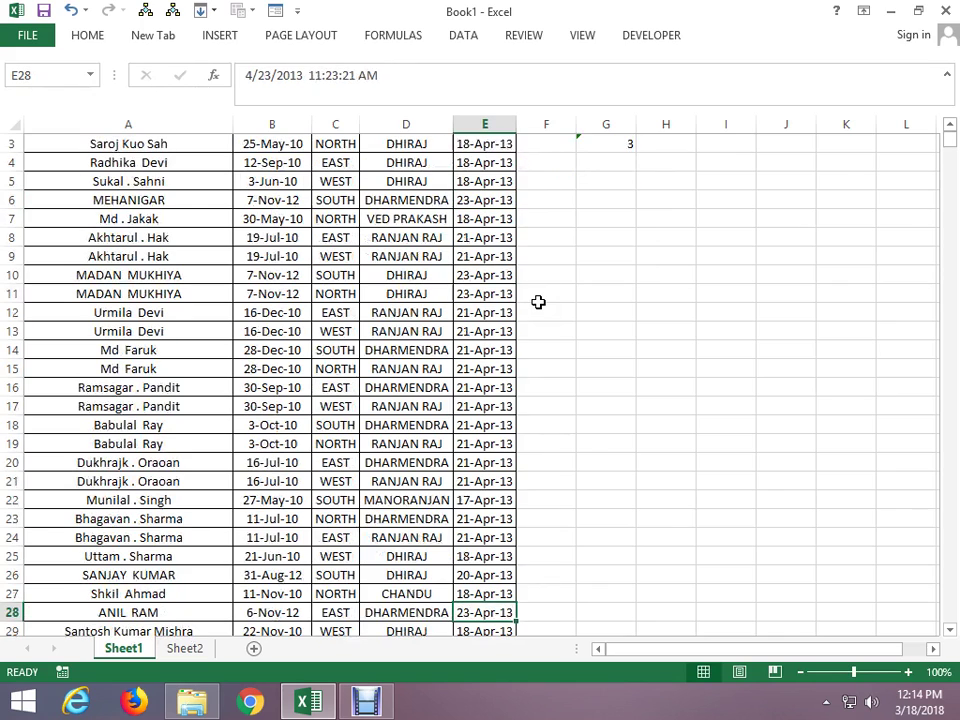
pyautogui.press('Right')
pyautogui.hotkey('ctrl', 'shift', 'Up')
pyautogui.hotkey('ctrl', 'd')
pyautogui.hotkey('ctrl', 'Up')
pyautogui.press('Right')
pyautogui.press('Right')
pyautogui.press('Down')
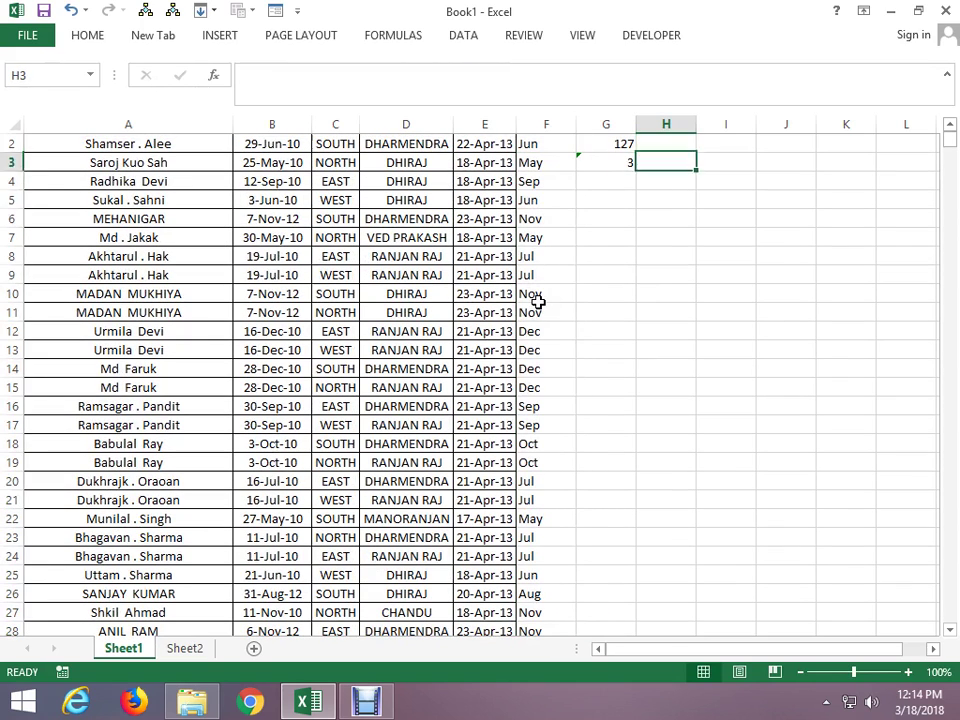
pyautogui.press('Down')
pyautogui.press('Down')
pyautogui.write('may')
pyautogui.press('Return')
pyautogui.press('Down')
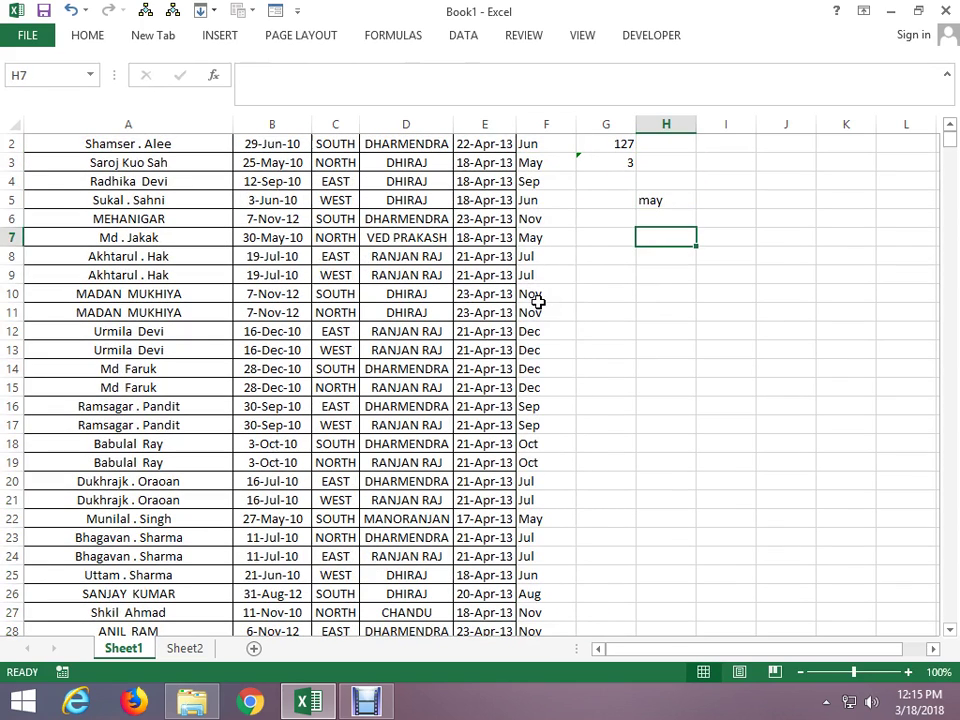
# Enter =COUNTIF(F:F,H5) in H6, returning 3, then select F7 to check its formula
pyautogui.press('Up')
pyautogui.write('=count')
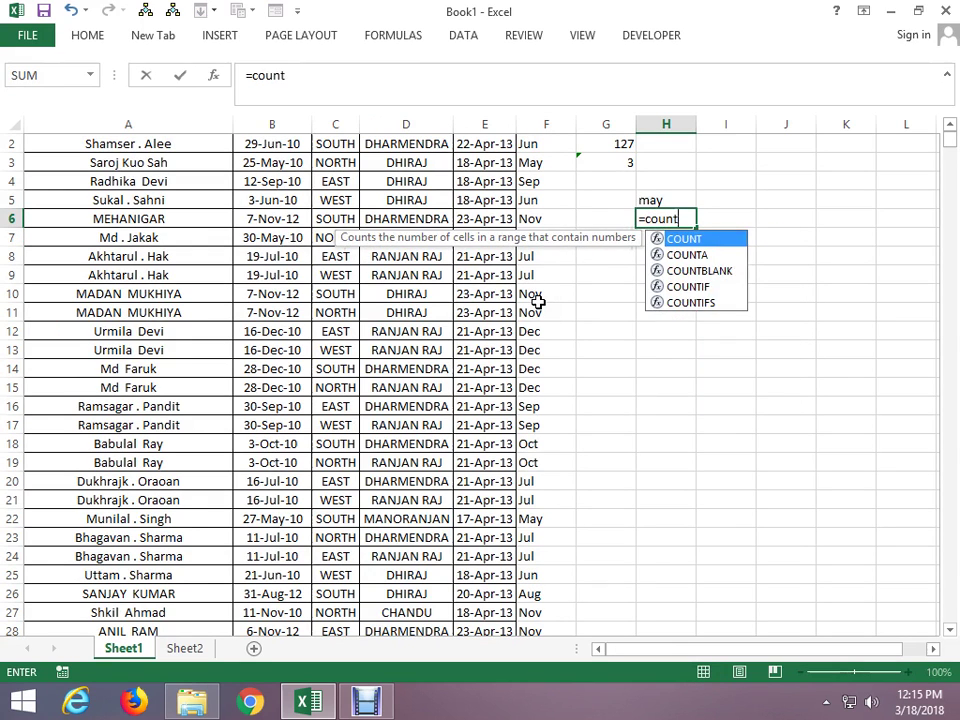
pyautogui.write('if')
pyautogui.press('Tab')
pyautogui.press('Left')
pyautogui.press('Left')
pyautogui.hotkey('ctrl', 'space')
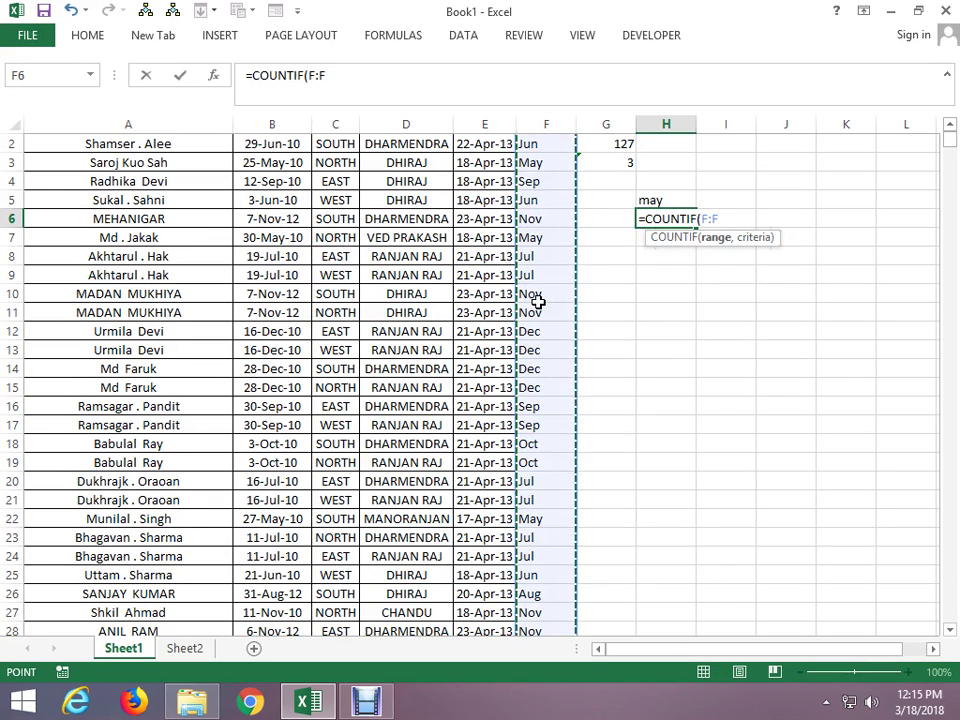
pyautogui.write(',')
pyautogui.press('Up')
pyautogui.press('Up')
pyautogui.press('Down')
pyautogui.press('Return')
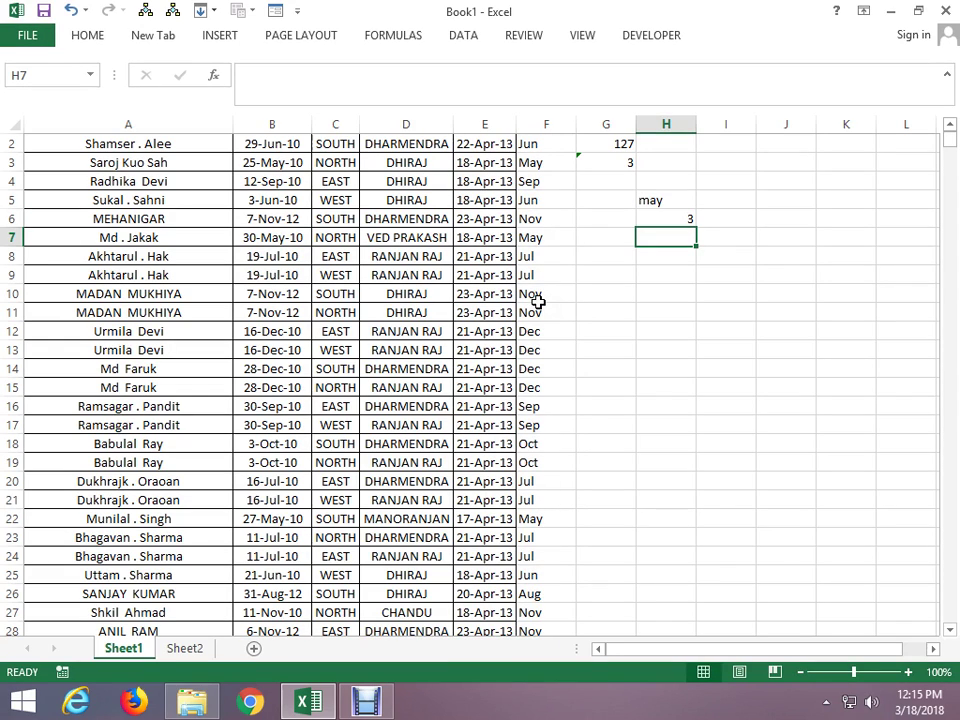
pyautogui.press('Left')
pyautogui.press('Left')
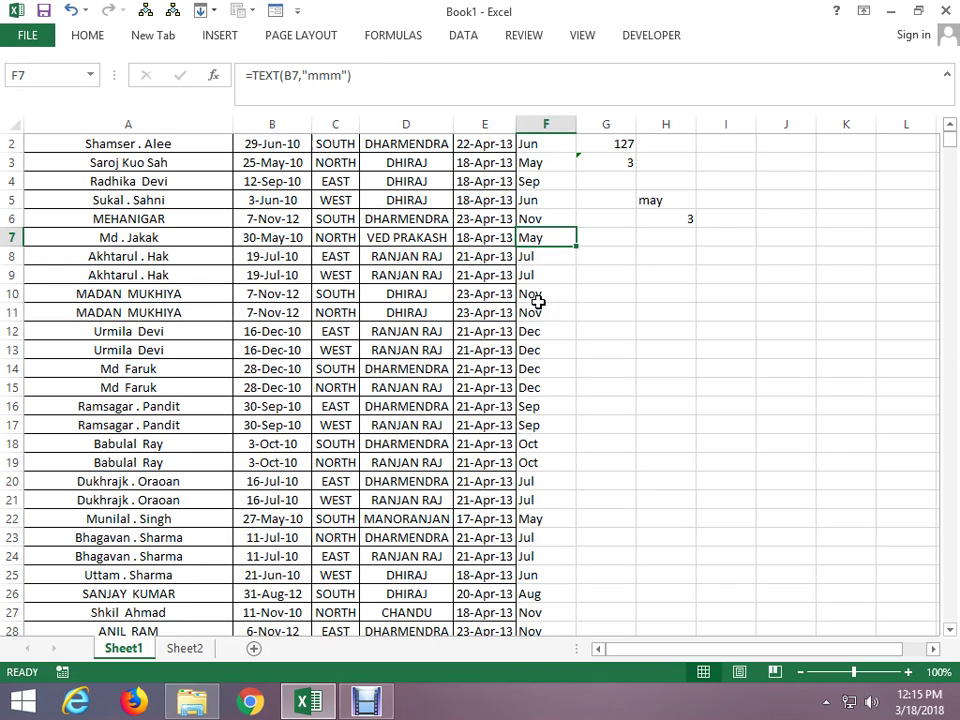
# Delete the month formulas from F2:F28, glance at Sheet2, and return to Sheet1
pyautogui.press('Up')
pyautogui.press('Up')
pyautogui.press('Up')
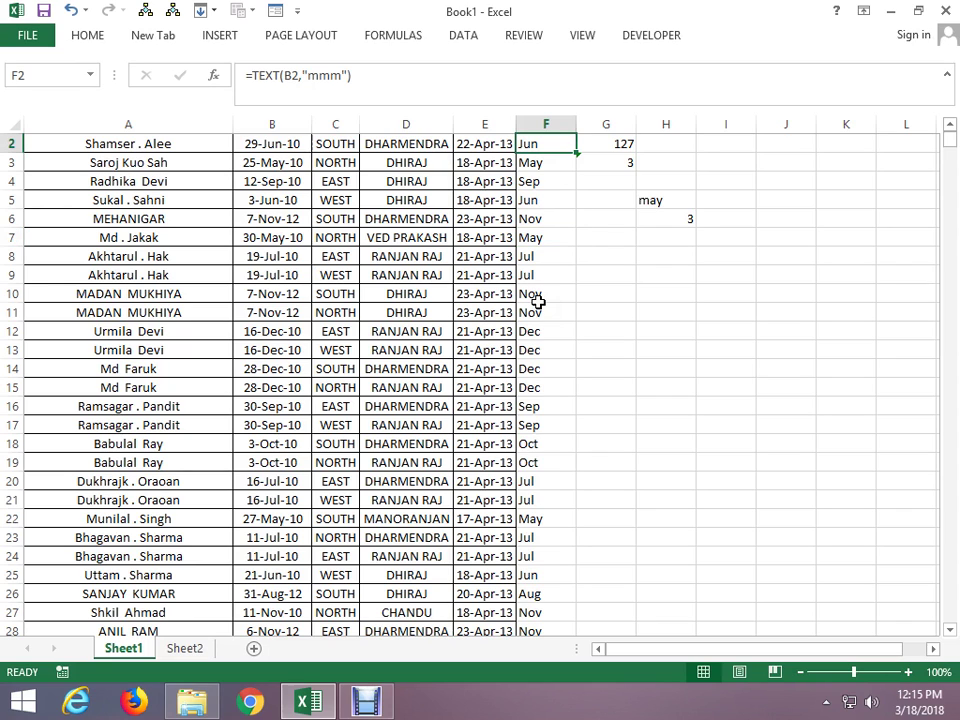
pyautogui.hotkey('ctrl', 'shift', 'Down')
pyautogui.press('Delete')
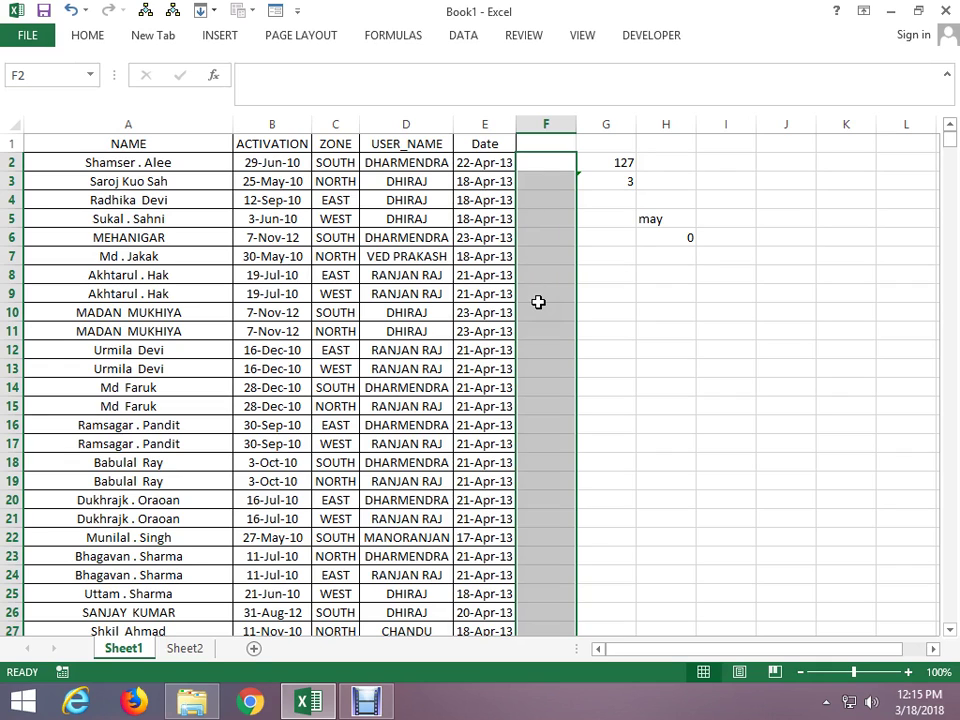
pyautogui.hotkey('ctrl', 'pagedown')
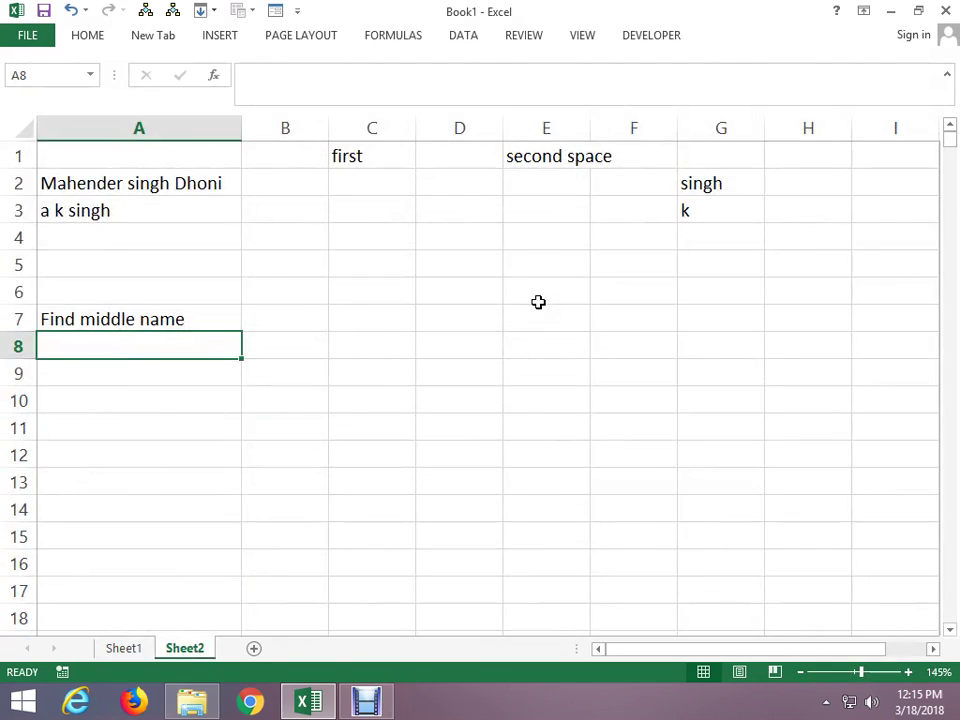
pyautogui.hotkey('ctrl', 'pageup')
pyautogui.press('Up')
pyautogui.press('Down')
pyautogui.press('Down')
pyautogui.press('Down')
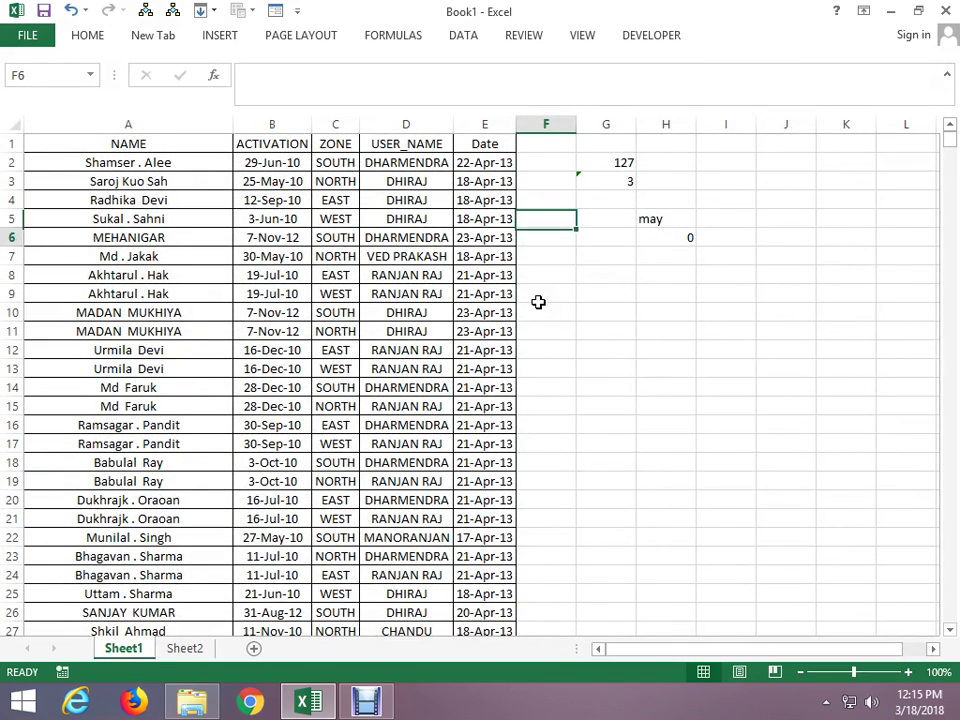
pyautogui.press('Down')
pyautogui.press('Right')
pyautogui.press('Right')
pyautogui.press('Down')
pyautogui.press('Down')
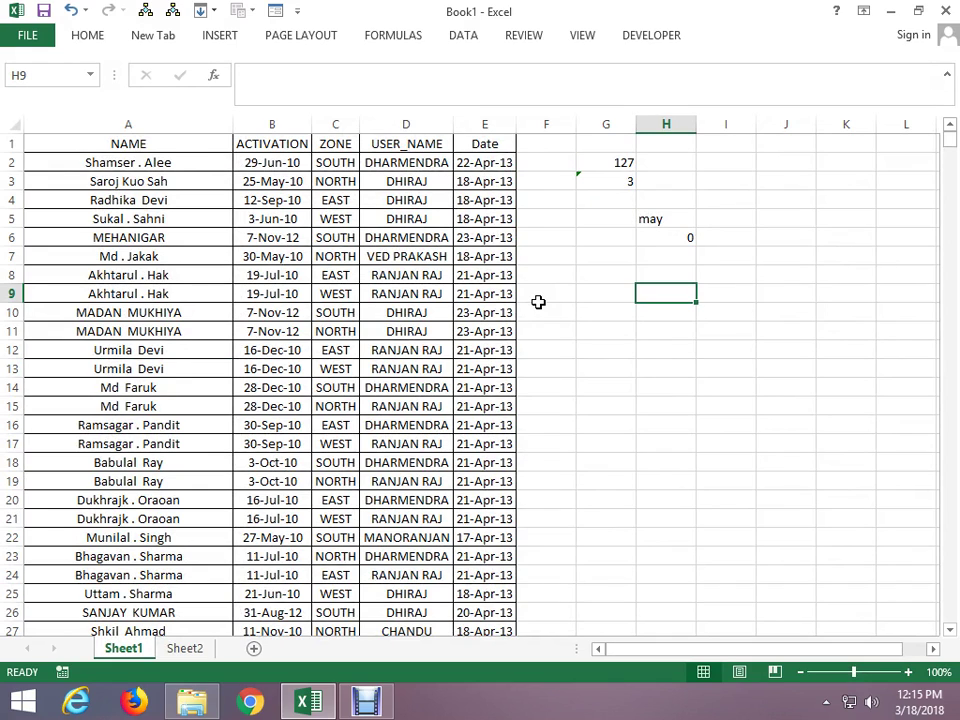
pyautogui.press('Left')
pyautogui.press('Left')
pyautogui.press('Left')
pyautogui.press('Left')
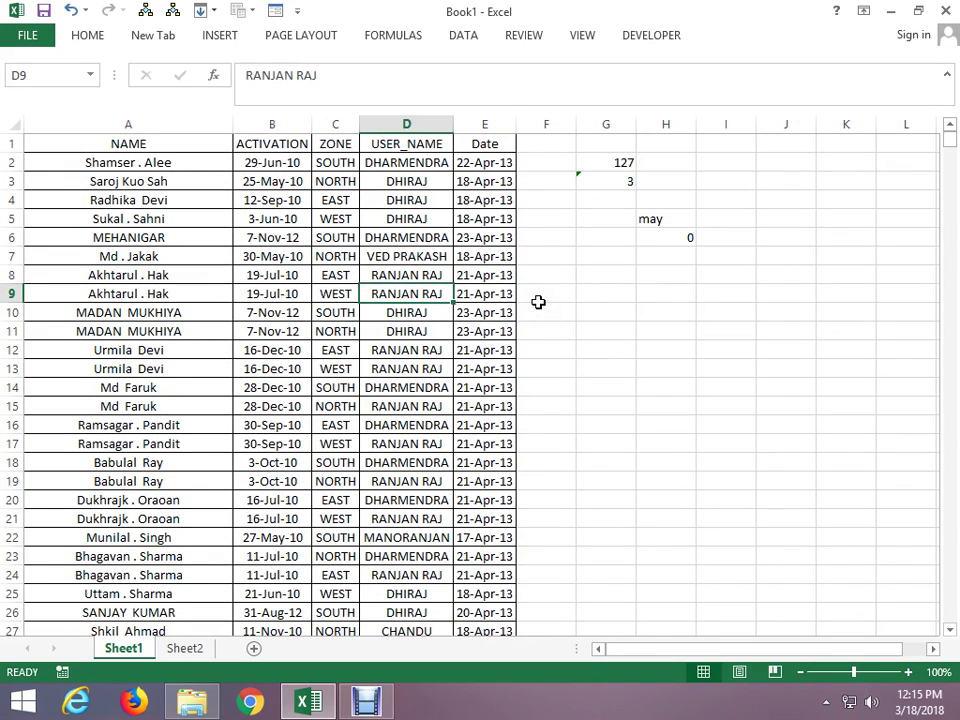
# Give the user names in D2:D15 a yellow fill
pyautogui.press('Up')
pyautogui.press('Up')
pyautogui.press('Up')
pyautogui.press('Up')
pyautogui.press('Up')
pyautogui.press('Up')
pyautogui.hotkey('shift', 'Down')
pyautogui.hotkey('shift', 'Down')
pyautogui.hotkey('shift', 'Down')
pyautogui.hotkey('shift', 'Down')
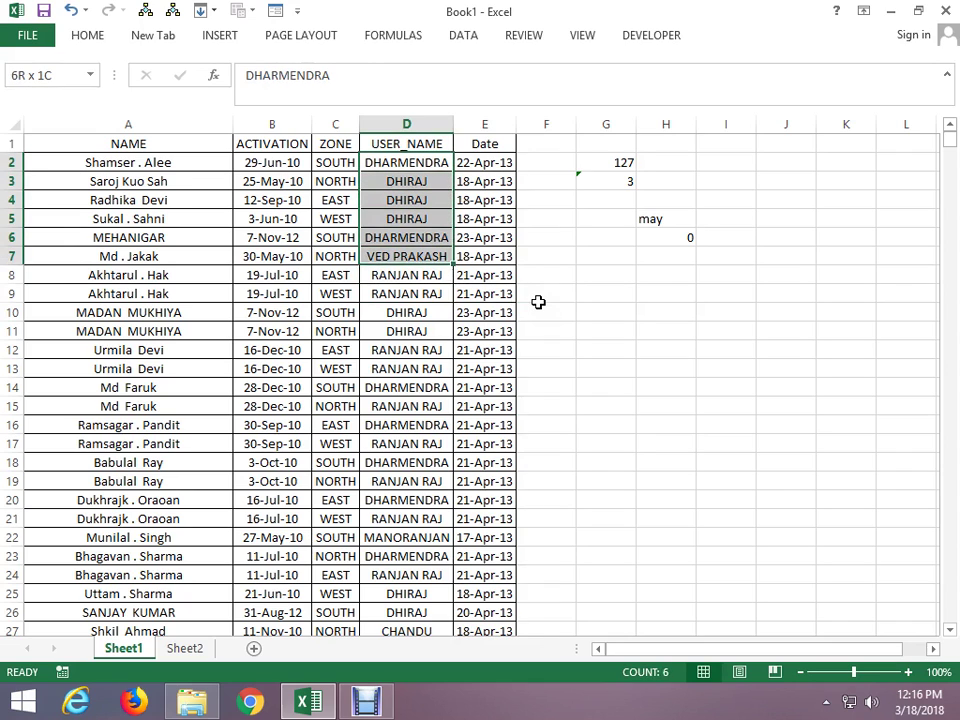
pyautogui.hotkey('shift', 'Down')
pyautogui.hotkey('shift', 'Down')
pyautogui.hotkey('shift', 'Down')
pyautogui.hotkey('shift', 'Down')
pyautogui.hotkey('ctrl', 'F1')
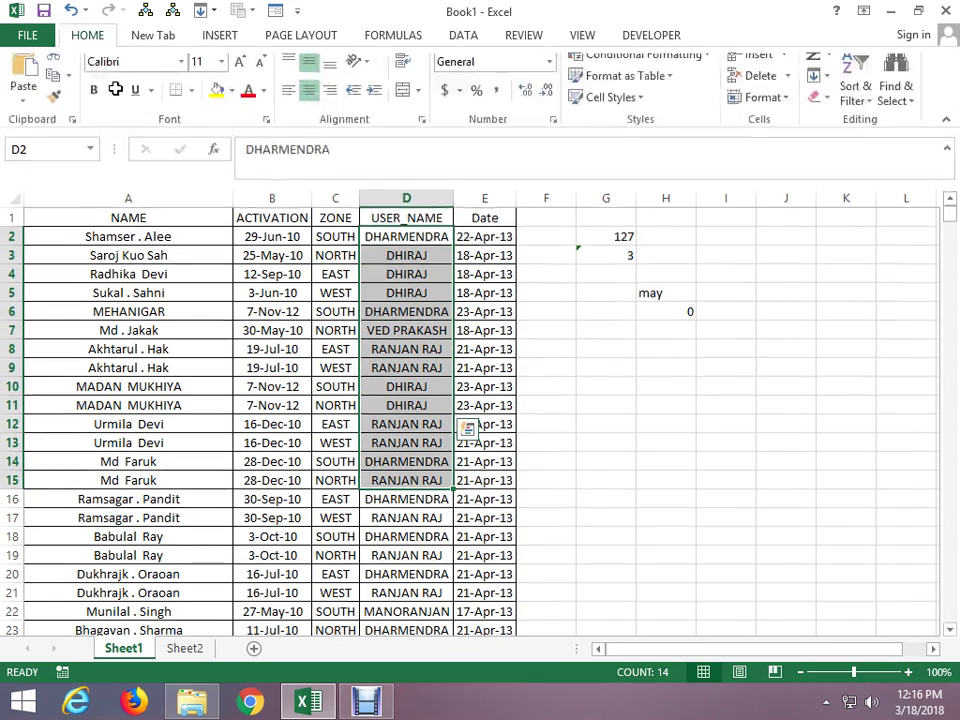
pyautogui.click(225, 99)
# Enter =LEN(D2) in F2 to count the first user name's characters
pyautogui.click(703, 432)
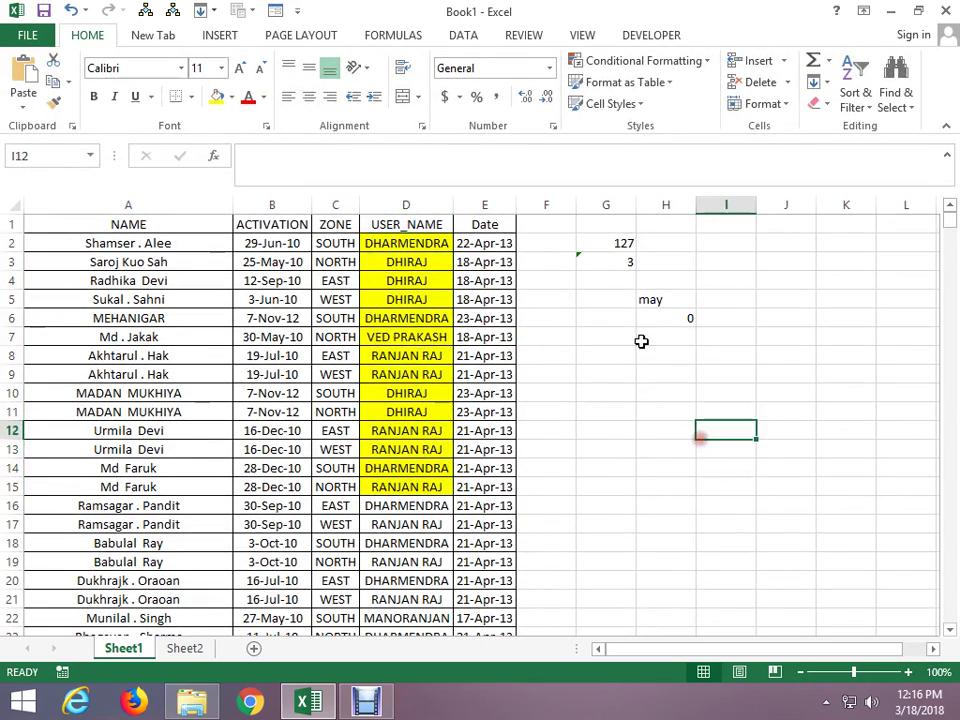
pyautogui.click(640, 338)
pyautogui.press('Down')
pyautogui.press('Down')
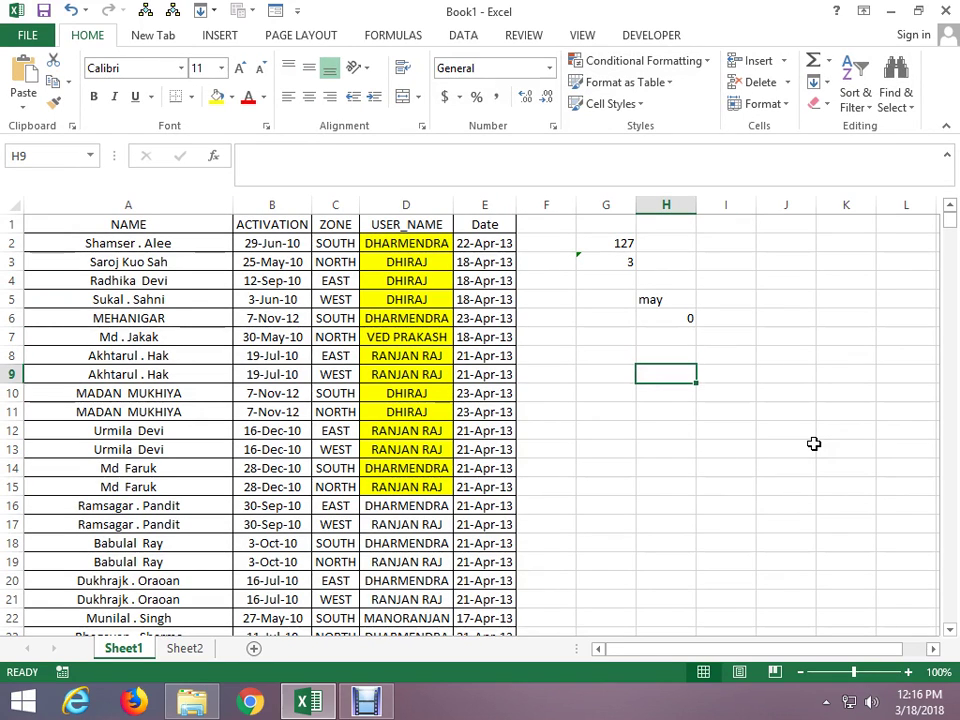
pyautogui.press('Left')
pyautogui.press('Left')
pyautogui.press('Up')
pyautogui.press('Up')
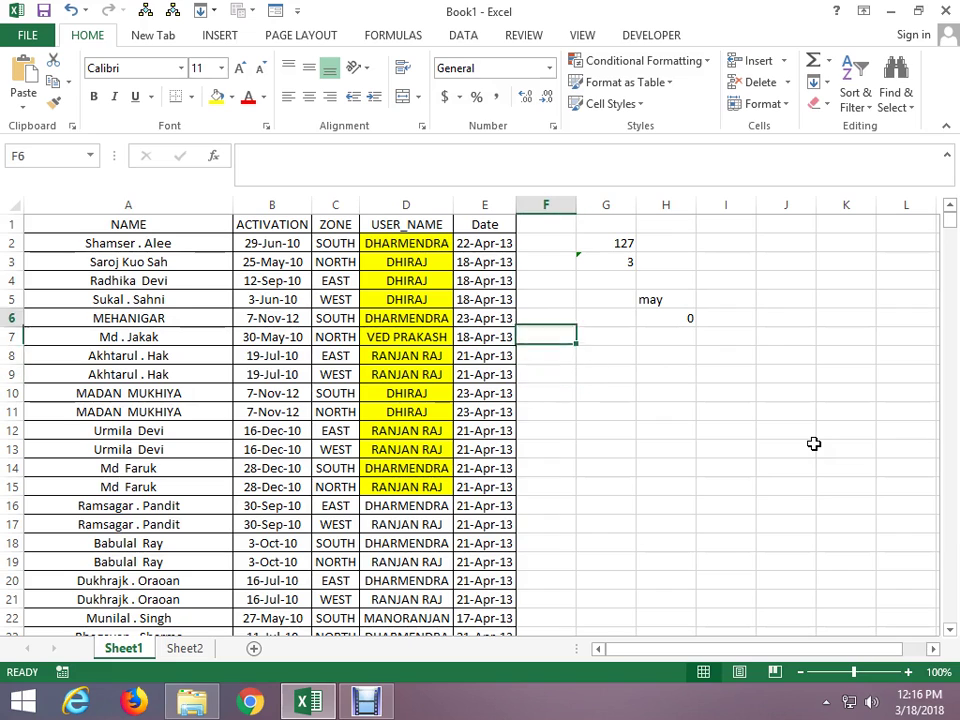
pyautogui.press('Up')
pyautogui.press('Up')
pyautogui.press('Up')
pyautogui.write('=l')
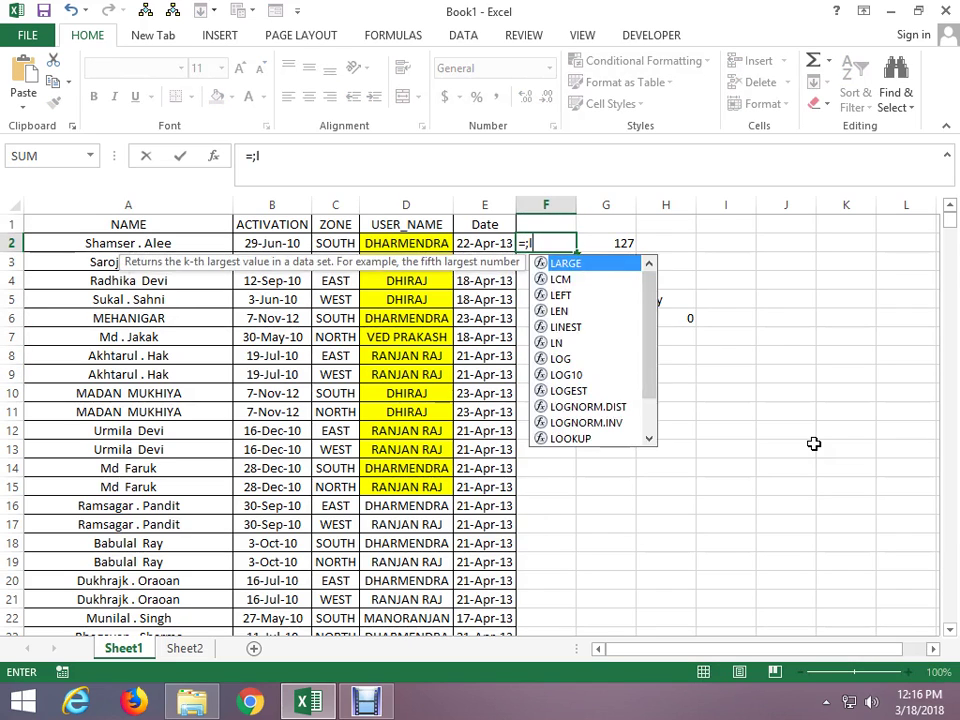
pyautogui.write('en')
pyautogui.press('Tab')
pyautogui.press('Left')
pyautogui.press('Left')
pyautogui.hotkey('ctrl', 'Return')
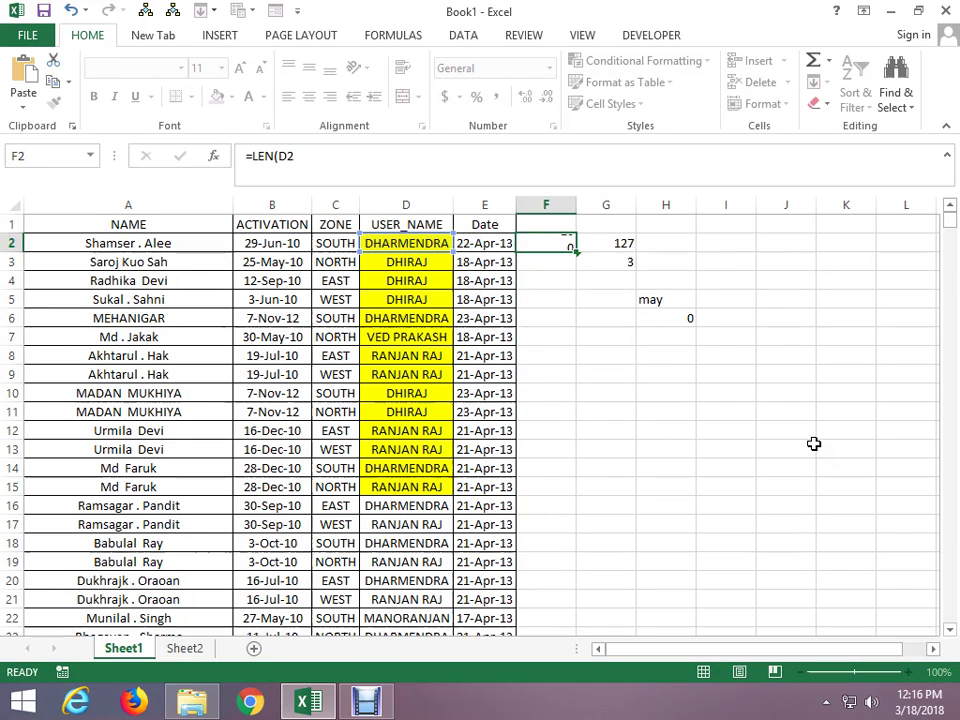
# Fill the LEN formula down to F15, giving counts like 10 for DHARMENDRA
pyautogui.hotkey('shift', 'Down')
pyautogui.hotkey('shift', 'Down')
pyautogui.hotkey('shift', 'Down')
pyautogui.hotkey('shift', 'Down')
pyautogui.hotkey('shift', 'Down')
pyautogui.hotkey('shift', 'Down')
pyautogui.hotkey('shift', 'Down')
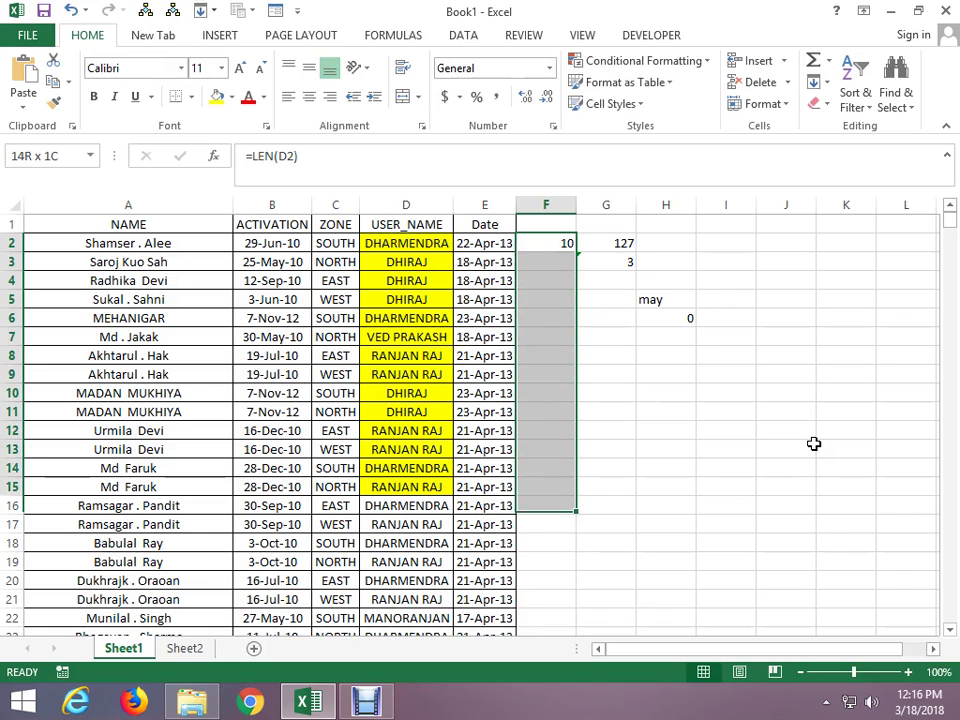
pyautogui.hotkey('shift', 'Up')
pyautogui.hotkey('shift', 'Down')
pyautogui.hotkey('ctrl', 'd')
pyautogui.press('Down')
pyautogui.press('Down')
pyautogui.press('Down')
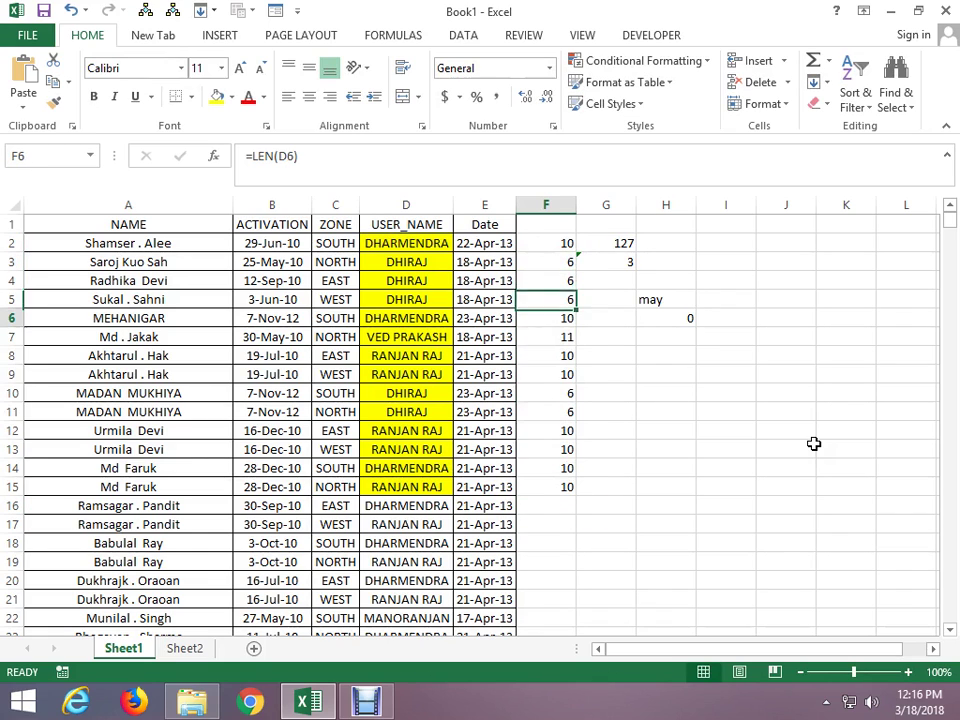
pyautogui.press('Right')
pyautogui.press('Down')
# Enter =SUM(F2:F15) in G7 to total the name lengths, giving 121
pyautogui.write('=s')
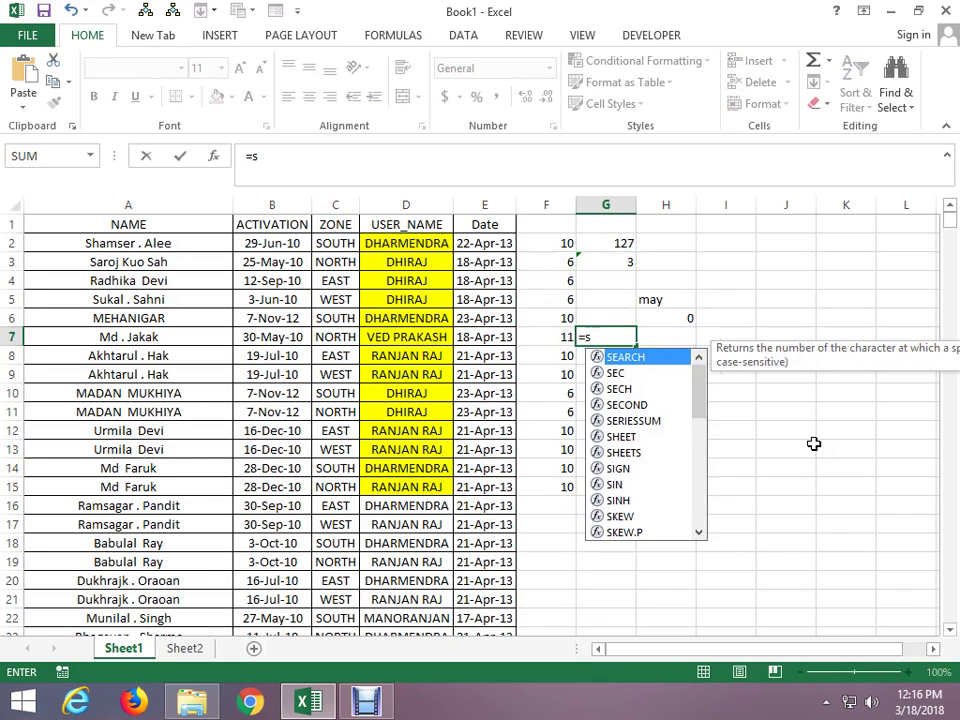
pyautogui.write('um')
pyautogui.press('Tab')
pyautogui.press('Left')
pyautogui.press('Up')
pyautogui.press('Up')
pyautogui.press('Up')
pyautogui.press('Up')
pyautogui.press('Up')
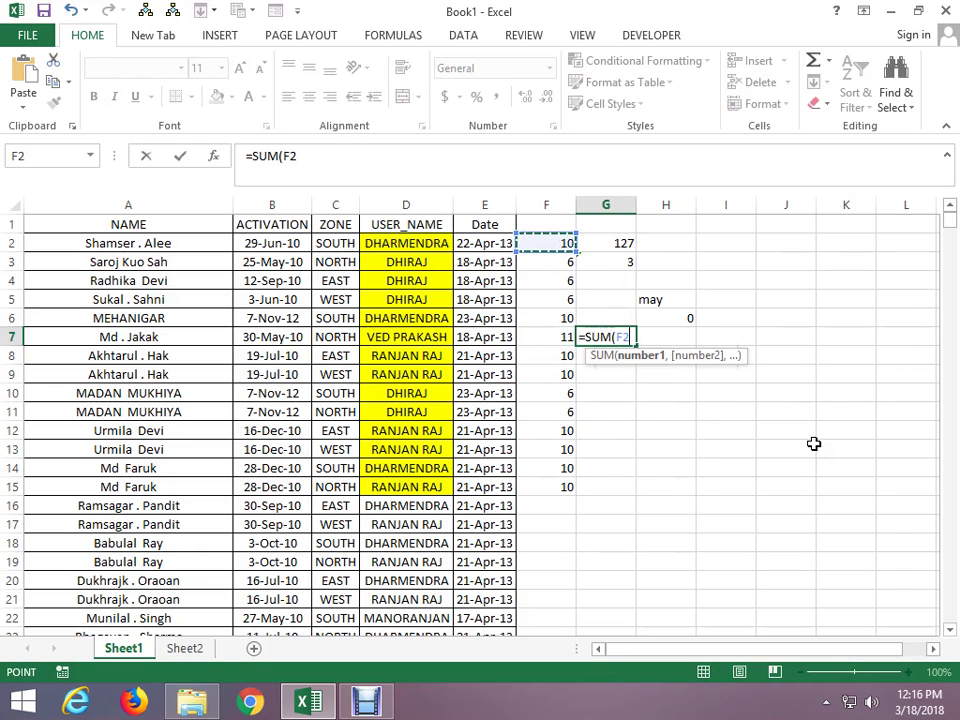
pyautogui.hotkey('shift', 'Down')
pyautogui.hotkey('shift', 'Down')
pyautogui.hotkey('shift', 'Down')
pyautogui.hotkey('shift', 'Down')
pyautogui.hotkey('shift', 'Down')
pyautogui.hotkey('shift', 'Down')
pyautogui.hotkey('shift', 'Down')
pyautogui.hotkey('shift', 'Down')
pyautogui.hotkey('shift', 'Down')
pyautogui.hotkey('shift', 'Down')
pyautogui.hotkey('shift', 'Down')
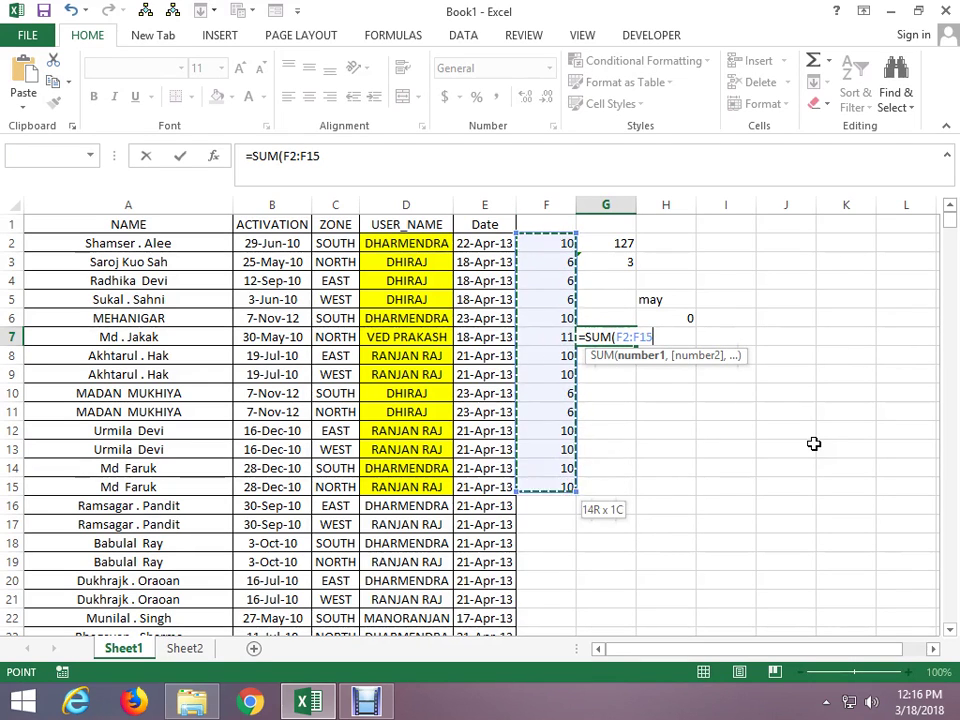
pyautogui.press('Return')
pyautogui.press('Down')
pyautogui.press('Down')
pyautogui.press('Right')
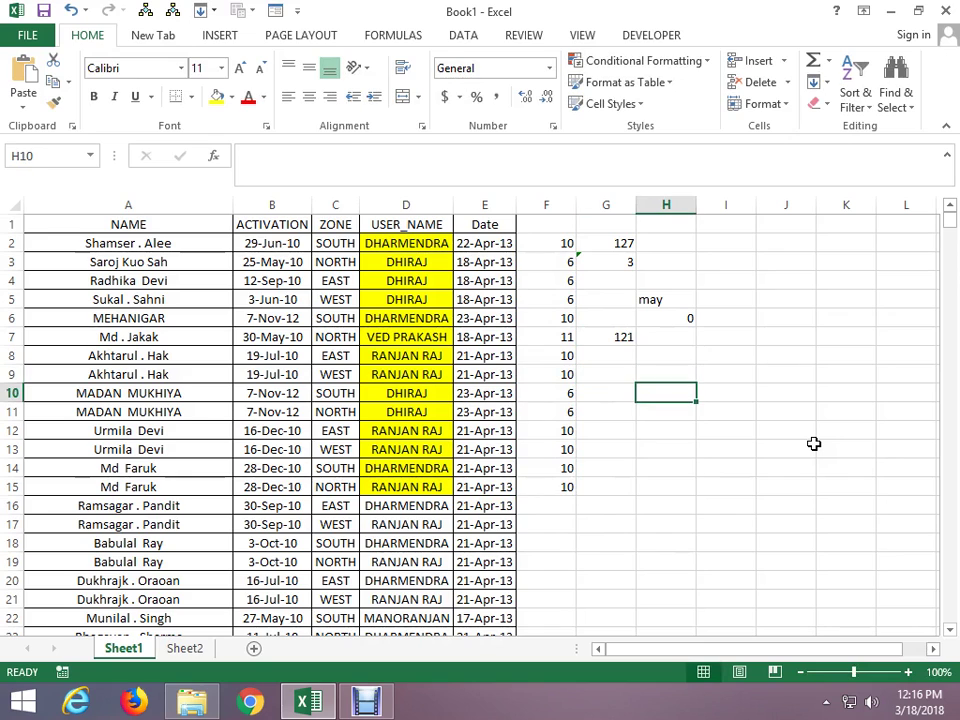
# Enter =LEN(F2:F15) in H10 over the name-length cells
pyautogui.write('=s')
pyautogui.press('BackSpace')
pyautogui.write('len(')
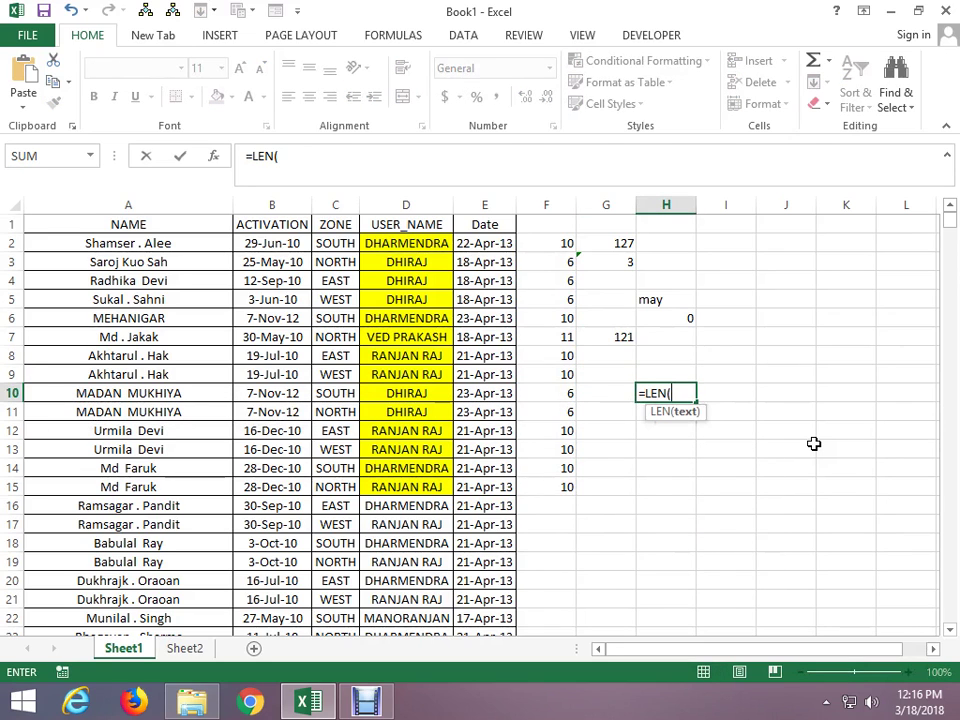
pyautogui.press('Left')
pyautogui.press('Left')
pyautogui.press('Up')
pyautogui.press('Up')
pyautogui.press('Up')
pyautogui.hotkey('ctrl', 'shift', 'Down')
pyautogui.press('Return')
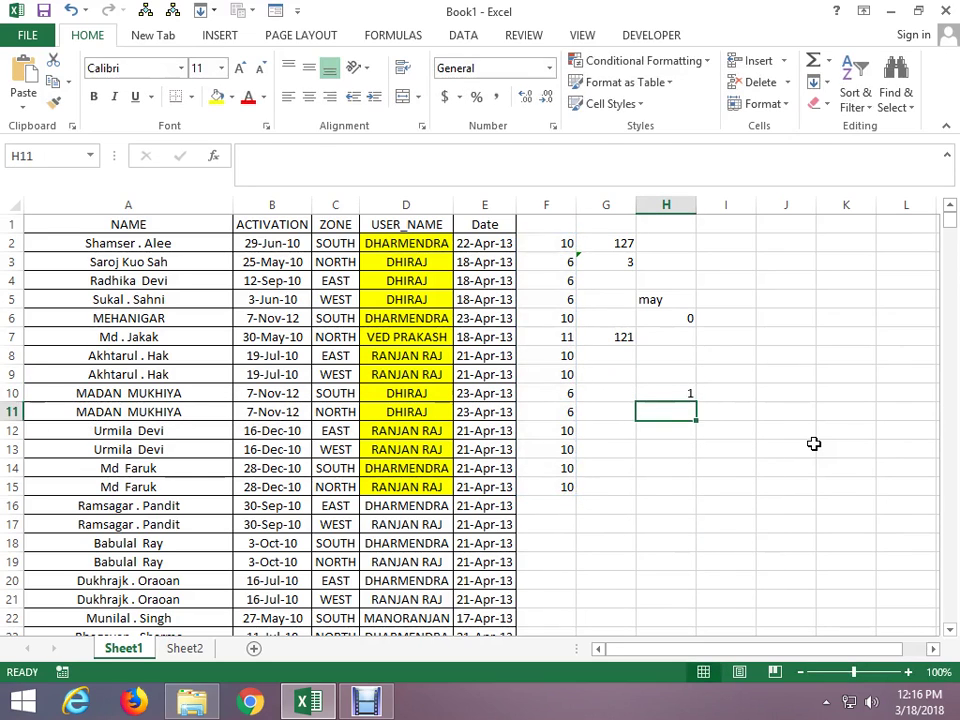
# Wrap H10 in SUM and confirm {=SUM(LEN(F2:F15))} as an array formula, returning 23
pyautogui.press('Up')
pyautogui.press('F2')
pyautogui.press('Home')
pyautogui.press('Right')
pyautogui.write('sum')
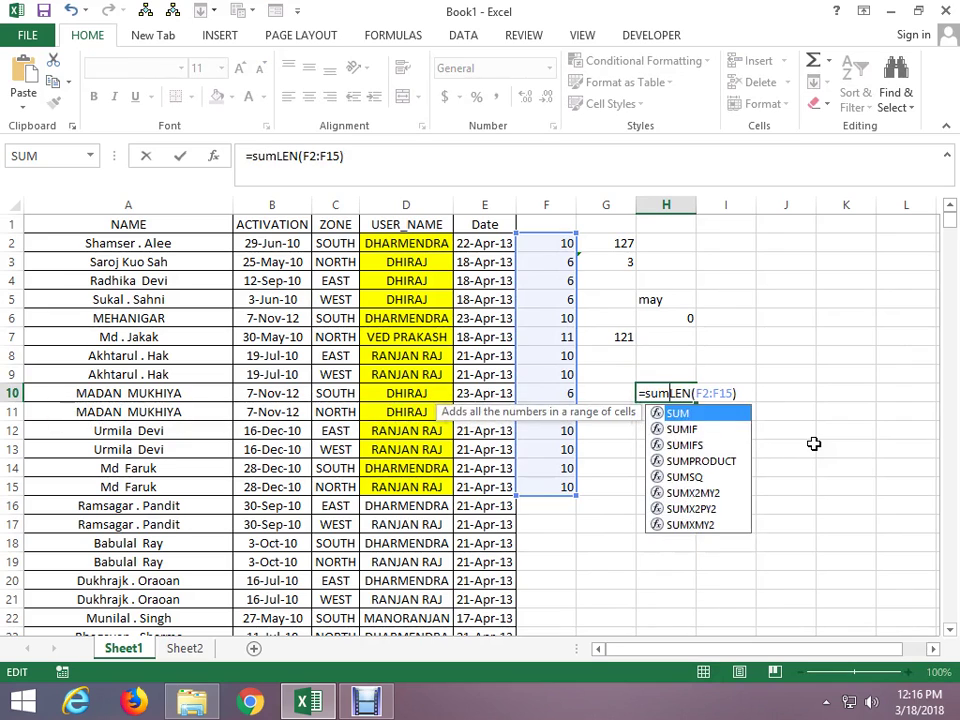
pyautogui.write('(')
pyautogui.press('Return')
pyautogui.press('Up')
pyautogui.press('F2')
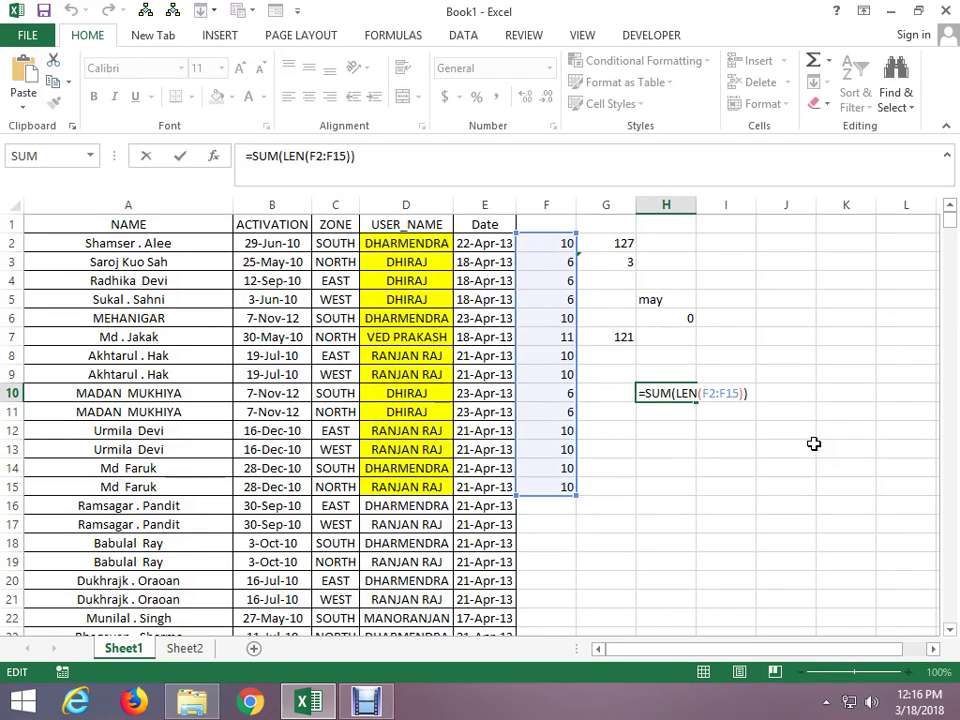
pyautogui.hotkey('ctrl', 'shift', 'Return')
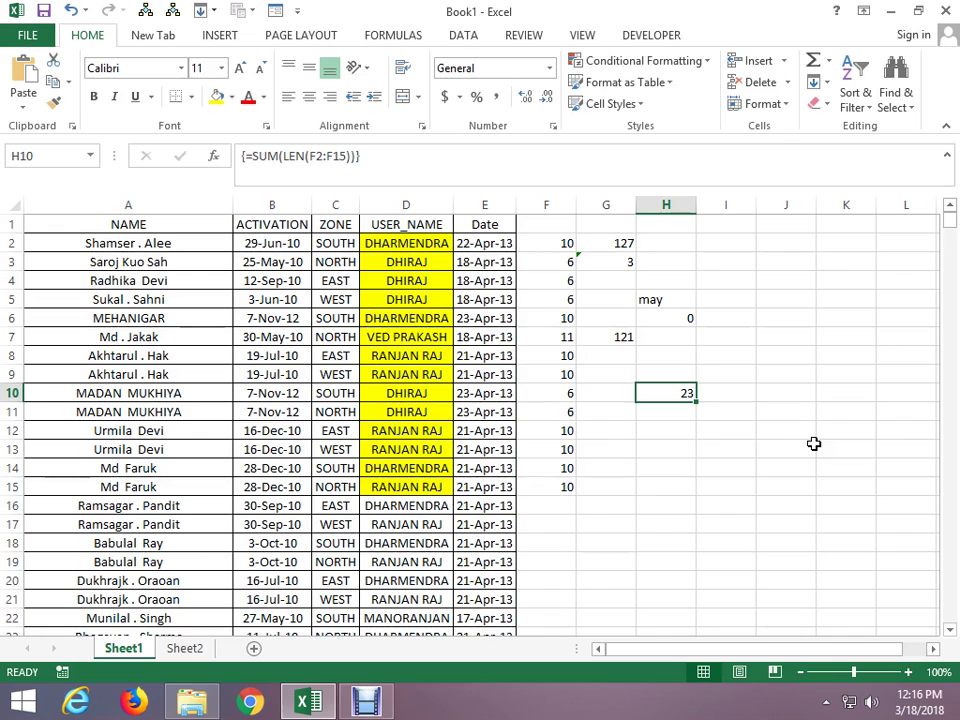
pyautogui.press('Down')
pyautogui.press('Down')
# Enter a LEN formula over the user names D2:D15 in H12
pyautogui.write('=len')
pyautogui.press('Tab')
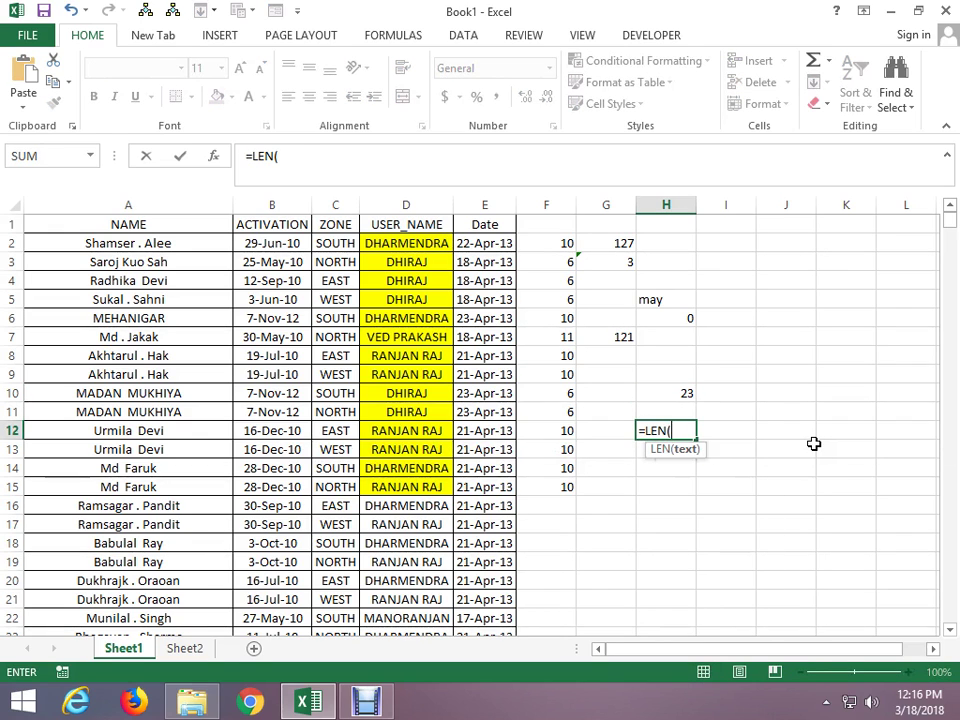
pyautogui.press('Left')
pyautogui.press('Left')
pyautogui.press('Left')
pyautogui.press('Left')
pyautogui.press('Up')
pyautogui.press('Up')
pyautogui.press('Up')
pyautogui.press('Up')
pyautogui.press('Up')
pyautogui.press('Up')
pyautogui.press('Up')
pyautogui.press('Up')
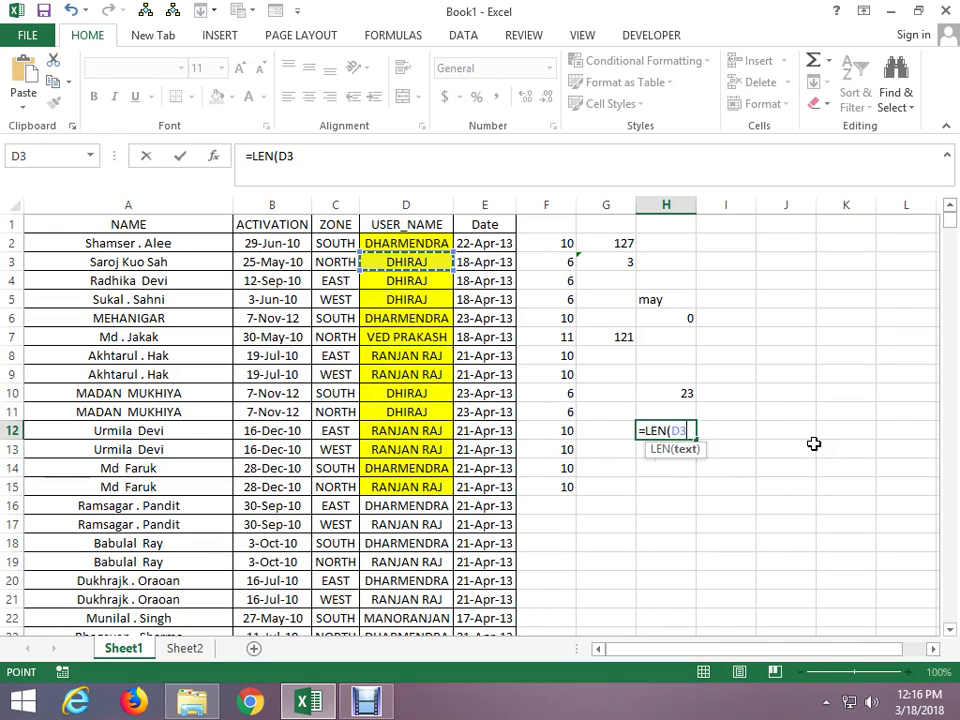
pyautogui.press('Up')
pyautogui.hotkey('shift', 'Down')
pyautogui.hotkey('shift', 'Down')
pyautogui.hotkey('shift', 'Down')
pyautogui.hotkey('shift', 'Down')
pyautogui.hotkey('shift', 'Down')
pyautogui.hotkey('shift', 'Down')
pyautogui.hotkey('shift', 'Down')
pyautogui.hotkey('shift', 'Down')
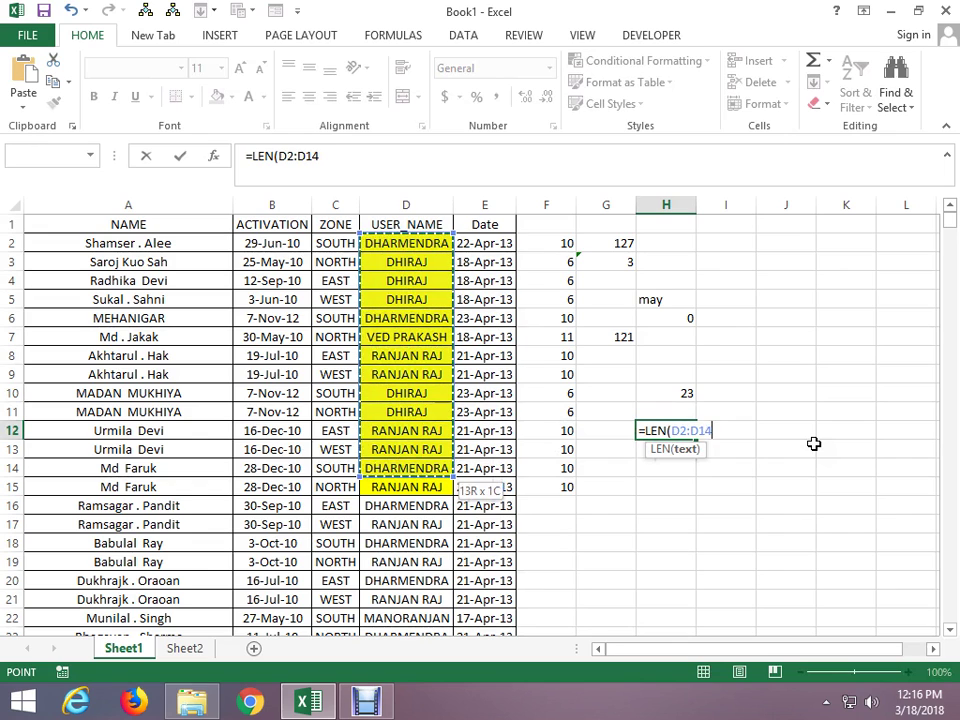
pyautogui.hotkey('shift', 'Down')
pyautogui.hotkey('ctrl', 'Return')
pyautogui.press('Return')
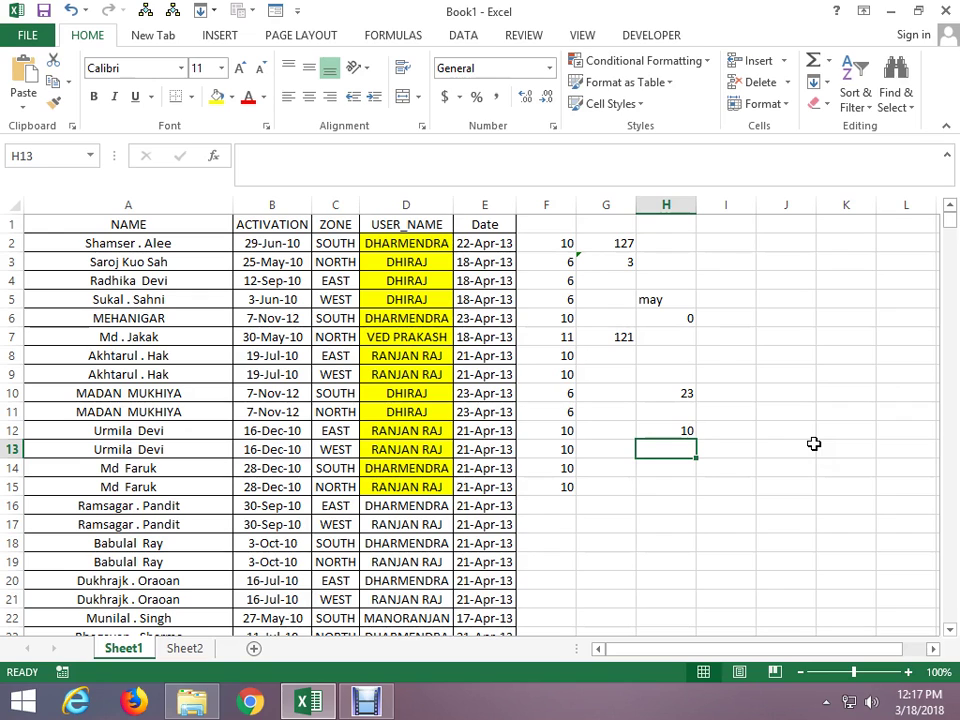
# Collapse the ribbon with Ctrl+F1, select G20 and G16, then switch to File Explorer's This PC
pyautogui.hotkey('ctrl', 'F1')
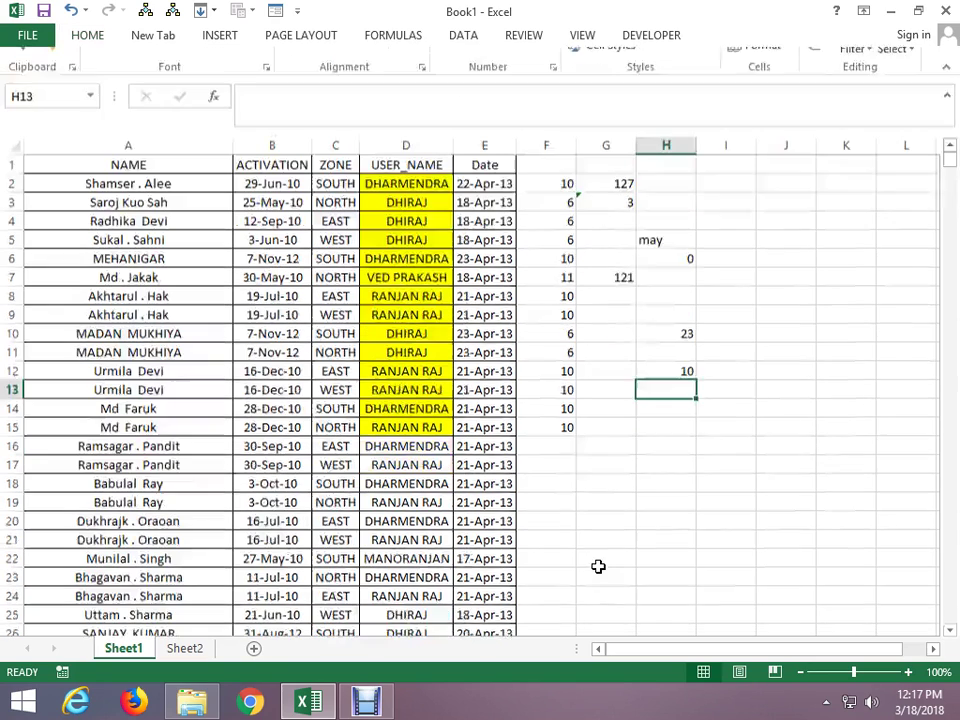
pyautogui.click(592, 496)
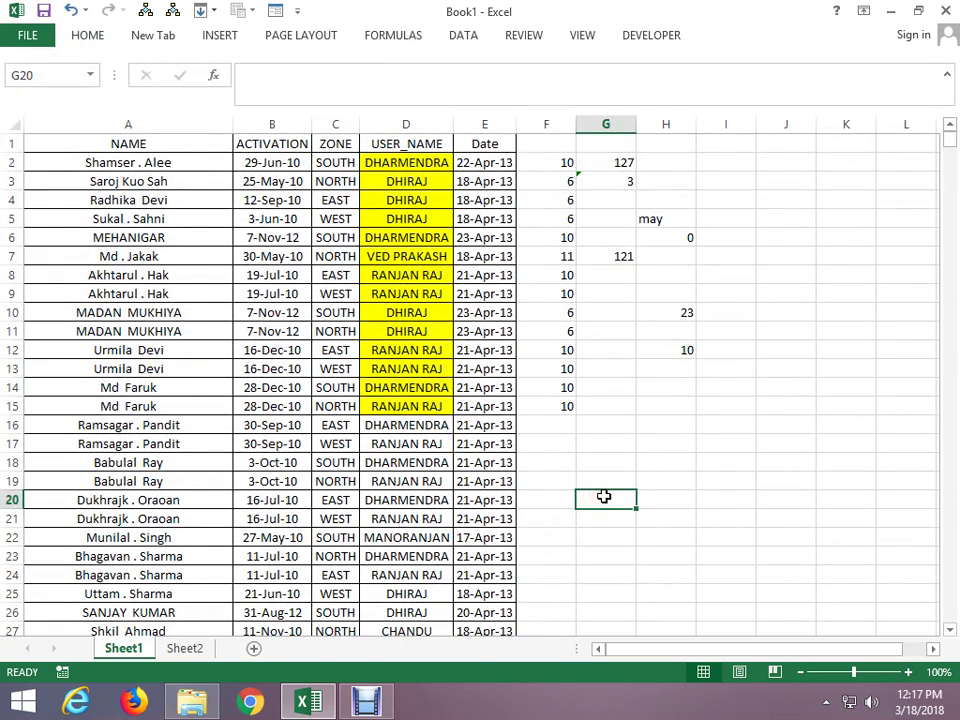
pyautogui.click(610, 433)
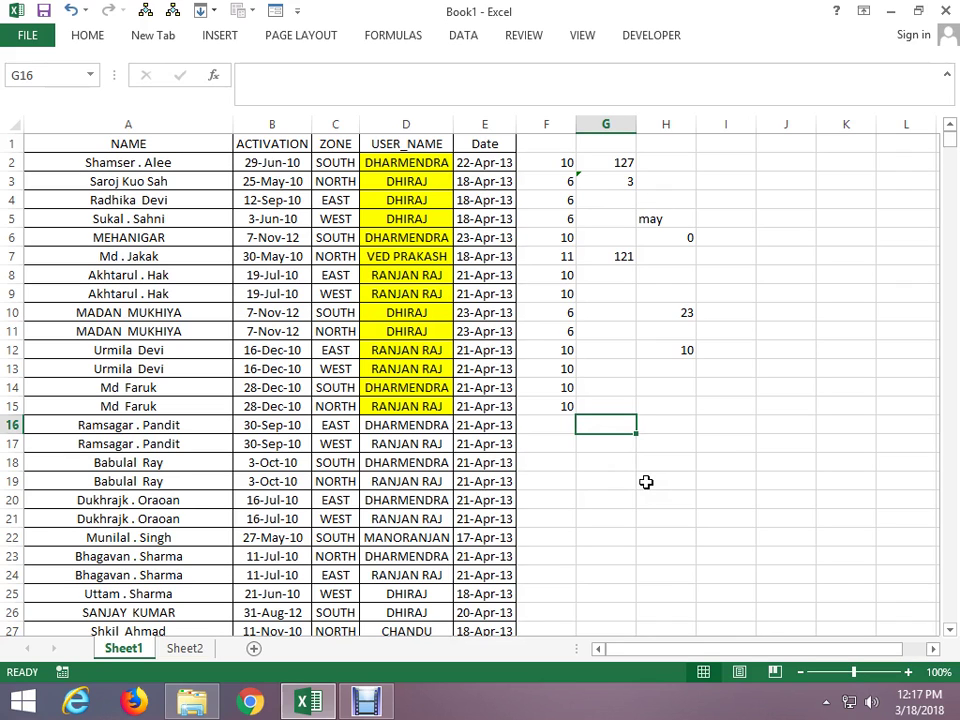
pyautogui.hotkey('alt', 'Tab')
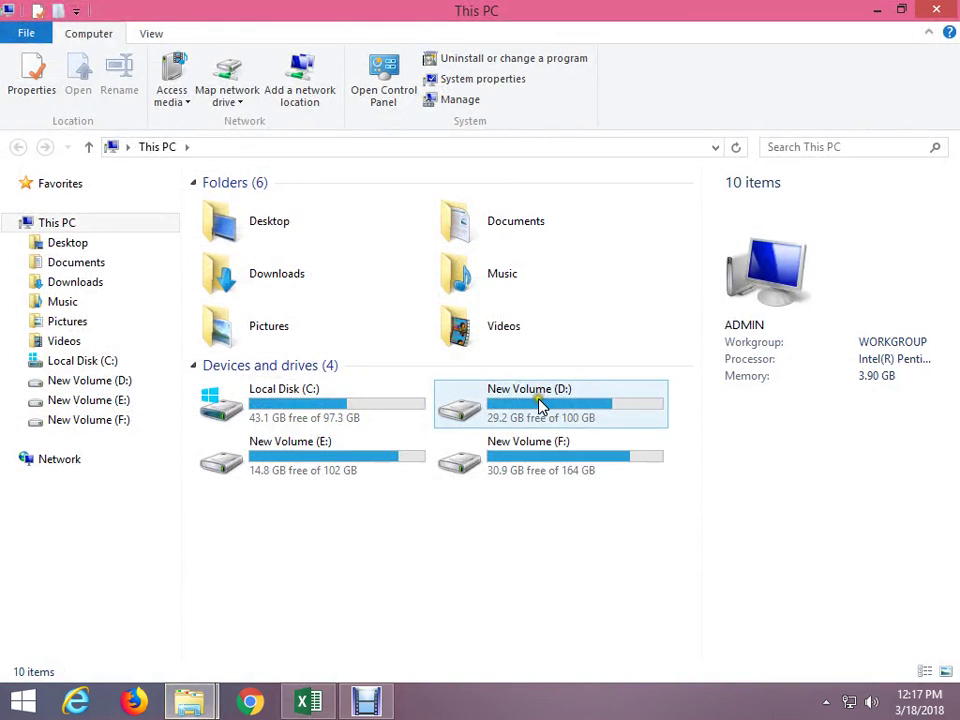
# Peek into drive D:, then open drive F: and its CLASS FILE tEACHING bY mEE folder
pyautogui.doubleClick(536, 403)
pyautogui.press('BackSpace')
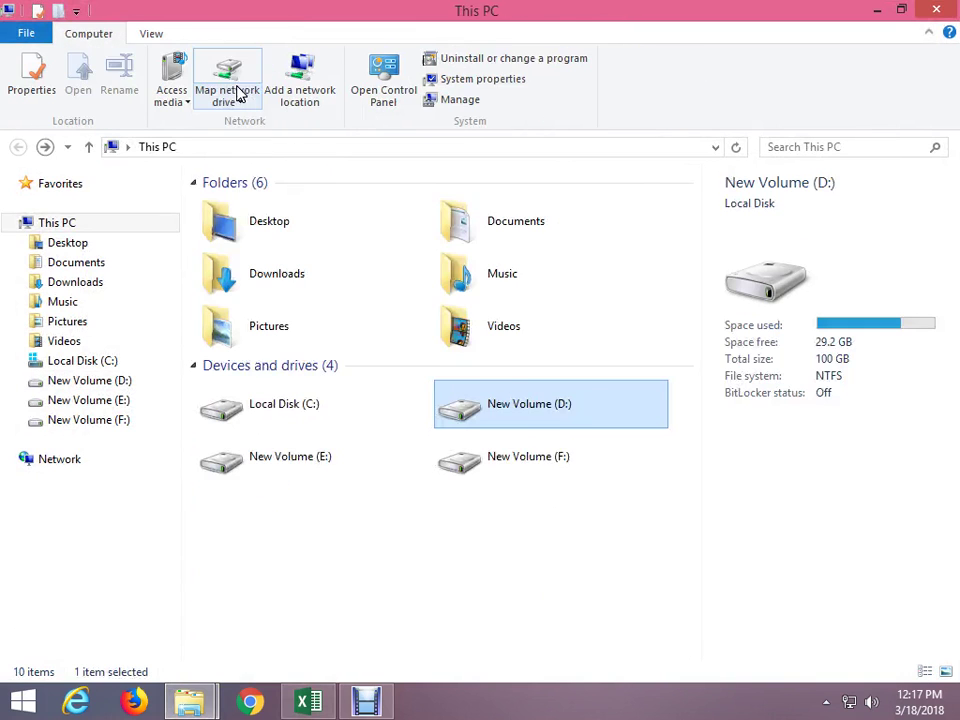
pyautogui.doubleClick(592, 470)
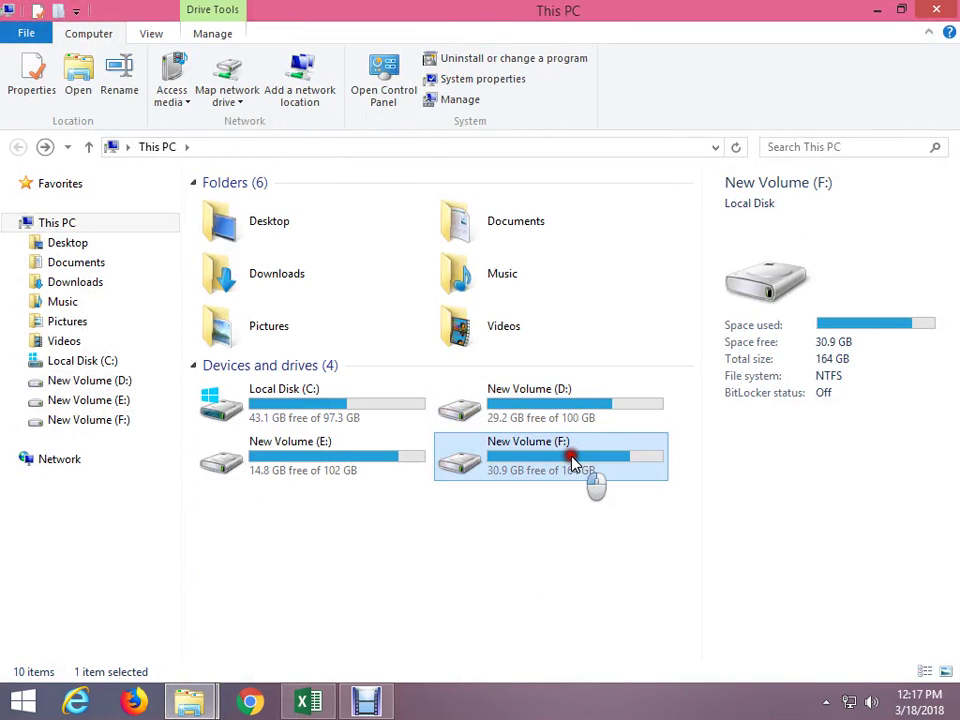
pyautogui.press('Up')
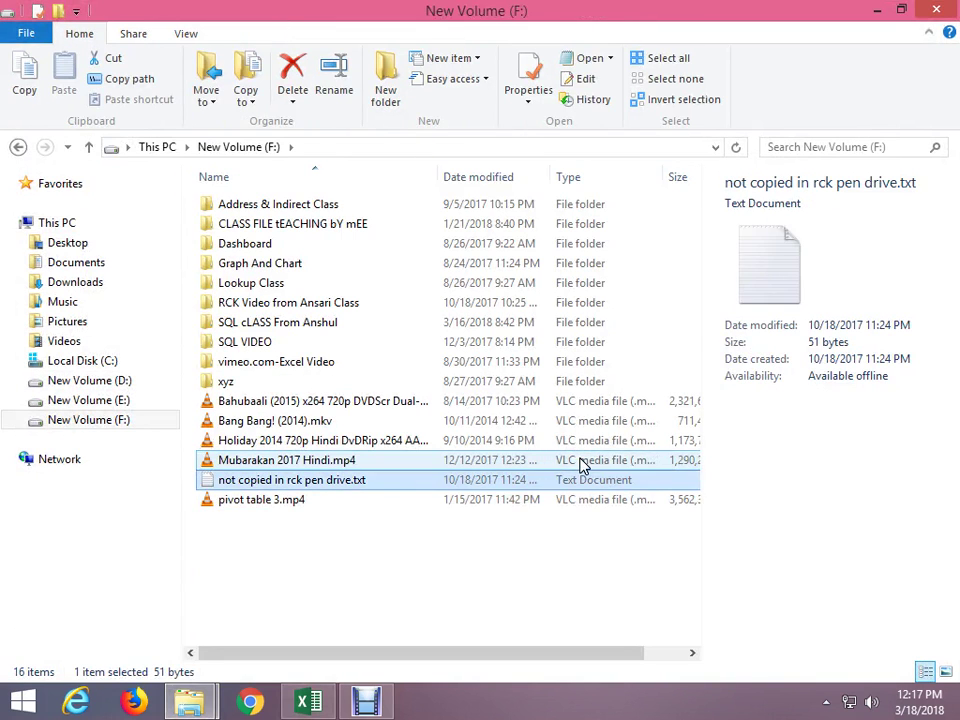
pyautogui.press('Up')
pyautogui.press('Up')
pyautogui.press('Up')
pyautogui.press('Up')
pyautogui.press('Return')
# Open the EXCEL CLASS with Guddu folder
pyautogui.press('Down')
pyautogui.press('Down')
pyautogui.press('Down')
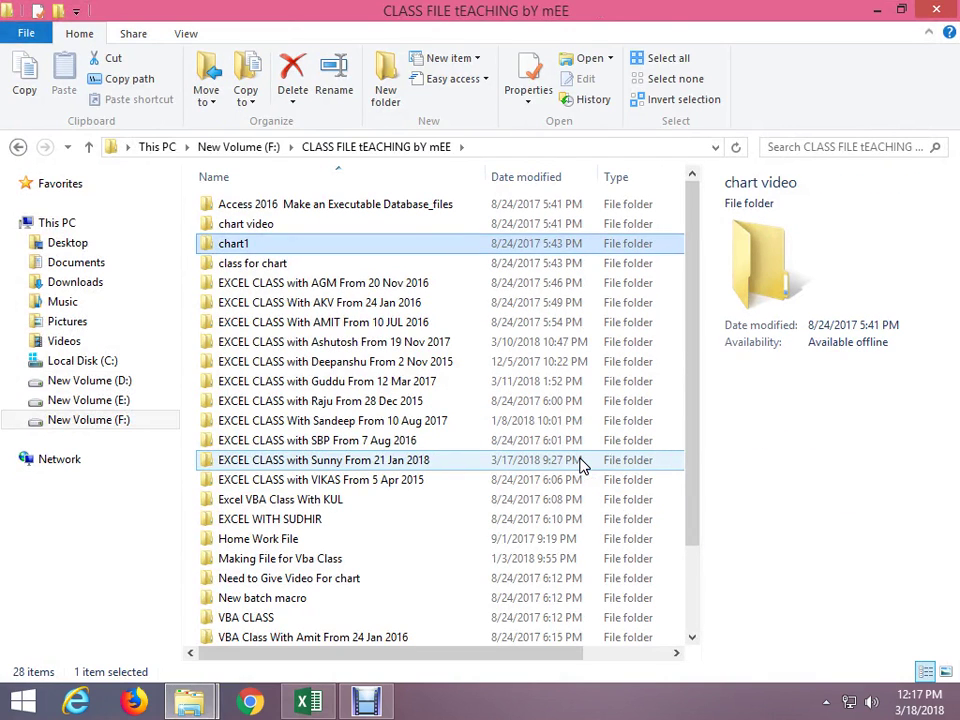
pyautogui.press('Down')
pyautogui.press('Down')
pyautogui.press('Down')
pyautogui.press('Down')
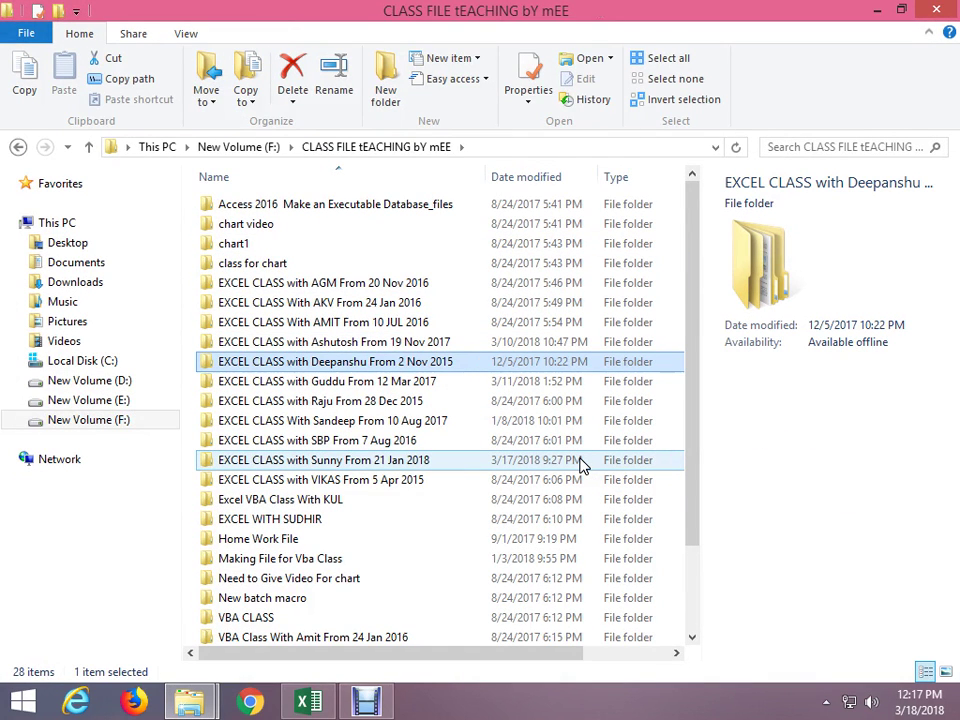
pyautogui.press('Down')
pyautogui.press('Down')
pyautogui.press('Down')
pyautogui.press('Down')
pyautogui.press('Up')
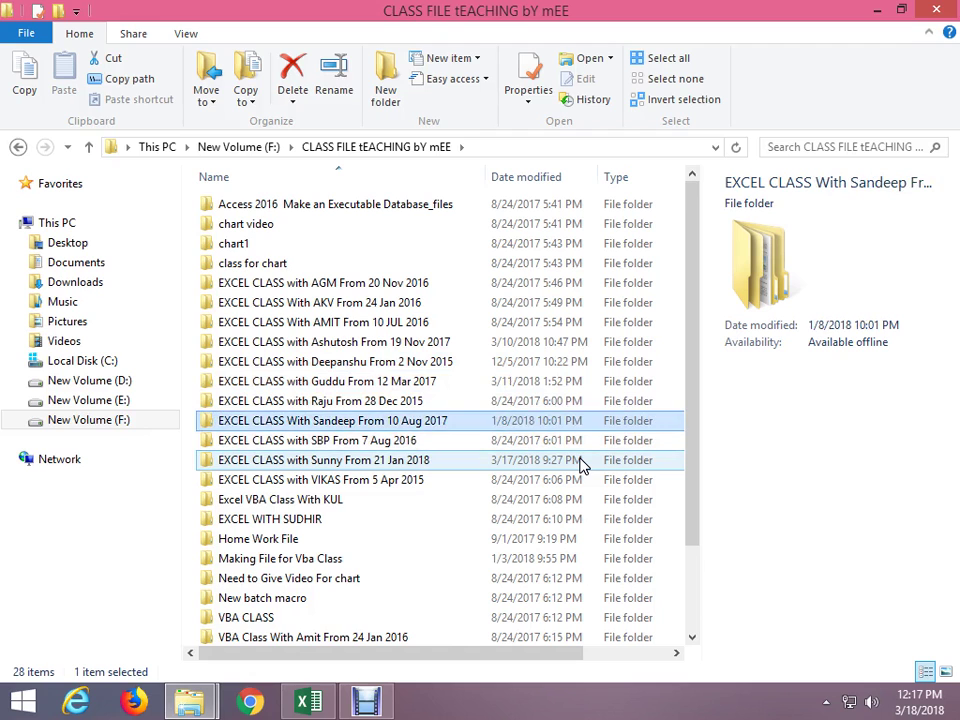
pyautogui.press('Up')
pyautogui.press('Up')
pyautogui.press('Up')
# Open the 37 Excel Class 11 Mar 2018 folder after briefly entering practice on 4 JUn 2017
pyautogui.press('Down')
pyautogui.press('Down')
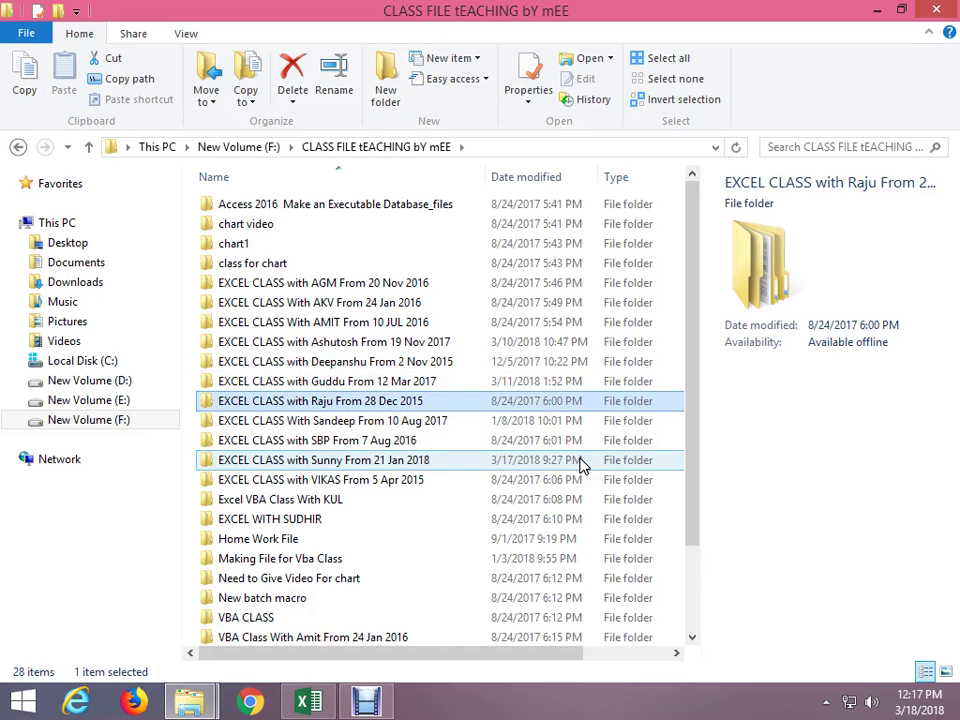
pyautogui.press('Up')
pyautogui.press('Return')
pyautogui.press('End')
pyautogui.press('Up')
pyautogui.press('Down')
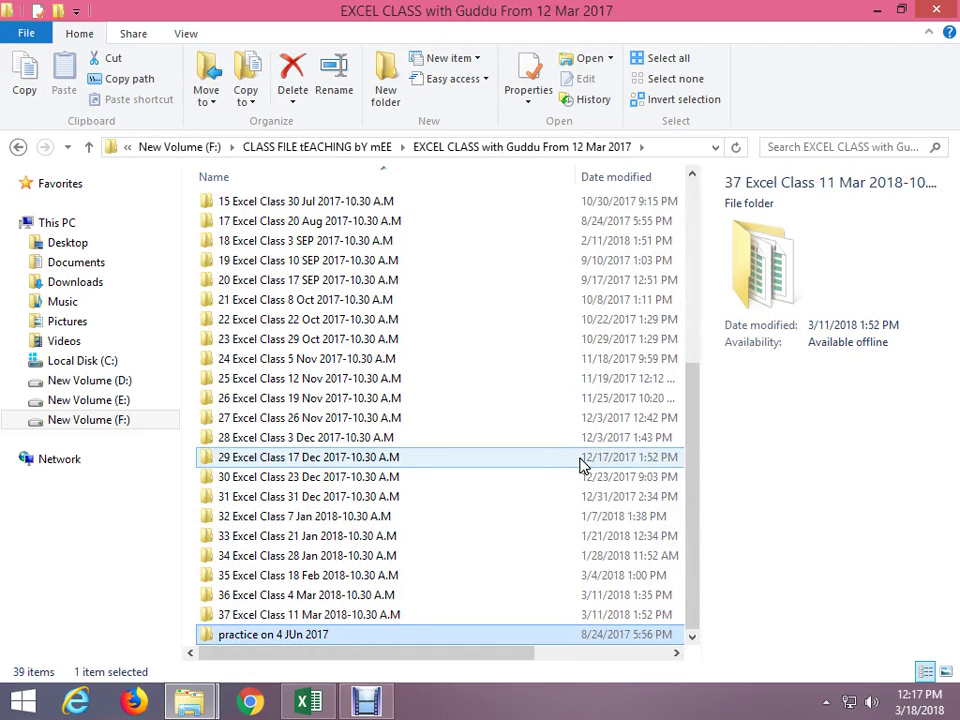
pyautogui.press('Return')
pyautogui.press('BackSpace')
pyautogui.press('Up')
pyautogui.press('Return')
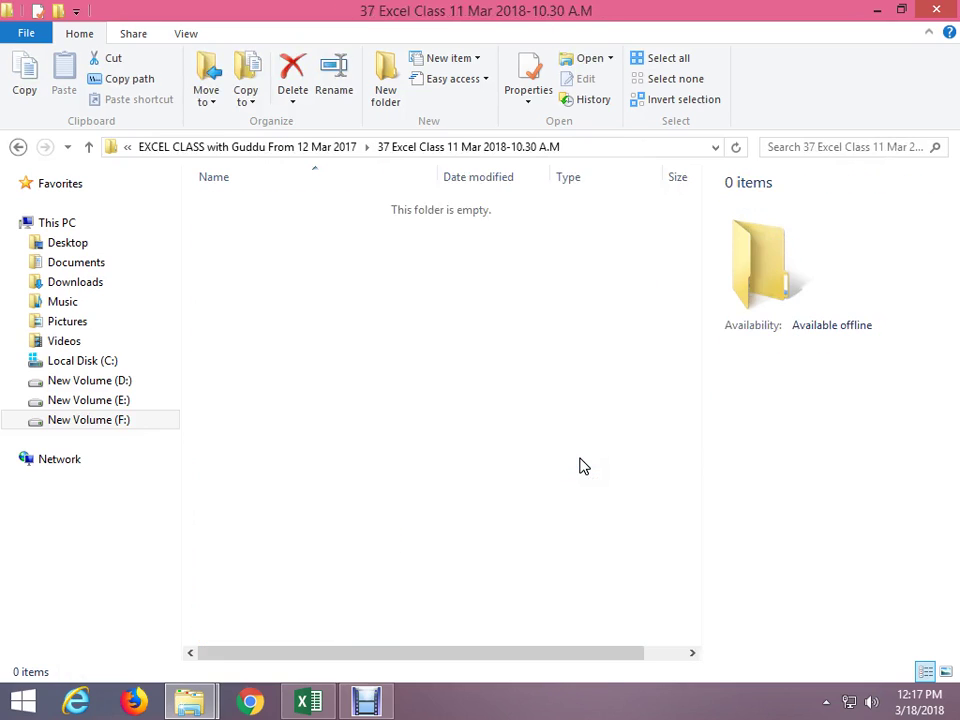
pyautogui.press('Down')
pyautogui.press('Down')
pyautogui.press('Down')
pyautogui.press('Down')
pyautogui.press('Up')
pyautogui.press('Up')
# Open Array - Class.xlsx and cycle through its sheets to Array-25
pyautogui.press('Return')
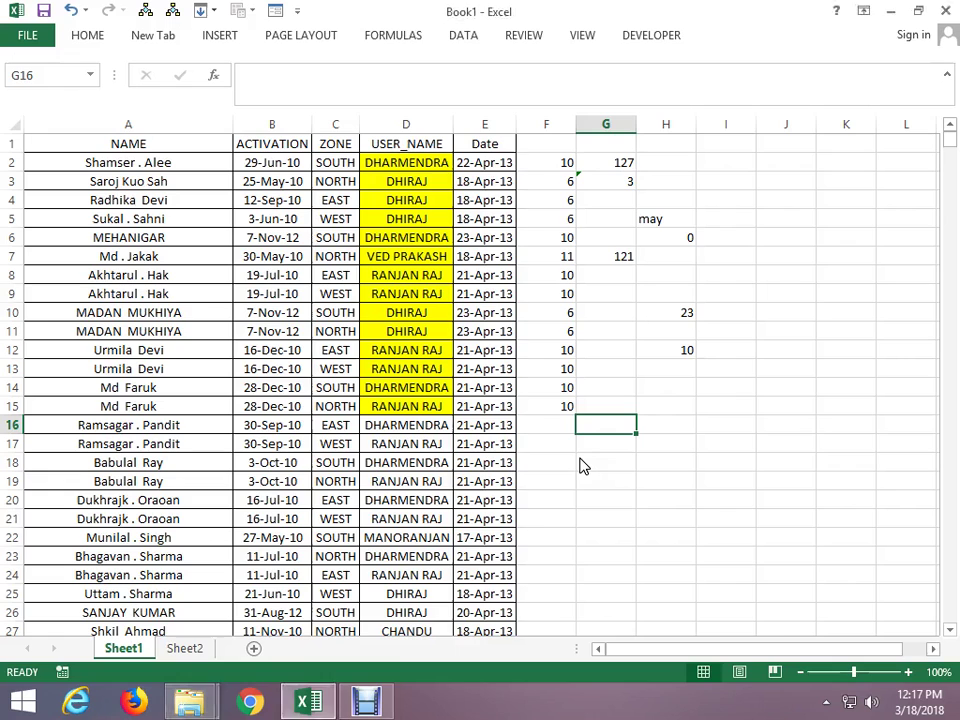
pyautogui.hotkey('ctrl', 'pageup')
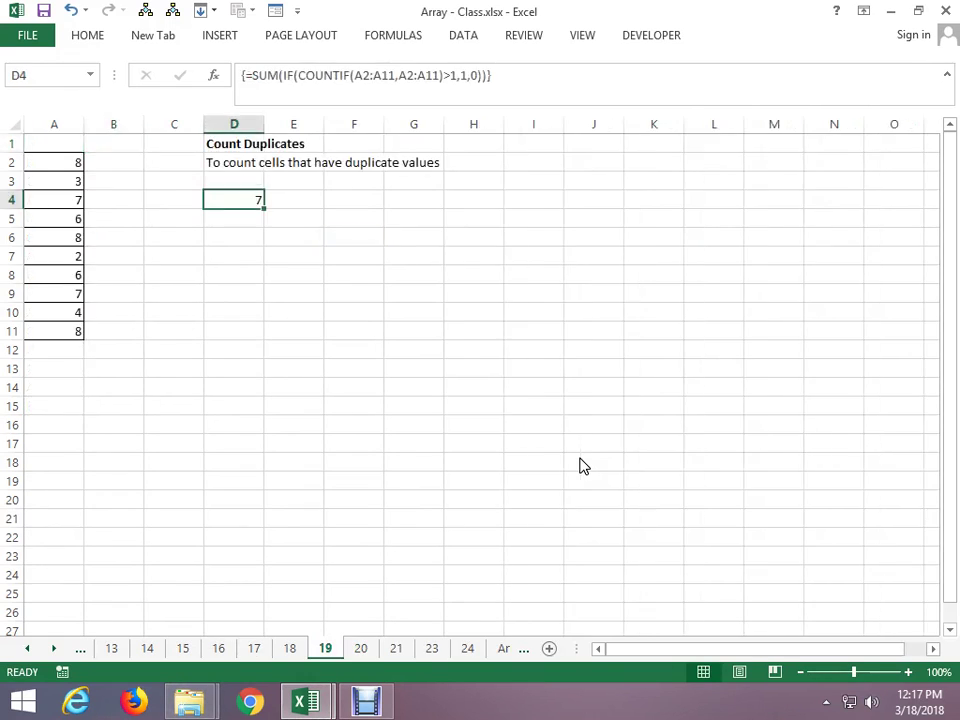
pyautogui.hotkey('ctrl', 'pageup')
pyautogui.hotkey('ctrl', 'pageup')
pyautogui.hotkey('ctrl', 'pageup')
pyautogui.hotkey('ctrl', 'pageup')
pyautogui.hotkey('ctrl', 'pageup')
pyautogui.hotkey('ctrl', 'pageup')
pyautogui.hotkey('ctrl', 'pageup')
pyautogui.hotkey('ctrl', 'pageup')
pyautogui.hotkey('ctrl', 'pageup')
pyautogui.hotkey('ctrl', 'pageup')
pyautogui.hotkey('ctrl', 'pageup')
pyautogui.hotkey('ctrl', 'pageup')
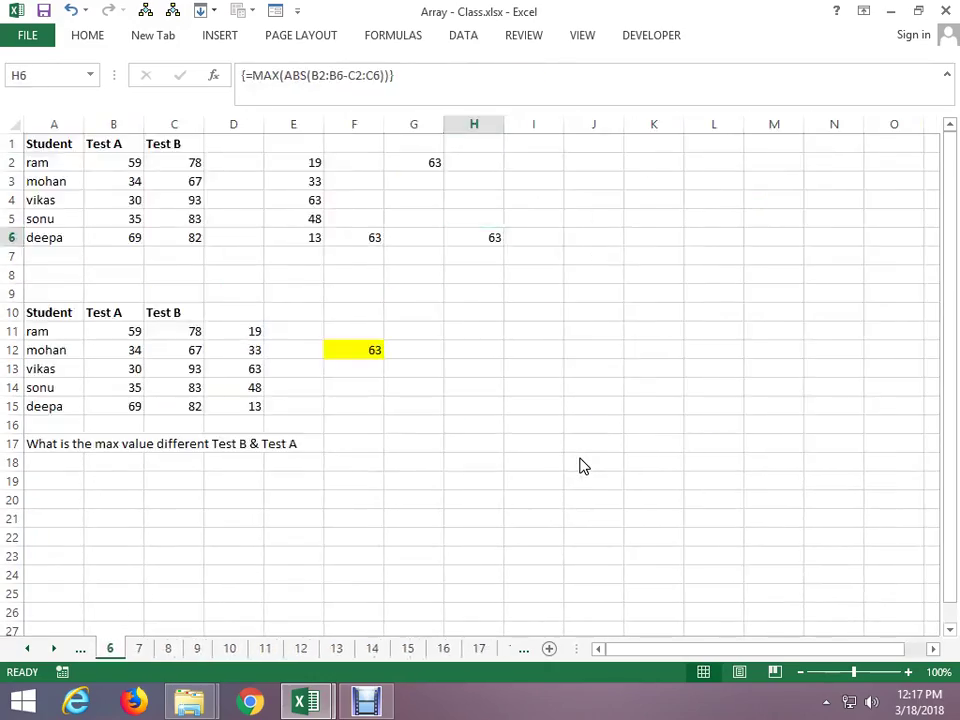
pyautogui.hotkey('ctrl', 'pageup')
pyautogui.hotkey('ctrl', 'pageup')
pyautogui.hotkey('ctrl', 'pageup')
pyautogui.hotkey('ctrl', 'pageup')
pyautogui.hotkey('ctrl', 'pageup')
pyautogui.hotkey('ctrl', 'pagedown')
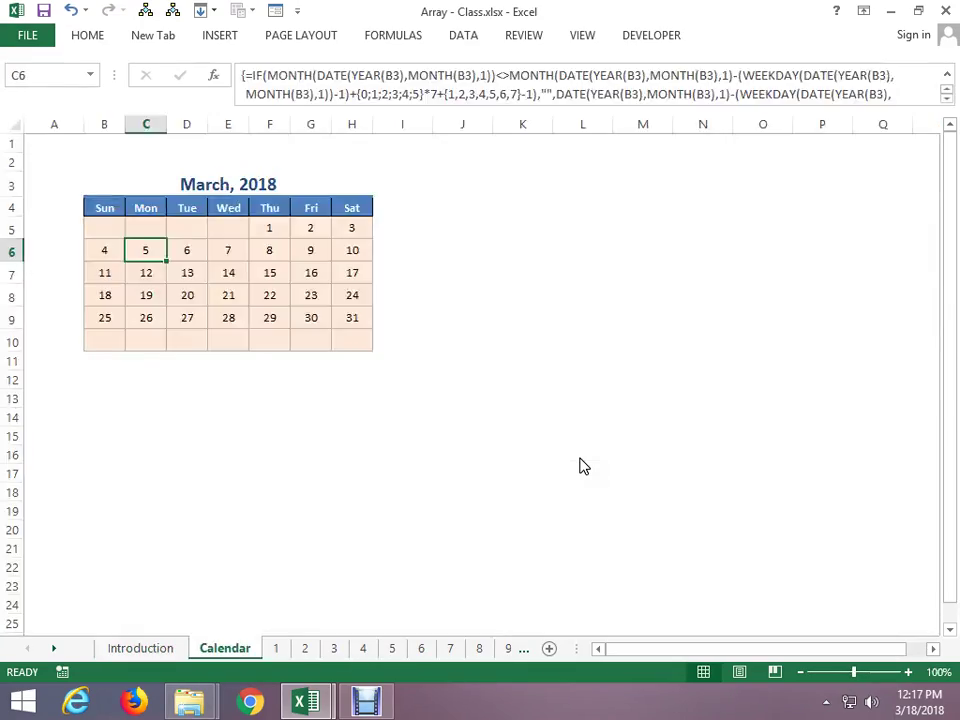
pyautogui.hotkey('ctrl', 'pagedown')
pyautogui.hotkey('ctrl', 'pagedown')
pyautogui.hotkey('ctrl', 'pagedown')
pyautogui.hotkey('ctrl', 'pagedown')
pyautogui.hotkey('ctrl', 'pagedown')
pyautogui.hotkey('ctrl', 'pagedown')
pyautogui.hotkey('ctrl', 'pagedown')
pyautogui.hotkey('ctrl', 'pagedown')
pyautogui.hotkey('ctrl', 'pagedown')
pyautogui.hotkey('ctrl', 'pagedown')
pyautogui.hotkey('ctrl', 'pagedown')
pyautogui.hotkey('ctrl', 'pagedown')
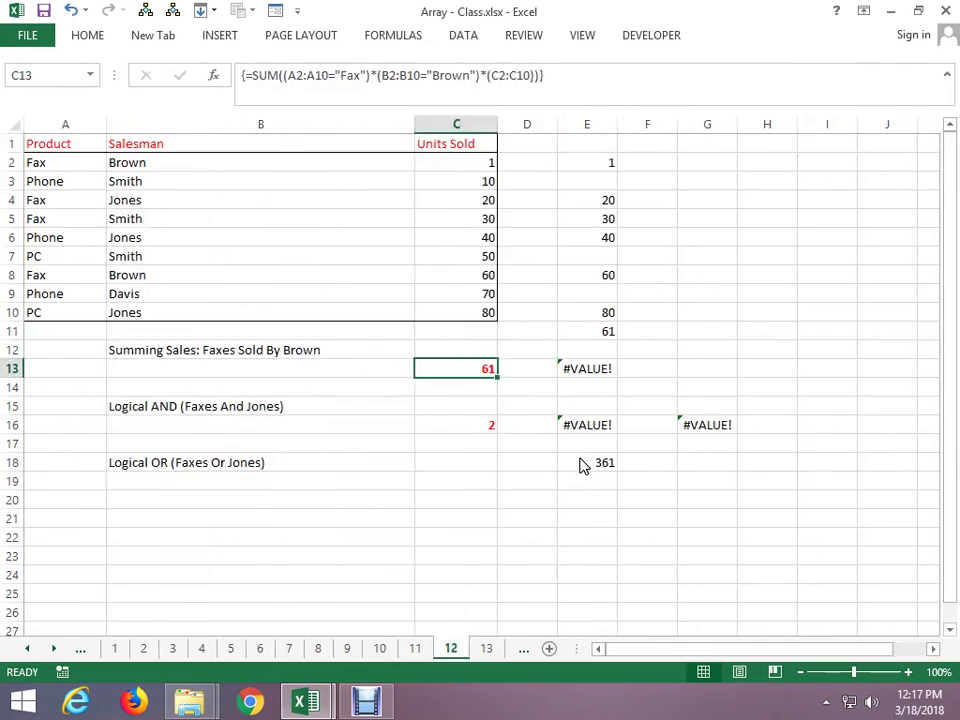
pyautogui.hotkey('ctrl', 'pagedown')
pyautogui.hotkey('ctrl', 'pagedown')
pyautogui.hotkey('ctrl', 'pagedown')
pyautogui.hotkey('ctrl', 'pagedown')
pyautogui.hotkey('ctrl', 'pagedown')
pyautogui.hotkey('ctrl', 'pagedown')
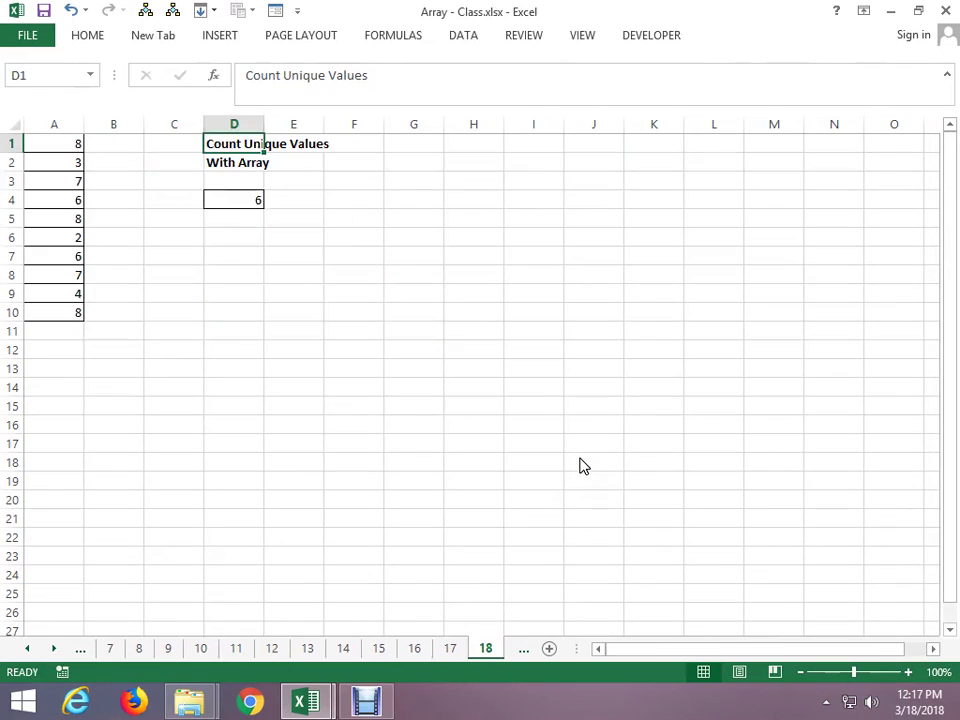
pyautogui.hotkey('ctrl', 'pagedown')
pyautogui.hotkey('ctrl', 'pagedown')
pyautogui.hotkey('ctrl', 'pagedown')
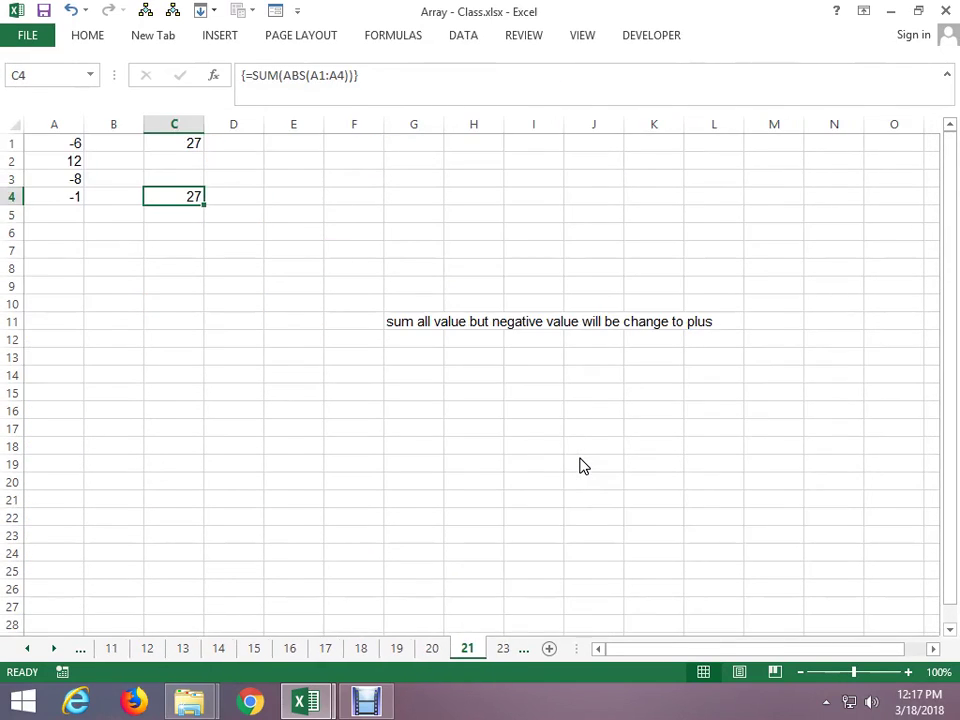
pyautogui.hotkey('ctrl', 'pagedown')
pyautogui.hotkey('ctrl', 'pagedown')
pyautogui.hotkey('ctrl', 'pagedown')
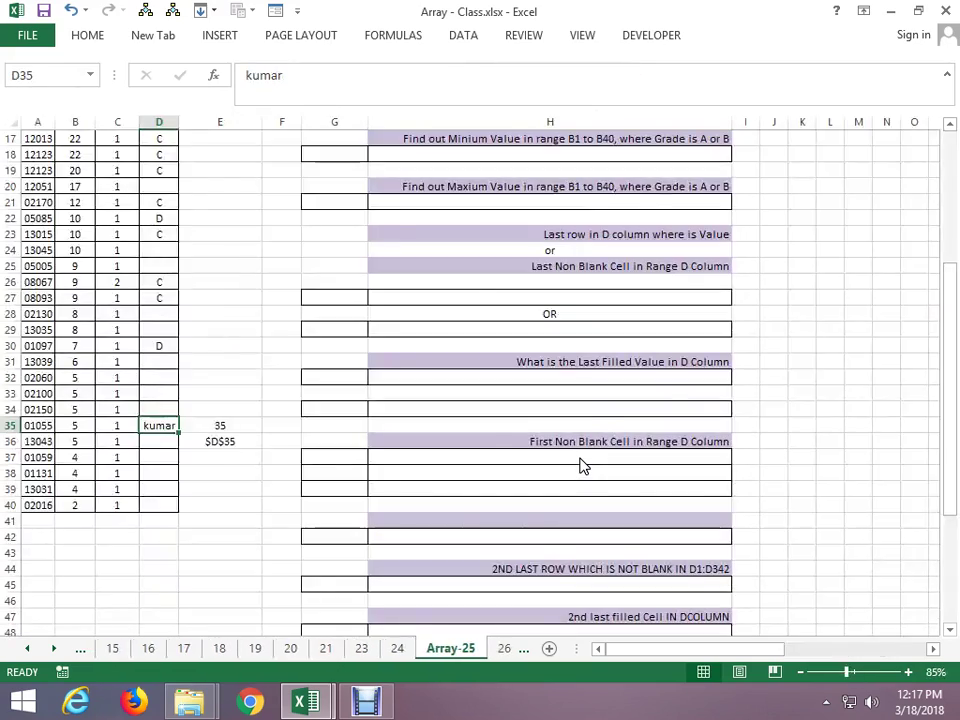
pyautogui.hotkey('ctrl', 'pagedown')
pyautogui.hotkey('ctrl', 'pageup')
# Move to the top of column D on Array-25, landing on D3
pyautogui.press('Up')
pyautogui.press('Up')
pyautogui.press('pageup')
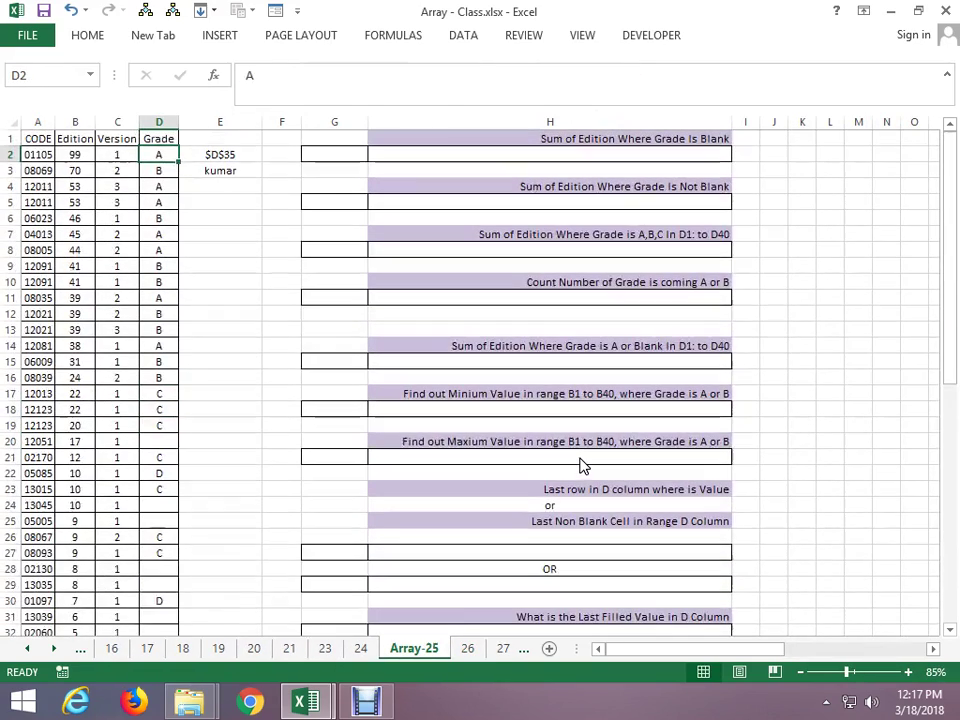
pyautogui.press('Up')
pyautogui.press('Down')
pyautogui.press('Down')
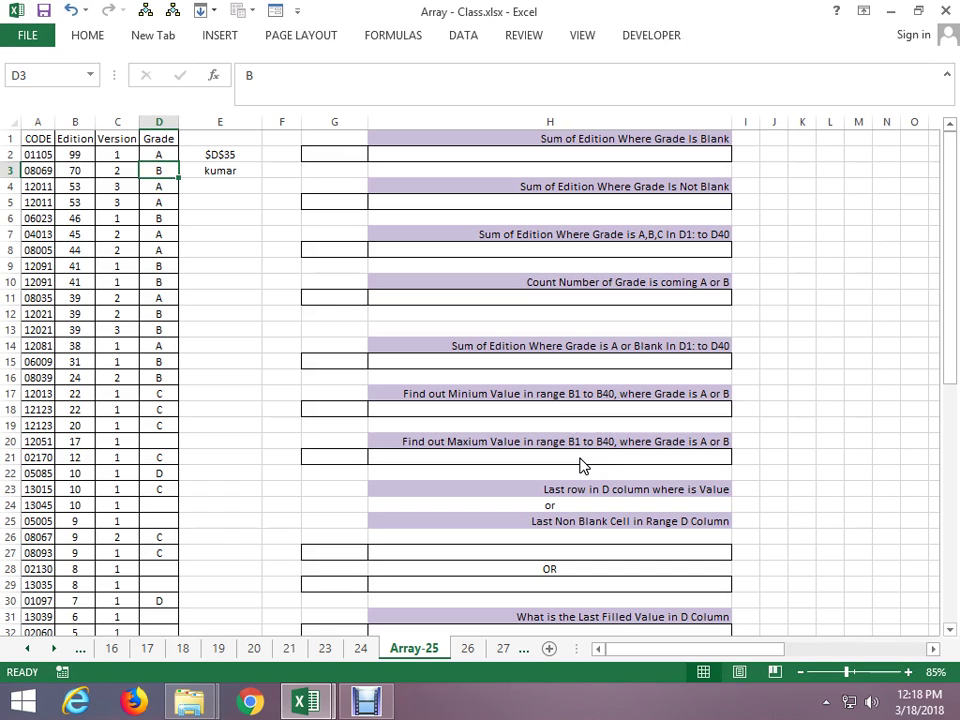
# Pause the screen recording, select the Grade heading in D1, and flip forward through later sheets
pyautogui.click(365, 700)
pyautogui.click(310, 638)
pyautogui.press('Up')
pyautogui.press('Up')
pyautogui.hotkey('ctrl', 'pagedown')
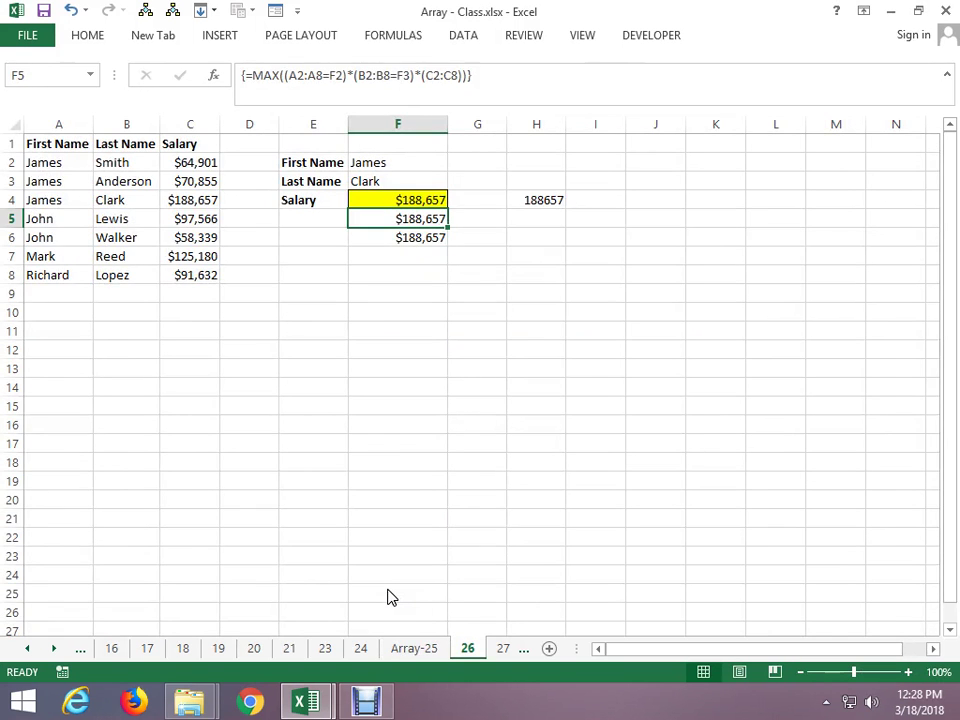
pyautogui.hotkey('ctrl', 'pagedown')
pyautogui.hotkey('ctrl', 'pagedown')
pyautogui.hotkey('ctrl', 'pagedown')
pyautogui.hotkey('ctrl', 'pagedown')
pyautogui.hotkey('ctrl', 'pagedown')
pyautogui.hotkey('ctrl', 'pagedown')
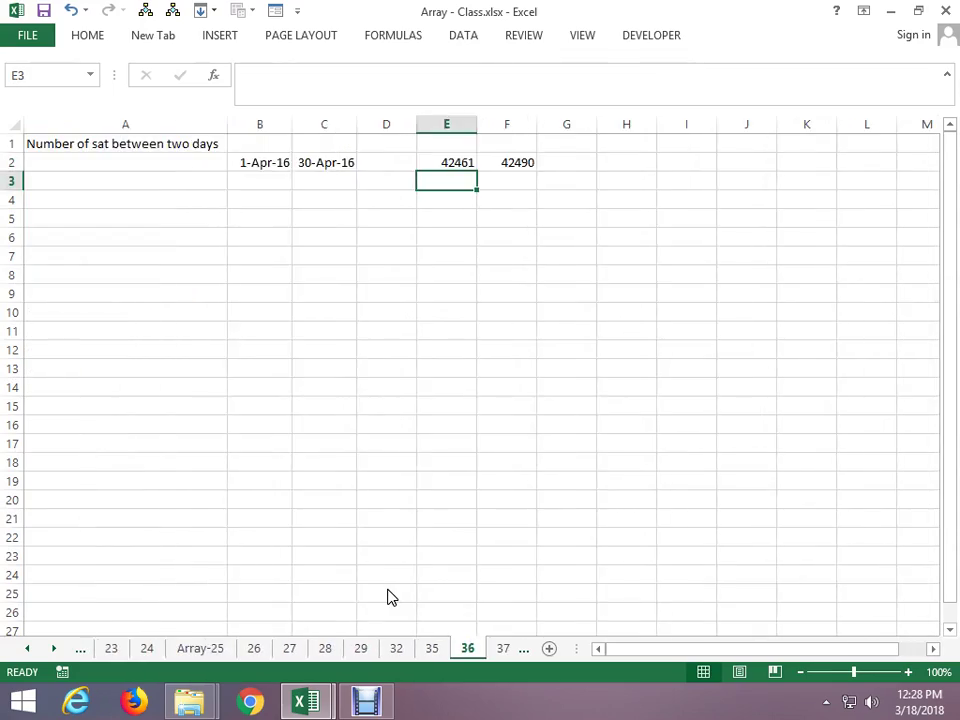
pyautogui.hotkey('ctrl', 'pagedown')
# Flip back to the Array-25 sheet and move right toward column P
pyautogui.hotkey('ctrl', 'pageup')
pyautogui.hotkey('ctrl', 'pageup')
pyautogui.hotkey('ctrl', 'pageup')
pyautogui.hotkey('ctrl', 'pageup')
pyautogui.hotkey('ctrl', 'pageup')
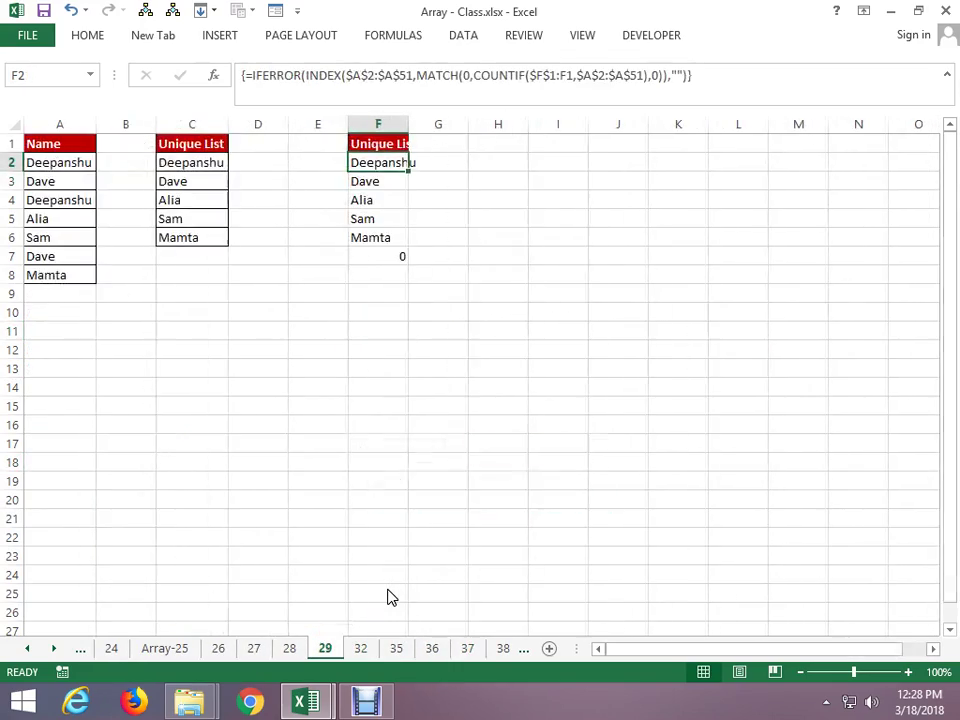
pyautogui.hotkey('ctrl', 'pageup')
pyautogui.hotkey('ctrl', 'pageup')
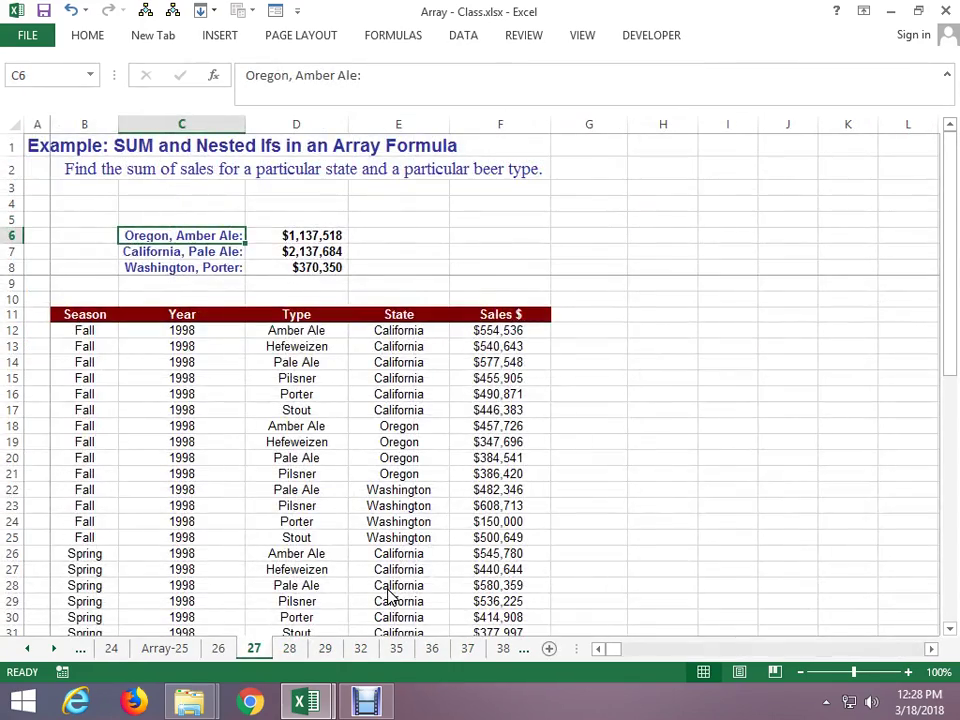
pyautogui.hotkey('ctrl', 'pagedown')
pyautogui.hotkey('ctrl', 'pagedown')
pyautogui.hotkey('ctrl', 'pagedown')
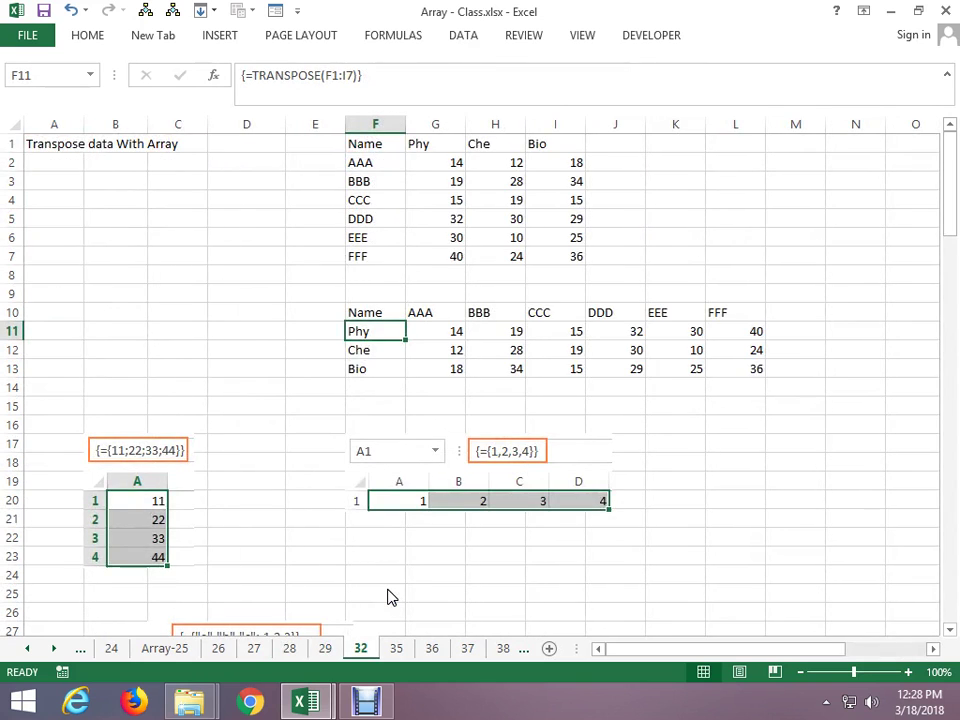
pyautogui.hotkey('ctrl', 'pageup')
pyautogui.hotkey('ctrl', 'pageup')
pyautogui.hotkey('ctrl', 'pageup')
pyautogui.hotkey('ctrl', 'pageup')
pyautogui.hotkey('ctrl', 'pageup')
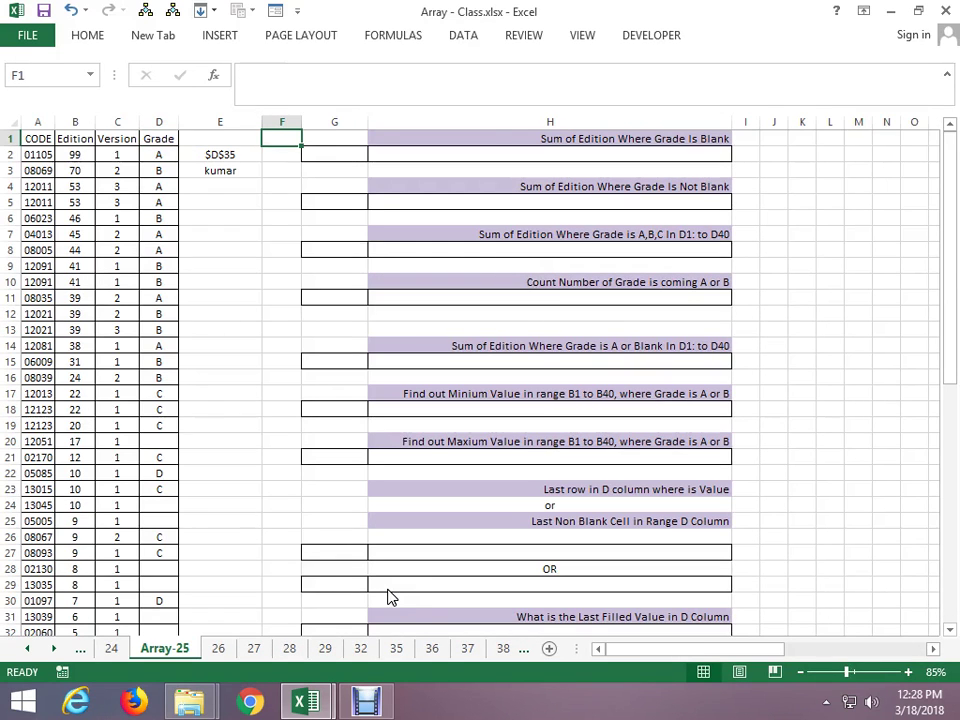
pyautogui.press('Right')
pyautogui.press('Right')
pyautogui.press('Right')
pyautogui.press('Right')
pyautogui.press('Right')
pyautogui.press('Right')
pyautogui.press('Right')
pyautogui.press('Right')
# Save the workbook one folder up with the '18 Mar 2018 -' prefix added to its name
pyautogui.press('Left')
pyautogui.press('Left')
pyautogui.press('Left')
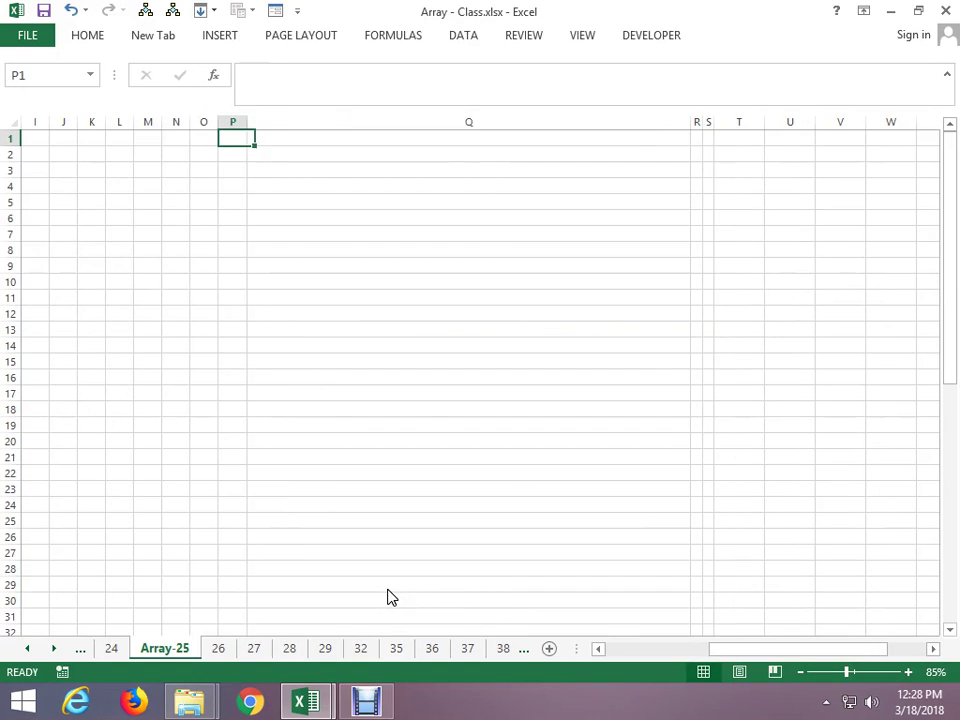
pyautogui.press('Right')
pyautogui.press('Down')
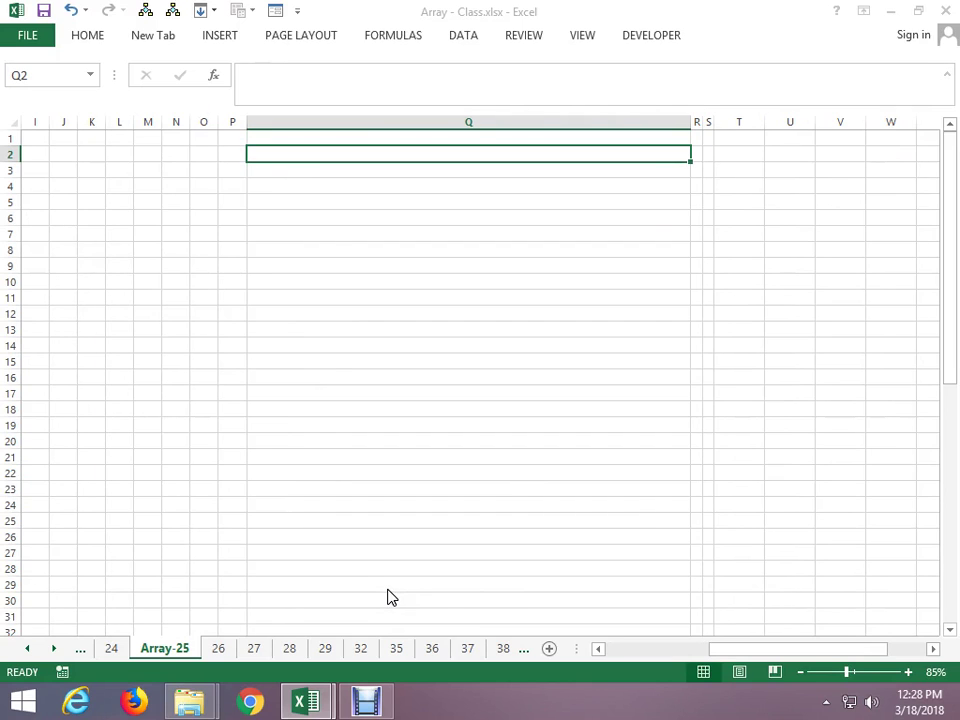
pyautogui.press('F12')
pyautogui.click(398, 171)
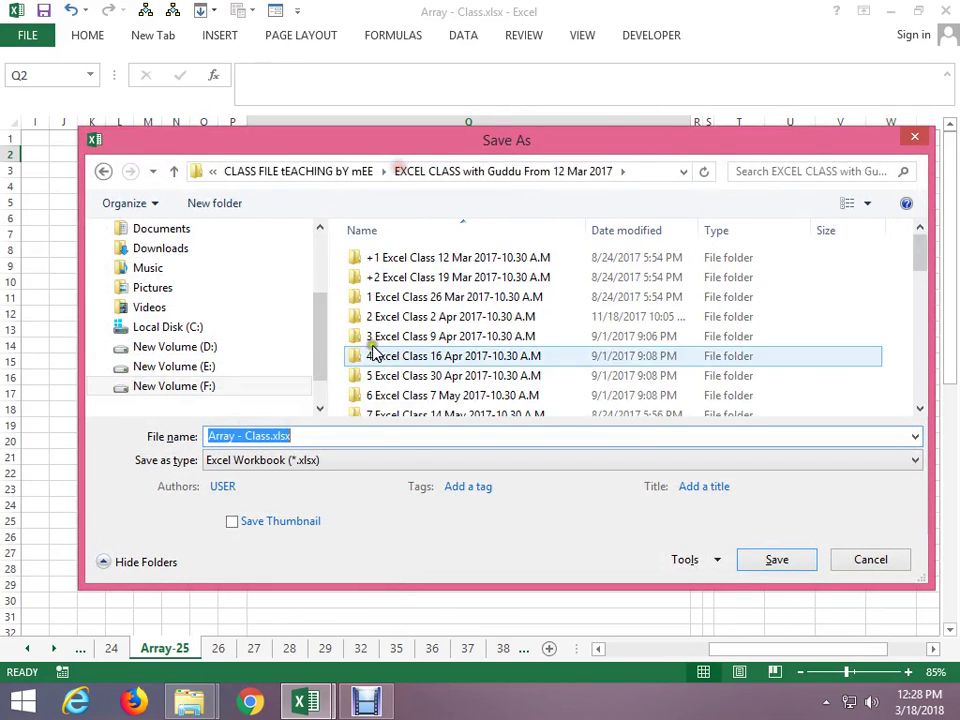
pyautogui.click(400, 434)
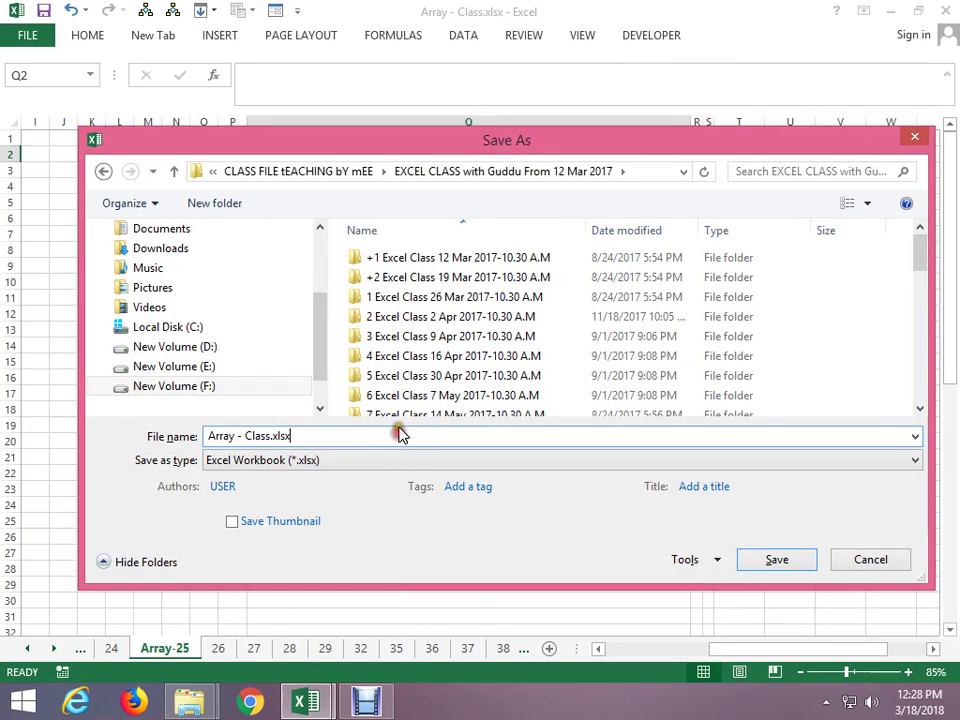
pyautogui.write('1')
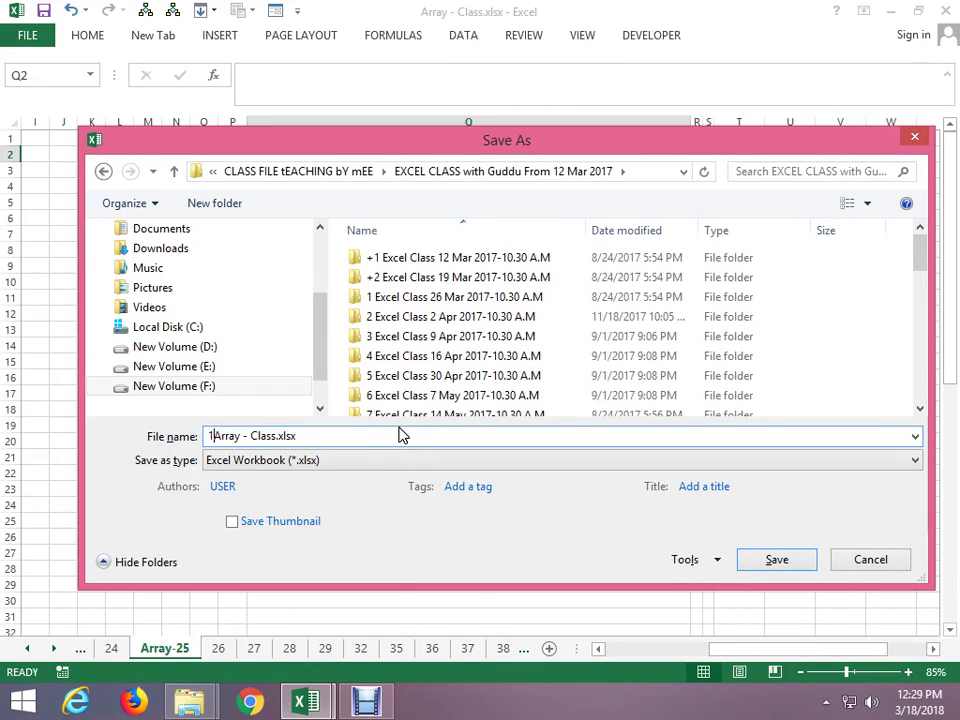
pyautogui.write('8 M')
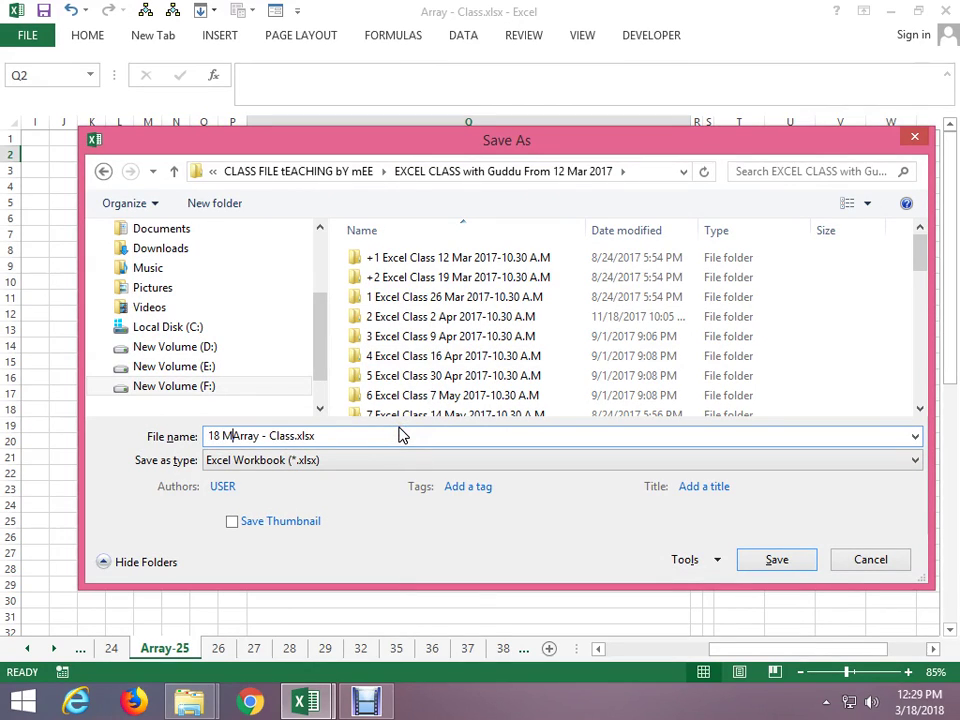
pyautogui.write('ar 2018 -')
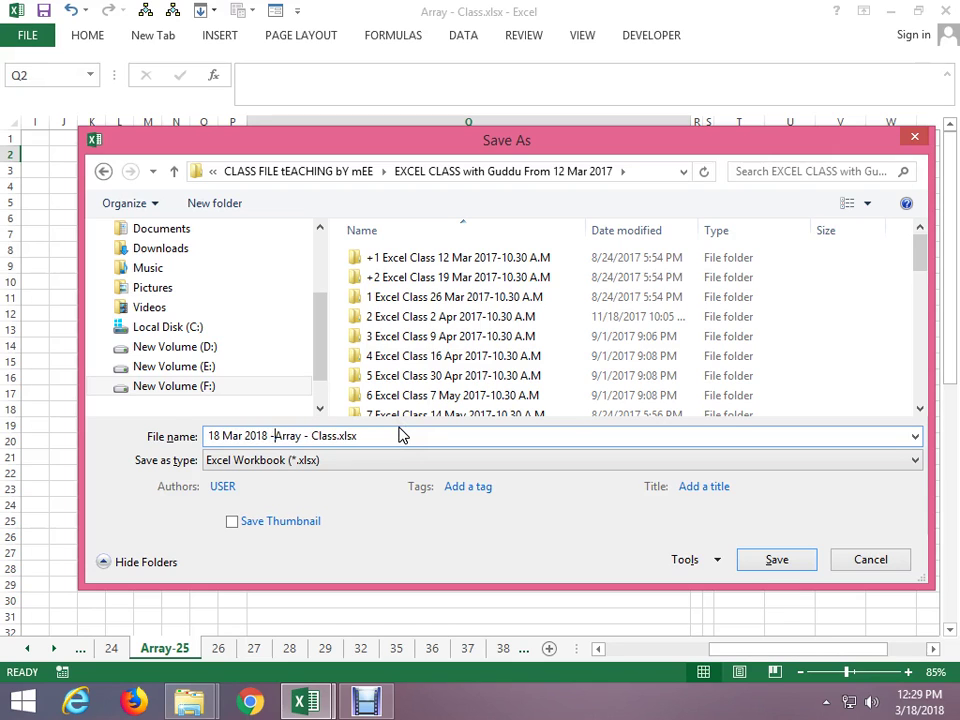
pyautogui.press('Return')
pyautogui.press('Left')
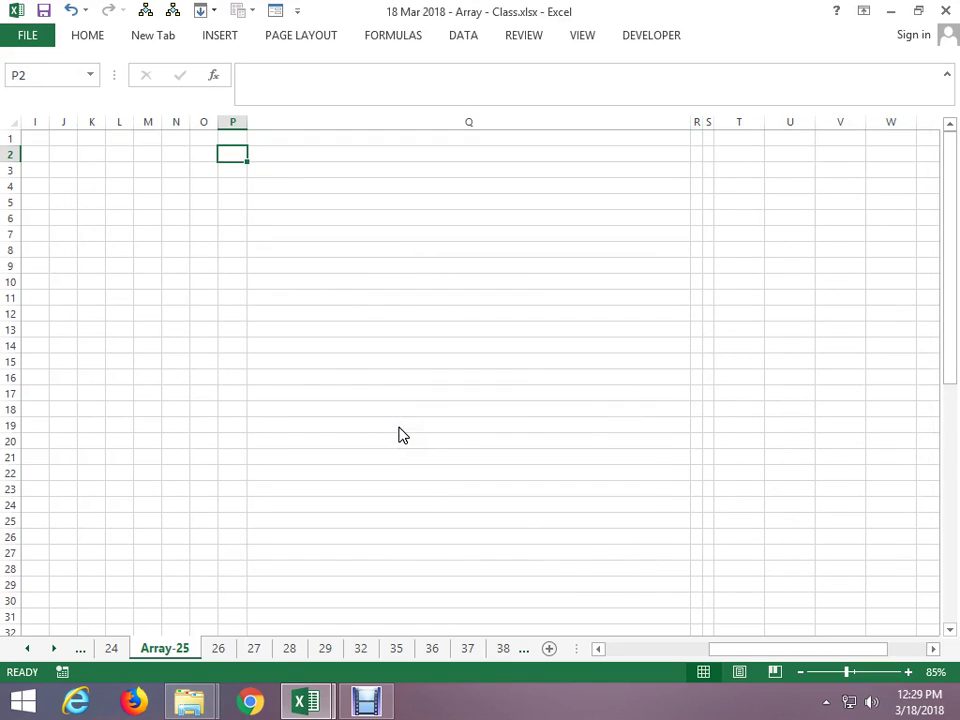
pyautogui.press('Right')
# Try the column sizing shortcut Alt+H, O, I, then move to cell P3
pyautogui.press('alt')
pyautogui.press('h')
pyautogui.press('o')
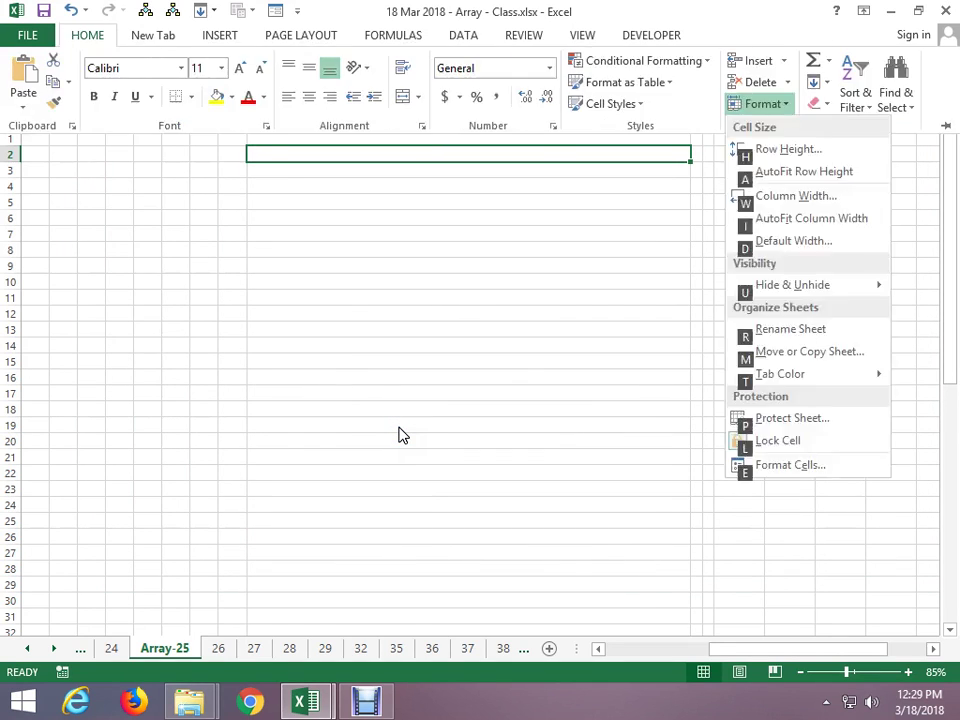
pyautogui.press('i')
pyautogui.press('Left')
pyautogui.press('Down')
# Enter 15, 12, 18, 27, 20 and 15 down cells P3 to P8
pyautogui.write('1')
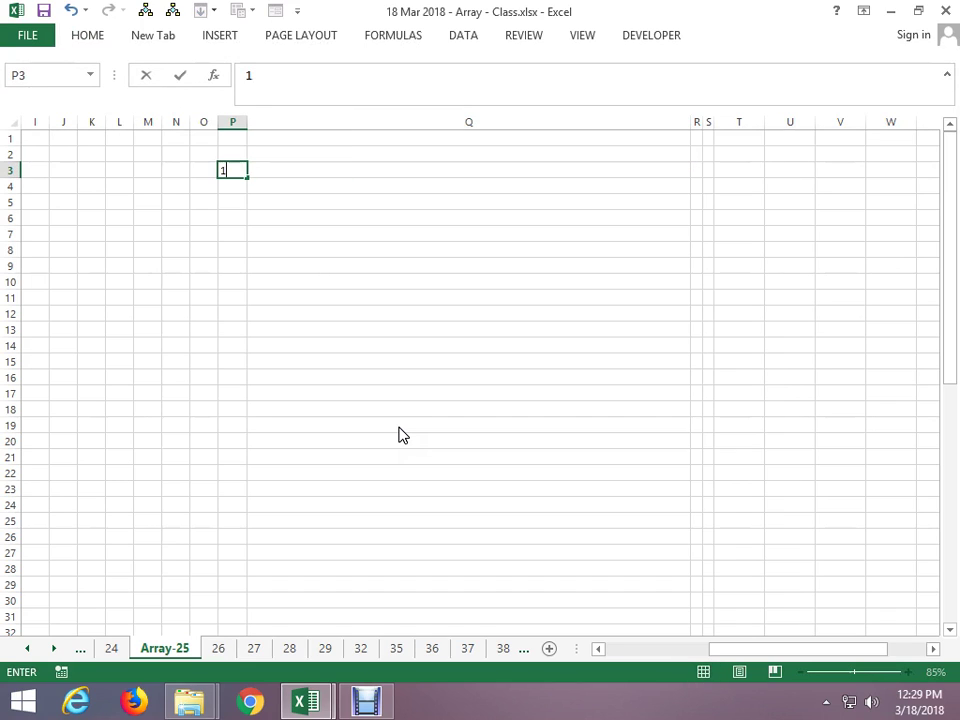
pyautogui.write('5')
pyautogui.press('Return')
pyautogui.write('12')
pyautogui.press('Return')
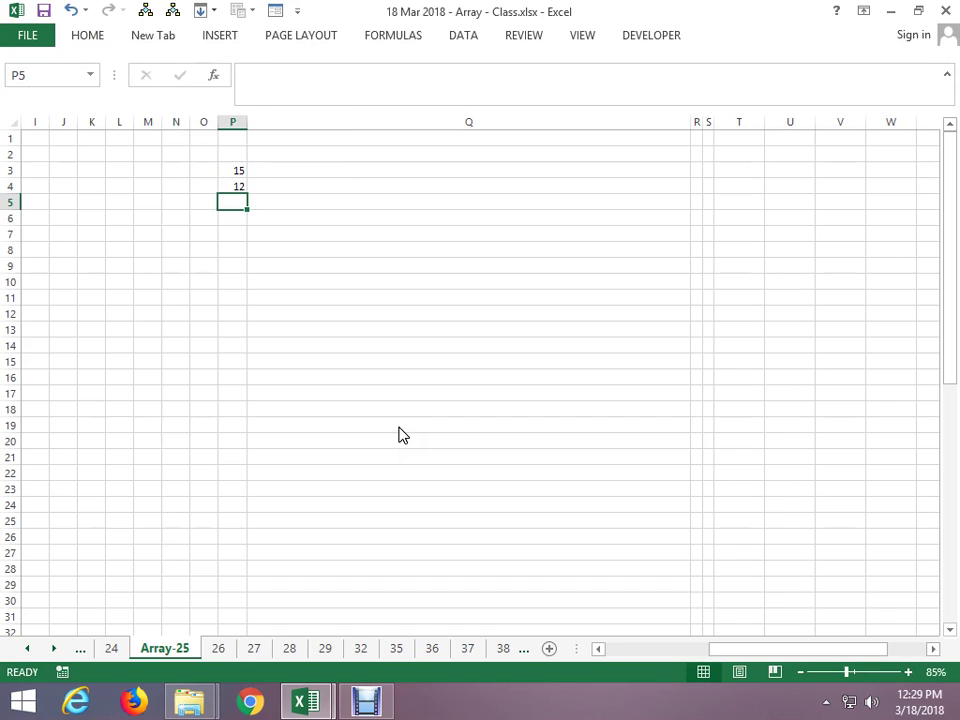
pyautogui.write('18')
pyautogui.press('Return')
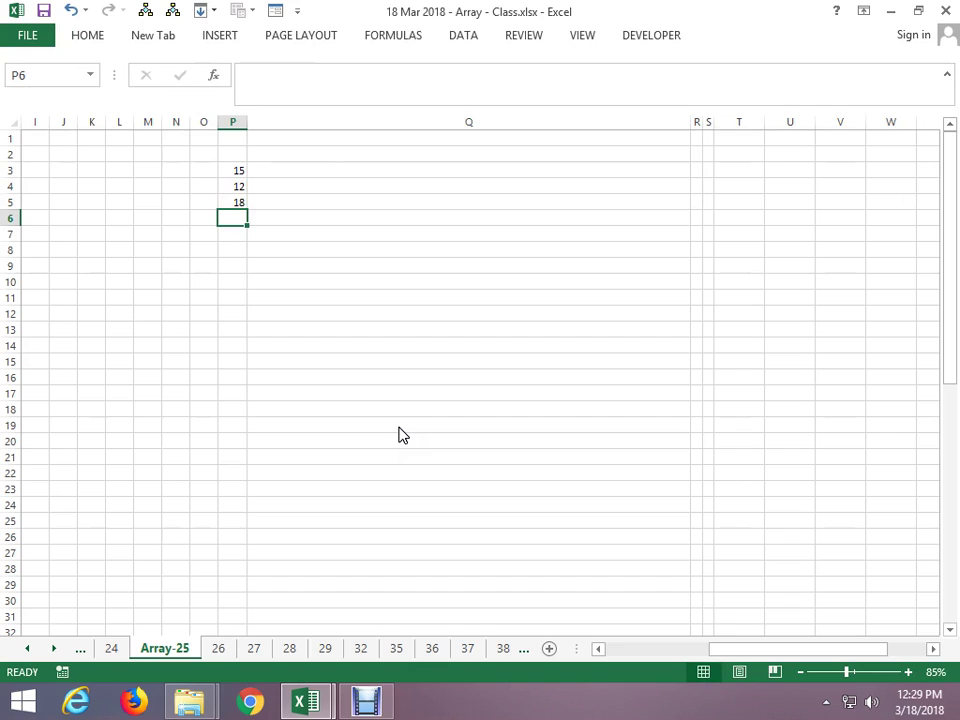
pyautogui.write('27')
pyautogui.press('Return')
pyautogui.write('20')
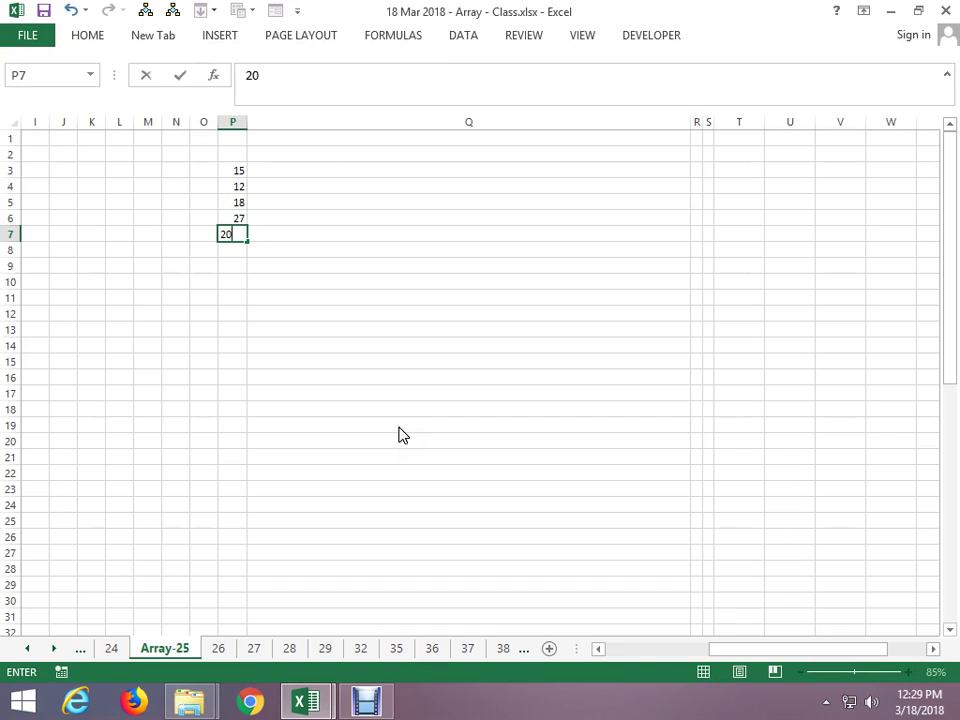
pyautogui.press('Return')
pyautogui.write('15')
pyautogui.press('Return')
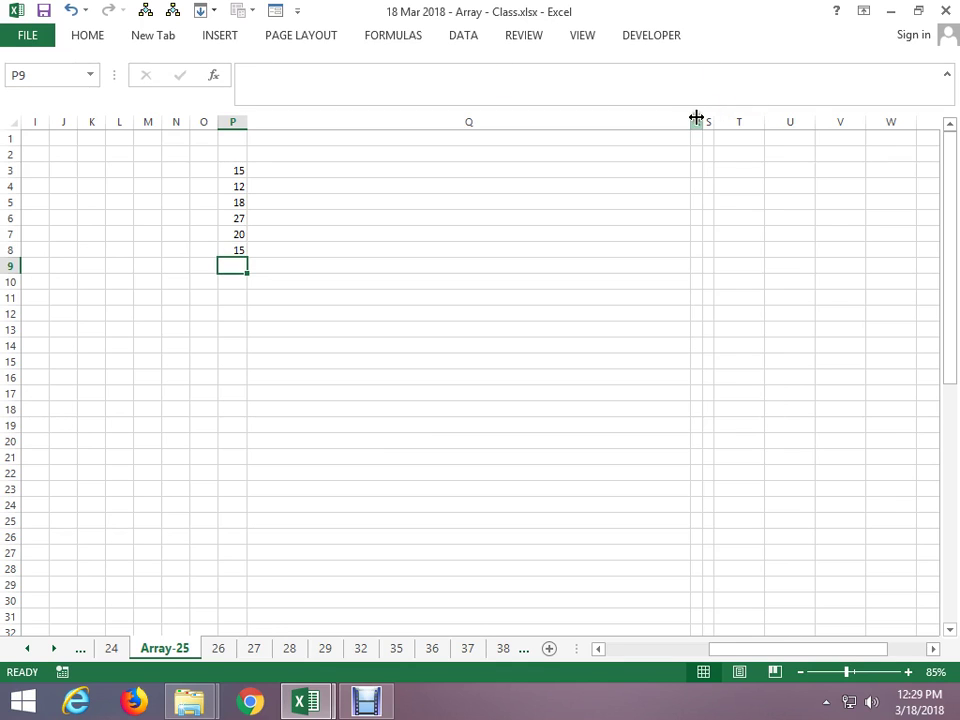
# Narrow column Q, widen columns R and S, and set column P to width 13
pyautogui.moveTo(696, 118); pyautogui.dragTo(376, 118)
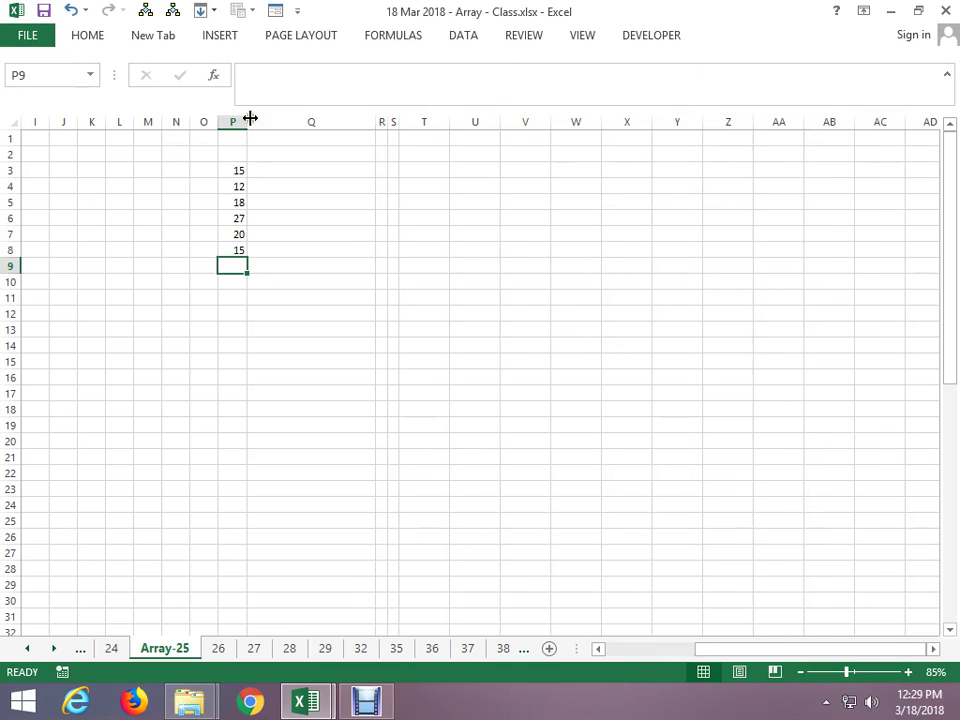
pyautogui.moveTo(386, 124); pyautogui.dragTo(479, 124)
pyautogui.click(300, 153)
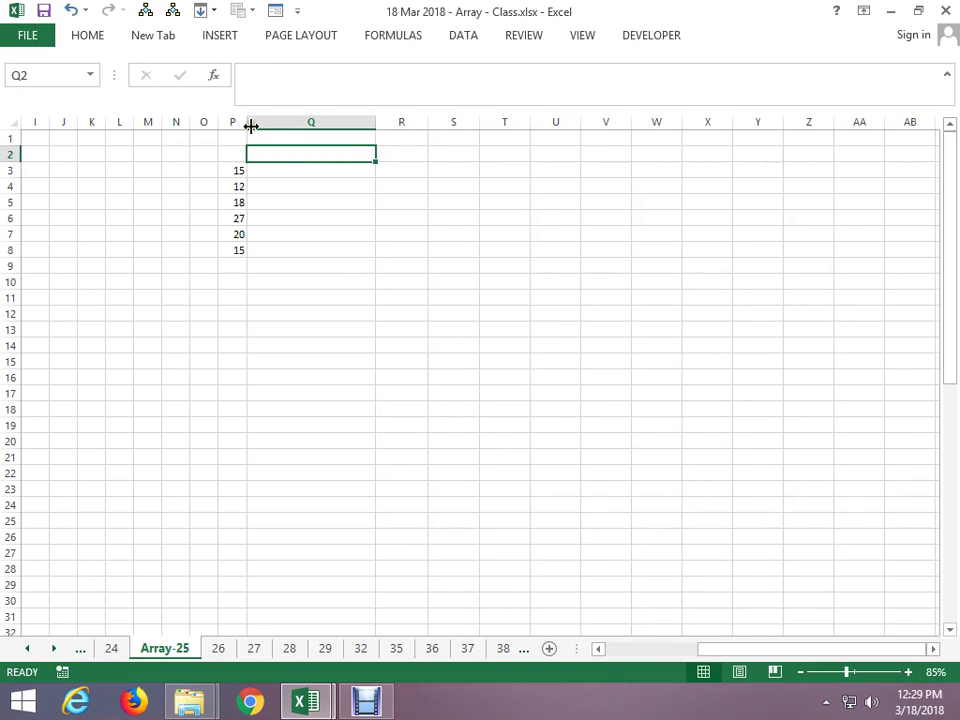
pyautogui.moveTo(249, 122); pyautogui.dragTo(331, 122)
pyautogui.click(266, 265)
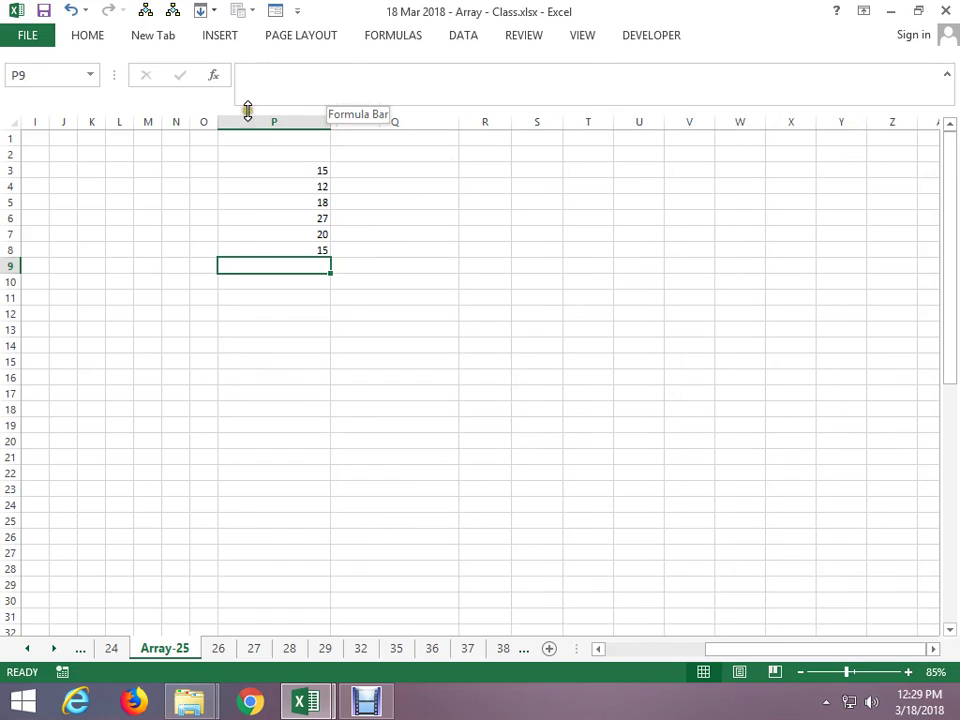
pyautogui.moveTo(331, 124); pyautogui.dragTo(284, 129)
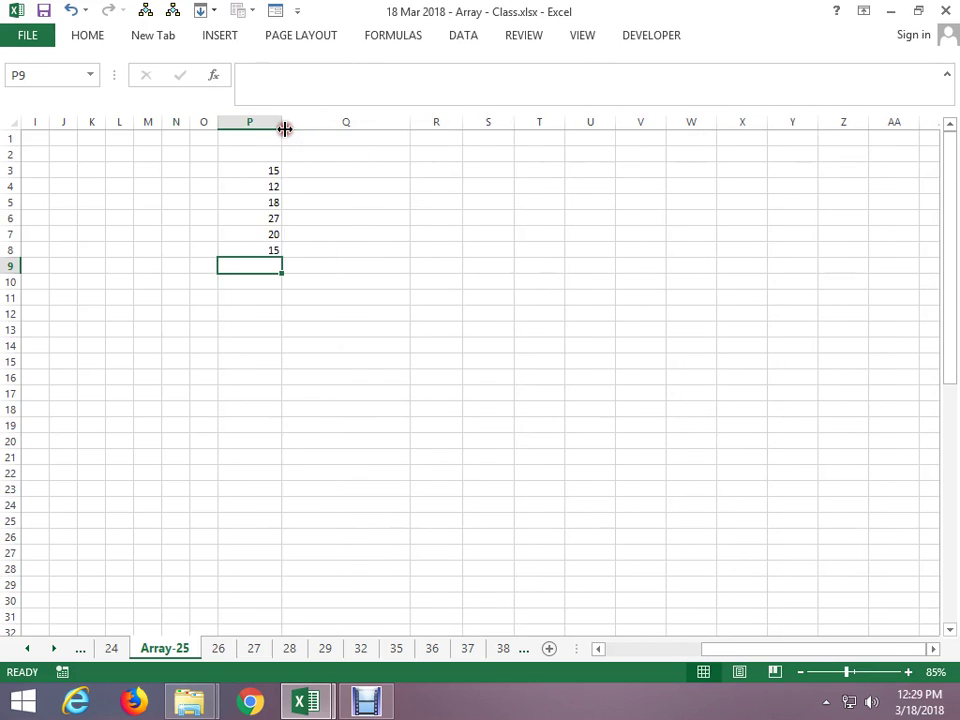
# Put 25 in P9, correcting a mistyped 550, and enter 19 to replace P3's 15
pyautogui.press('Down')
pyautogui.press('Down')
pyautogui.press('Up')
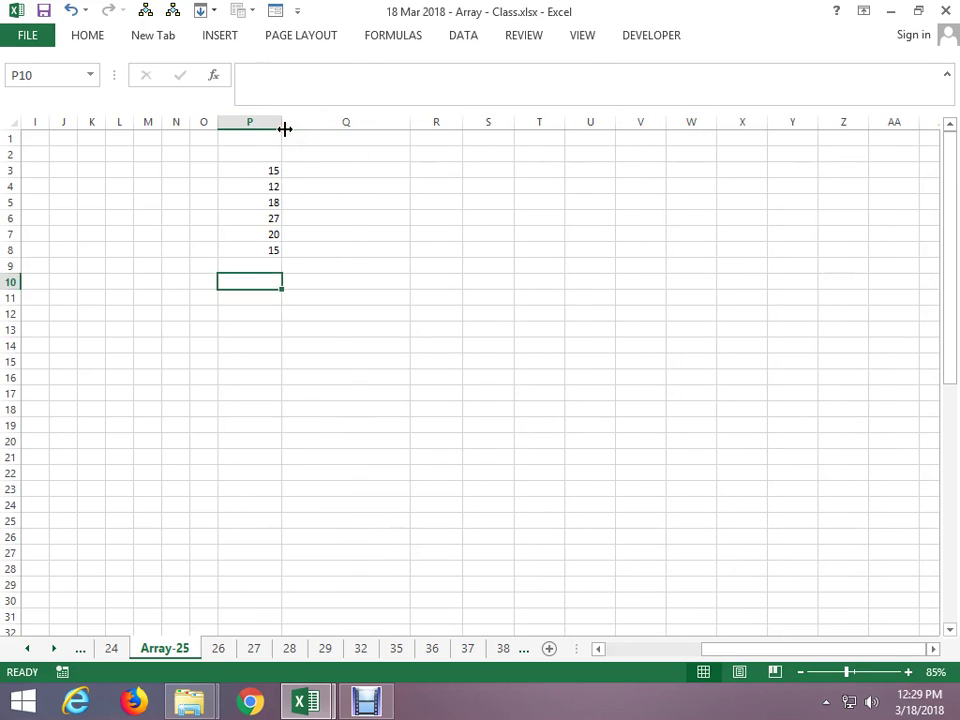
pyautogui.press('Up')
pyautogui.write('550')
pyautogui.press('Up')
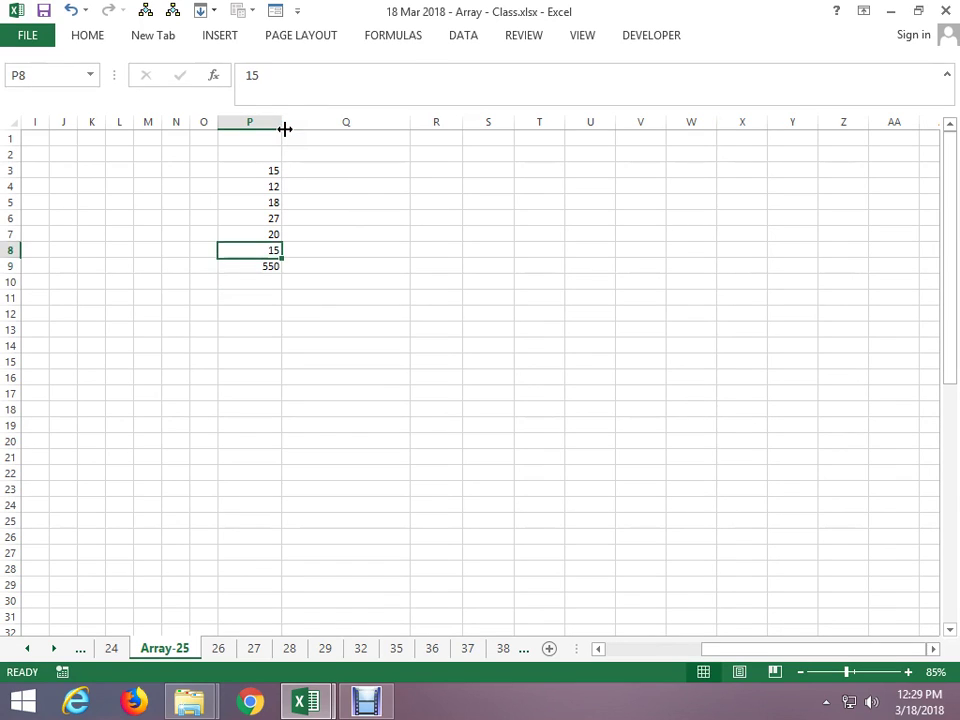
pyautogui.press('Down')
pyautogui.write('25')
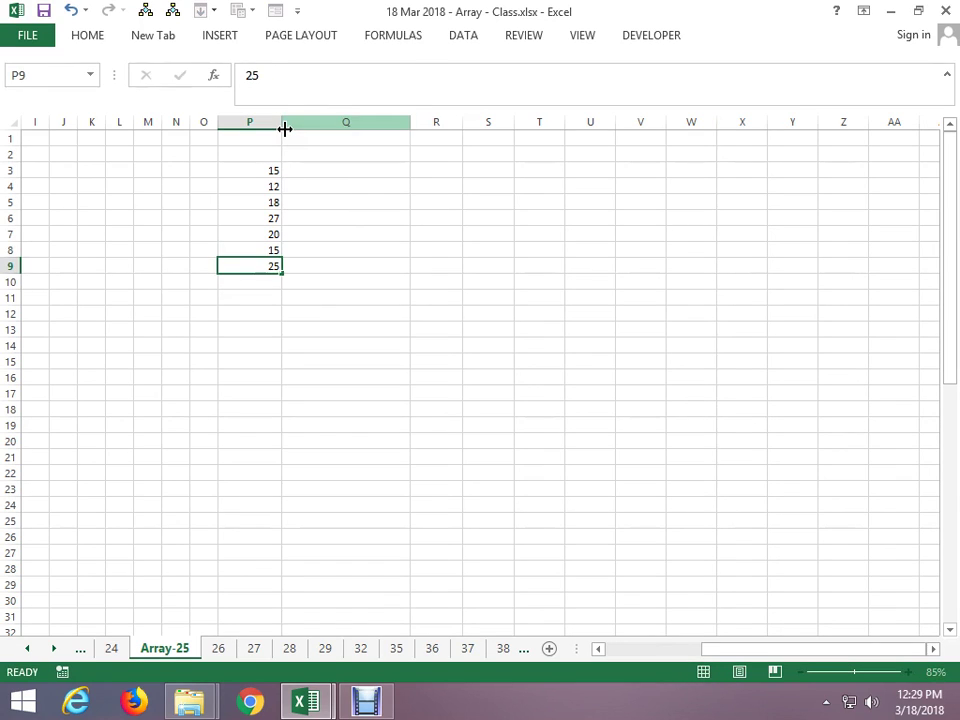
pyautogui.press('Up')
pyautogui.press('Up')
pyautogui.press('Up')
pyautogui.press('Up')
pyautogui.press('Up')
pyautogui.press('Up')
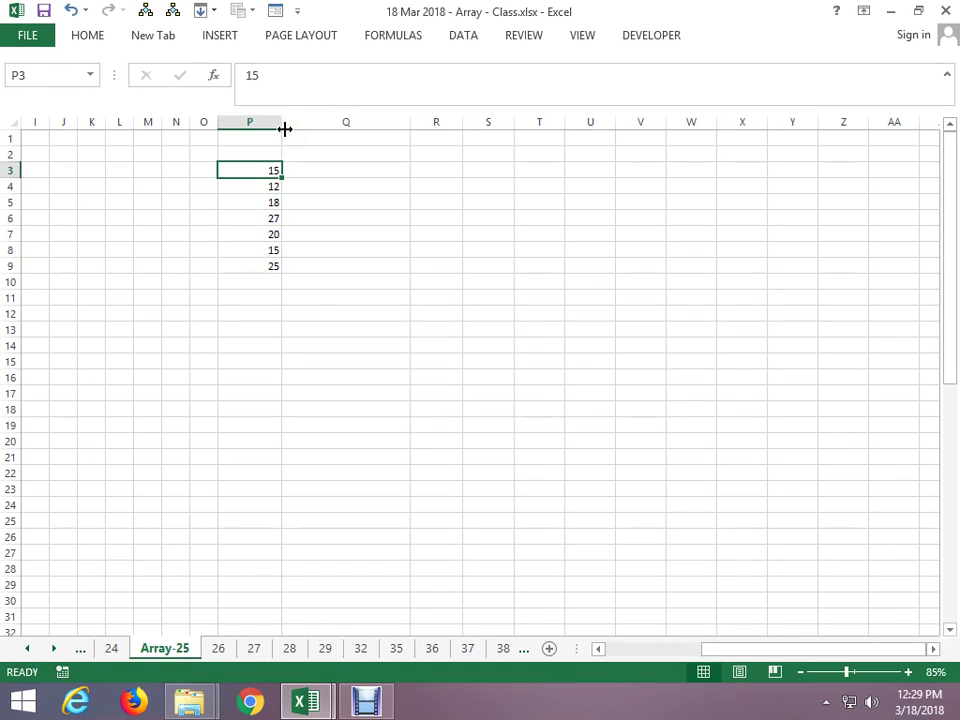
pyautogui.write('19')
pyautogui.hotkey('ctrl', 'Return')
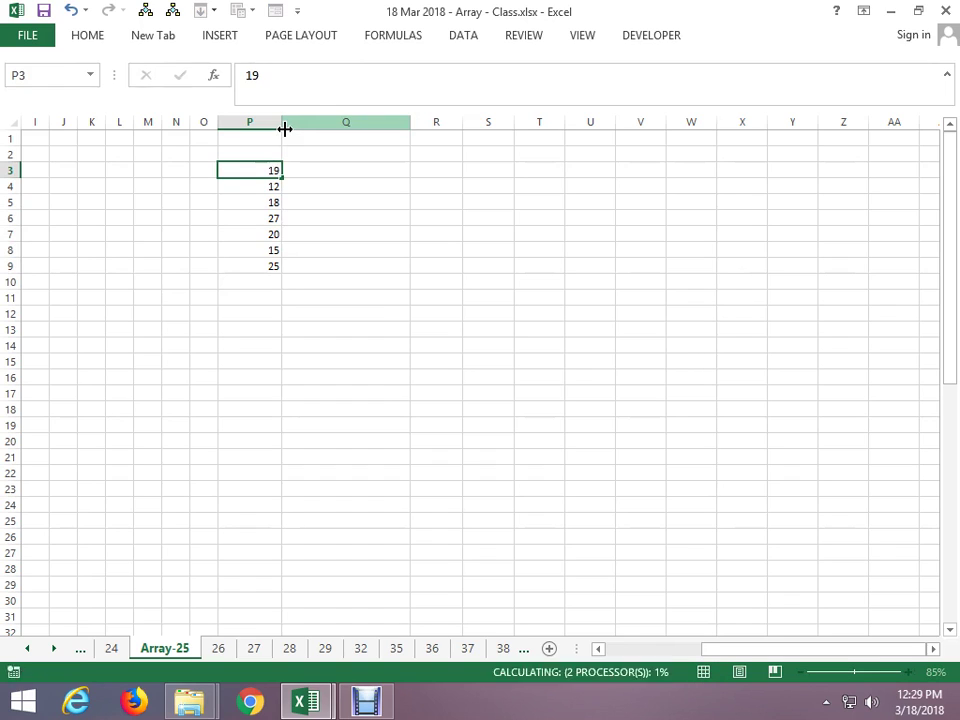
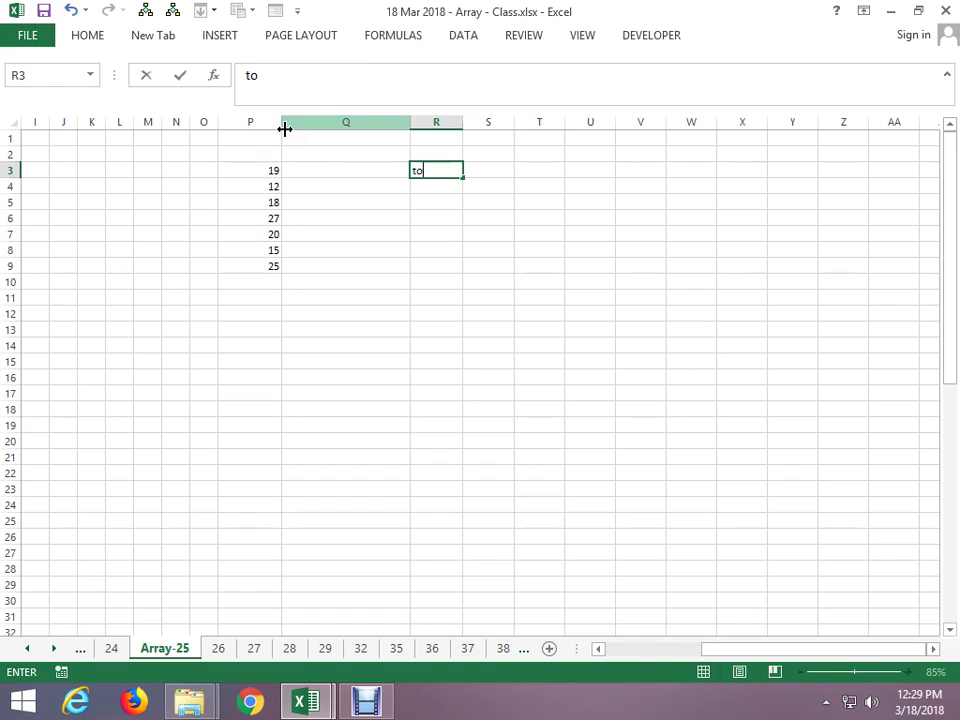
# Change P3 to 19 and enter top in R3, 3 in S3, number in T3 and sum in T4
pyautogui.press('Return')
pyautogui.press('Right')
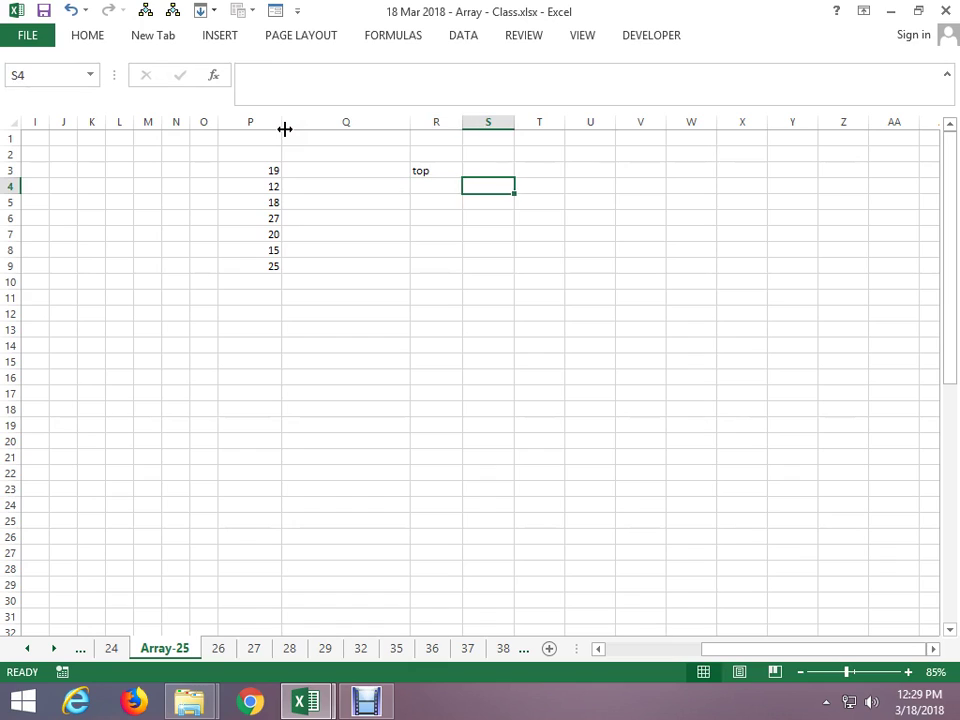
pyautogui.press('Up')
pyautogui.write('3')
pyautogui.press('Right')
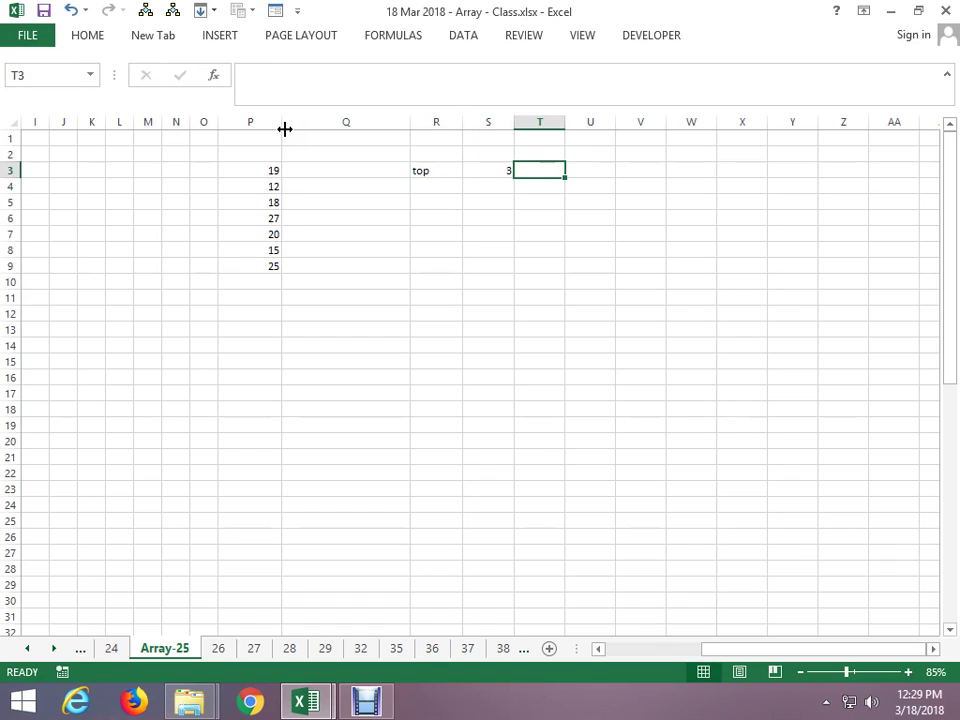
pyautogui.write('numer')
pyautogui.press('Return')
pyautogui.press('Up')
pyautogui.write('numb')
pyautogui.press('Return')
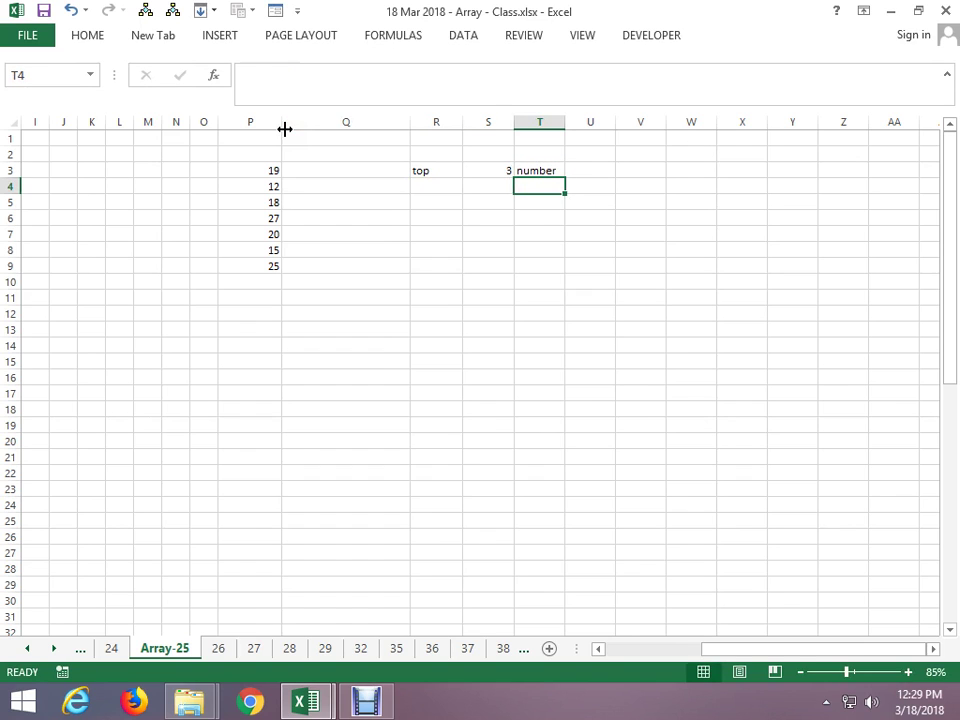
pyautogui.write('sum')
pyautogui.press('Return')
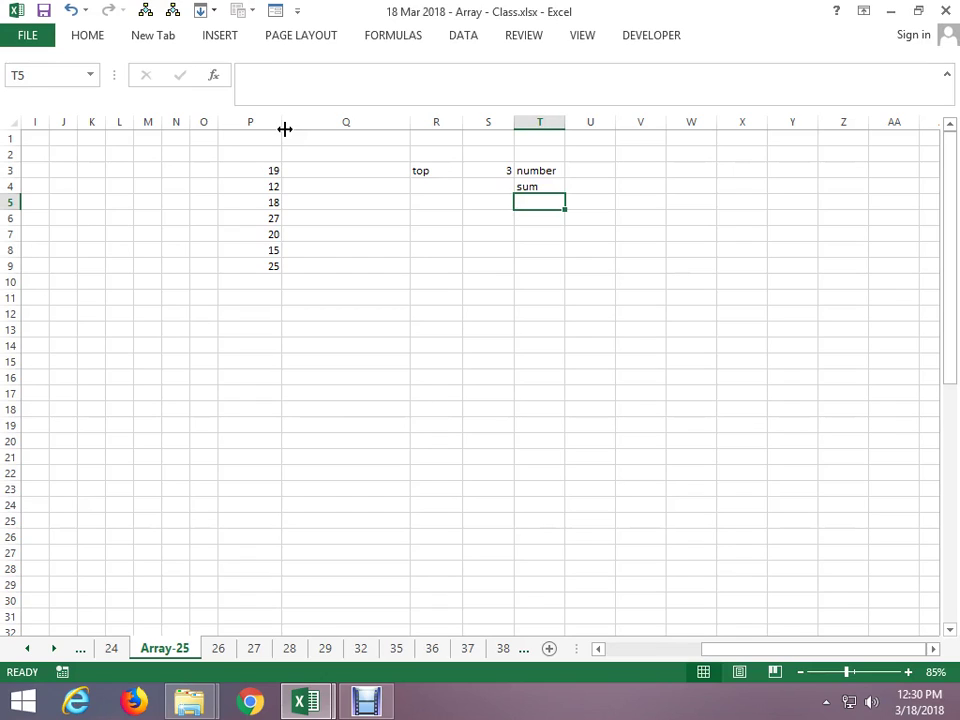
# Enter the ranks 1, 2 and 3 in U3:U5
pyautogui.press('Up')
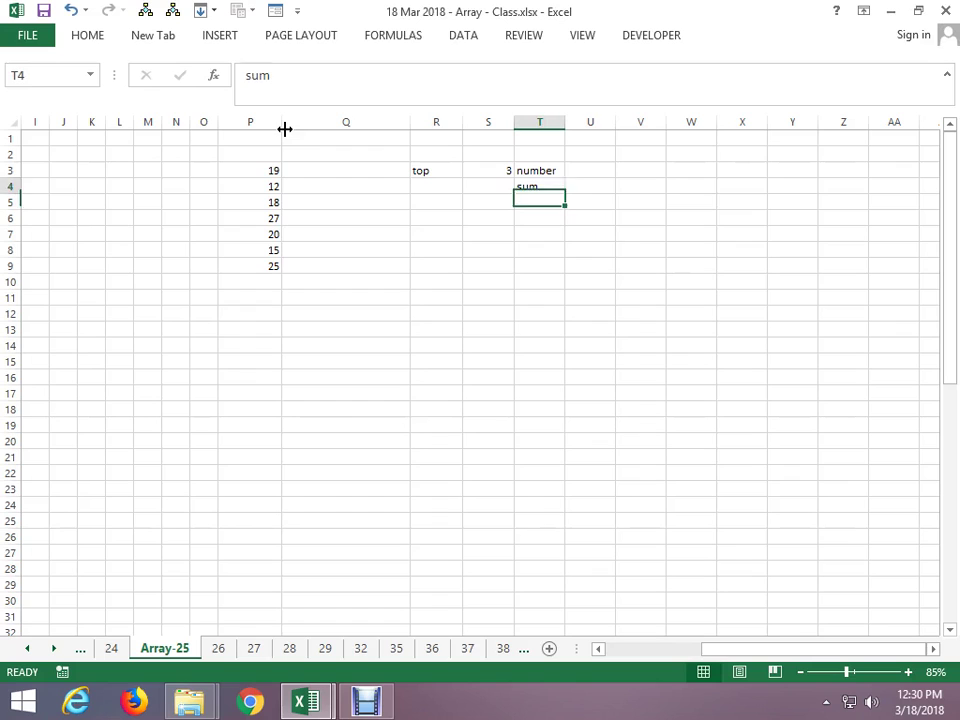
pyautogui.press('Up')
pyautogui.press('Right')
pyautogui.write('=')
pyautogui.press('Escape')
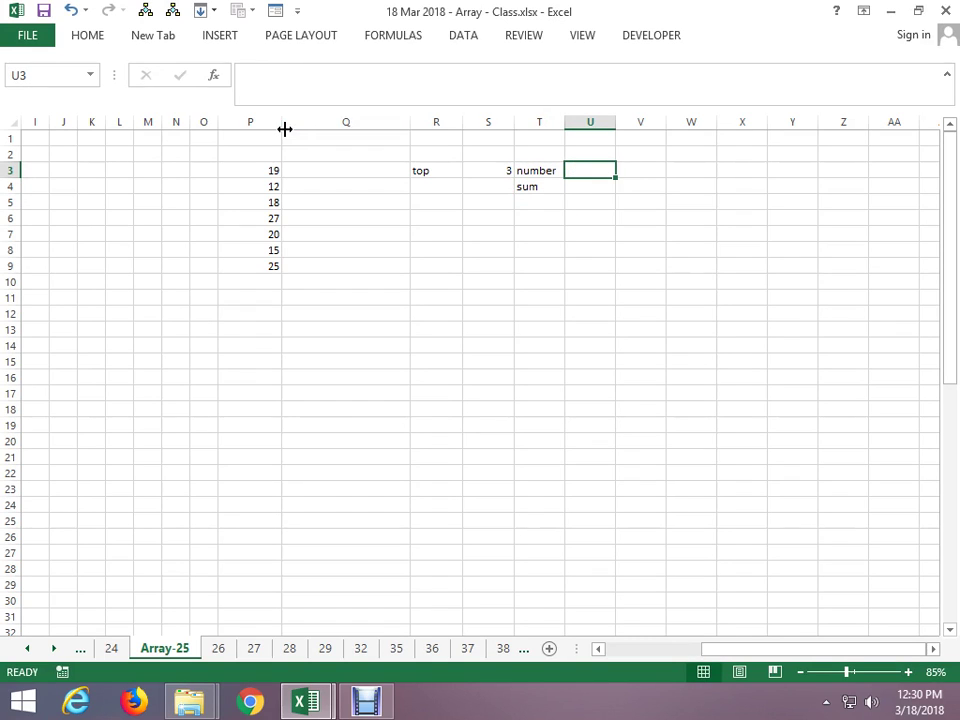
pyautogui.write('1')
pyautogui.press('Return')
pyautogui.write('2')
pyautogui.press('Return')
pyautogui.write('3')
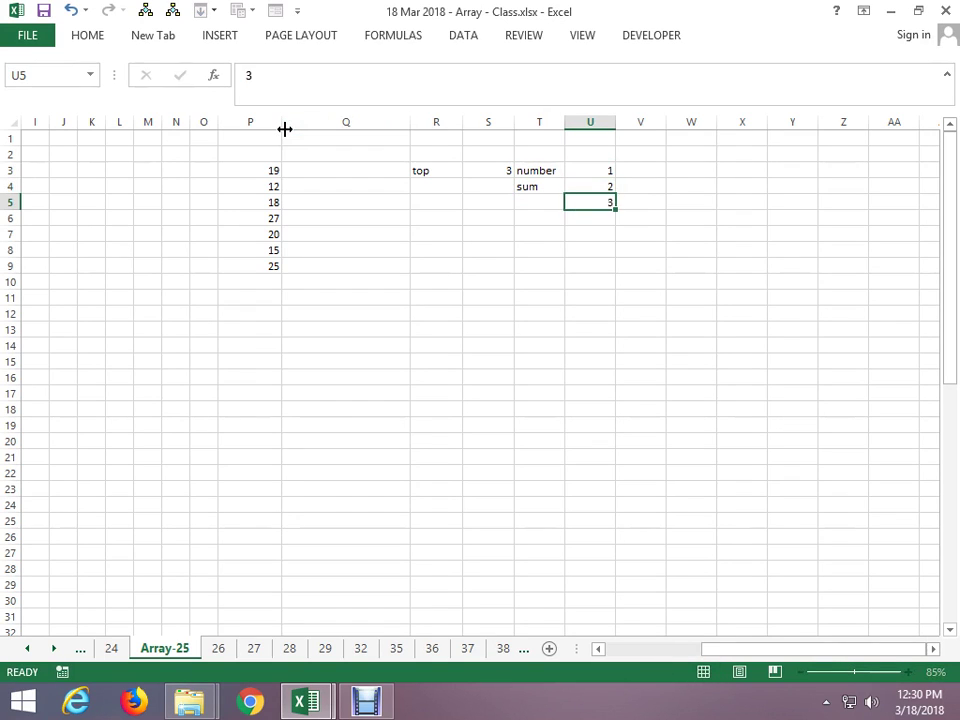
pyautogui.press('Up')
pyautogui.press('Right')
pyautogui.press('Up')
# Enter =LARGE($P$3:$P$9,U3) in V3
pyautogui.write('=la')
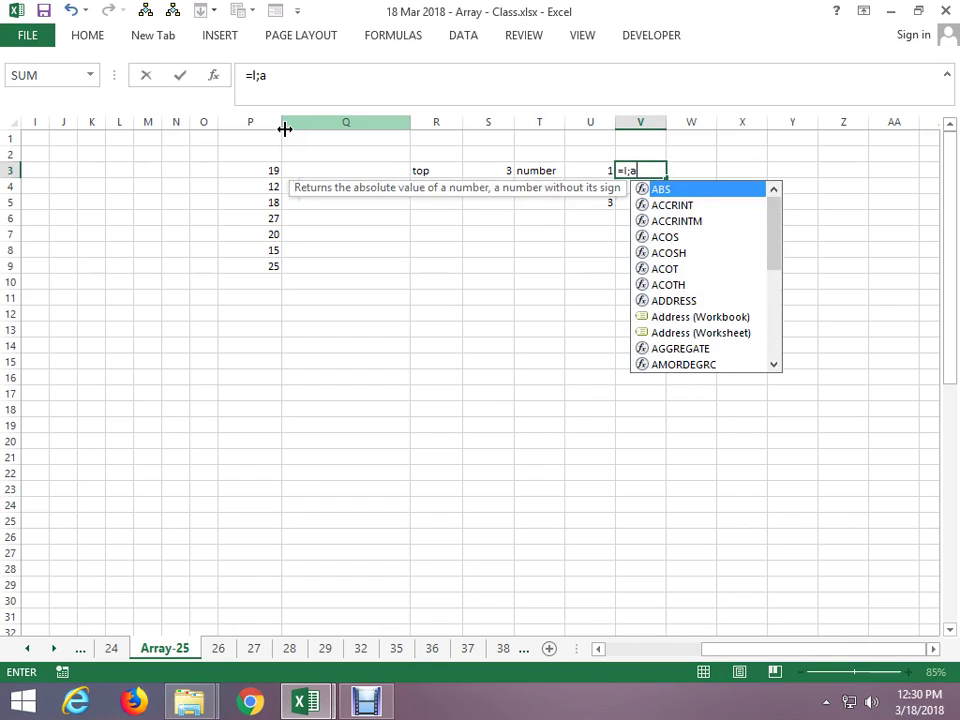
pyautogui.press('Tab')
pyautogui.press('Left')
pyautogui.press('Left')
pyautogui.press('Left')
pyautogui.press('Left')
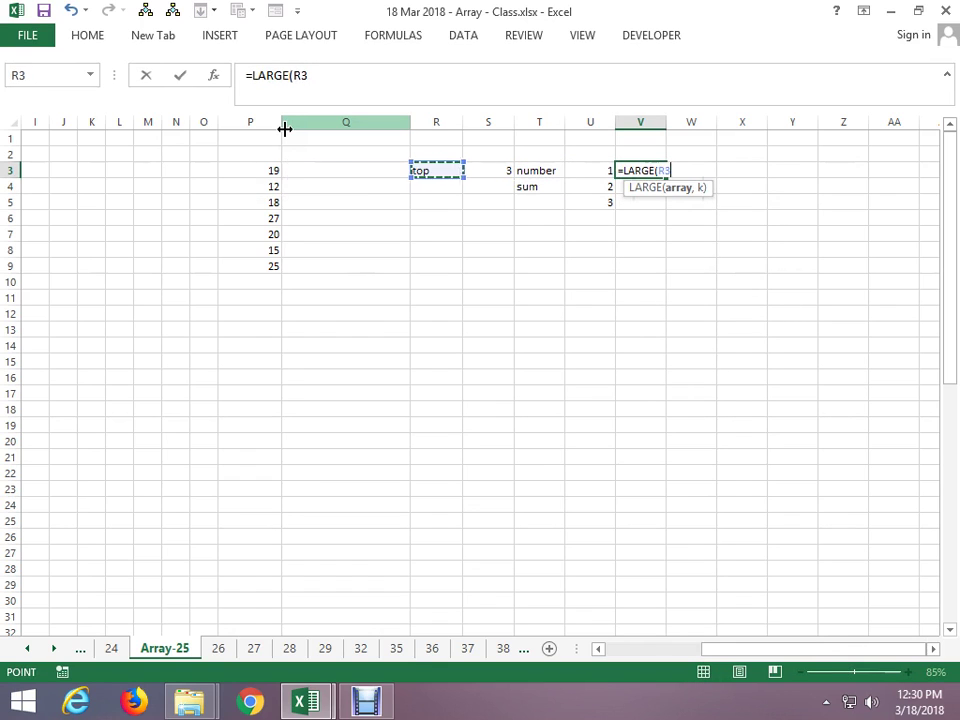
pyautogui.press('Left')
pyautogui.press('Left')
pyautogui.press('Left')
pyautogui.press('Right')
pyautogui.hotkey('ctrl', 'shift', 'Down')
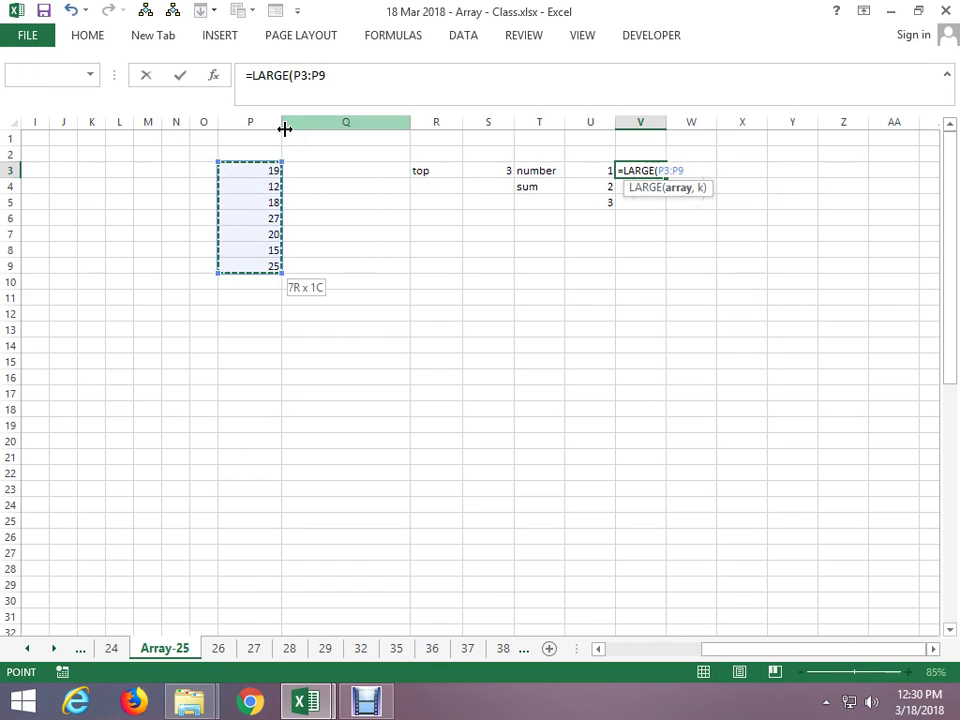
pyautogui.press('F4')
pyautogui.press('F8')
pyautogui.press('Left')
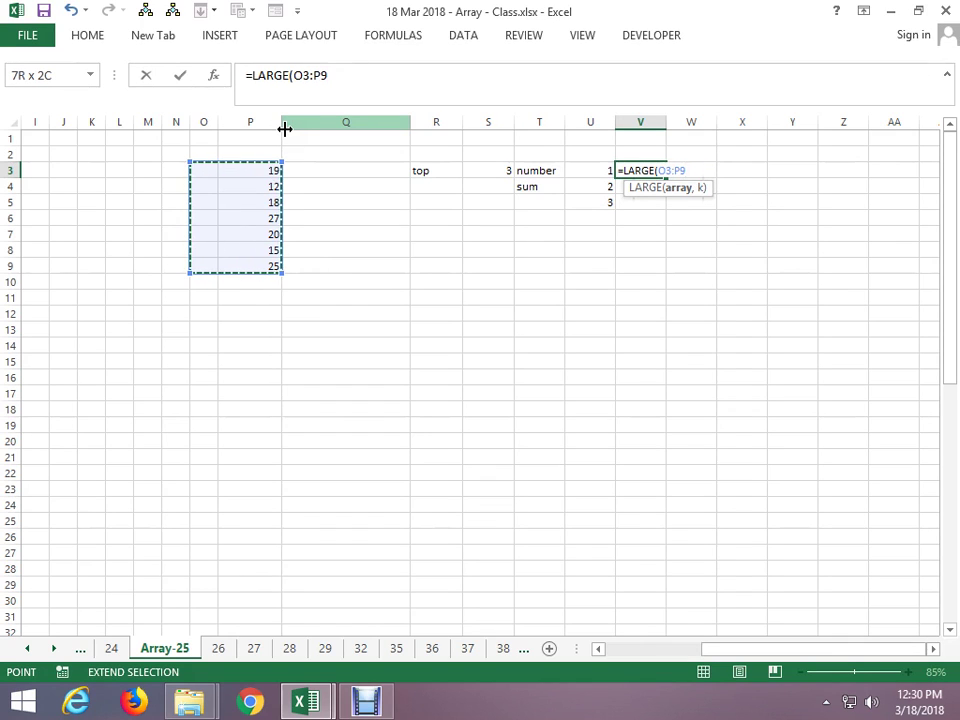
pyautogui.press('Right')
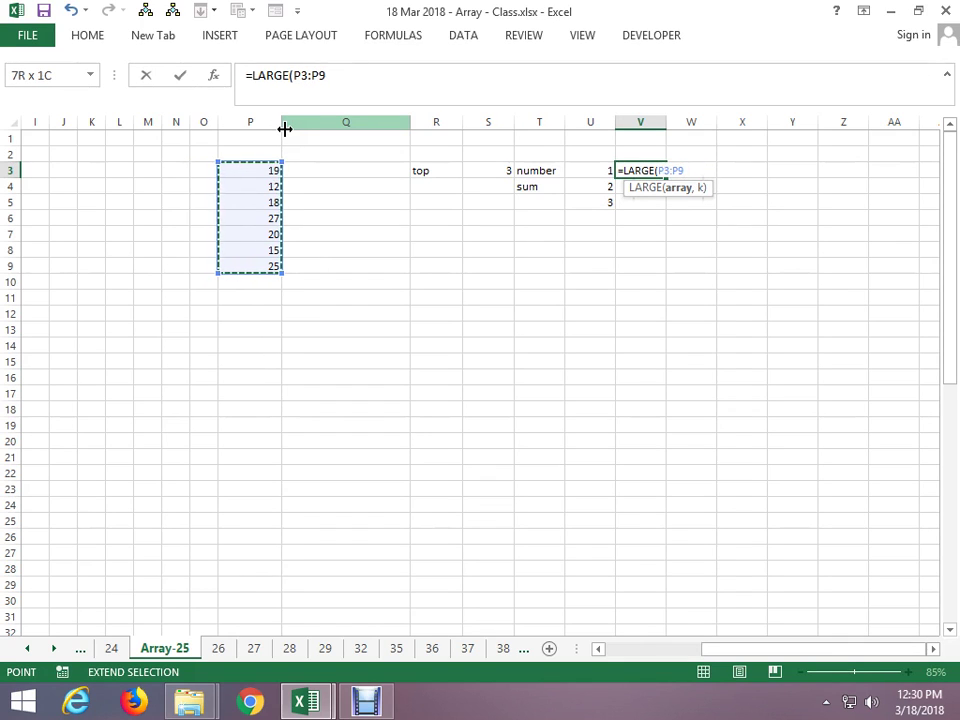
pyautogui.press('F8')
pyautogui.press('F4')
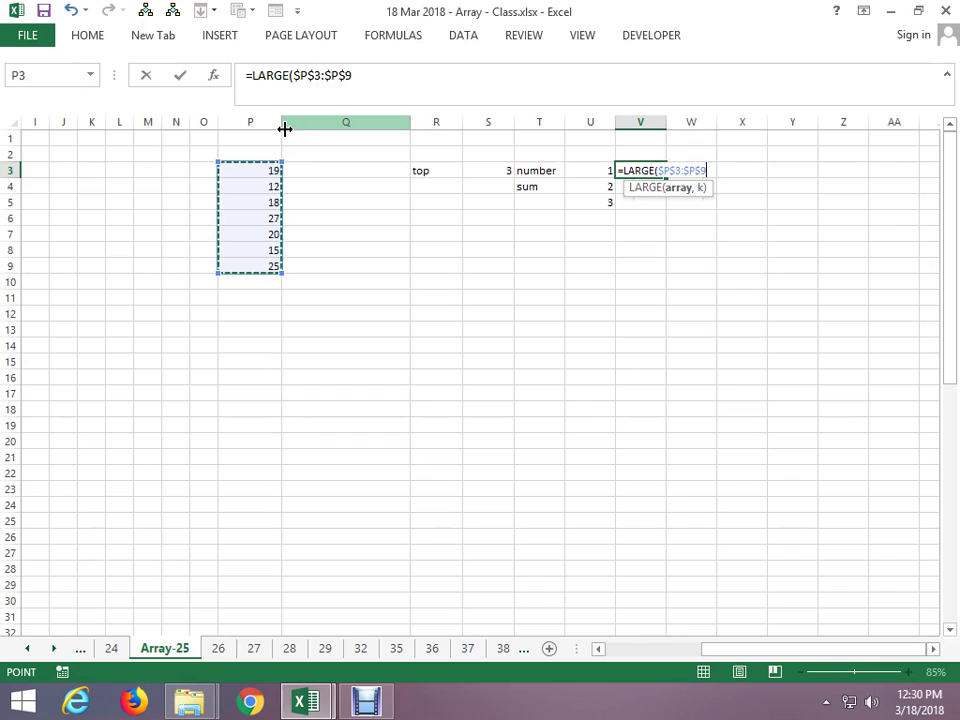
pyautogui.write(',')
pyautogui.press('Left')
pyautogui.press('Return')
# Fill the LARGE formula down to V5 (27, 25, 20) and AutoSum them to 72 in V8
pyautogui.hotkey('ctrl', 'd')
pyautogui.press('Return')
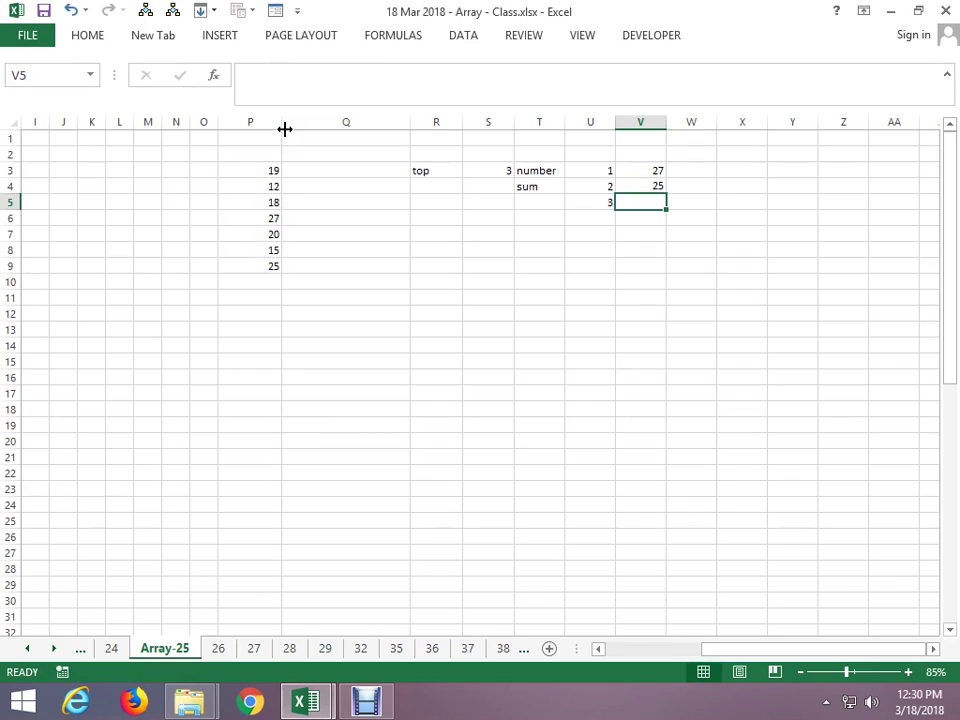
pyautogui.press('Down')
pyautogui.press('Down')
pyautogui.press('Down')
pyautogui.press('Up')
pyautogui.press('Up')
pyautogui.press('Down')
pyautogui.press('Down')
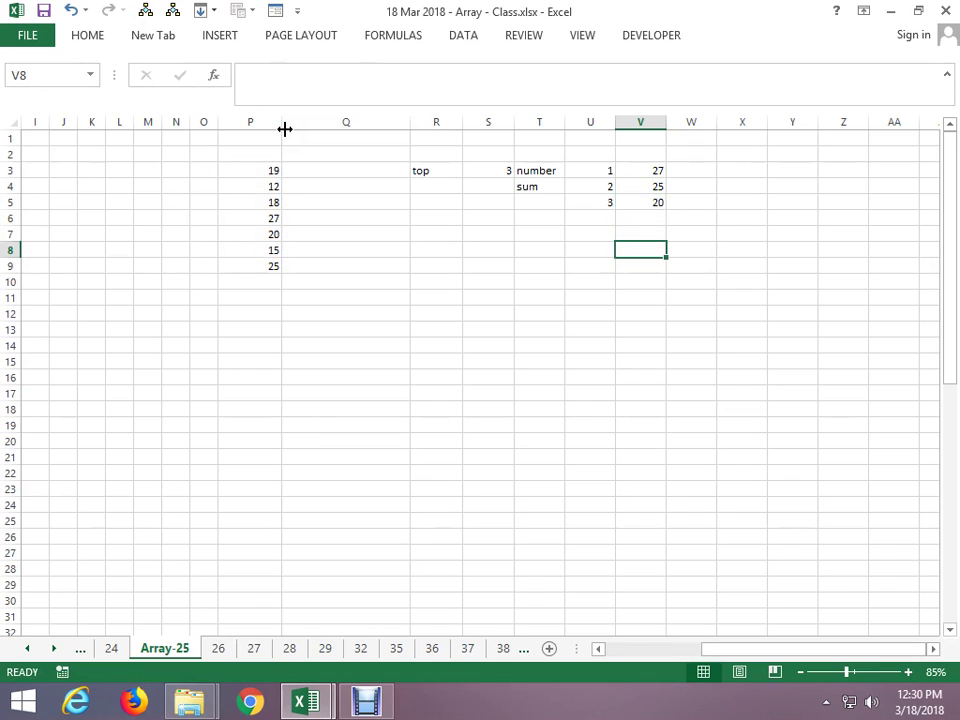
pyautogui.hotkey('alt', '=')
pyautogui.hotkey('ctrl', 'Return')
pyautogui.press('Left')
pyautogui.press('Left')
pyautogui.press('Left')
pyautogui.press('Left')
# Enter =LARGE(P3:P9,{1,2,3}) in R8
pyautogui.write('=')
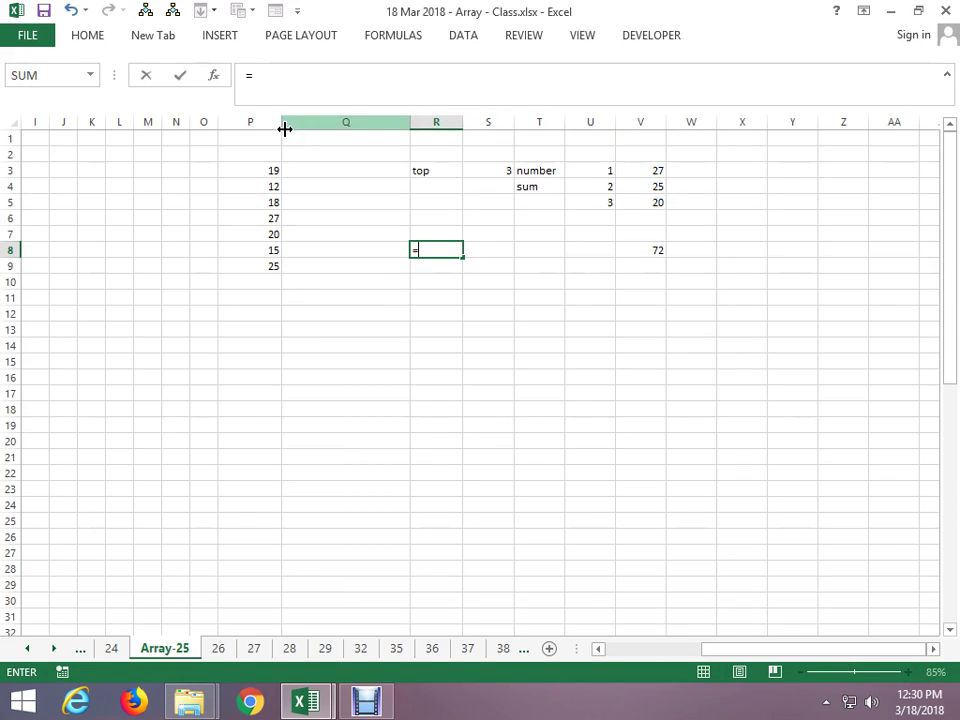
pyautogui.write('lar')
pyautogui.press('Tab')
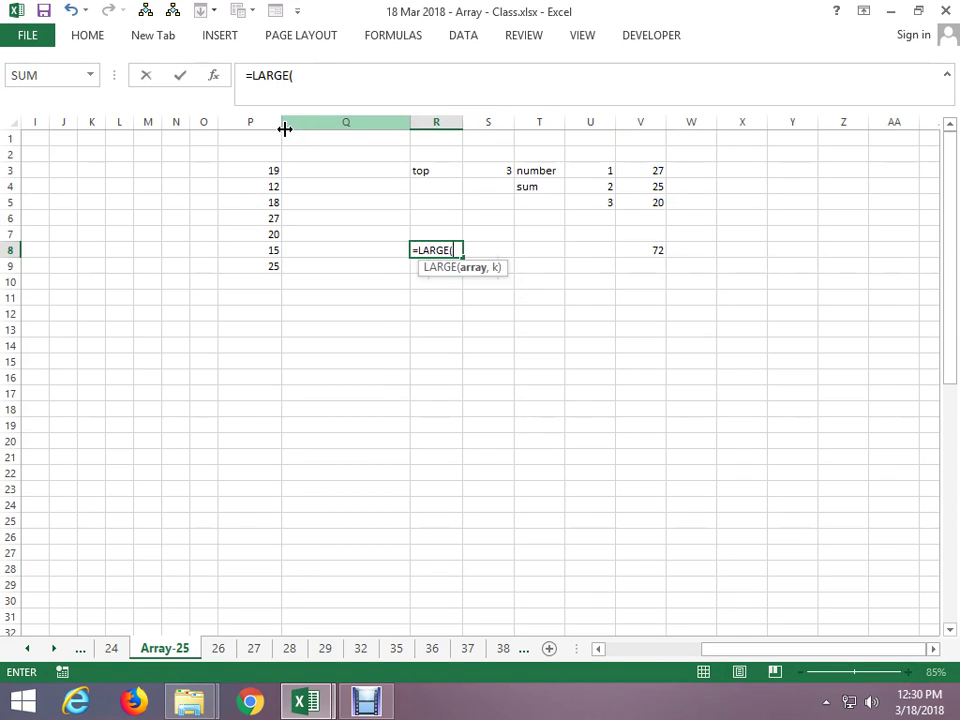
pyautogui.press('Left')
pyautogui.press('Left')
pyautogui.press('Up')
pyautogui.press('Up')
pyautogui.press('Up')
pyautogui.press('Up')
pyautogui.press('Up')
pyautogui.hotkey('shift', 'Down')
pyautogui.hotkey('shift', 'Down')
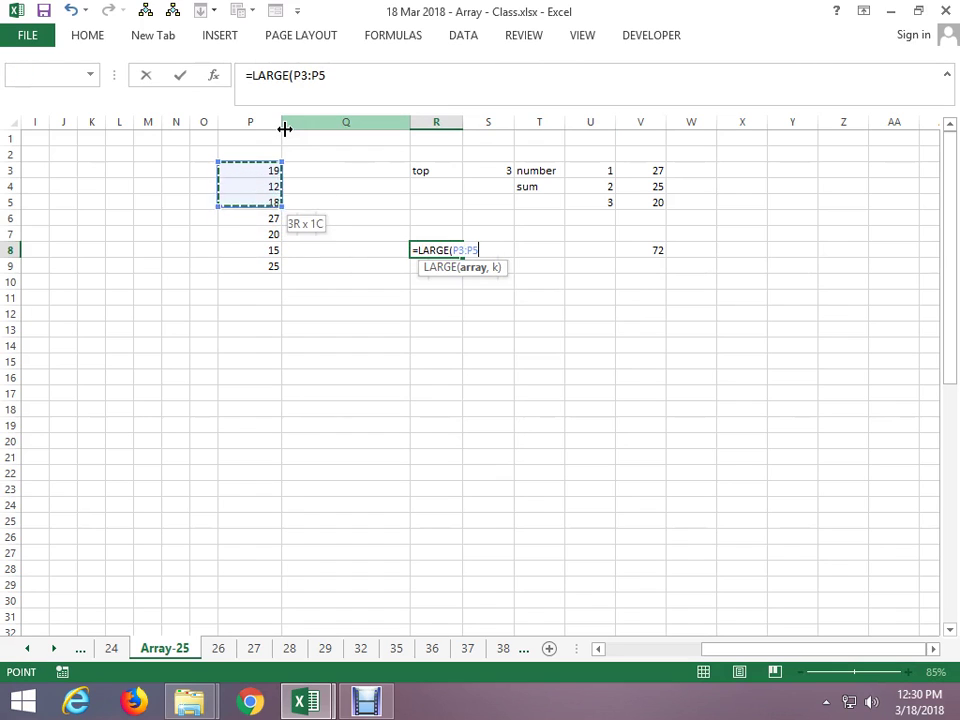
pyautogui.hotkey('shift', 'Down')
pyautogui.hotkey('shift', 'Down')
pyautogui.hotkey('shift', 'Down')
pyautogui.hotkey('shift', 'Down')
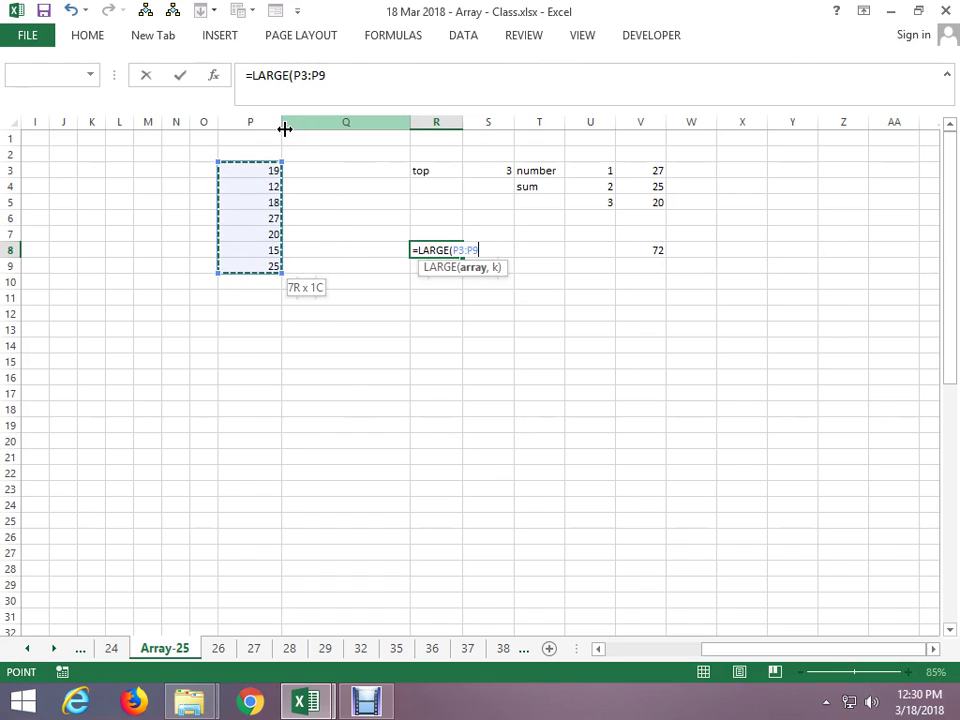
pyautogui.write(',{')
pyautogui.write('1')
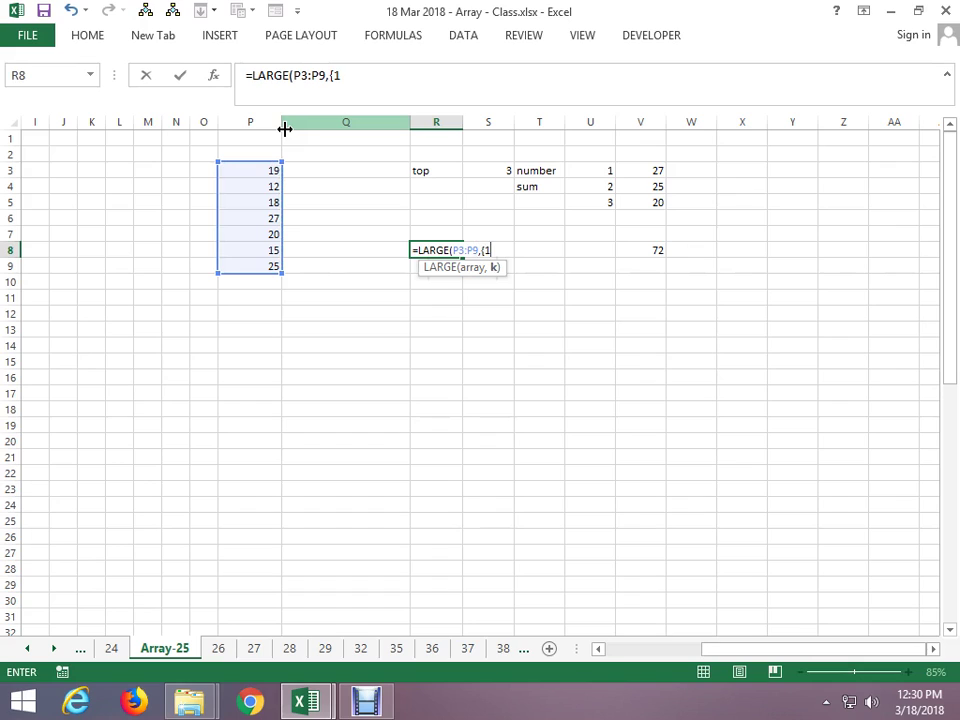
pyautogui.write('2')
pyautogui.press('BackSpace')
pyautogui.write(',2,3})')
pyautogui.press('Return')
# Preview the three values R8's LARGE formula returns with F9, leaving the formula unchanged
pyautogui.press('Up')
pyautogui.press('F2')
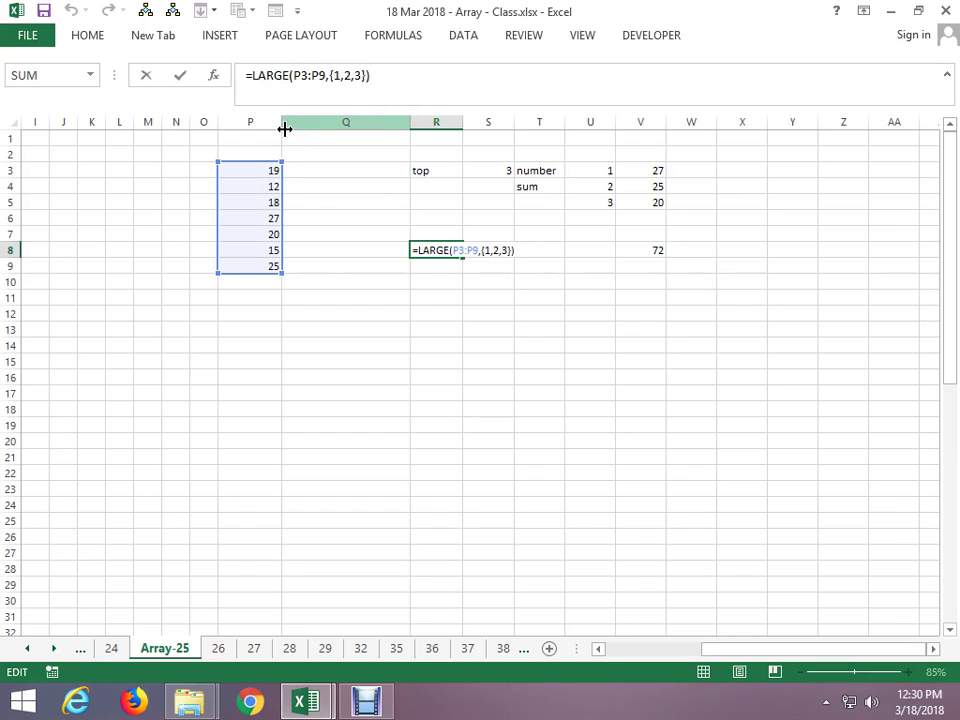
pyautogui.press('Home')
pyautogui.press('Right')
pyautogui.write('su')
pyautogui.press('Escape')
pyautogui.press('Escape')
pyautogui.press('F2')
pyautogui.hotkey('shift', 'Home')
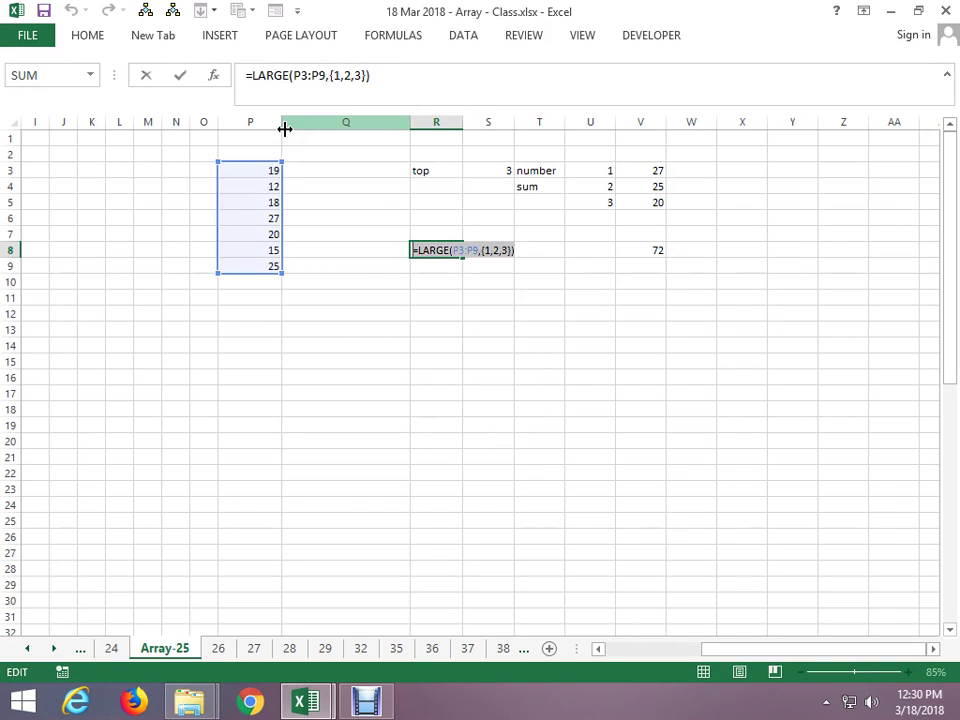
pyautogui.hotkey('shift', 'Right')
pyautogui.press('F9')
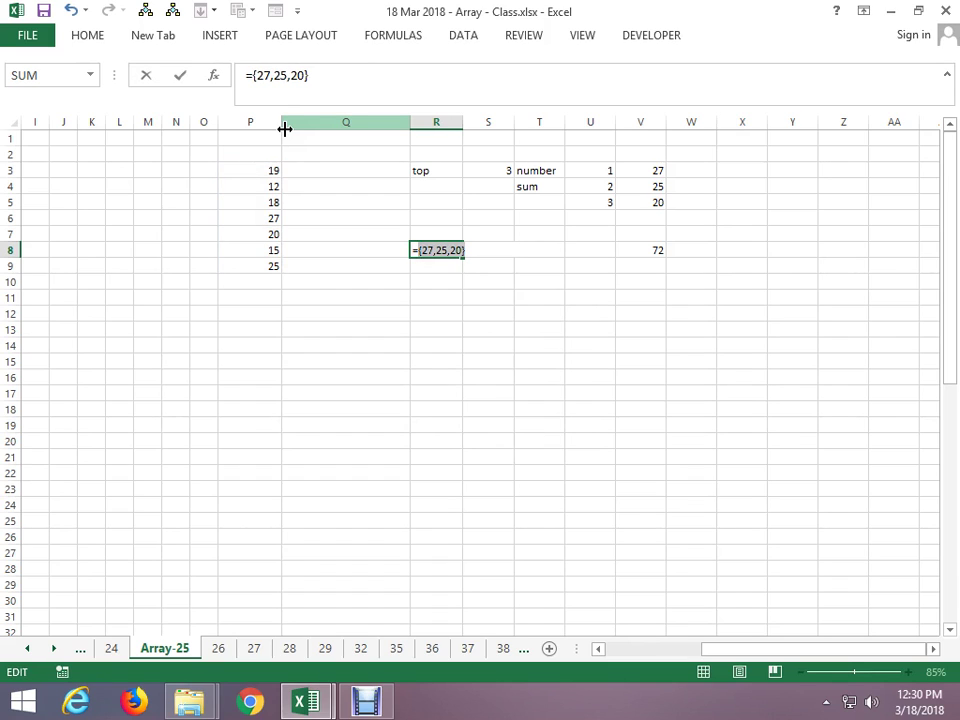
pyautogui.press('Escape')
# Wrap R8's formula as =SUM(LARGE(P3:P9,{1,2,3})), returning 72
pyautogui.press('F2')
pyautogui.press('Home')
pyautogui.press('Right')
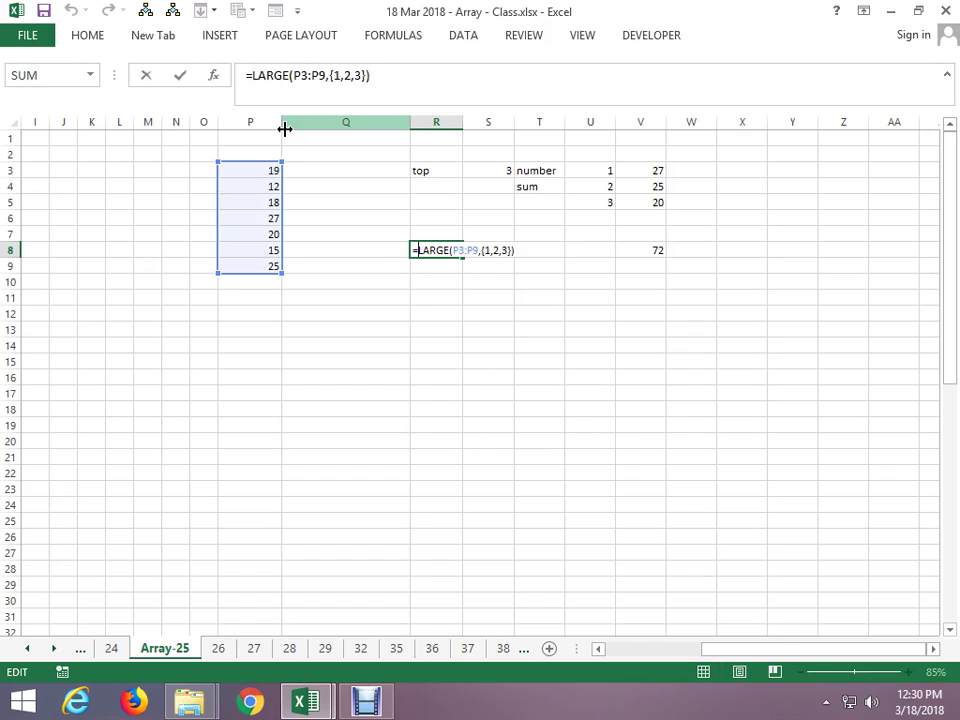
pyautogui.write('su')
pyautogui.press('Down')
pyautogui.press('Down')
pyautogui.press('Tab')
pyautogui.press('Return')
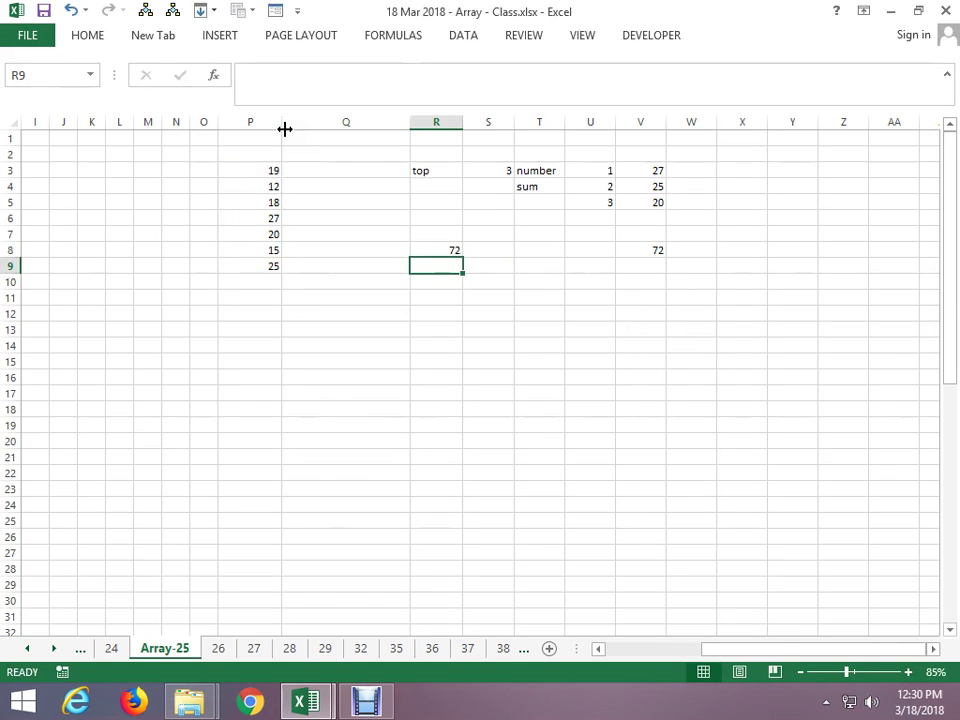
pyautogui.press('Up')
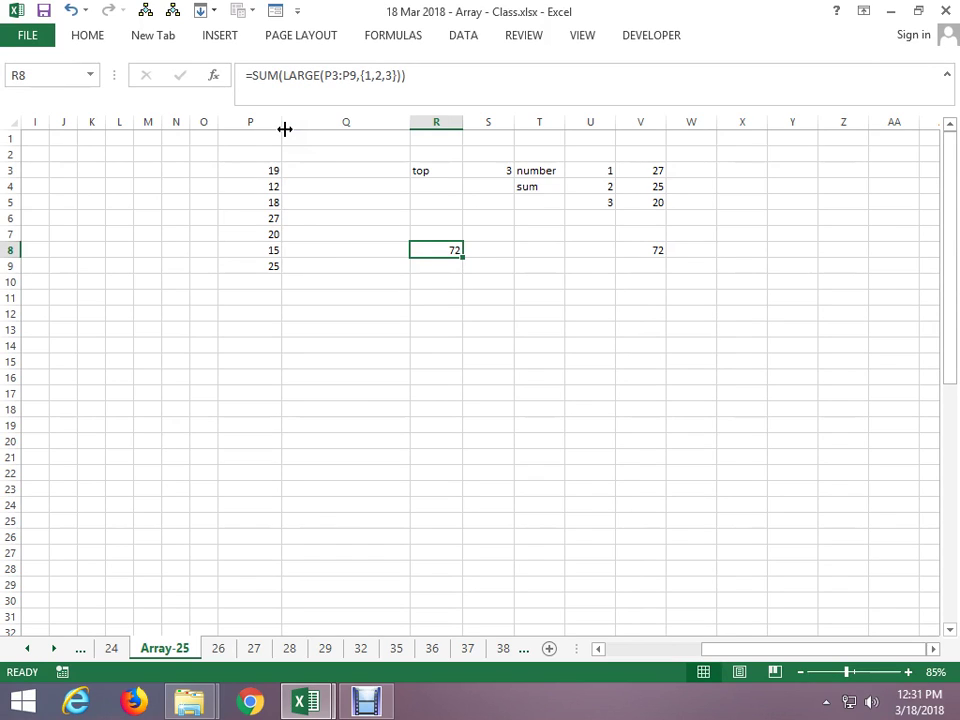
pyautogui.press('Up')
pyautogui.press('Up')
pyautogui.press('Up')
pyautogui.press('Right')
pyautogui.press('Right')
pyautogui.press('Right')
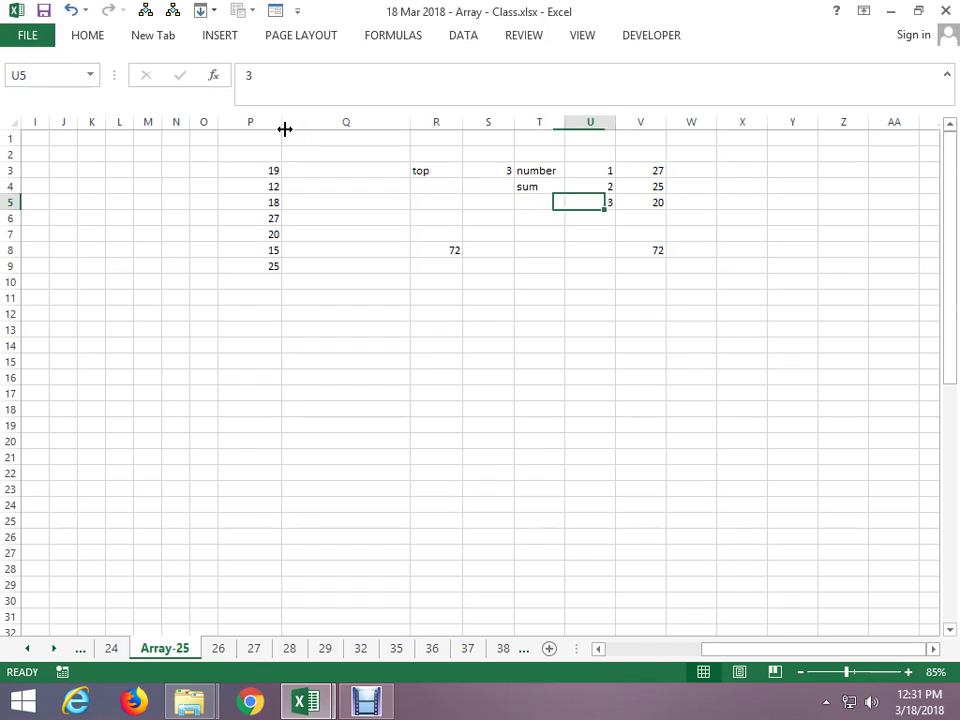
pyautogui.press('Up')
pyautogui.press('Up')
pyautogui.hotkey('shift', 'Down')
pyautogui.hotkey('shift', 'Down')
pyautogui.hotkey('shift', 'Down')
pyautogui.hotkey('shift', 'Right')
pyautogui.hotkey('shift', 'Down')
pyautogui.hotkey('shift', 'Down')
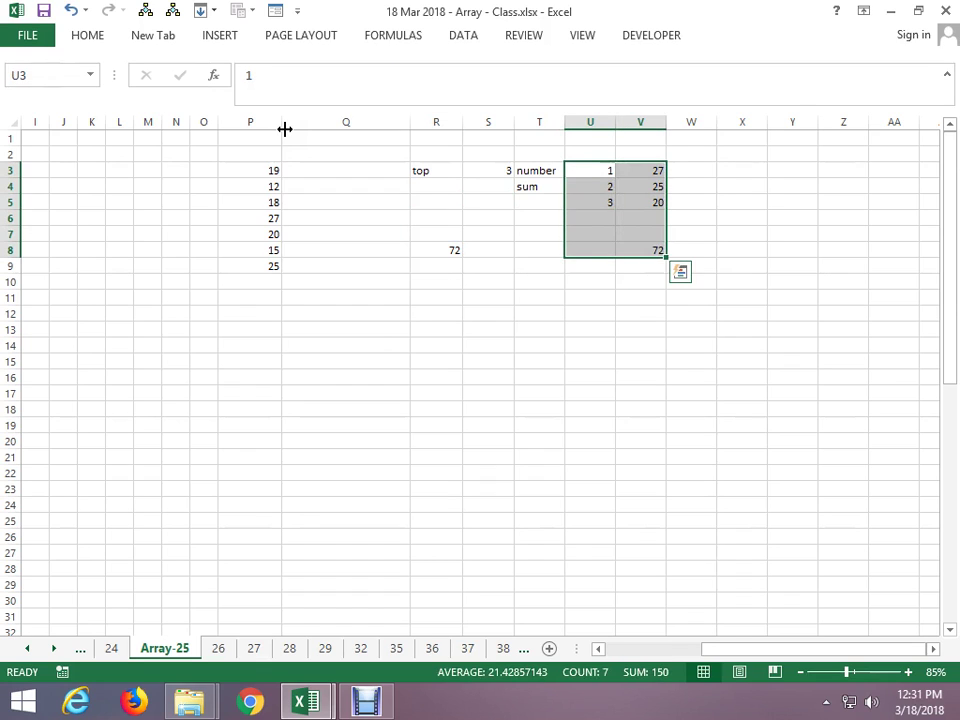
pyautogui.press('Left')
pyautogui.press('Left')
pyautogui.press('Down')
pyautogui.press('Down')
pyautogui.press('Down')
pyautogui.press('Left')
pyautogui.press('Down')
pyautogui.press('Down')
pyautogui.press('Up')
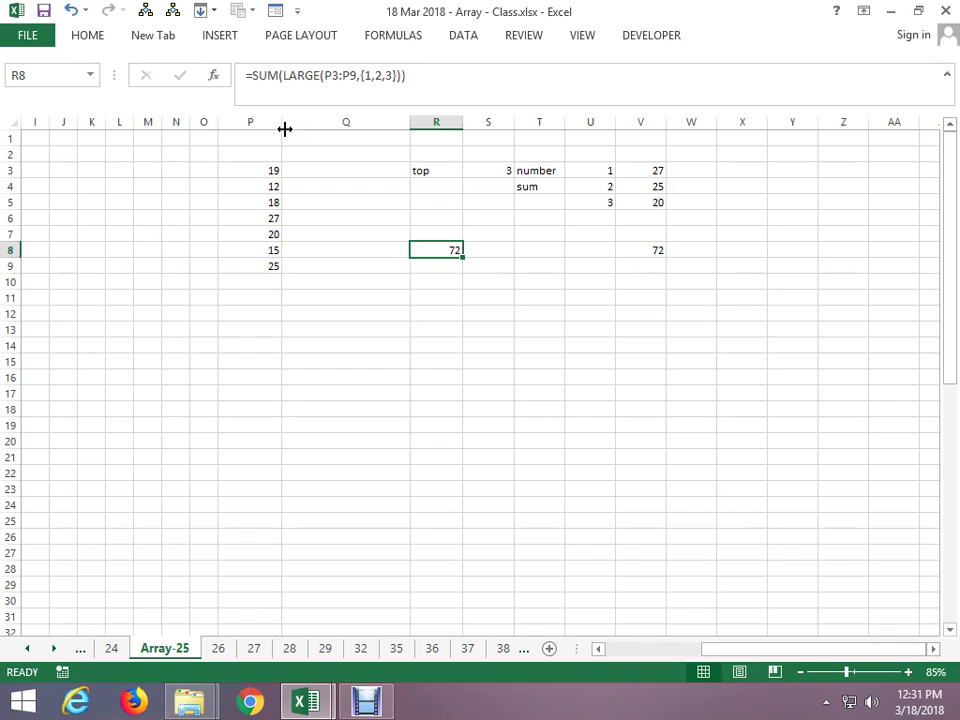
# Re-enter R8's top-three sum as an array formula with Ctrl+Shift+Enter
pyautogui.press('F2')
pyautogui.press('Return')
pyautogui.press('Up')
pyautogui.press('F2')
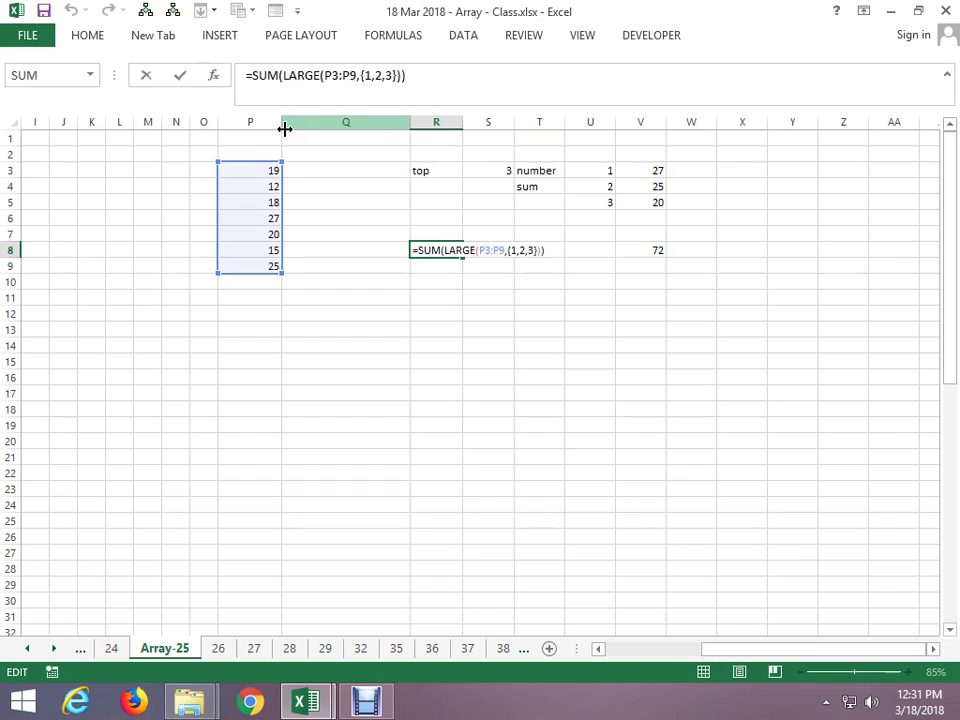
pyautogui.hotkey('ctrl', 'shift', 'Return')
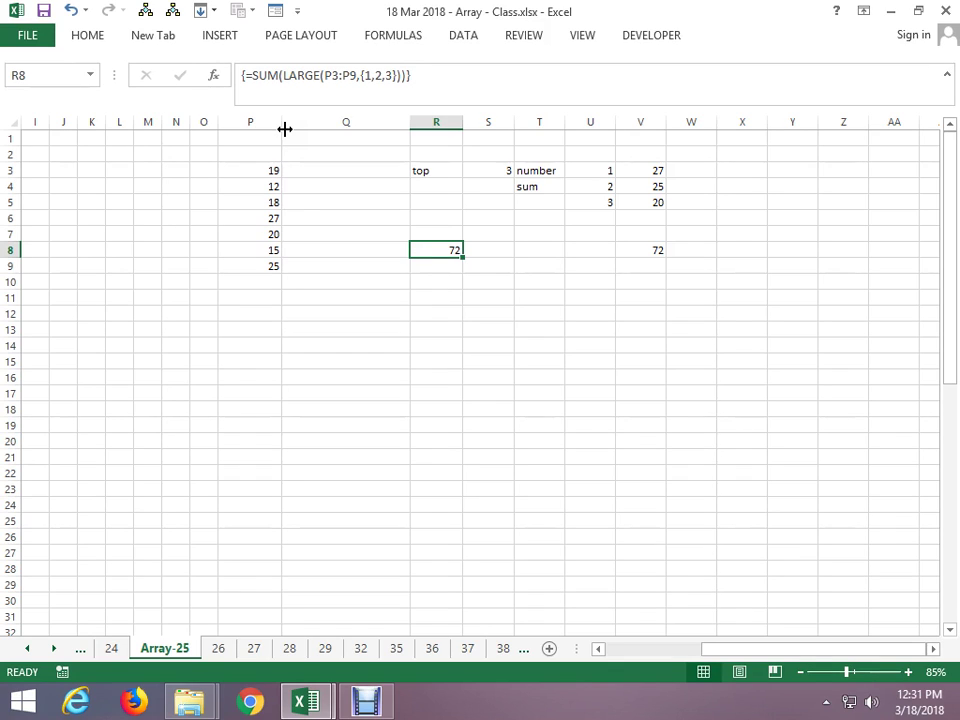
# Switch from the Array-25 sheet back to sheet 23
pyautogui.press('F2')
pyautogui.hotkey('shift', 'Return')
pyautogui.hotkey('ctrl', 'pageup')
pyautogui.hotkey('ctrl', 'pageup')
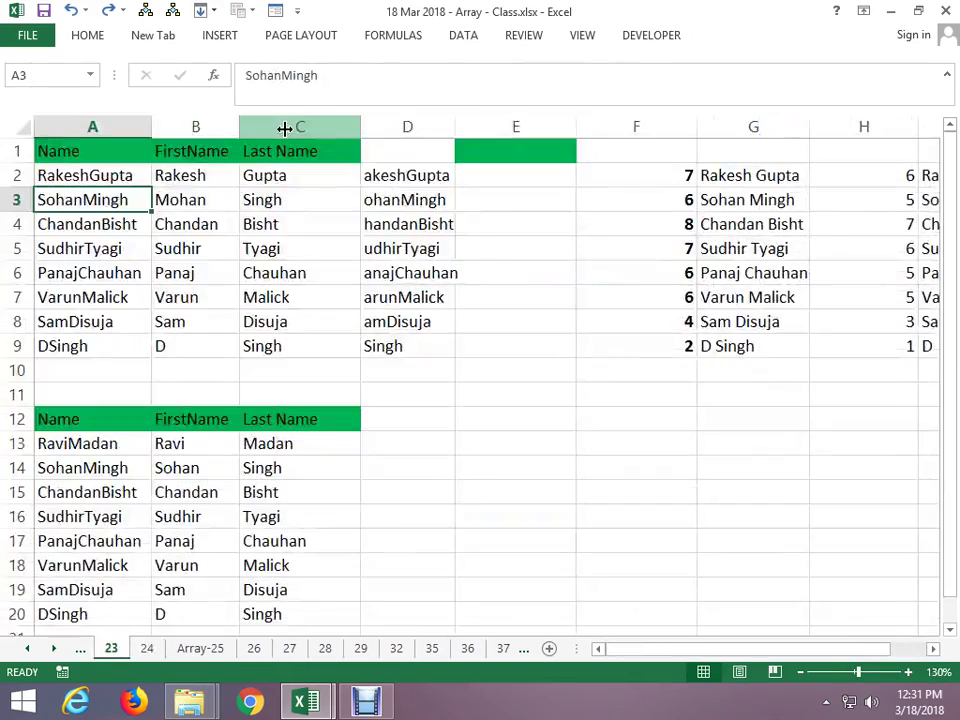
# Return to the Array-25 sheet and look over the Edition values and column H questions
pyautogui.hotkey('ctrl', 'pagedown')
pyautogui.hotkey('ctrl', 'pagedown')
pyautogui.hotkey('ctrl', 'Left')
pyautogui.hotkey('ctrl', 'Left')
pyautogui.hotkey('ctrl', 'Left')
pyautogui.press('Left')
pyautogui.press('Left')
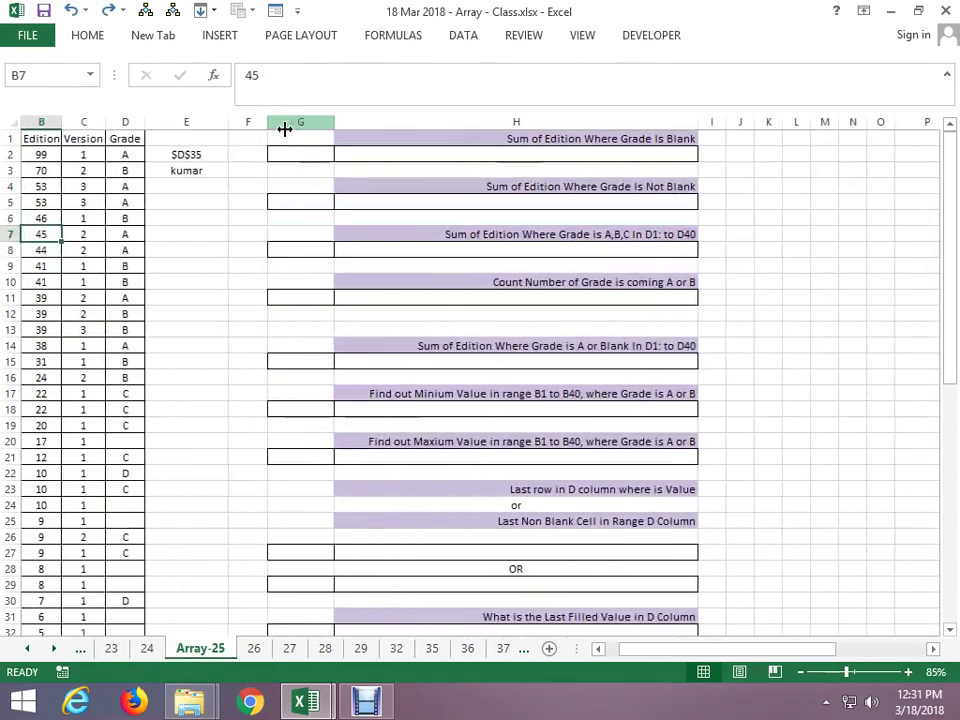
pyautogui.press('Up')
pyautogui.press('Up')
pyautogui.press('Up')
pyautogui.press('Up')
pyautogui.press('Left')
# Walk the Edition and Grade columns to the blank grade in D20, ending beside the question at I1
pyautogui.press('Up')
pyautogui.press('Right')
pyautogui.press('Right')
pyautogui.press('Right')
pyautogui.press('Right')
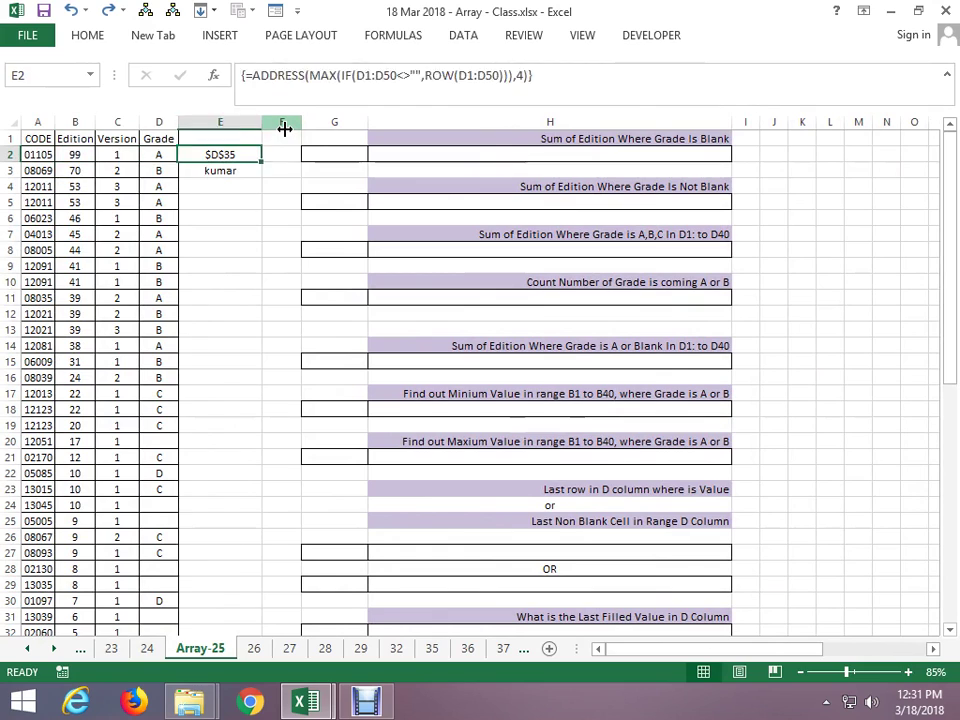
pyautogui.press('Right')
pyautogui.press('Right')
pyautogui.press('Right')
pyautogui.press('Left')
pyautogui.press('Up')
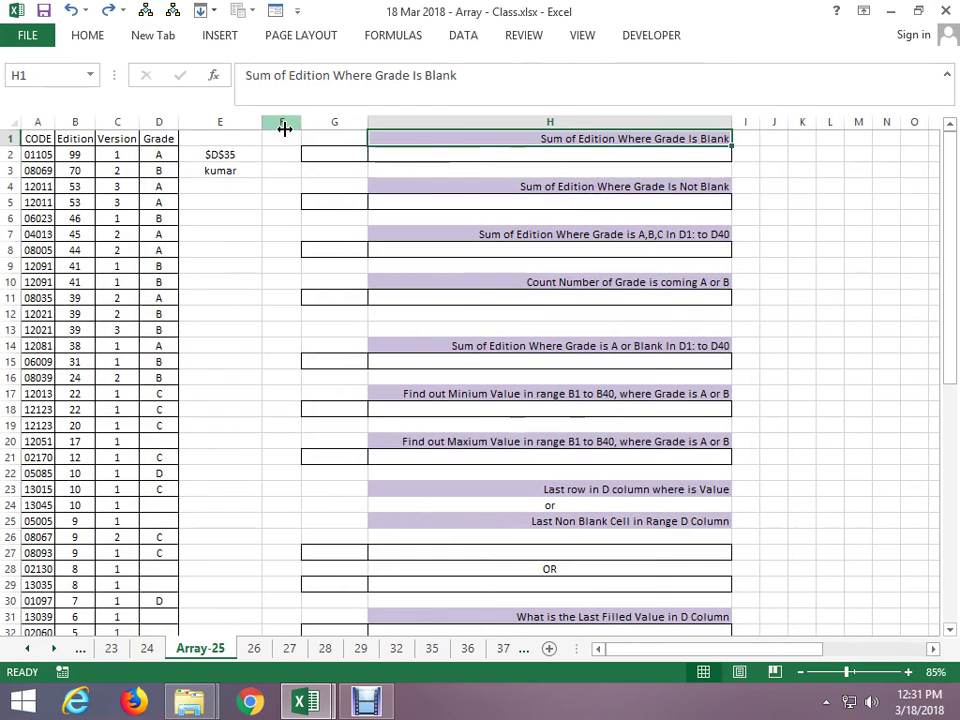
pyautogui.press('Left')
pyautogui.press('Home')
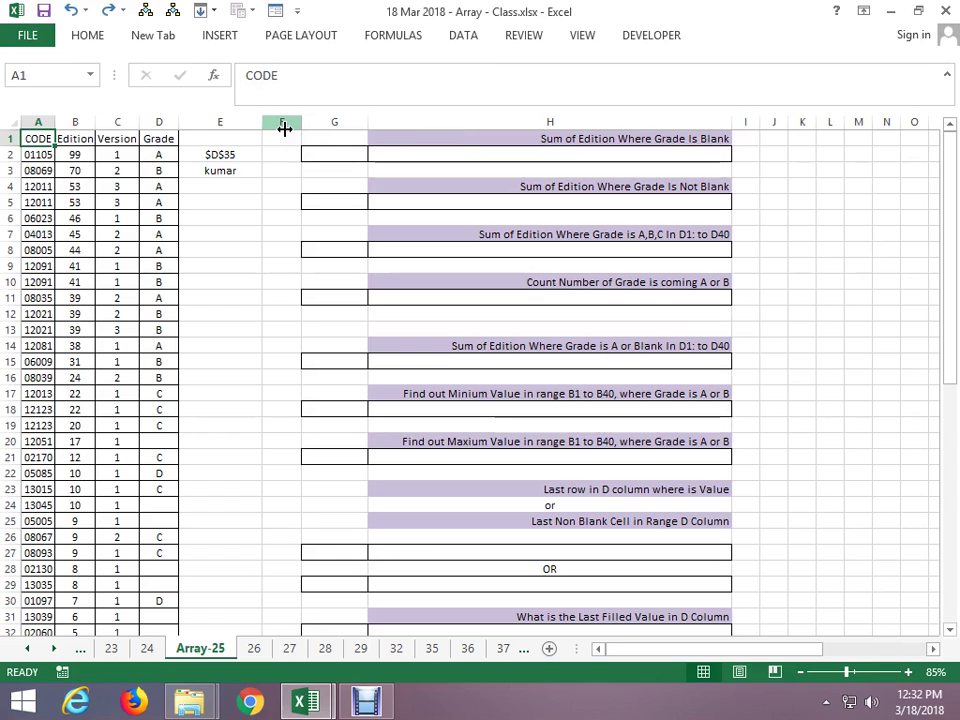
pyautogui.press('Down')
pyautogui.press('Right')
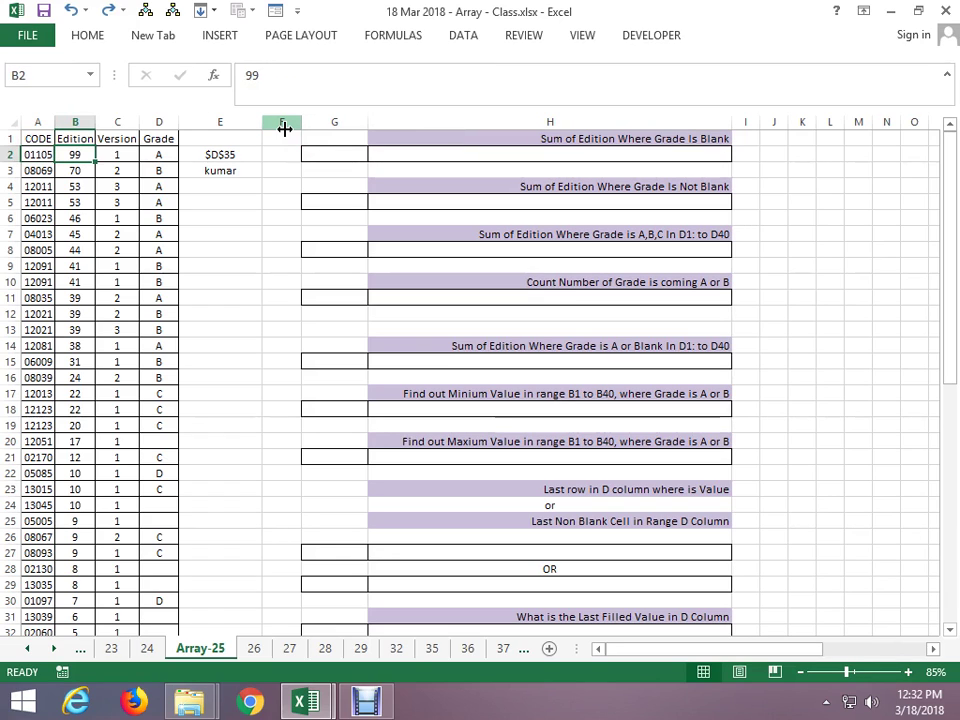
pyautogui.press('Right')
pyautogui.press('Right')
pyautogui.press('Left')
pyautogui.press('Left')
pyautogui.press('Left')
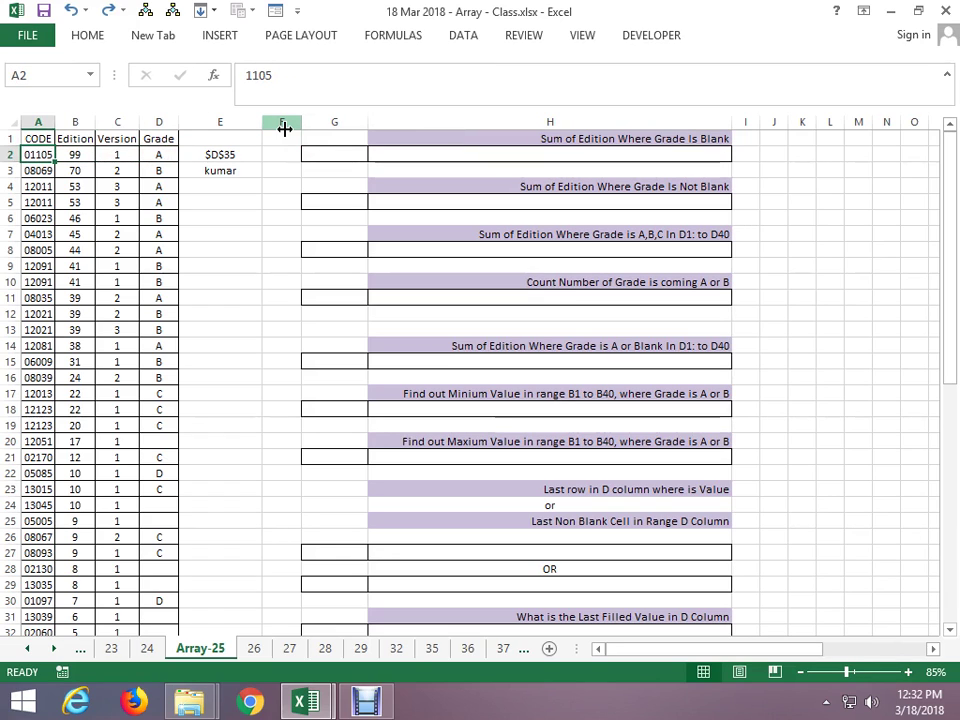
pyautogui.press('Right')
pyautogui.press('Down')
pyautogui.press('Down')
pyautogui.press('Down')
pyautogui.press('Down')
pyautogui.press('Down')
pyautogui.press('Down')
pyautogui.press('Down')
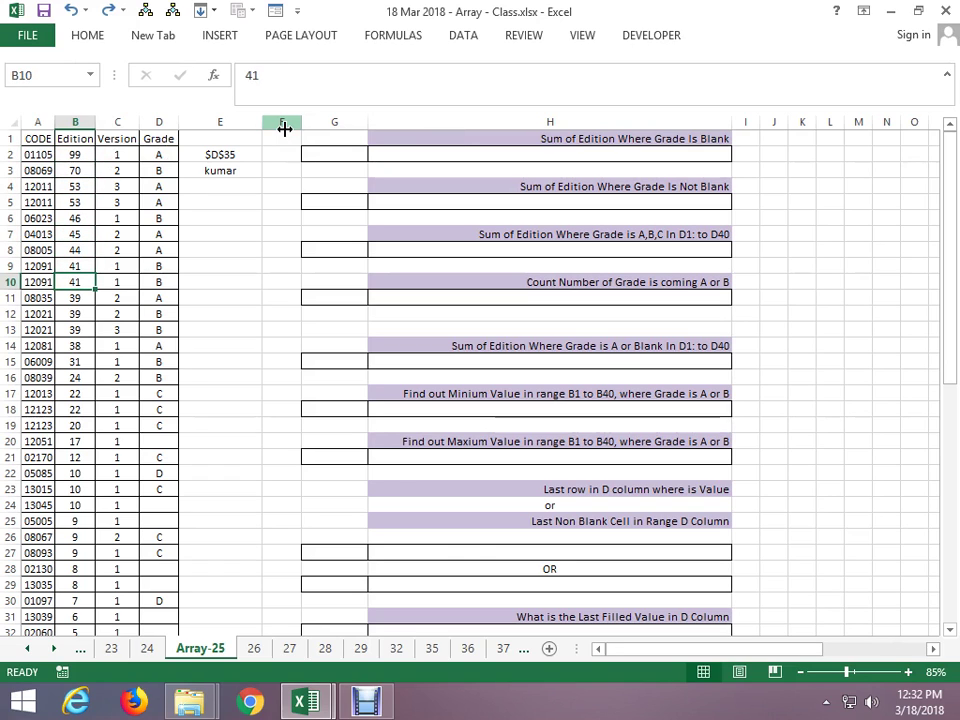
pyautogui.press('Right')
pyautogui.press('Right')
pyautogui.press('Down')
pyautogui.press('Down')
pyautogui.press('Down')
pyautogui.press('Down')
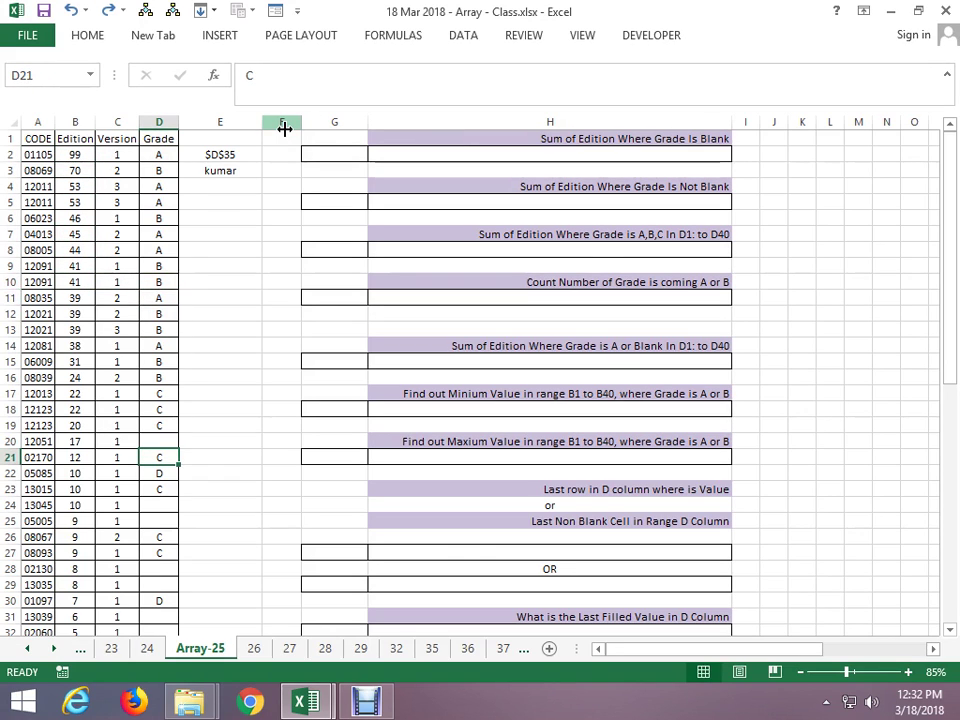
pyautogui.press('Up')
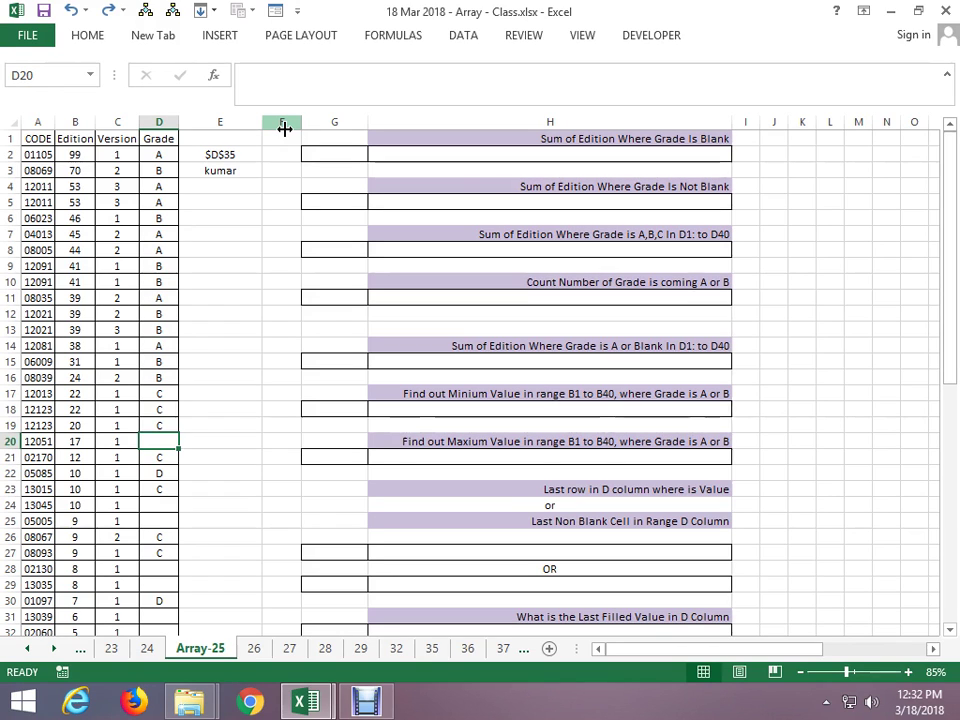
pyautogui.press('Up')
pyautogui.press('Up')
pyautogui.press('Up')
pyautogui.press('Up')
pyautogui.press('Up')
pyautogui.press('Up')
pyautogui.press('Up')
pyautogui.press('Right')
pyautogui.press('Right')
pyautogui.press('Right')
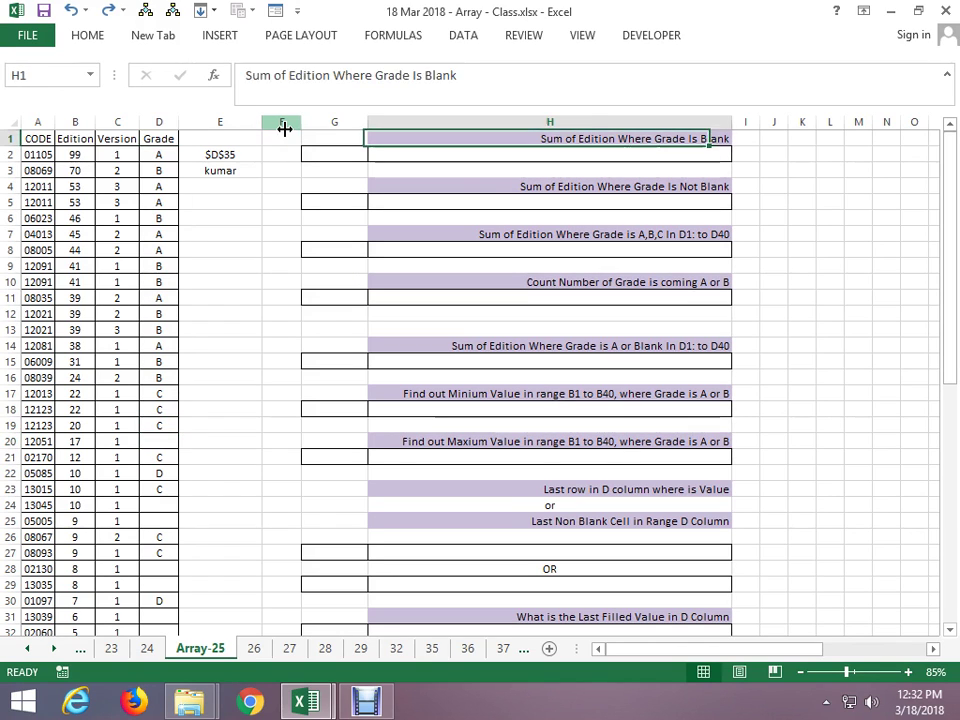
pyautogui.press('Right')
pyautogui.write('=s')
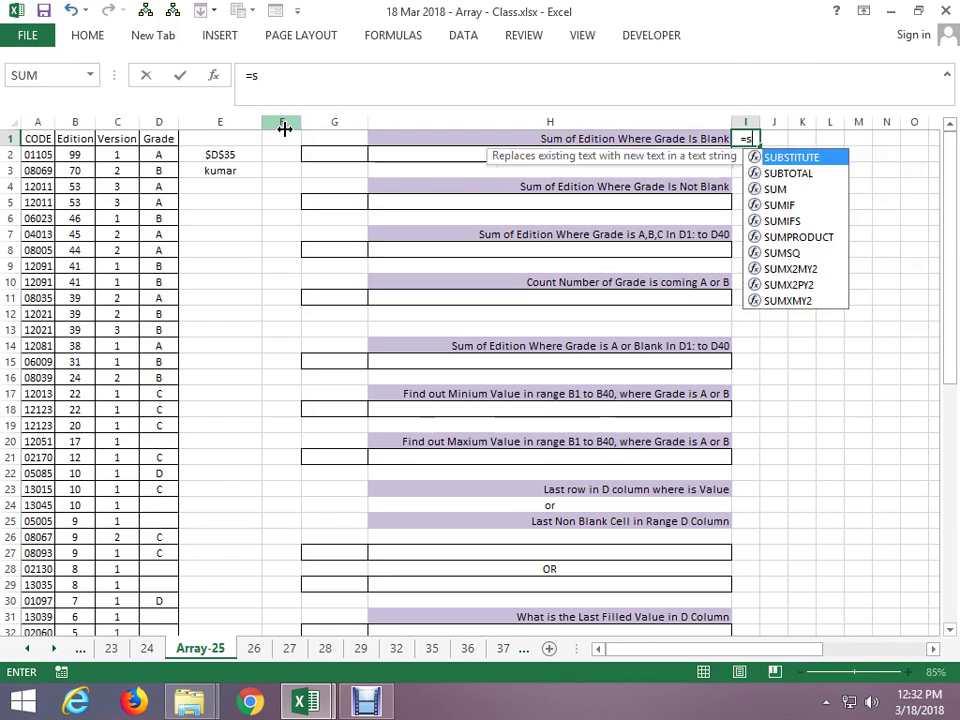
pyautogui.write('umif')
pyautogui.press('Tab')
pyautogui.press('Left')
pyautogui.press('Left')
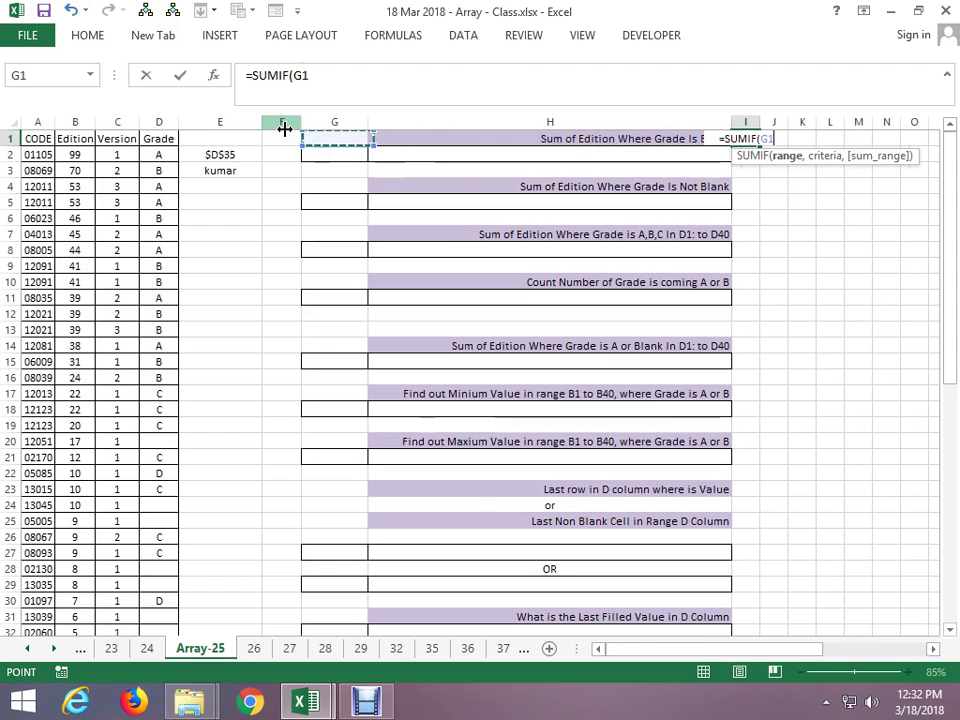
pyautogui.press('Left')
pyautogui.press('Left')
pyautogui.press('Left')
pyautogui.press('Left')
pyautogui.press('Left')
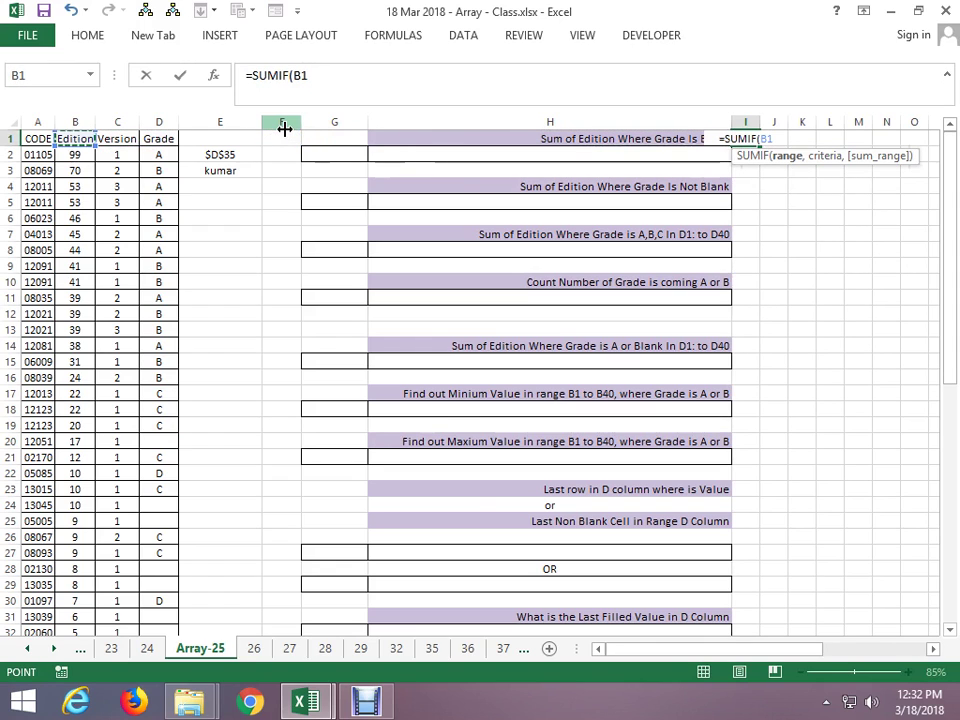
pyautogui.press('Right')
pyautogui.press('Right')
pyautogui.hotkey('ctrl', 'space')
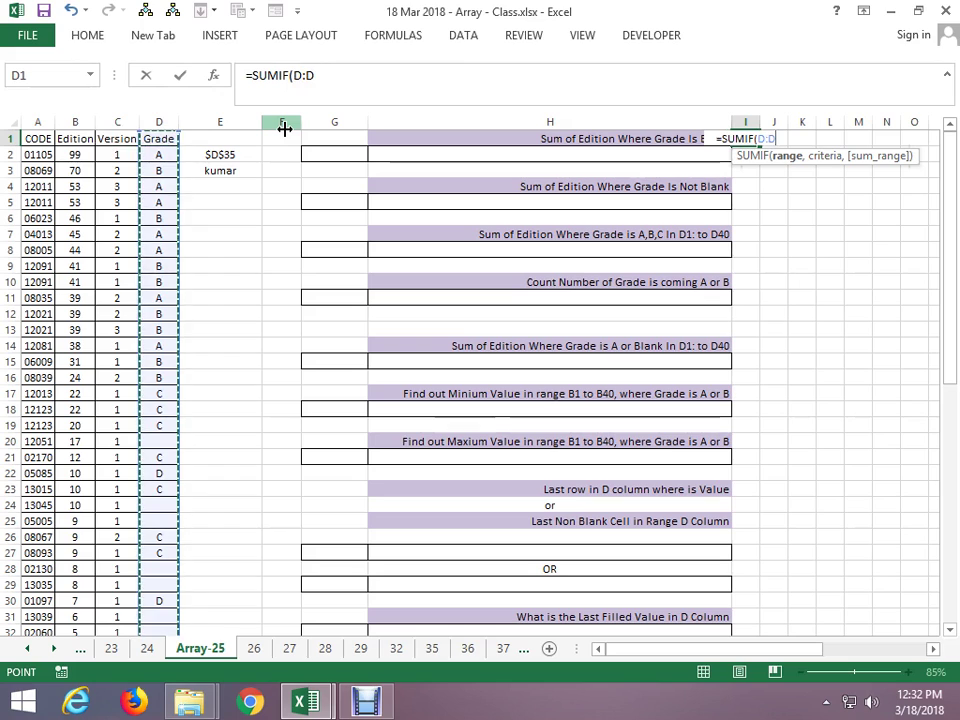
pyautogui.write(',""')
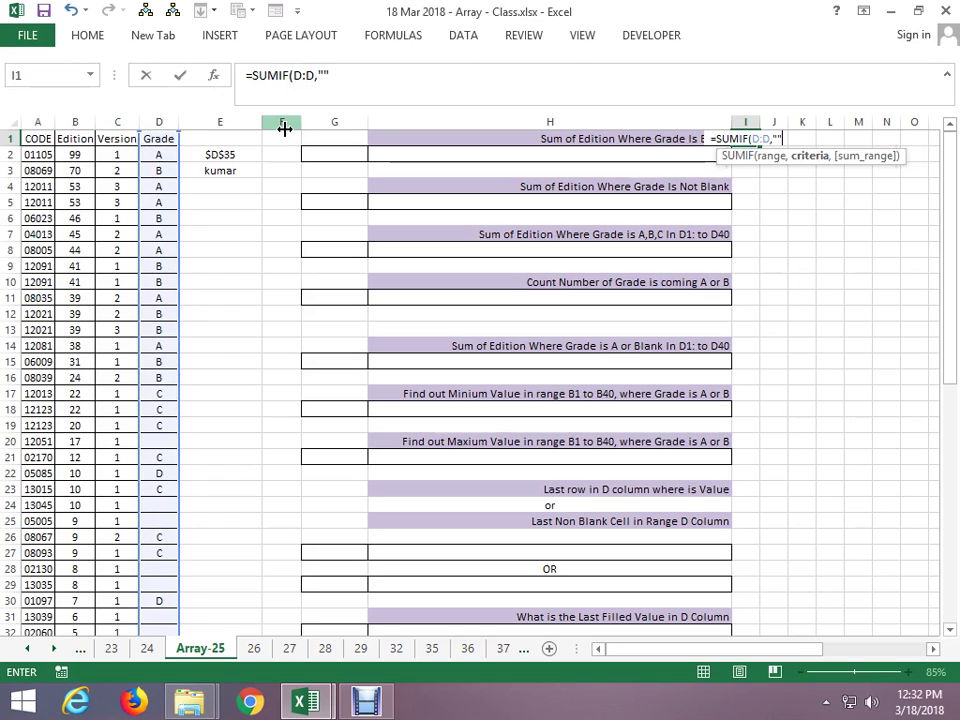
pyautogui.write(',')
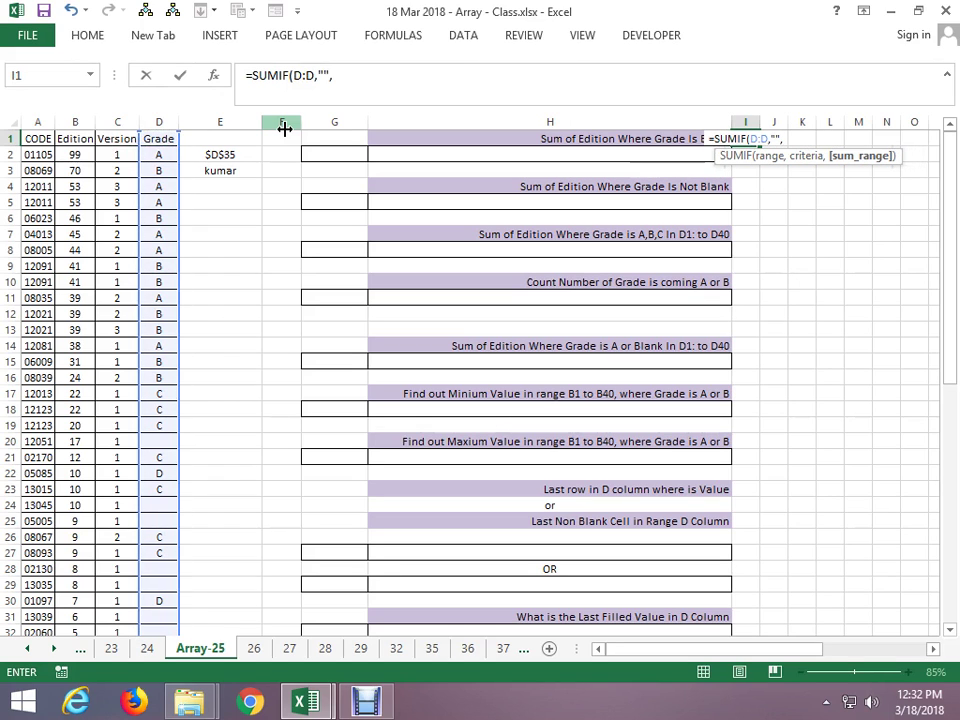
pyautogui.click(77, 156)
pyautogui.hotkey('ctrl', 'space')
pyautogui.press('Return')
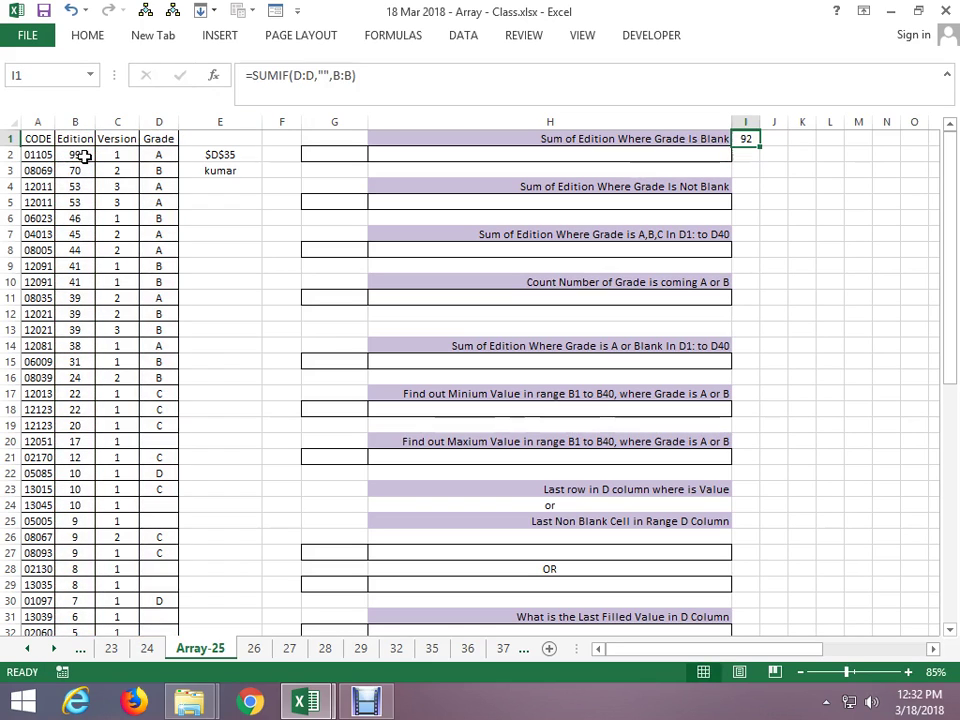
pyautogui.press('Right')
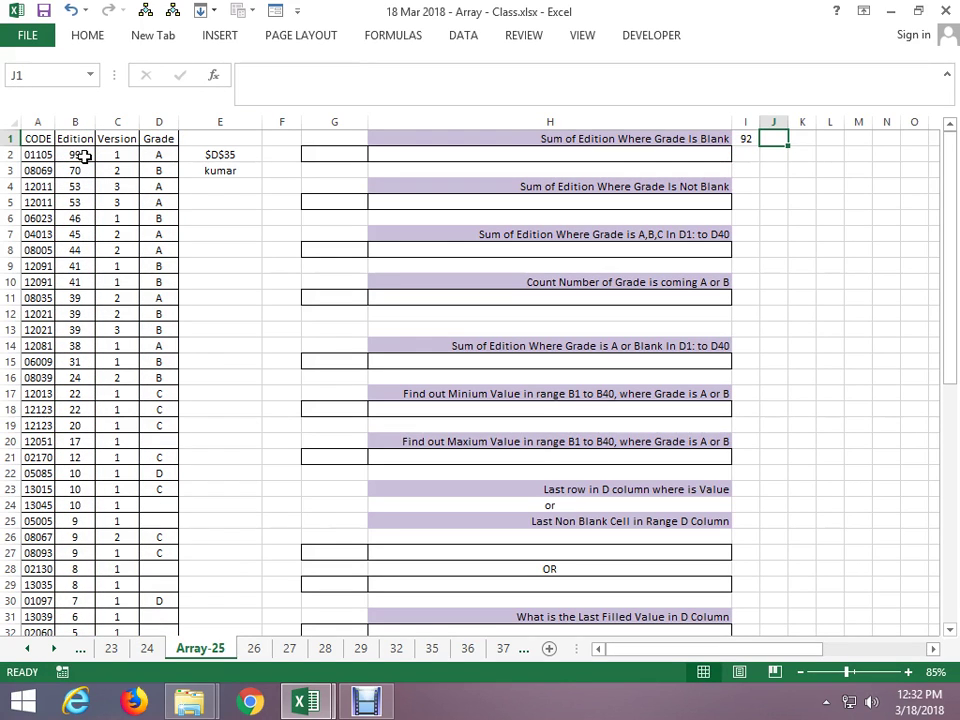
pyautogui.write('=i')
pyautogui.press('Escape')
pyautogui.press('Left')
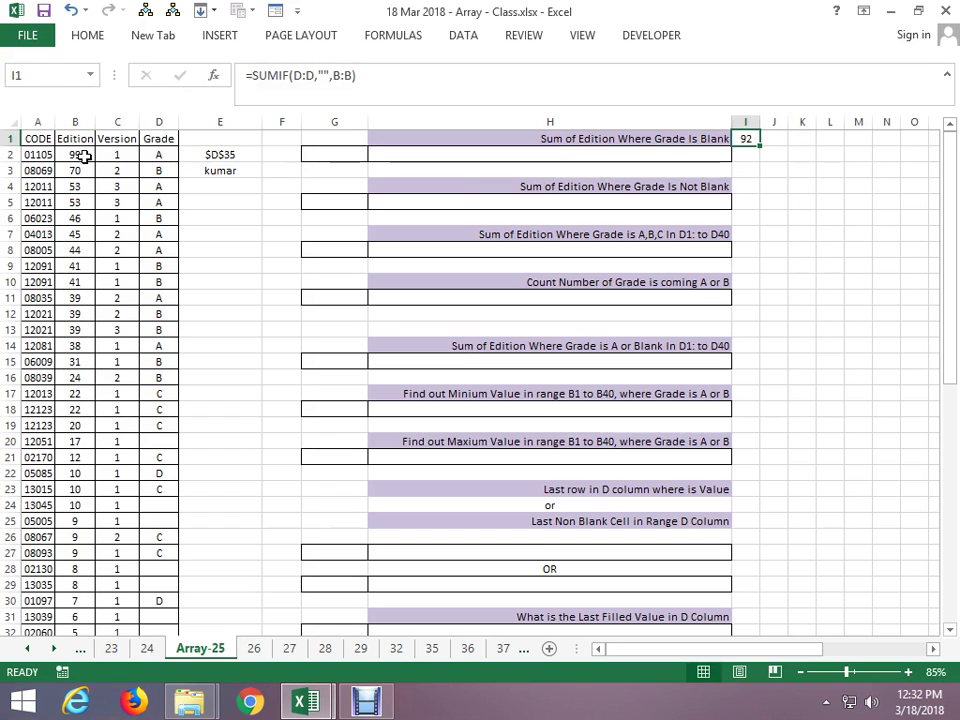
pyautogui.press('F2')
pyautogui.press('Escape')
pyautogui.hotkey('ctrl', 'Left')
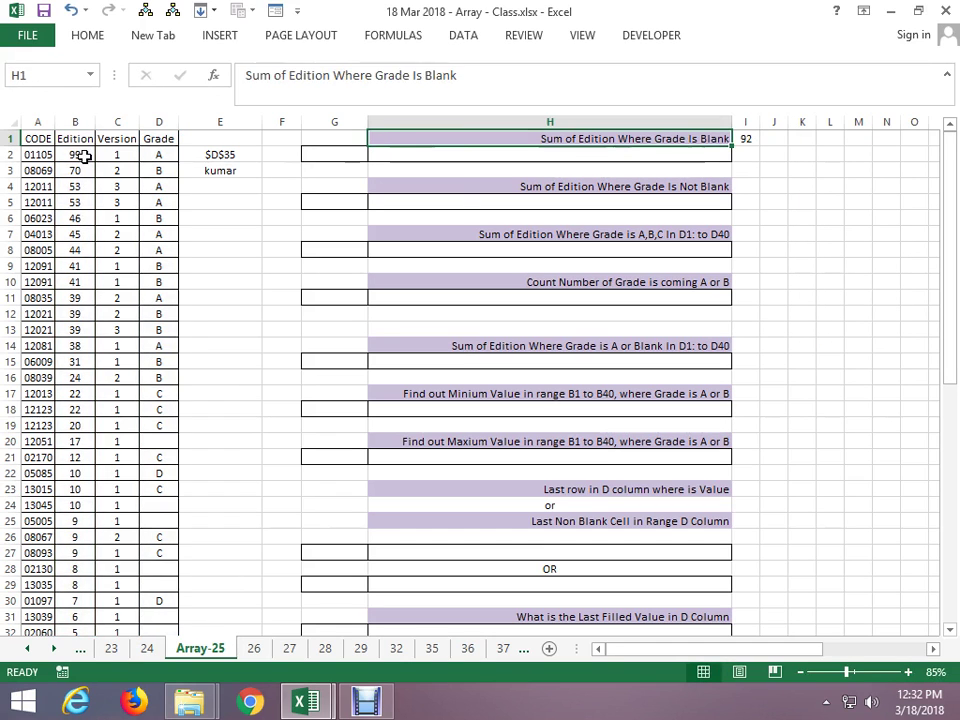
pyautogui.hotkey('ctrl', 'Left')
pyautogui.hotkey('ctrl', 'Left')
pyautogui.hotkey('ctrl', 'Down')
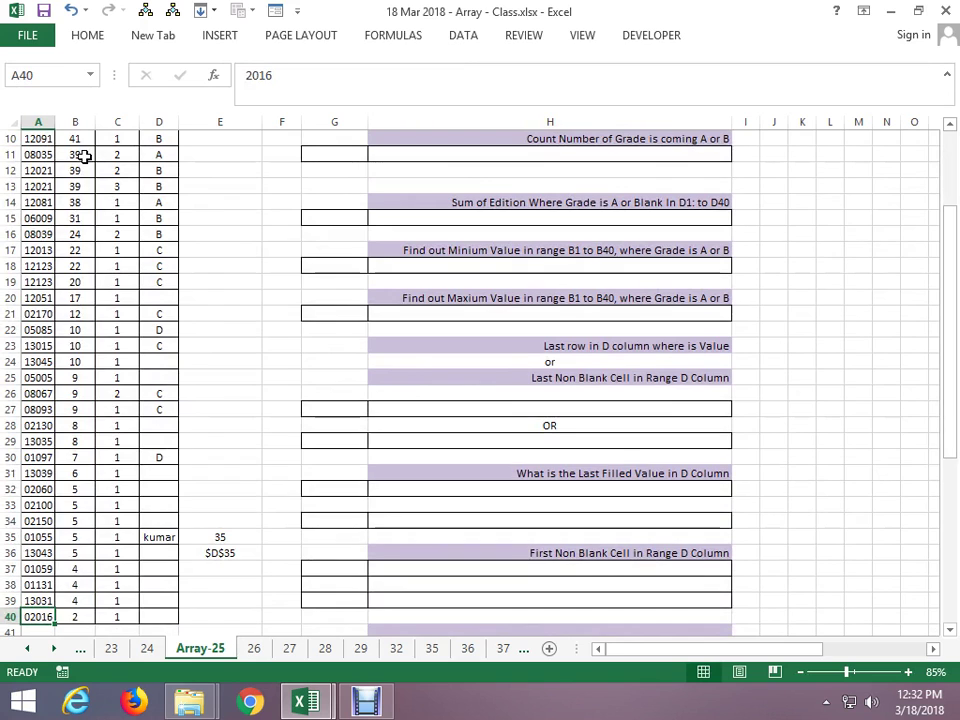
pyautogui.hotkey('ctrl', 'Up')
pyautogui.press('Right')
pyautogui.press('Right')
pyautogui.press('Right')
pyautogui.press('Right')
pyautogui.press('Right')
pyautogui.press('Right')
pyautogui.press('Right')
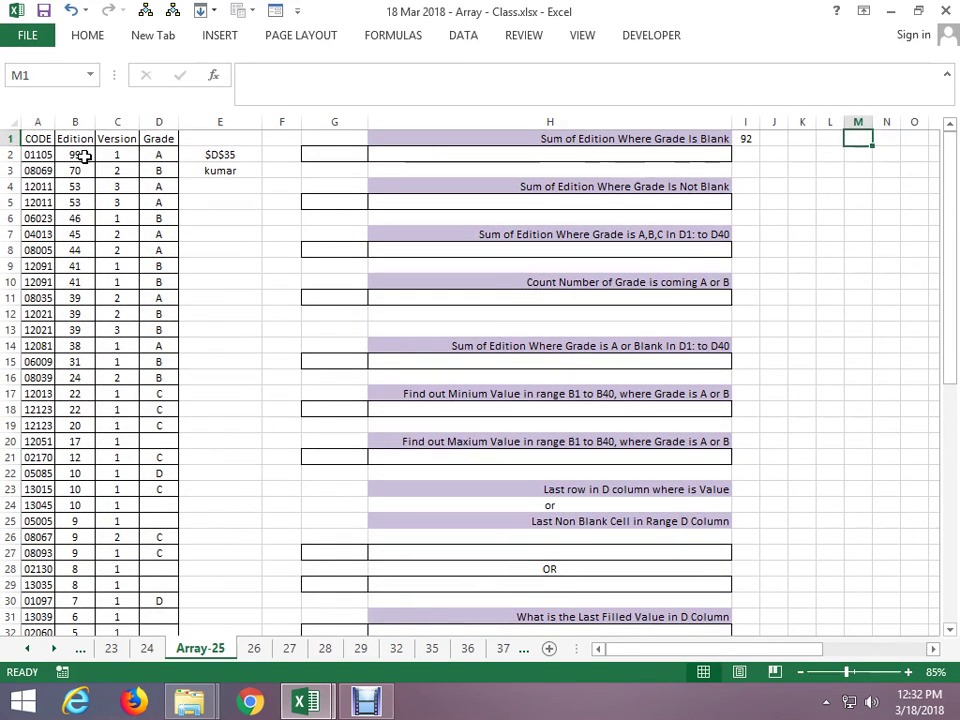
pyautogui.press('Left')
pyautogui.press('Left')
# Enter =IF(D1:D40="",B1:B40) in J1, which shows FALSE
pyautogui.press('Left')
pyautogui.write('=if')
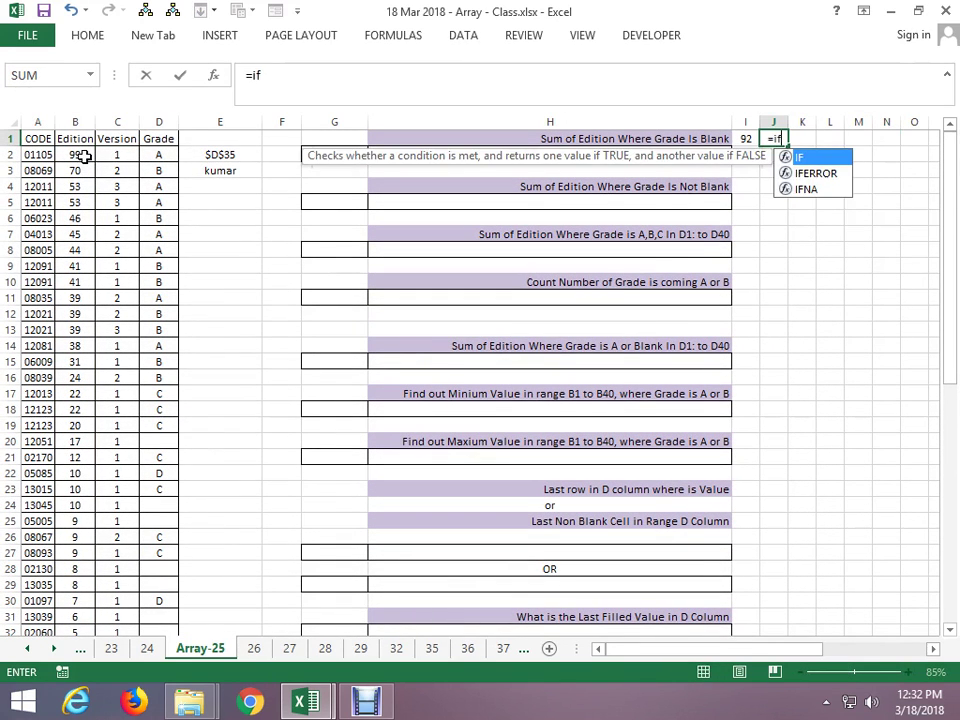
pyautogui.write('(')
pyautogui.press('Left')
pyautogui.hotkey('ctrl', 'Left')
pyautogui.hotkey('ctrl', 'Left')
pyautogui.hotkey('ctrl', 'Left')
pyautogui.press('Right')
pyautogui.press('Right')
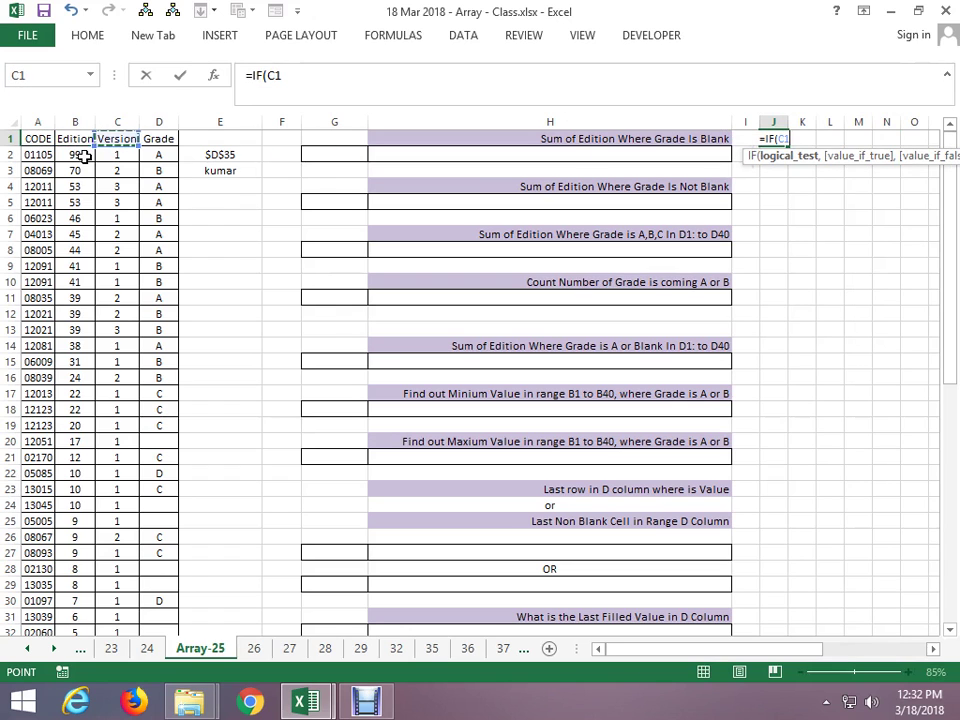
pyautogui.press('Right')
pyautogui.hotkey('shift', 'Down')
pyautogui.hotkey('ctrl', 'shift', 'Down')
pyautogui.hotkey('shift', 'Down')
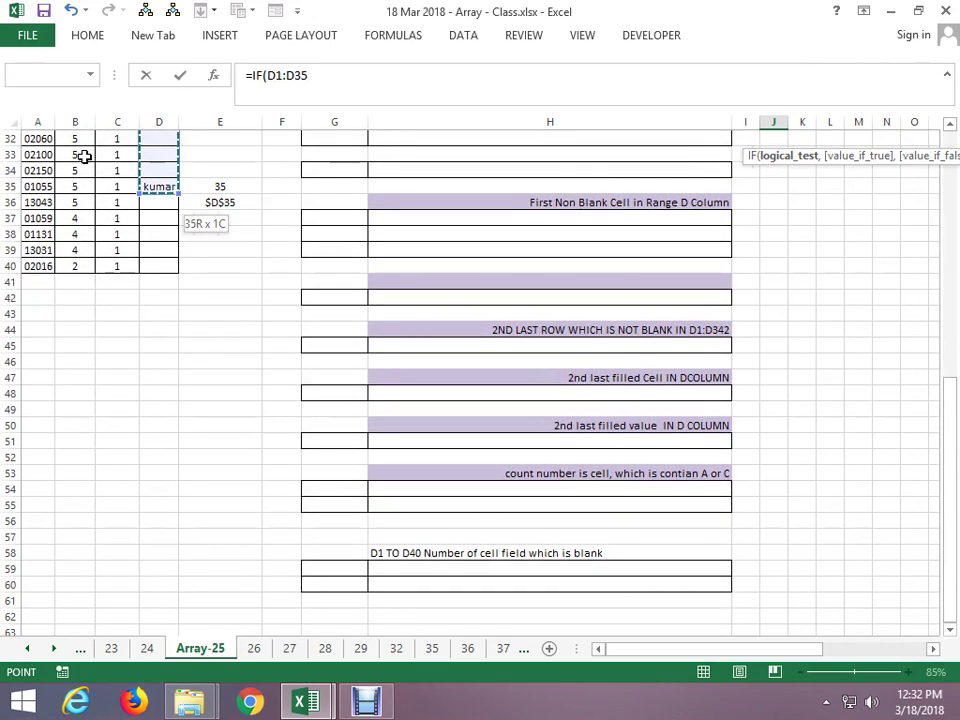
pyautogui.hotkey('shift', 'Down')
pyautogui.hotkey('shift', 'Down')
pyautogui.hotkey('shift', 'Down')
pyautogui.hotkey('shift', 'Down')
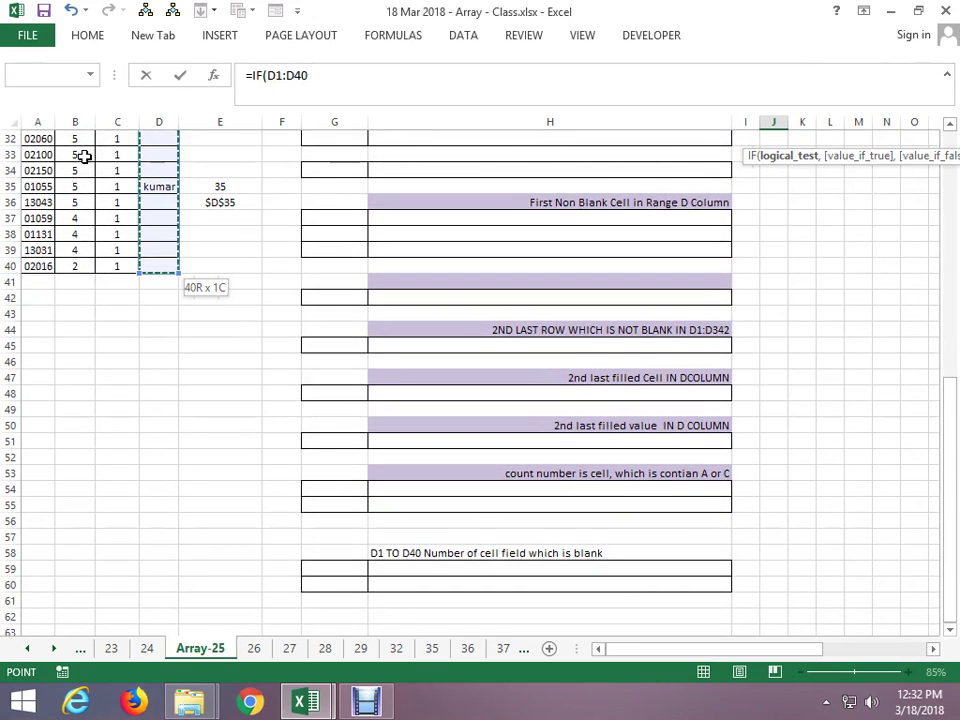
pyautogui.write('=""')
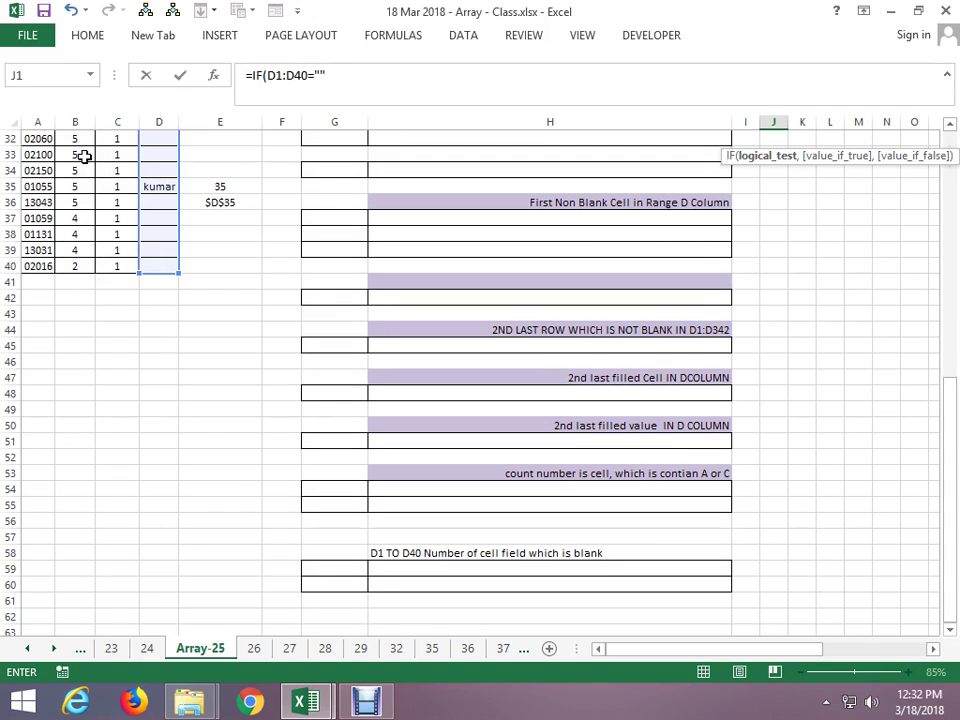
pyautogui.write(',')
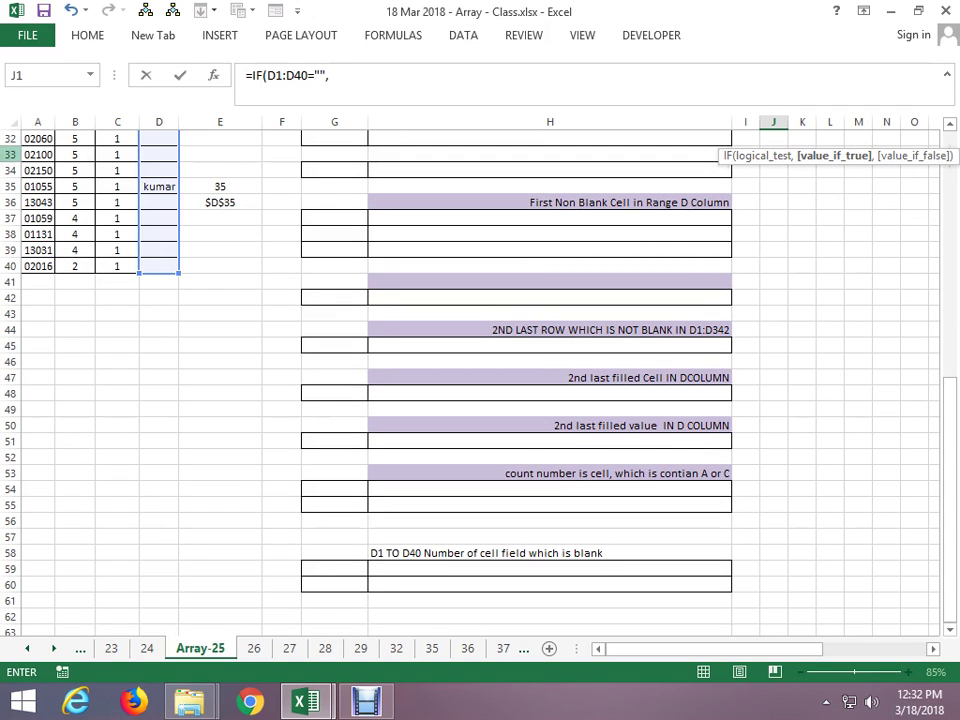
pyautogui.scroll(7, 60, 163)
pyautogui.click(70, 164)
pyautogui.hotkey('ctrl', 'Up')
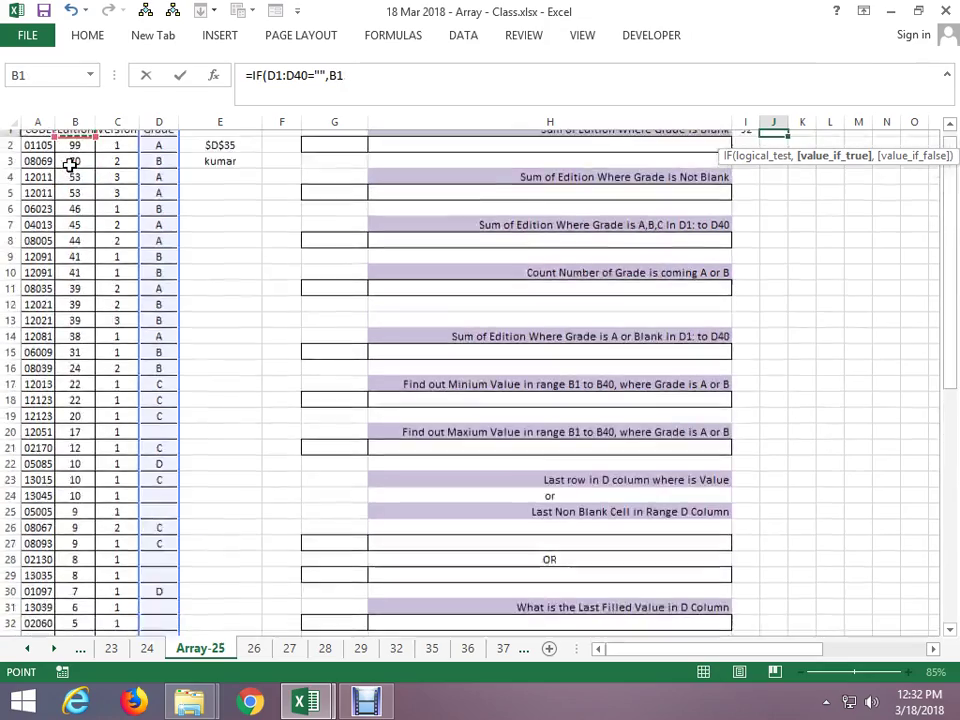
pyautogui.hotkey('ctrl', 'shift', 'Down')
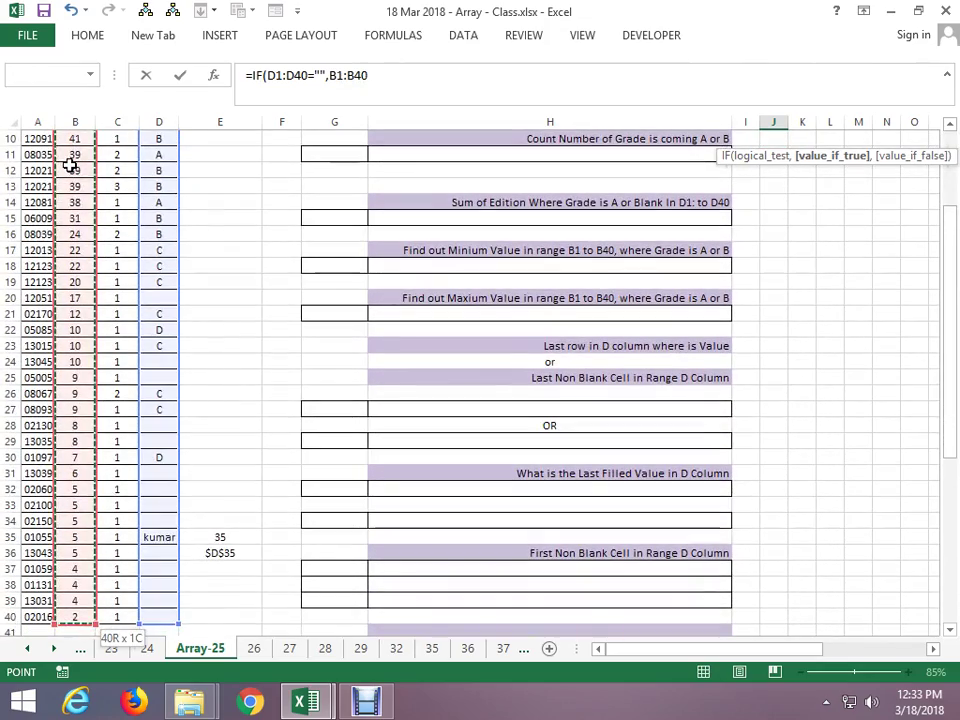
pyautogui.press('Return')
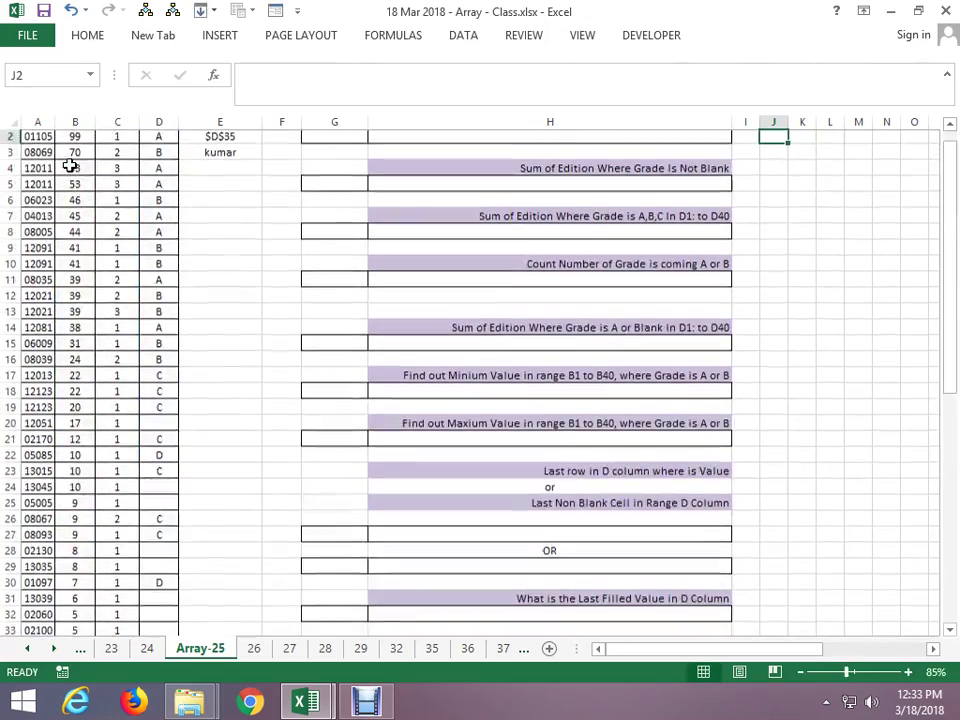
pyautogui.press('Up')
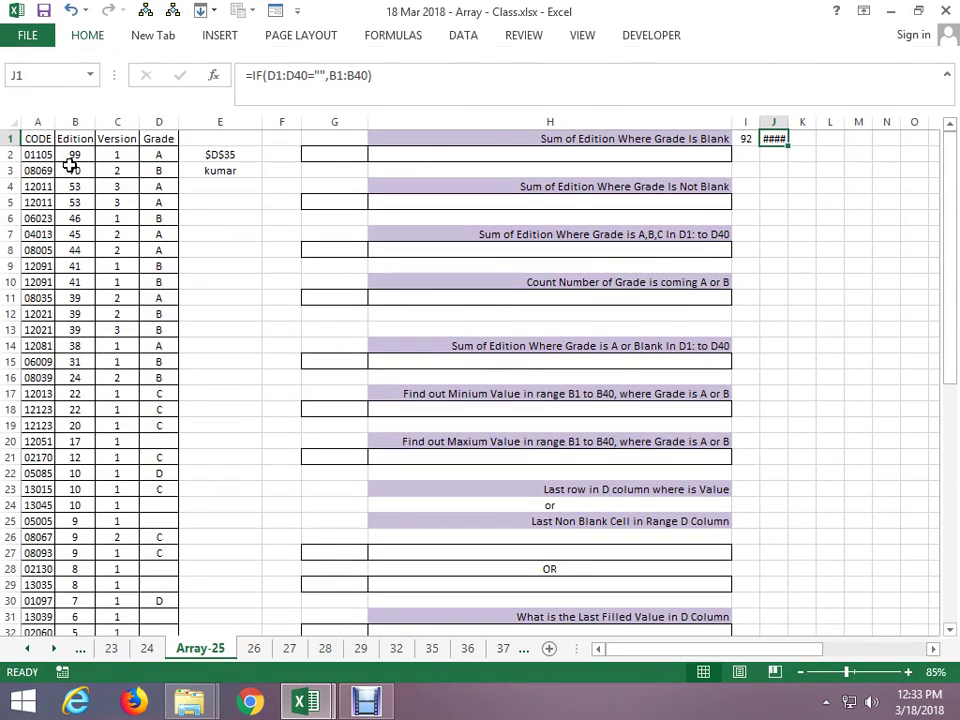
# Autofit column J and evaluate J1's IF array with F9, then discard the evaluation
pyautogui.hotkey('alt', 'h')
pyautogui.press('o')
pyautogui.press('i')
pyautogui.press('F2')
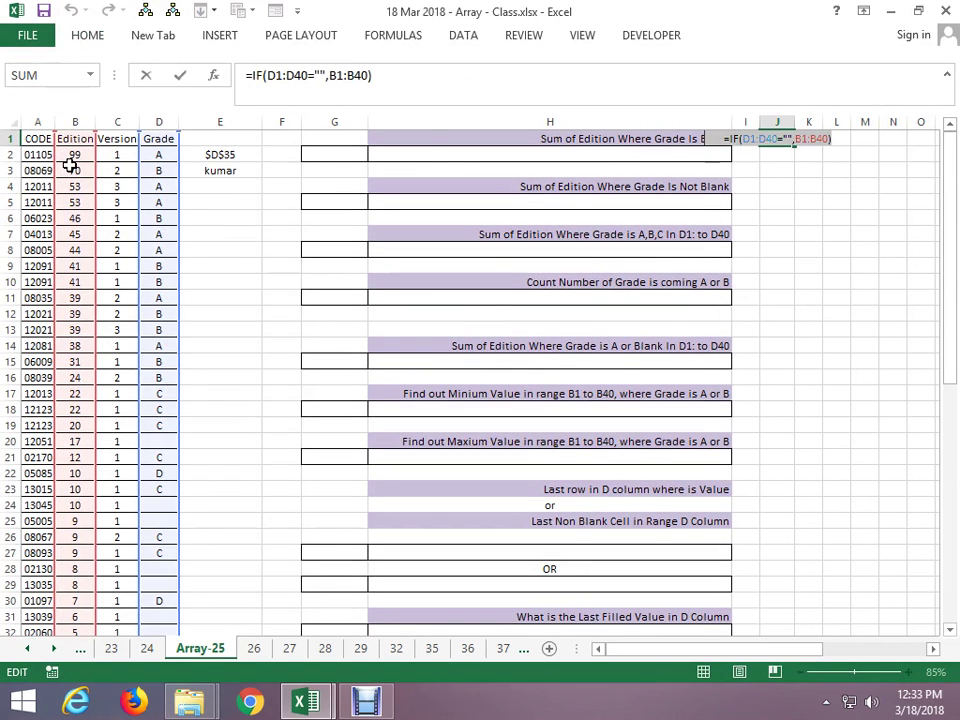
pyautogui.press('F9')
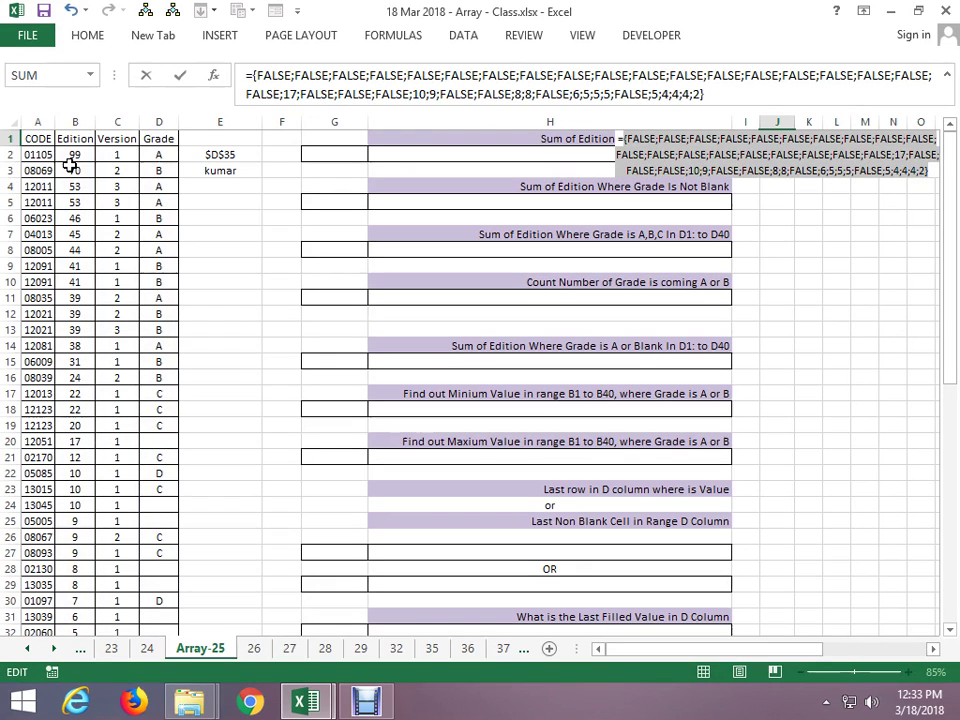
pyautogui.press('Escape')
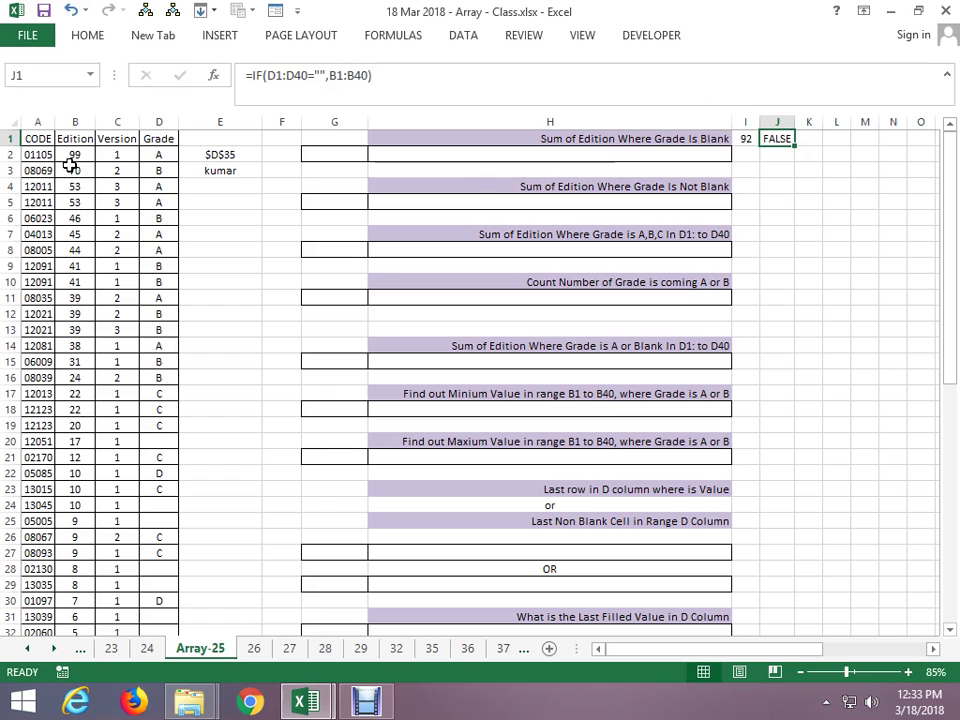
pyautogui.press('F2')
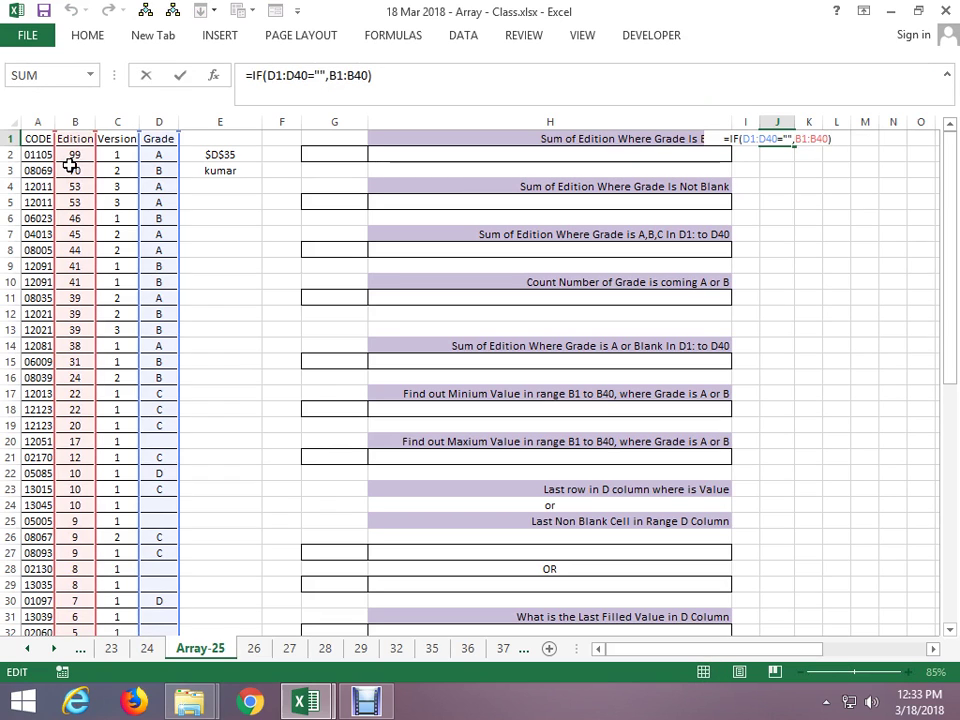
# Make J1 the array formula {=SUM(IF(D1:D40="",B1:B40))}, returning 92
pyautogui.write('su')
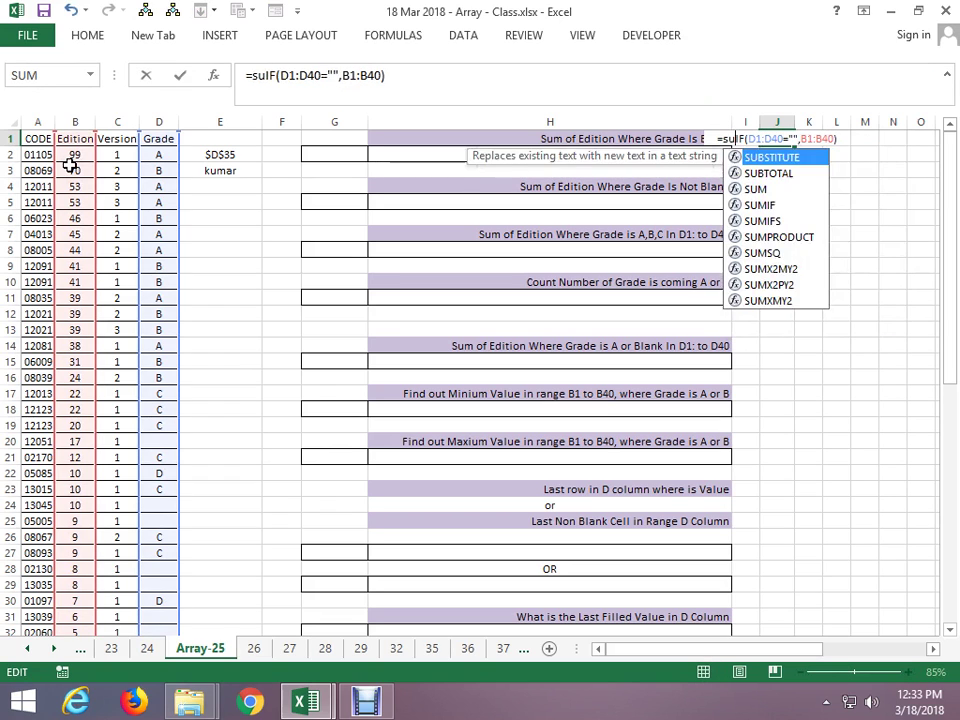
pyautogui.write('m(')
pyautogui.hotkey('ctrl', 'Return')
pyautogui.press('F2')
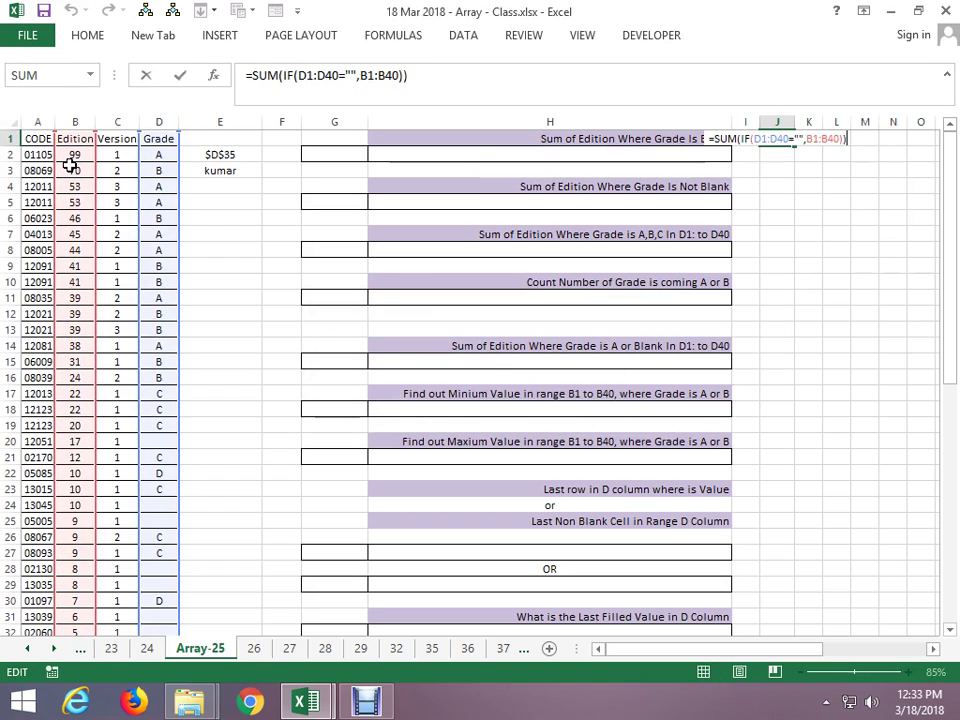
pyautogui.hotkey('ctrl', 'shift', 'Return')
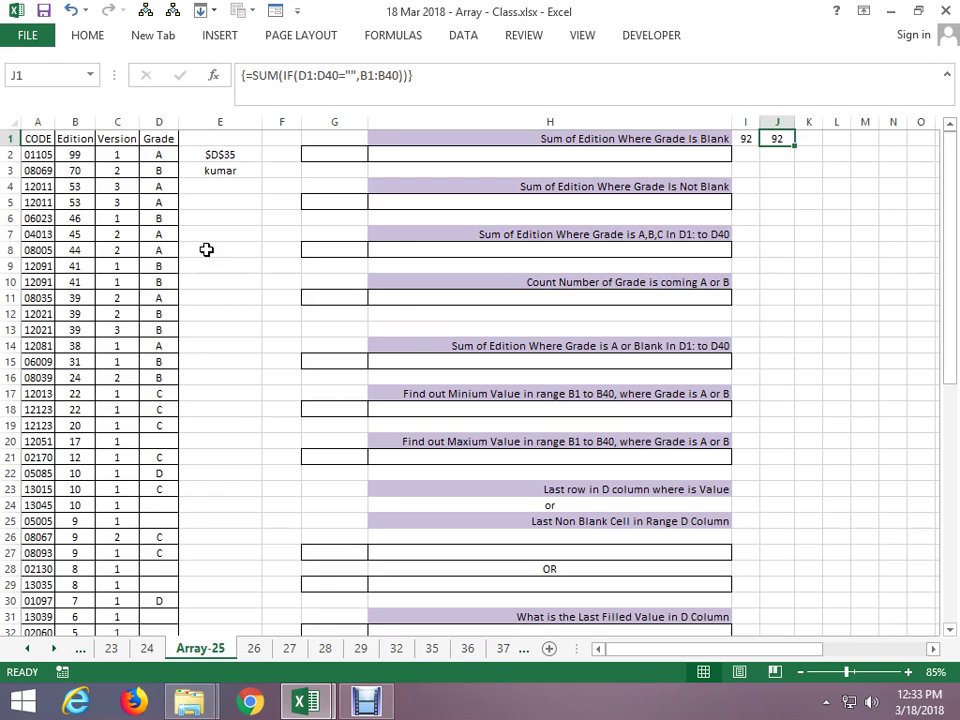
pyautogui.scroll(1, 237, 270)
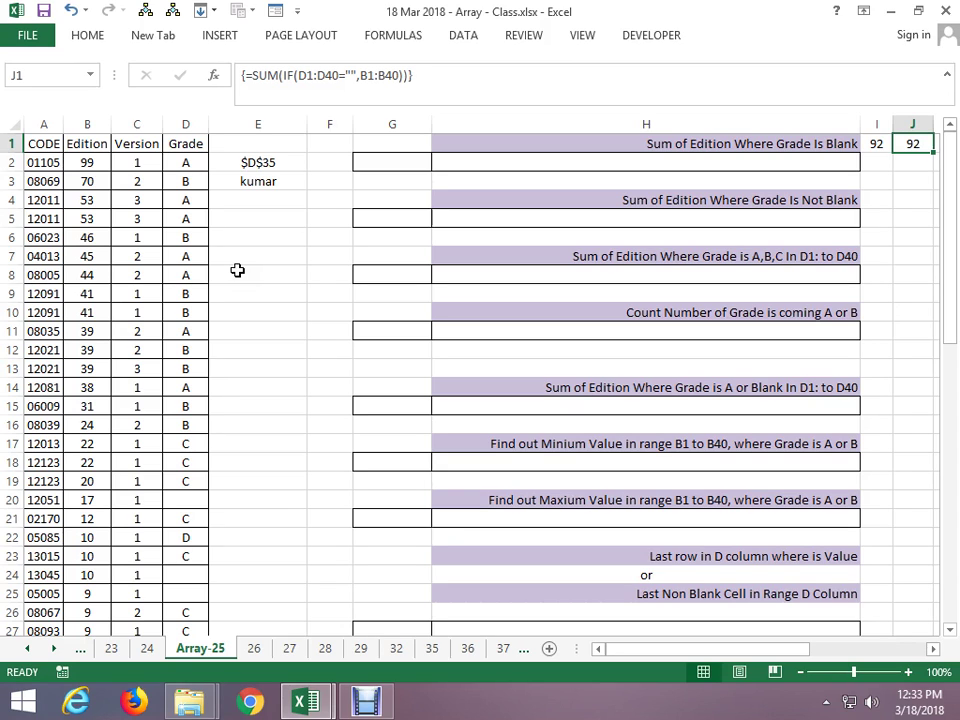
pyautogui.press('Home')
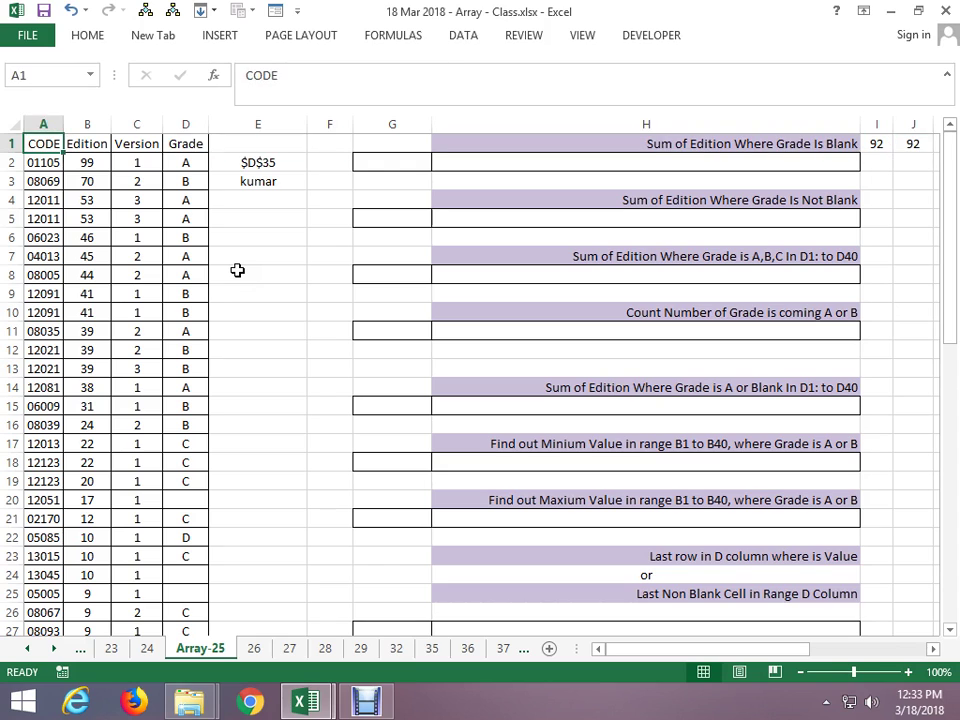
pyautogui.press('Right')
pyautogui.press('Right')
pyautogui.press('Right')
pyautogui.press('Right')
pyautogui.press('Right')
pyautogui.press('Right')
pyautogui.press('Right')
pyautogui.press('Down')
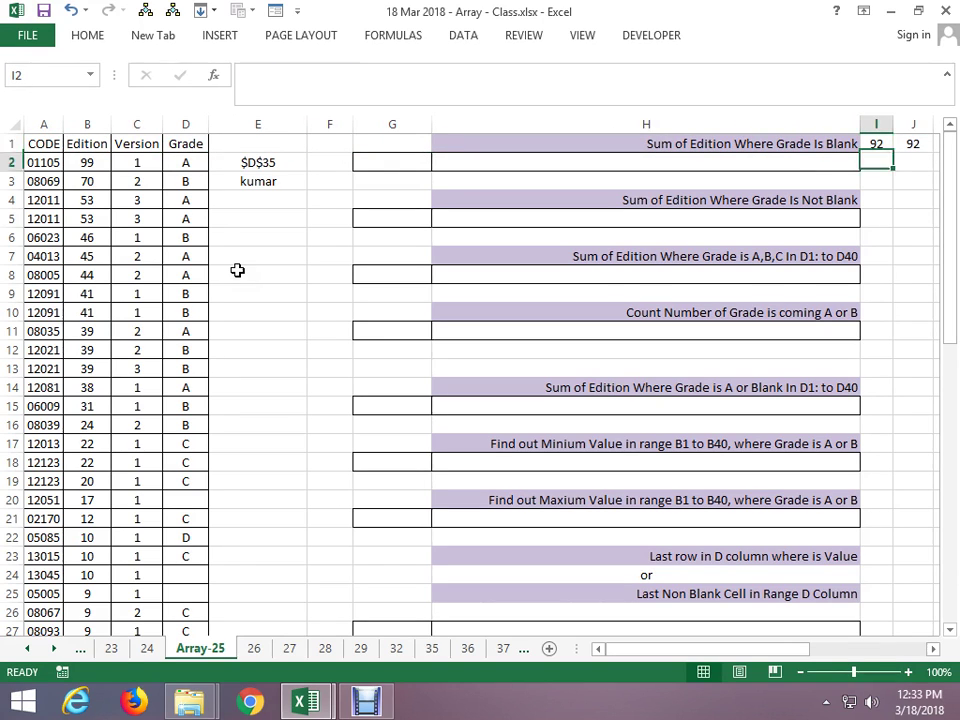
pyautogui.press('Left')
pyautogui.press('Down')
pyautogui.press('Down')
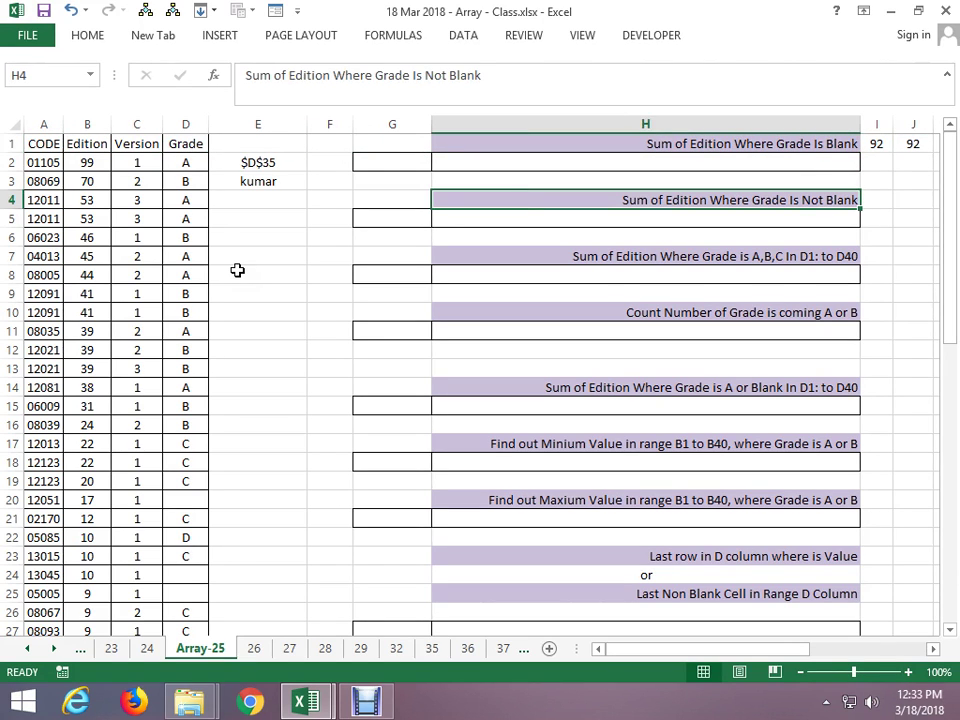
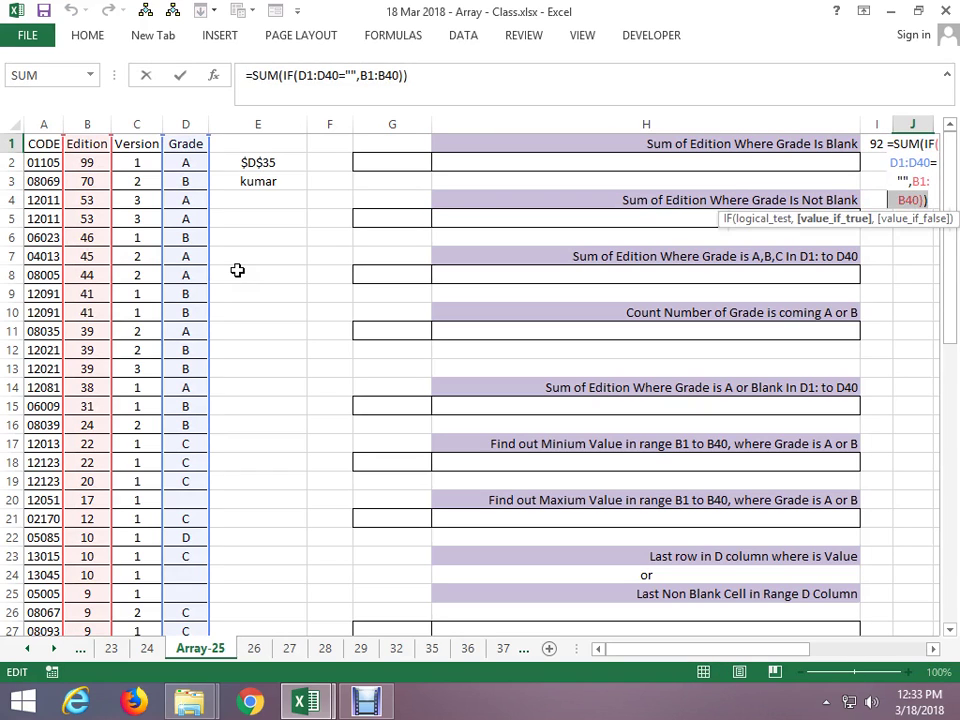
# Copy J1's blank-grade SUM(IF) formula, which gives 92, into J4
pyautogui.hotkey('shift', 'Home')
pyautogui.hotkey('ctrl', 'c')
pyautogui.hotkey('ctrl', 'shift', 'Return')
pyautogui.press('Down')
pyautogui.press('Down')
pyautogui.press('Down')
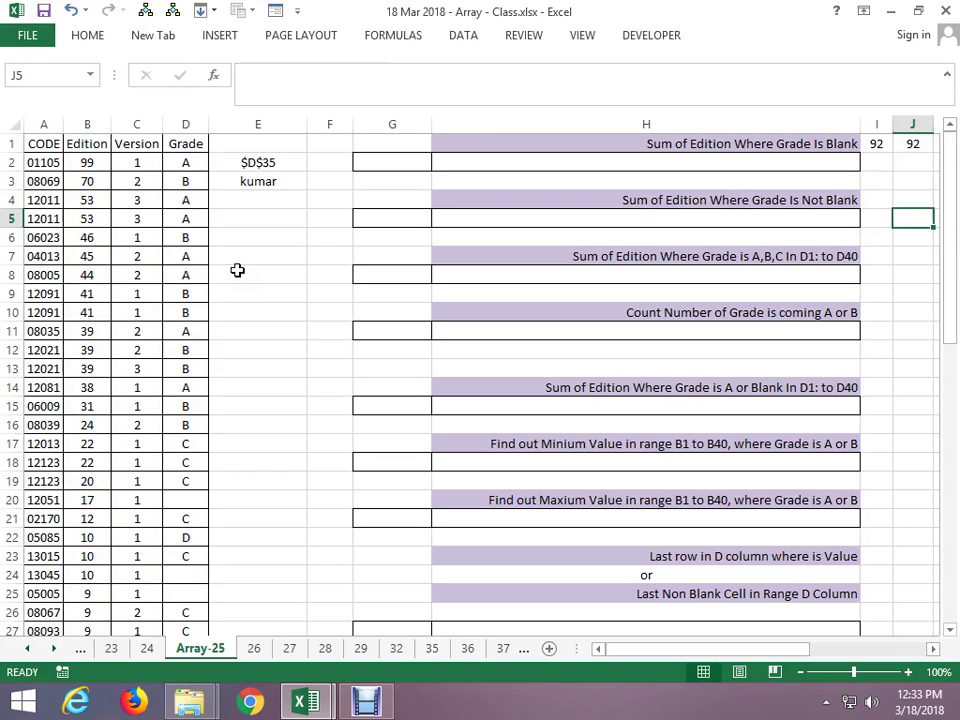
pyautogui.press('Up')
pyautogui.hotkey('ctrl', 'v')
pyautogui.press('F2')
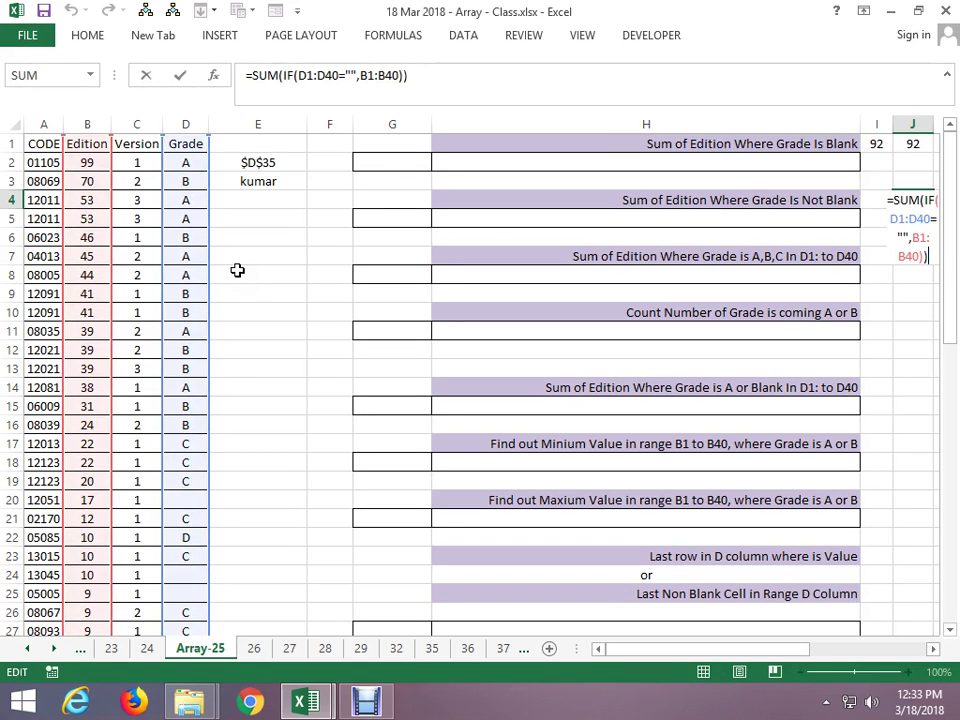
pyautogui.press('Tab')
pyautogui.press('Left')
pyautogui.press('Left')
pyautogui.press('pagedown')
pyautogui.press('Left')
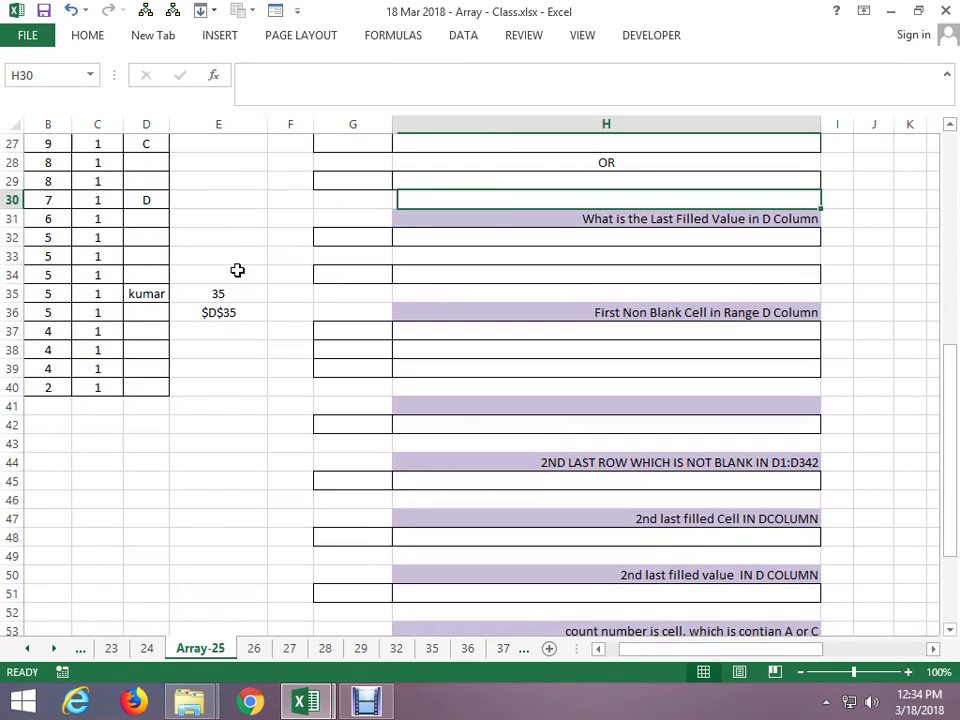
pyautogui.hotkey('alt', 'Tab')
pyautogui.hotkey('alt', 'Tab')
pyautogui.press('pagedown')
pyautogui.press('pagedown')
pyautogui.press('pageup')
pyautogui.press('pageup')
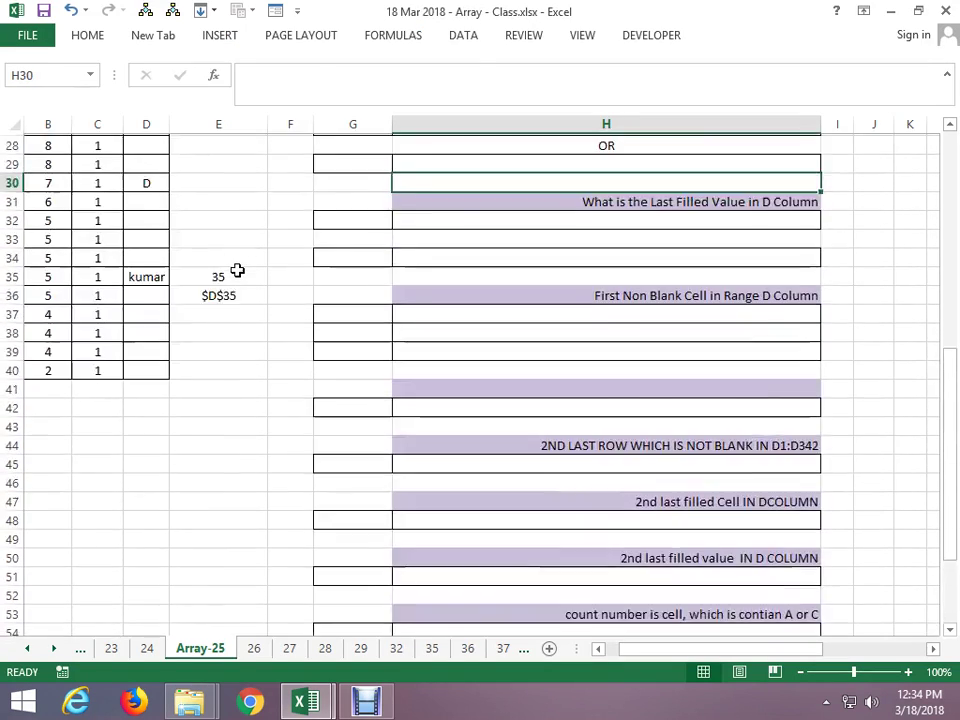
pyautogui.press('pageup')
pyautogui.press('Right')
pyautogui.press('Right')
pyautogui.press('Right')
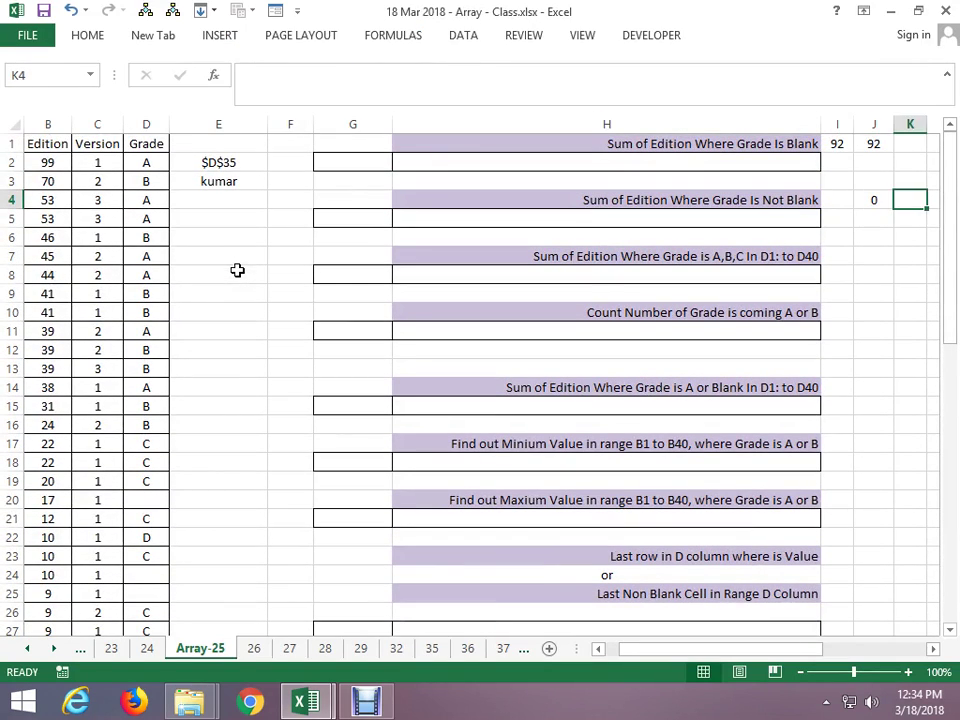
pyautogui.press('Left')
# Change J4's test from ="" to <>"" and array-enter it so it returns 828
pyautogui.press('F2')
pyautogui.press('Left')
pyautogui.press('Left')
pyautogui.press('Left')
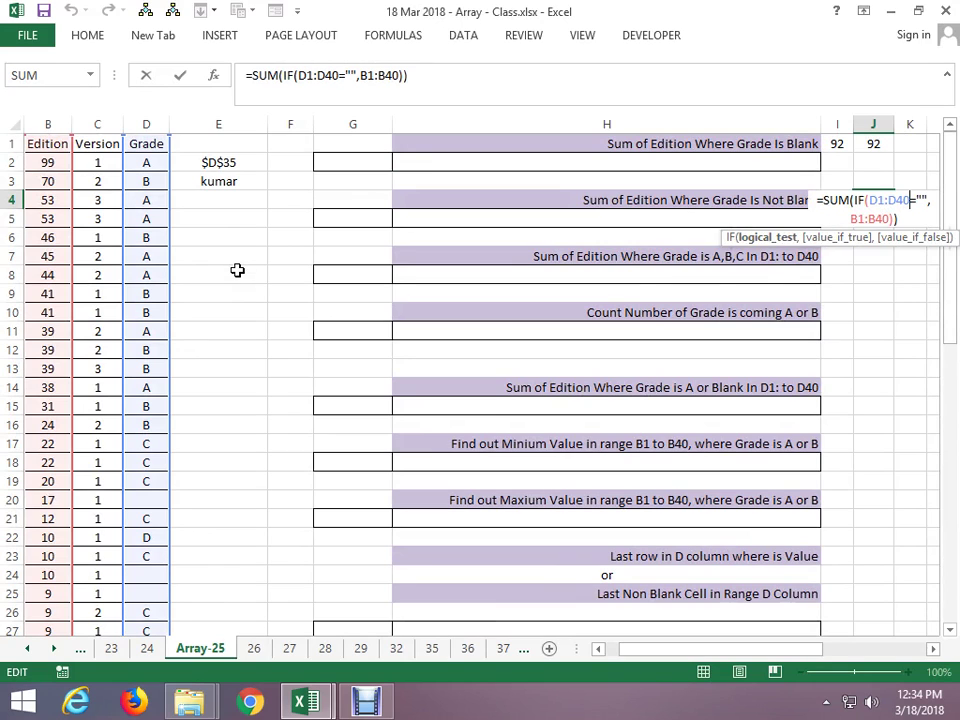
pyautogui.press('BackSpace')
pyautogui.write('<>')
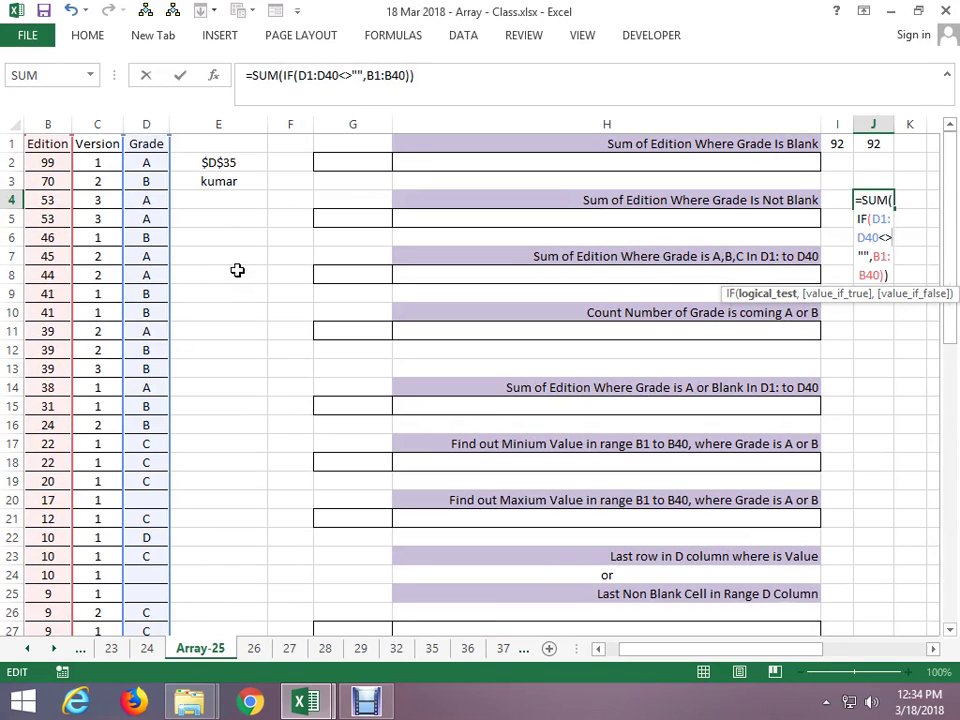
pyautogui.hotkey('ctrl', 'shift', 'Return')
pyautogui.press('F2')
pyautogui.hotkey('ctrl', 'shift', 'Return')
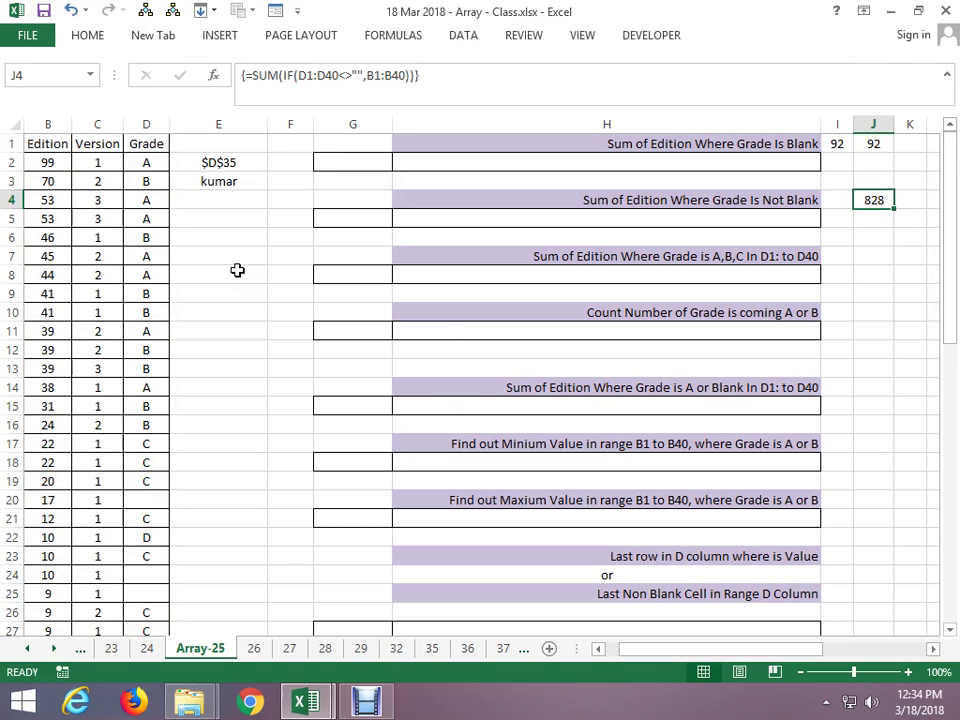
pyautogui.press('Left')
pyautogui.press('Left')
pyautogui.press('Down')
pyautogui.press('Down')
pyautogui.press('Down')
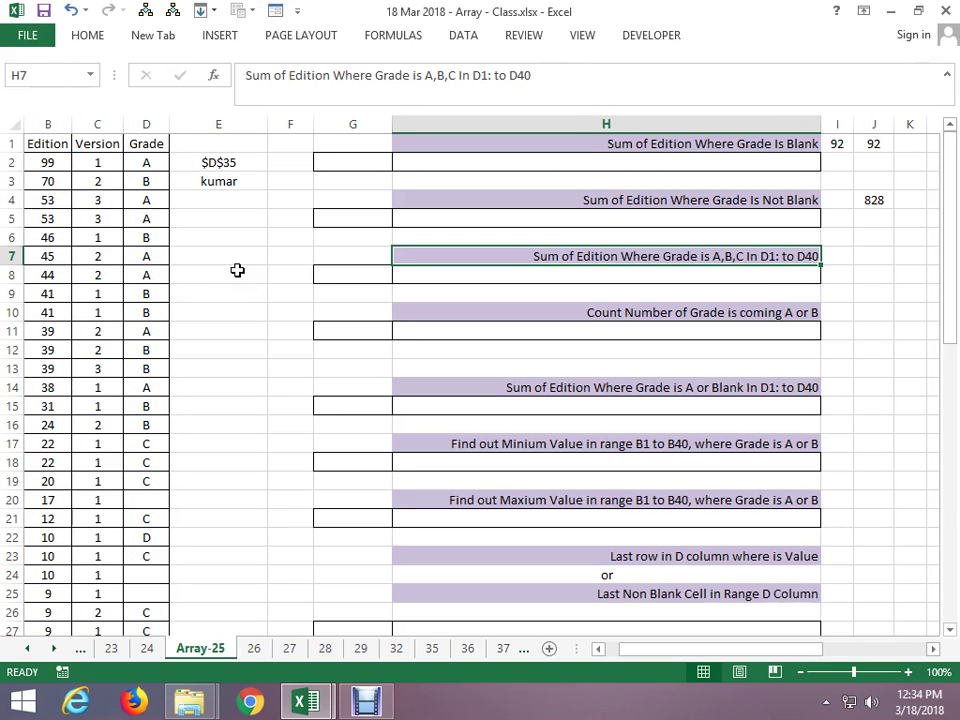
# Enter =SUMIFS(B1:B40,D1:D19,"a") in I7
pyautogui.press('Right')
pyautogui.write('=s')
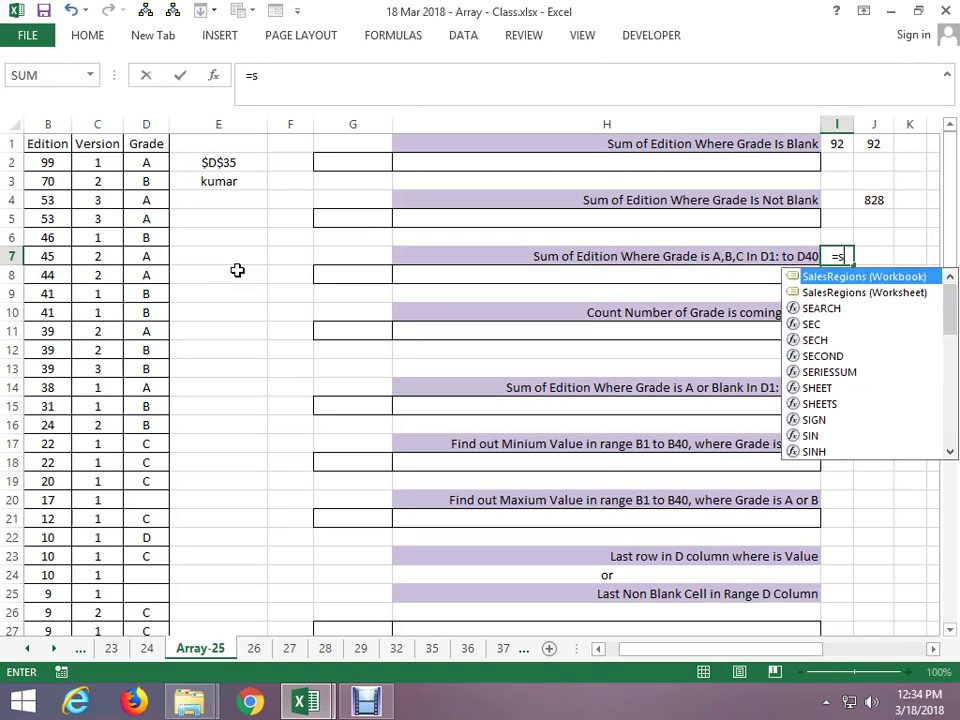
pyautogui.write('umi')
pyautogui.press('Down')
pyautogui.press('Tab')
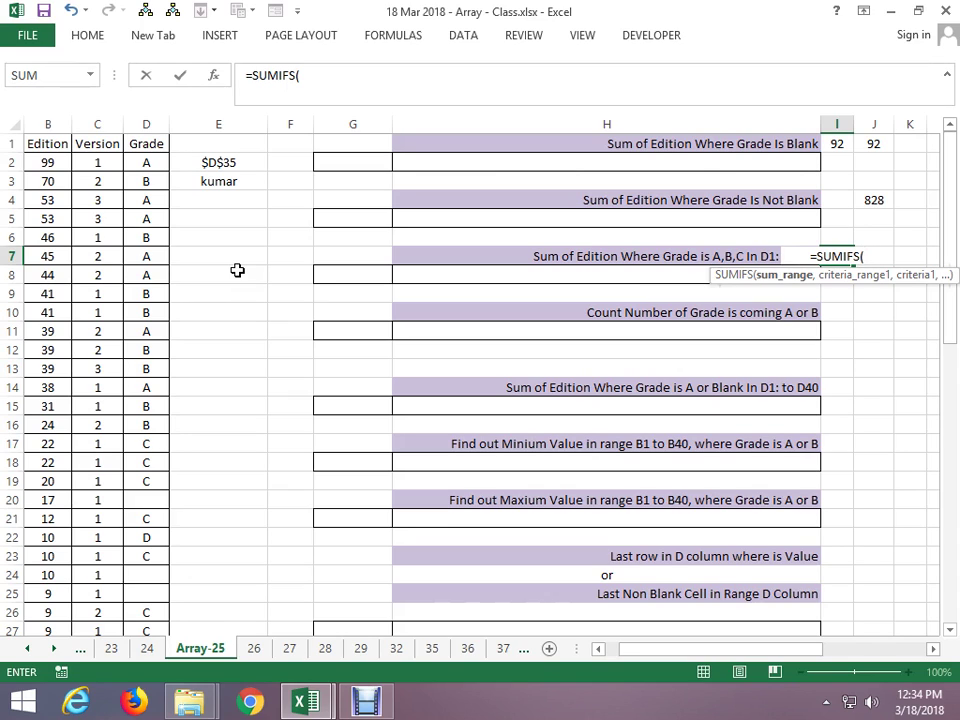
pyautogui.press('Left')
pyautogui.press('Left')
pyautogui.press('Left')
pyautogui.press('Left')
pyautogui.press('Left')
pyautogui.press('Left')
pyautogui.press('Left')
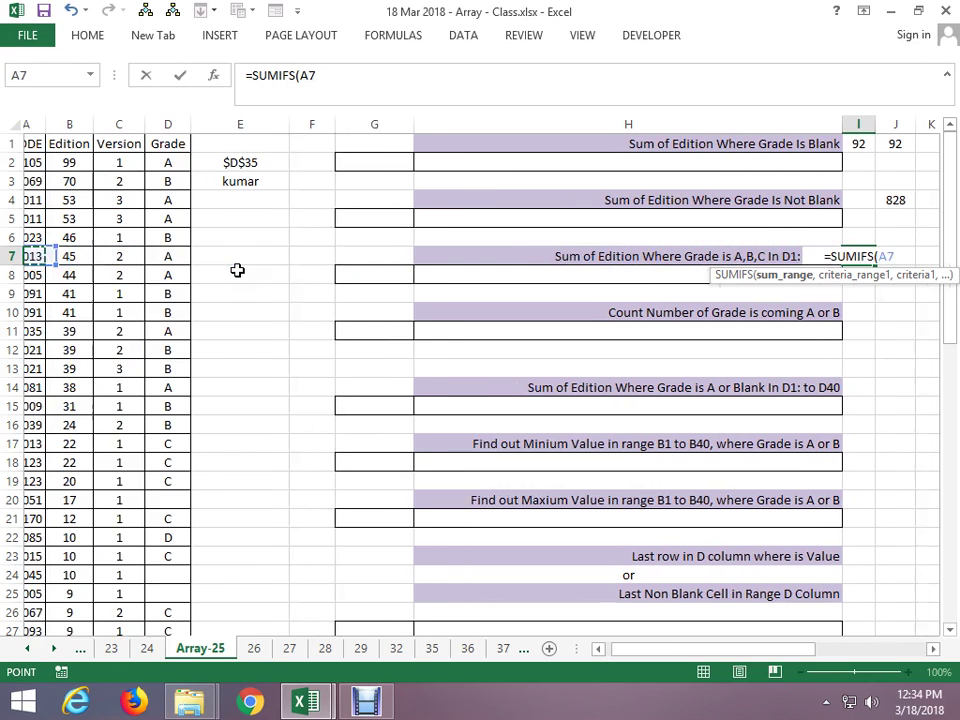
pyautogui.press('Right')
pyautogui.hotkey('ctrl', 'Up')
pyautogui.hotkey('ctrl', 'shift', 'Down')
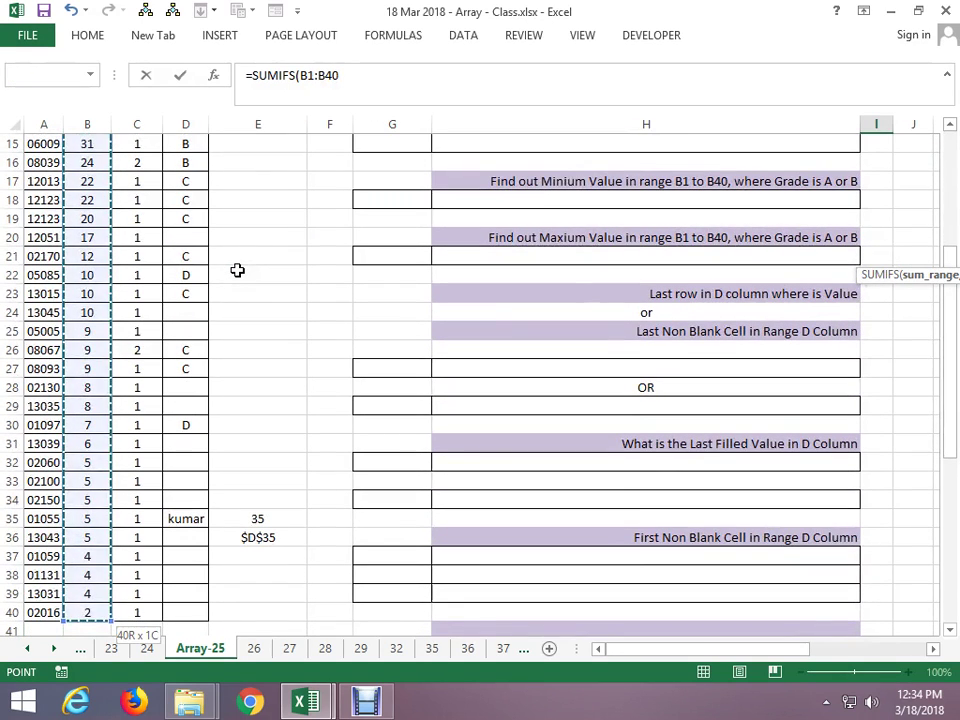
pyautogui.write(',')
pyautogui.hotkey('ctrl', 'Up')
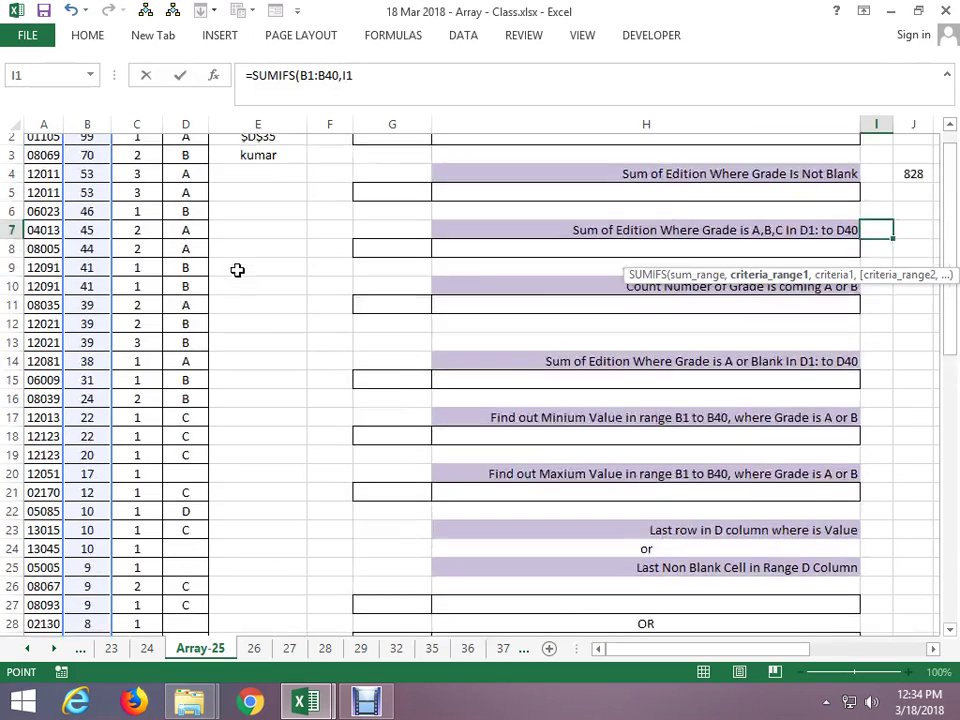
pyautogui.press('Left')
pyautogui.press('Left')
pyautogui.press('Left')
pyautogui.press('Left')
pyautogui.press('Left')
pyautogui.hotkey('ctrl', 'shift', 'Down')
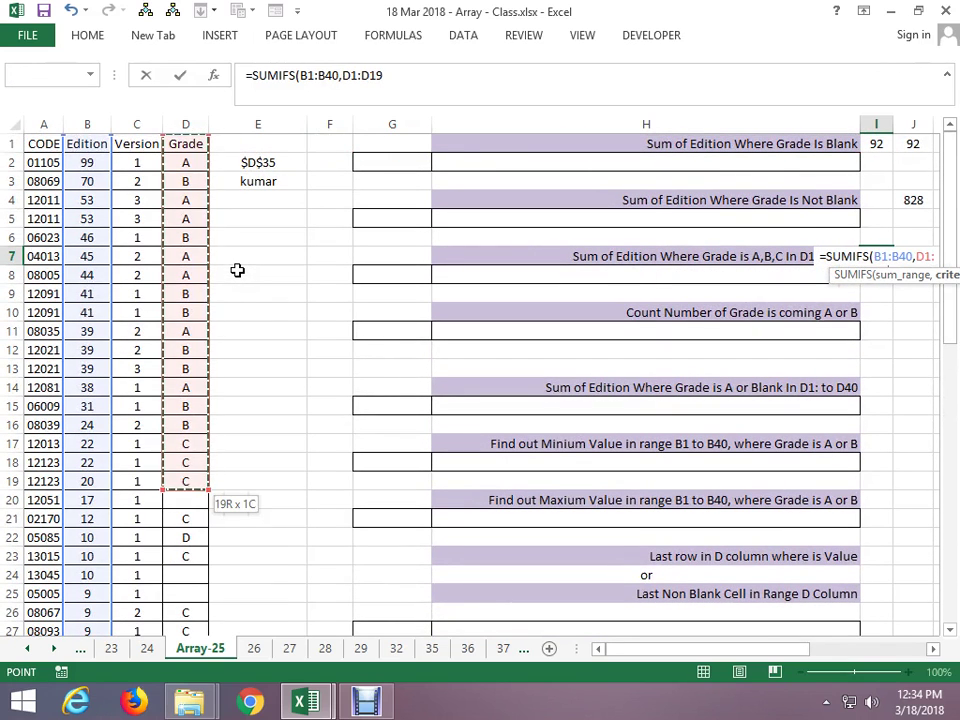
pyautogui.write(',"a"')
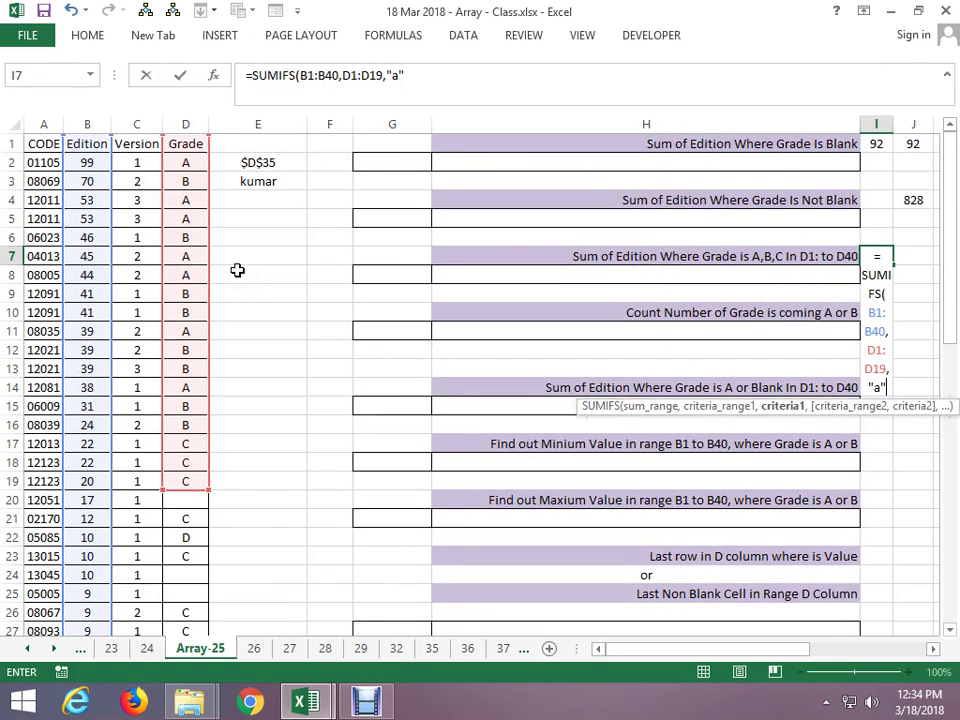
pyautogui.hotkey('ctrl', 'Return')
# AutoFit column I so I7's result is visible
pyautogui.press('alt')
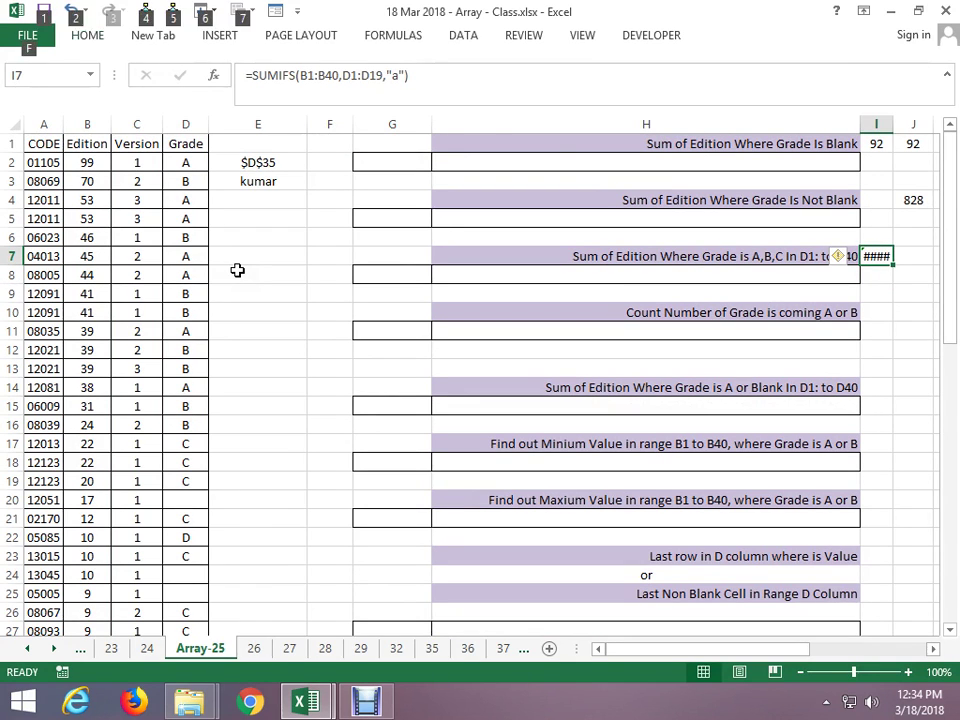
pyautogui.press('h')
pyautogui.press('o')
pyautogui.press('i')
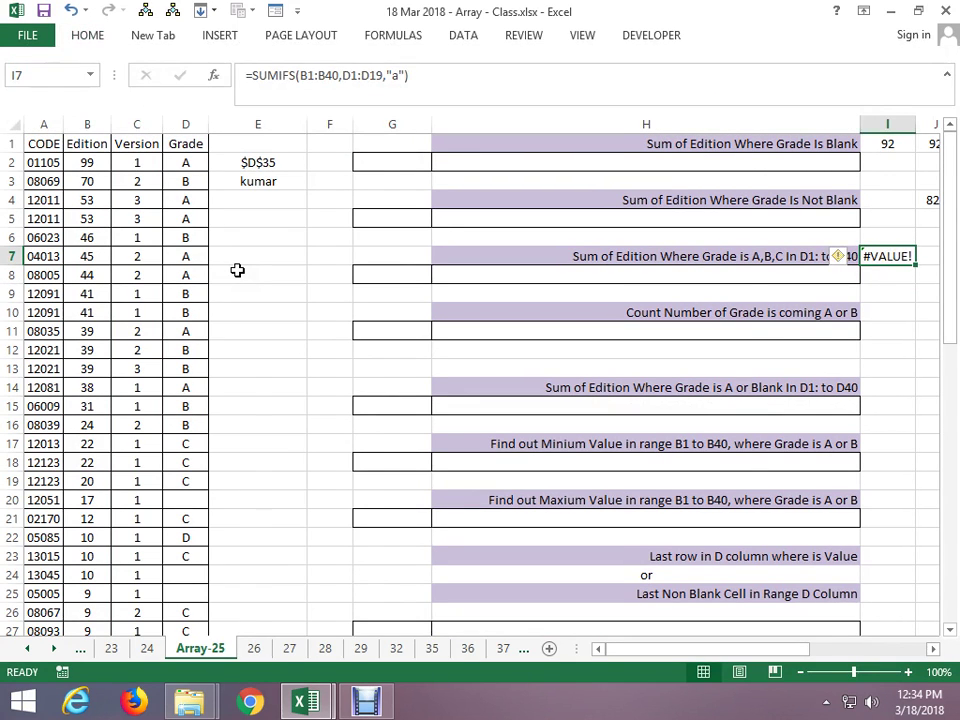
pyautogui.press('Right')
pyautogui.press('Left')
# Change I7's criterion to uppercase "A" and reopen the formula to add another criteria pair
pyautogui.press('F2')
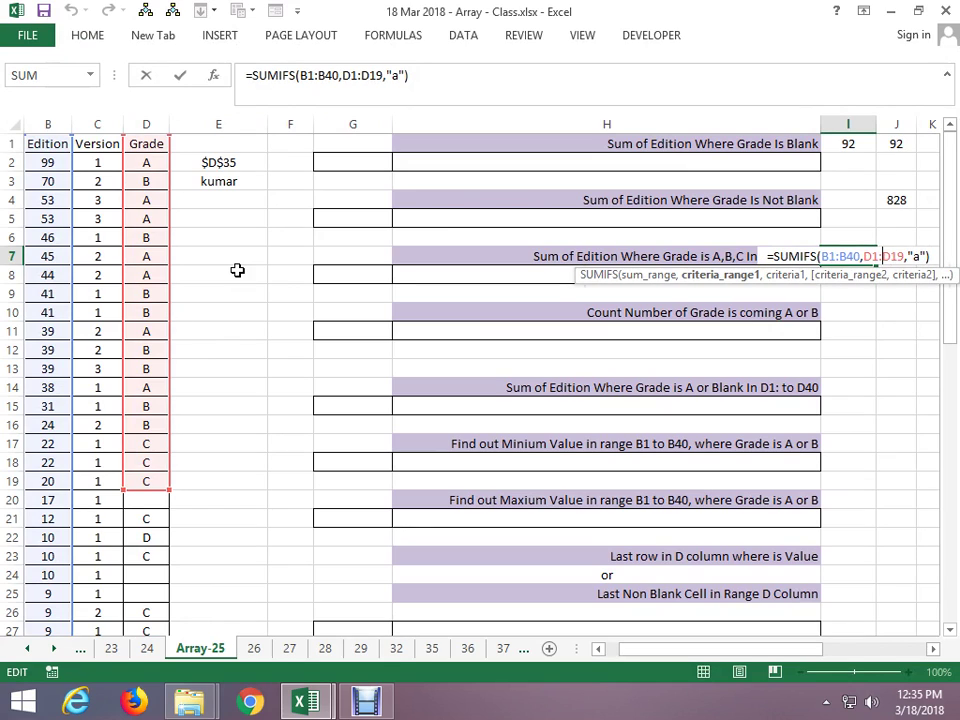
pyautogui.press('Right')
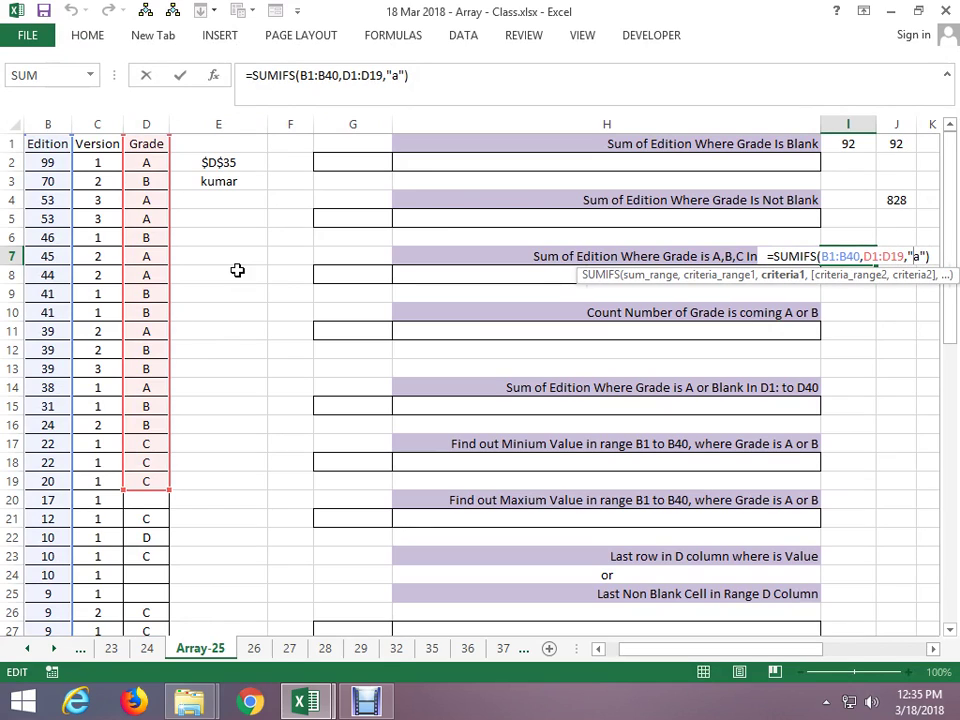
pyautogui.press('BackSpace')
pyautogui.write('A')
pyautogui.press('Return')
pyautogui.press('Up')
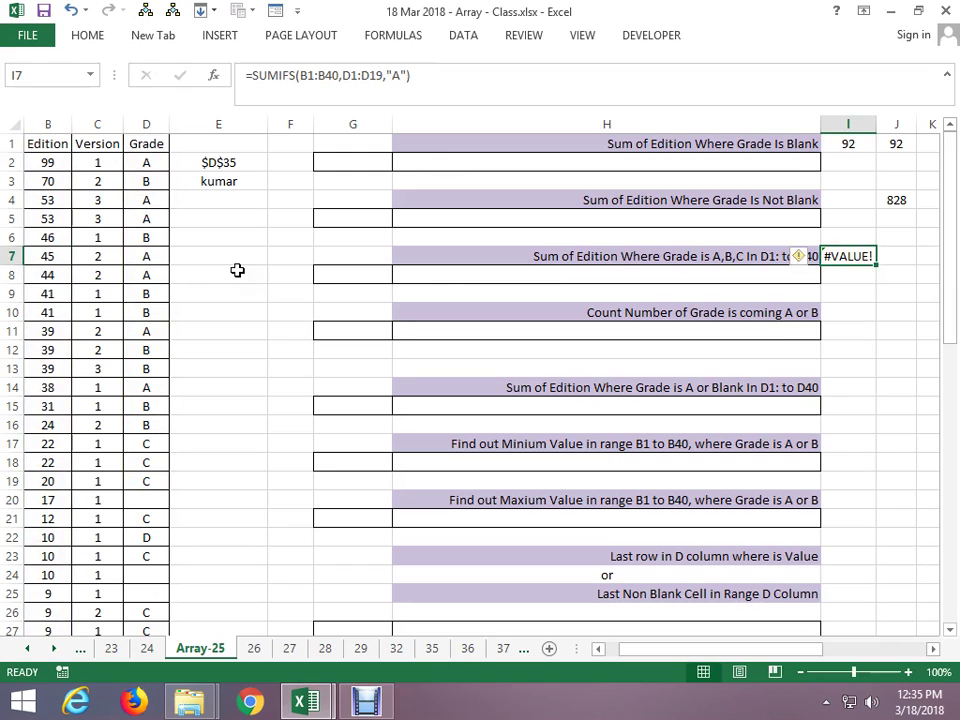
pyautogui.press('F2')
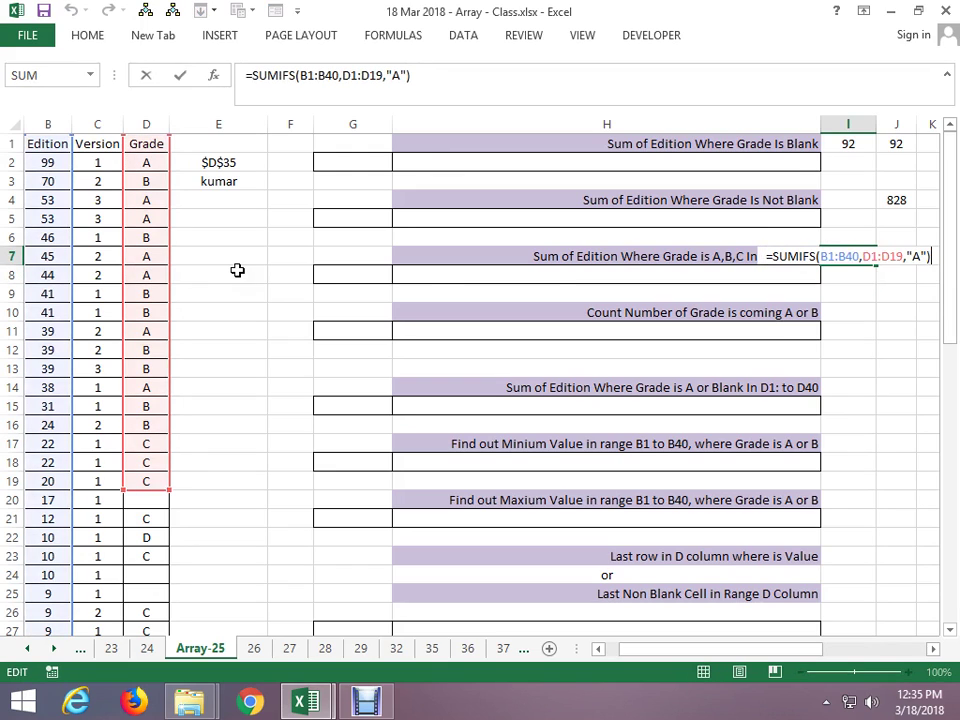
pyautogui.press('BackSpace')
pyautogui.write(',')
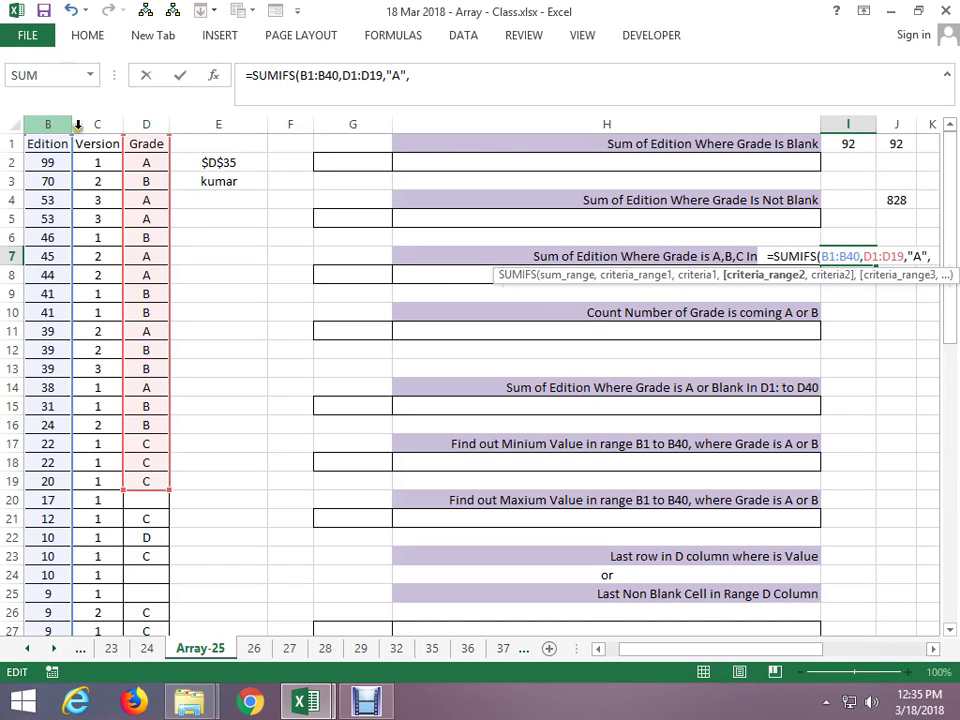
# Add a column D criteria range with criterion "B" to I7's SUMIFS
pyautogui.click(146, 123)
pyautogui.moveTo(146, 143); pyautogui.dragTo(158, 484)
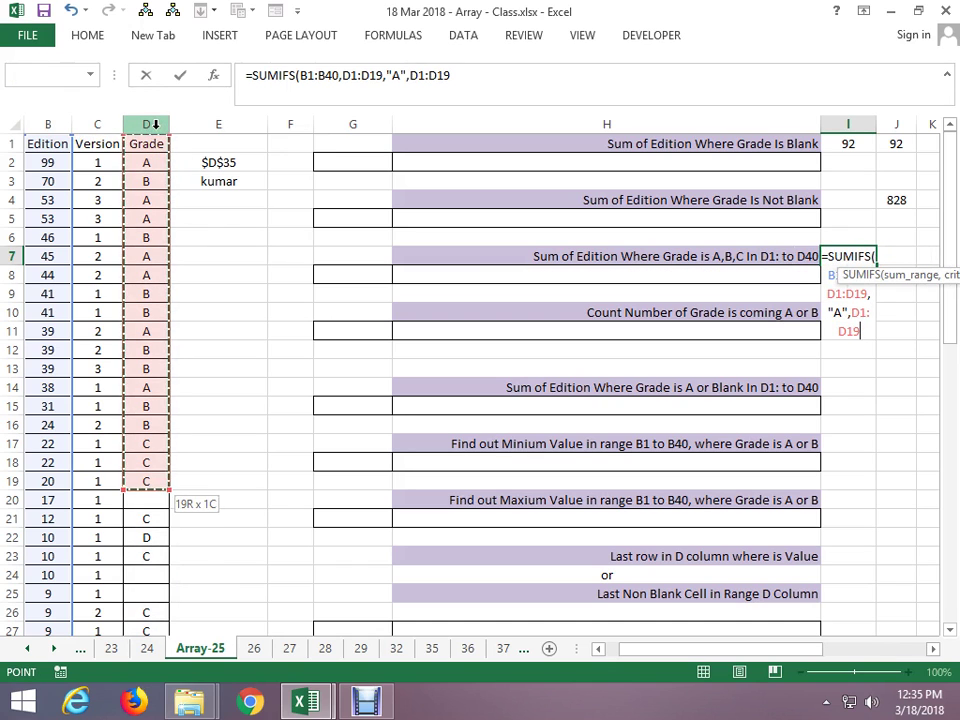
pyautogui.moveTo(158, 484)
pyautogui.mouseDown()
pyautogui.moveTo(158, 500)
pyautogui.moveTo(158, 392)
pyautogui.mouseUp()
pyautogui.write(',"')
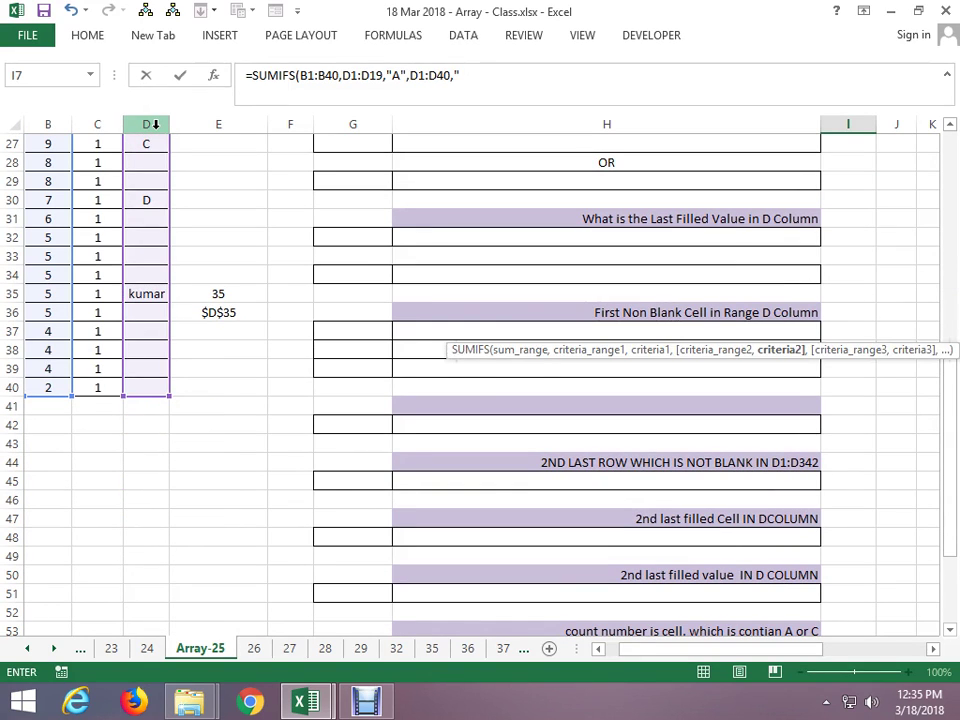
pyautogui.write('B",')
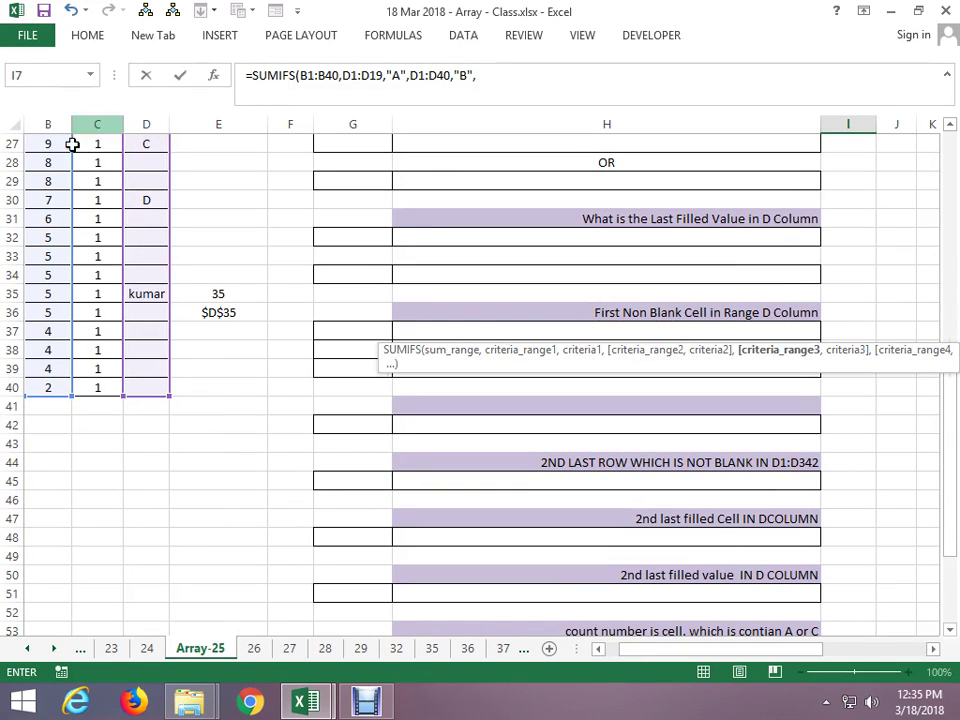
# Add a third column D criteria range for "C" and commit; I7 shows #VALUE!
pyautogui.click(197, 181)
pyautogui.hotkey('ctrl', 'Up')
pyautogui.press('Left')
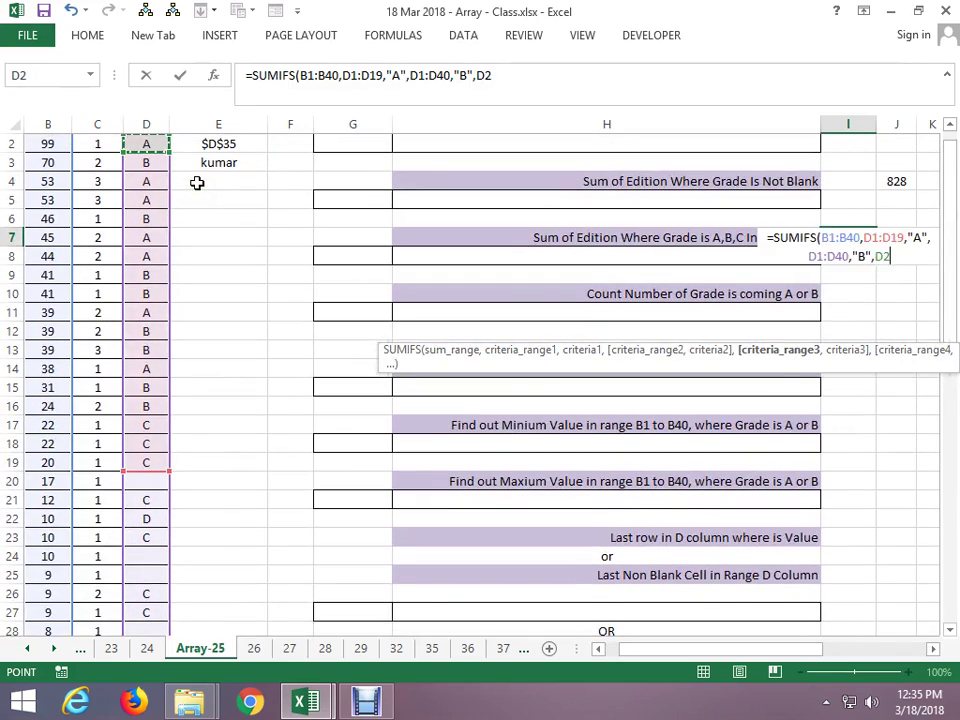
pyautogui.press('Up')
pyautogui.hotkey('shift', 'Down')
pyautogui.hotkey('shift', 'pagedown')
pyautogui.scroll(-1, 197, 183)
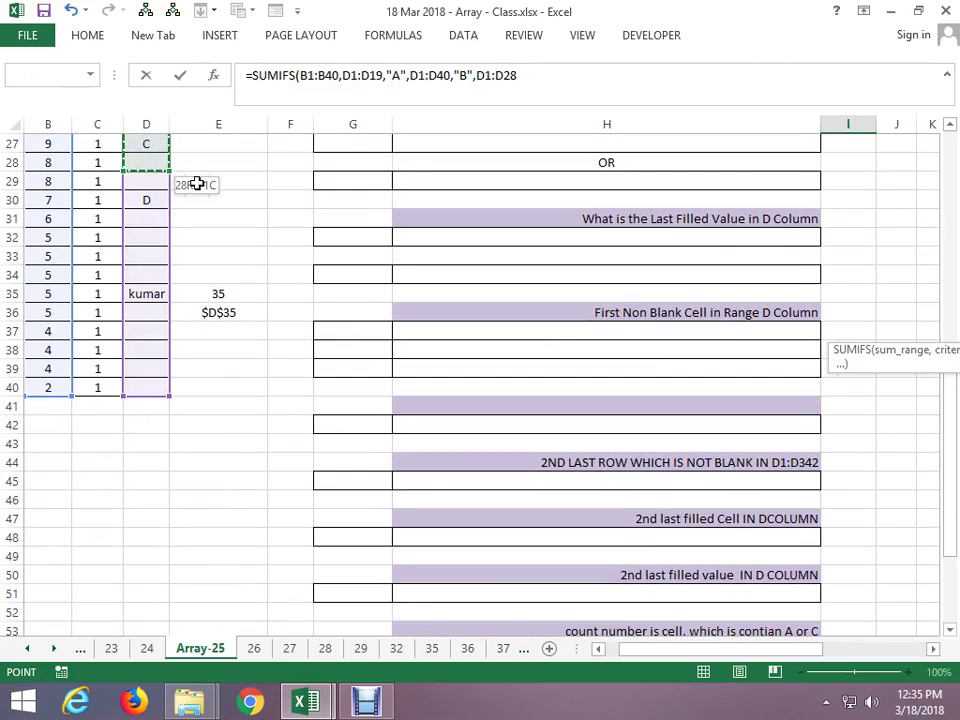
pyautogui.hotkey('shift', 'Down')
pyautogui.hotkey('shift', 'Down')
pyautogui.hotkey('shift', 'Down')
pyautogui.hotkey('shift', 'Down')
pyautogui.hotkey('shift', 'Down')
pyautogui.hotkey('shift', 'Down')
pyautogui.hotkey('shift', 'Down')
pyautogui.hotkey('shift', 'Down')
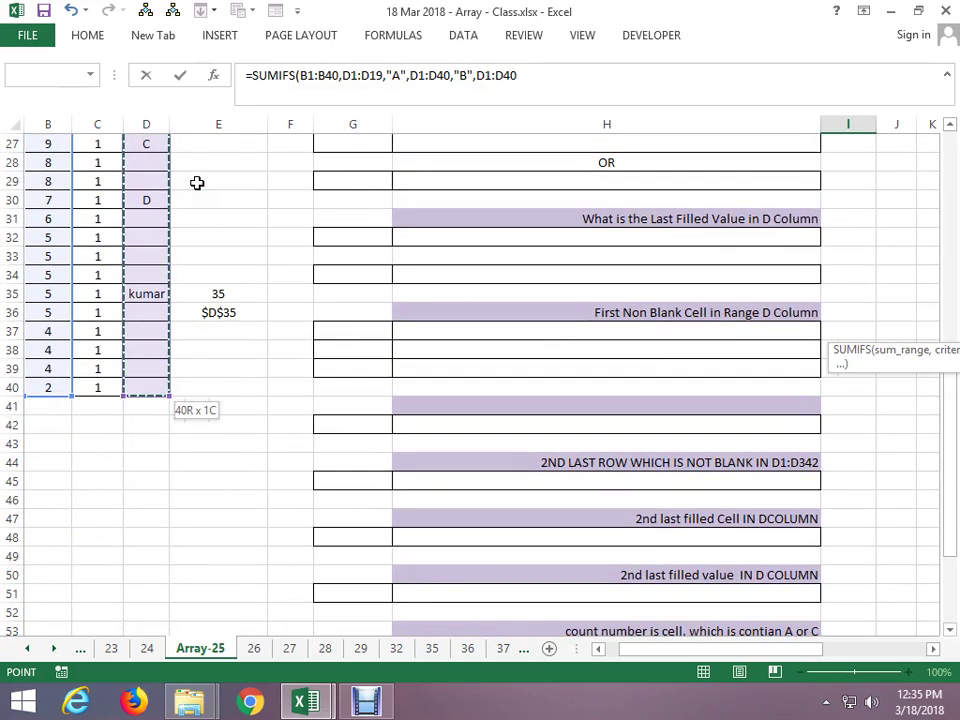
pyautogui.write(',"C')
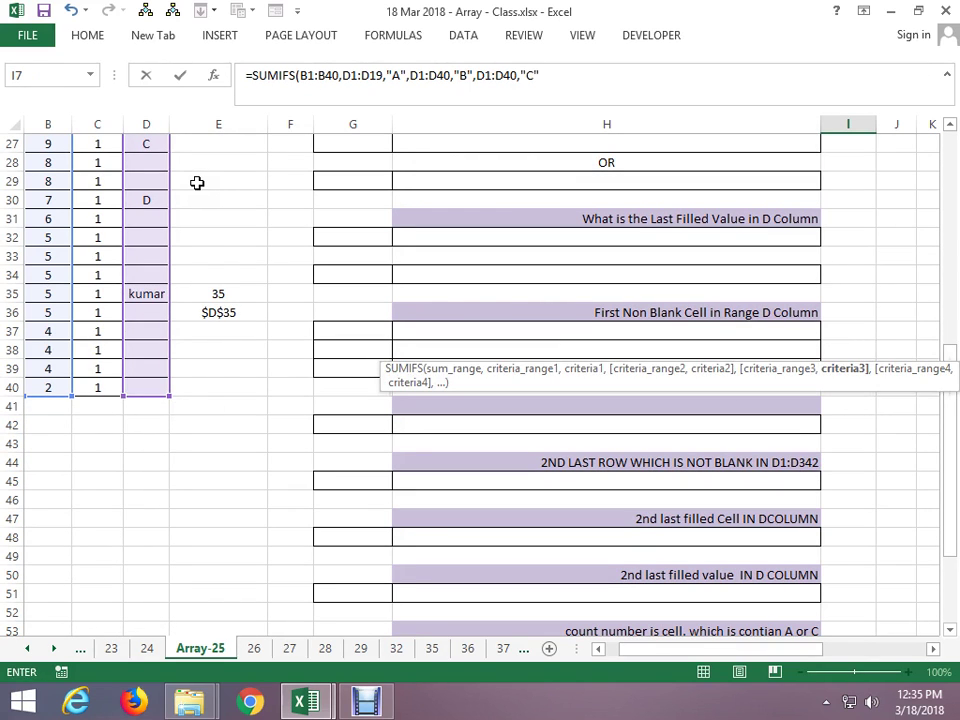
pyautogui.hotkey('ctrl', 'Return')
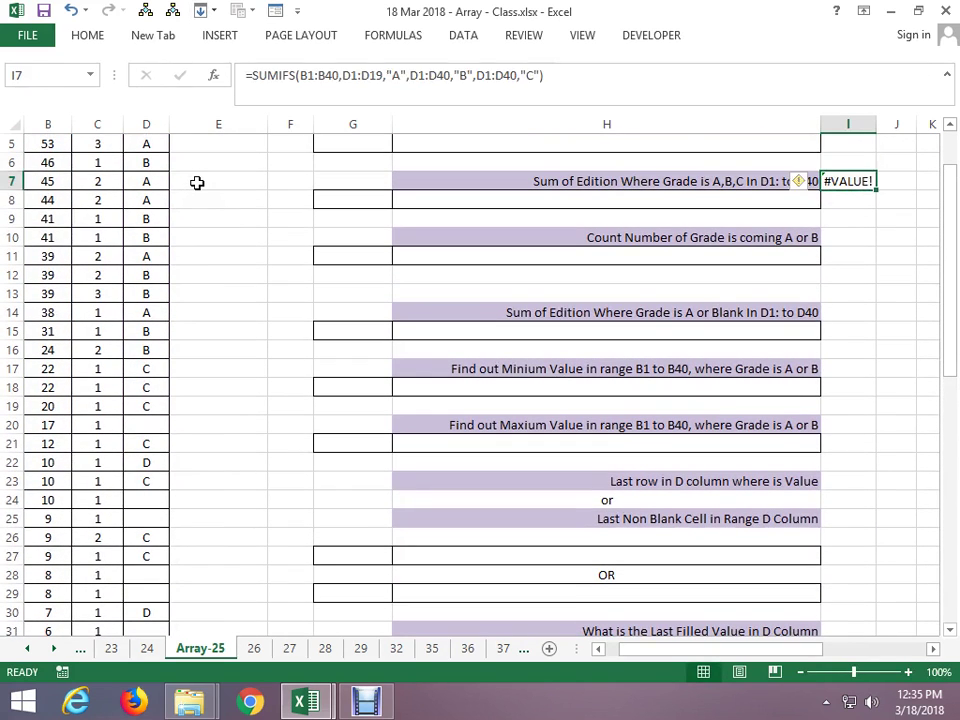
pyautogui.press('Return')
pyautogui.press('Up')
# Enter =SUMIF(D1:D40,"A",B1:B40) in I7
pyautogui.write('=SUMIF(')
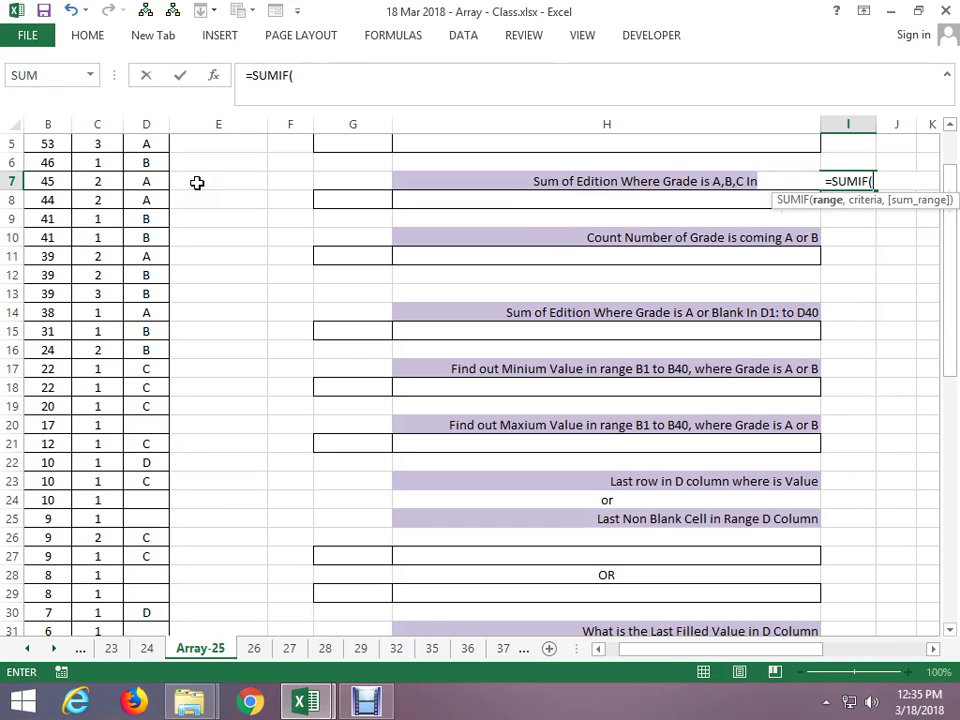
pyautogui.press('Left')
pyautogui.press('Home')
pyautogui.press('Up')
pyautogui.press('Up')
pyautogui.press('Right')
pyautogui.press('Right')
pyautogui.press('Right')
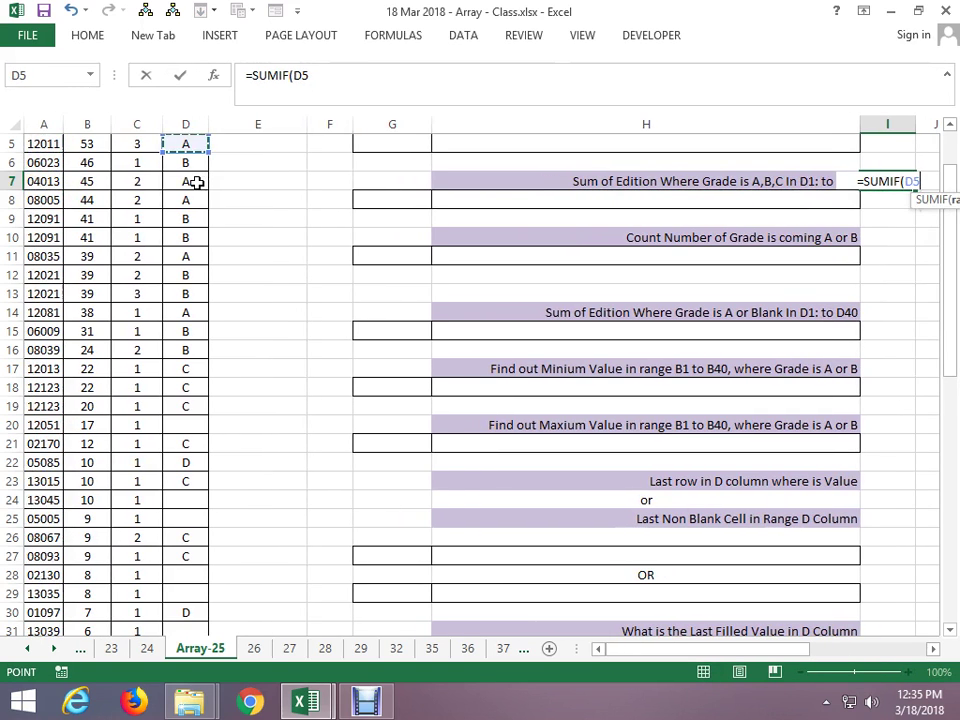
pyautogui.press('Up')
pyautogui.press('Up')
pyautogui.press('Up')
pyautogui.hotkey('shift', 'pagedown')
pyautogui.hotkey('shift', 'Down')
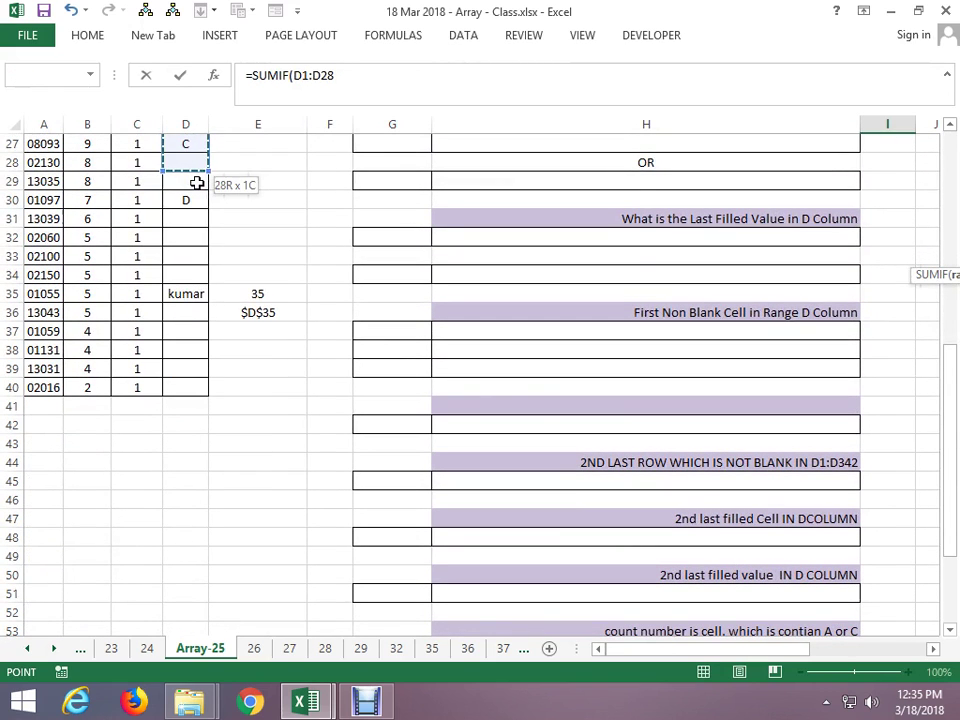
pyautogui.hotkey('shift', 'Down')
pyautogui.hotkey('shift', 'Down')
pyautogui.hotkey('shift', 'Down')
pyautogui.hotkey('shift', 'Down')
pyautogui.hotkey('shift', 'Down')
pyautogui.hotkey('shift', 'Down')
pyautogui.write(',')
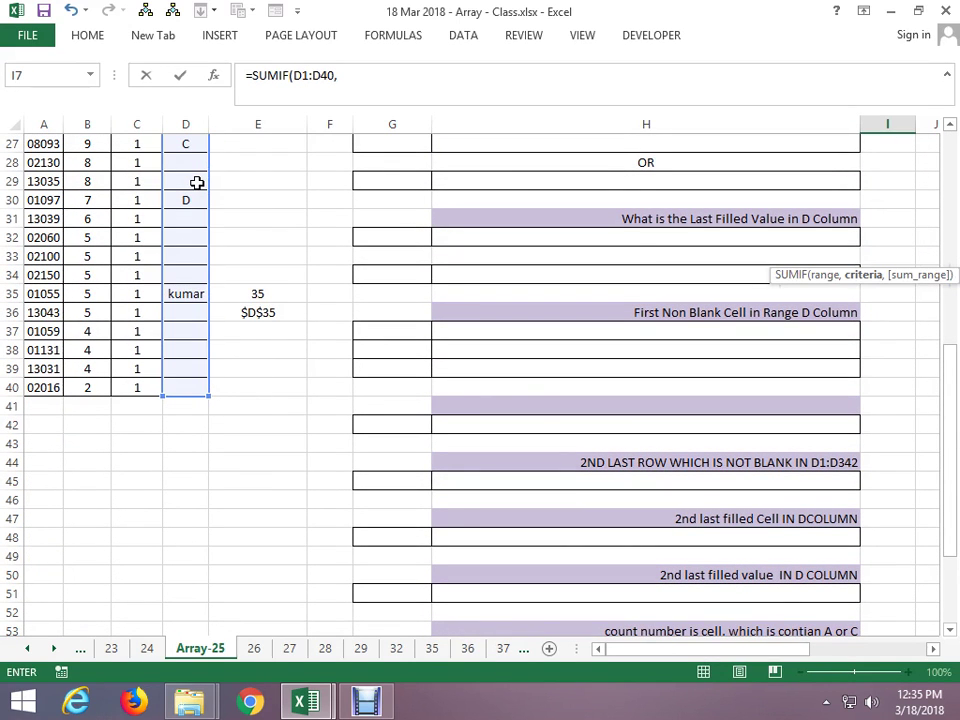
pyautogui.write('"A",')
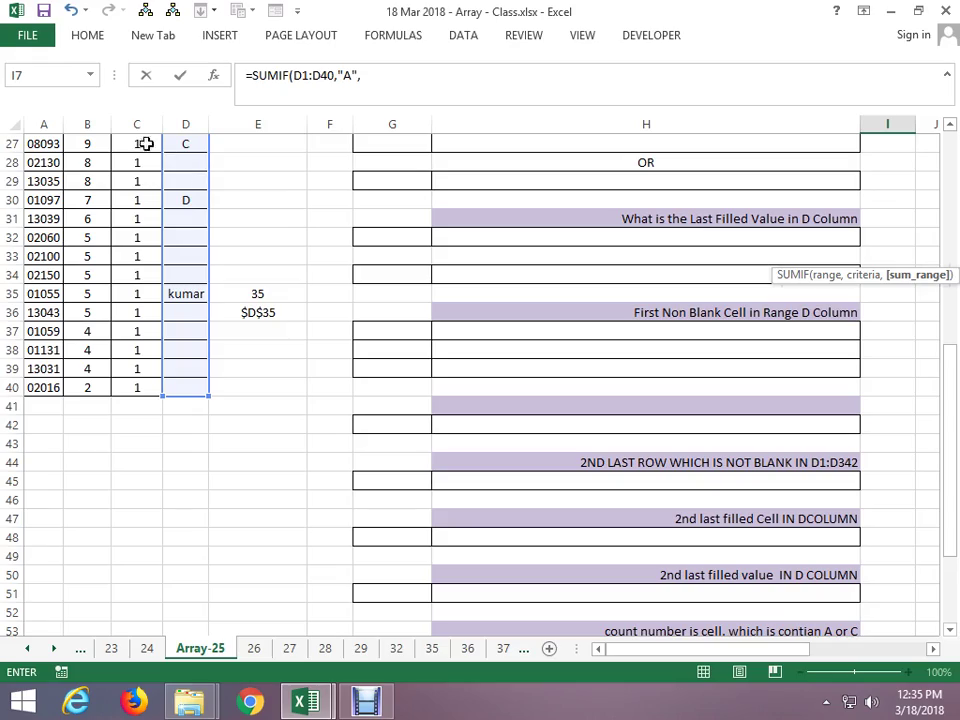
pyautogui.click(87, 166)
pyautogui.hotkey('ctrl', 'Up')
pyautogui.hotkey('ctrl', 'shift', 'Down')
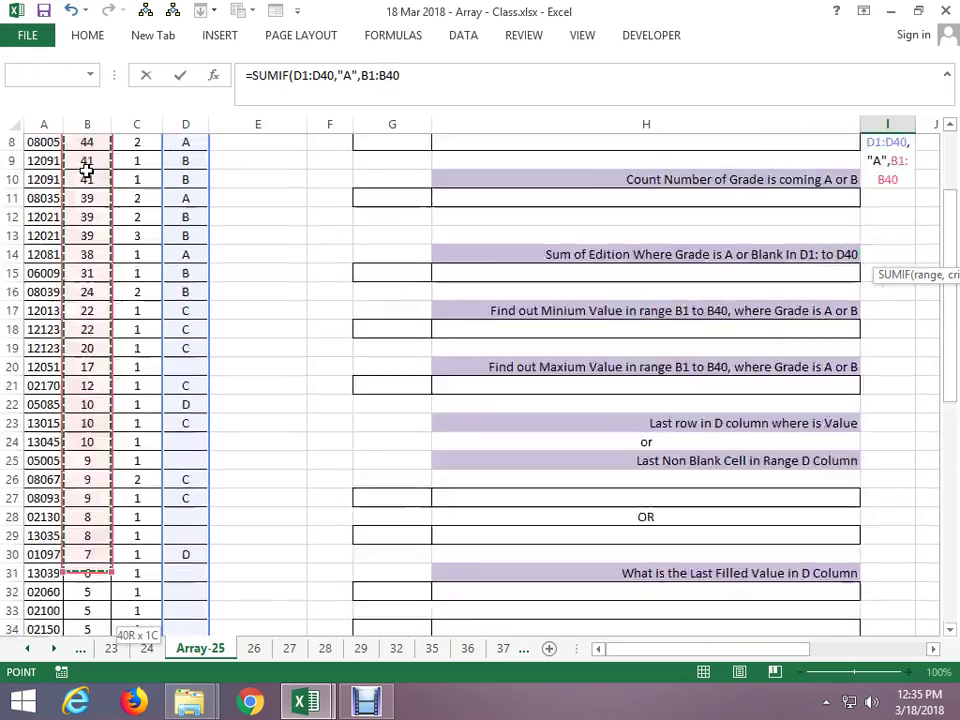
pyautogui.hotkey('ctrl', 'Return')
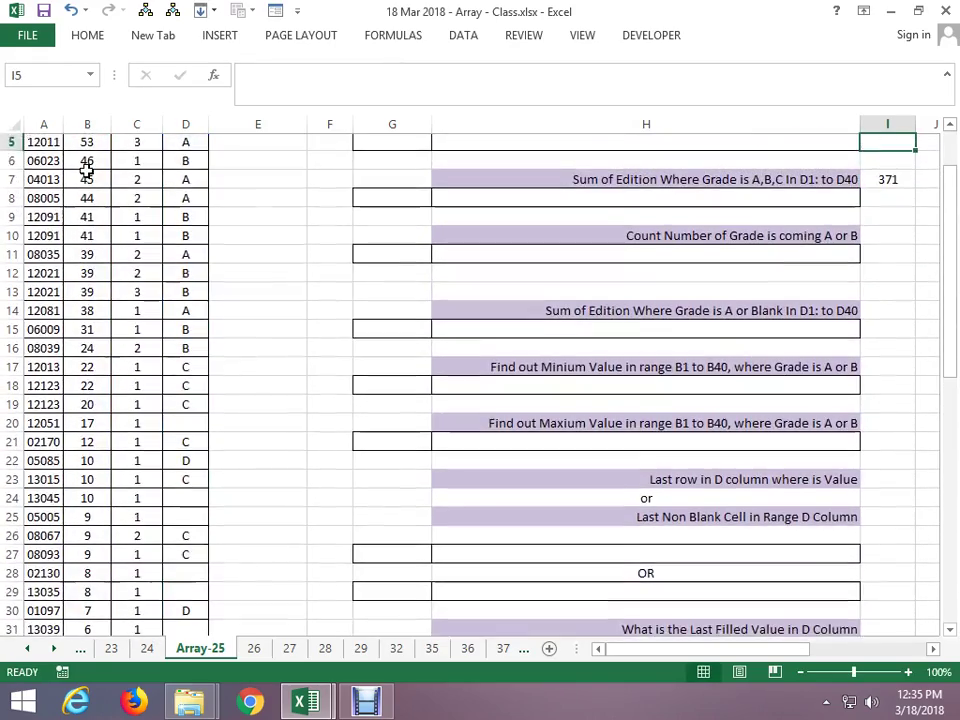
# Append a second copy of the SUMIF term with its criterion changed to "B"
pyautogui.press('F2')
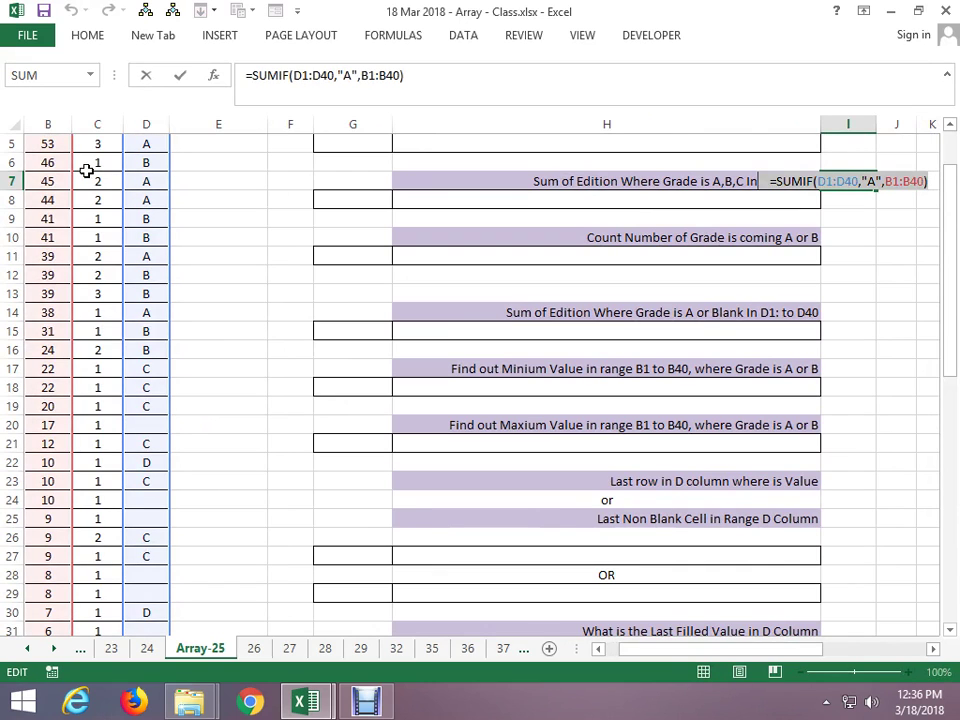
pyautogui.write('+')
pyautogui.write('SUMIF(D1:D40,"A",B1:B40)')
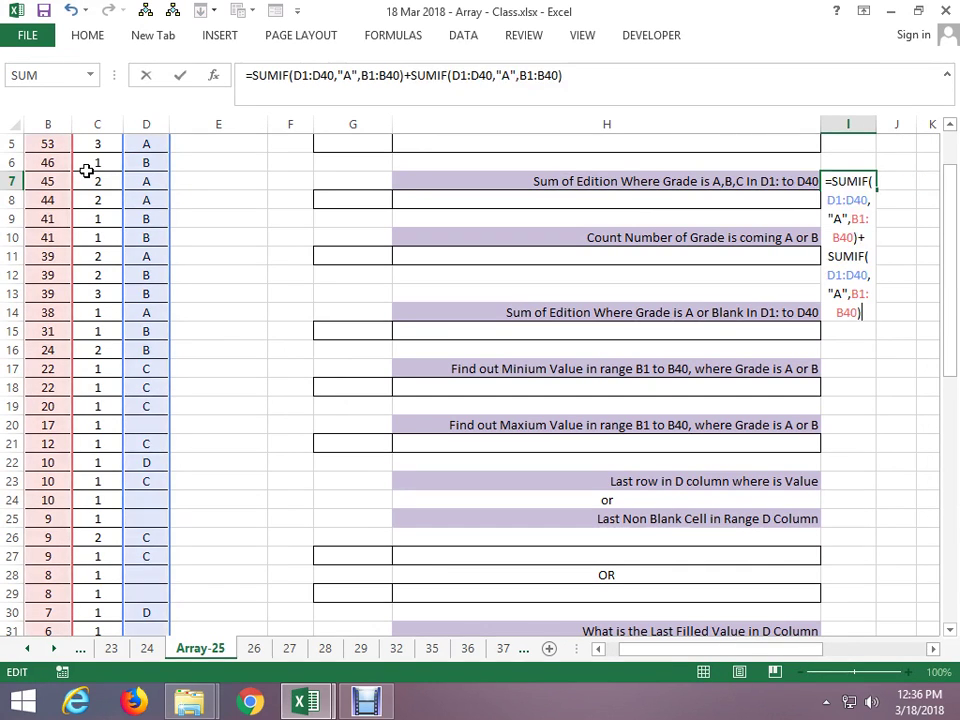
pyautogui.press('Return')
pyautogui.press('Up')
pyautogui.press('F2')
pyautogui.press('Left')
pyautogui.press('Left')
pyautogui.press('Left')
pyautogui.press('Left')
pyautogui.press('Left')
pyautogui.press('Left')
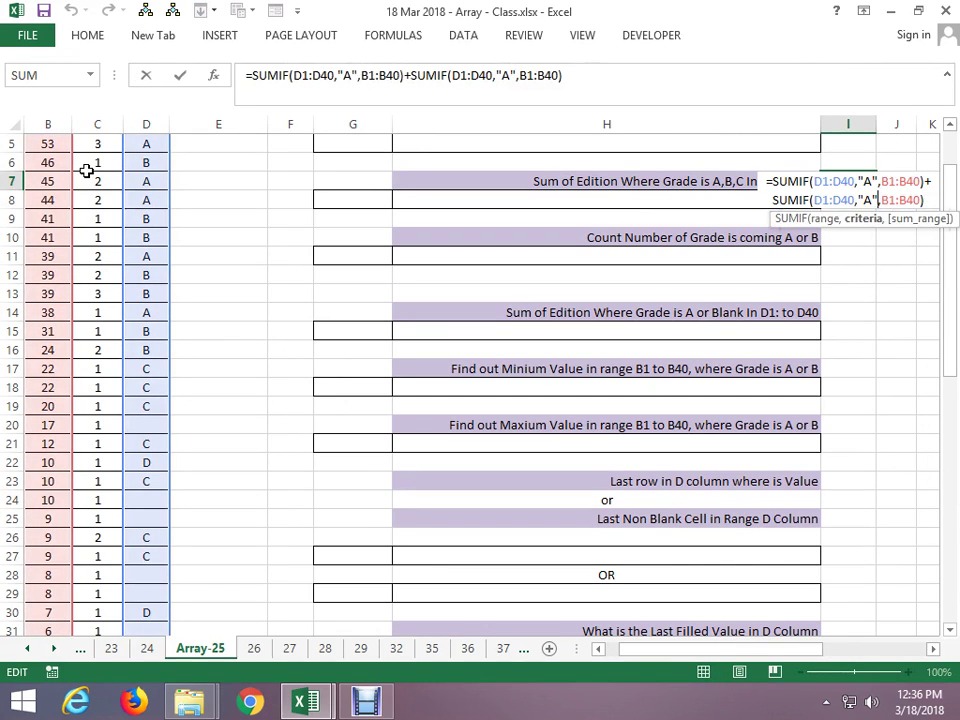
pyautogui.press('Left')
pyautogui.press('BackSpace')
pyautogui.write('B')
pyautogui.press('Return')
pyautogui.press('Up')
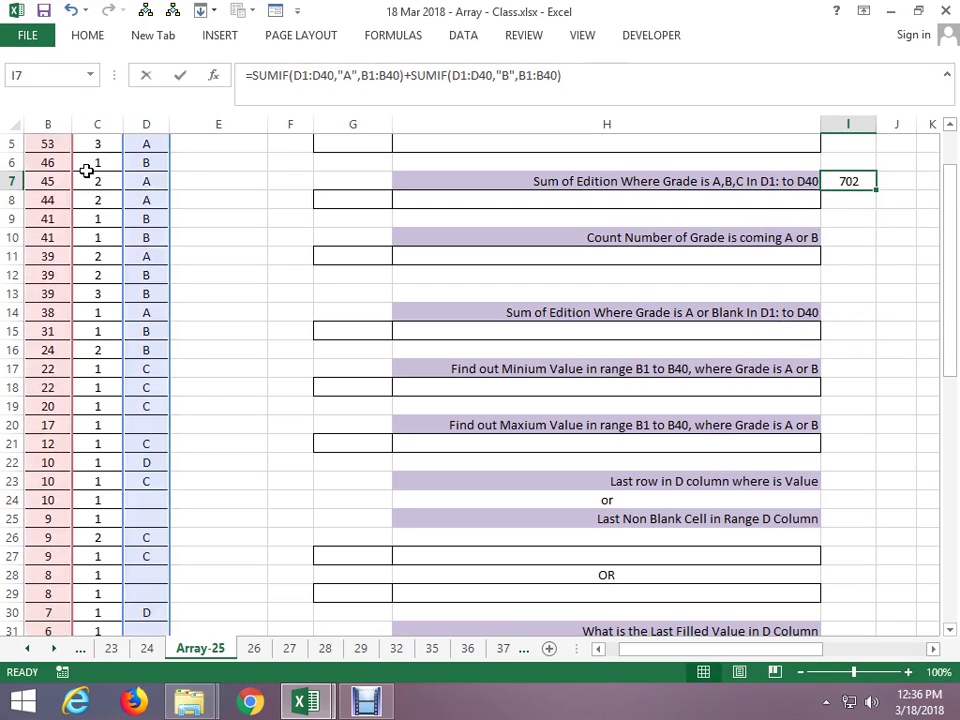
# Append a third SUMIF term for "C", bringing I7's total to 806
pyautogui.press('F2')
pyautogui.write('+')
pyautogui.write('SUMIF(D1:D40,"A",B1:B40)')
pyautogui.press('Left')
pyautogui.press('Left')
pyautogui.press('Left')
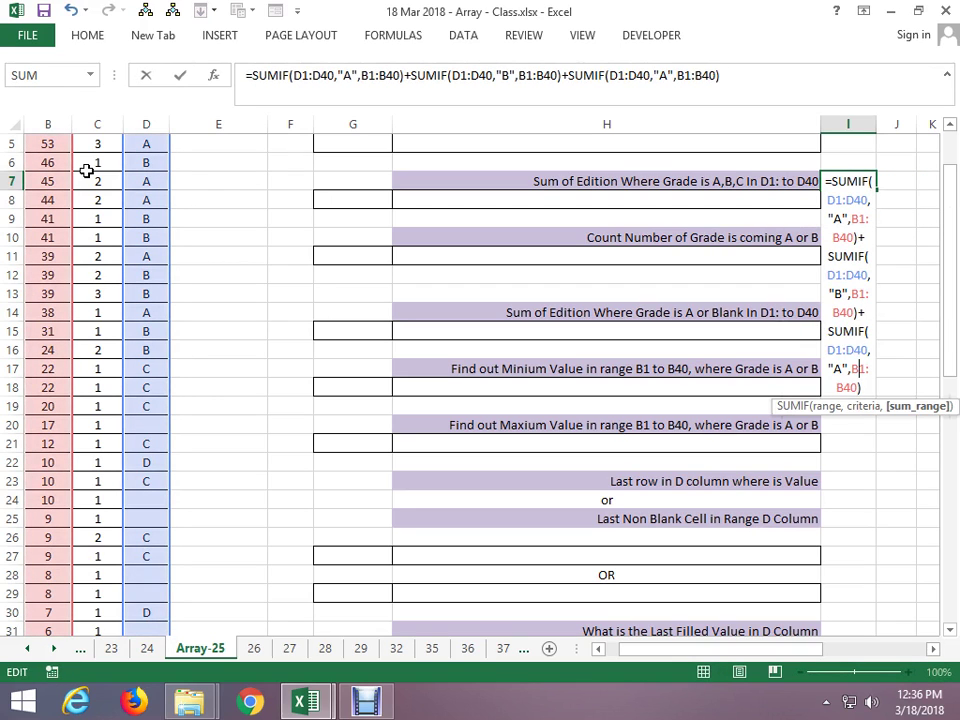
pyautogui.press('Delete')
pyautogui.write('C')
pyautogui.press('Return')
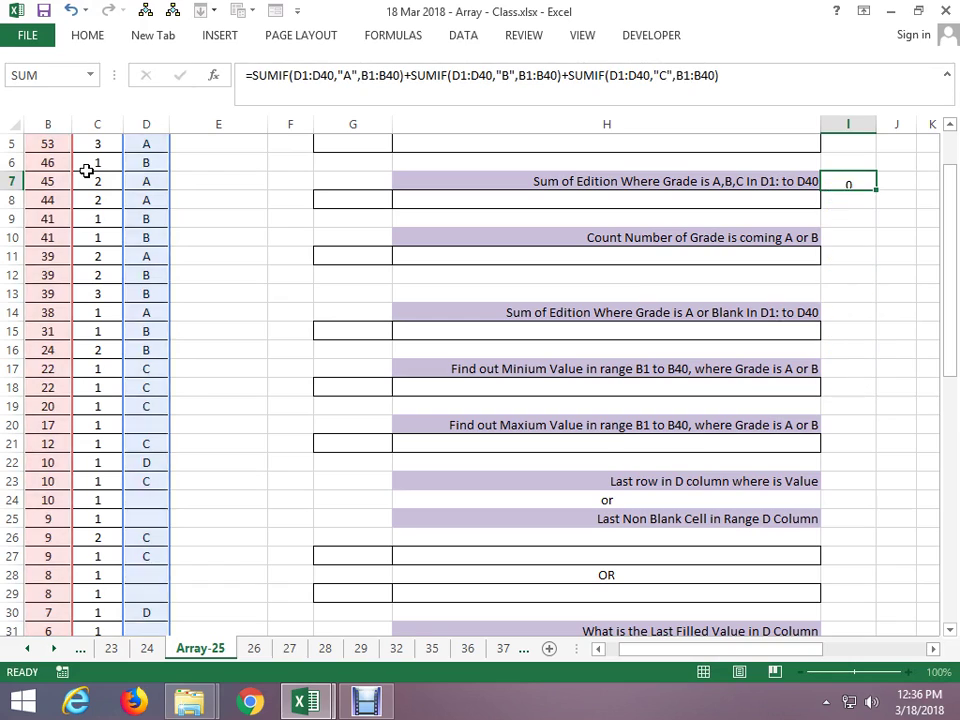
pyautogui.press('Up')
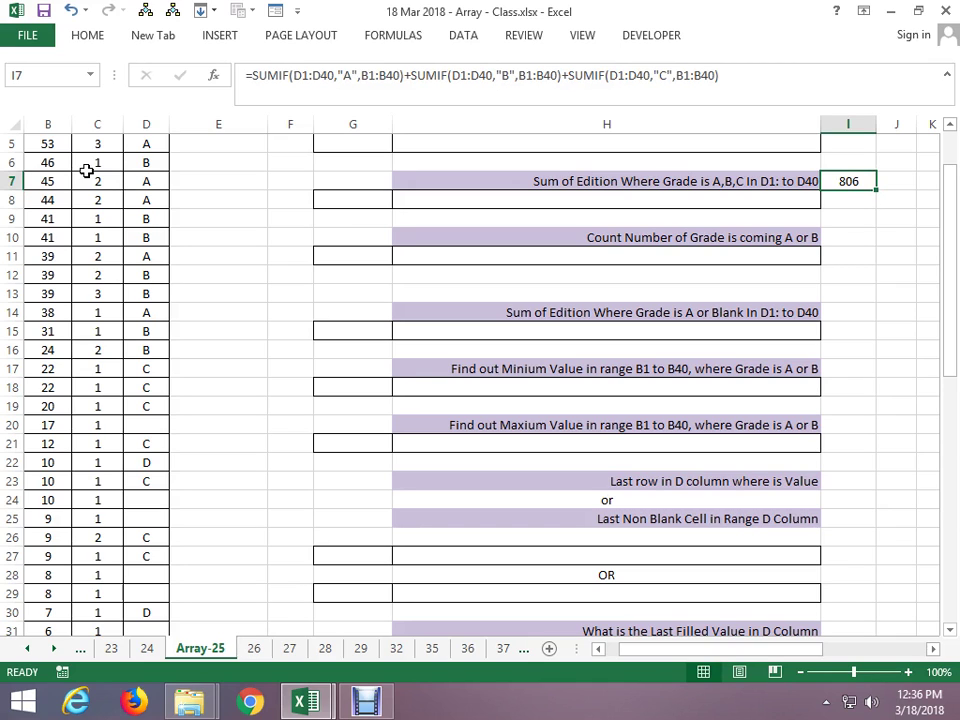
pyautogui.press('Right')
pyautogui.press('Right')
pyautogui.press('Left')
# Enter IF(D1:D40={"A","B","C"},B1:B40) in J7 as an array formula
pyautogui.write('=')
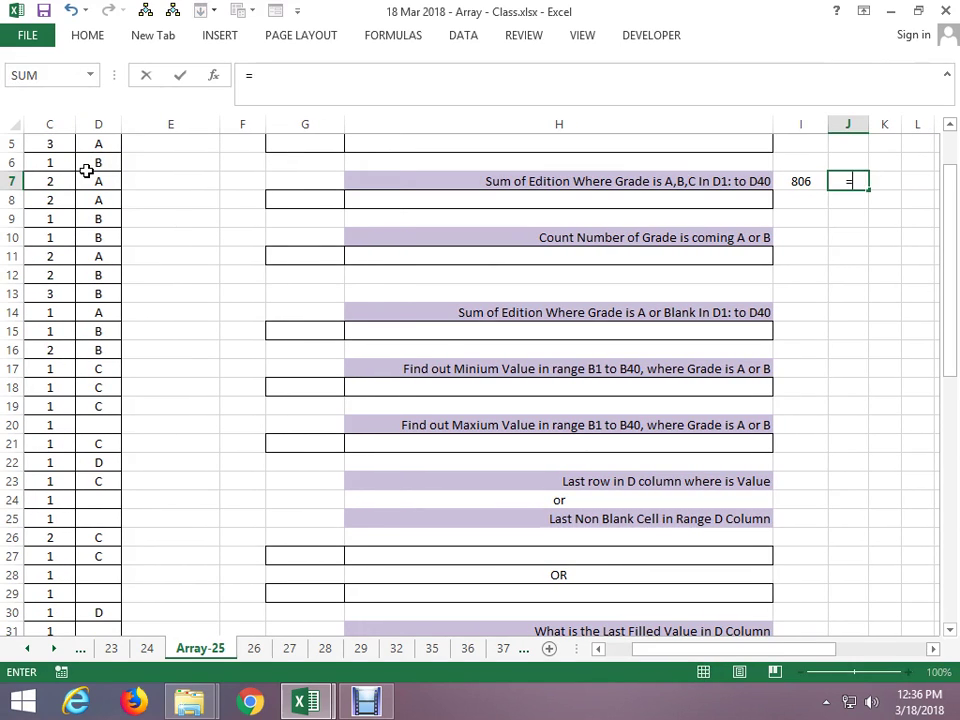
pyautogui.write('IF(')
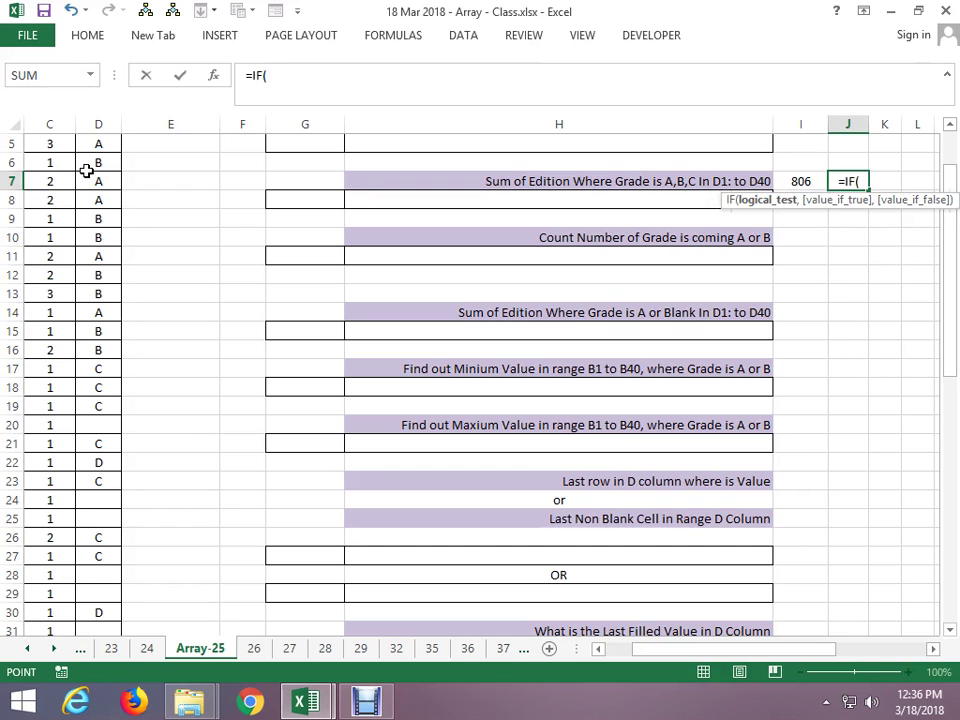
pyautogui.press('Left')
pyautogui.press('Left')
pyautogui.press('Left')
pyautogui.press('Left')
pyautogui.press('Left')
pyautogui.press('Down')
pyautogui.press('Right')
pyautogui.press('Right')
pyautogui.press('Up')
pyautogui.press('Up')
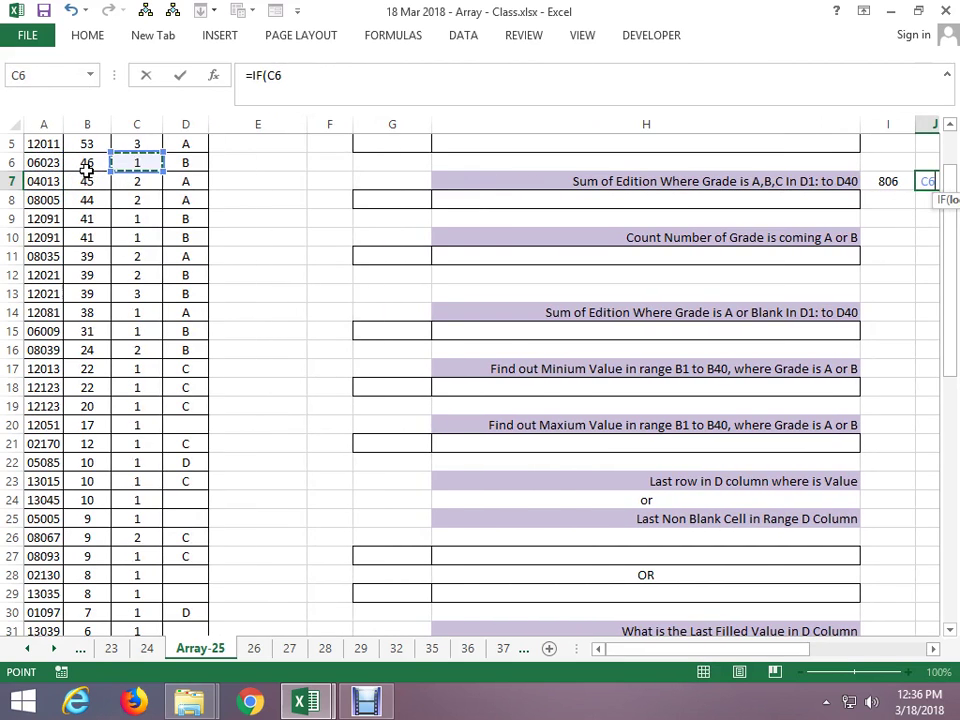
pyautogui.press('Up')
pyautogui.press('Up')
pyautogui.press('Up')
pyautogui.press('Right')
pyautogui.hotkey('shift', 'Down')
pyautogui.hotkey('shift', 'Down')
pyautogui.hotkey('shift', 'Down')
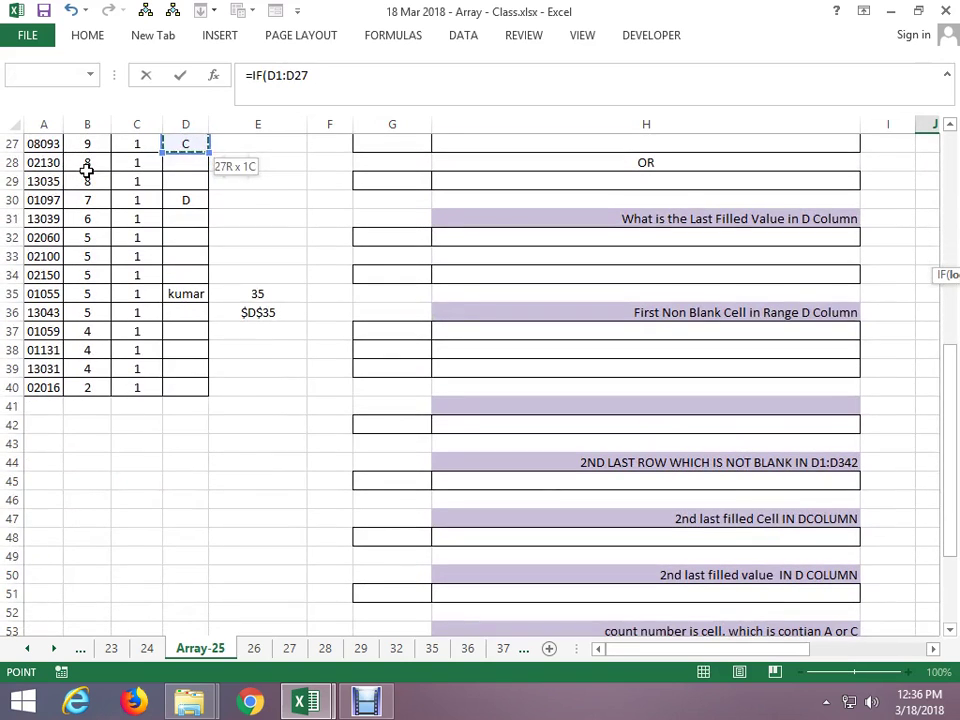
pyautogui.hotkey('shift', 'Down')
pyautogui.hotkey('shift', 'Down')
pyautogui.hotkey('shift', 'Down')
pyautogui.hotkey('shift', 'Down')
pyautogui.hotkey('shift', 'Down')
pyautogui.hotkey('shift', 'Down')
pyautogui.hotkey('shift', 'Down')
pyautogui.hotkey('shift', 'Down')
pyautogui.hotkey('shift', 'Down')
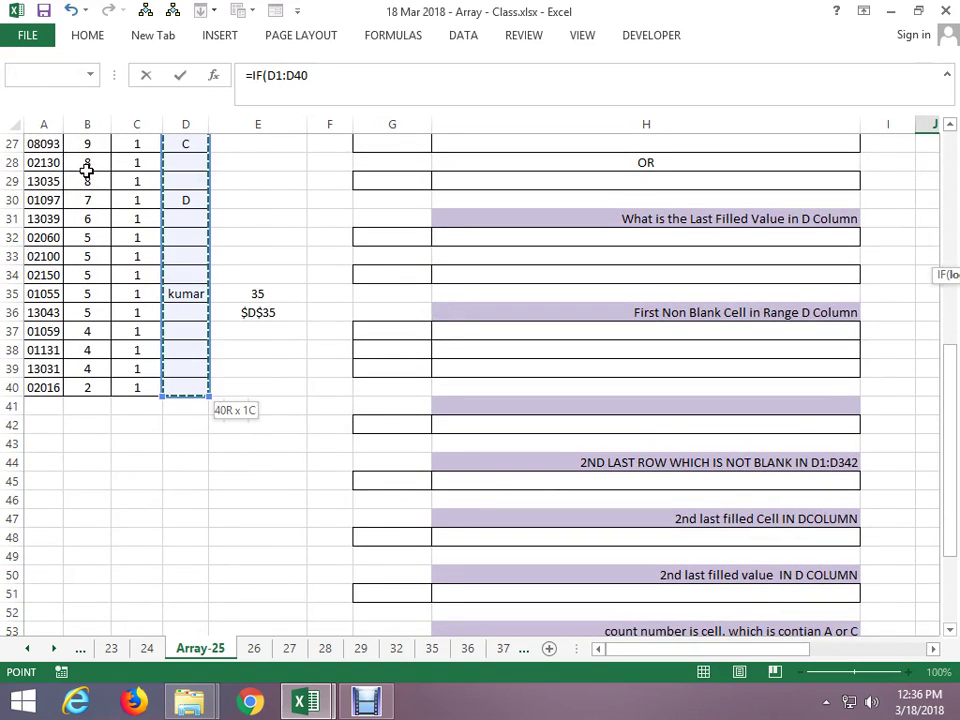
pyautogui.write('="A')
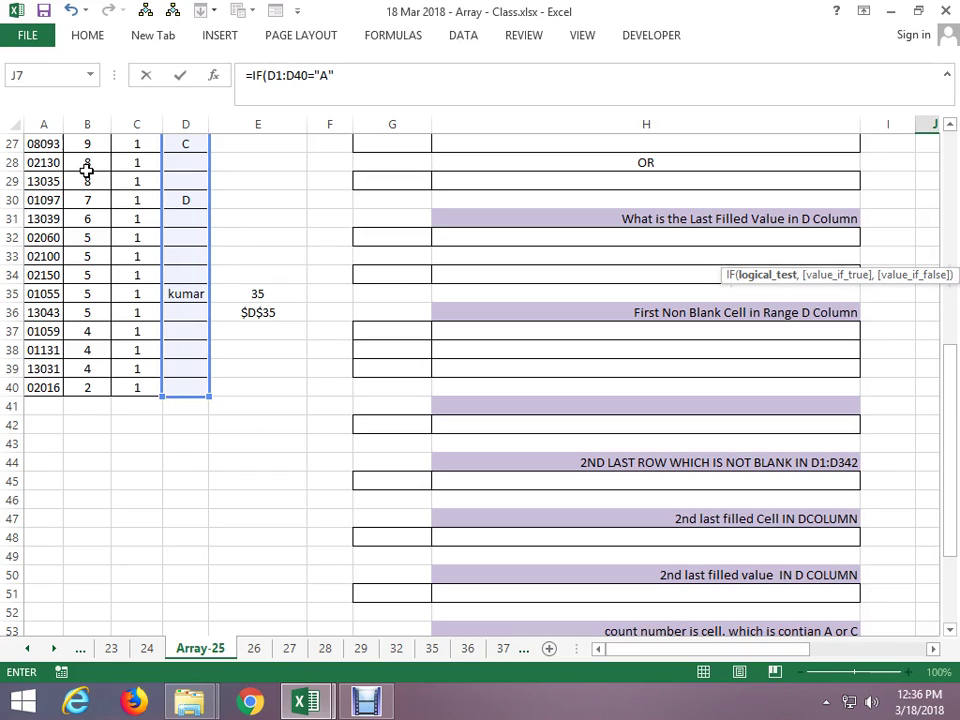
pyautogui.write(',')
pyautogui.press('BackSpace')
pyautogui.press('BackSpace')
pyautogui.press('BackSpace')
pyautogui.write('B"')
pyautogui.write(',"C"},')
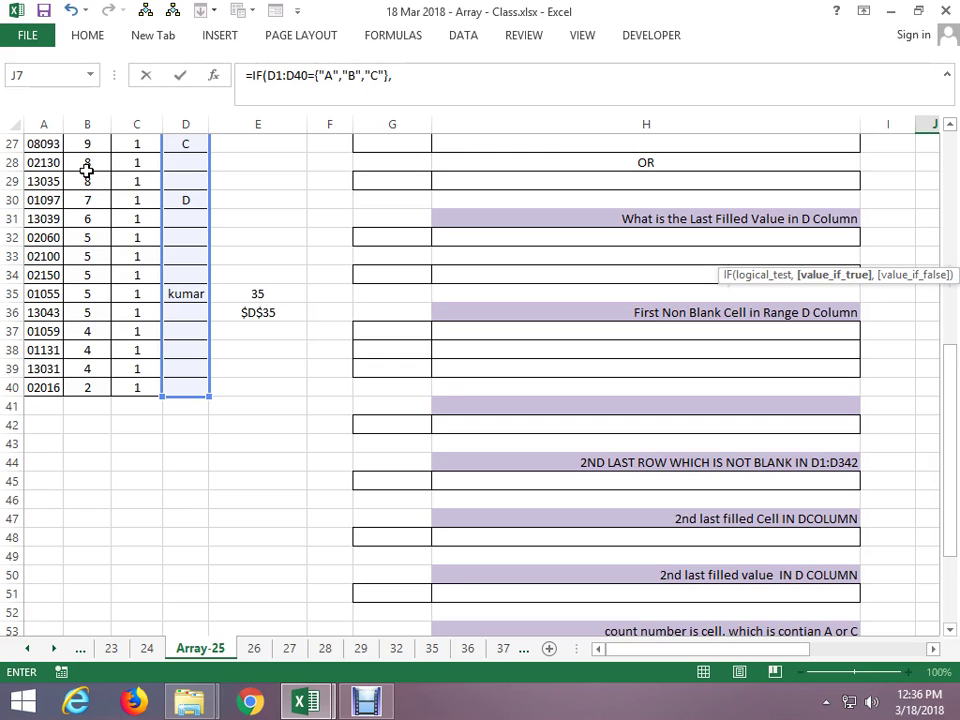
pyautogui.click(87, 167)
pyautogui.hotkey('ctrl', 'Up')
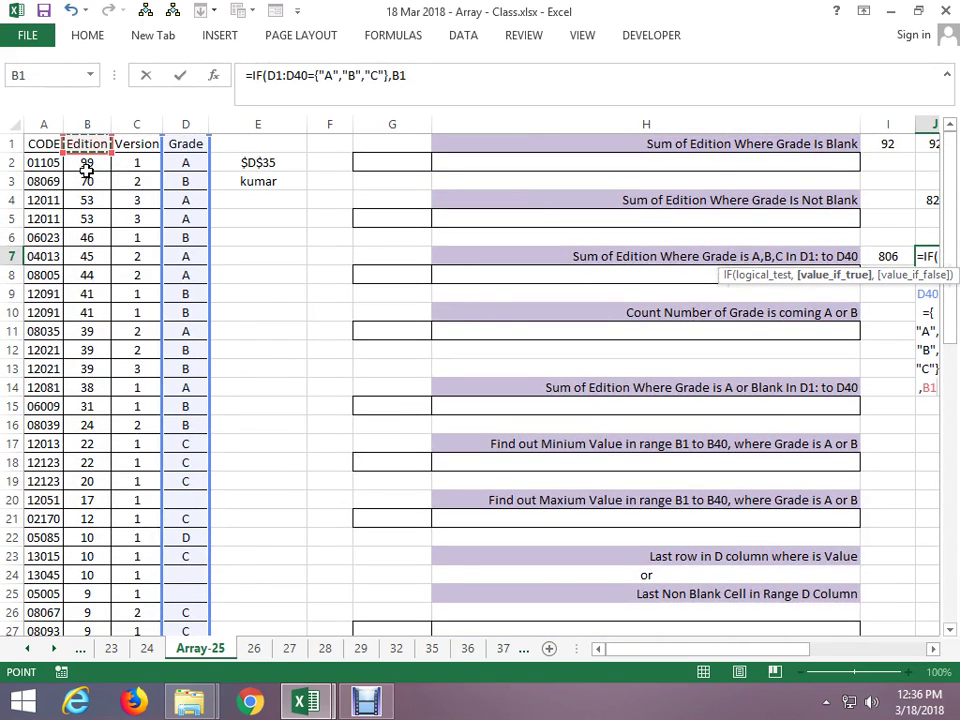
pyautogui.hotkey('ctrl', 'shift', 'Down')
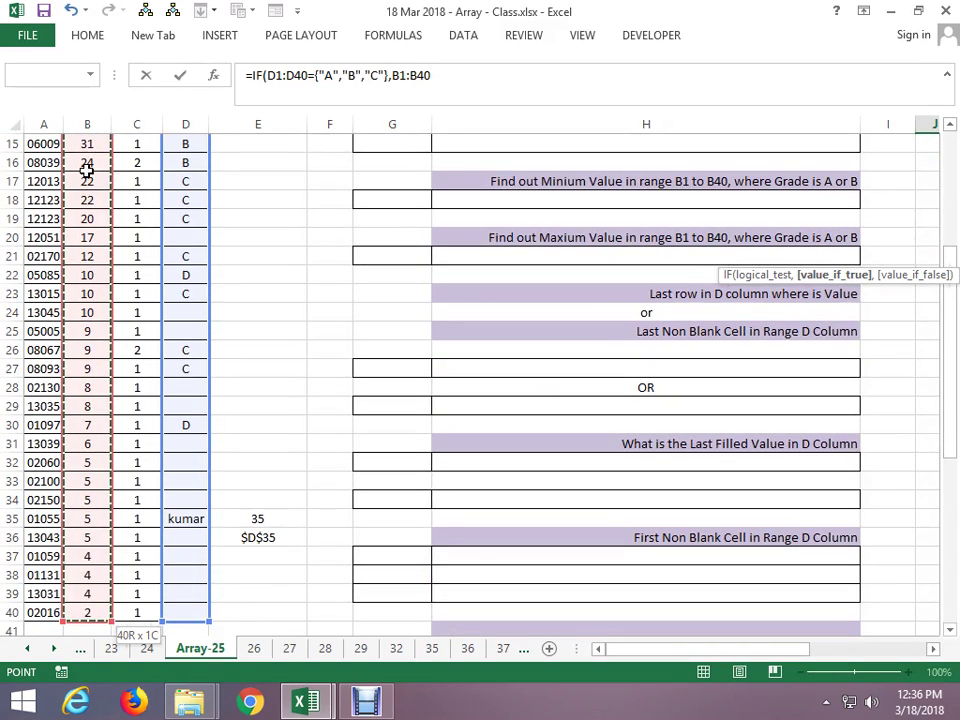
pyautogui.hotkey('ctrl', 'shift', 'Return')
# Wrap J7's IF in SUM and re-enter it as an array formula returning 806
pyautogui.press('Up')
pyautogui.press('Up')
pyautogui.press('Up')
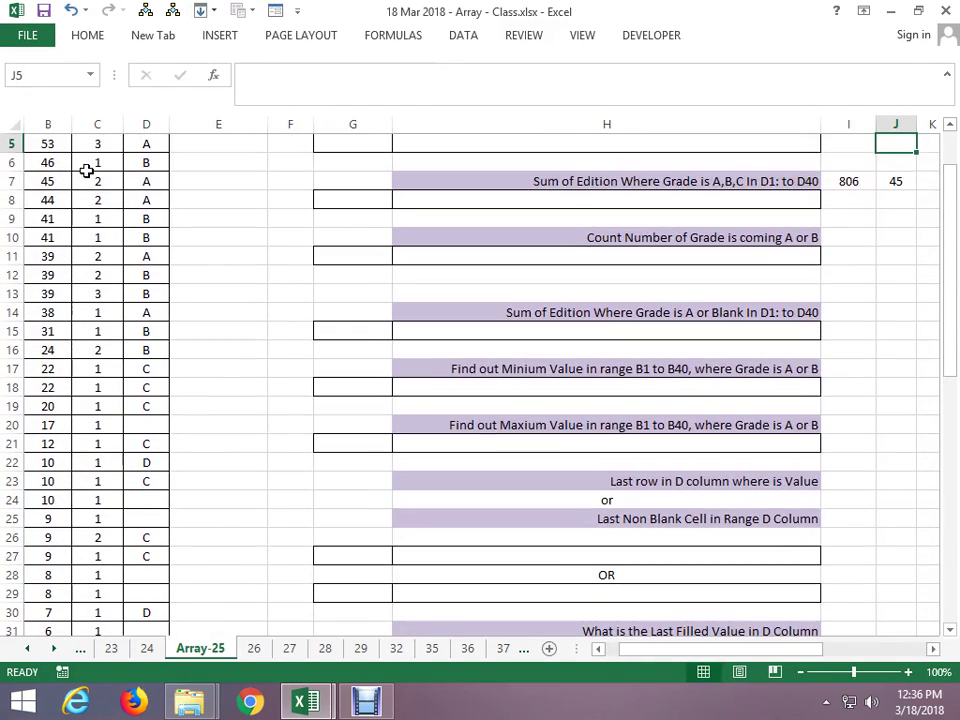
pyautogui.press('Down')
pyautogui.press('Down')
pyautogui.press('Right')
pyautogui.press('Left')
pyautogui.press('F2')
pyautogui.press('Left')
pyautogui.press('Left')
pyautogui.press('Left')
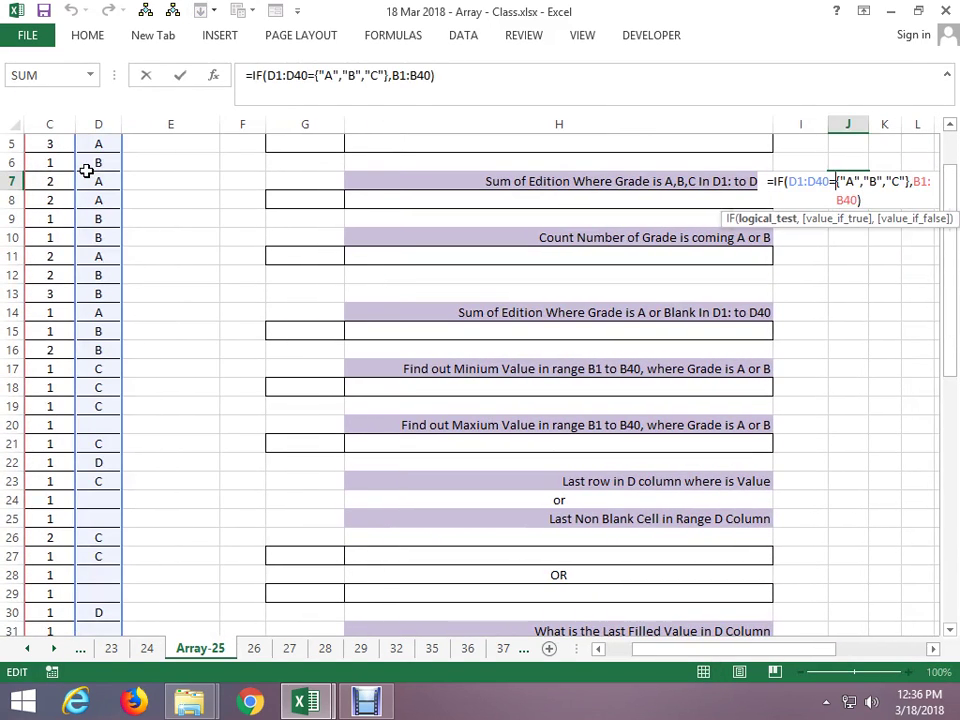
pyautogui.press('Left')
pyautogui.press('Left')
pyautogui.press('Left')
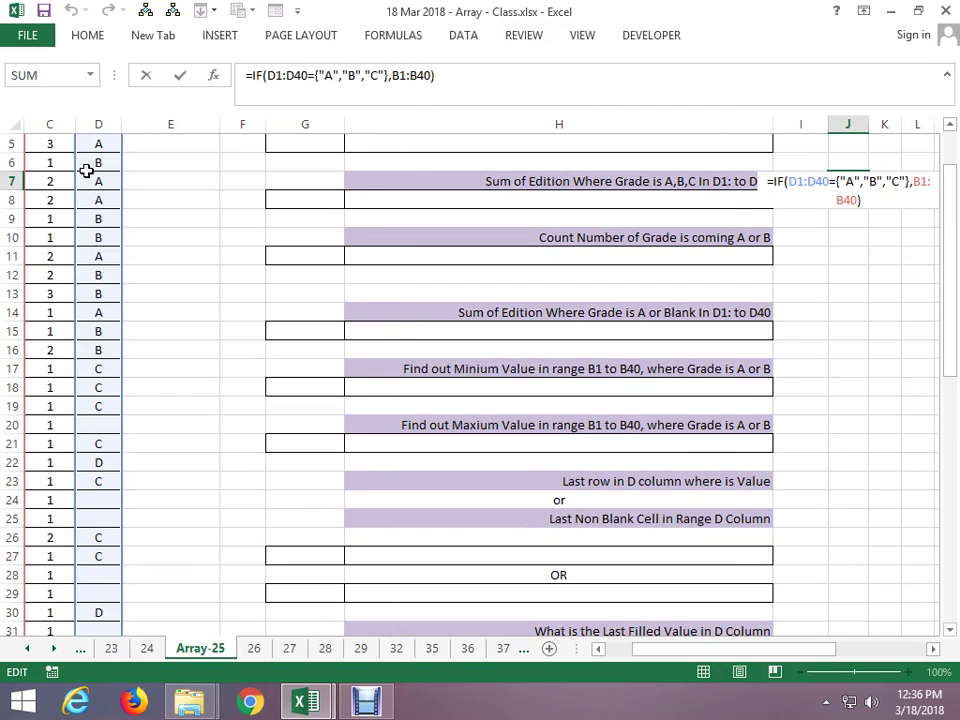
pyautogui.write('SUM(')
pyautogui.press('Return')
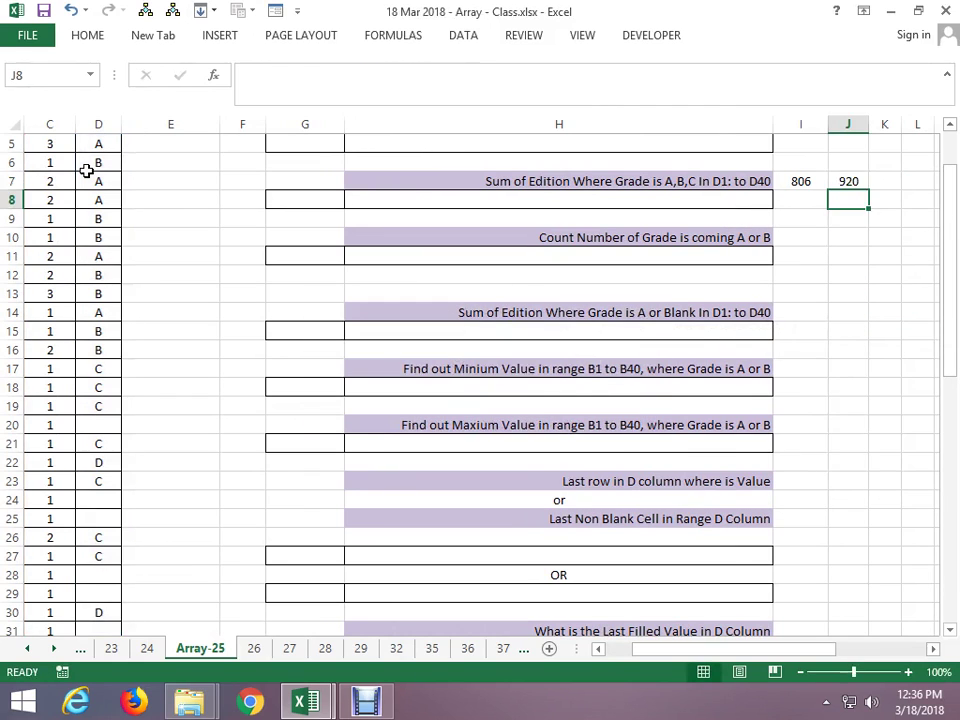
pyautogui.press('Up')
pyautogui.press('F2')
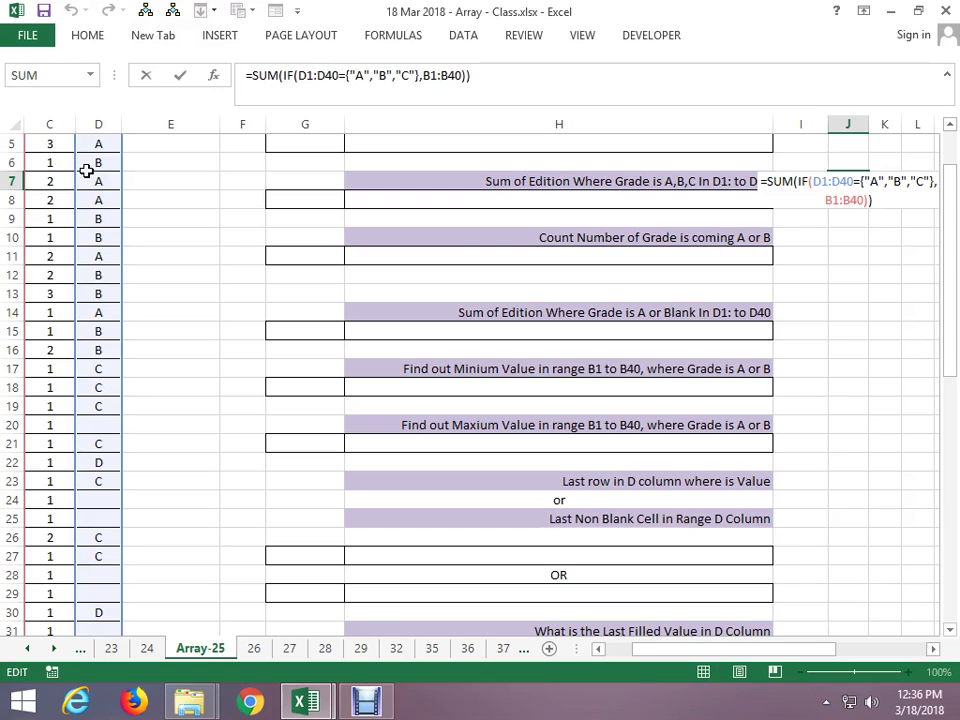
pyautogui.hotkey('ctrl', 'shift', 'Return')
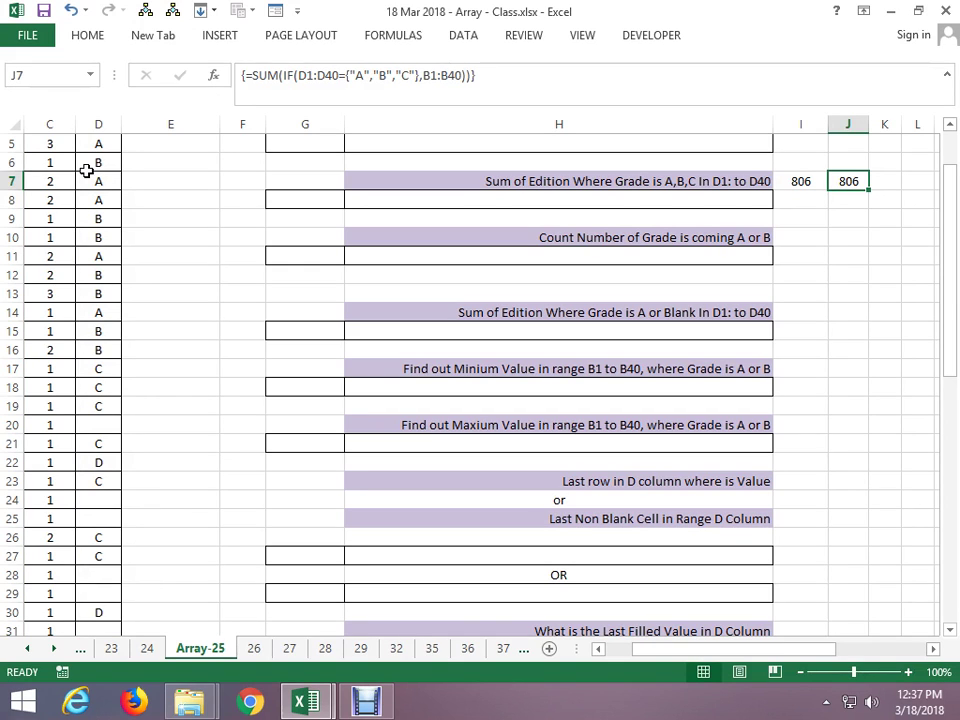
# Review J7's array formula, then commit I7's three-term SUMIF total for grades A, B and C
pyautogui.press('F2')
pyautogui.press('Left')
pyautogui.press('Left')
pyautogui.press('Left')
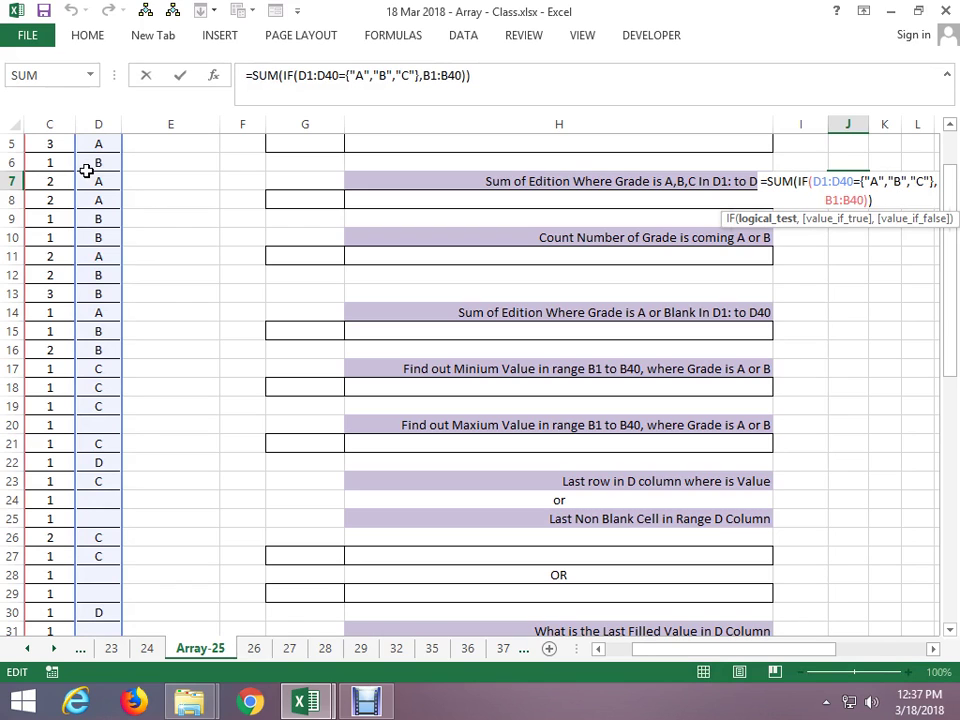
pyautogui.press('Escape')
pyautogui.press('Left')
pyautogui.press('Left')
pyautogui.press('Right')
pyautogui.press('F2')
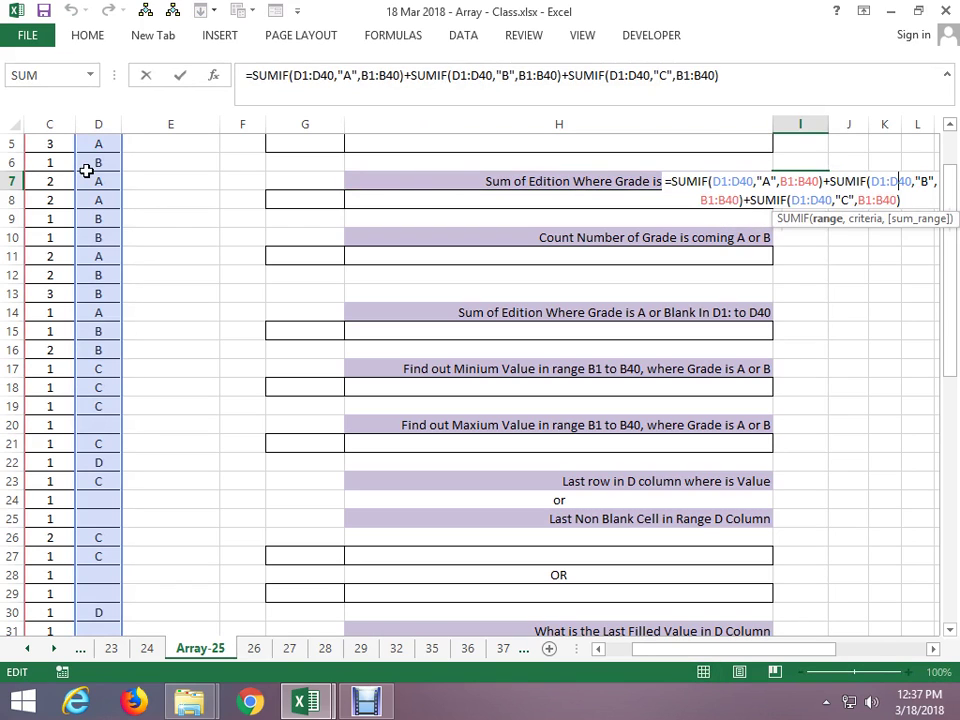
pyautogui.press('End')
pyautogui.press('End')
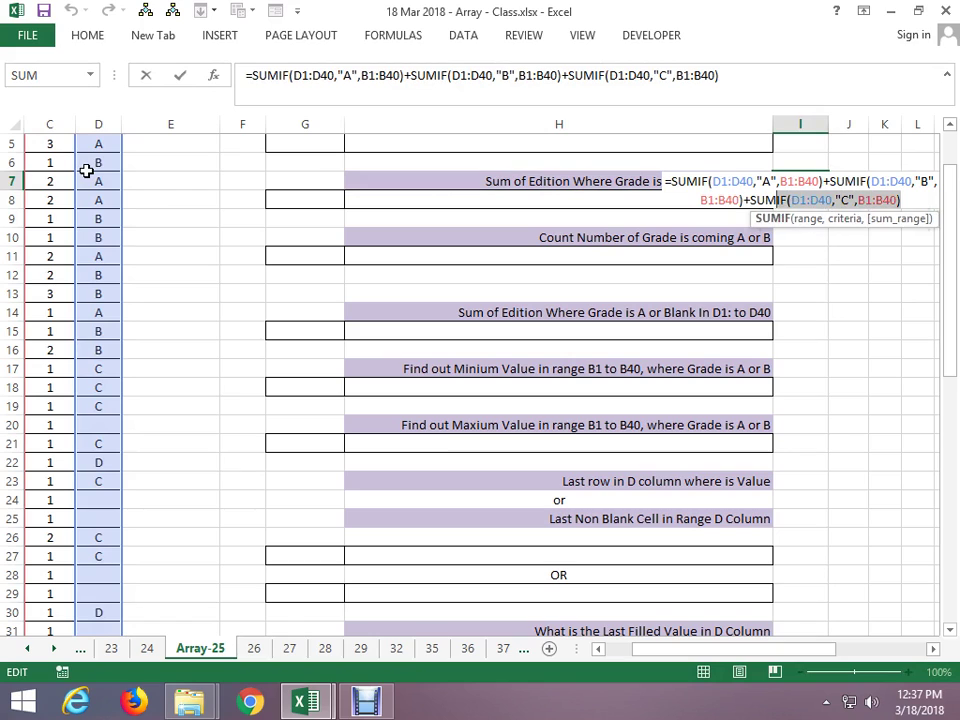
pyautogui.hotkey('shift', 'Left')
pyautogui.hotkey('shift', 'Left')
pyautogui.hotkey('shift', 'Left')
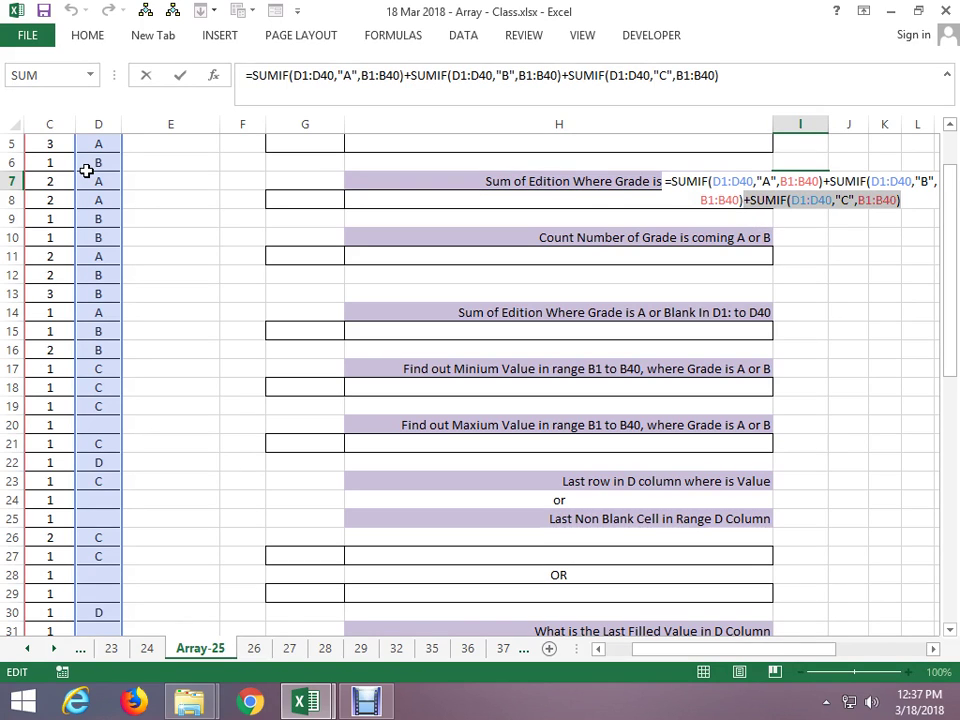
pyautogui.hotkey('ctrl', 'Return')
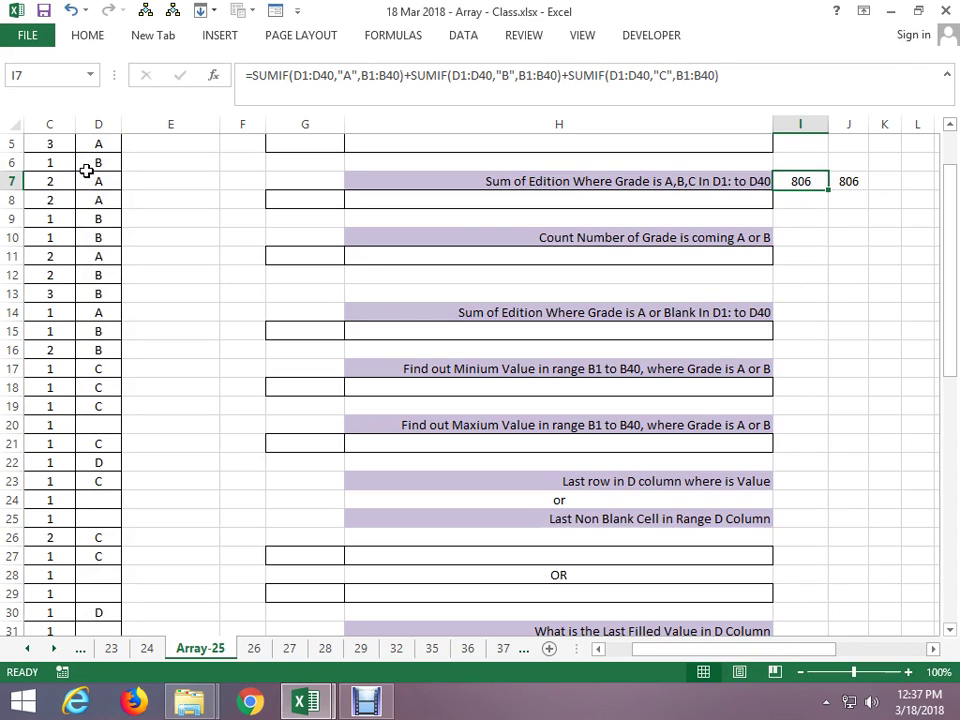
# Compare I7's SUMIF total of 806 with J7's matching array result
pyautogui.hotkey('alt', 'Tab')
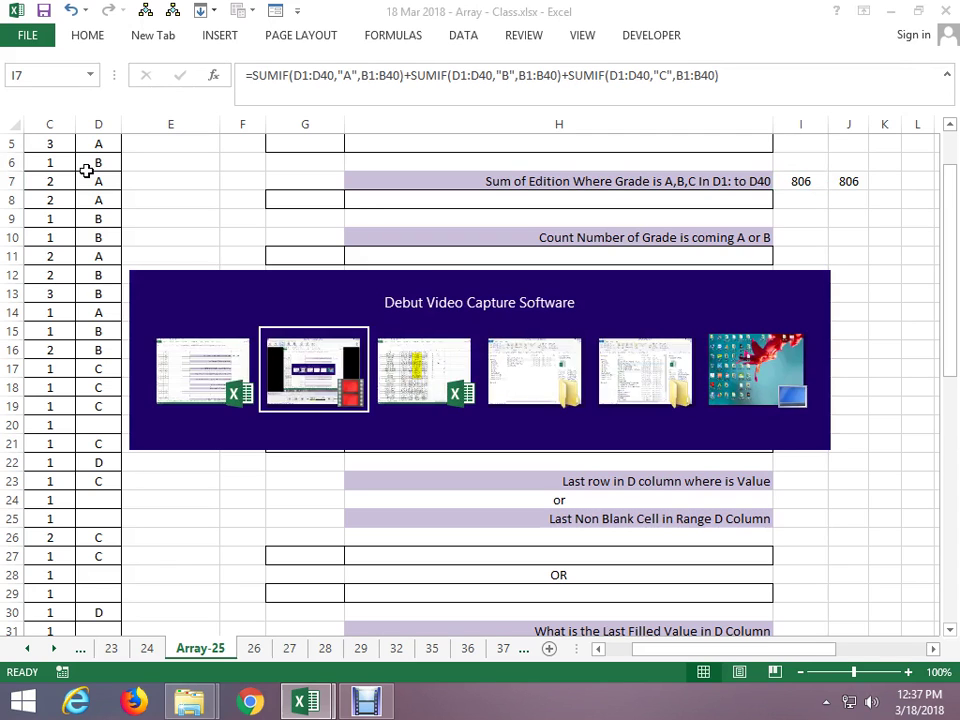
pyautogui.hotkey('alt', 'Tab')
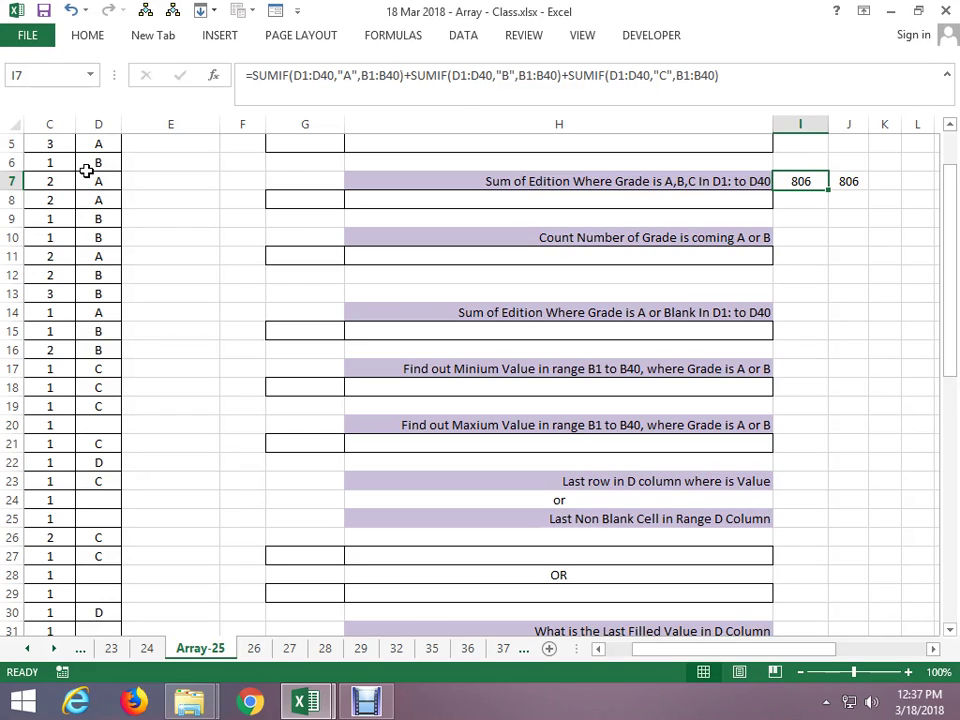
pyautogui.press('Right')
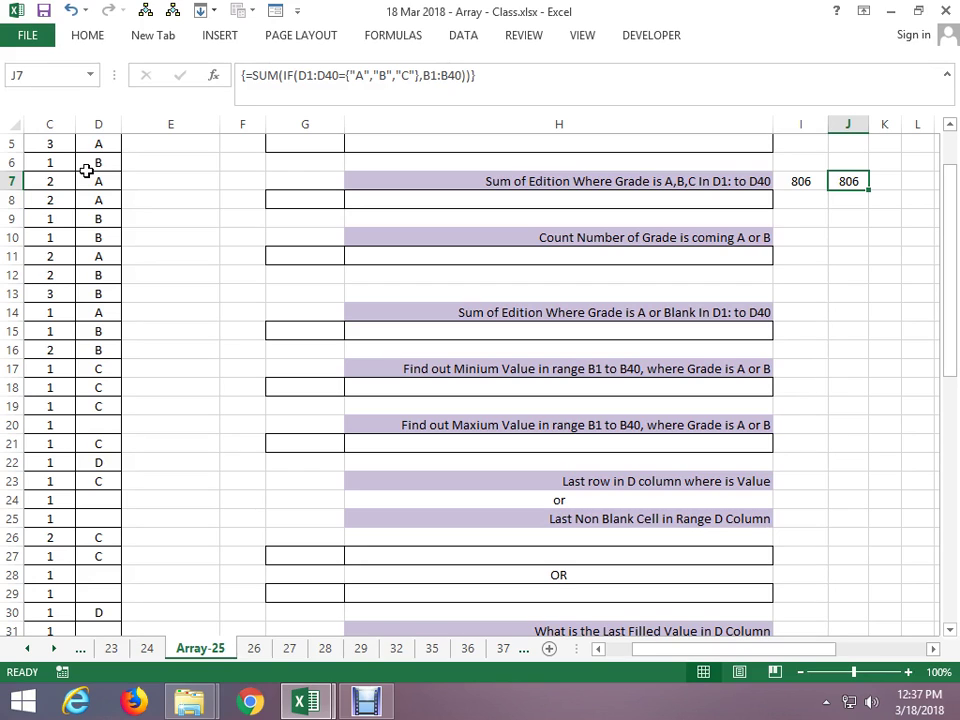
pyautogui.press('Left')
pyautogui.press('Left')
pyautogui.press('Down')
pyautogui.press('Down')
pyautogui.press('Down')
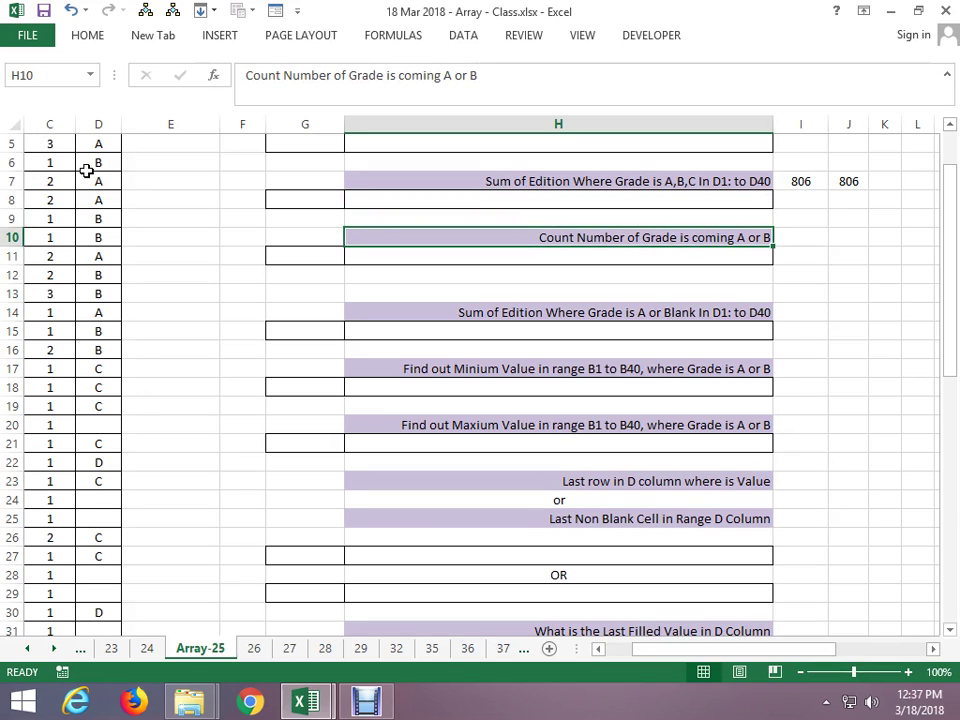
# Enter =COUNTIF(D1:D40,"A") in I10 to count the A grades
pyautogui.press('Left')
pyautogui.press('Left')
pyautogui.press('Left')
pyautogui.press('Left')
pyautogui.press('Left')
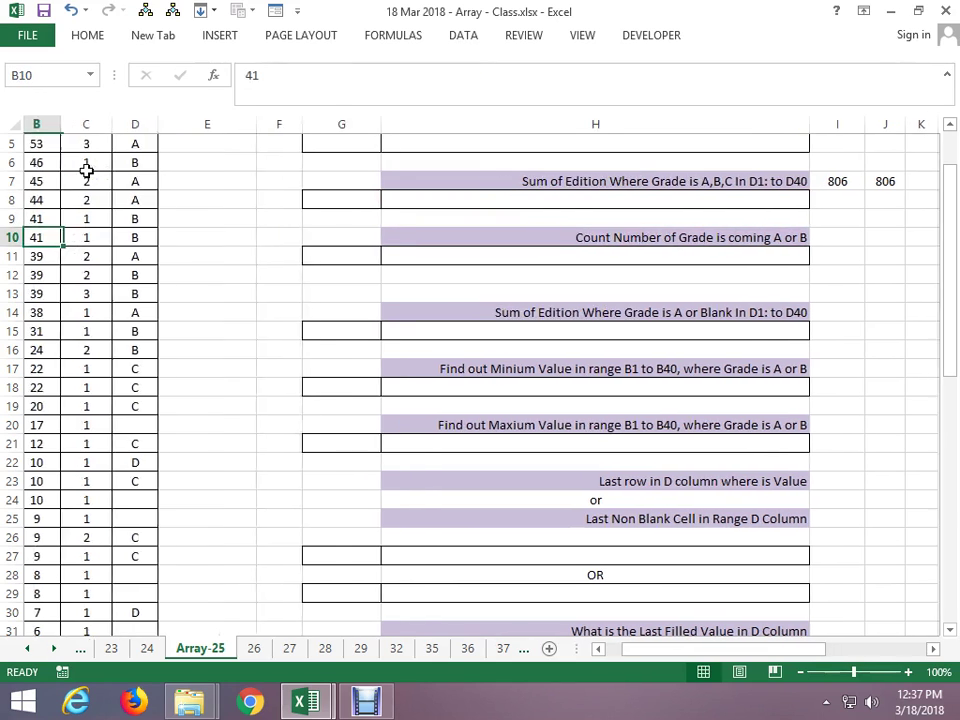
pyautogui.press('Up')
pyautogui.hotkey('ctrl', 'Up')
pyautogui.press('Right')
pyautogui.press('Right')
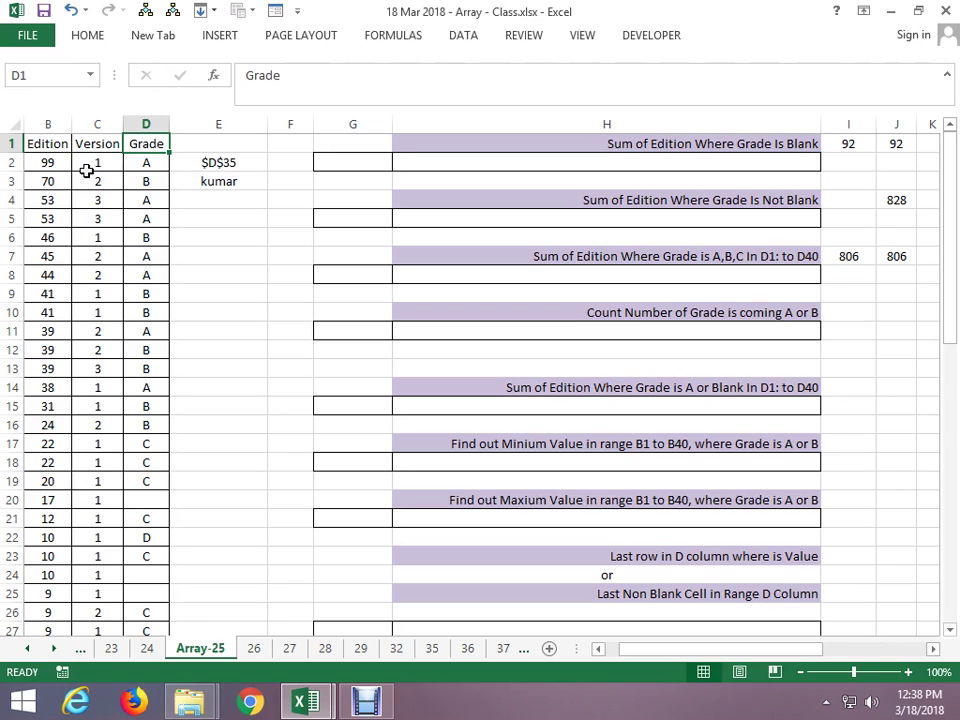
pyautogui.press('Down')
pyautogui.press('Down')
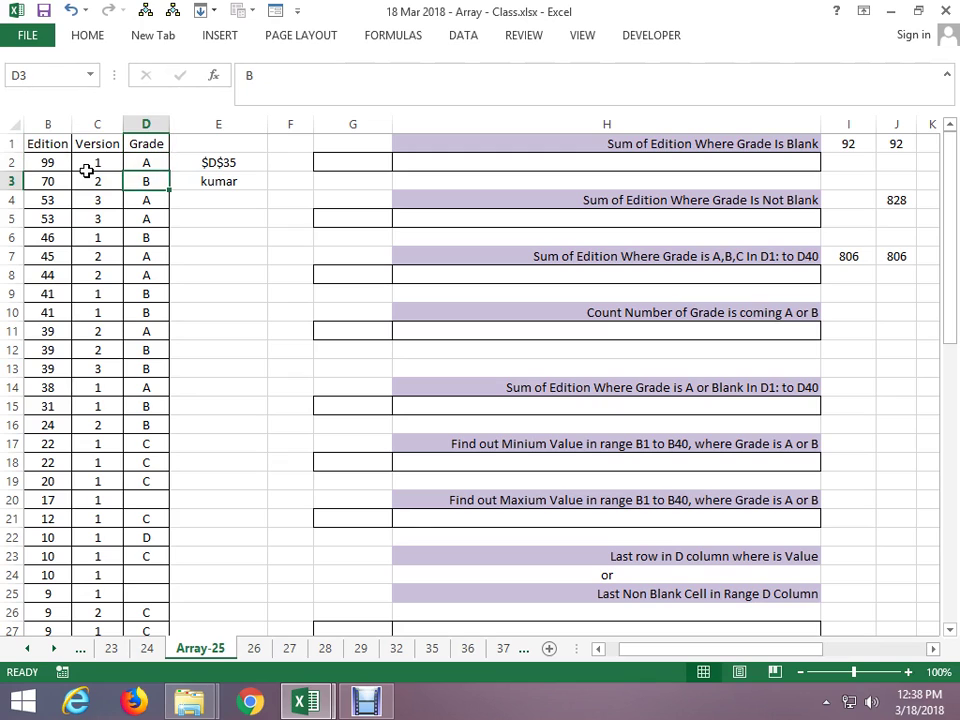
pyautogui.press('Down')
pyautogui.press('Down')
pyautogui.press('Down')
pyautogui.press('Down')
pyautogui.press('Down')
pyautogui.press('Right')
pyautogui.press('Right')
pyautogui.press('Right')
pyautogui.press('Right')
pyautogui.press('Right')
pyautogui.press('Right')
pyautogui.press('Left')
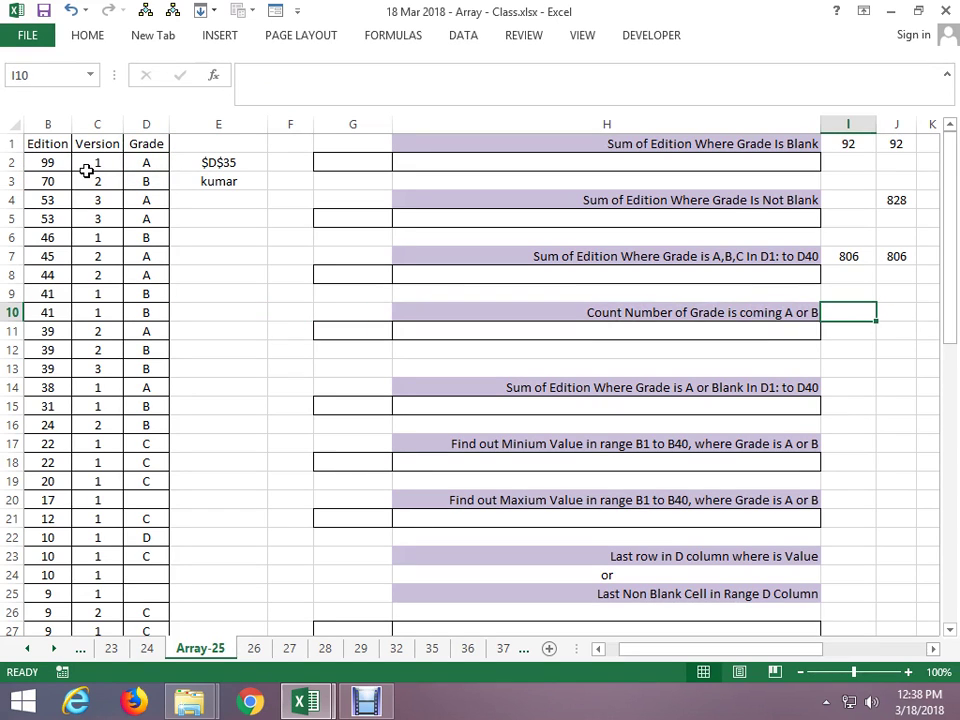
pyautogui.write('=COUINT')
pyautogui.press('BackSpace')
pyautogui.press('BackSpace')
pyautogui.press('BackSpace')
pyautogui.write('N')
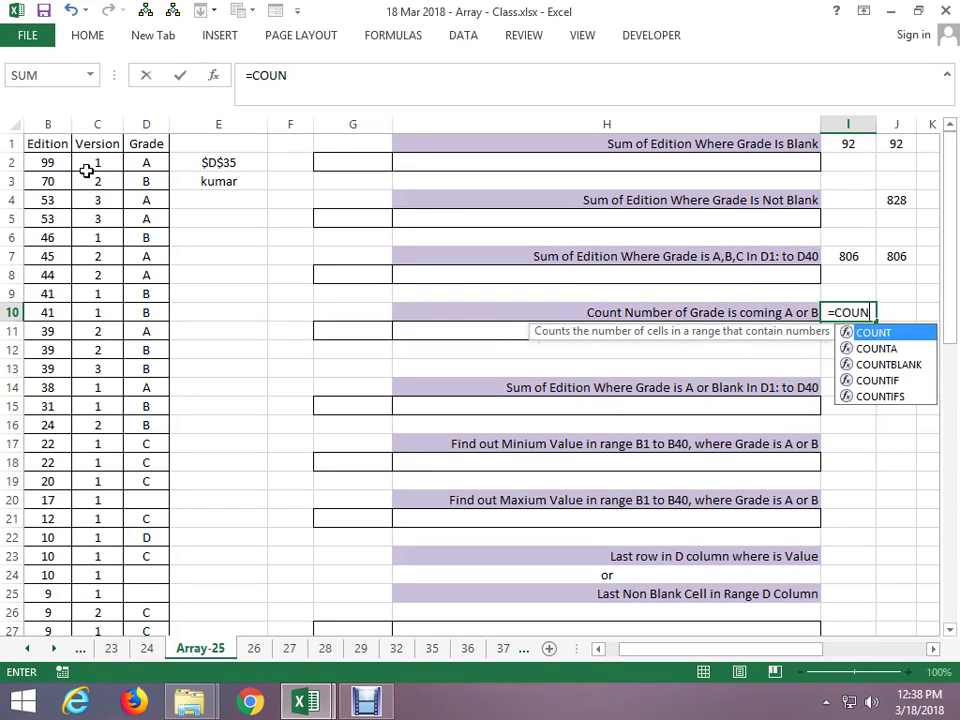
pyautogui.write('TIF(')
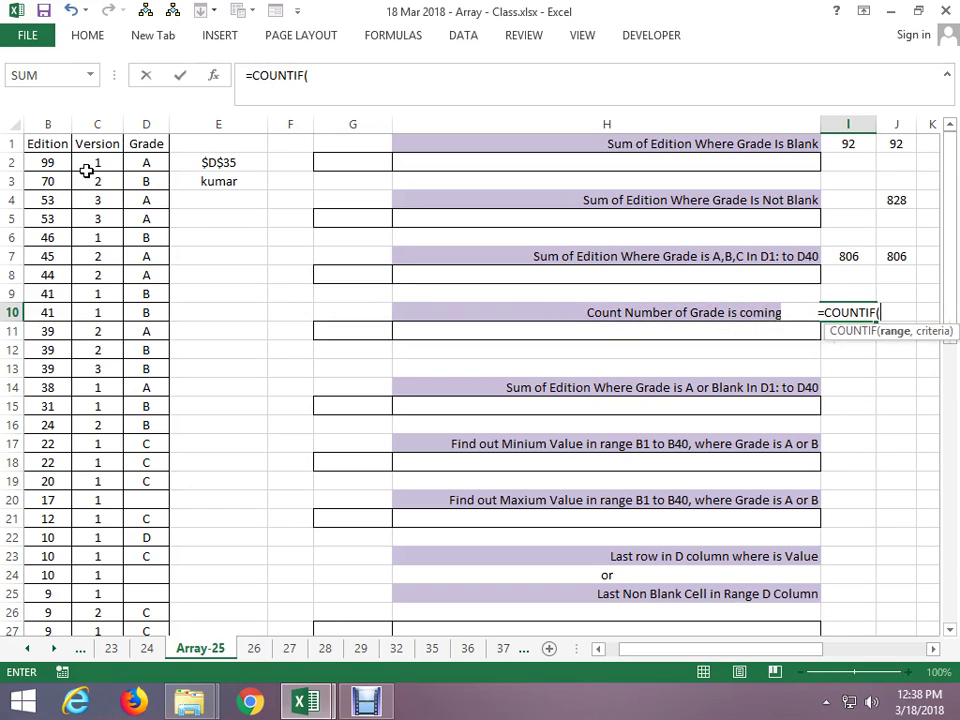
pyautogui.press('Down')
pyautogui.press('Left')
pyautogui.press('Left')
pyautogui.press('Left')
pyautogui.press('Left')
pyautogui.press('Up')
pyautogui.press('Up')
pyautogui.press('Up')
pyautogui.press('Up')
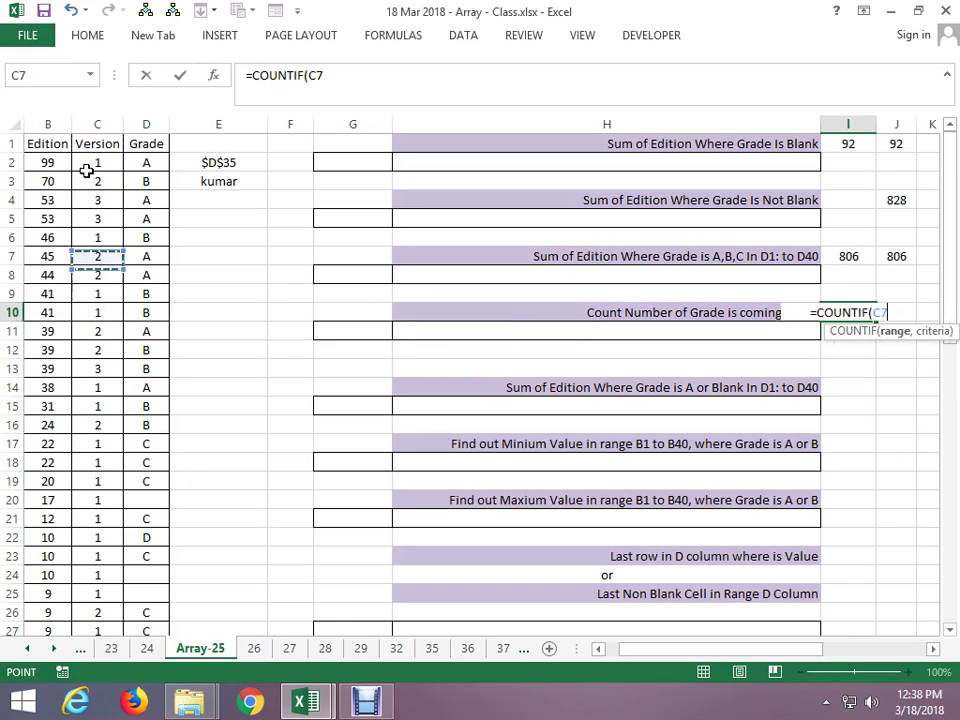
pyautogui.press('Up')
pyautogui.press('Up')
pyautogui.press('Up')
pyautogui.press('Right')
pyautogui.hotkey('shift', 'Down')
pyautogui.hotkey('shift', 'Down')
pyautogui.hotkey('shift', 'Down')
pyautogui.hotkey('shift', 'Down')
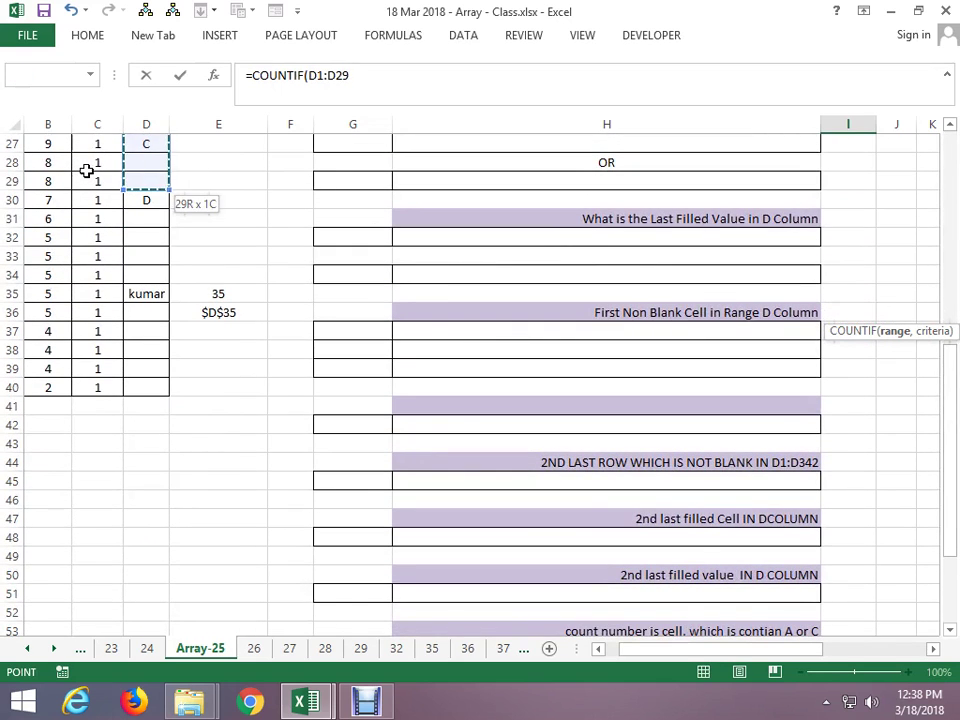
pyautogui.hotkey('shift', 'Down')
pyautogui.hotkey('shift', 'Down')
pyautogui.hotkey('shift', 'Down')
pyautogui.hotkey('shift', 'Down')
pyautogui.hotkey('shift', 'Down')
pyautogui.hotkey('shift', 'Down')
pyautogui.write(',')
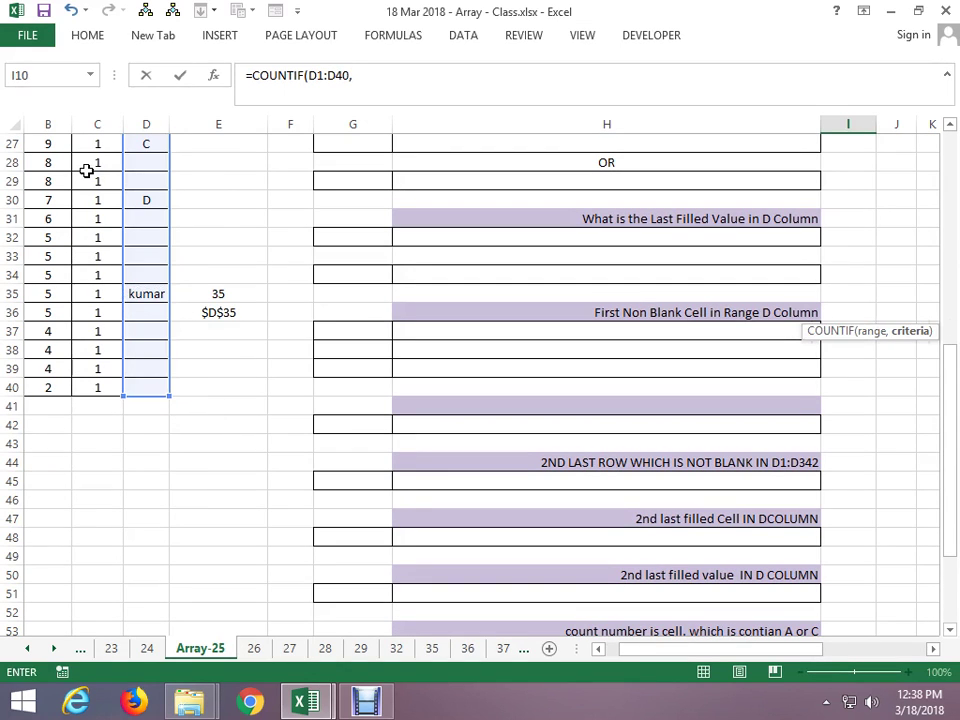
pyautogui.write('"A"')
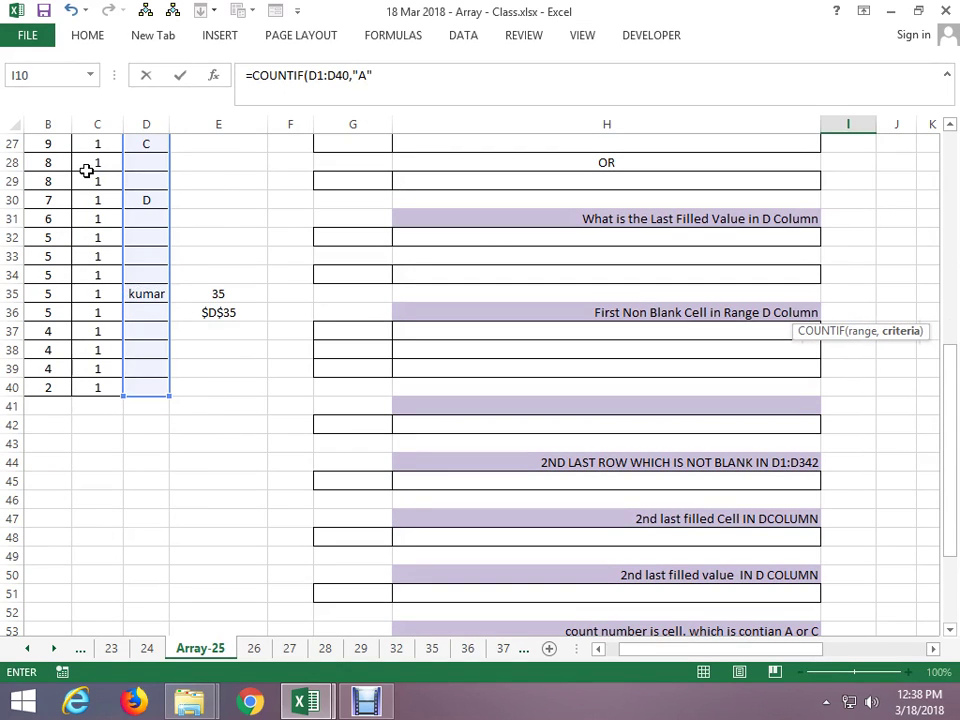
pyautogui.write(')')
pyautogui.press('Return')
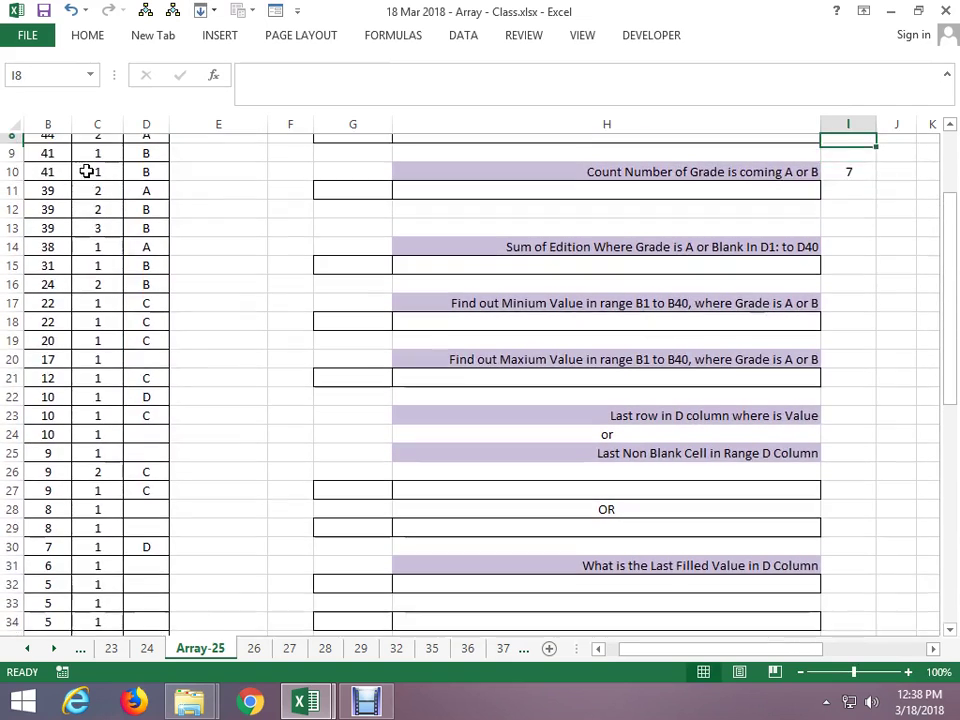
pyautogui.press('Up')
# Add +COUNTIF(D1:D40,"B") to I10 so it counts A or B grades, giving 15
pyautogui.press('F2')
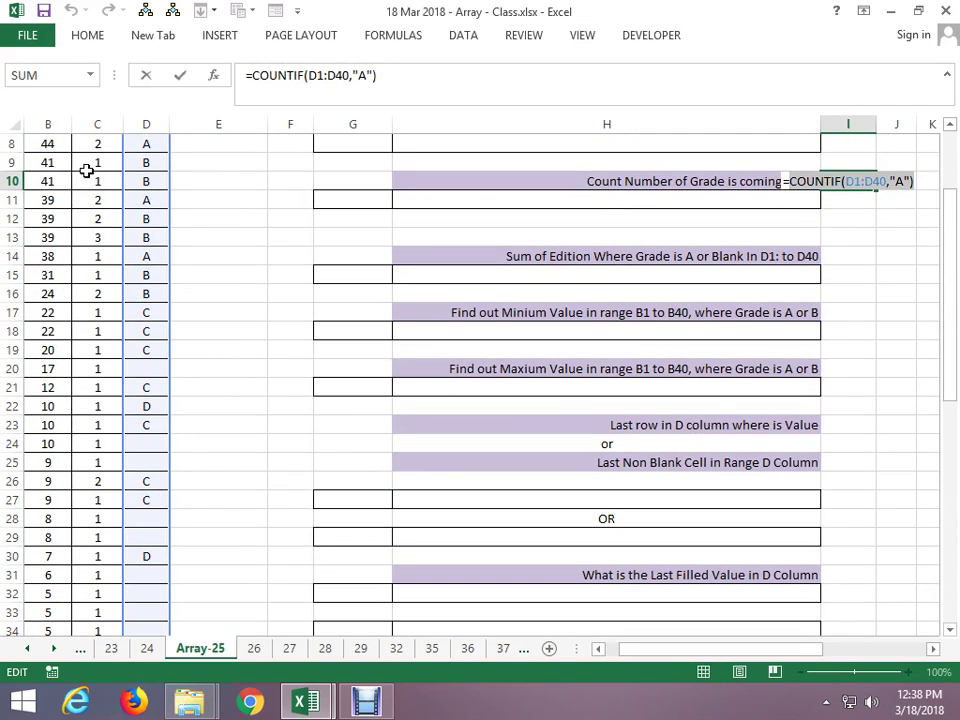
pyautogui.write('+')
pyautogui.write('COUNTIF(D1:D40,"A")')
pyautogui.press('Left')
pyautogui.press('Left')
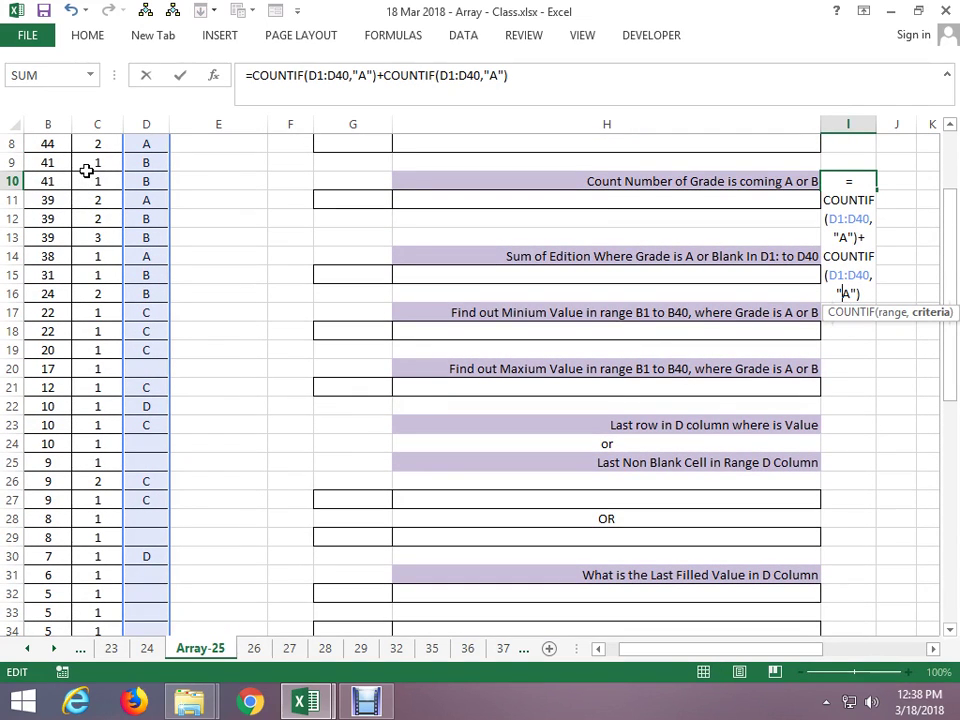
pyautogui.press('BackSpace')
pyautogui.write('B')
pyautogui.press('Return')
pyautogui.press('Up')
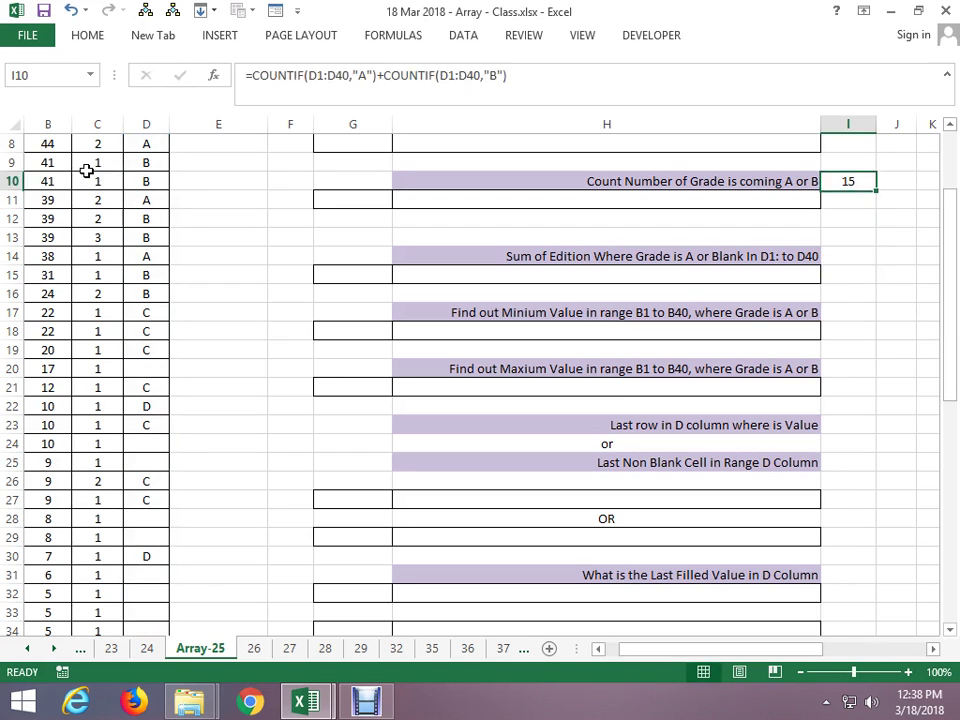
pyautogui.press('Up')
pyautogui.press('Down')
pyautogui.press('Right')
pyautogui.press('Right')
pyautogui.press('Left')
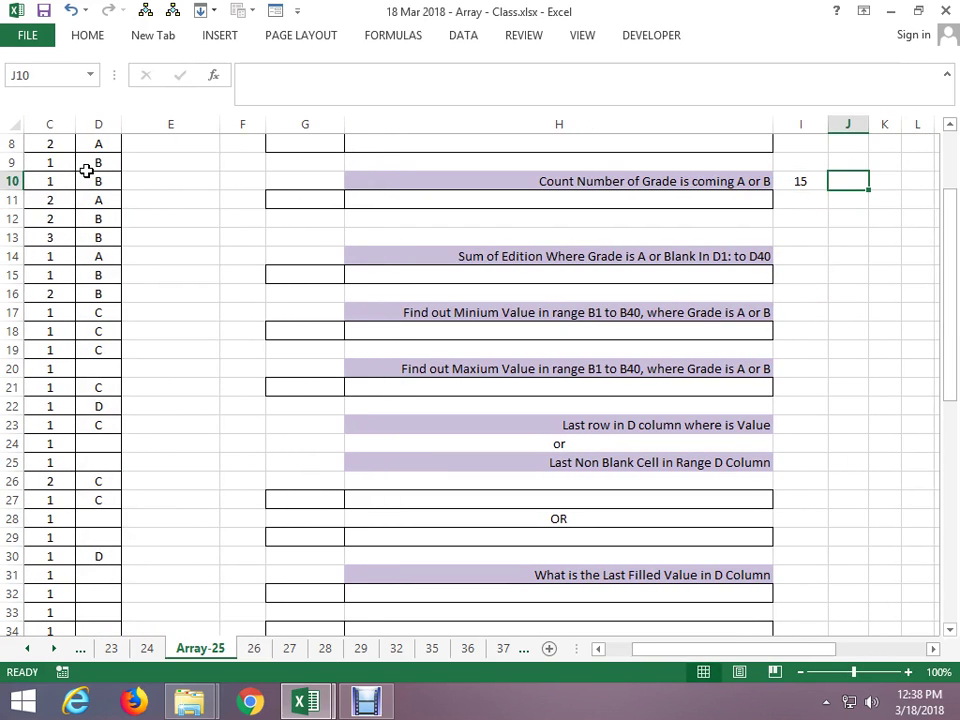
# Try entering =IF(D1:D40={"A","B"},1,0) in J10, which Excel rejects with an error
pyautogui.write('=IF(')
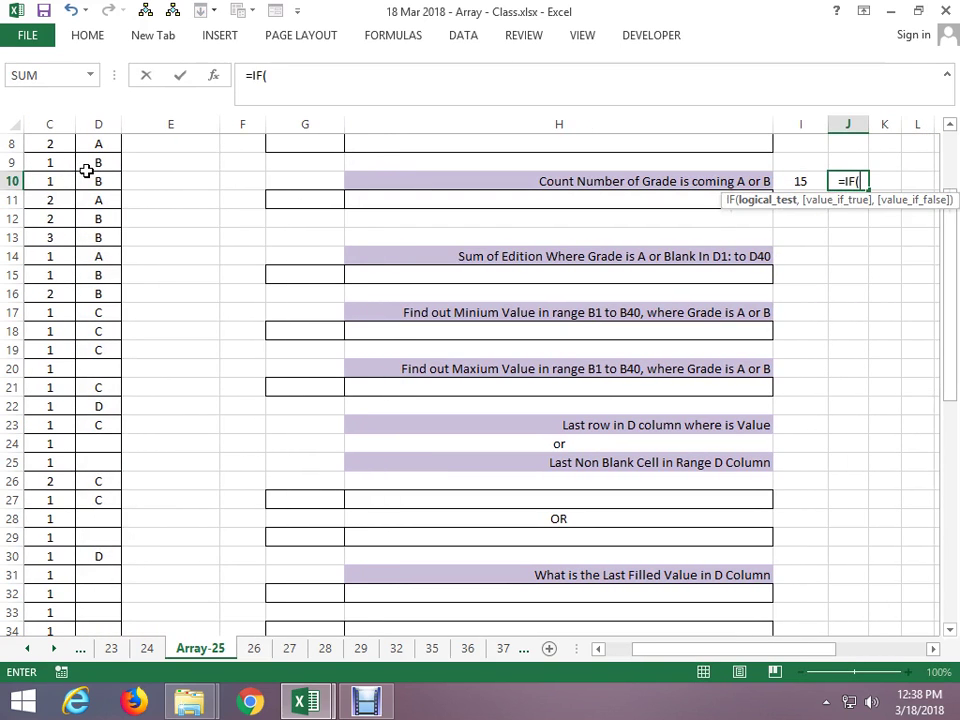
pyautogui.press('Left')
pyautogui.press('Left')
pyautogui.press('Left')
pyautogui.press('Left')
pyautogui.press('Left')
pyautogui.press('Up')
pyautogui.press('Up')
pyautogui.press('Up')
pyautogui.press('Up')
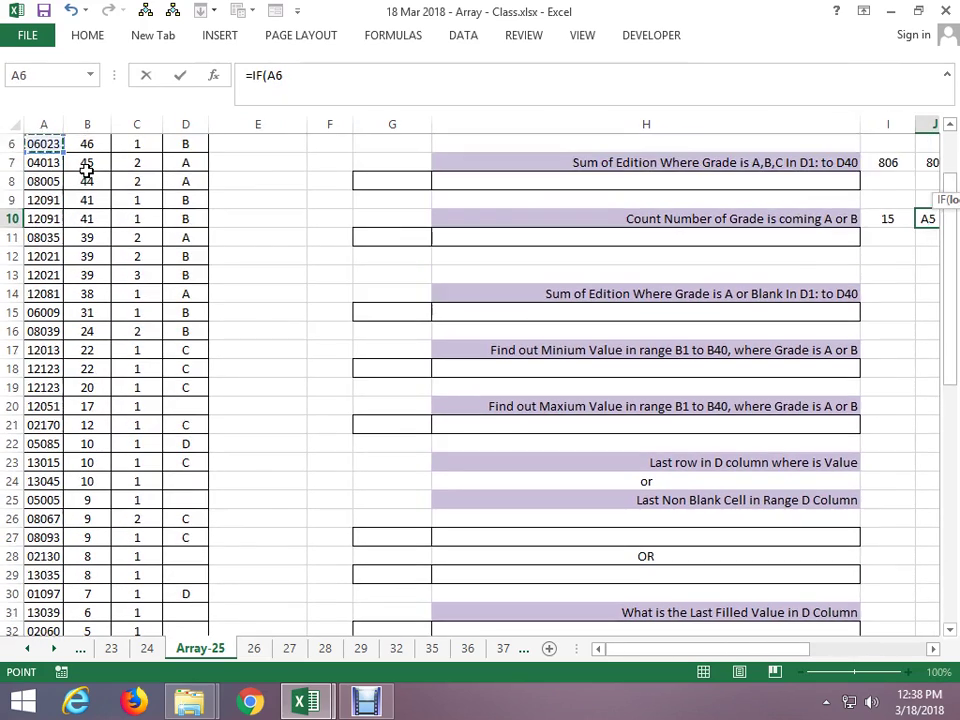
pyautogui.press('Up')
pyautogui.press('Up')
pyautogui.press('Right')
pyautogui.press('Right')
pyautogui.press('Right')
pyautogui.press('Up')
pyautogui.press('Right')
pyautogui.press('Up')
pyautogui.press('Up')
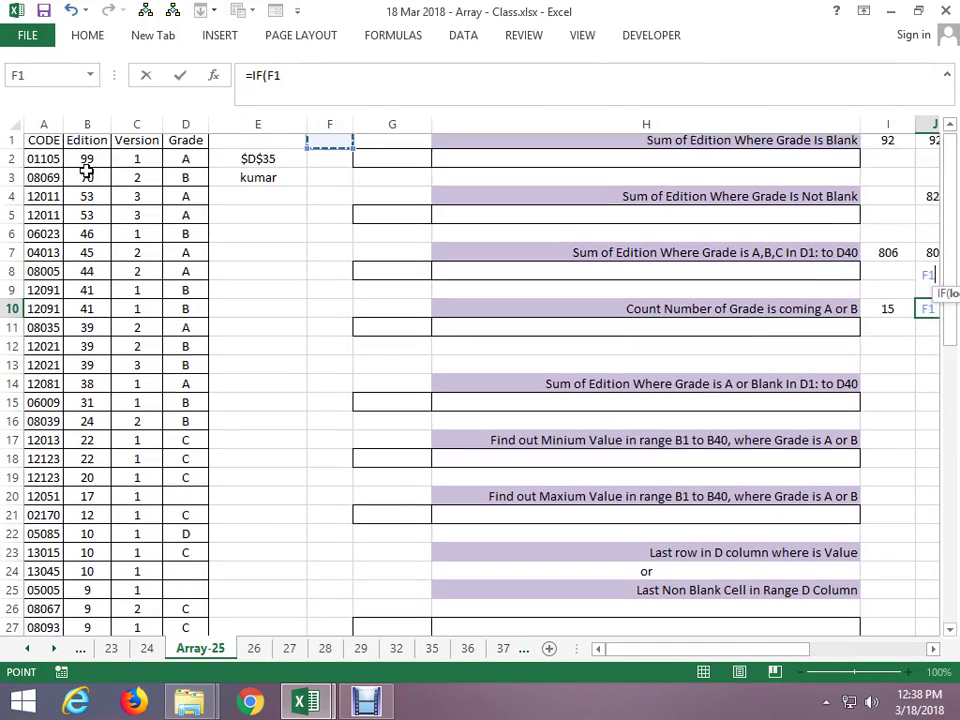
pyautogui.press('Left')
pyautogui.press('Left')
pyautogui.hotkey('shift', 'Down')
pyautogui.hotkey('shift', 'Down')
pyautogui.hotkey('shift', 'Down')
pyautogui.hotkey('shift', 'Down')
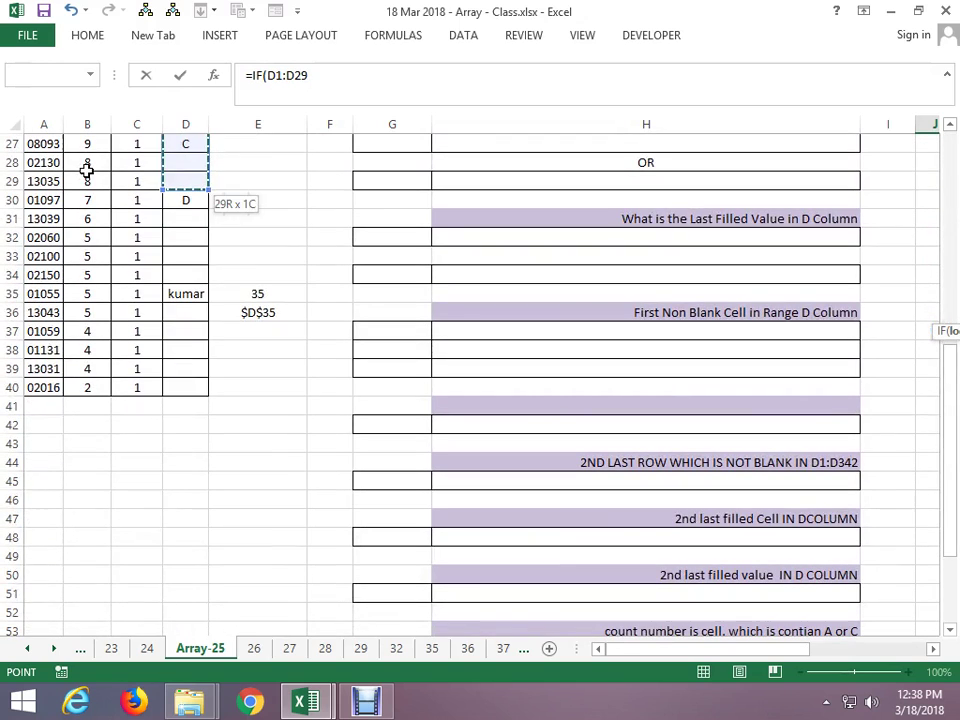
pyautogui.hotkey('shift', 'Down')
pyautogui.hotkey('shift', 'Down')
pyautogui.hotkey('shift', 'Down')
pyautogui.hotkey('shift', 'Down')
pyautogui.hotkey('shift', 'Down')
pyautogui.hotkey('shift', 'Down')
pyautogui.hotkey('shift', 'Down')
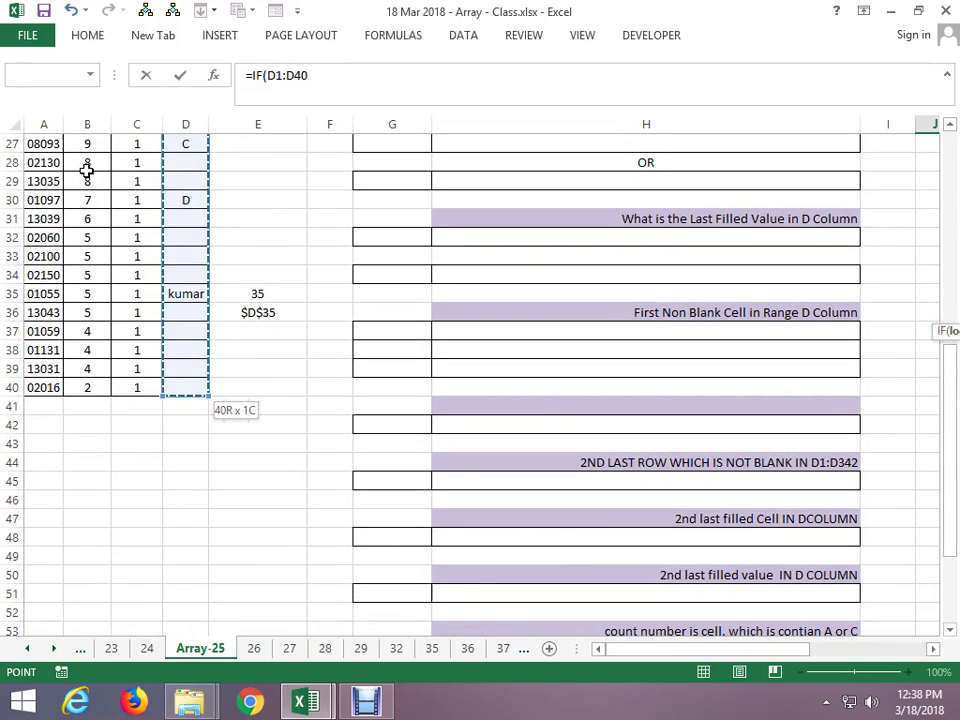
pyautogui.write('=')
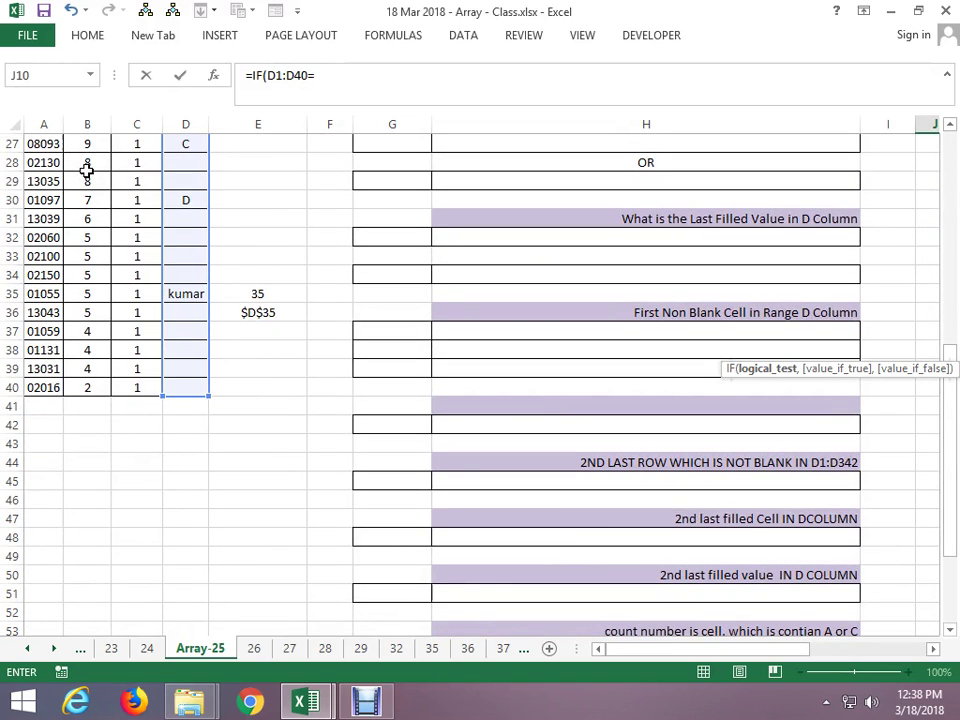
pyautogui.write('{')
pyautogui.write('"A"')
pyautogui.write('"B",')
pyautogui.write('})')
pyautogui.write(',"B"},')
pyautogui.write('1,0')
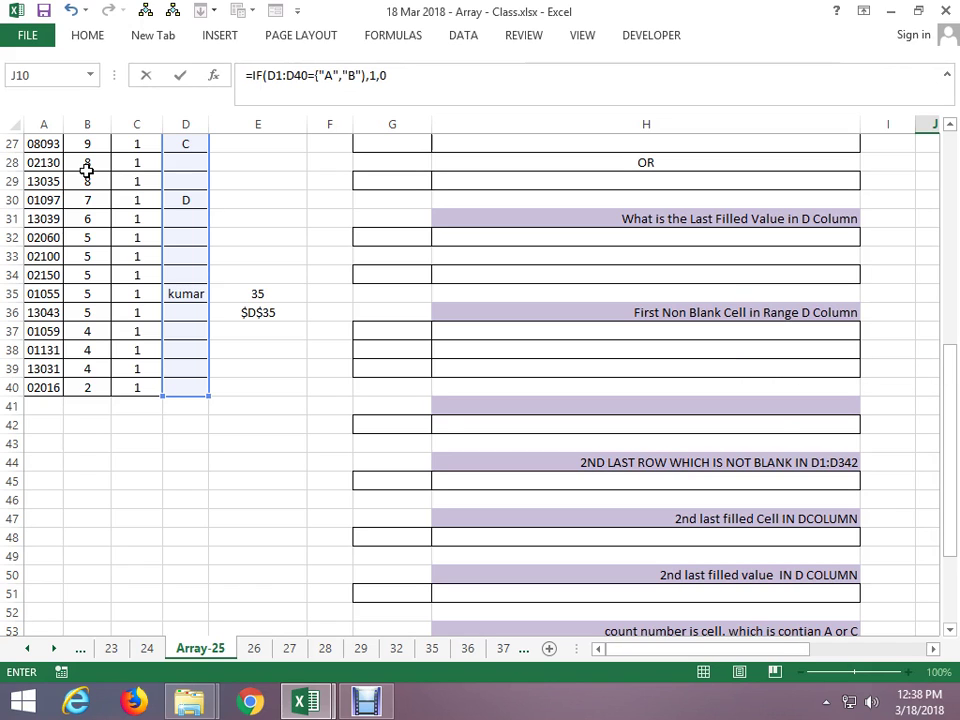
pyautogui.hotkey('ctrl', 'shift', 'Return')
pyautogui.press('Return')
pyautogui.hotkey('ctrl', 'shift', 'Return')
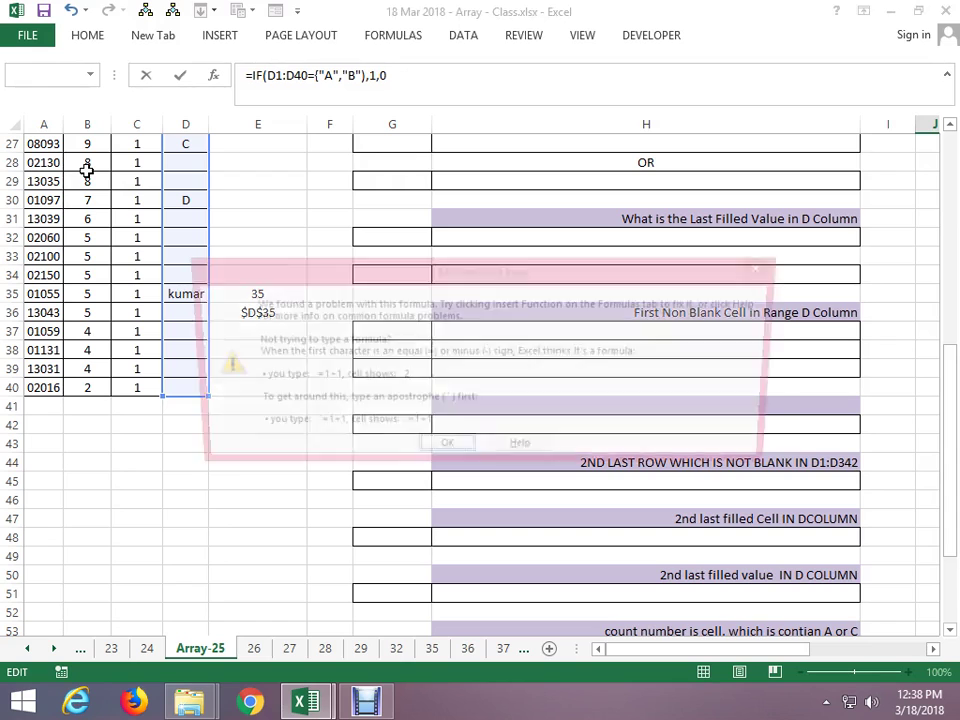
pyautogui.press('Return')
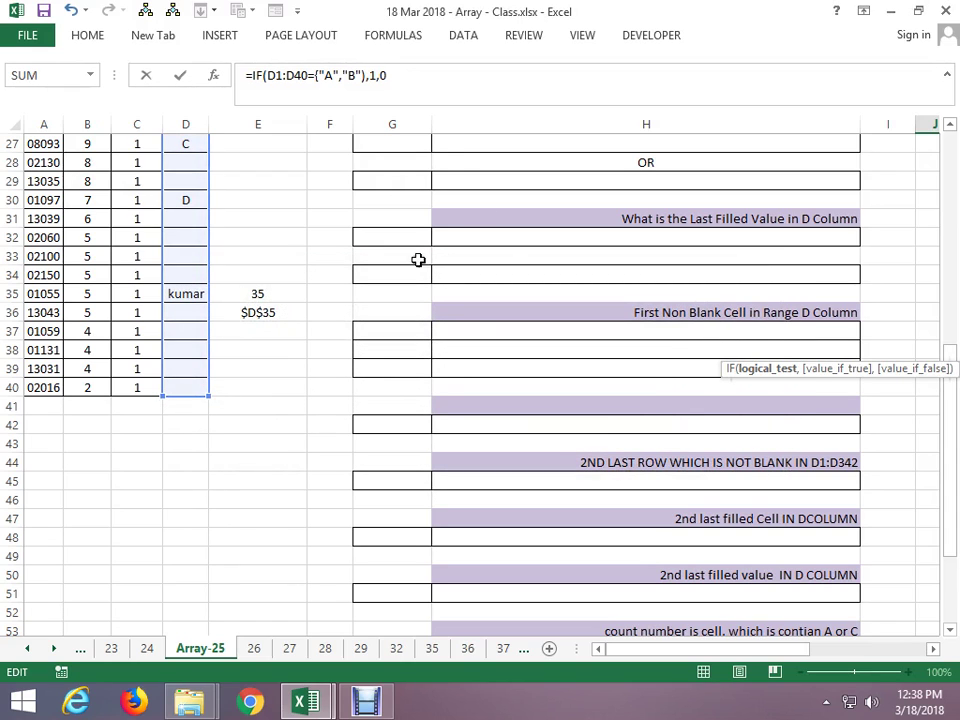
# Wrap J10's IF in SUM and confirm it as an array formula, returning 15
pyautogui.click(377, 77)
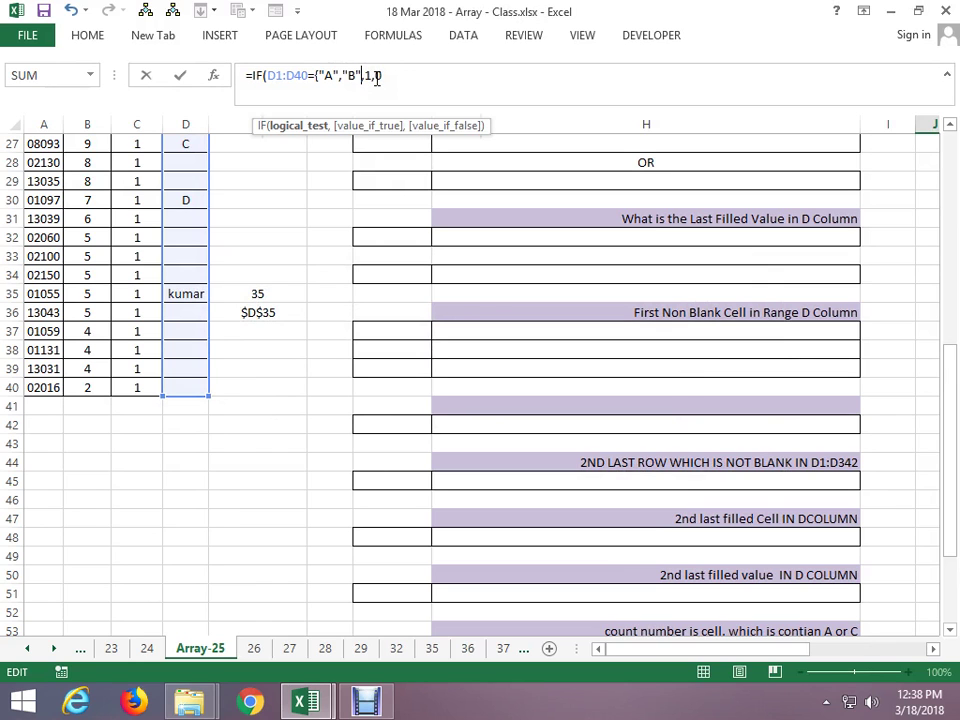
pyautogui.write('}')
pyautogui.press('Escape')
pyautogui.press('Up')
pyautogui.press('Up')
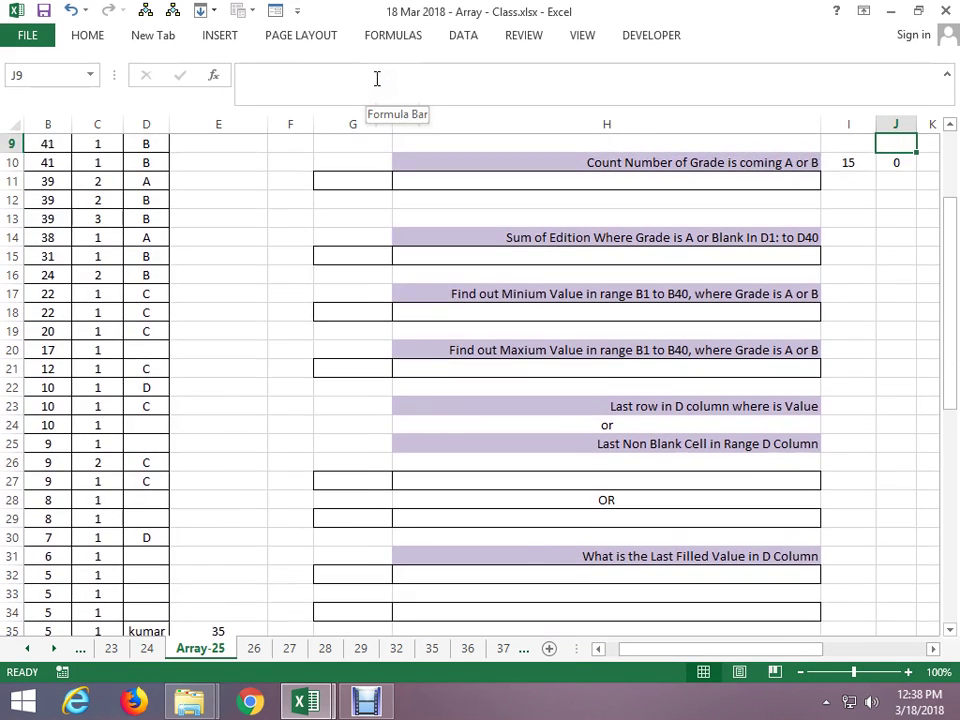
pyautogui.press('Down')
pyautogui.click(377, 77)
pyautogui.press('Home')
pyautogui.press('Right')
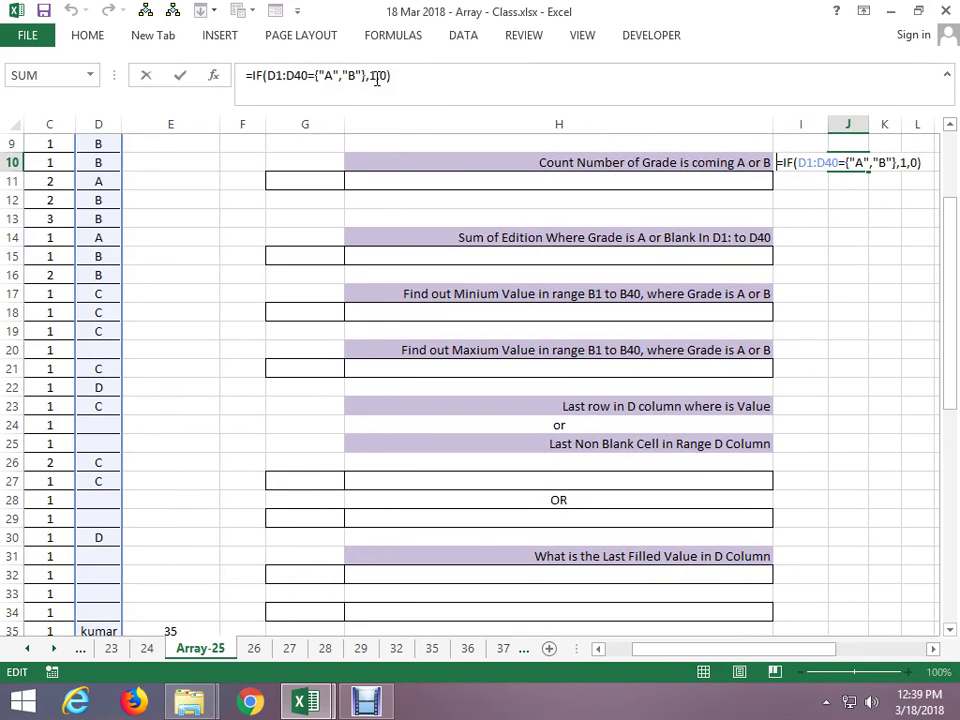
pyautogui.write('SUM(')
pyautogui.hotkey('ctrl', 'Return')
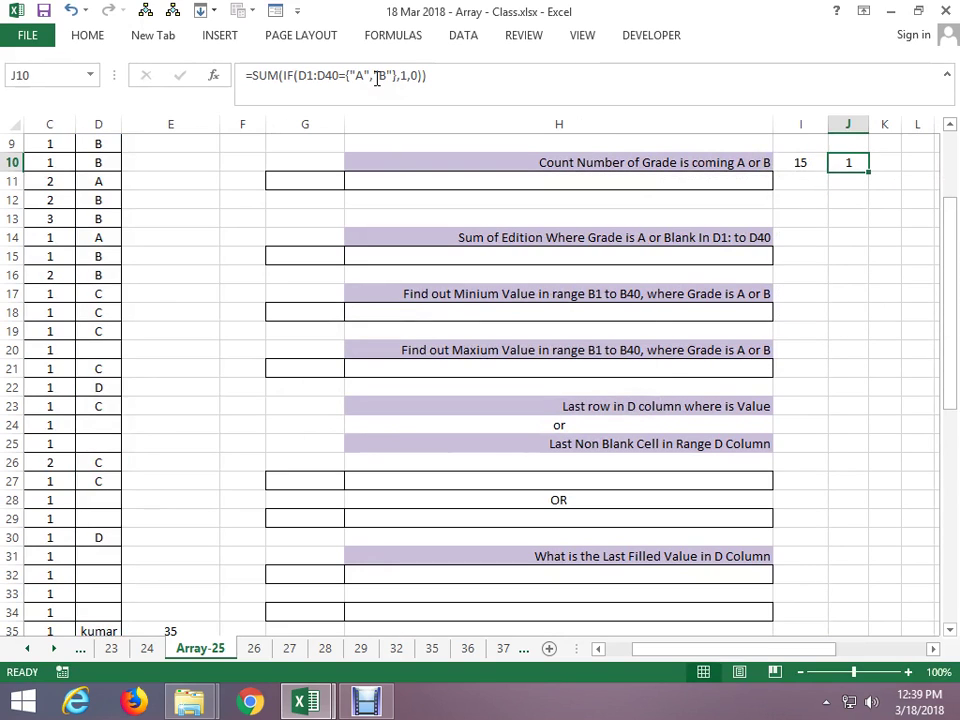
pyautogui.click(377, 77)
pyautogui.hotkey('ctrl', 'shift', 'Return')
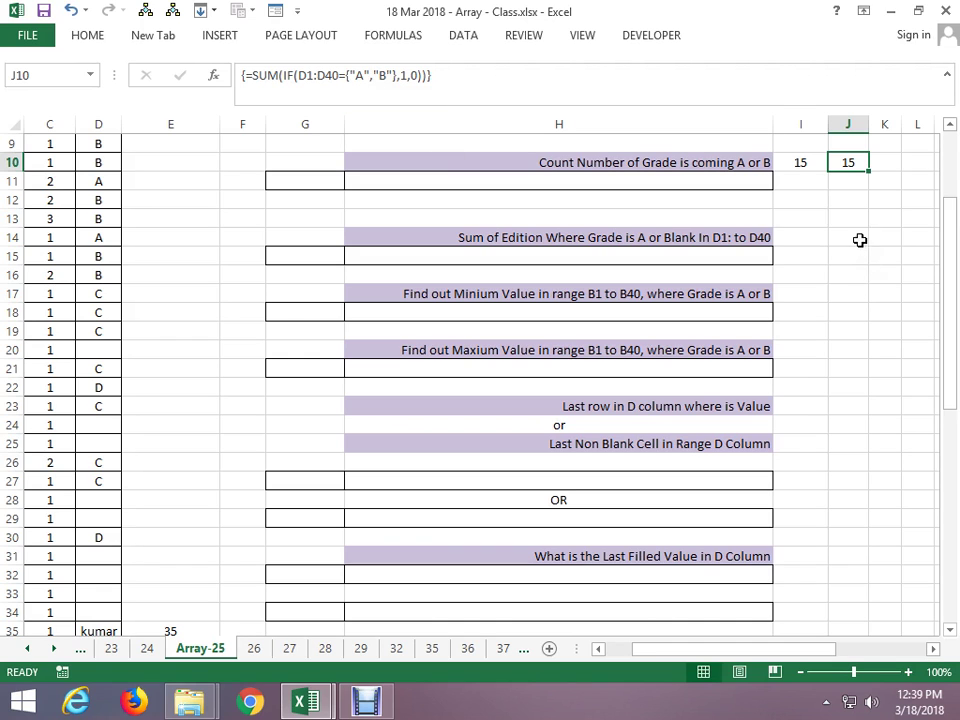
pyautogui.click(816, 235)
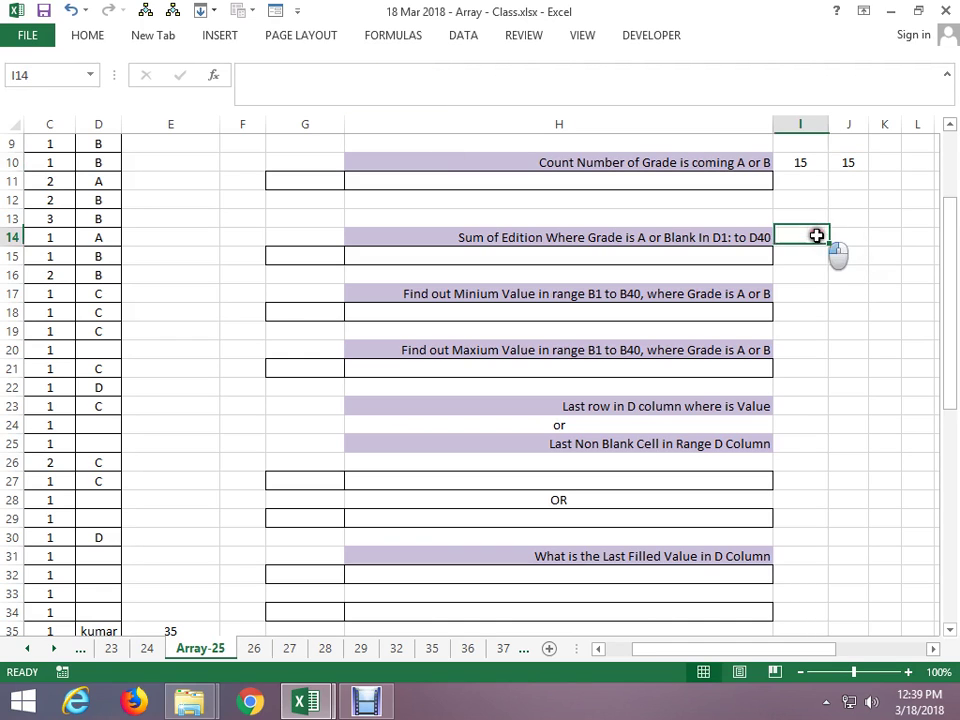
pyautogui.click(366, 700)
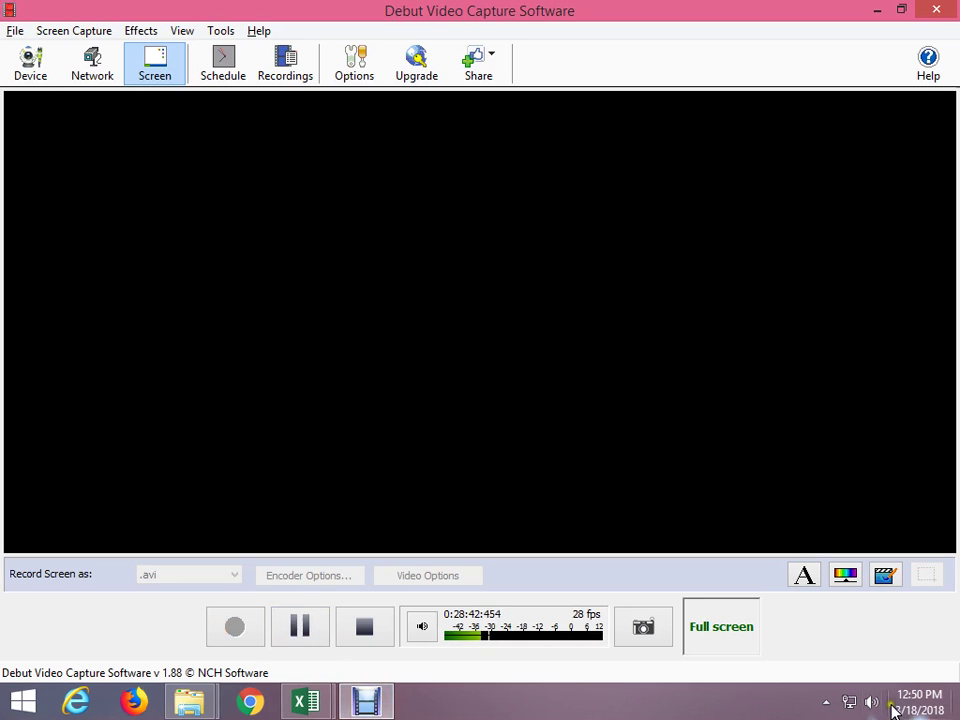
pyautogui.moveTo(893, 709)
pyautogui.hotkey('alt', 'Tab')
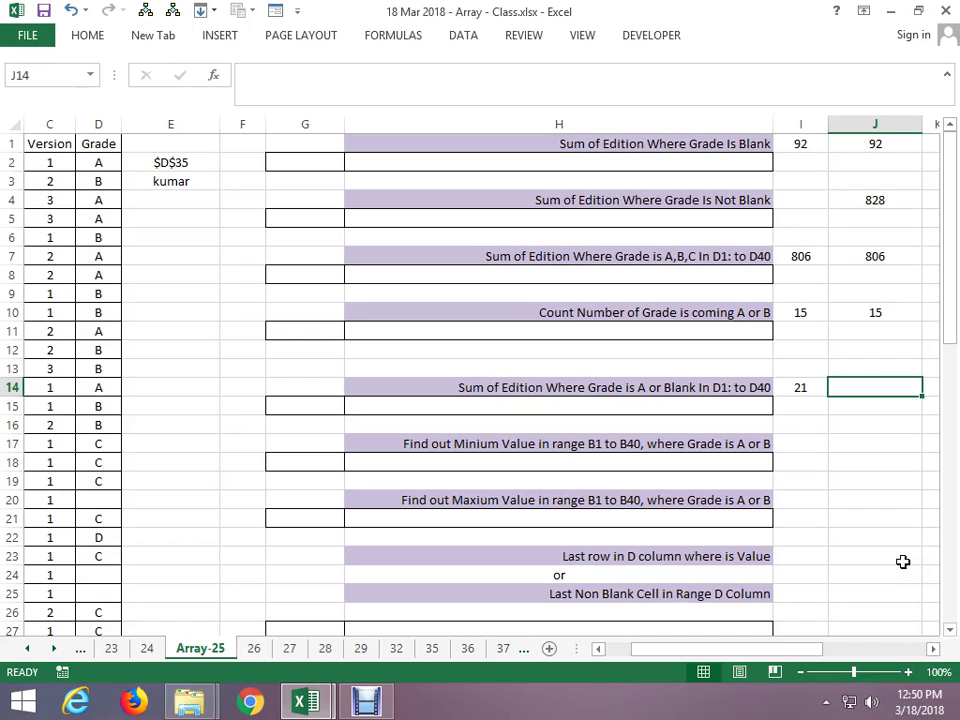
# Type =IF(D1:d40={"a",""},1,0) in J14, fixing the misplaced brace and stray comma
pyautogui.write('=')
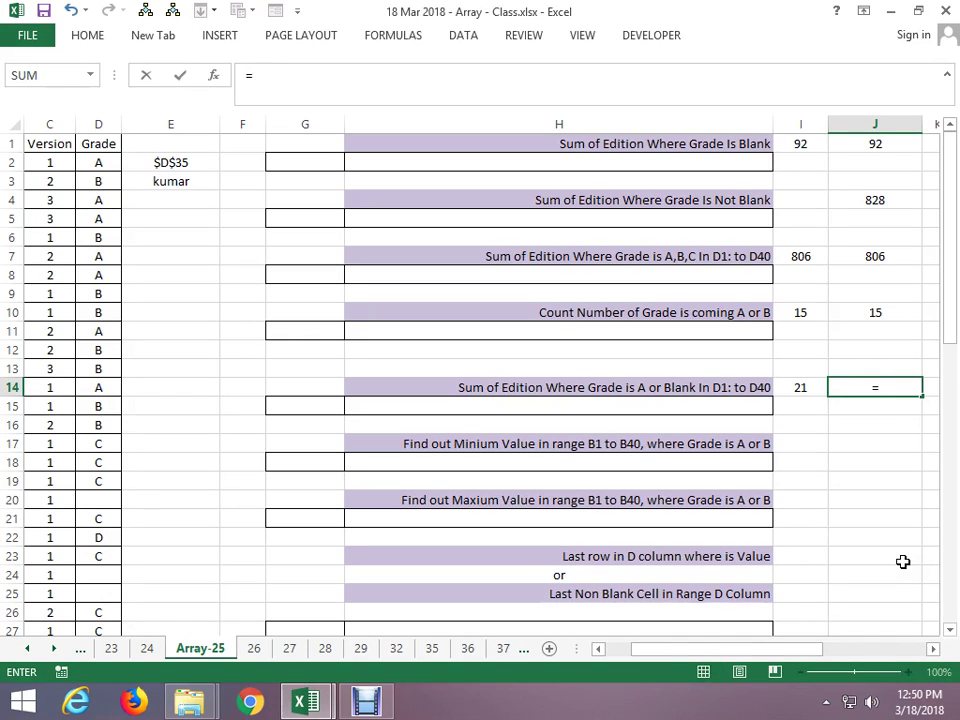
pyautogui.write('IF')
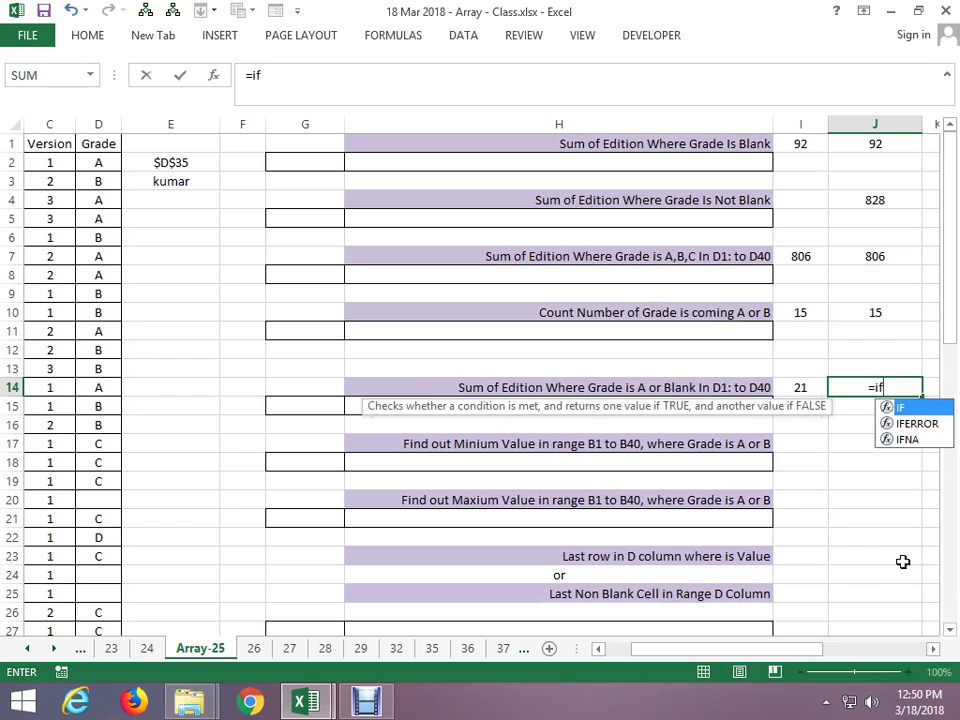
pyautogui.write('(D')
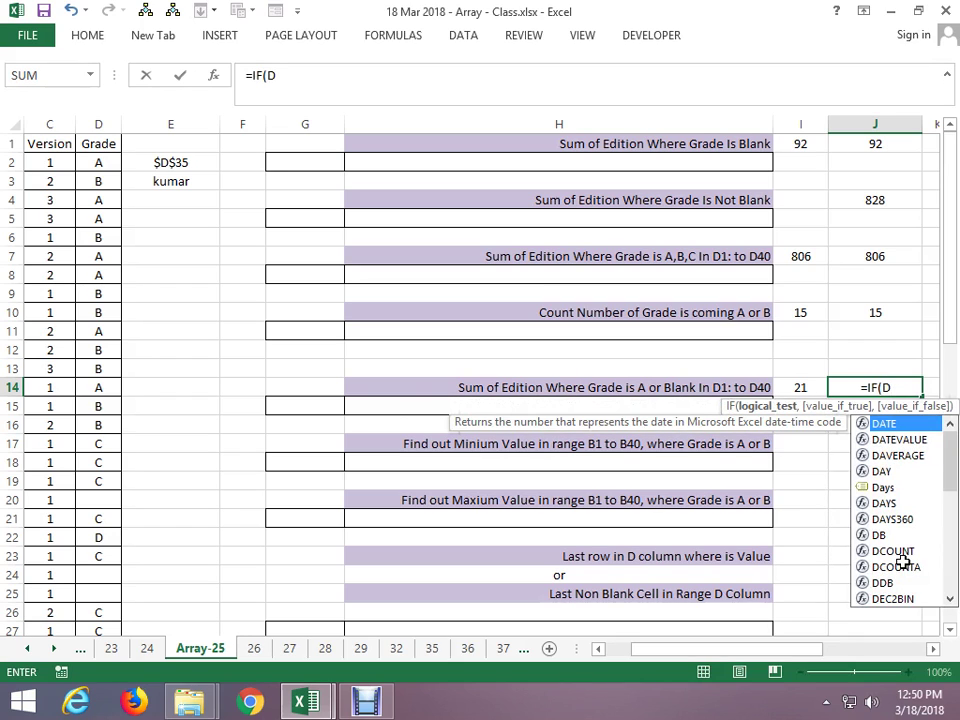
pyautogui.write('1:d')
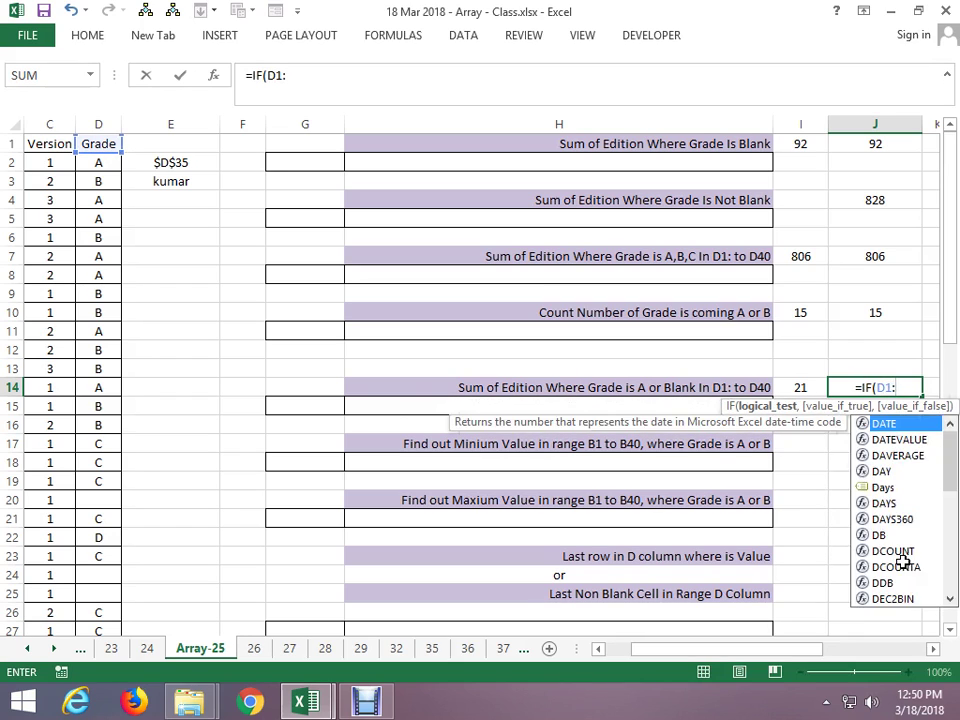
pyautogui.write('40')
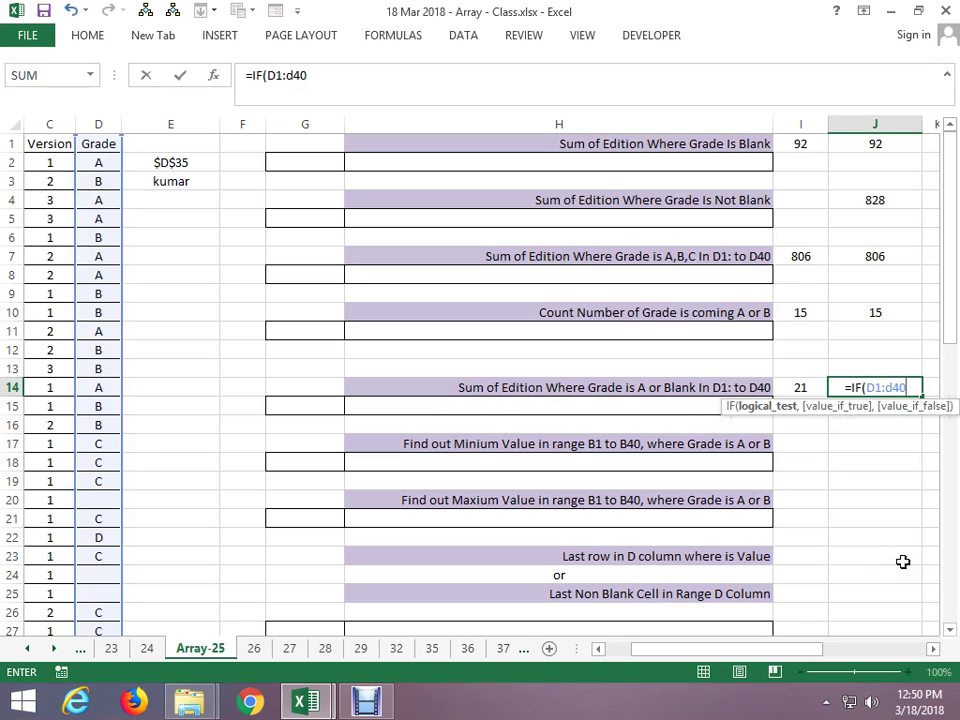
pyautogui.write(',')
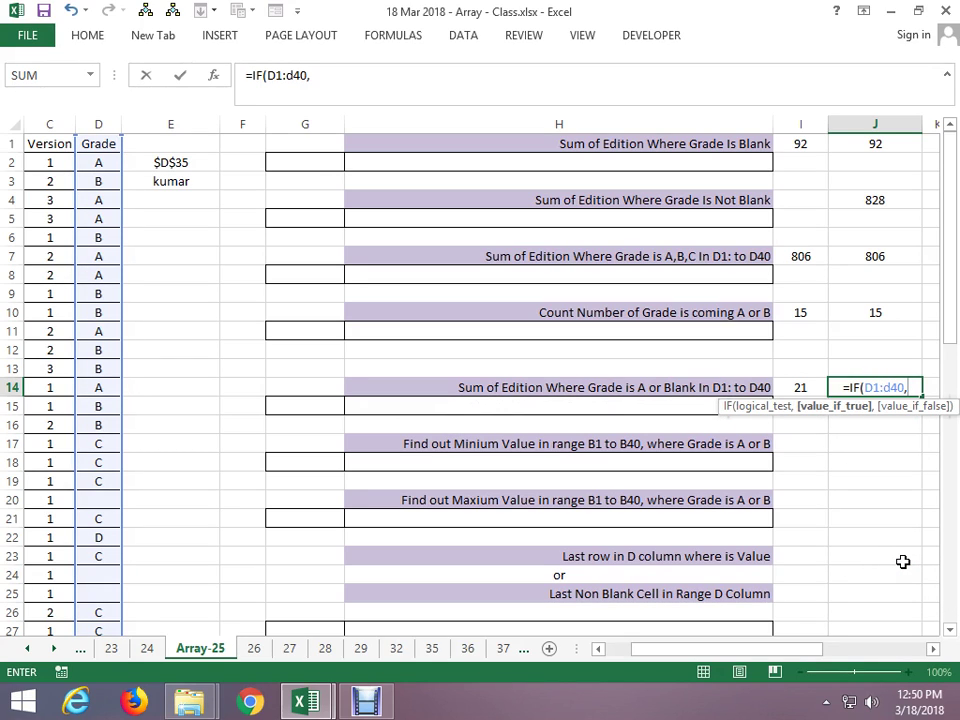
pyautogui.write('{')
pyautogui.press('BackSpace')
pyautogui.write('=')
pyautogui.write('{')
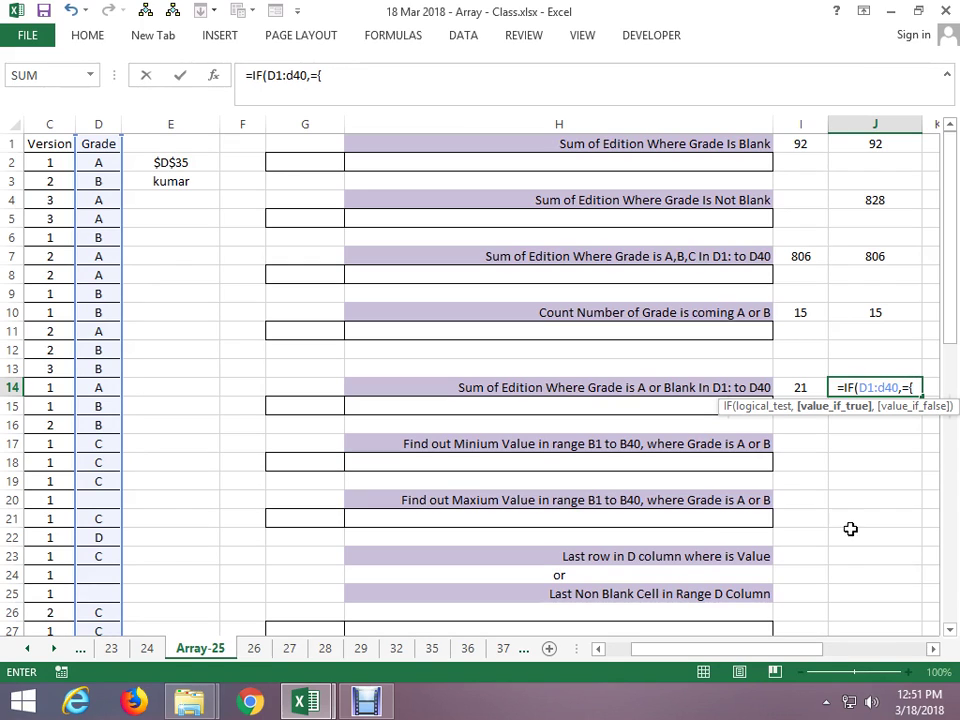
pyautogui.click(902, 388)
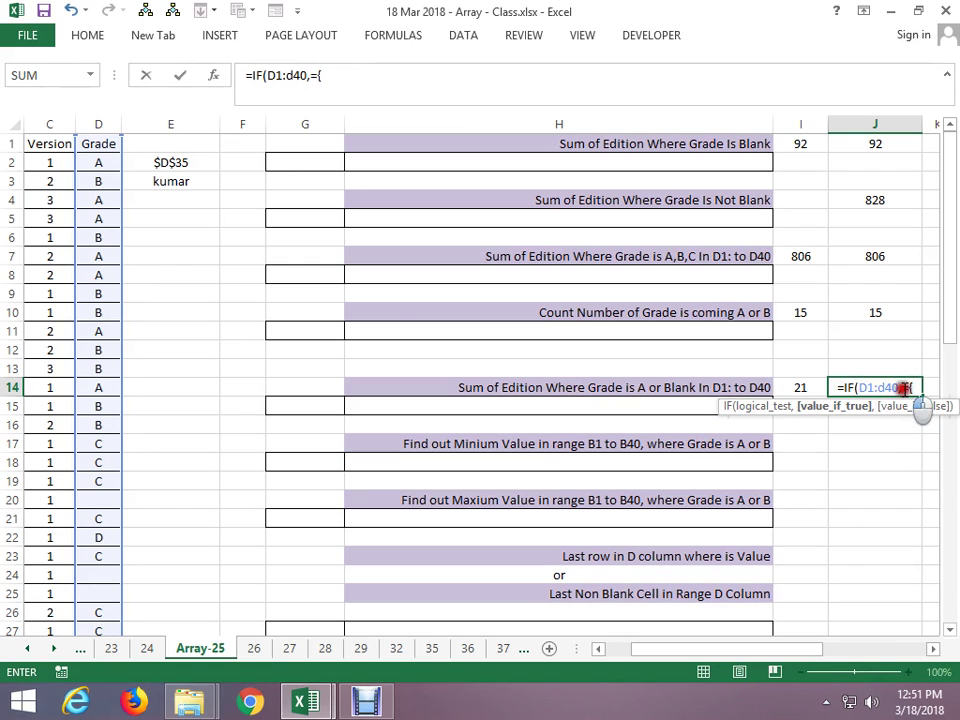
pyautogui.press('BackSpace')
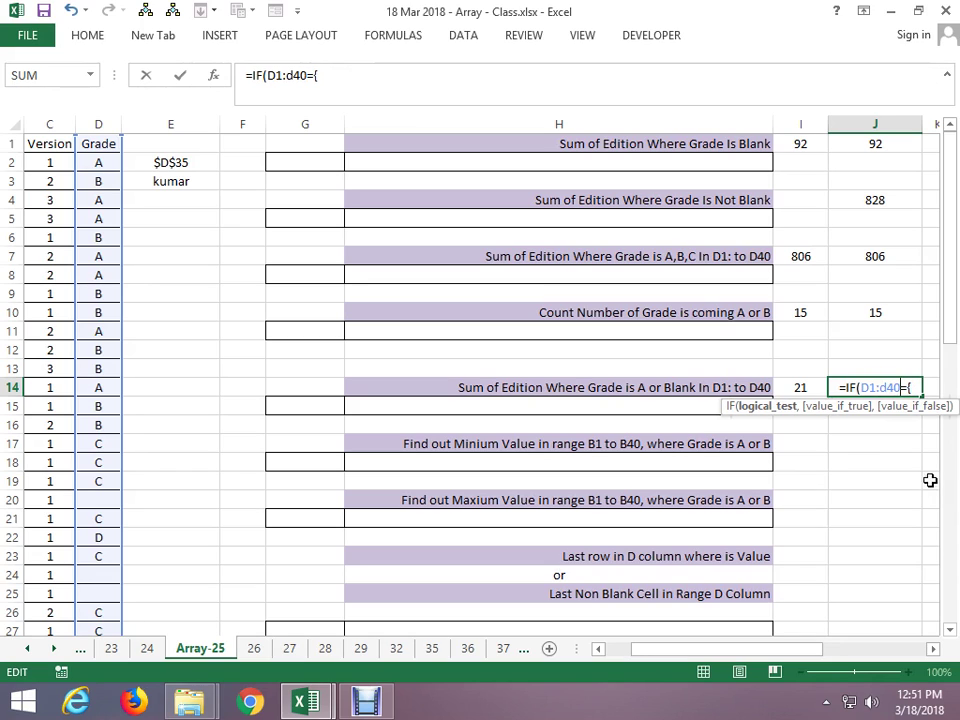
pyautogui.click(910, 387)
pyautogui.write('"a')
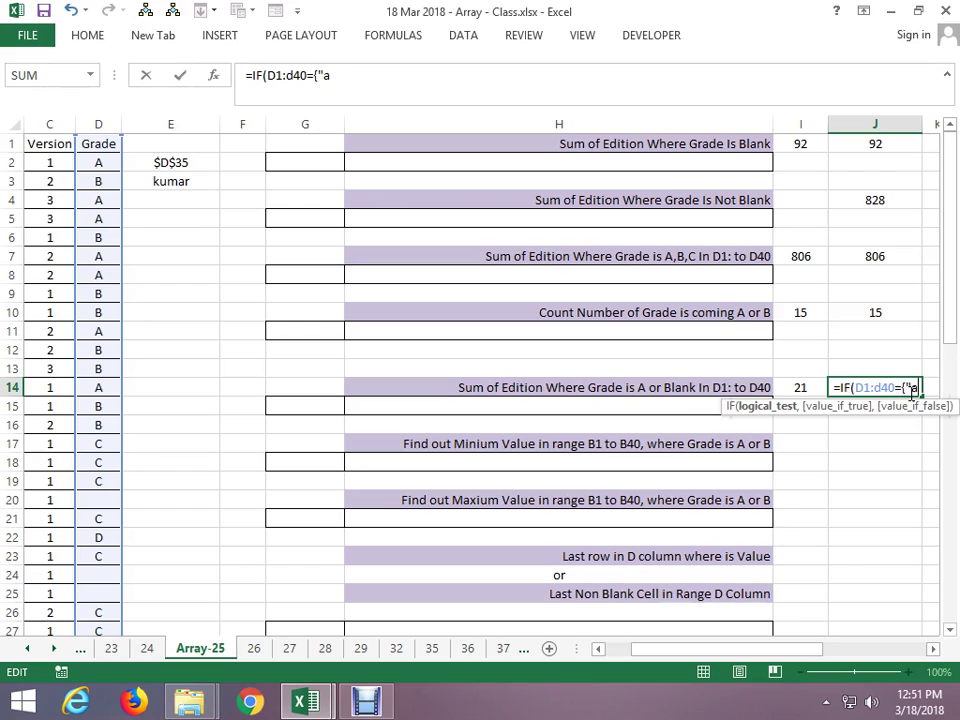
pyautogui.write('","')
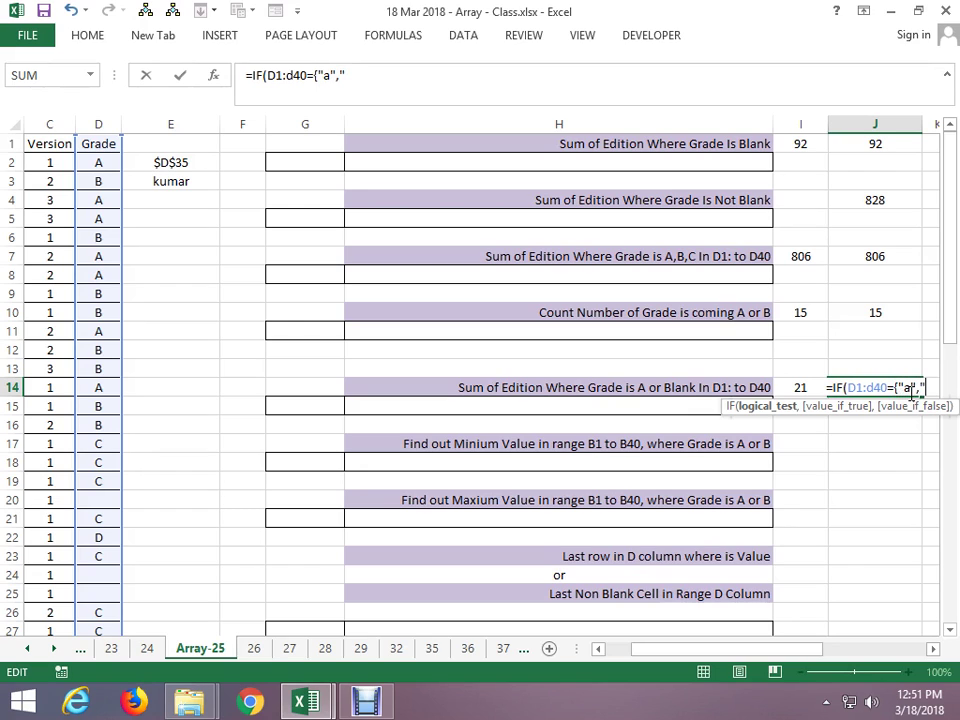
pyautogui.write('"')
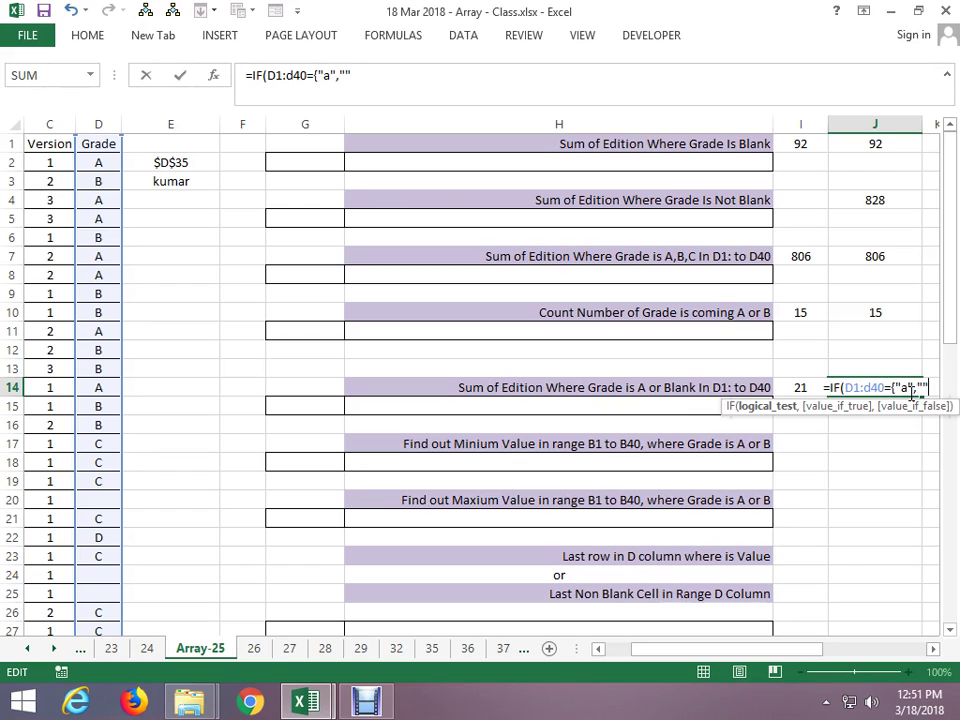
pyautogui.write('}')
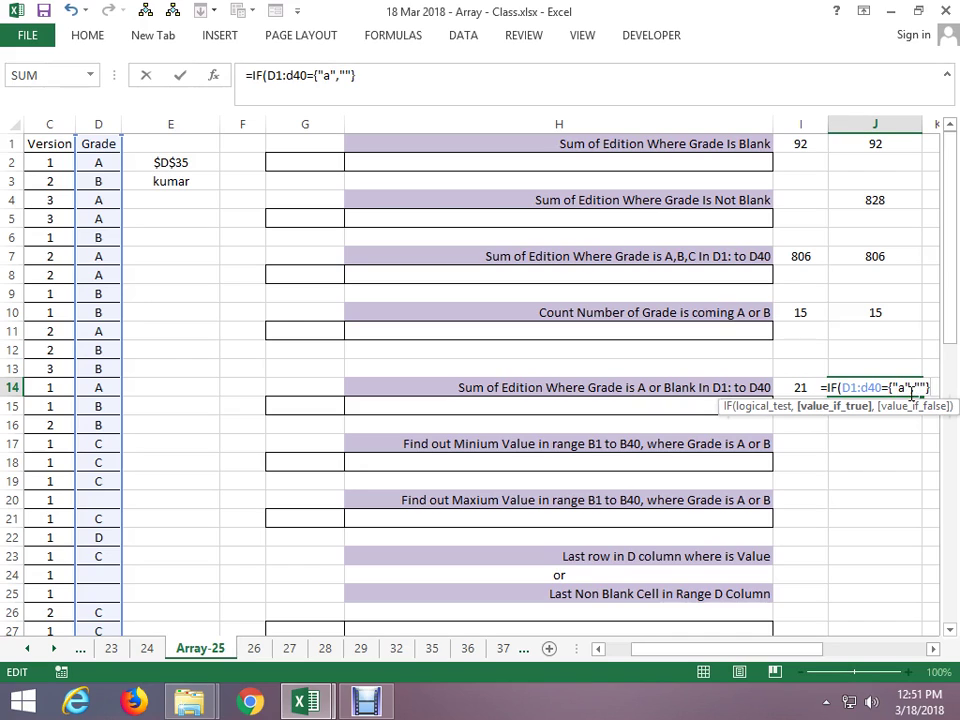
pyautogui.write(',1')
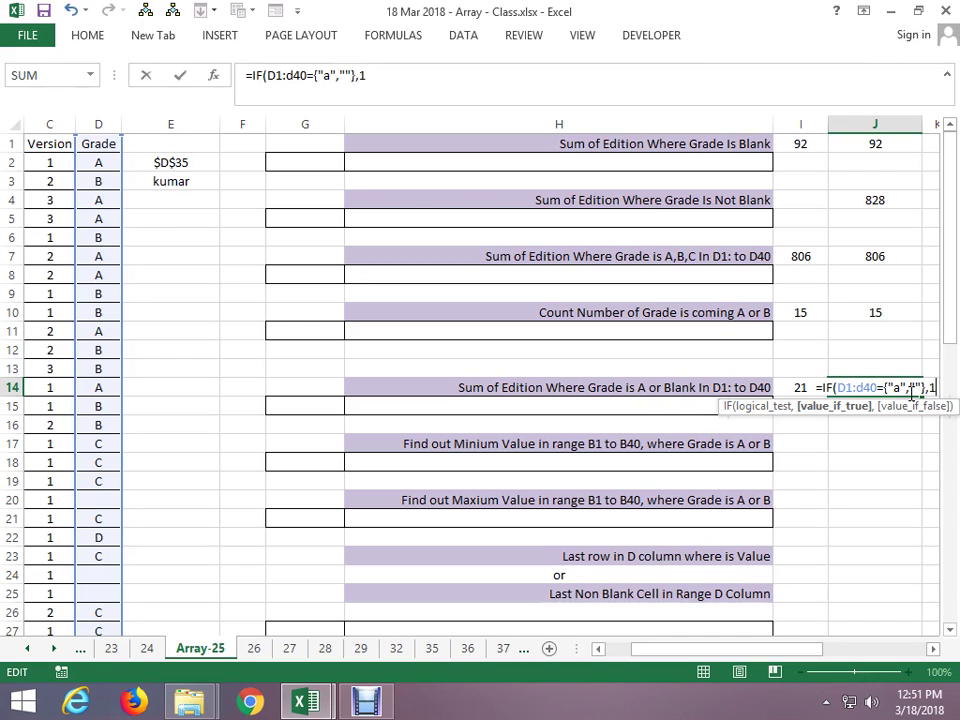
pyautogui.write(',0')
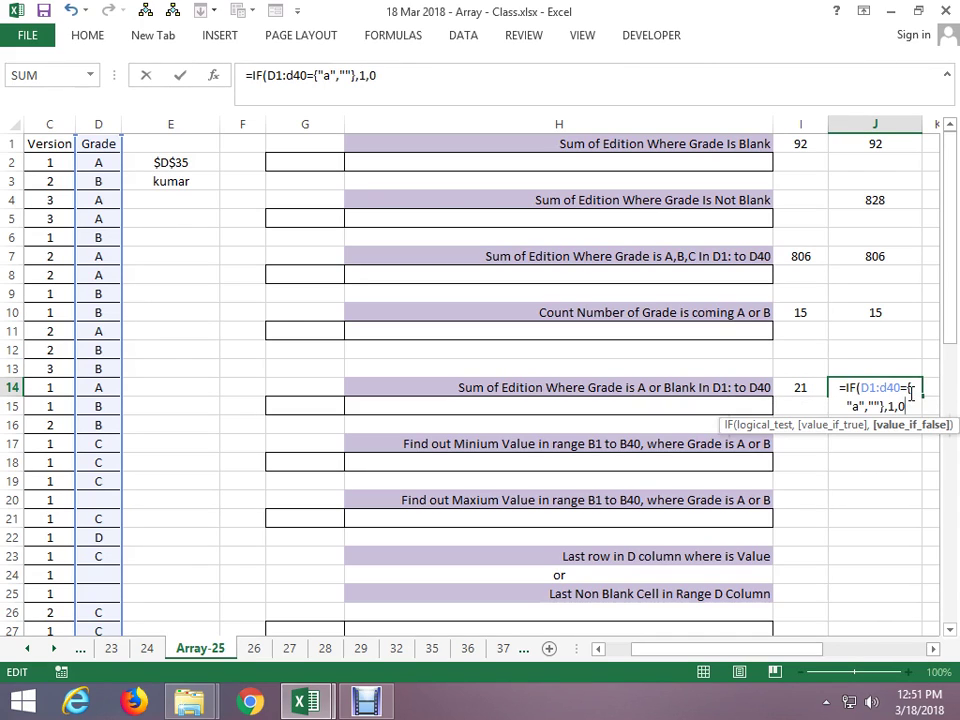
pyautogui.write(')')
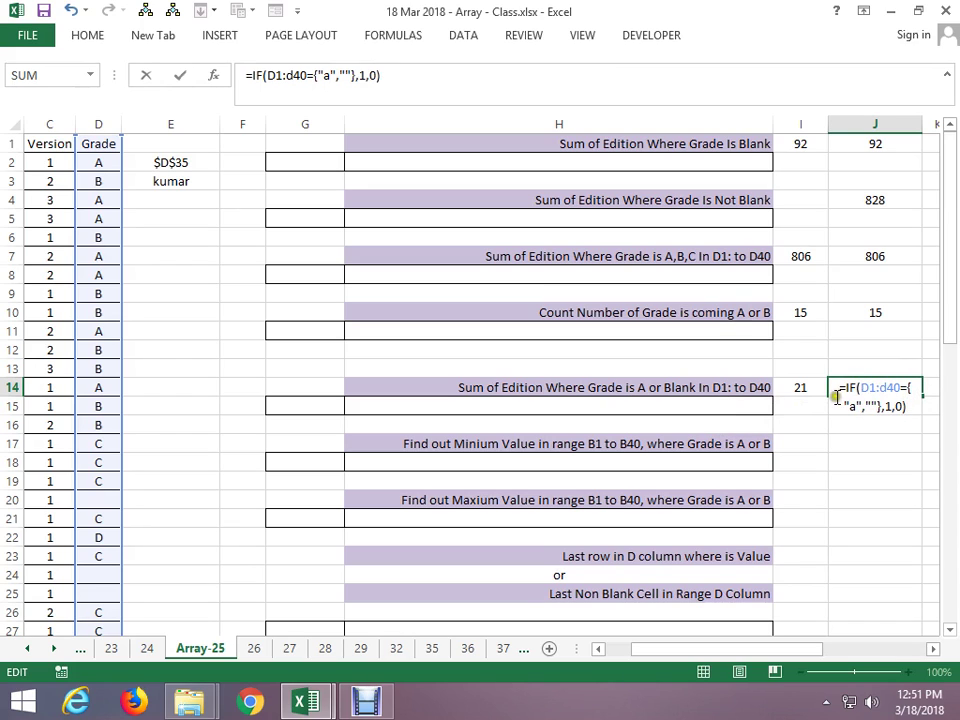
# Wrap J14's IF in SUM and confirm it as an array formula, giving 21
pyautogui.click(844, 388)
pyautogui.write('su')
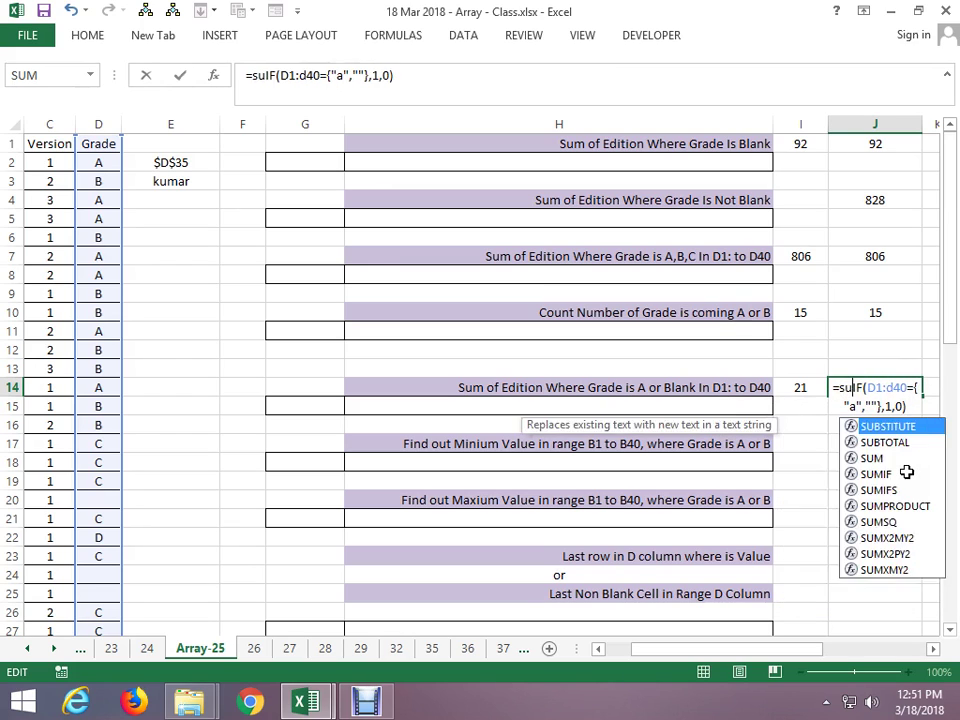
pyautogui.write('m(')
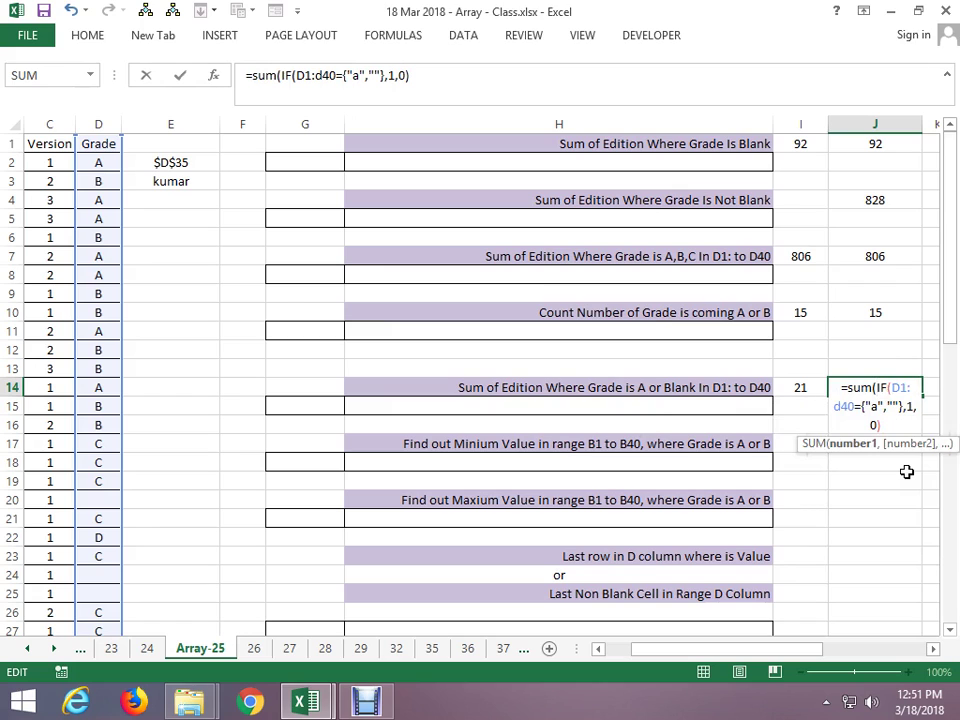
pyautogui.press('Return')
pyautogui.press('Return')
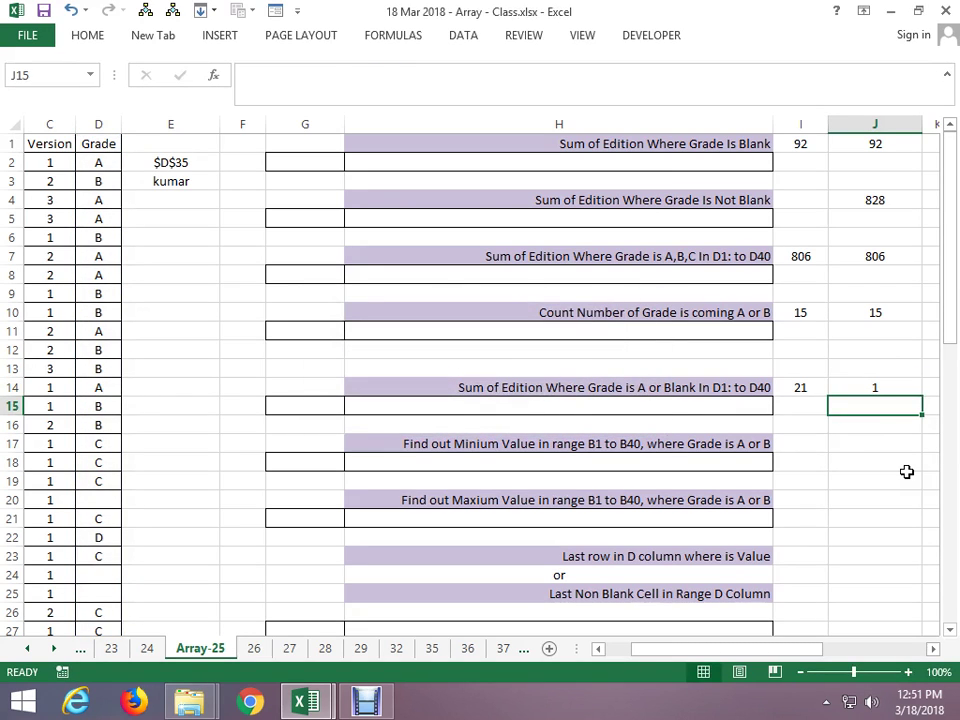
pyautogui.press('Up')
pyautogui.press('F2')
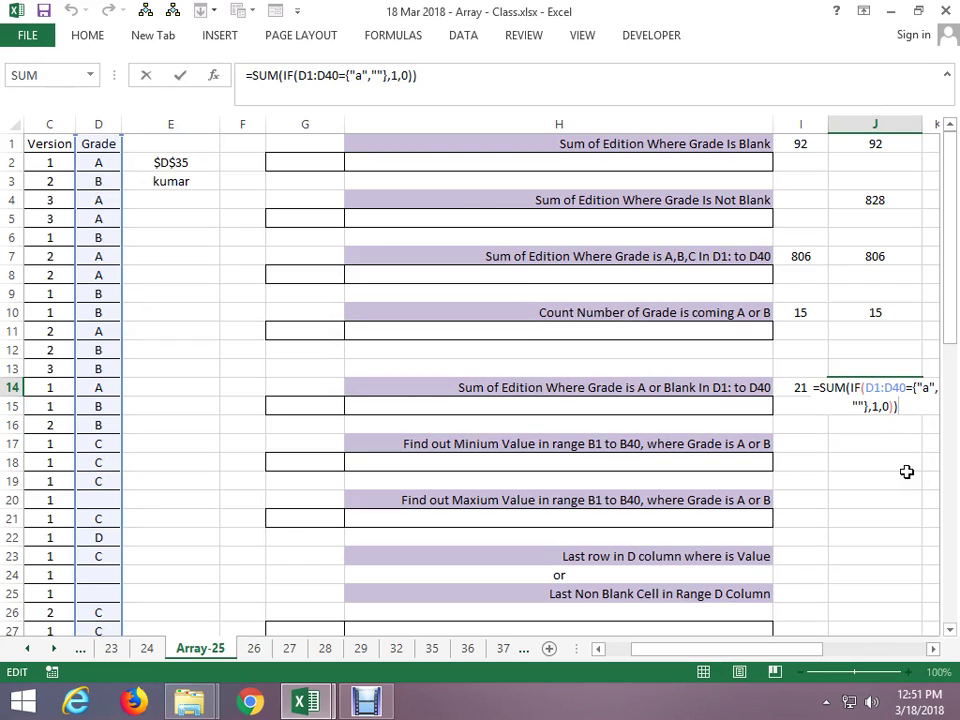
pyautogui.hotkey('ctrl', 'shift', 'Return')
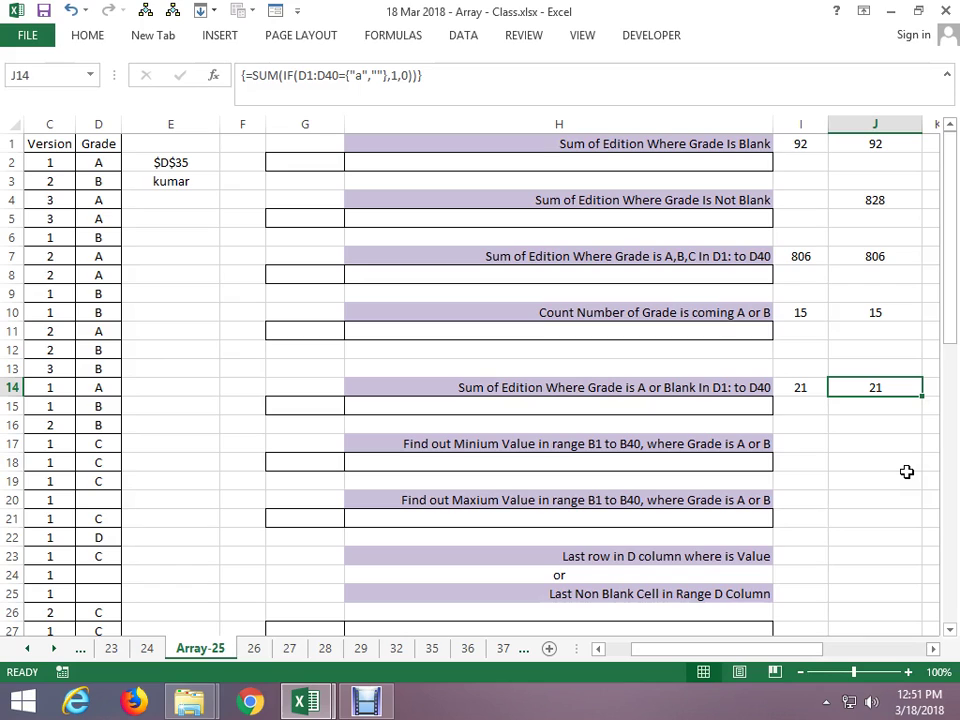
pyautogui.click(795, 441)
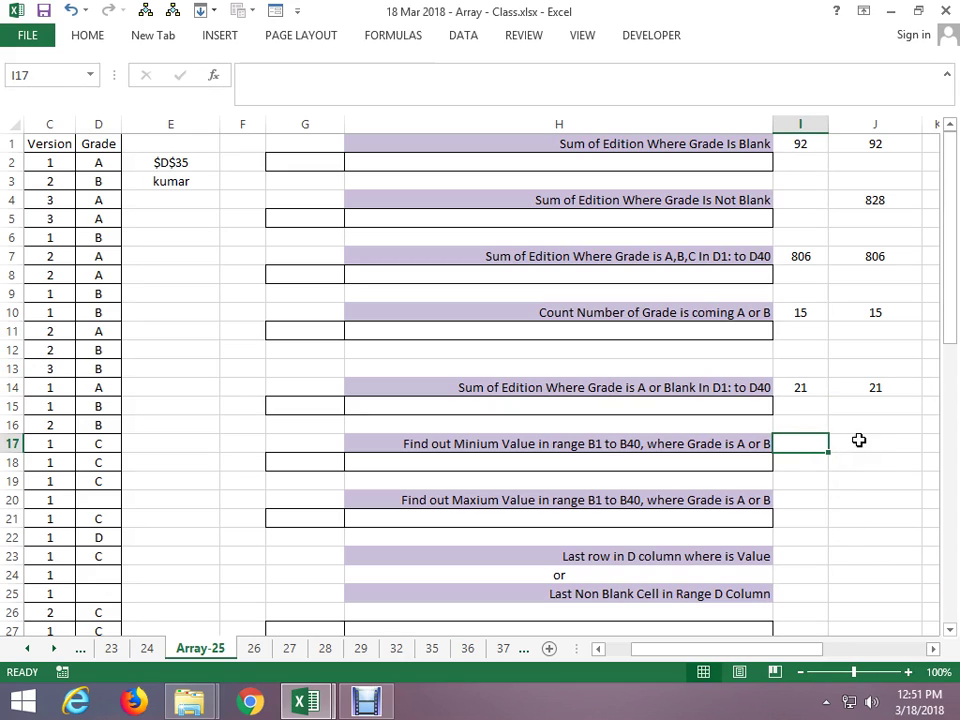
pyautogui.click(857, 441)
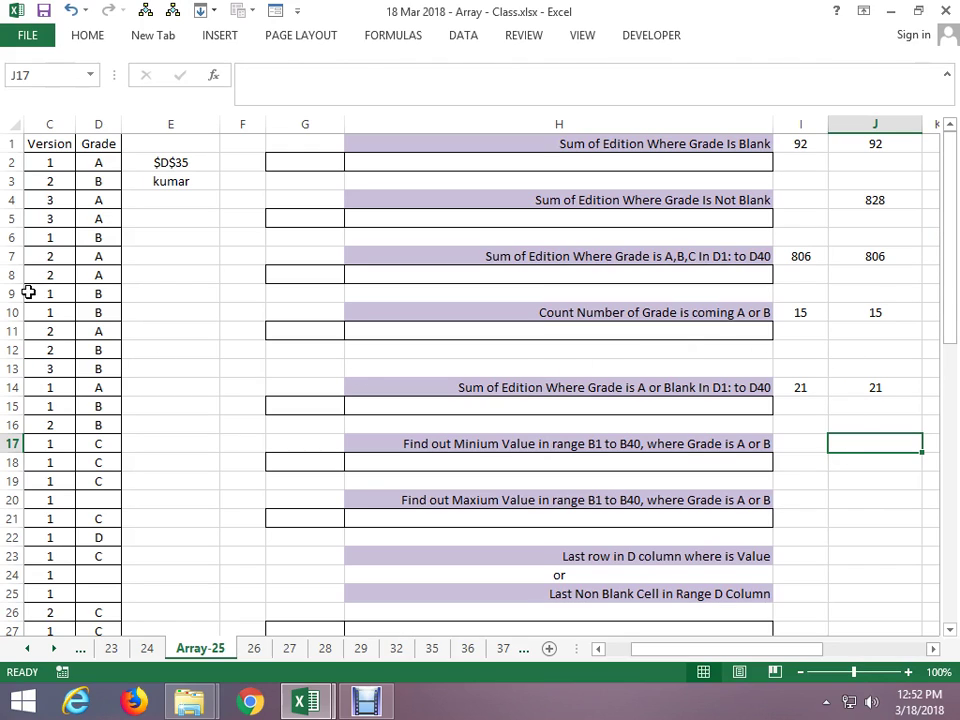
pyautogui.click(99, 163)
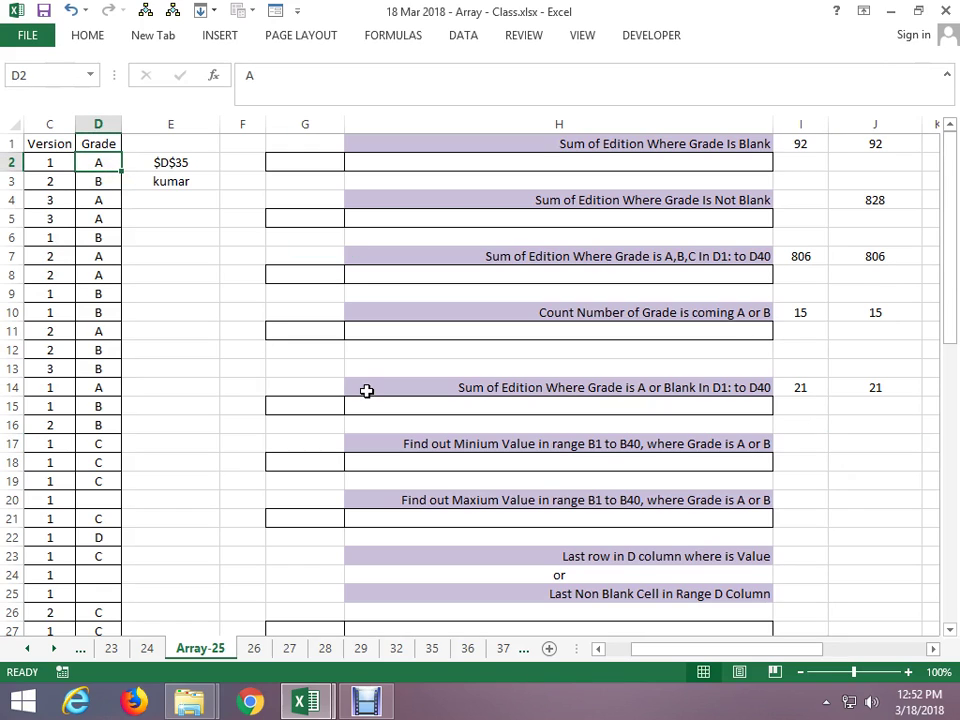
pyautogui.press('Up')
pyautogui.press('Left')
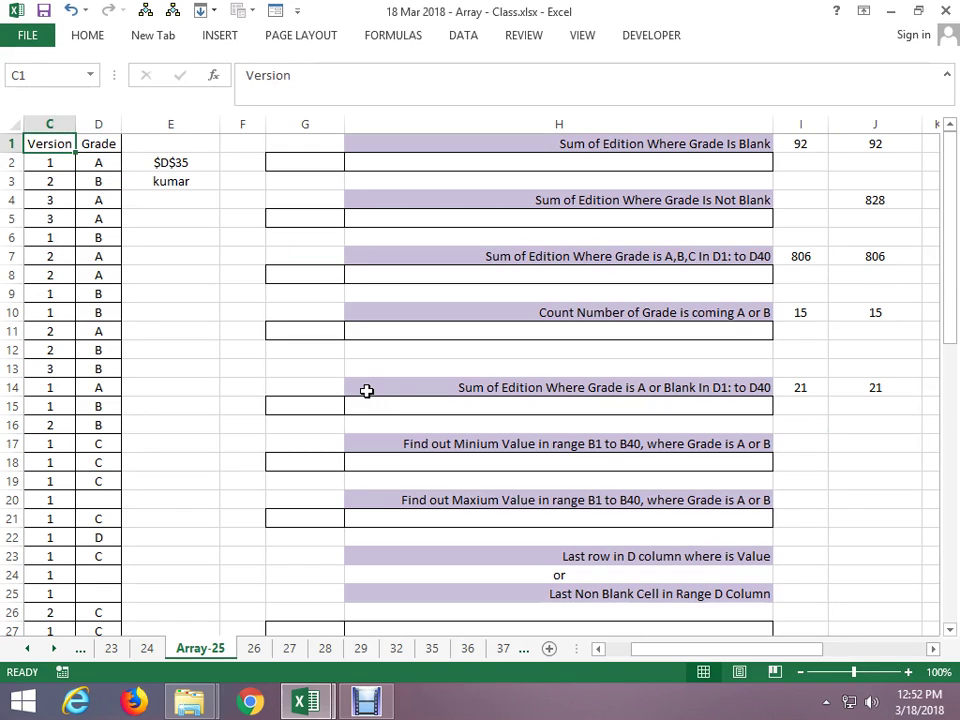
pyautogui.press('Right')
pyautogui.press('Right')
pyautogui.press('Left')
pyautogui.press('Left')
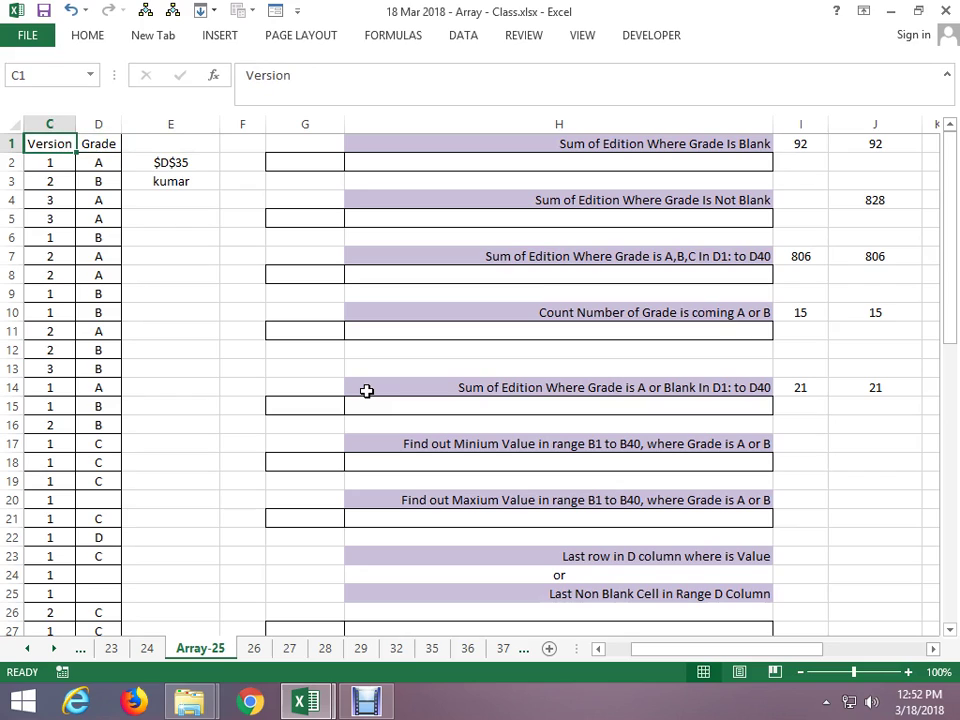
pyautogui.hotkey('shift', 'Right')
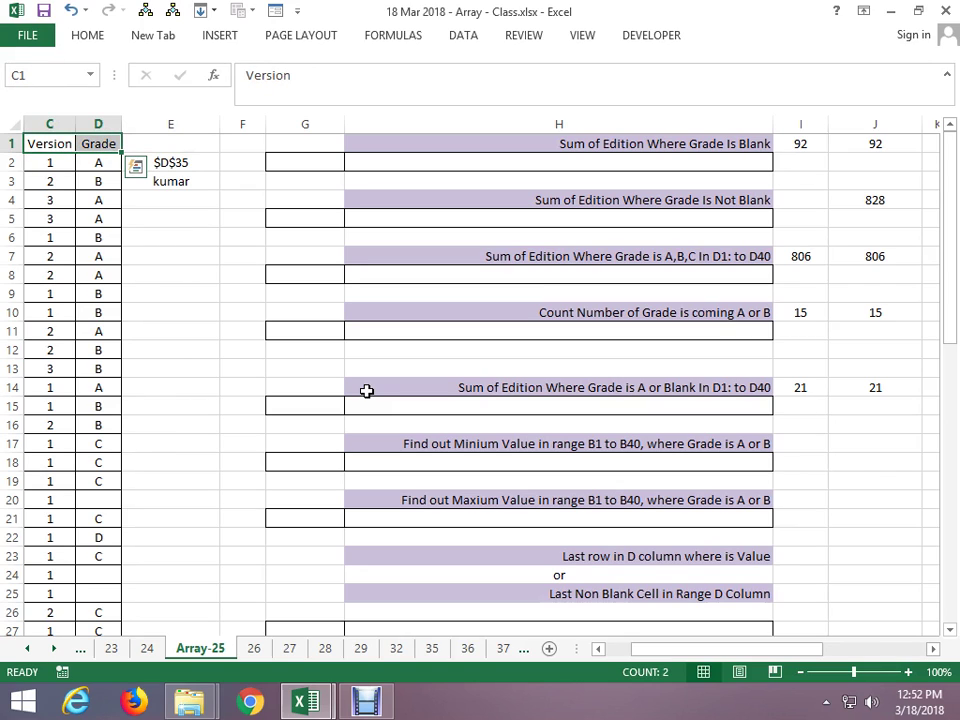
pyautogui.hotkey('ctrl', 'shift', 'l')
pyautogui.hotkey('ctrl', 'shift', 'l')
pyautogui.click(877, 554)
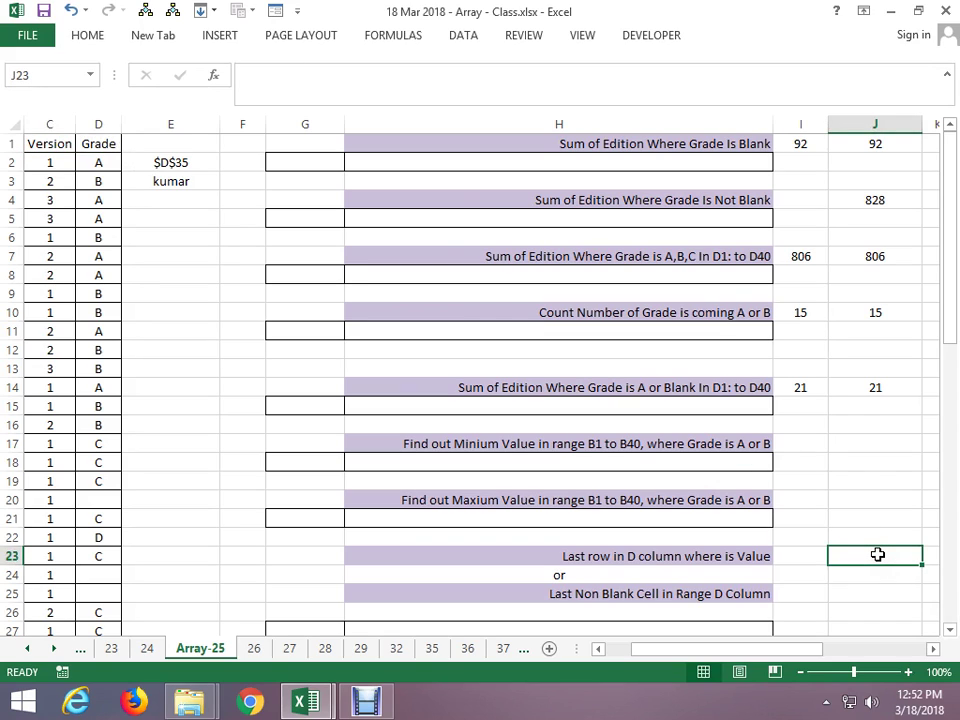
pyautogui.press('Right')
pyautogui.press('Right')
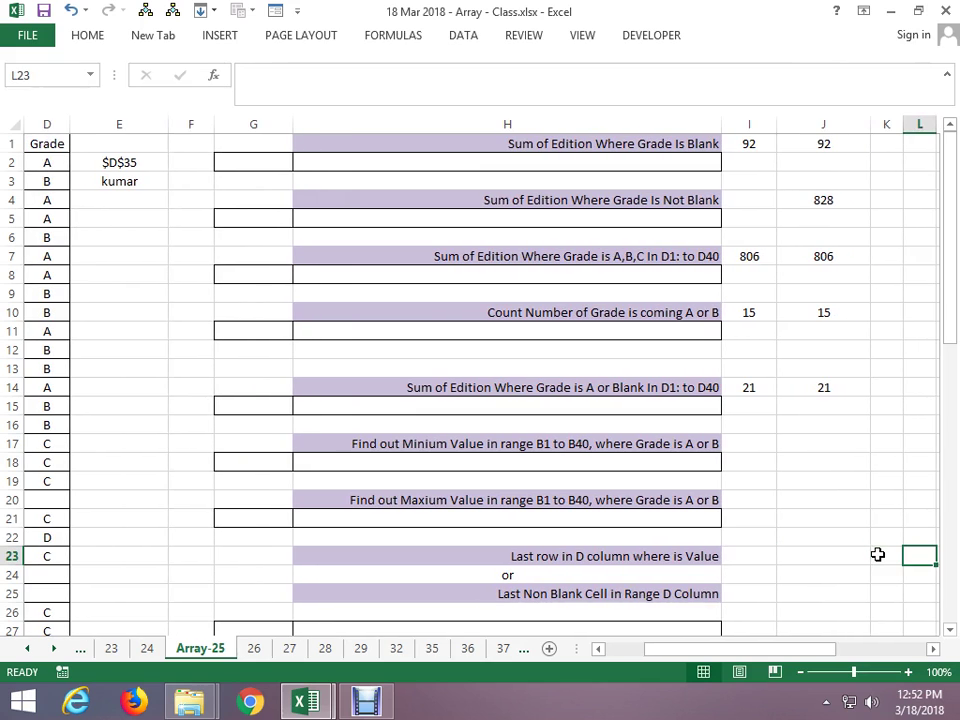
pyautogui.press('Up')
pyautogui.press('Up')
pyautogui.press('Up')
pyautogui.press('Up')
pyautogui.press('Up')
pyautogui.press('Up')
pyautogui.press('Up')
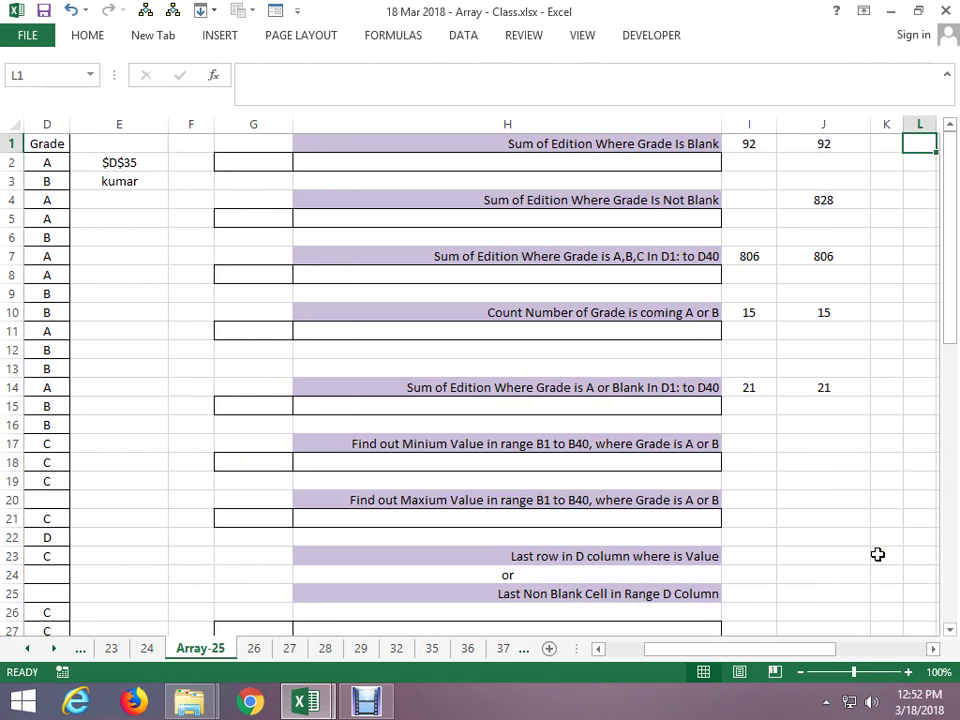
pyautogui.press('Left')
pyautogui.press('Left')
pyautogui.press('Left')
pyautogui.press('Left')
pyautogui.press('Left')
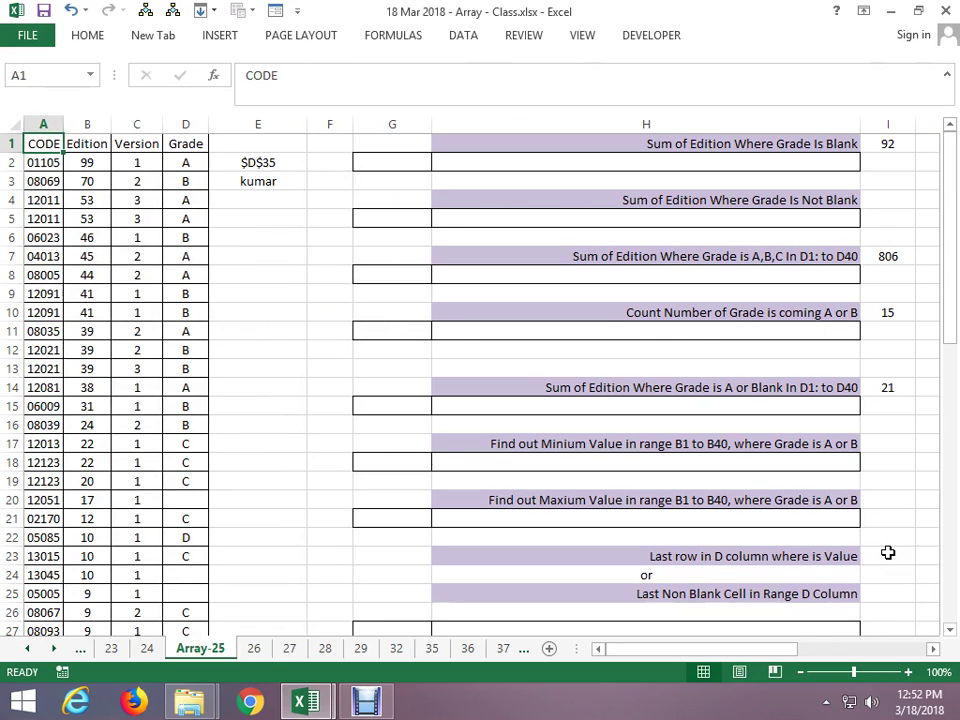
# Turn on AutoFilter for the table headers with Ctrl+Shift+L
pyautogui.hotkey('ctrl', 'shift', 'l')
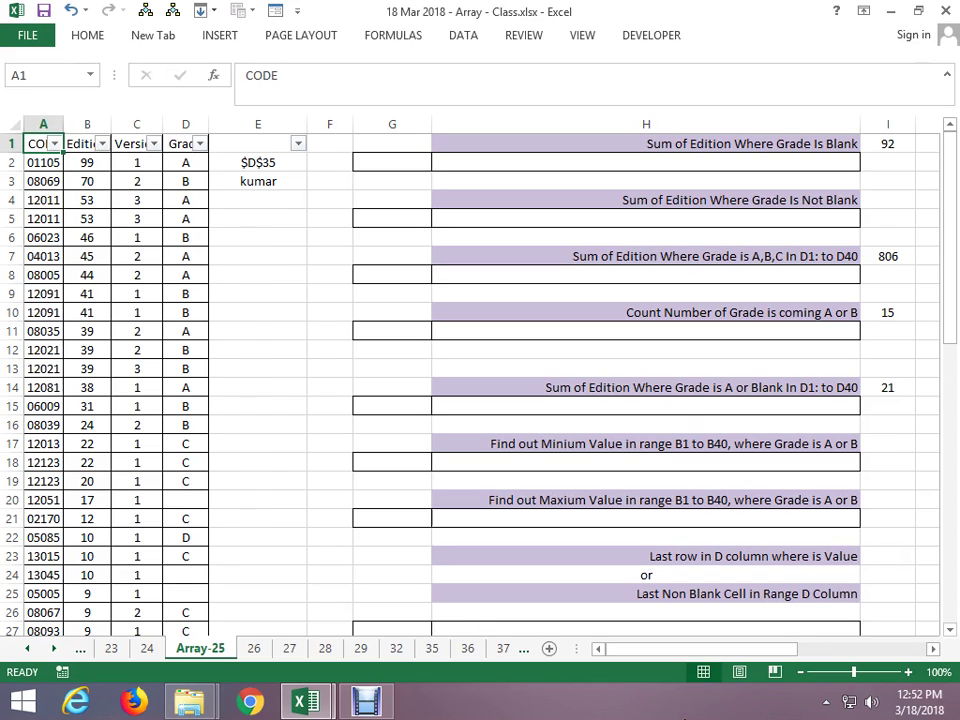
pyautogui.hotkey('alt', 'Down')
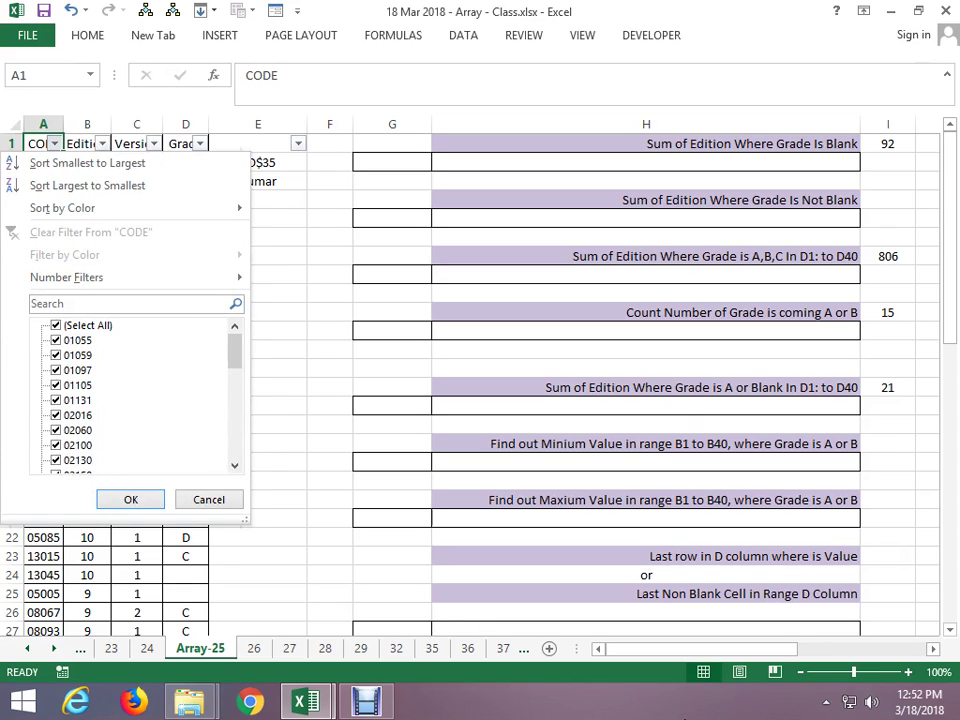
pyautogui.press('Escape')
pyautogui.press('Right')
pyautogui.press('Right')
pyautogui.press('Right')
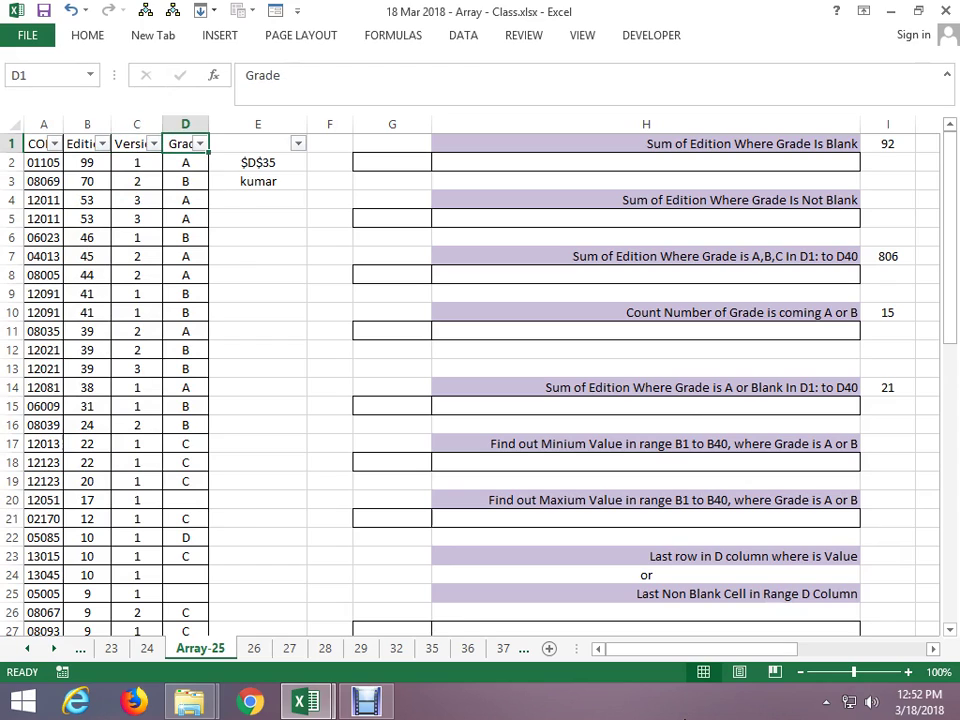
# Filter the Grade column to only A and B, leaving 15 of 39 records
pyautogui.hotkey('alt', 'Down')
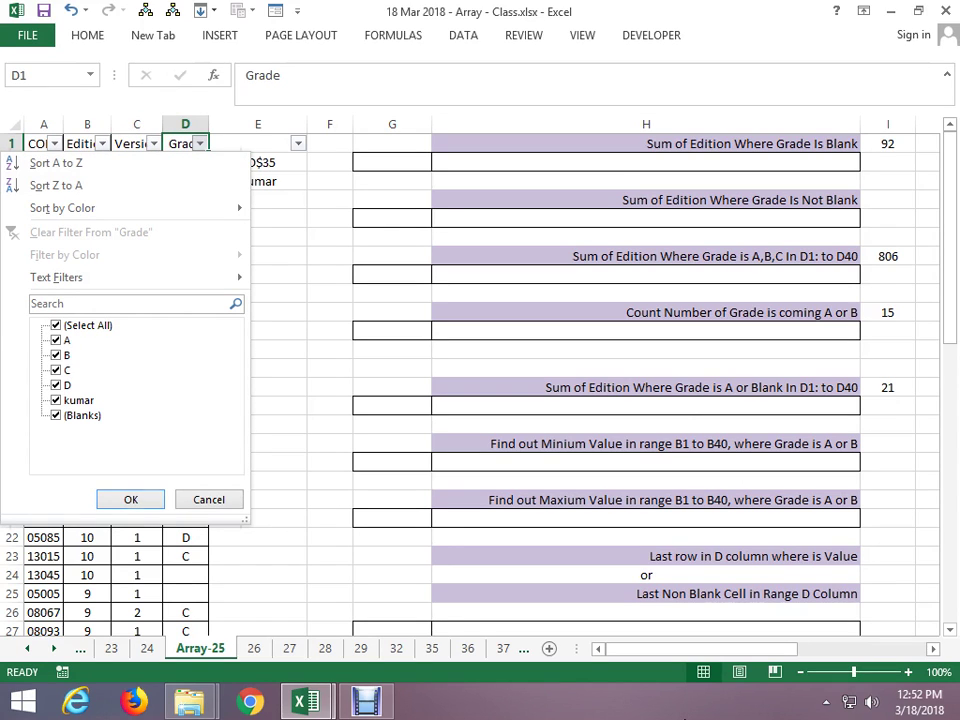
pyautogui.press('Down')
pyautogui.press('Down')
pyautogui.press('Down')
pyautogui.press('Down')
pyautogui.press('Down')
pyautogui.press('Down')
pyautogui.press('Down')
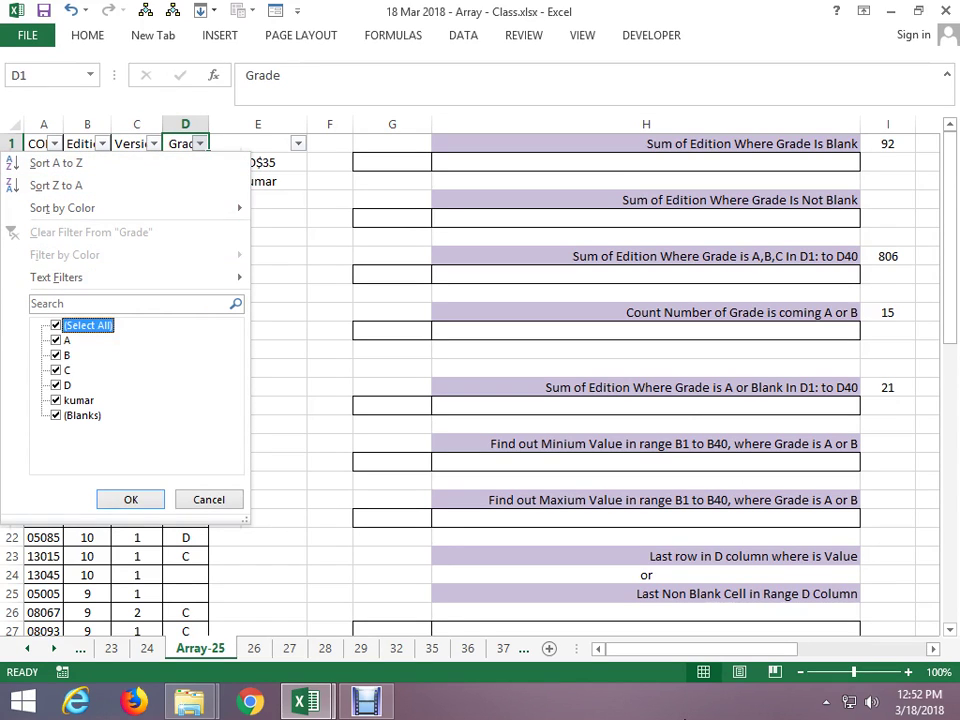
pyautogui.press('space')
pyautogui.press('Down')
pyautogui.press('space')
pyautogui.press('space')
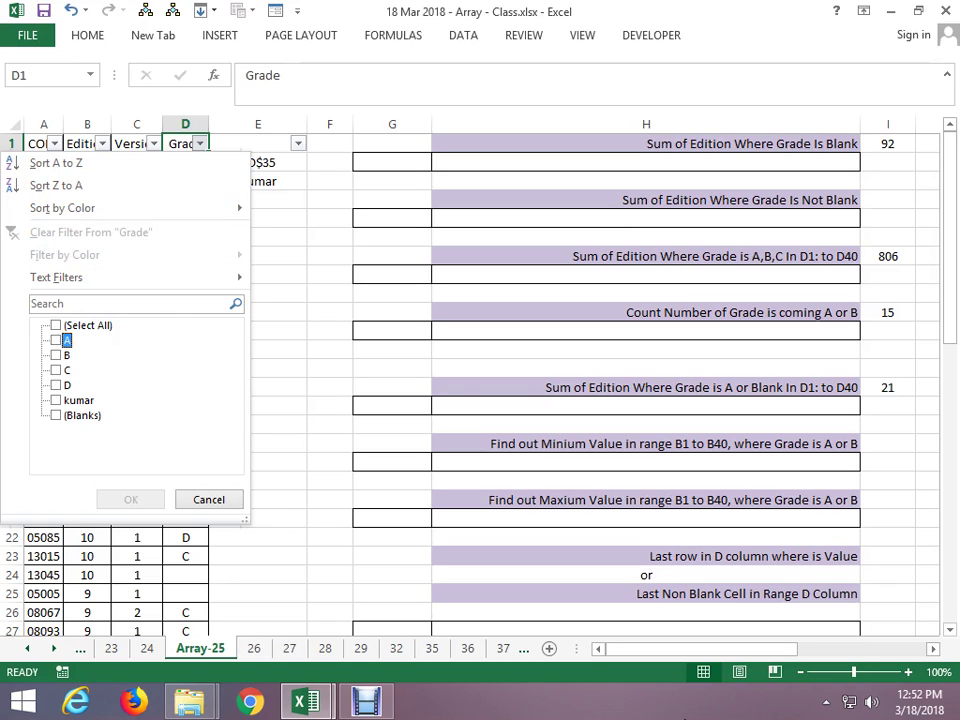
pyautogui.press('space')
pyautogui.press('Down')
pyautogui.press('space')
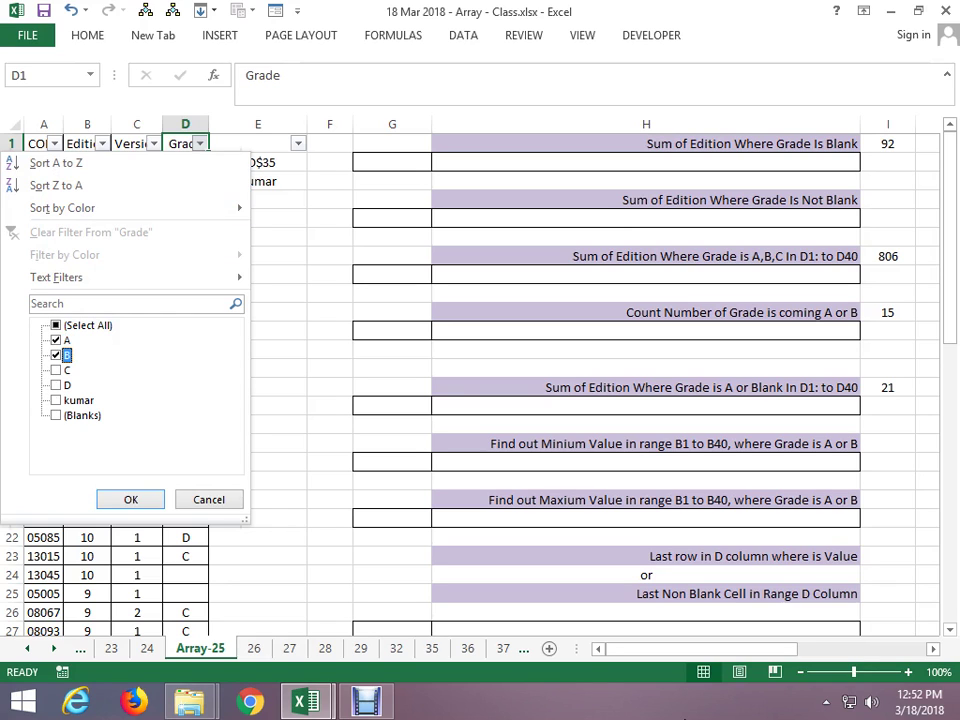
pyautogui.press('Return')
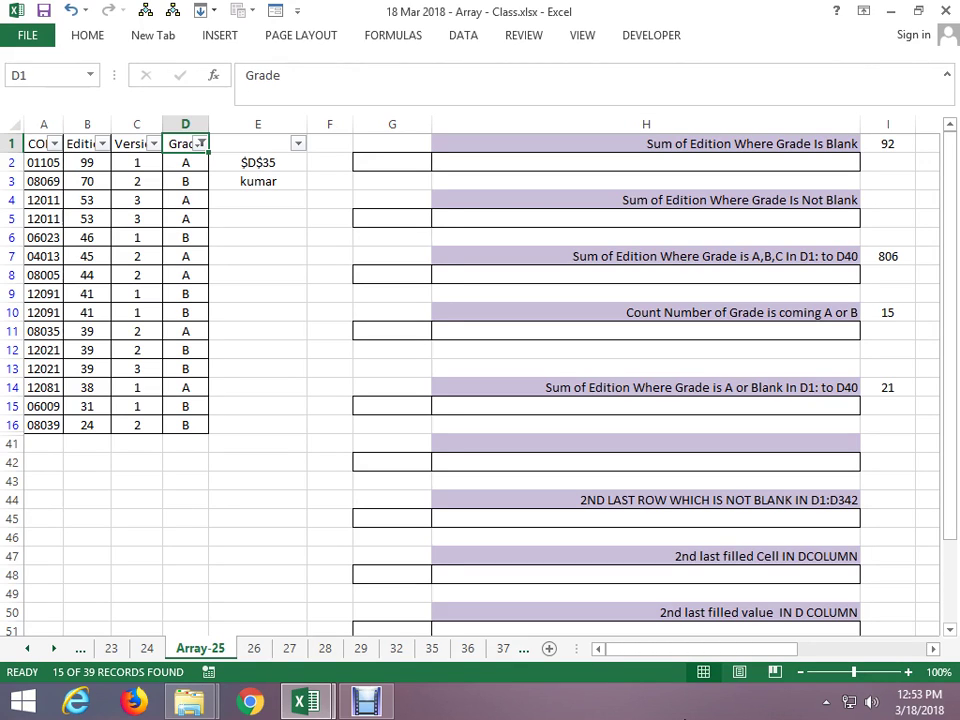
# Remove the Grade filter with Ctrl+Shift+L so C, D and blank-grade rows reappear
pyautogui.click(834, 256)
pyautogui.press('Right')
pyautogui.press('Right')
pyautogui.press('Right')
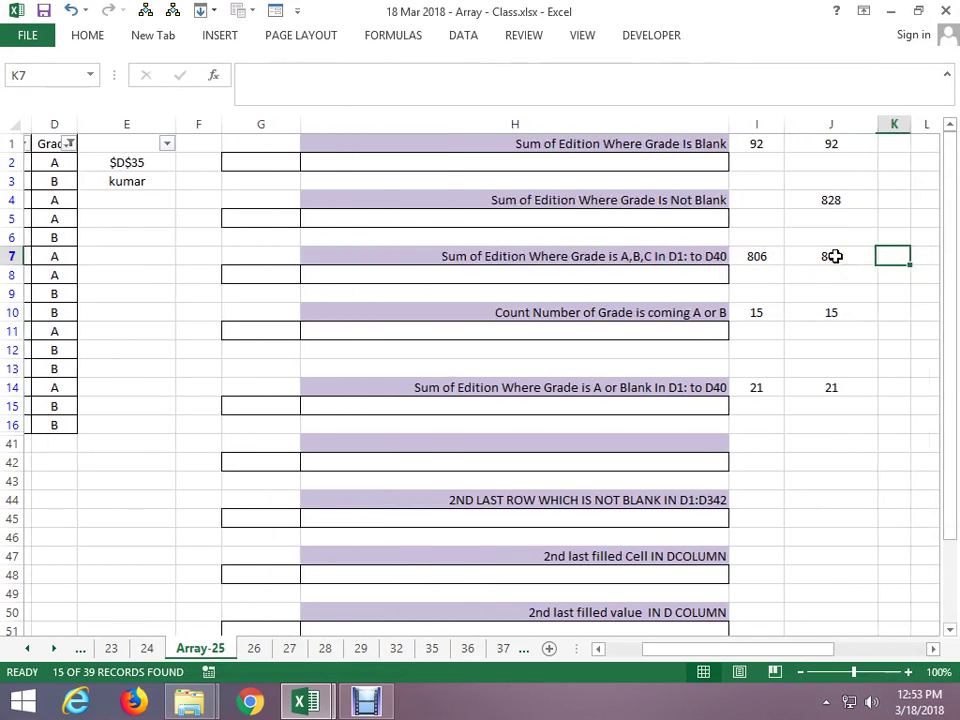
pyautogui.press('Up')
pyautogui.press('Up')
pyautogui.press('Up')
pyautogui.press('Up')
pyautogui.press('Up')
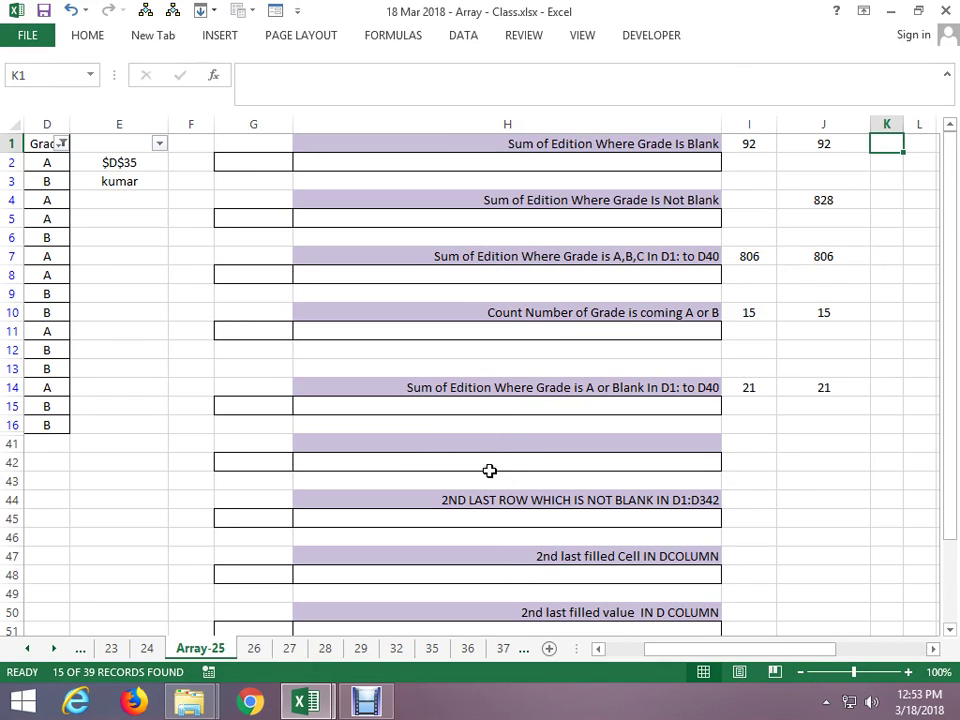
pyautogui.click(487, 446)
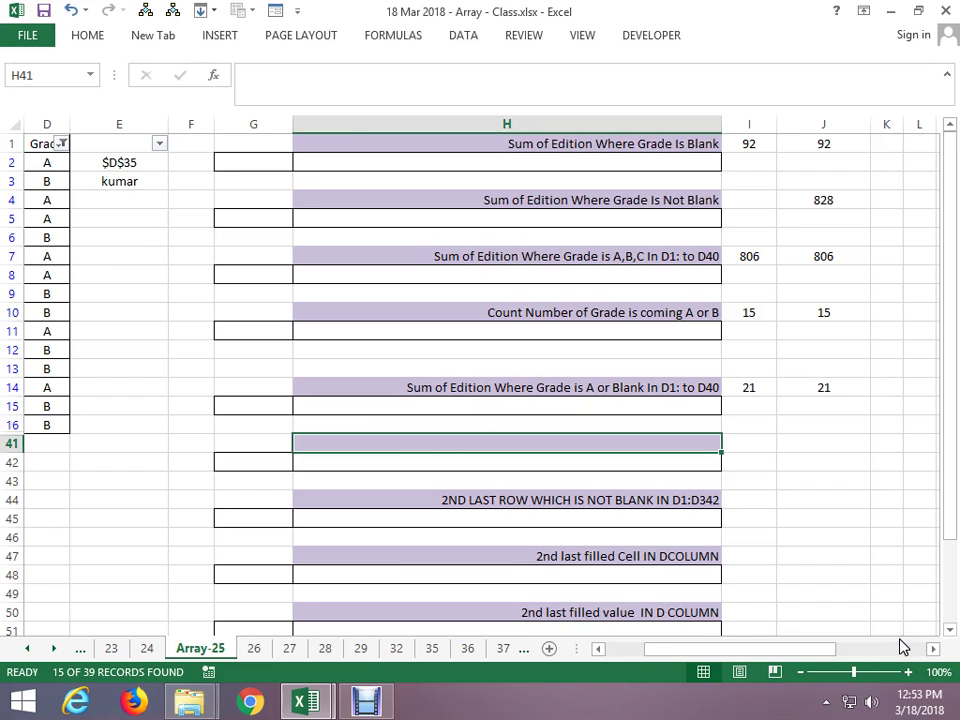
pyautogui.hotkey('ctrl', 'shift', 'l')
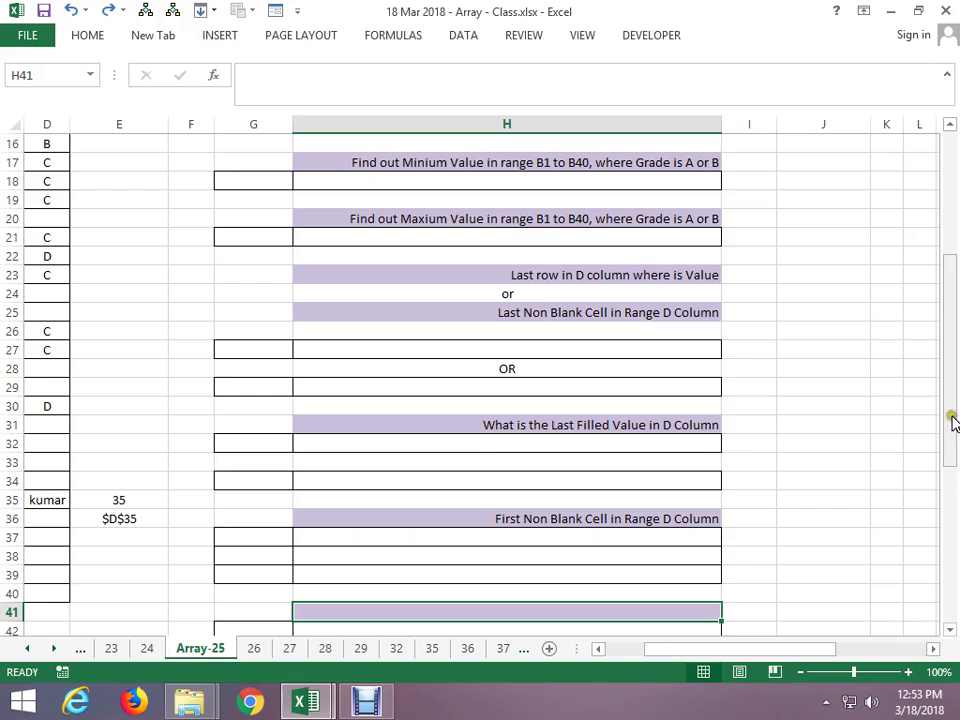
pyautogui.click(754, 178)
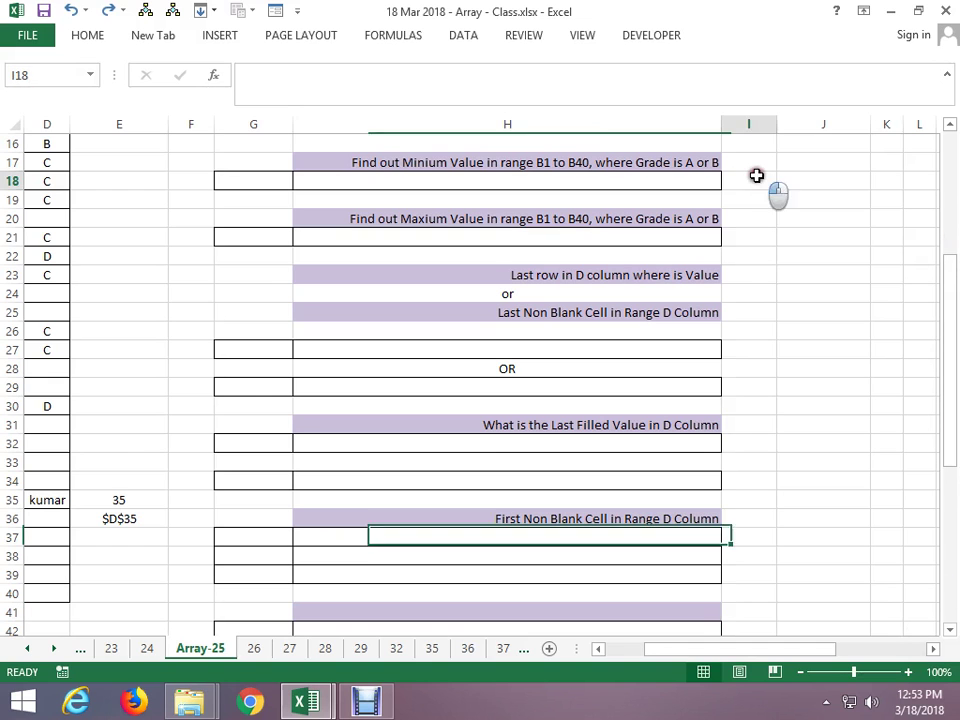
pyautogui.press('Up')
pyautogui.press('Up')
pyautogui.press('Up')
pyautogui.press('Up')
pyautogui.press('Up')
pyautogui.press('Up')
pyautogui.press('Up')
pyautogui.press('Up')
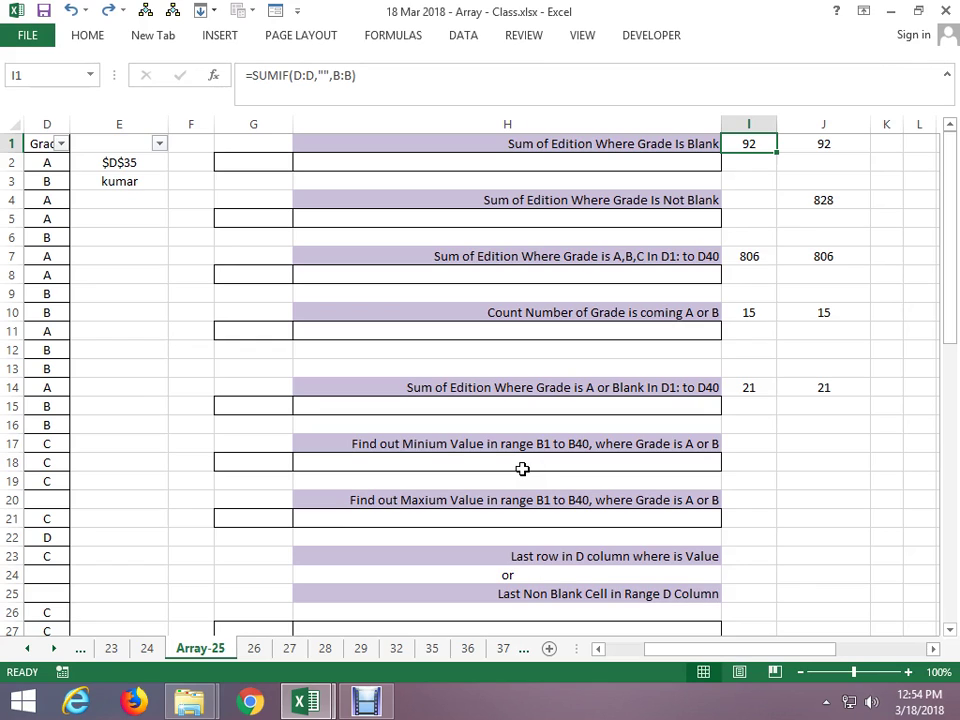
pyautogui.click(113, 200)
pyautogui.press('Left')
pyautogui.press('Left')
pyautogui.press('Left')
pyautogui.press('Left')
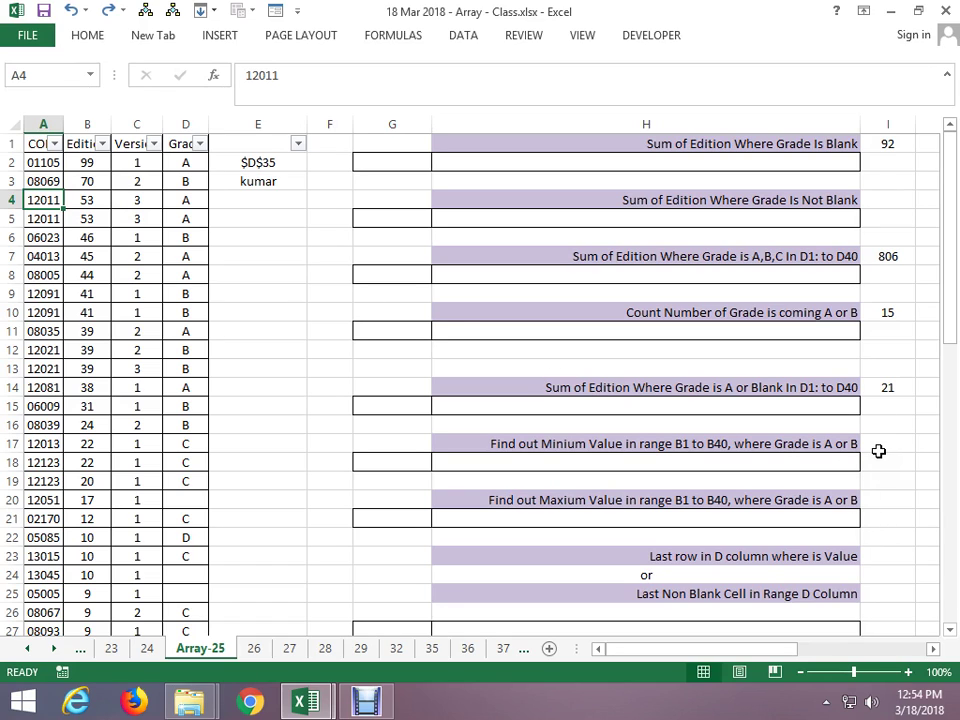
# Begin I17's formula as =IF(, replacing the initially typed =MIN(
pyautogui.click(878, 449)
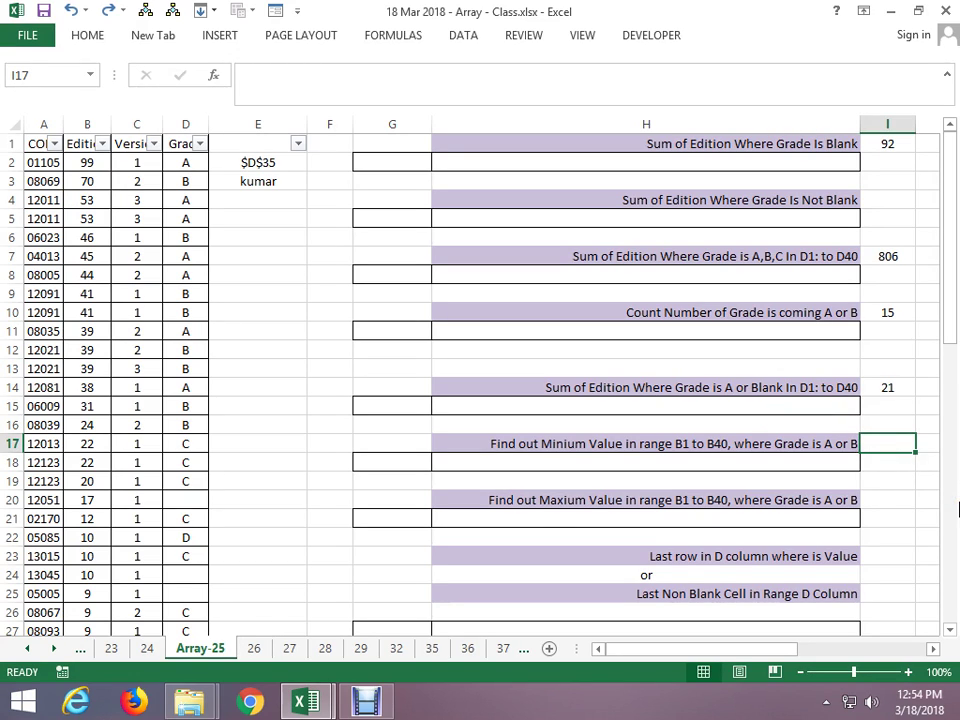
pyautogui.write('=')
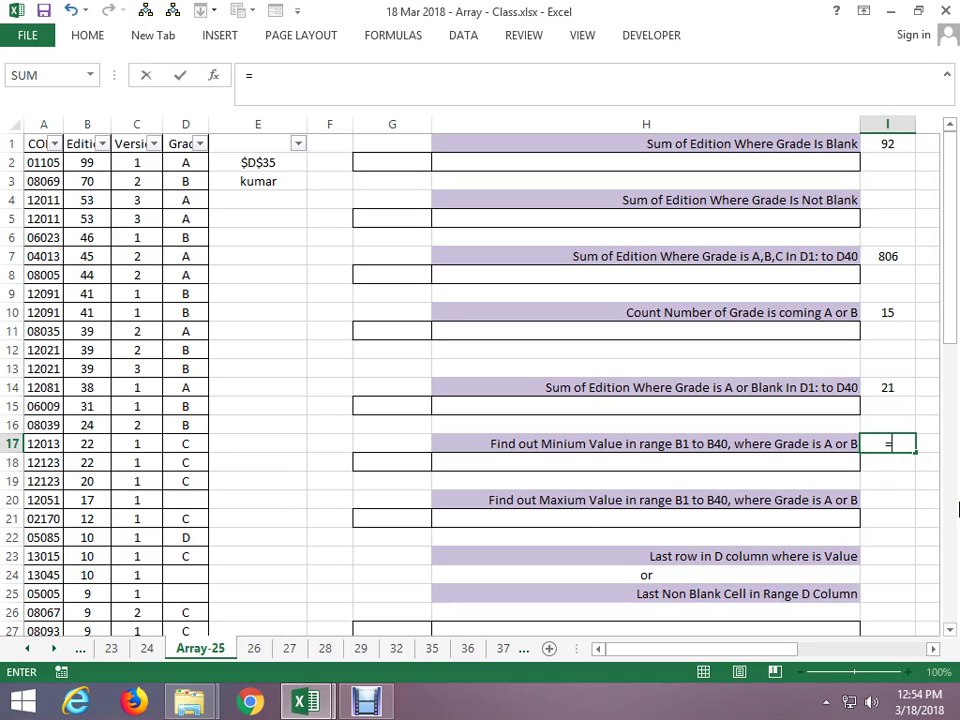
pyautogui.write('min(')
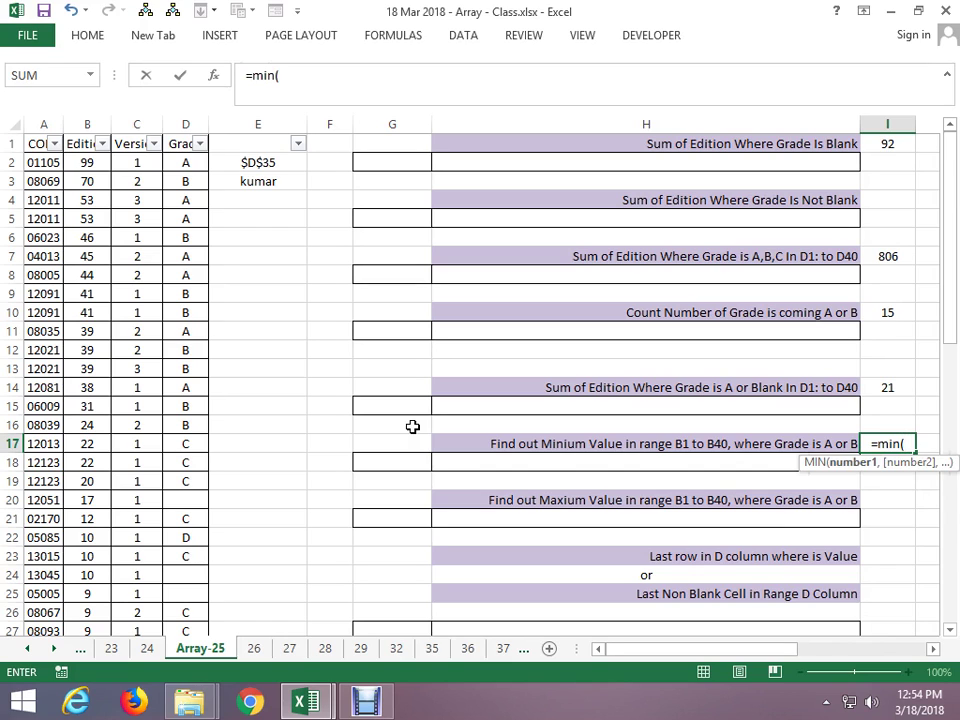
pyautogui.press('BackSpace')
pyautogui.press('BackSpace')
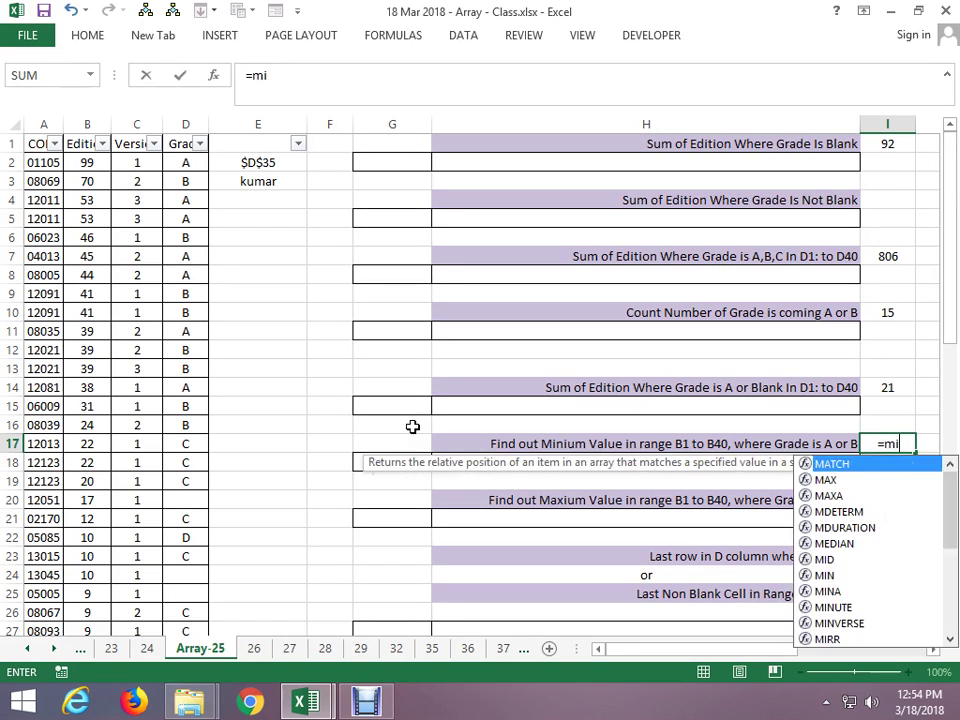
pyautogui.press('BackSpace')
pyautogui.press('BackSpace')
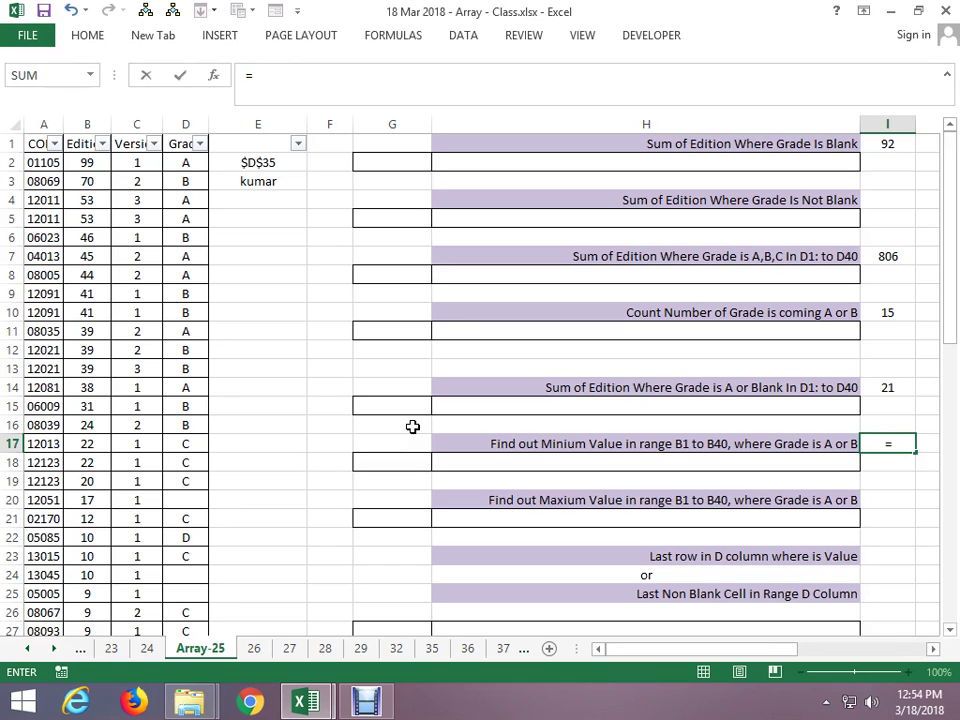
pyautogui.write('if')
pyautogui.press('Tab')
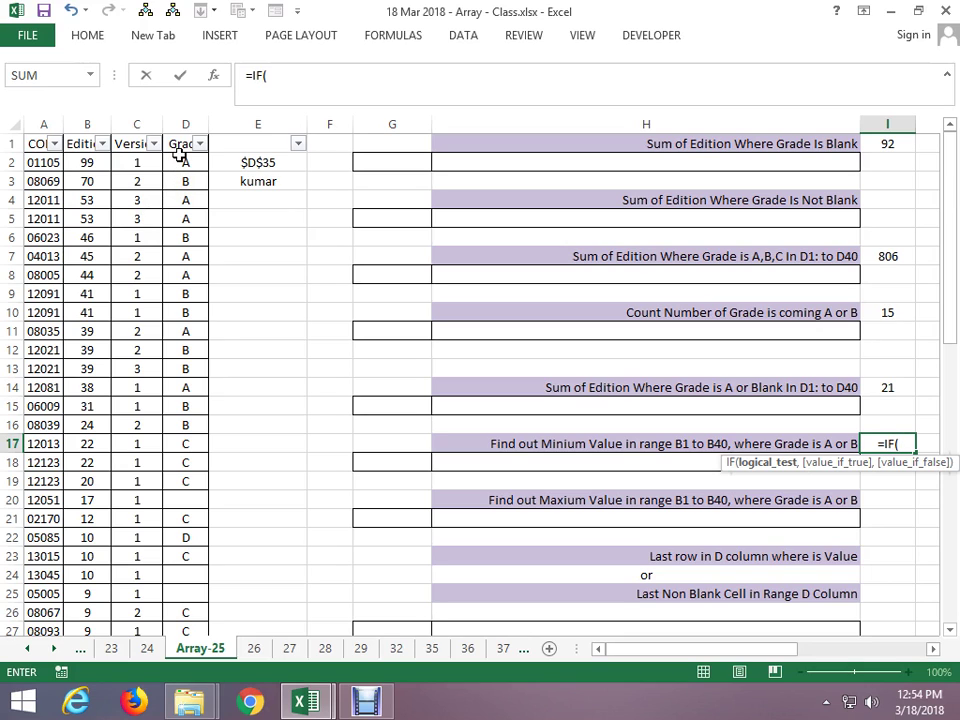
# Enter =IF(D1:D40={"A","B"},B1:B40) in I17, correcting the typed references
pyautogui.click(182, 161)
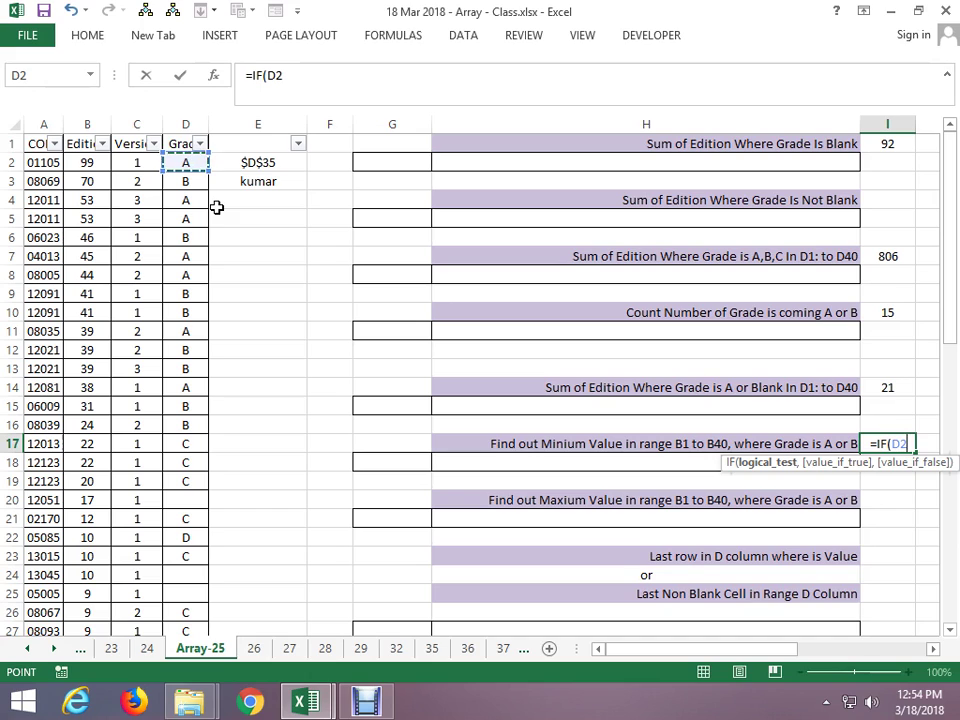
pyautogui.press('BackSpace')
pyautogui.write('1')
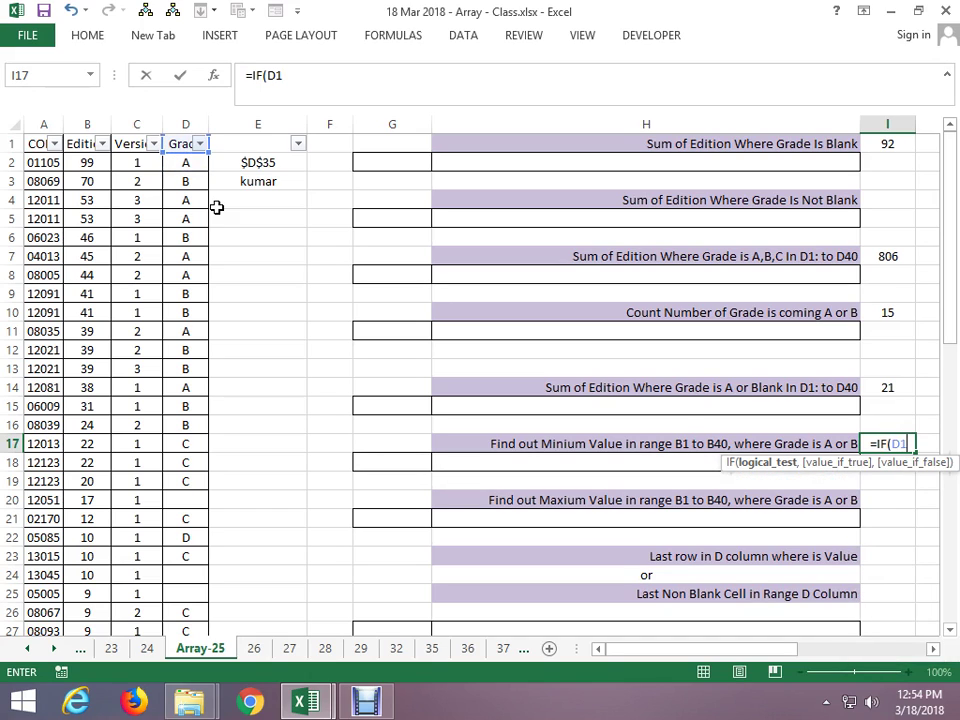
pyautogui.write('"d40')
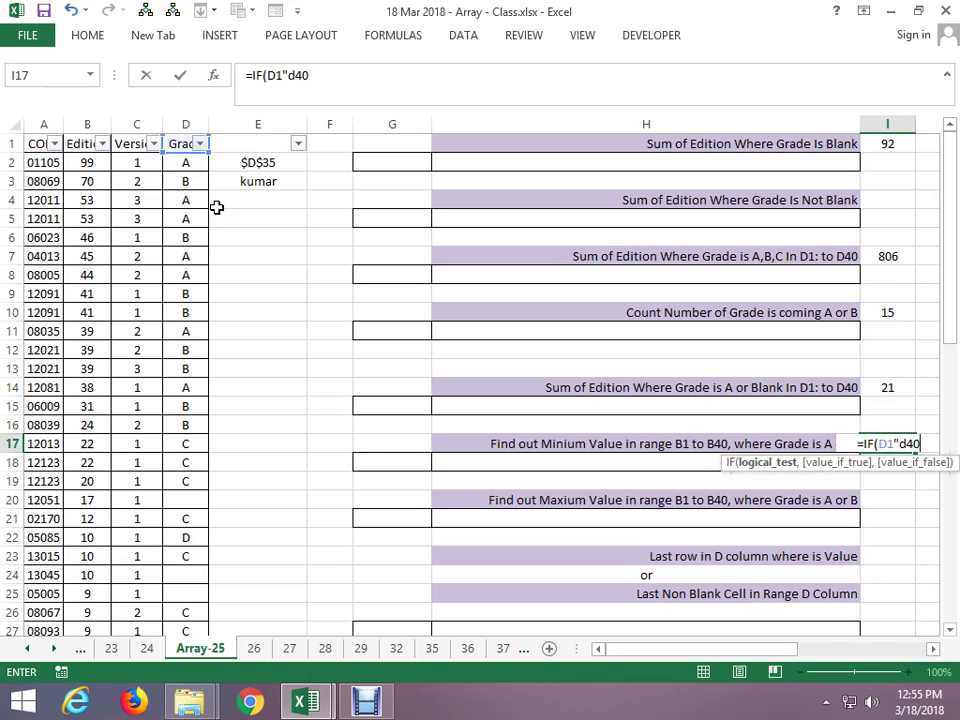
pyautogui.press('BackSpace')
pyautogui.press('BackSpace')
pyautogui.press('BackSpace')
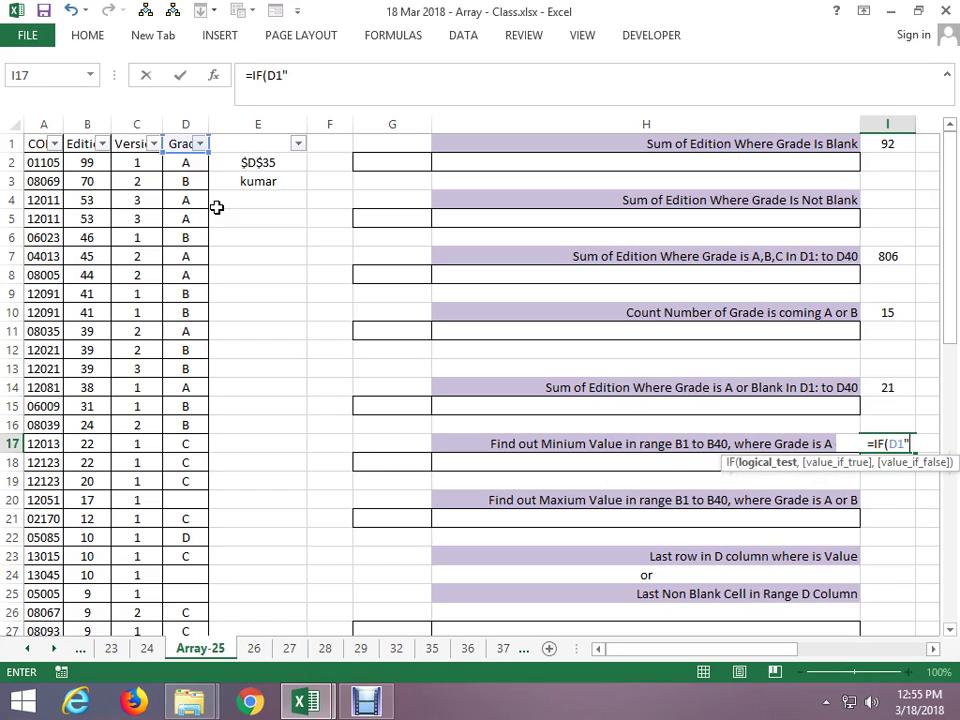
pyautogui.press('BackSpace')
pyautogui.write(':d')
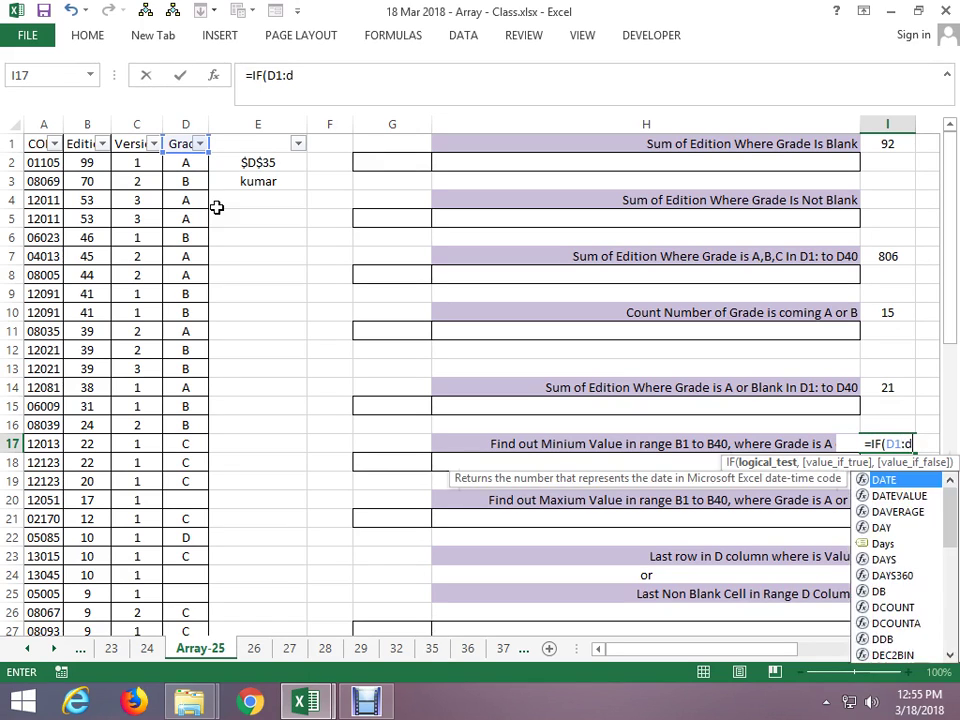
pyautogui.write('40')
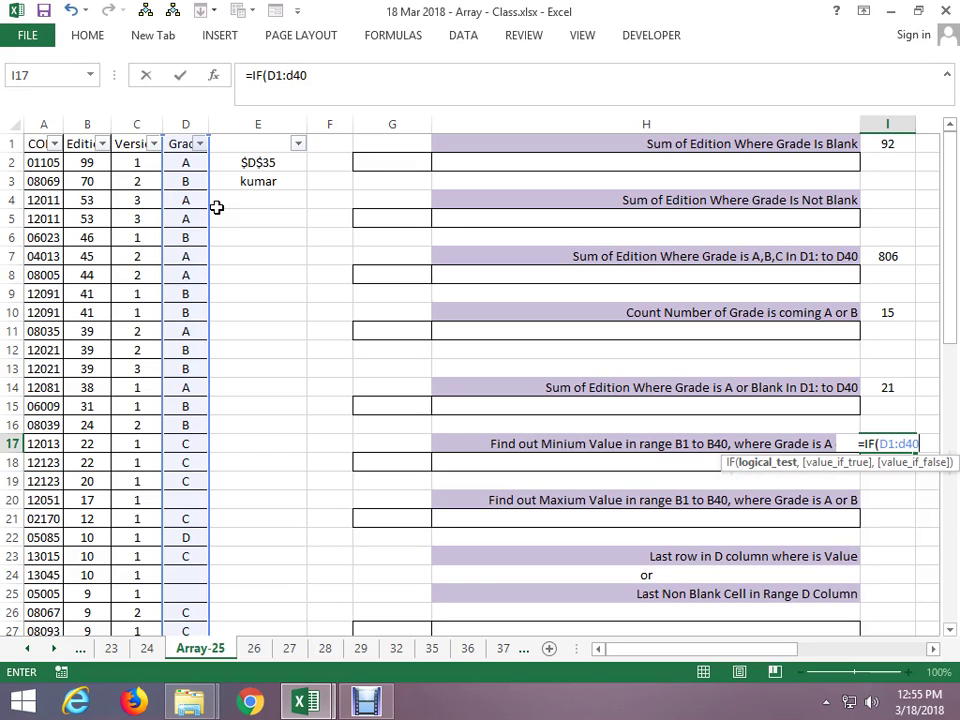
pyautogui.write('=')
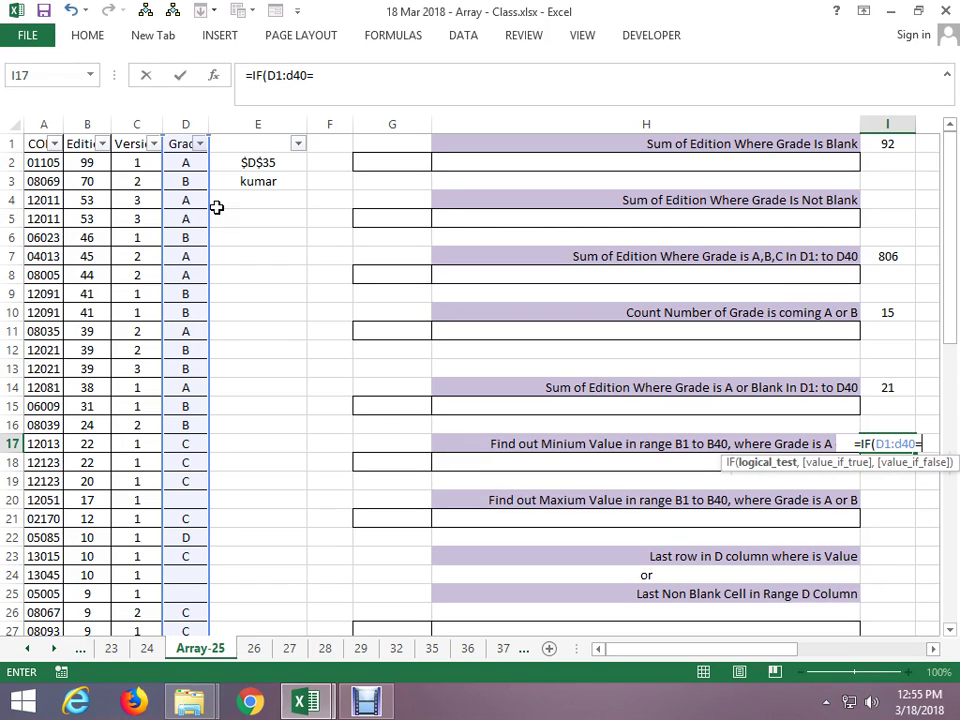
pyautogui.write('"')
pyautogui.write('A')
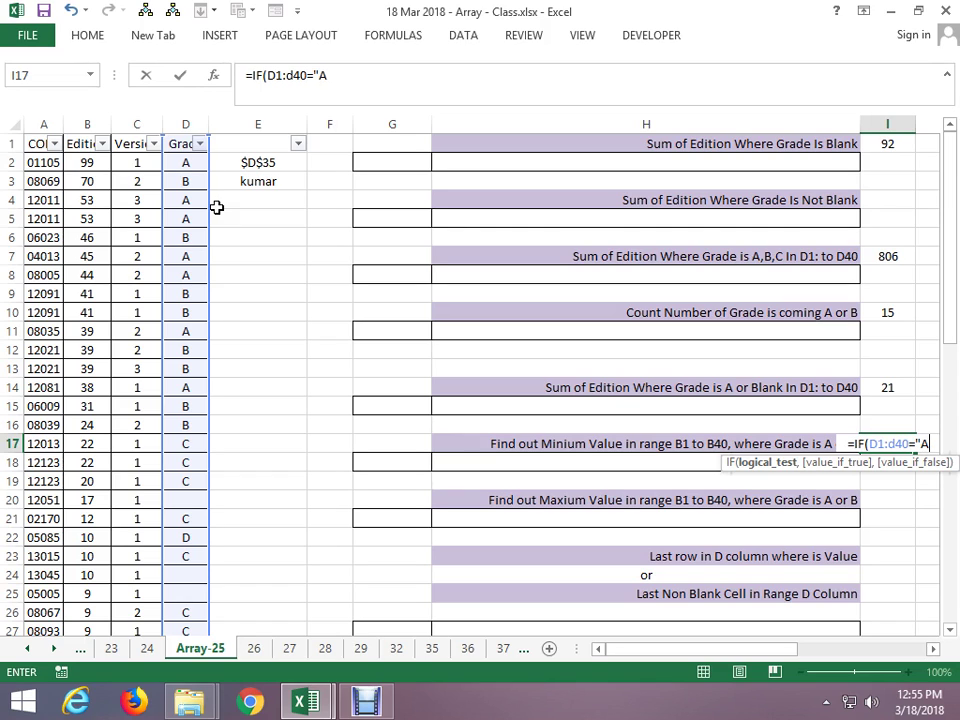
pyautogui.press('BackSpace')
pyautogui.press('BackSpace')
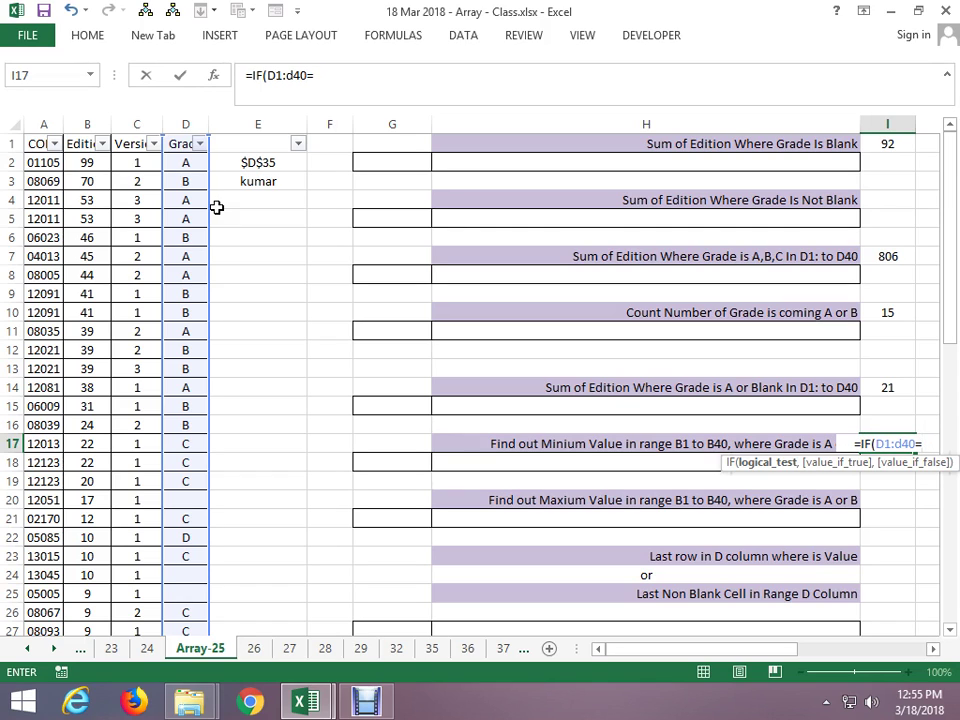
pyautogui.write('{')
pyautogui.write('"A"')
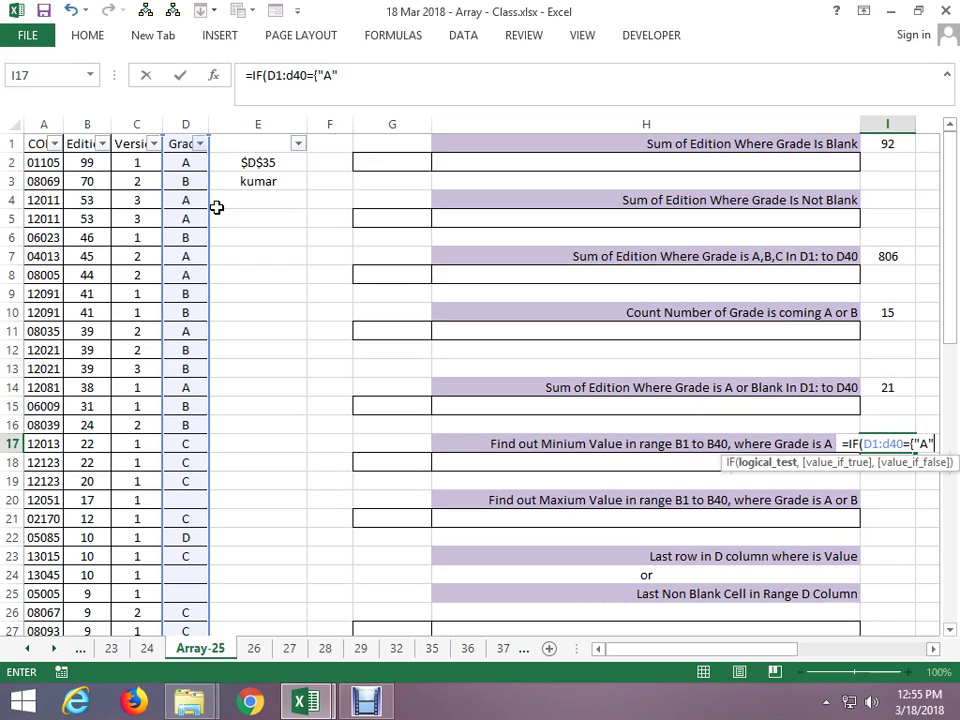
pyautogui.write(',"')
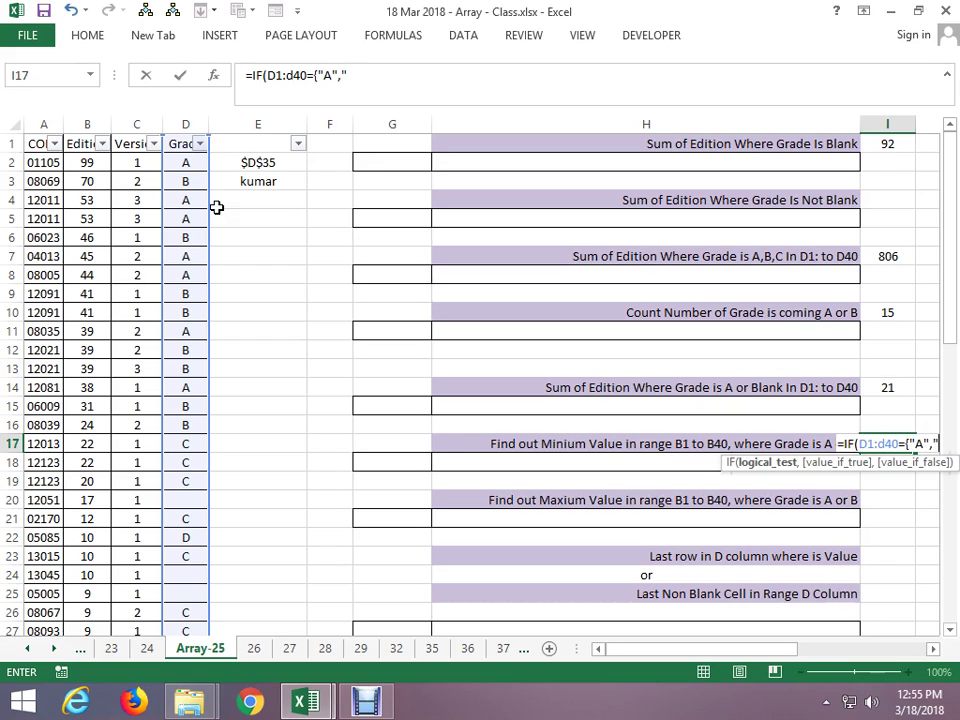
pyautogui.write('B"')
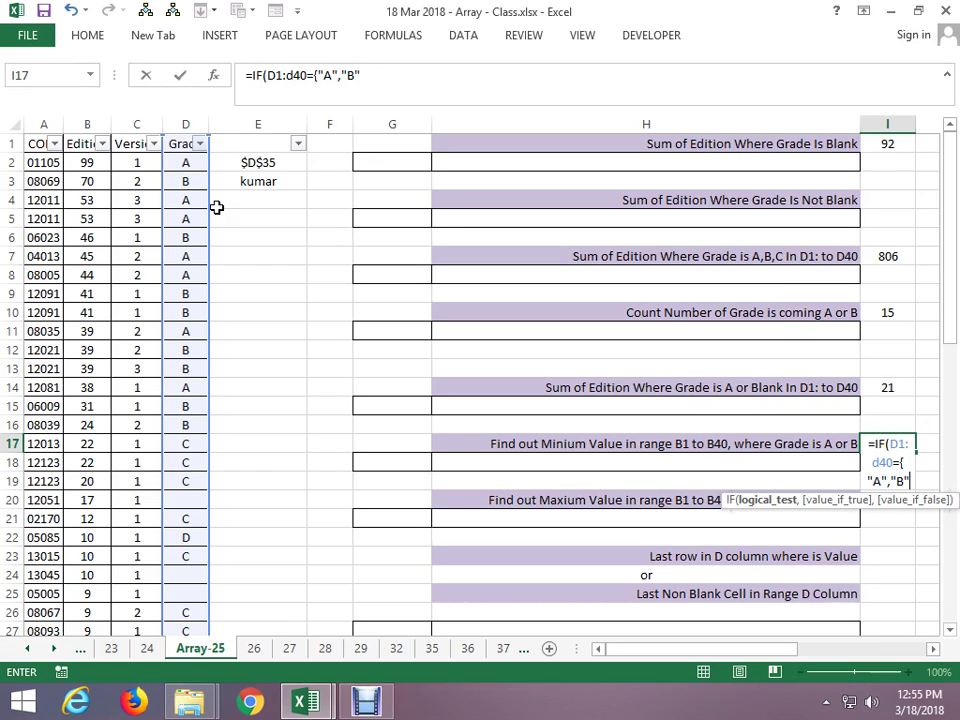
pyautogui.write('}')
pyautogui.write(',')
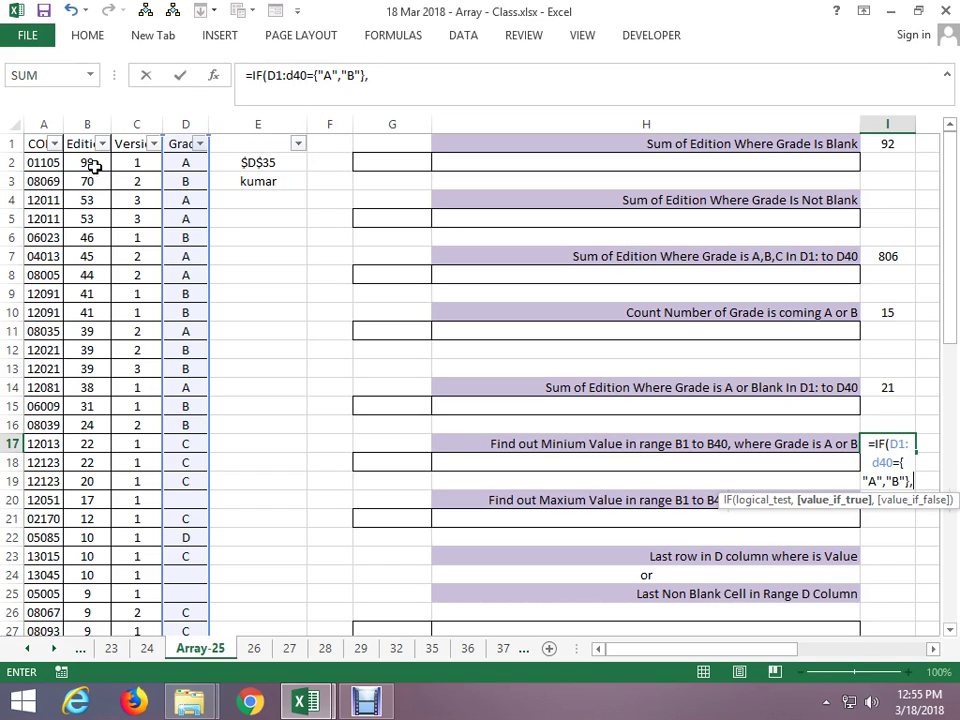
pyautogui.click(92, 165)
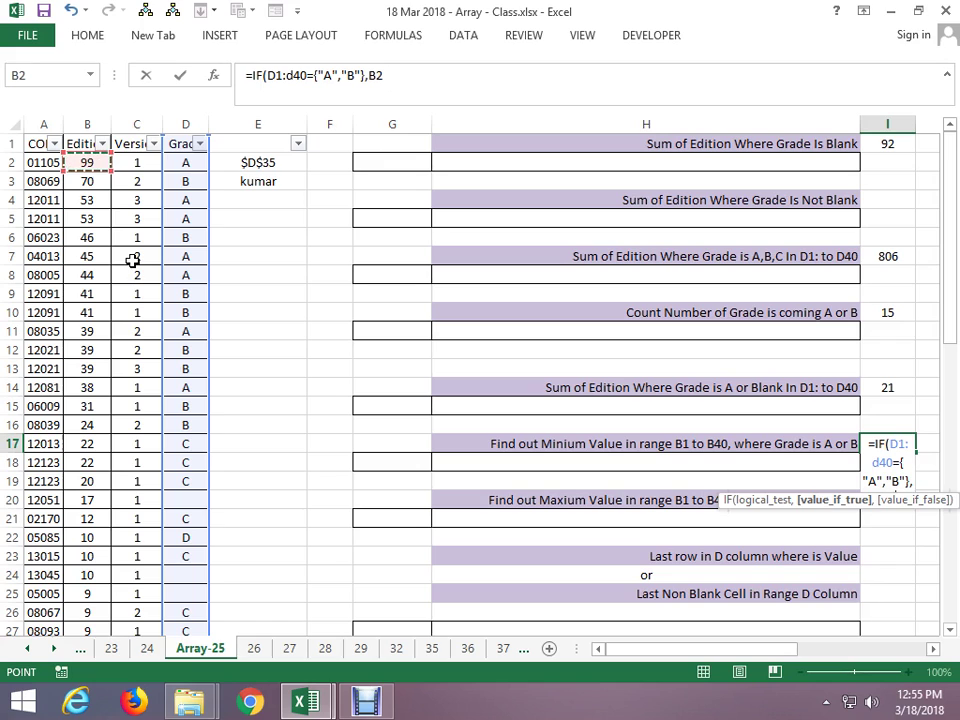
pyautogui.write('b')
pyautogui.press('BackSpace')
pyautogui.press('BackSpace')
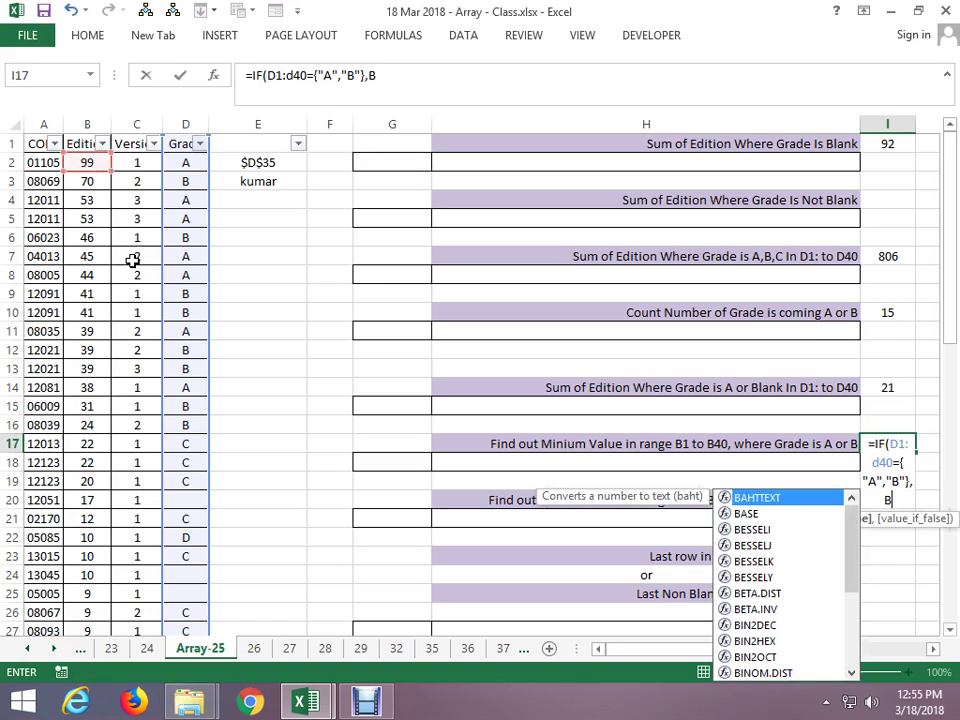
pyautogui.write('1')
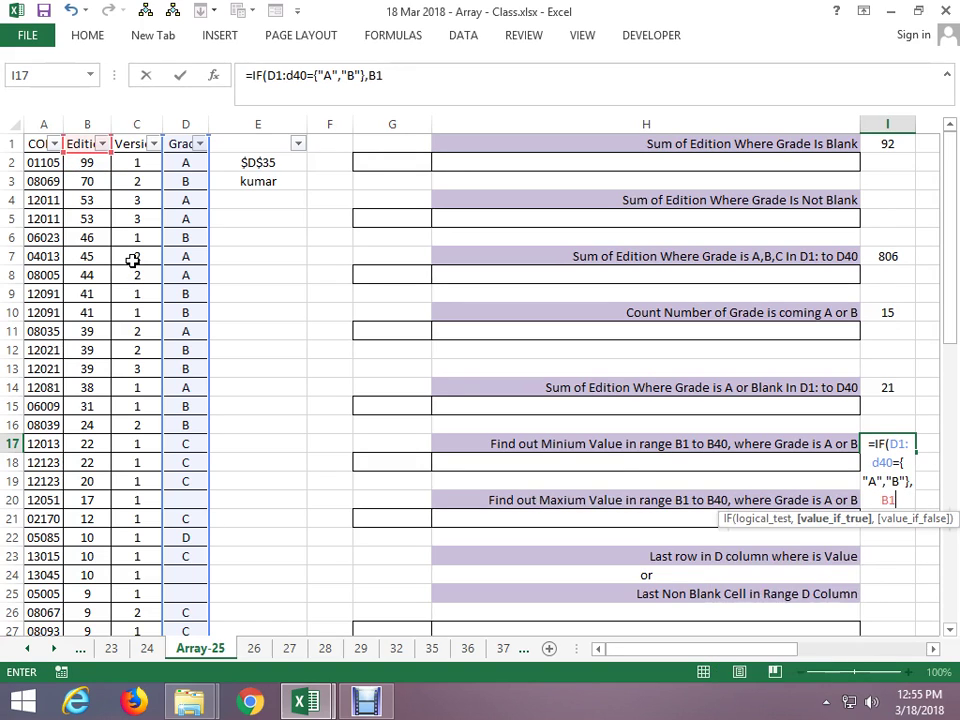
pyautogui.write(':b')
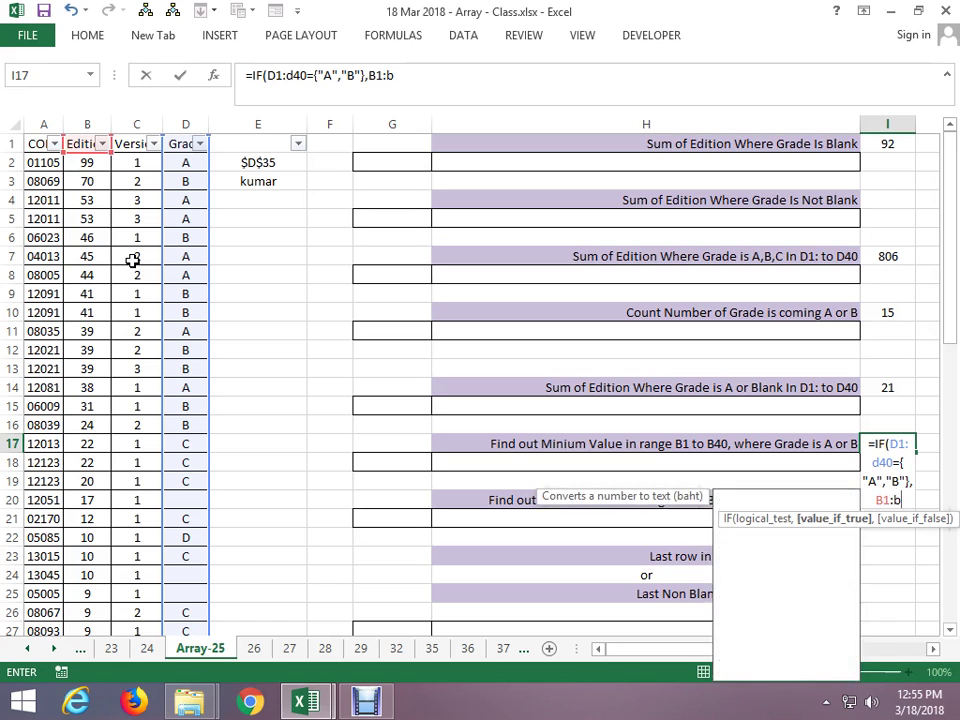
pyautogui.write('40')
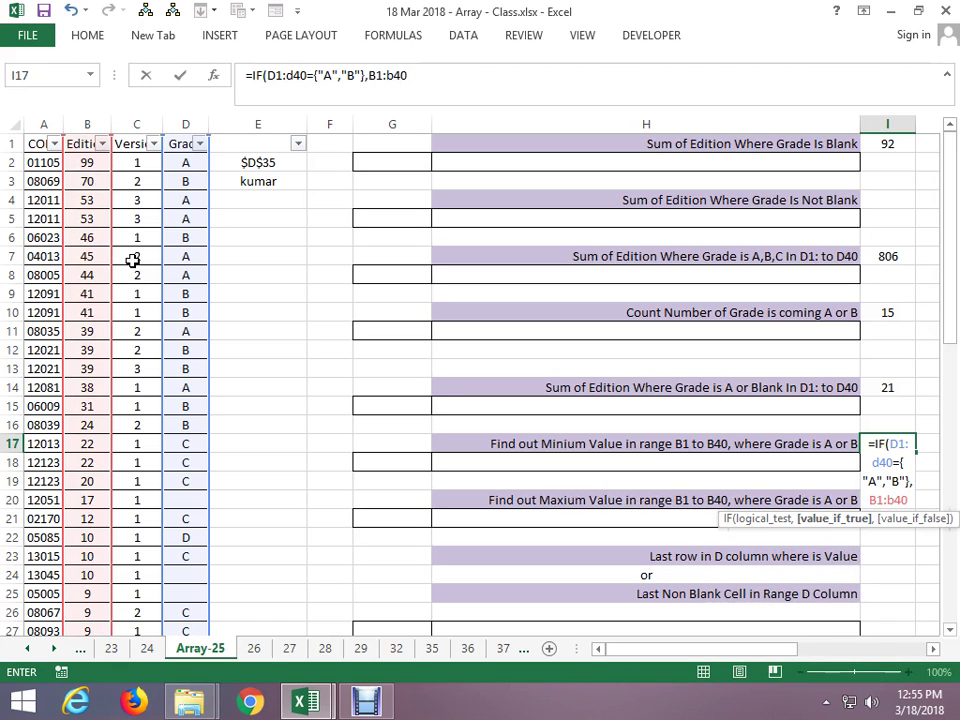
pyautogui.press('Return')
# Preview the IF formula's result array in I17 with F9, then discard the preview
pyautogui.press('Up')
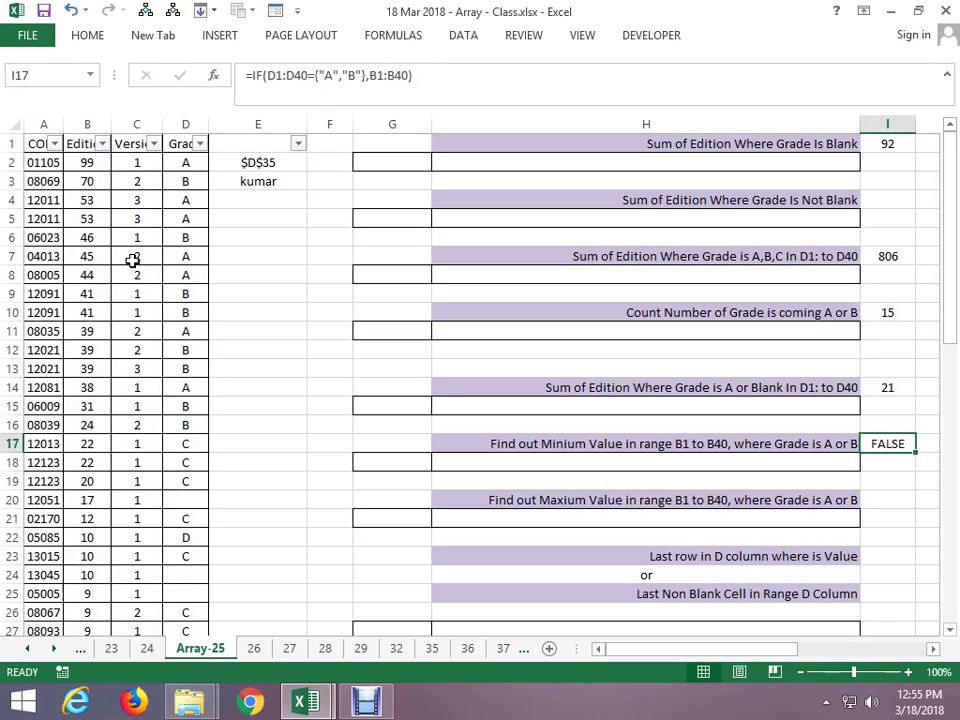
pyautogui.press('F2')
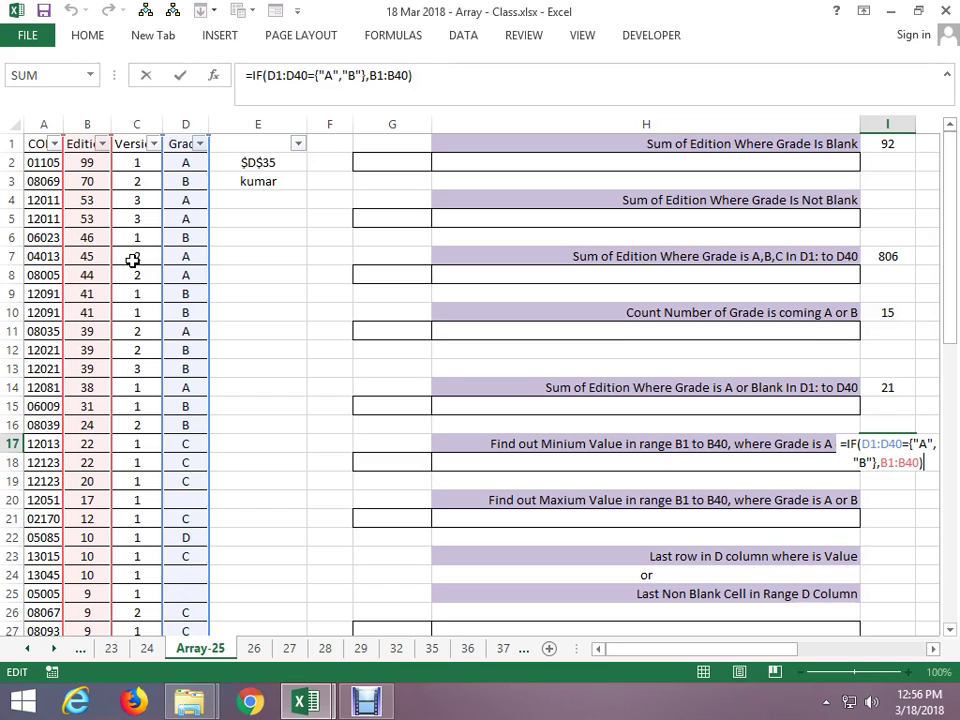
pyautogui.press('F9')
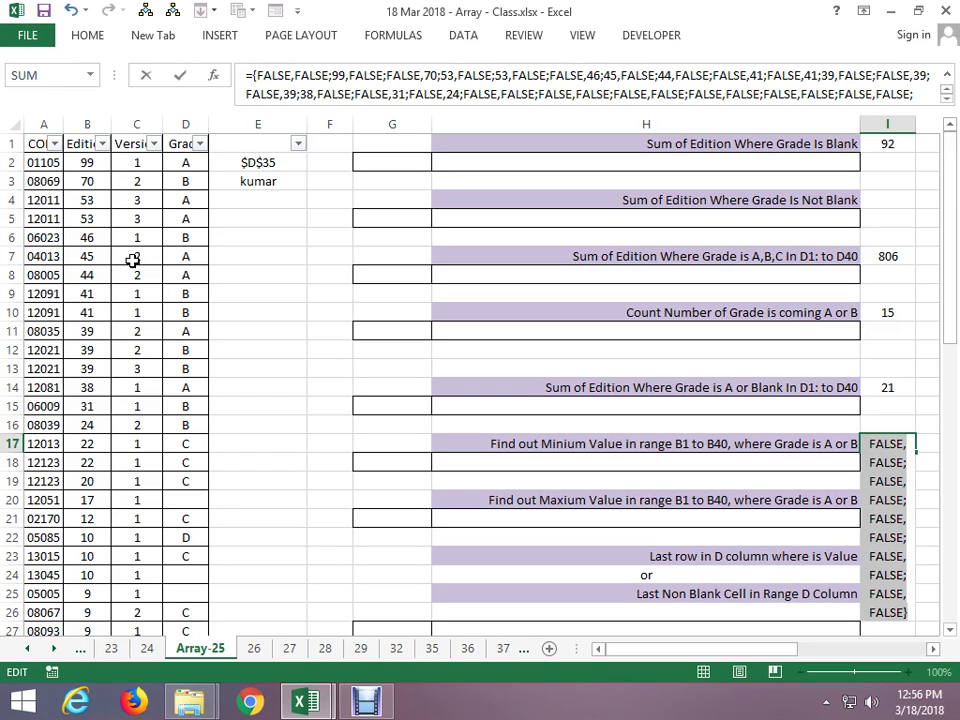
pyautogui.press('Escape')
# Wrap the I17 formula in MIN and confirm it as an array formula, returning 24
pyautogui.press('F2')
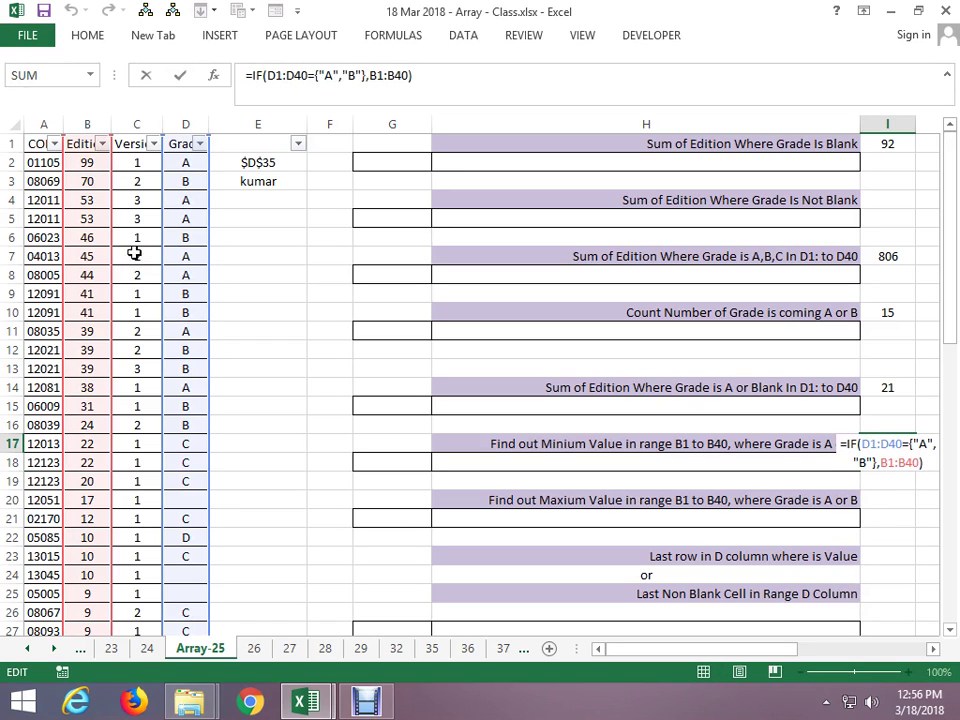
pyautogui.click(846, 443)
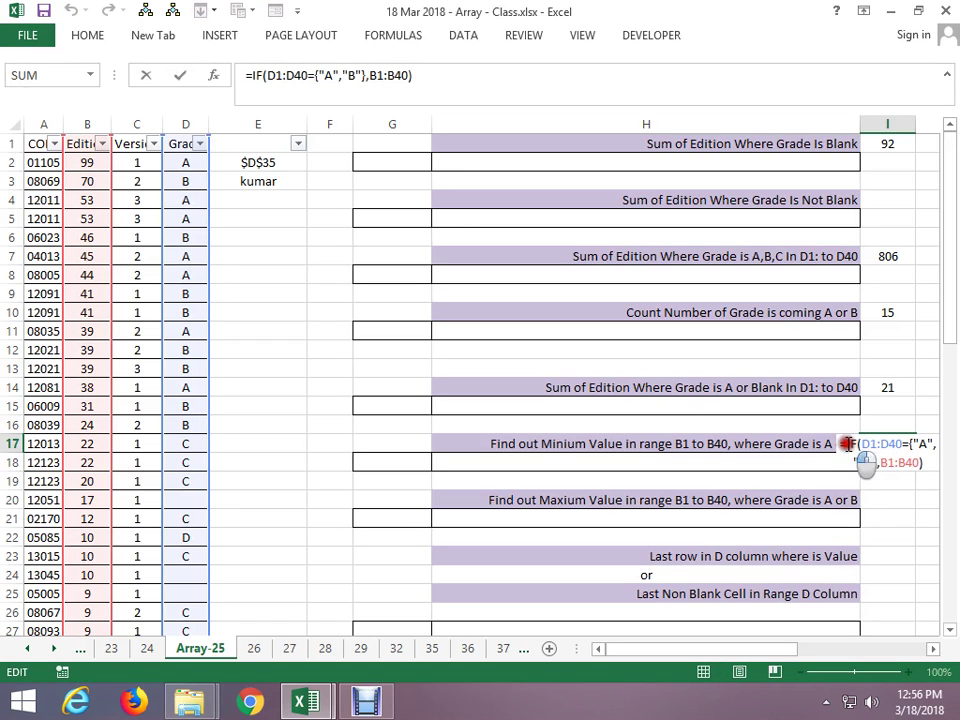
pyautogui.write('min')
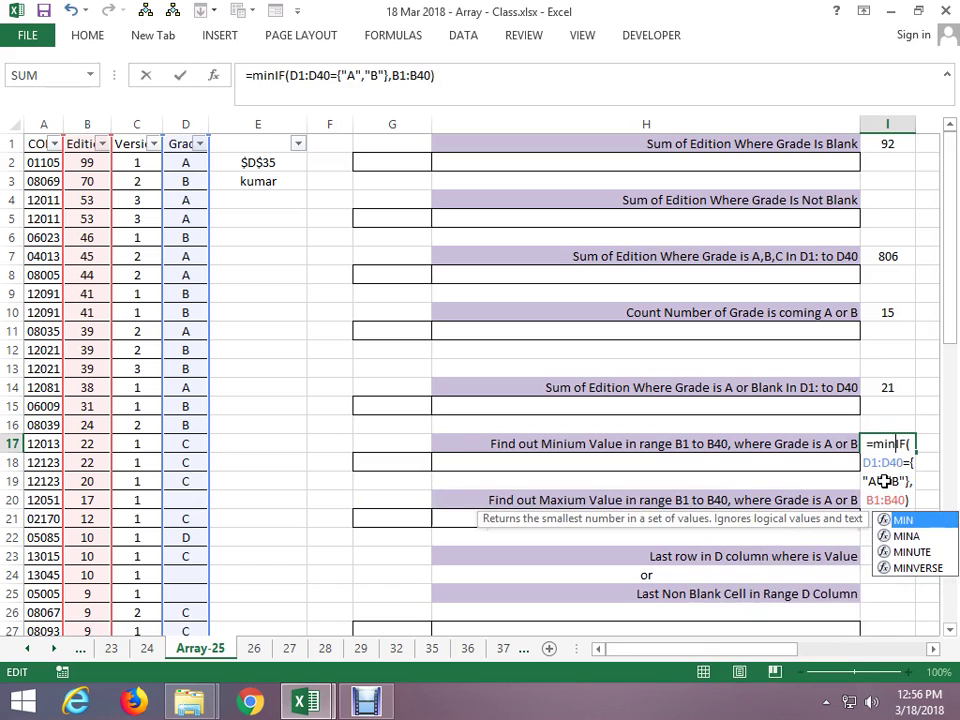
pyautogui.write('(')
pyautogui.press('Return')
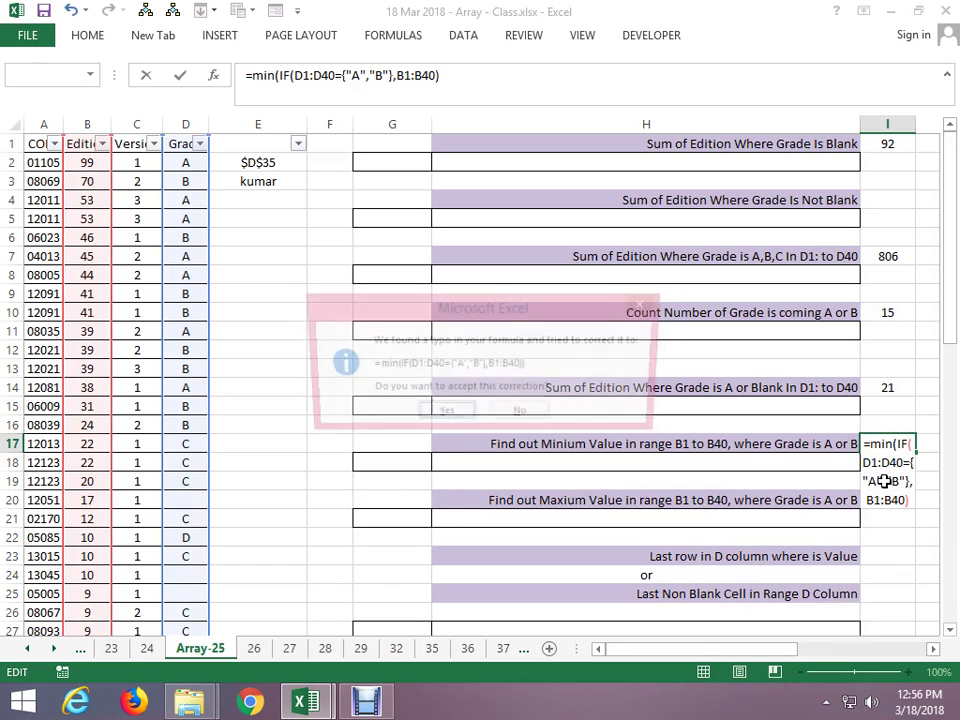
pyautogui.press('Return')
pyautogui.press('Up')
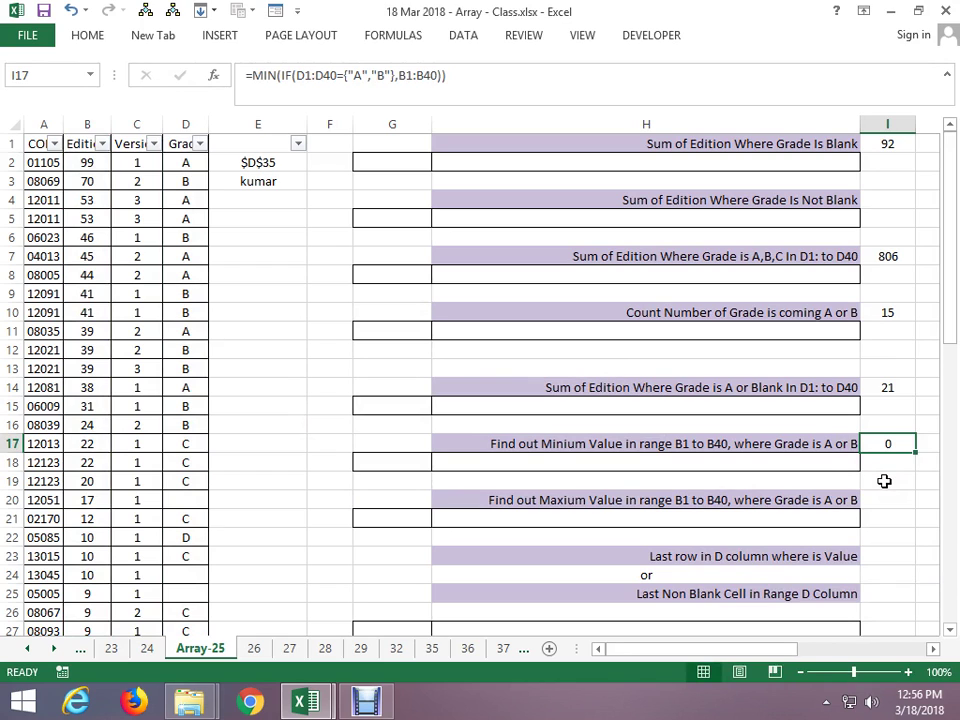
pyautogui.press('F2')
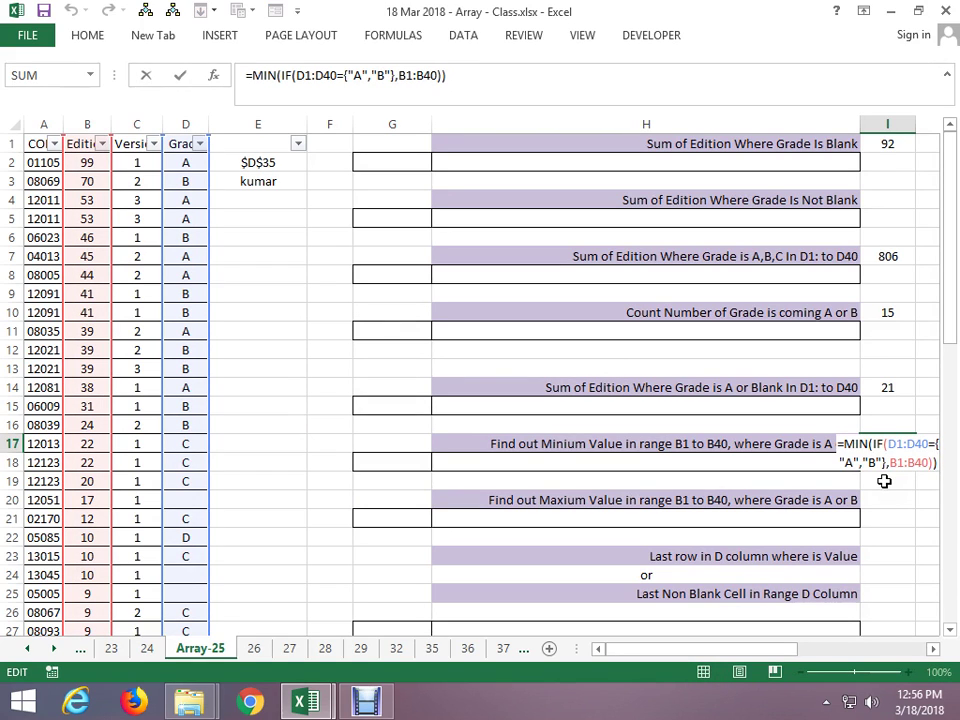
pyautogui.hotkey('ctrl', 'shift', 'Return')
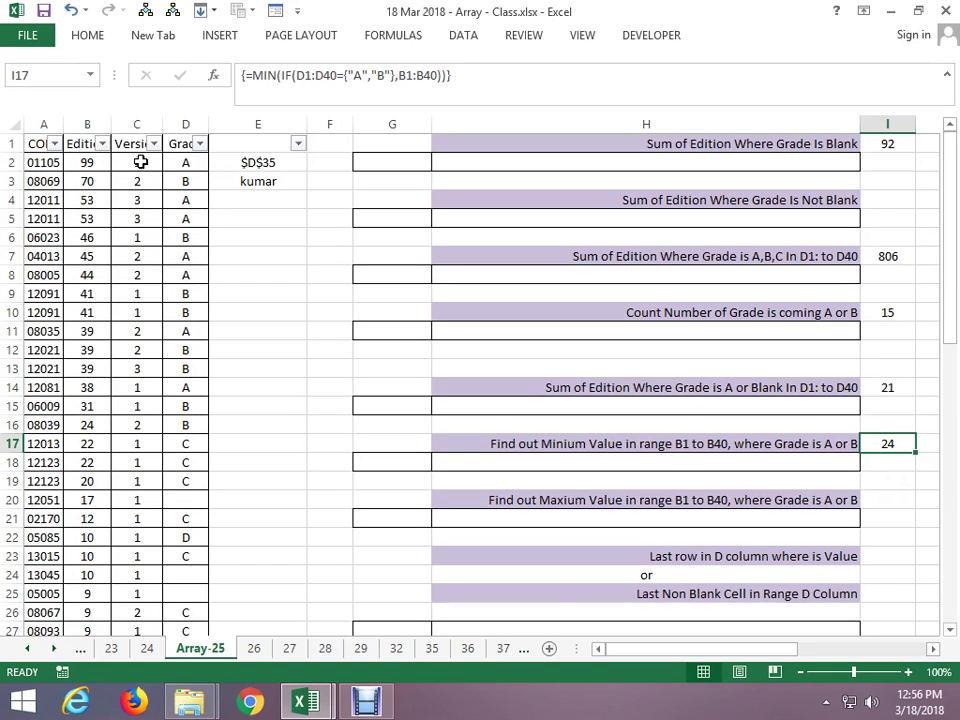
# Filter the Grade column to show only grades A and B
pyautogui.click(199, 144)
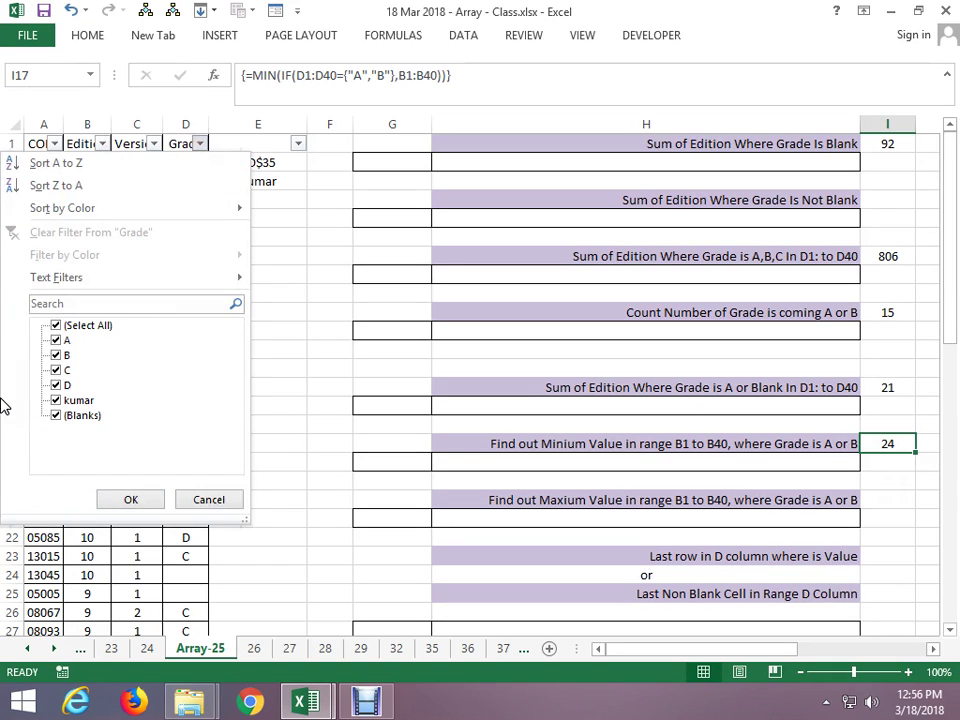
pyautogui.click(57, 325)
pyautogui.click(56, 340)
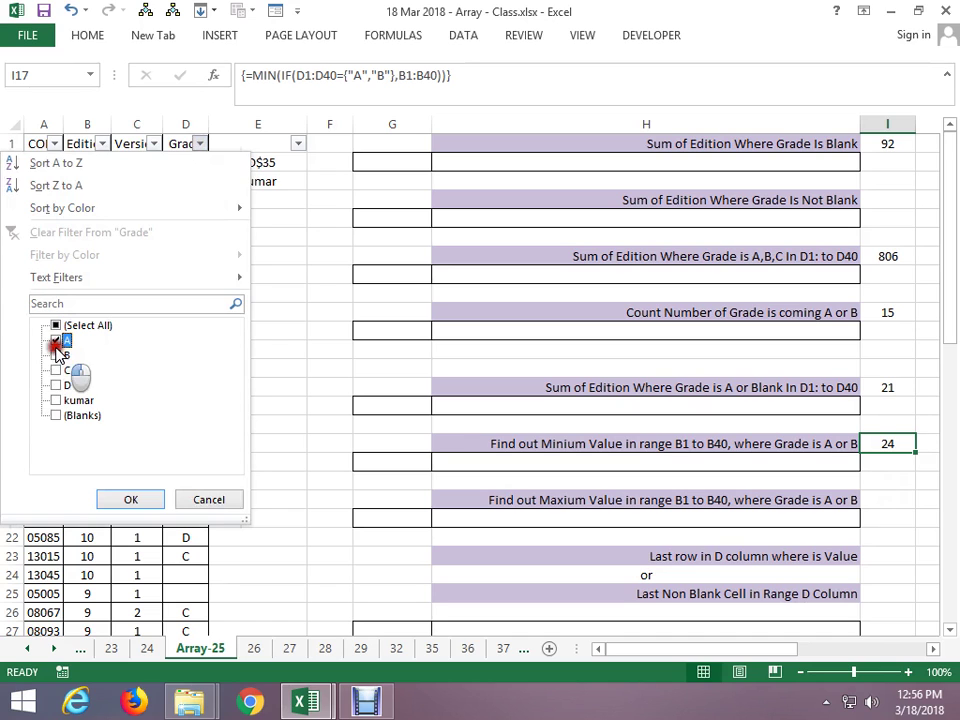
pyautogui.click(56, 355)
pyautogui.click(130, 499)
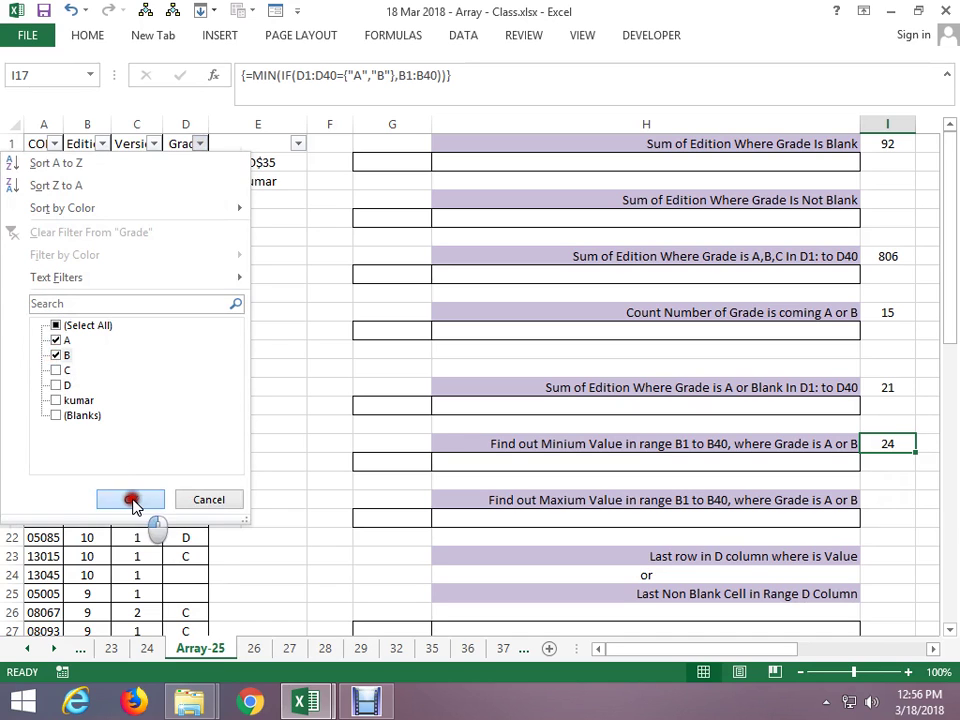
# Review the Edition column's filter list and close it without changes
pyautogui.click(102, 145)
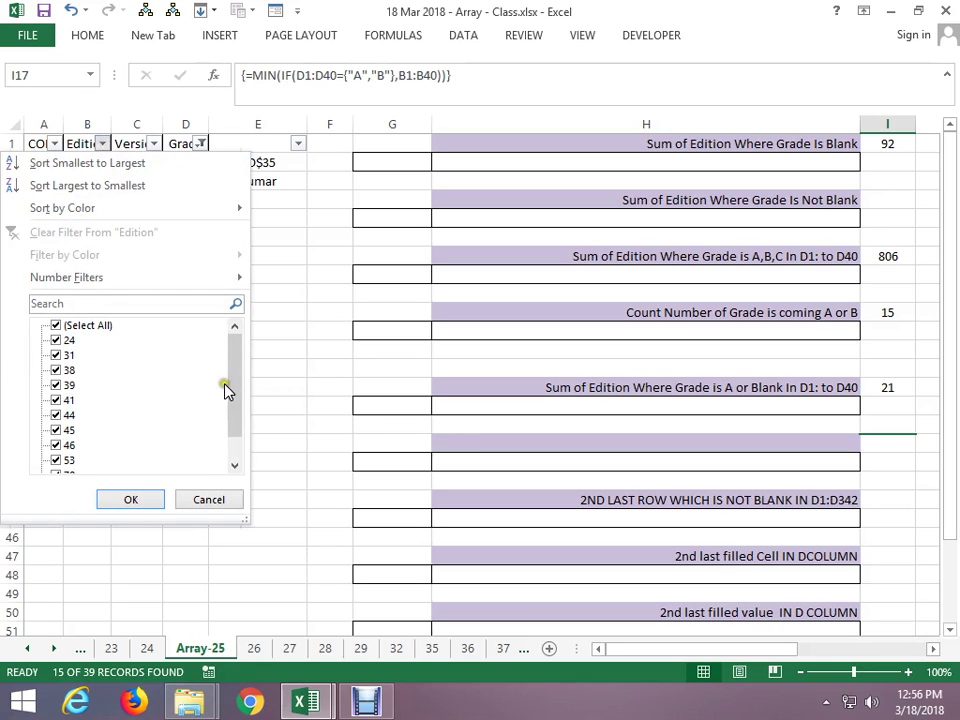
pyautogui.moveTo(230, 390); pyautogui.dragTo(245, 395)
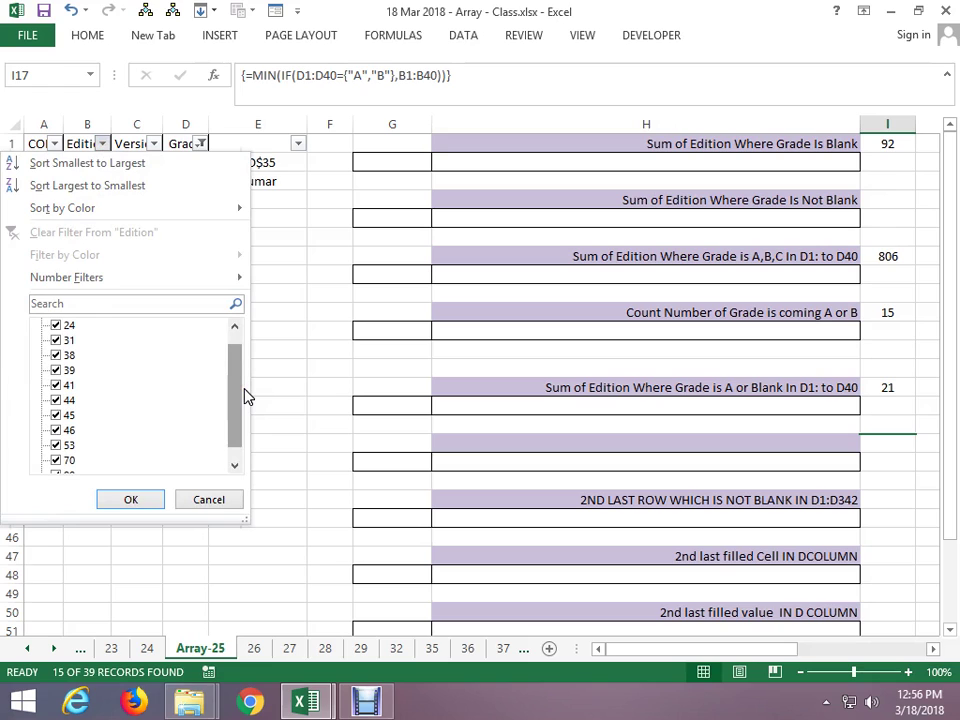
pyautogui.click(234, 409)
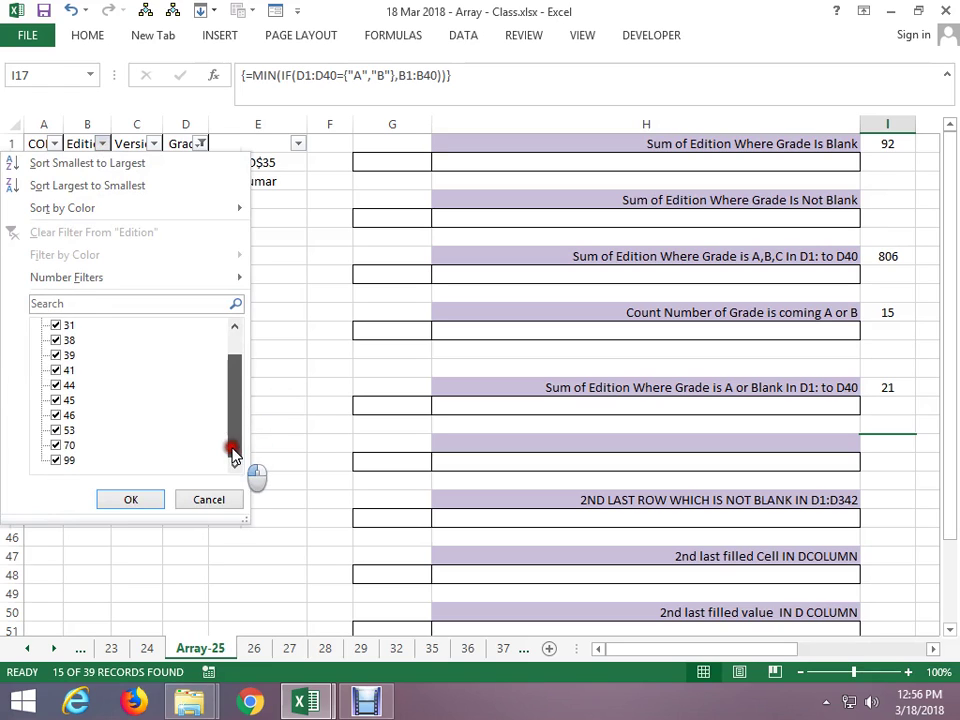
pyautogui.moveTo(236, 410); pyautogui.dragTo(245, 270)
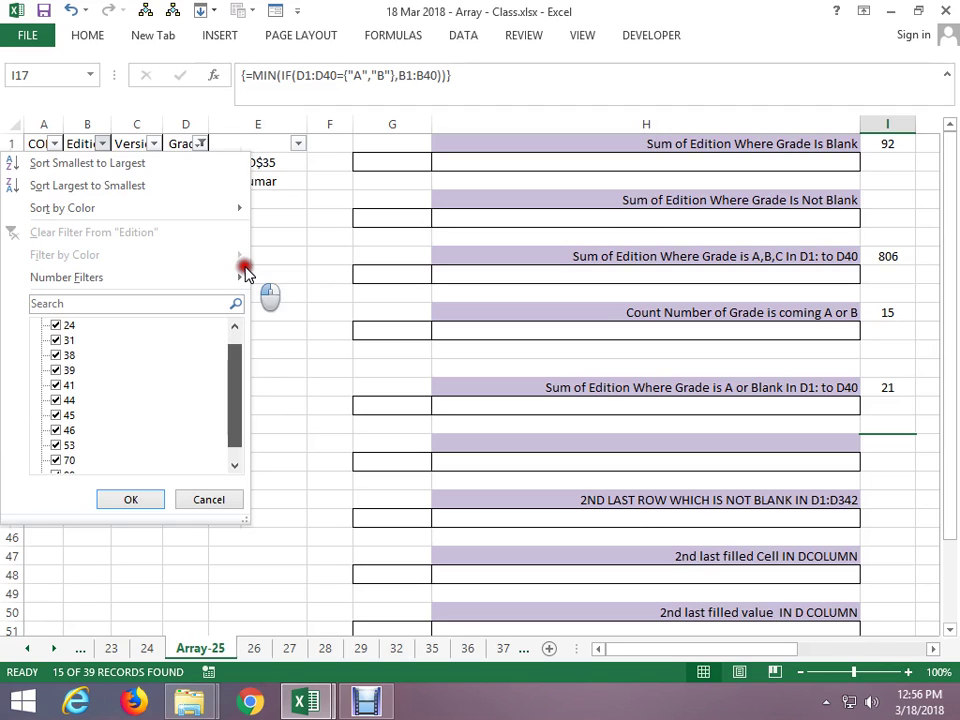
pyautogui.moveTo(245, 272)
pyautogui.mouseDown()
pyautogui.moveTo(239, 380)
pyautogui.moveTo(237, 288)
pyautogui.mouseUp()
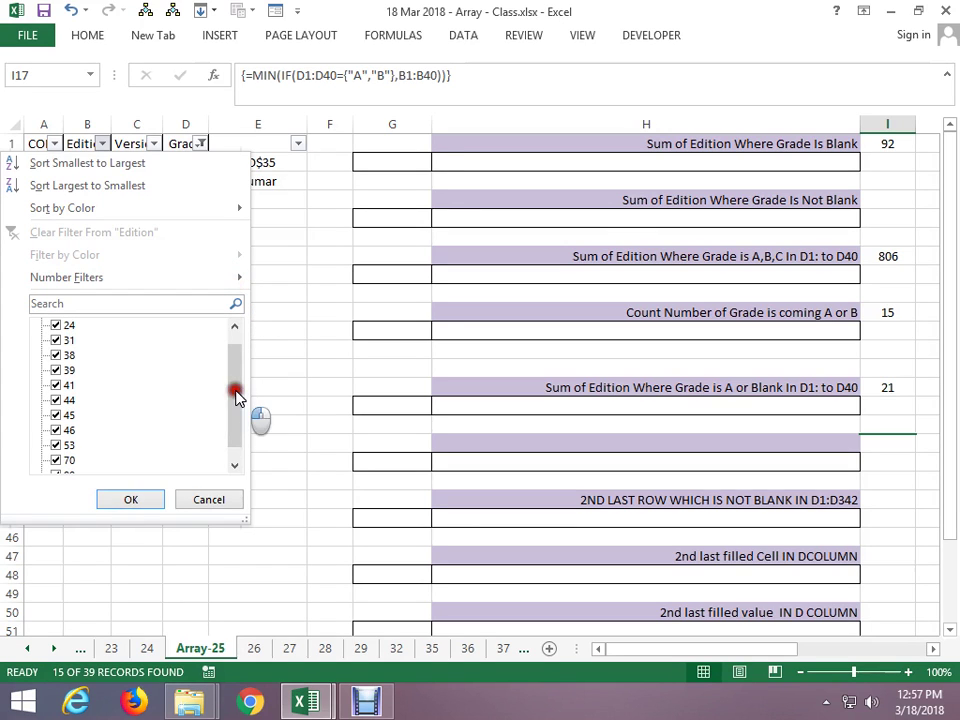
pyautogui.moveTo(237, 288); pyautogui.dragTo(238, 368)
pyautogui.click(193, 508)
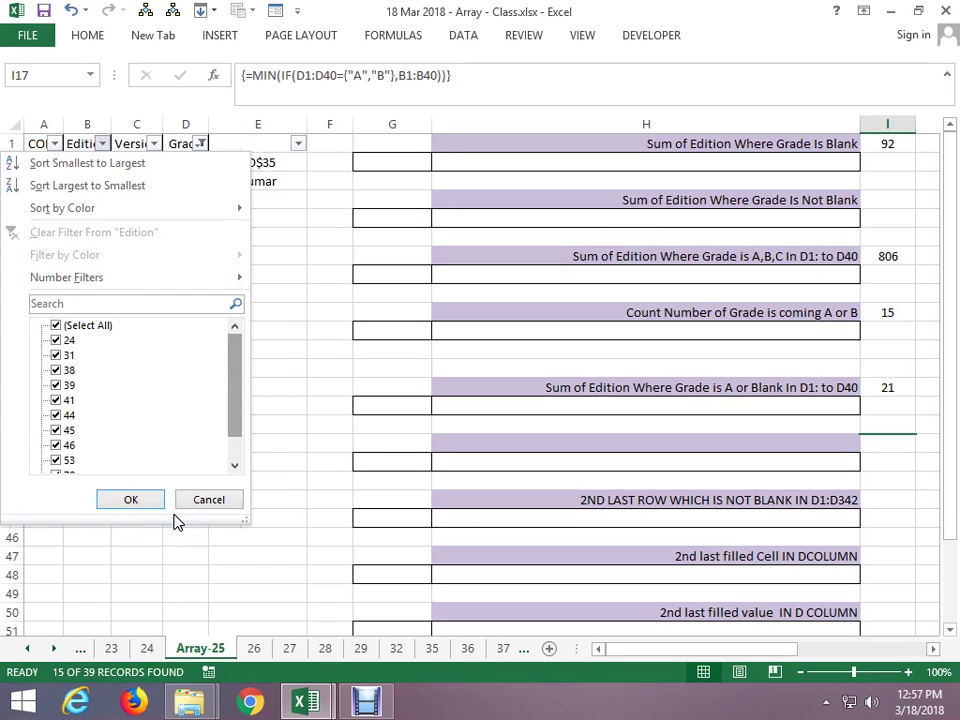
pyautogui.click(207, 505)
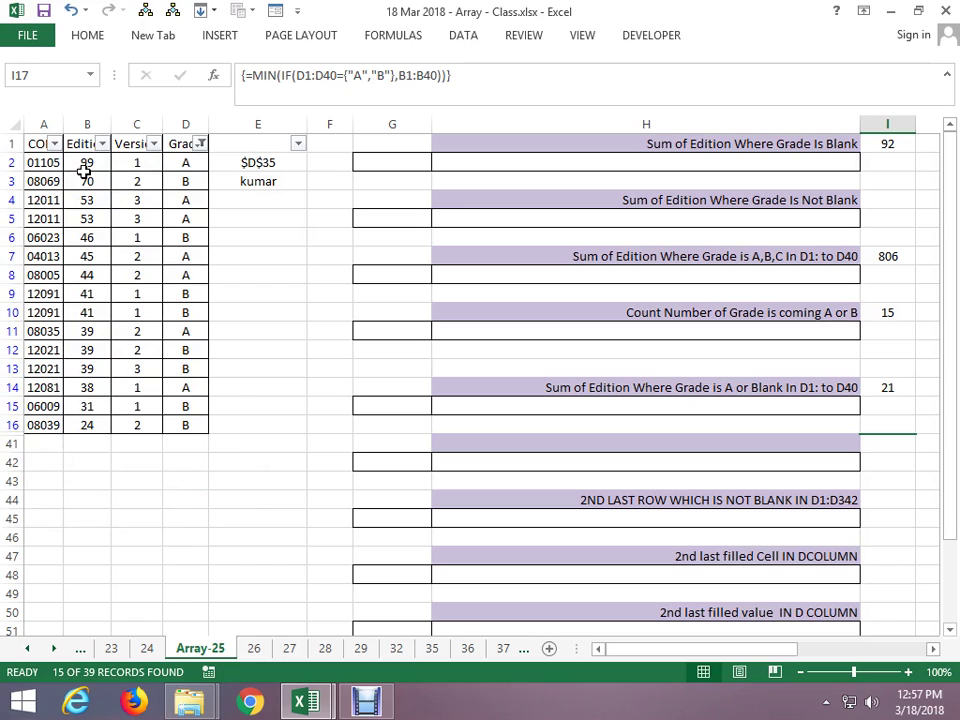
# Compare the last visible Edition values (24), then turn off the AutoFilter with Ctrl+Shift+L
pyautogui.click(88, 424)
pyautogui.press('Up')
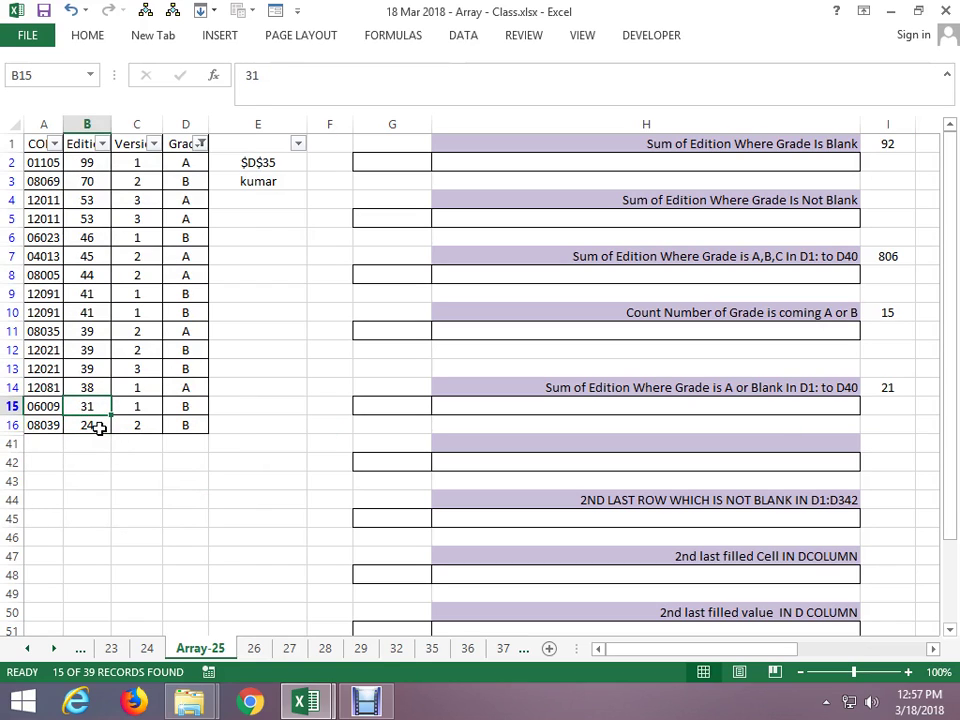
pyautogui.press('Down')
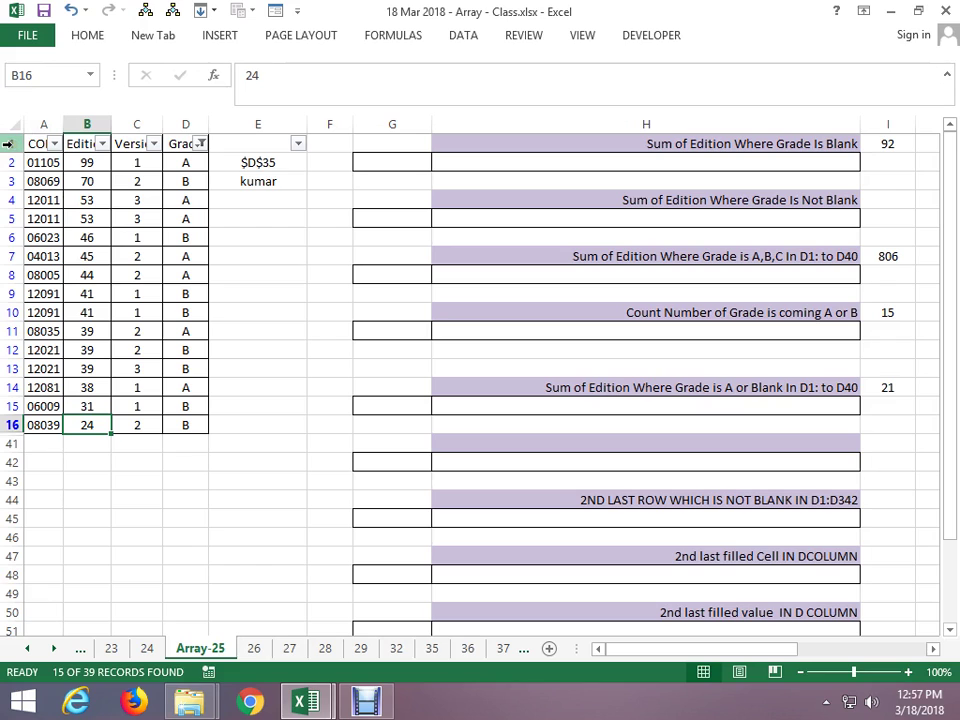
pyautogui.hotkey('ctrl', 'shift', 'l')
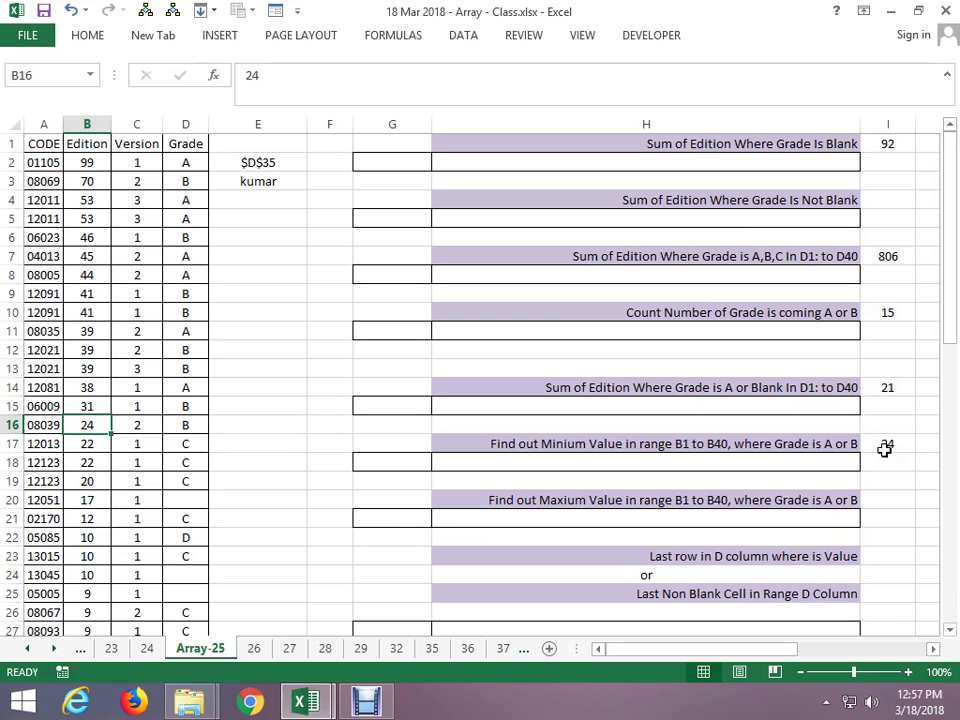
# Locate I20, the maximum-value answer cell, and copy the minimum formula from I17
pyautogui.click(885, 446)
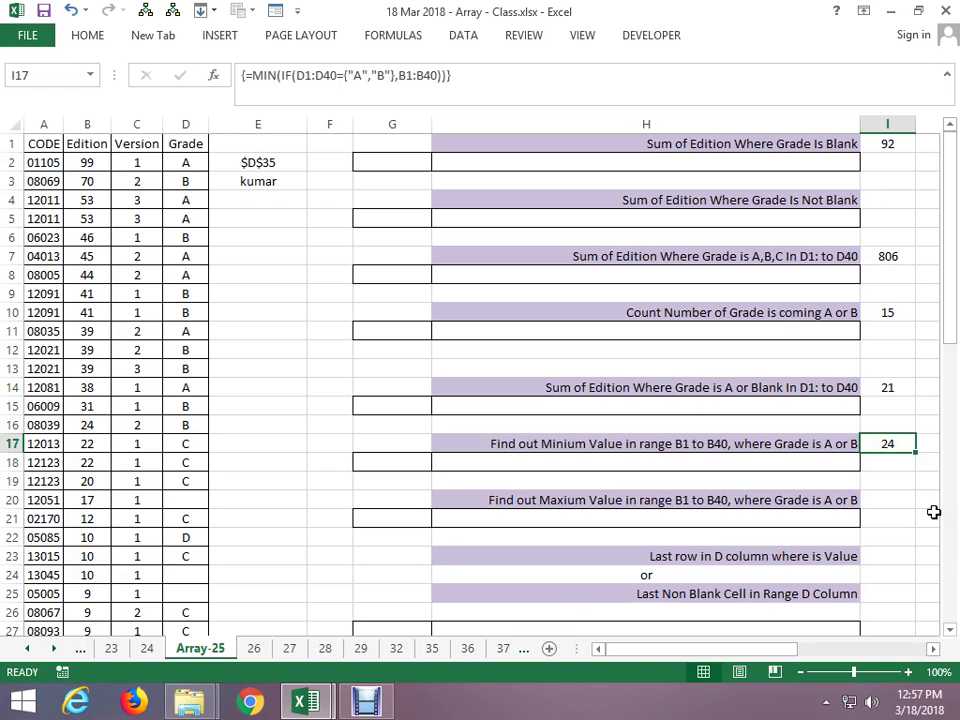
pyautogui.click(879, 479)
pyautogui.press('Right')
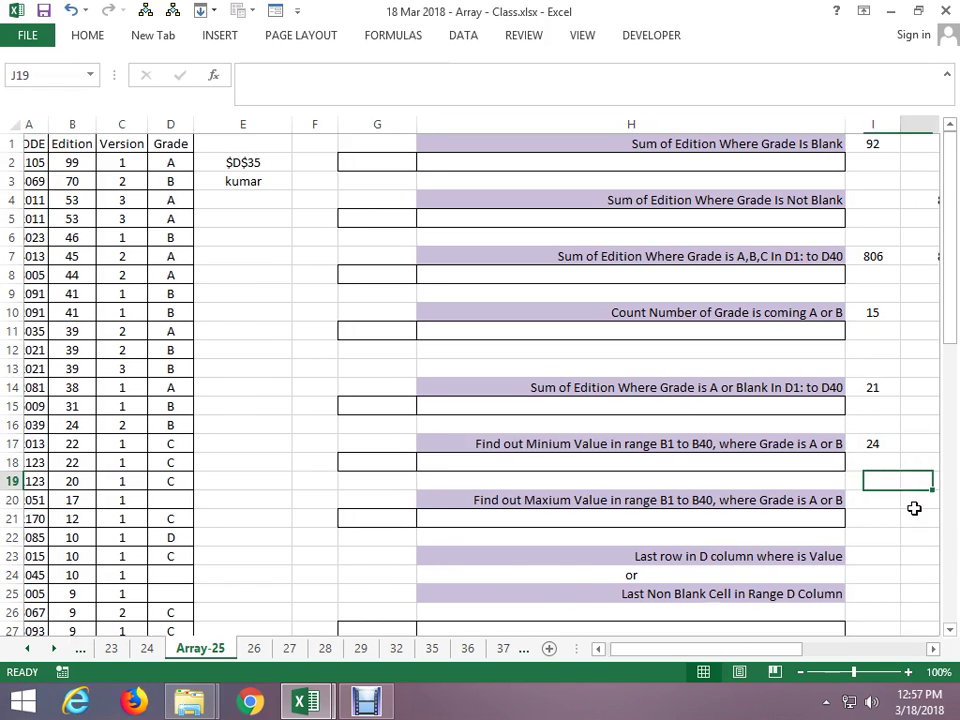
pyautogui.press('Right')
pyautogui.press('Right')
pyautogui.press('Left')
pyautogui.press('Left')
pyautogui.press('Left')
pyautogui.press('Left')
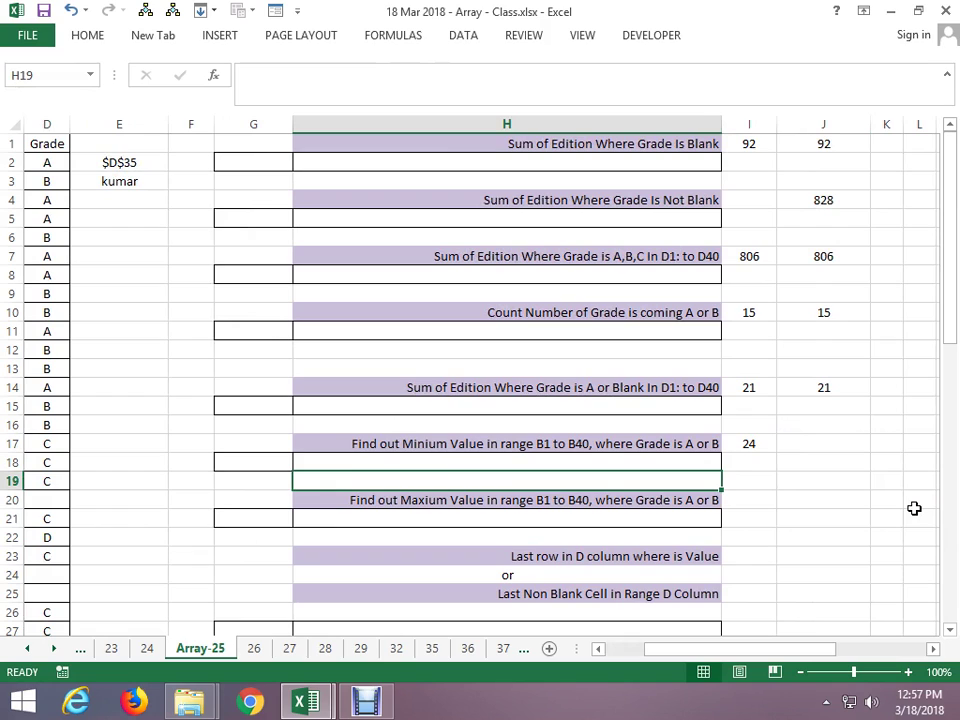
pyautogui.press('Right')
pyautogui.press('Down')
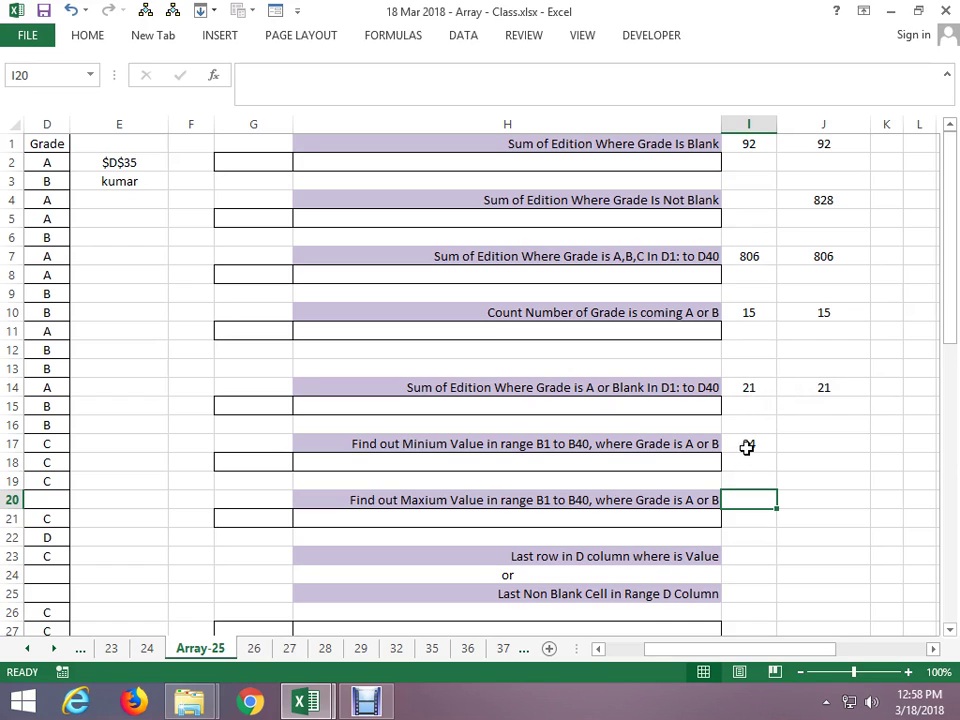
pyautogui.click(748, 447)
pyautogui.hotkey('ctrl', 'c')
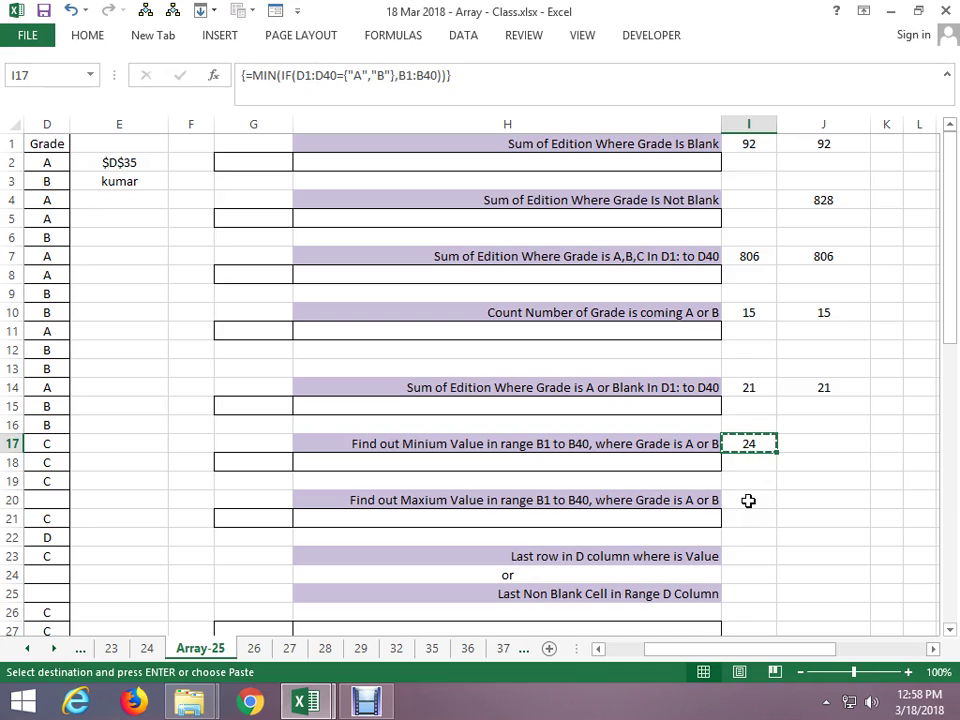
# Re-enter I17 as an array formula and paste the copied formula into I20, showing 0
pyautogui.press('Escape')
pyautogui.press('F2')
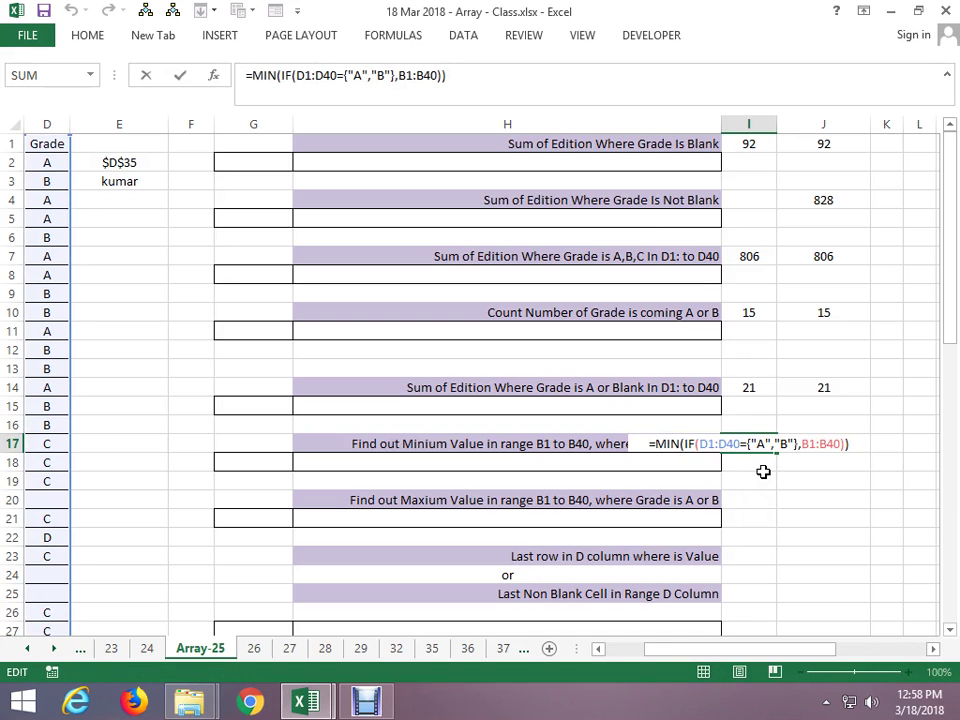
pyautogui.press('Left')
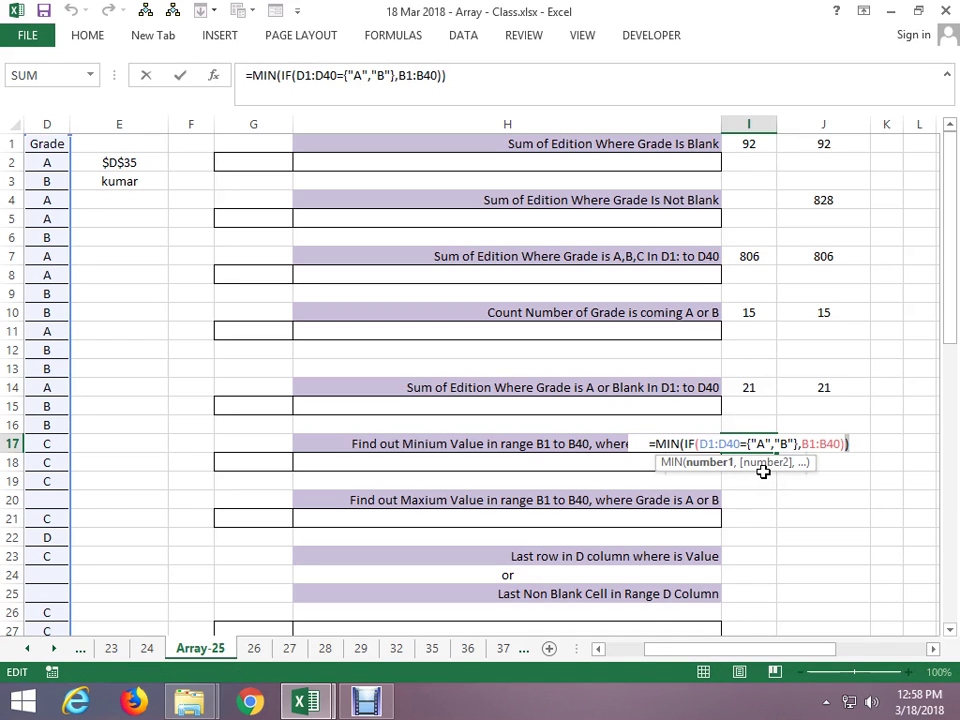
pyautogui.press('Left')
pyautogui.hotkey('shift', 'Left')
pyautogui.hotkey('shift', 'Left')
pyautogui.hotkey('shift', 'Left')
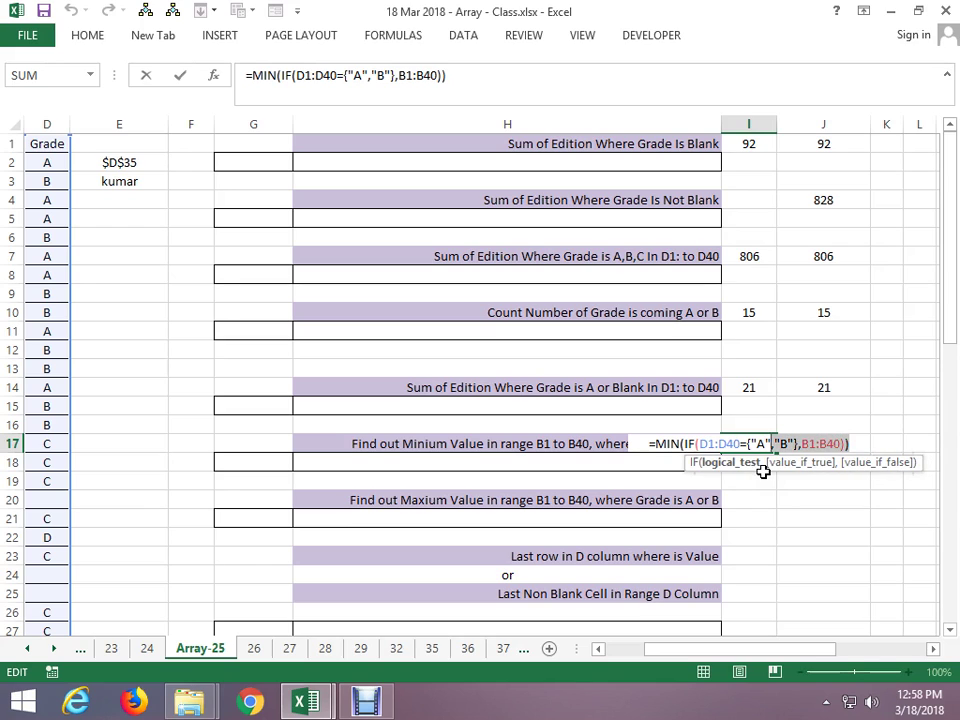
pyautogui.hotkey('shift', 'Left')
pyautogui.hotkey('shift', 'Left')
pyautogui.hotkey('shift', 'Left')
pyautogui.hotkey('shift', 'Left')
pyautogui.hotkey('shift', 'Left')
pyautogui.hotkey('shift', 'Left')
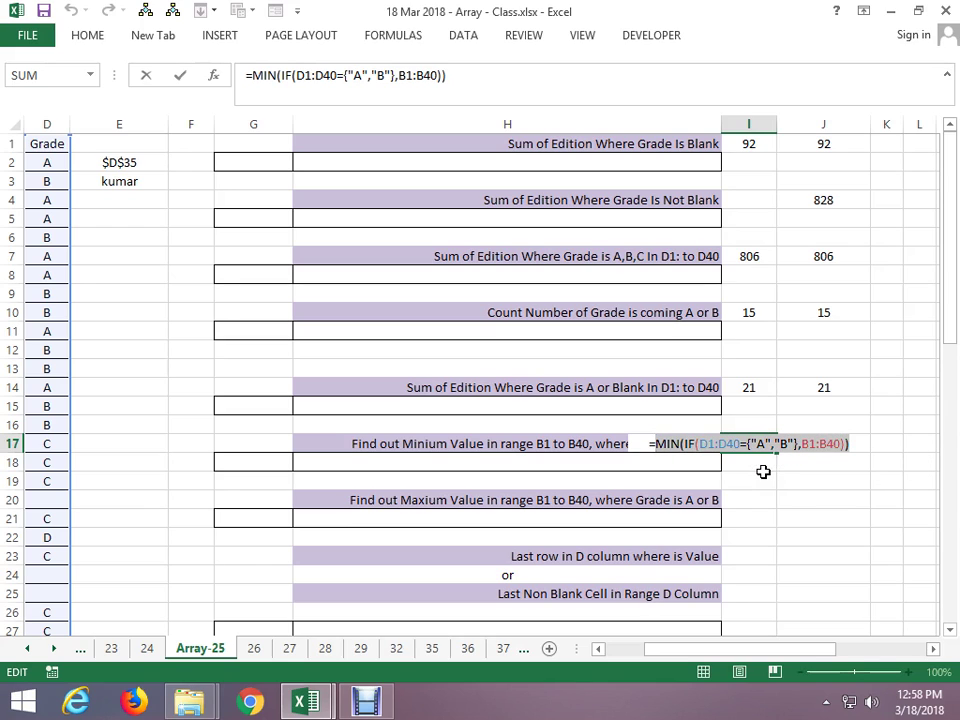
pyautogui.hotkey('shift', 'Left')
pyautogui.hotkey('shift', 'Right')
pyautogui.hotkey('shift', 'Left')
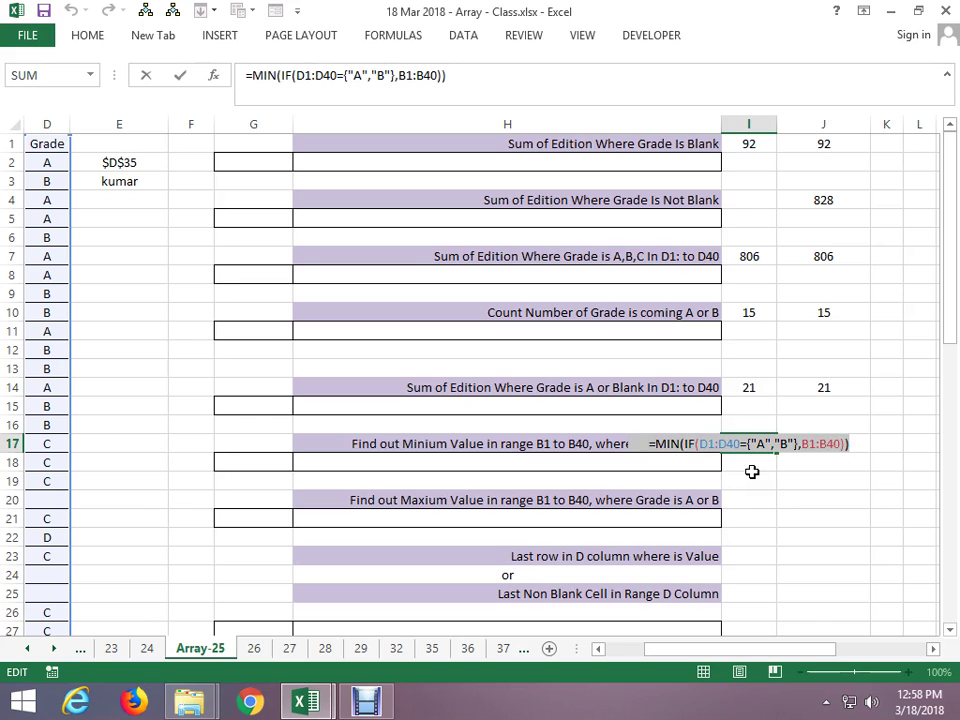
pyautogui.hotkey('ctrl', 'shift', 'Return')
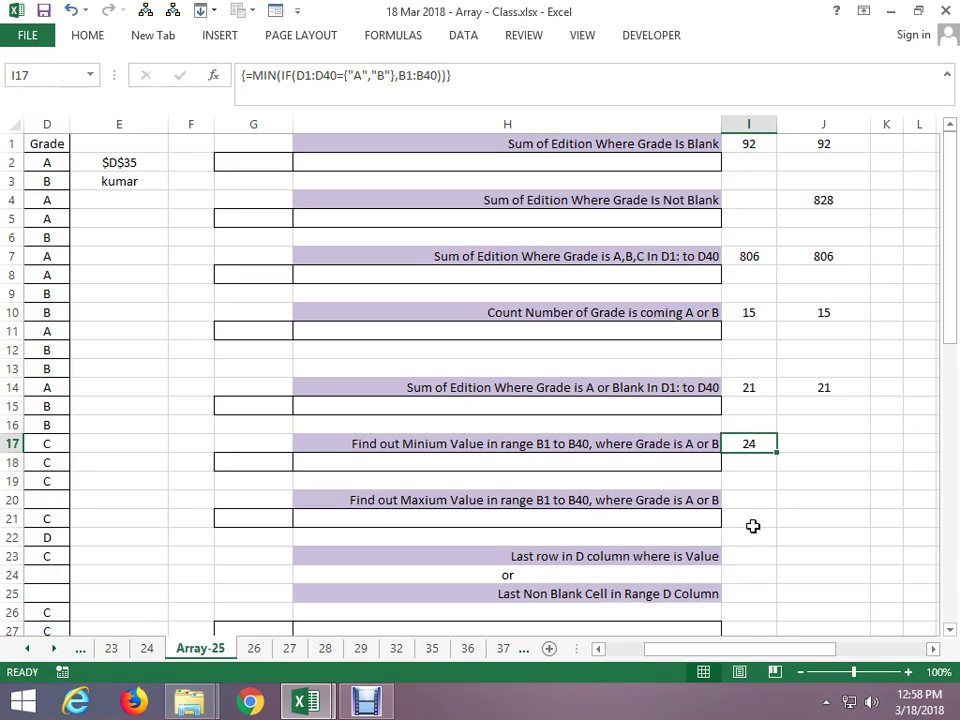
pyautogui.click(748, 503)
pyautogui.hotkey('ctrl', 'v')
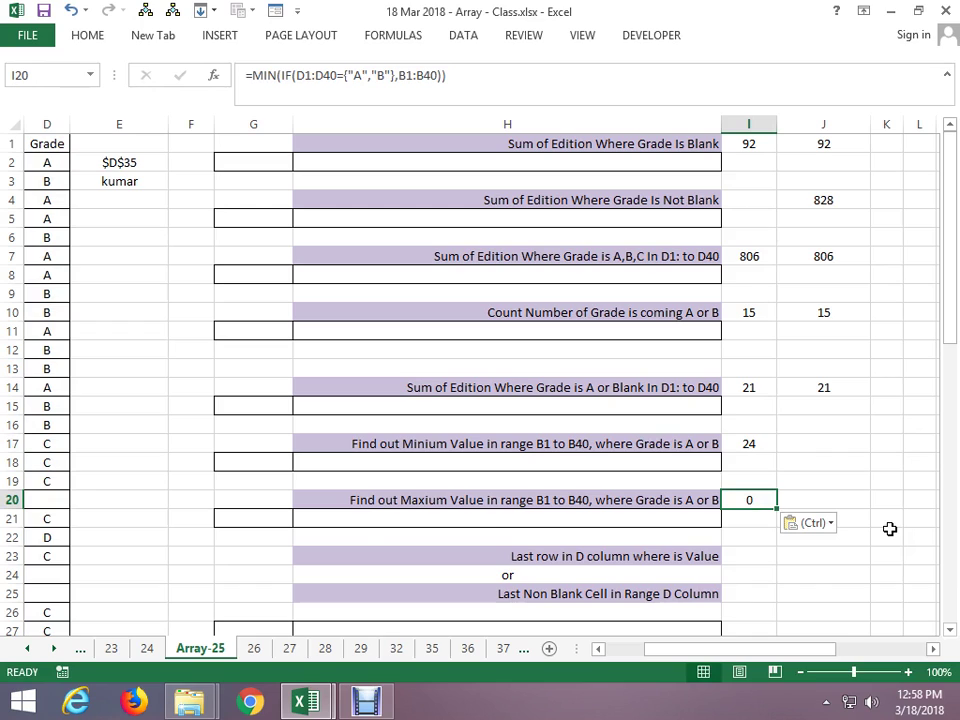
# Change MIN to MAX in I20's formula and array-enter it, returning 99
pyautogui.press('F2')
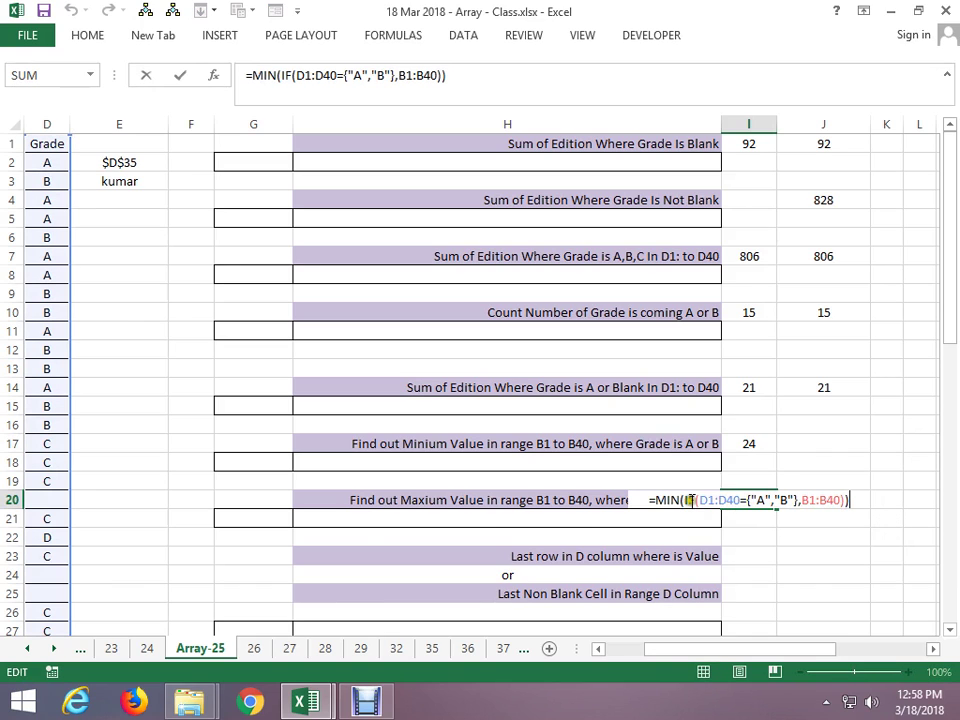
pyautogui.click(682, 499)
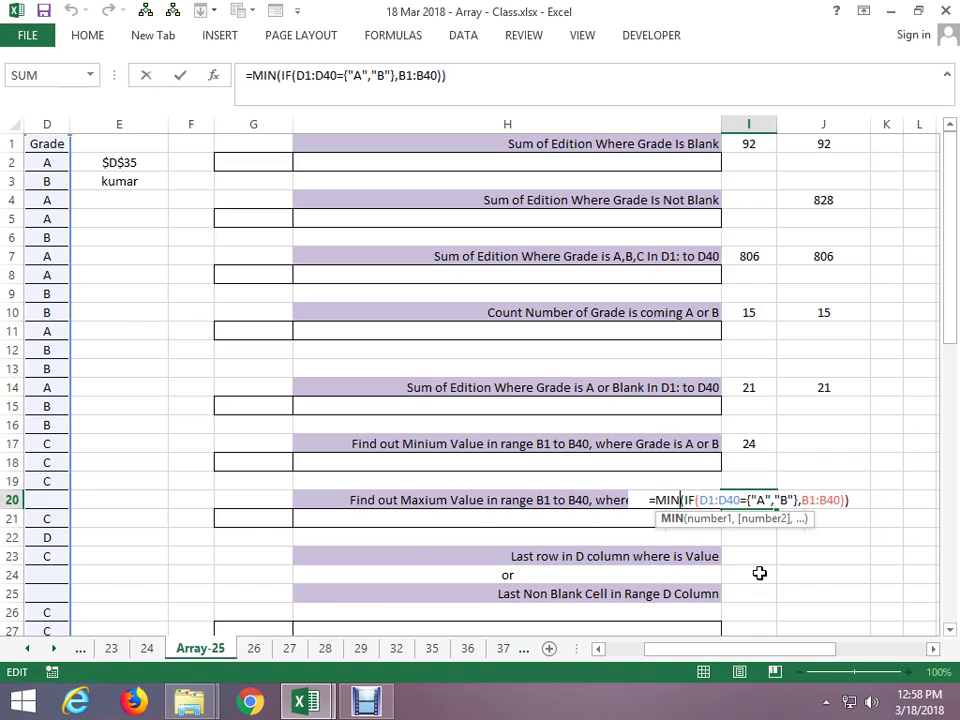
pyautogui.press('BackSpace')
pyautogui.press('BackSpace')
pyautogui.press('BackSpace')
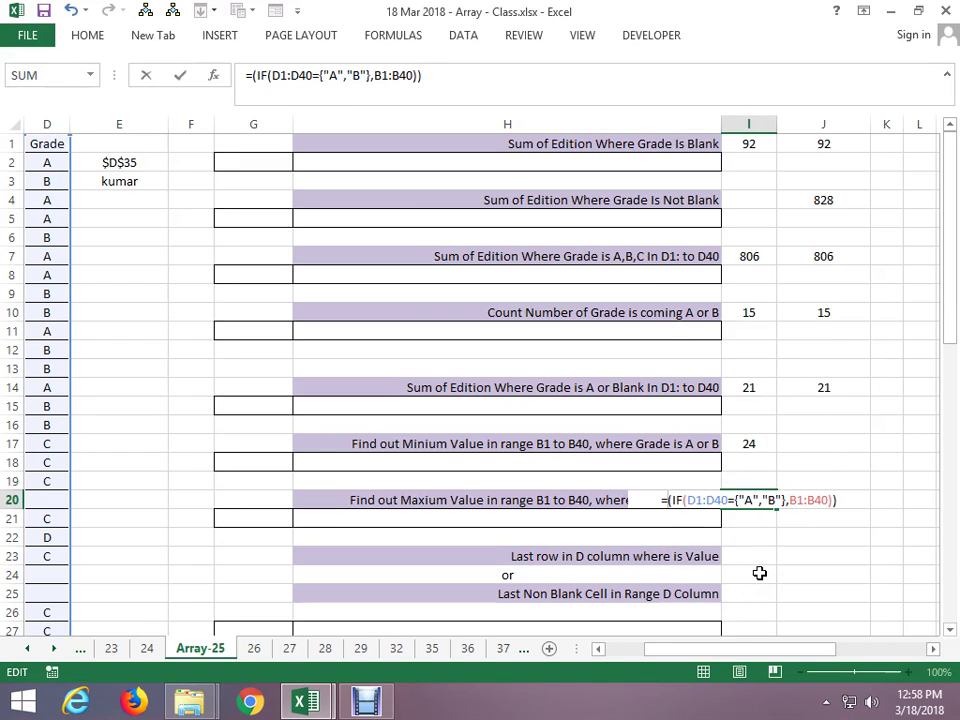
pyautogui.write('max')
pyautogui.press('Return')
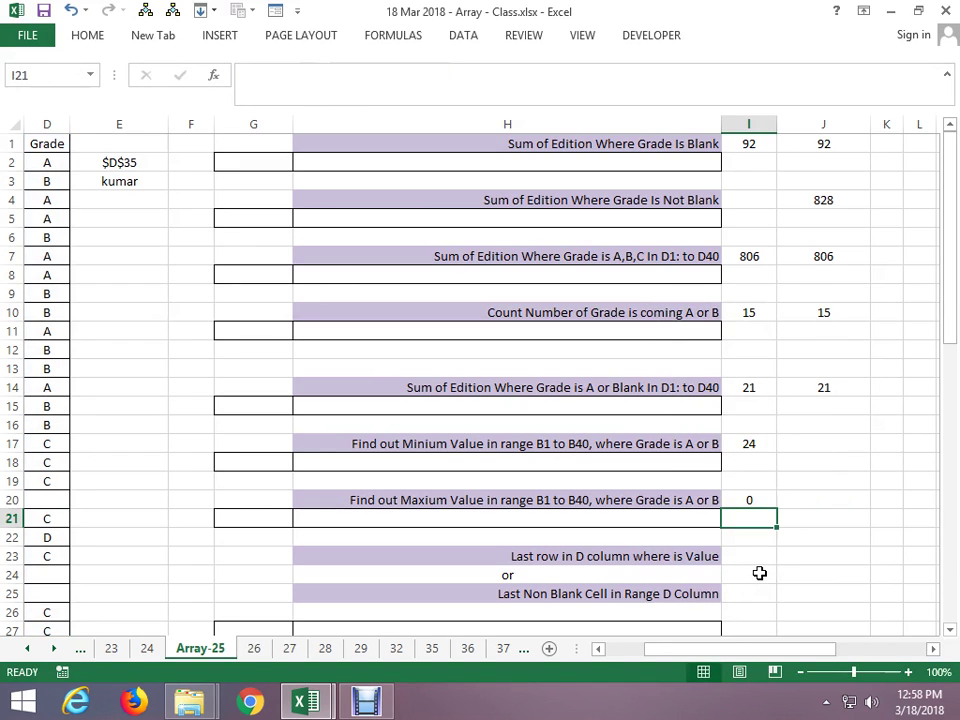
pyautogui.press('Up')
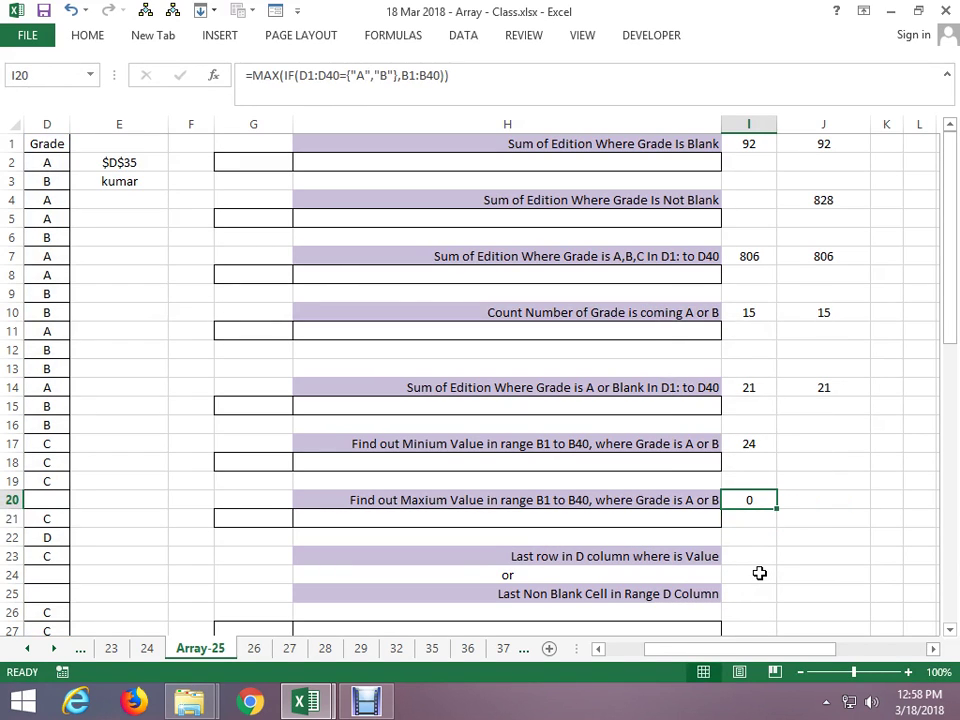
pyautogui.press('F2')
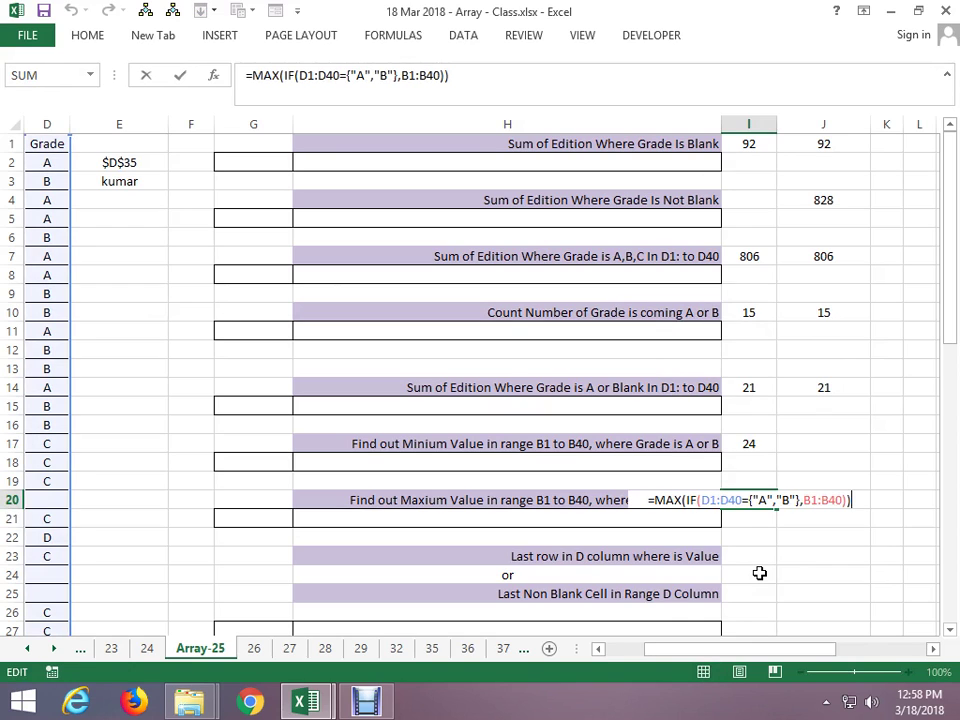
pyautogui.hotkey('ctrl', 'shift', 'Return')
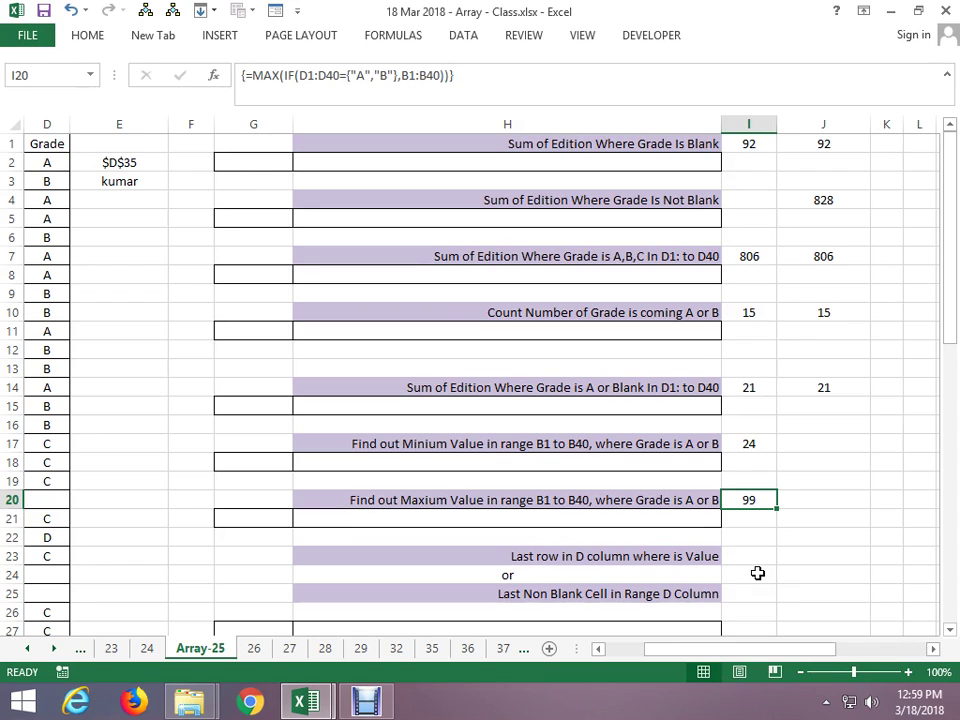
pyautogui.click(754, 557)
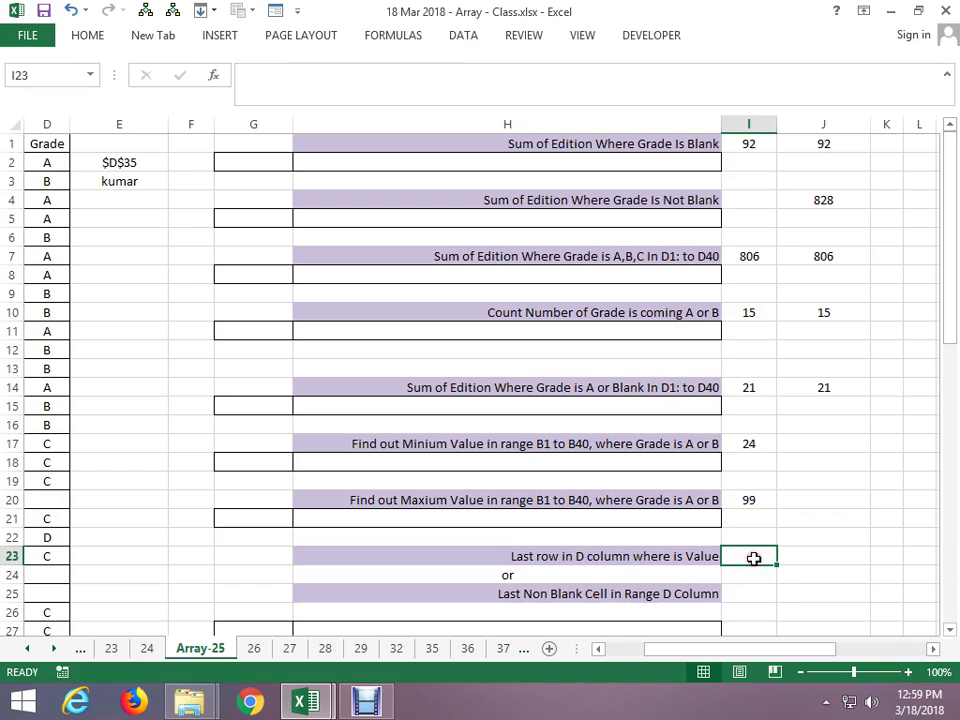
pyautogui.press('Down')
pyautogui.press('Down')
pyautogui.press('Down')
pyautogui.press('Down')
pyautogui.press('Down')
pyautogui.press('Down')
pyautogui.press('Down')
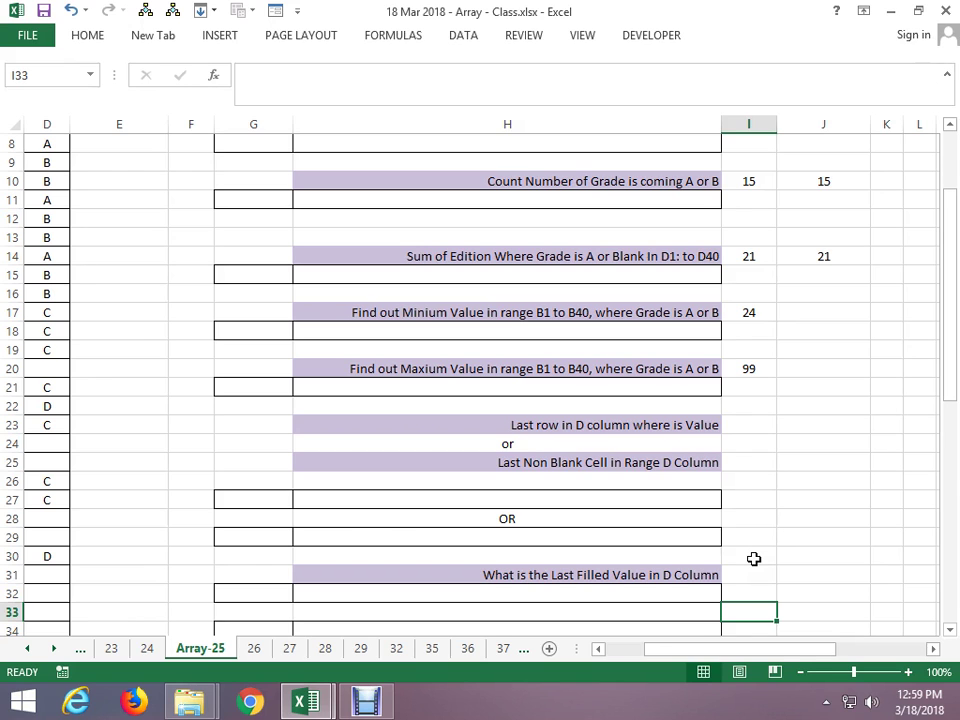
pyautogui.click(62, 151)
pyautogui.press('Up')
pyautogui.press('Up')
pyautogui.press('Up')
pyautogui.press('Up')
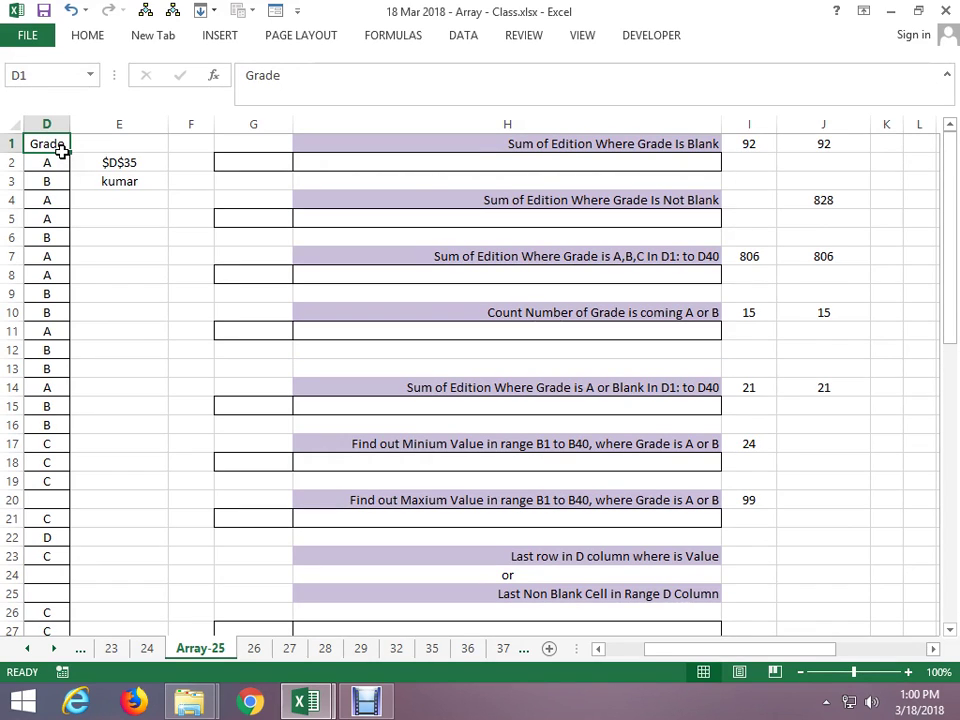
pyautogui.press('Down')
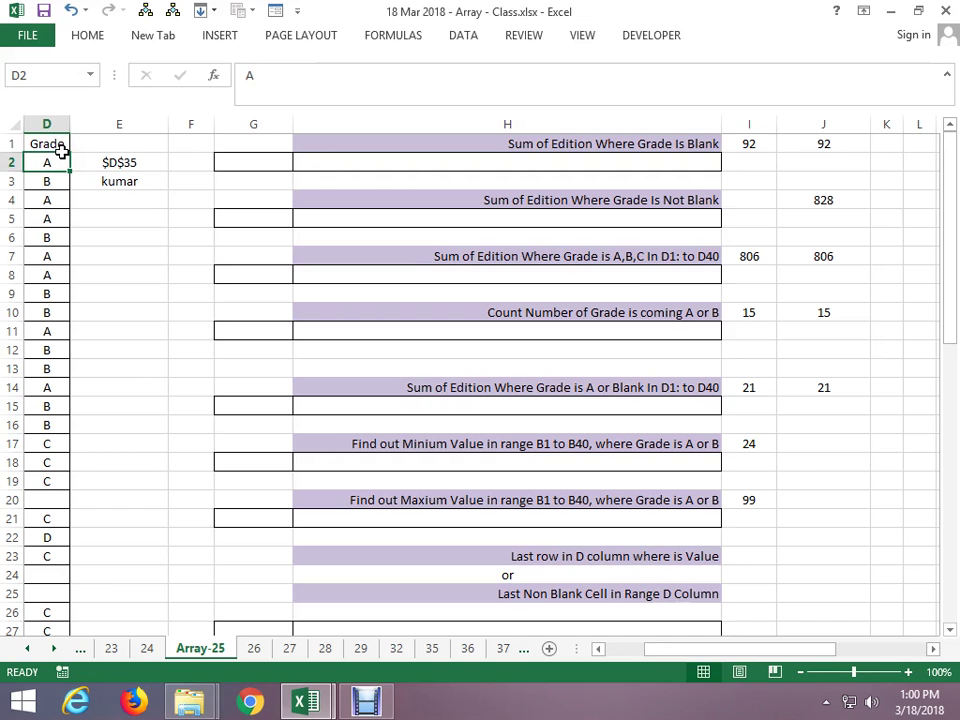
pyautogui.press('Down')
pyautogui.press('Down')
pyautogui.press('Down')
pyautogui.press('Down')
pyautogui.press('Down')
pyautogui.press('Down')
pyautogui.press('Down')
pyautogui.press('Down')
pyautogui.press('Down')
pyautogui.press('Down')
pyautogui.press('Down')
pyautogui.press('Down')
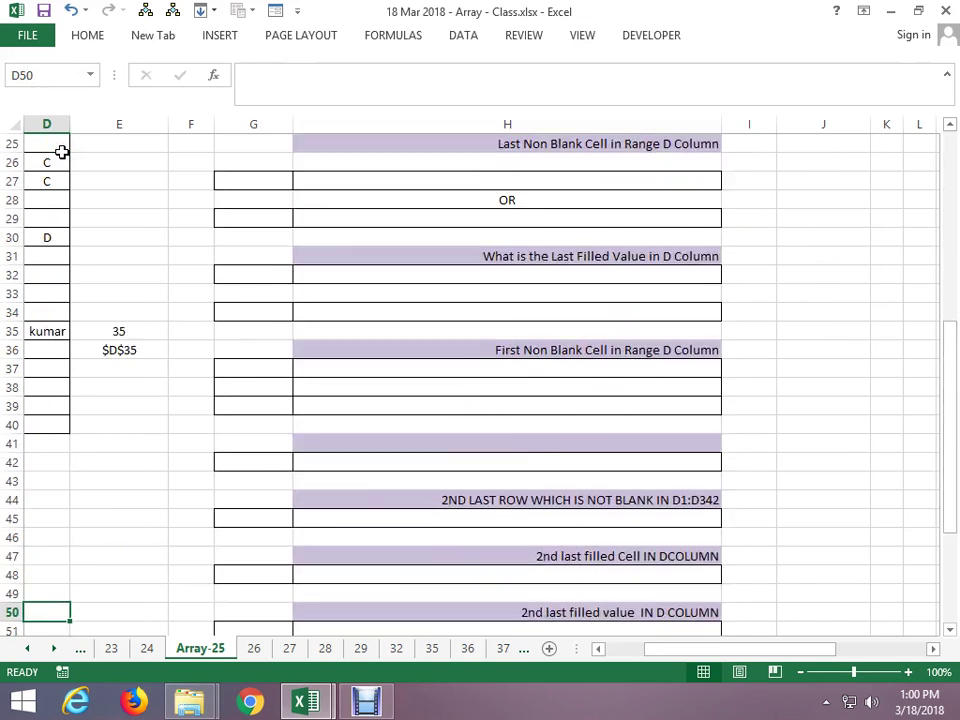
pyautogui.press('Down')
pyautogui.press('Down')
pyautogui.press('Up')
pyautogui.press('Up')
pyautogui.press('Up')
pyautogui.press('Up')
pyautogui.press('Up')
pyautogui.press('Up')
pyautogui.press('Down')
pyautogui.press('Down')
pyautogui.press('Down')
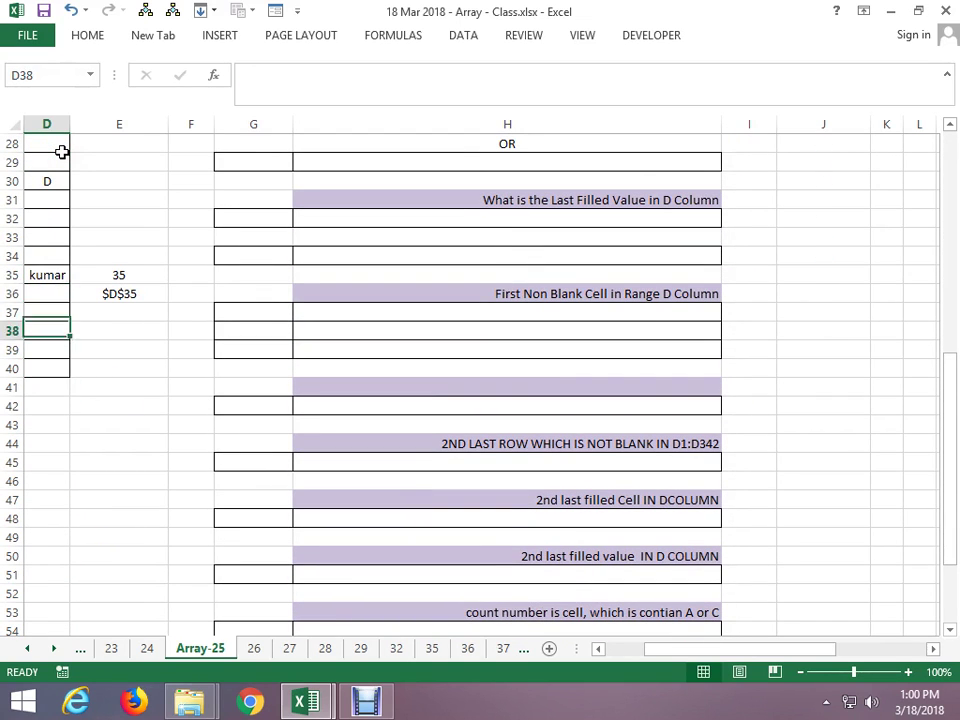
pyautogui.press('Down')
pyautogui.press('Down')
pyautogui.press('Up')
pyautogui.press('Up')
pyautogui.press('Up')
pyautogui.press('Up')
pyautogui.press('Up')
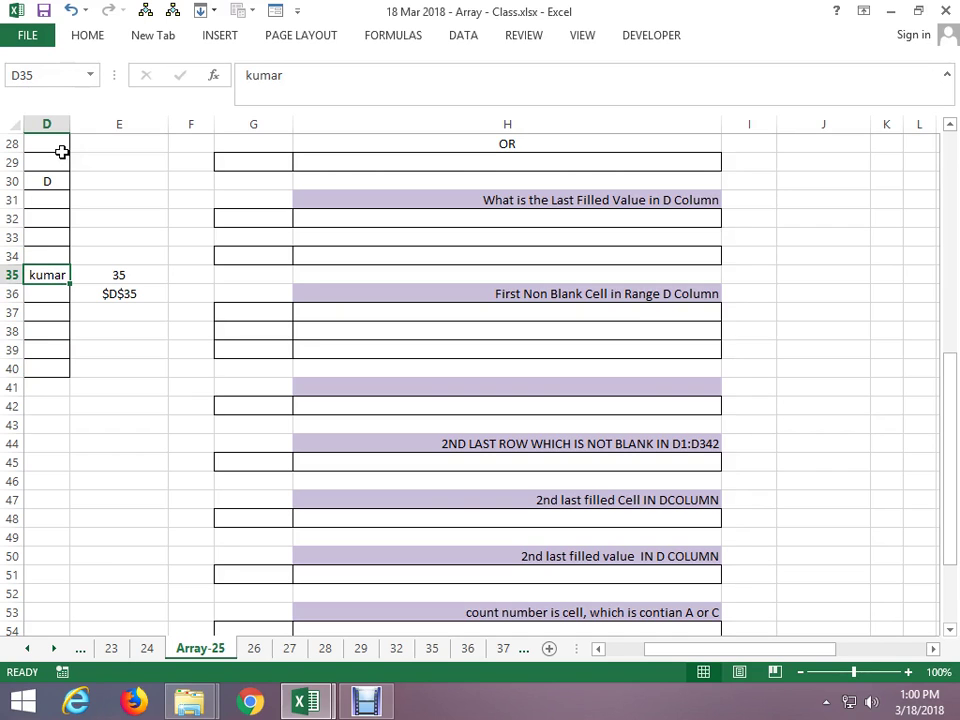
pyautogui.press('Up')
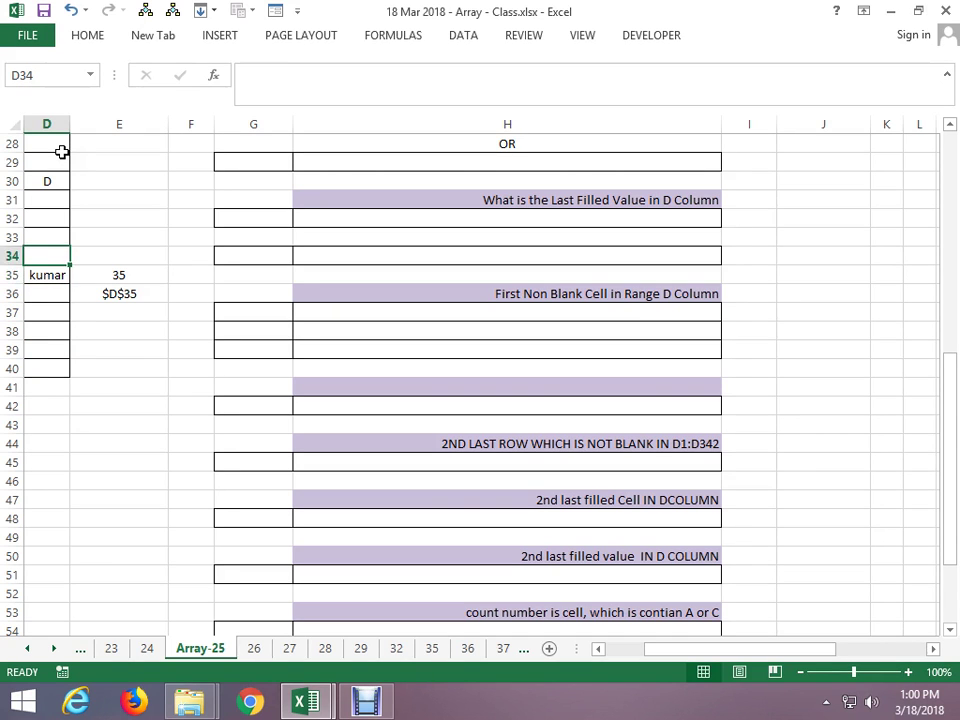
pyautogui.press('Up')
pyautogui.press('Up')
pyautogui.press('Up')
pyautogui.press('Up')
pyautogui.press('Up')
pyautogui.press('Up')
pyautogui.press('Up')
pyautogui.press('Up')
pyautogui.press('Up')
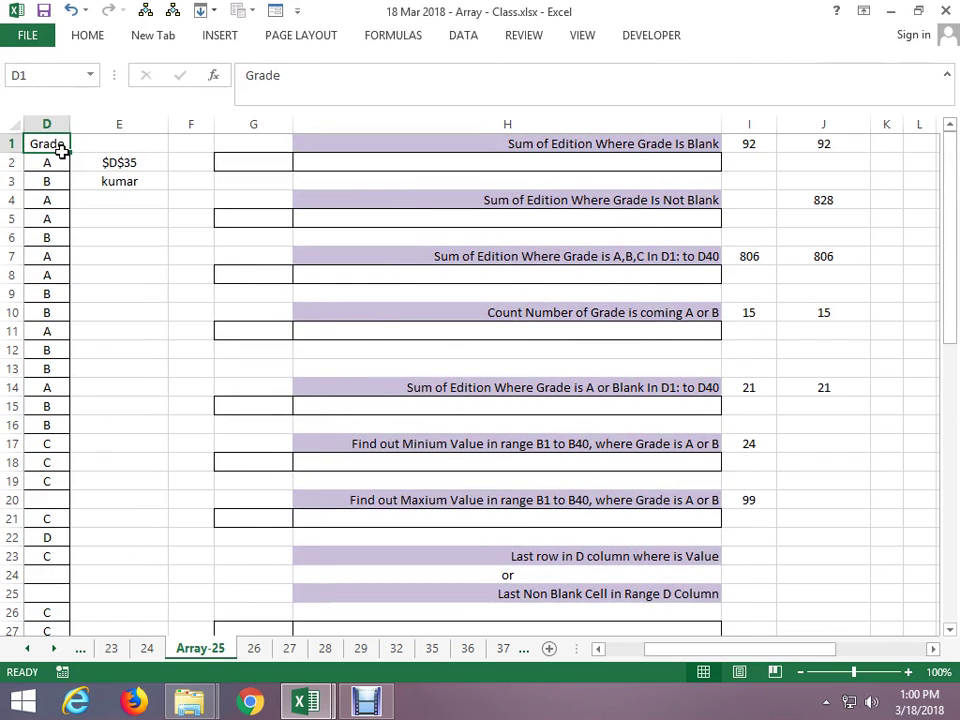
pyautogui.press('Down')
pyautogui.press('Down')
pyautogui.press('Down')
pyautogui.press('Down')
pyautogui.press('Down')
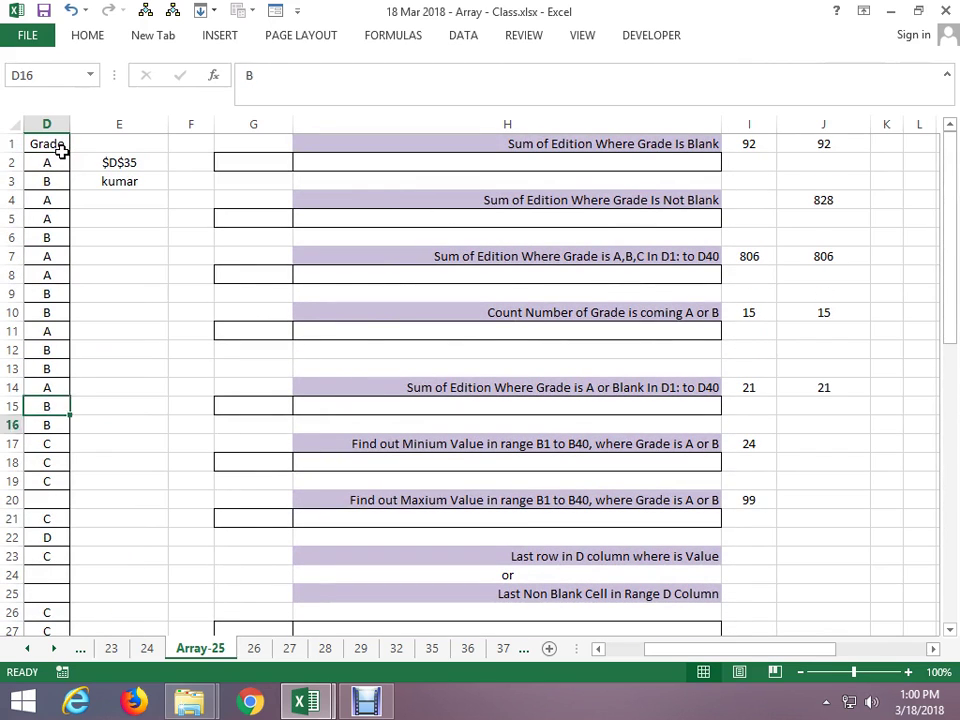
pyautogui.press('Down')
pyautogui.press('Down')
pyautogui.press('Down')
pyautogui.press('Down')
pyautogui.press('Down')
pyautogui.press('Down')
pyautogui.press('Down')
pyautogui.press('Down')
pyautogui.press('Down')
pyautogui.press('Up')
pyautogui.press('Up')
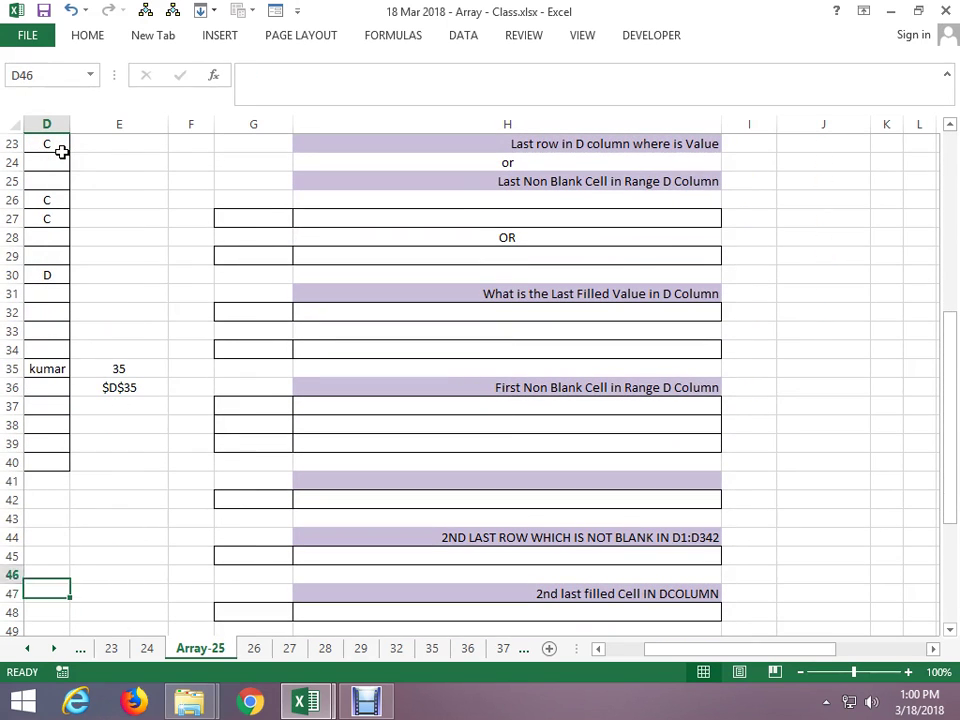
pyautogui.press('Up')
pyautogui.press('Up')
pyautogui.press('Up')
pyautogui.press('Up')
pyautogui.press('Up')
pyautogui.press('Up')
pyautogui.press('Up')
pyautogui.press('Up')
pyautogui.press('Up')
pyautogui.press('Up')
pyautogui.press('Up')
pyautogui.press('Up')
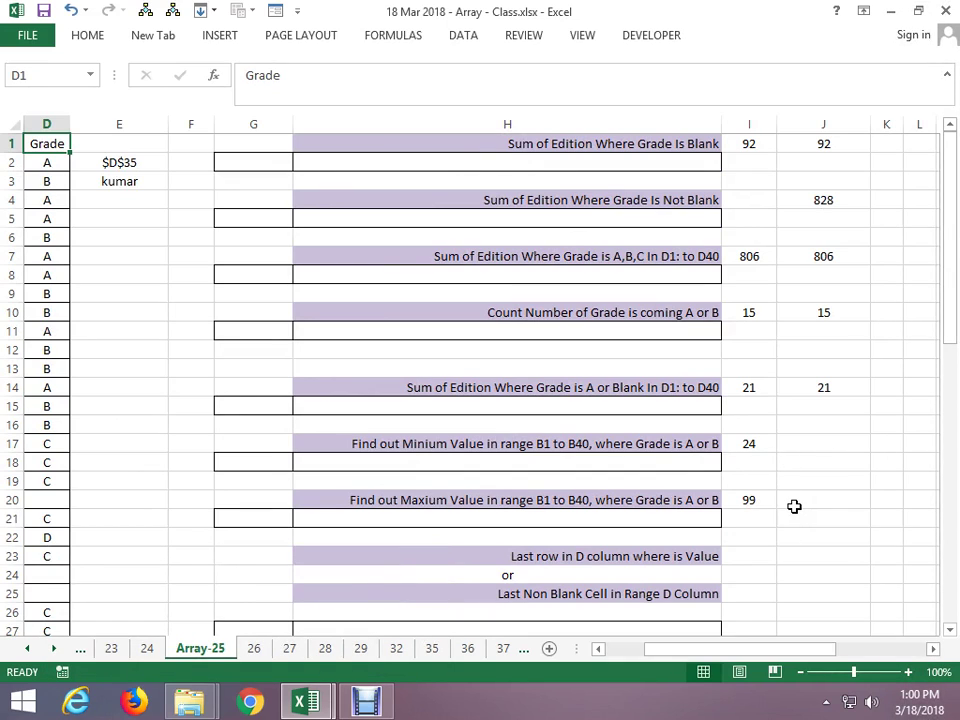
# Enter =IF(D1:D40<>"",ROW(D1:D40)) in I23, fixing typos along the way; it shows 1
pyautogui.click(737, 562)
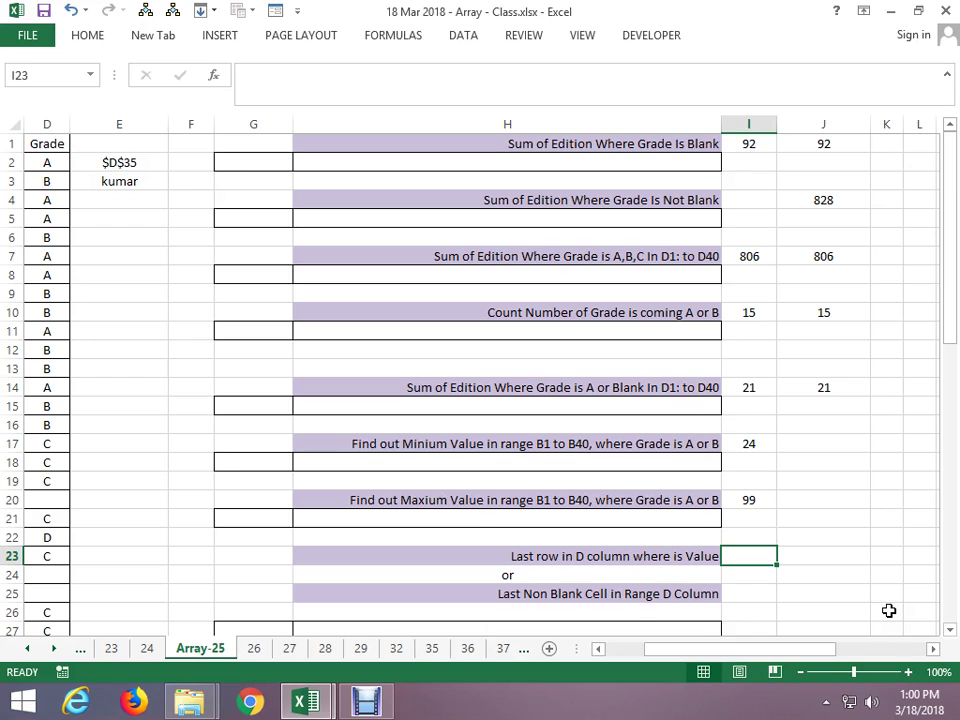
pyautogui.write('=')
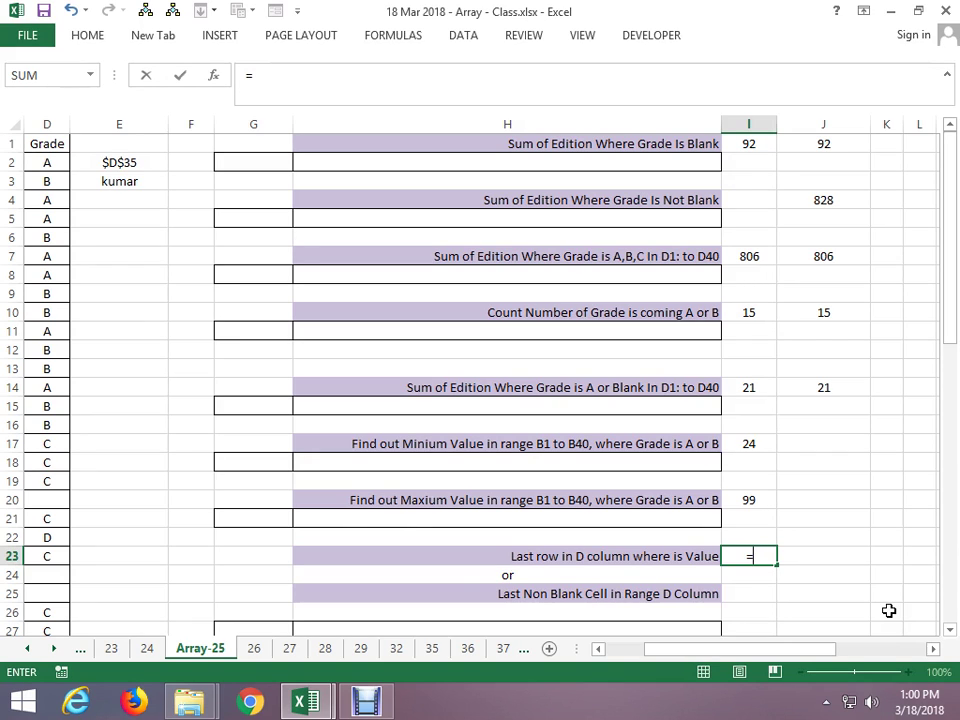
pyautogui.write('if(')
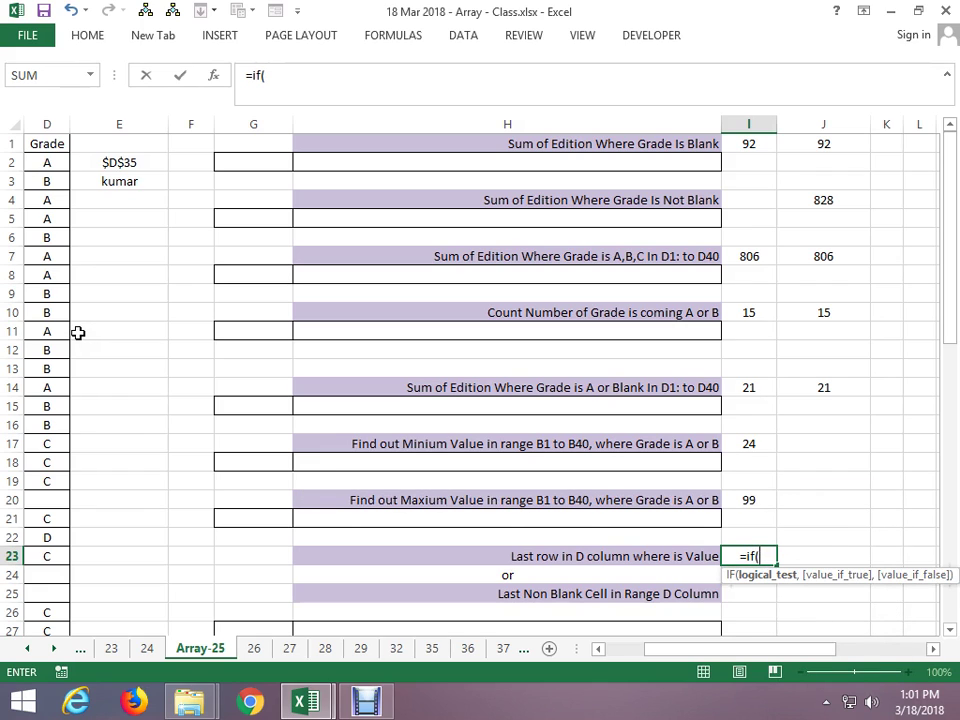
pyautogui.write('d1')
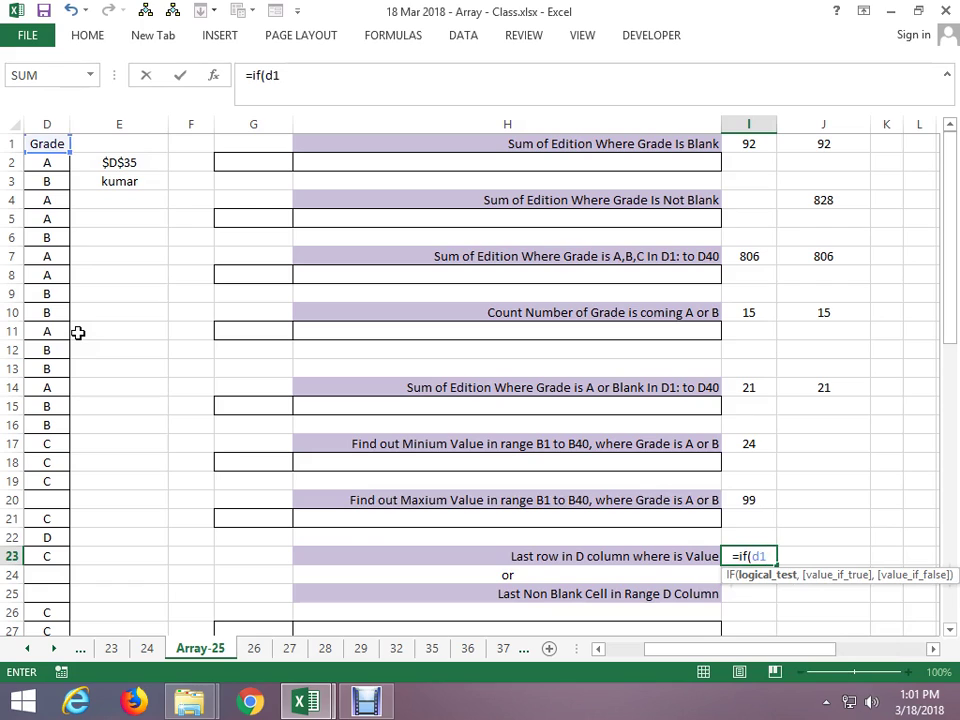
pyautogui.write(':d')
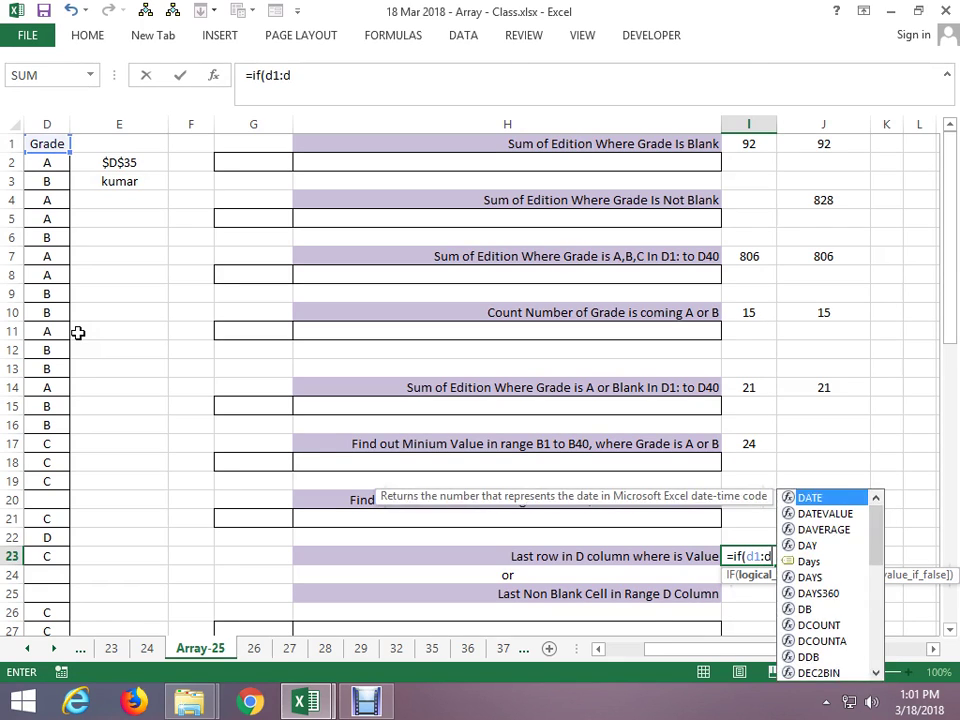
pyautogui.write('4')
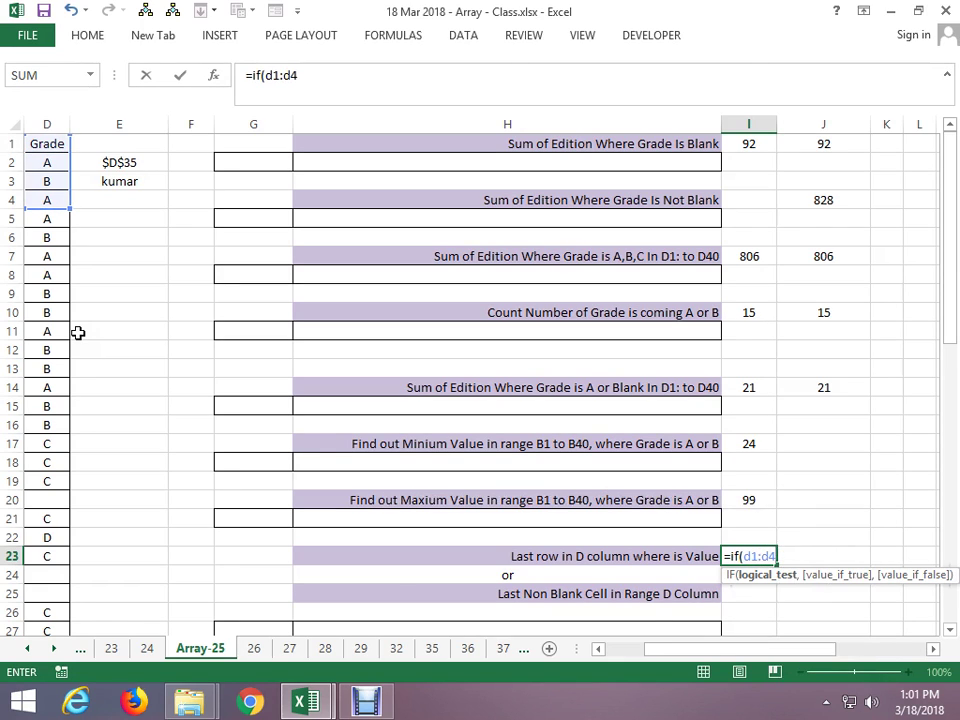
pyautogui.write('=')
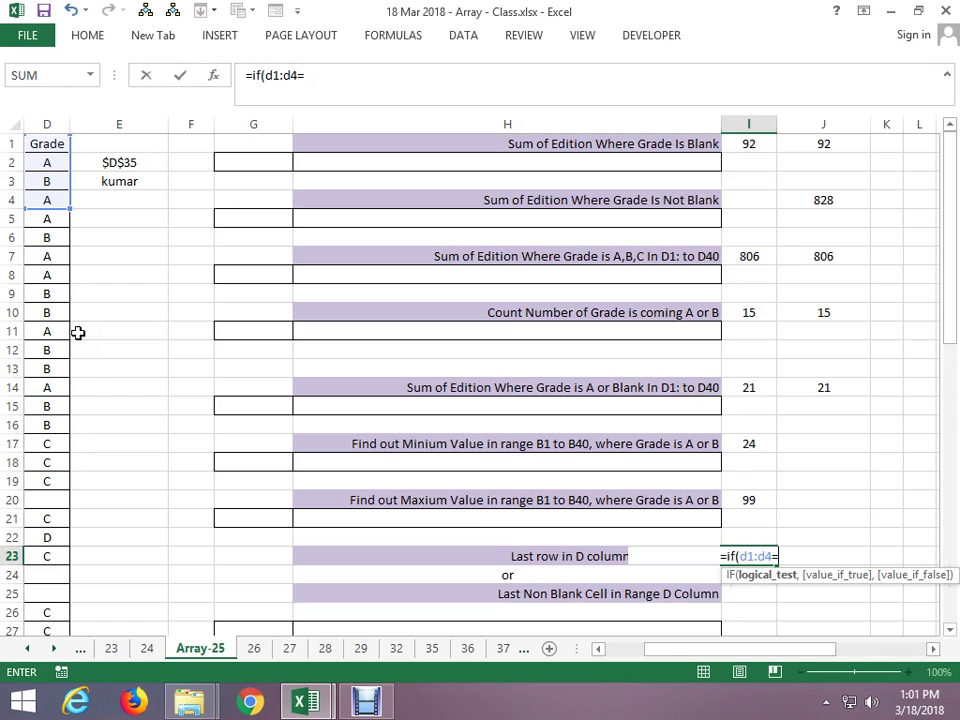
pyautogui.press('BackSpace')
pyautogui.write('0')
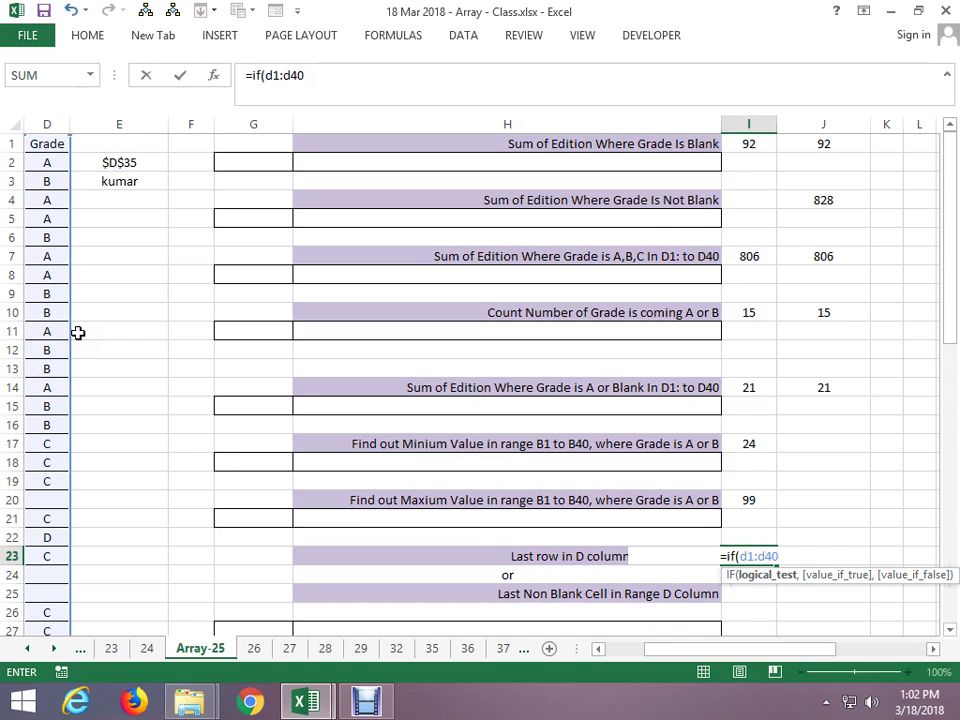
pyautogui.write('<')
pyautogui.write('>')
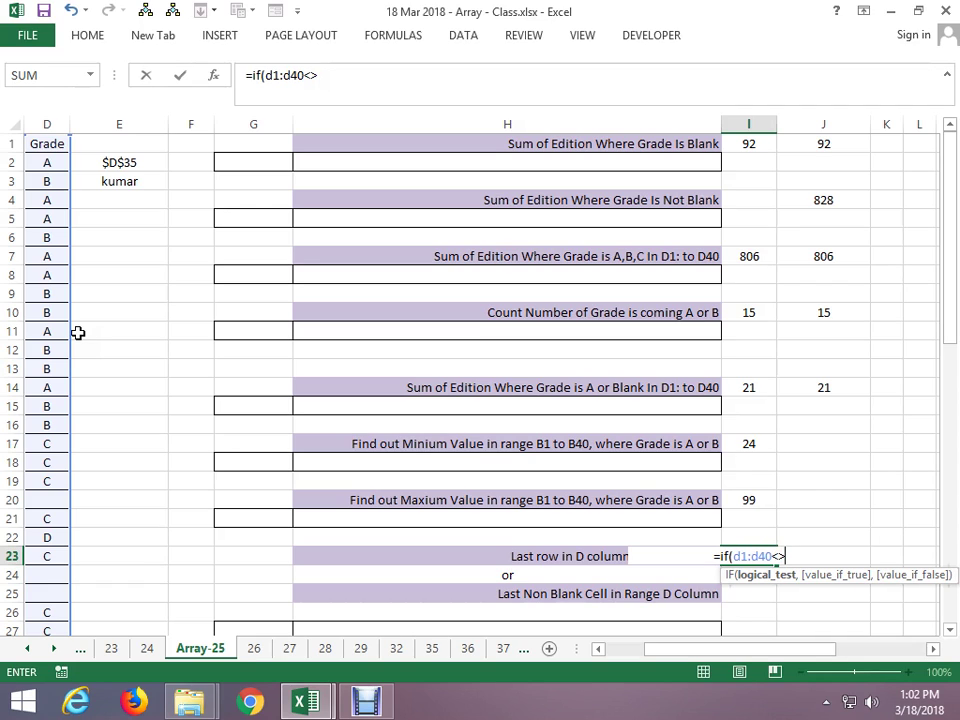
pyautogui.write('""')
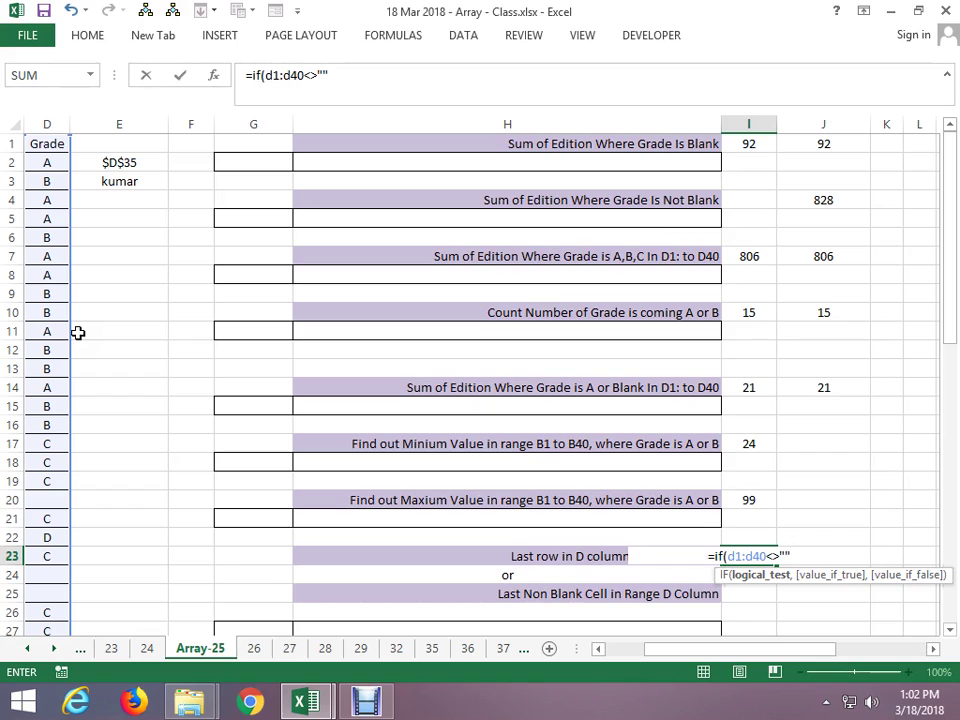
pyautogui.write(',')
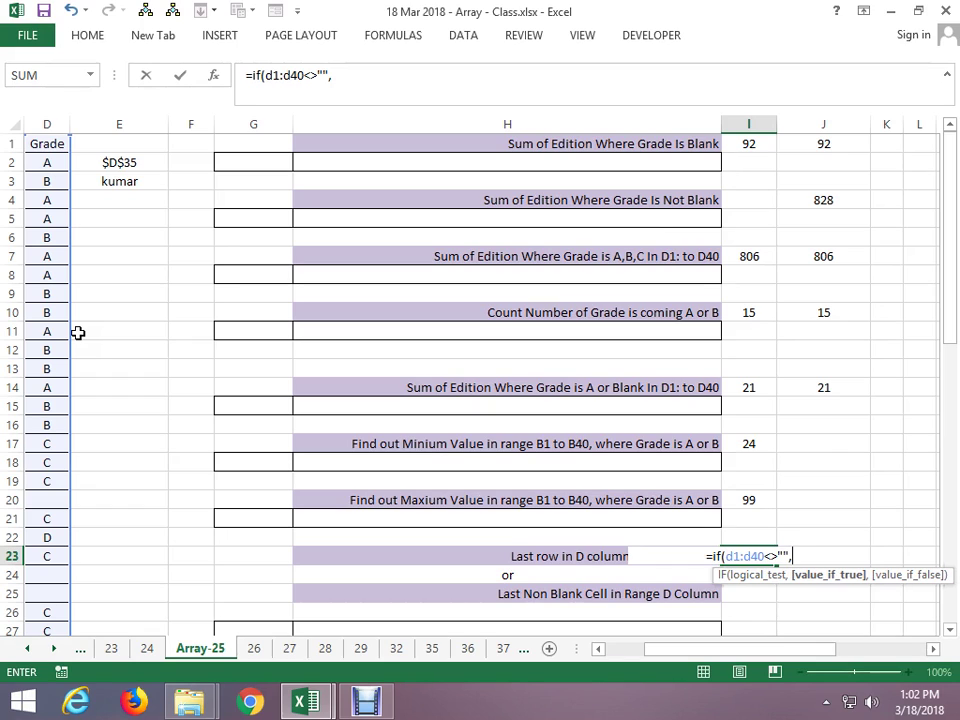
pyautogui.write('1')
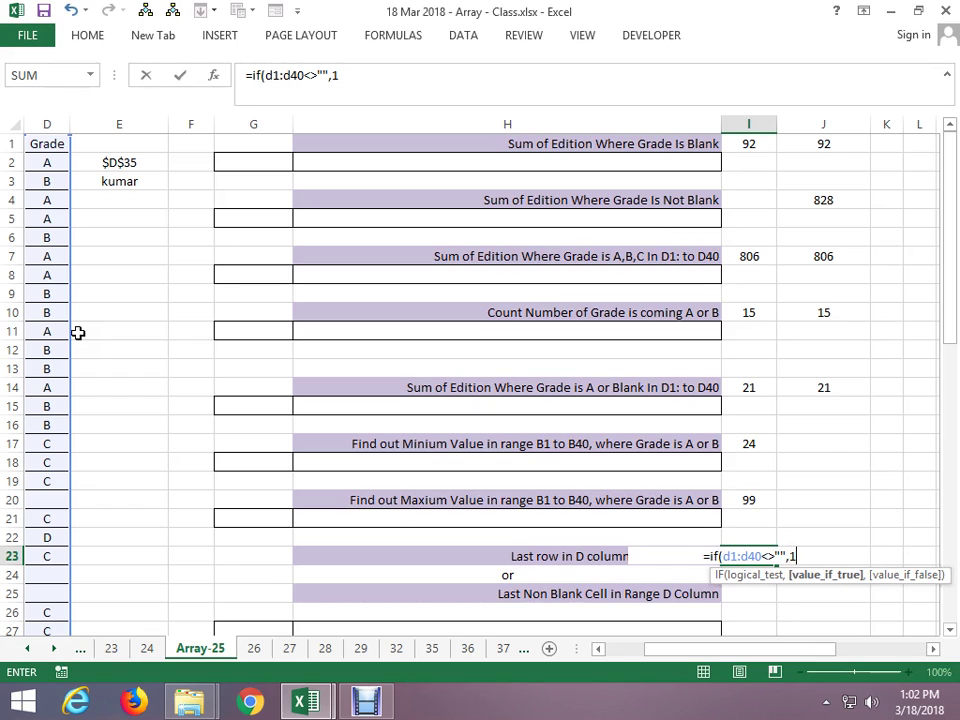
pyautogui.press('BackSpace')
pyautogui.write('ro')
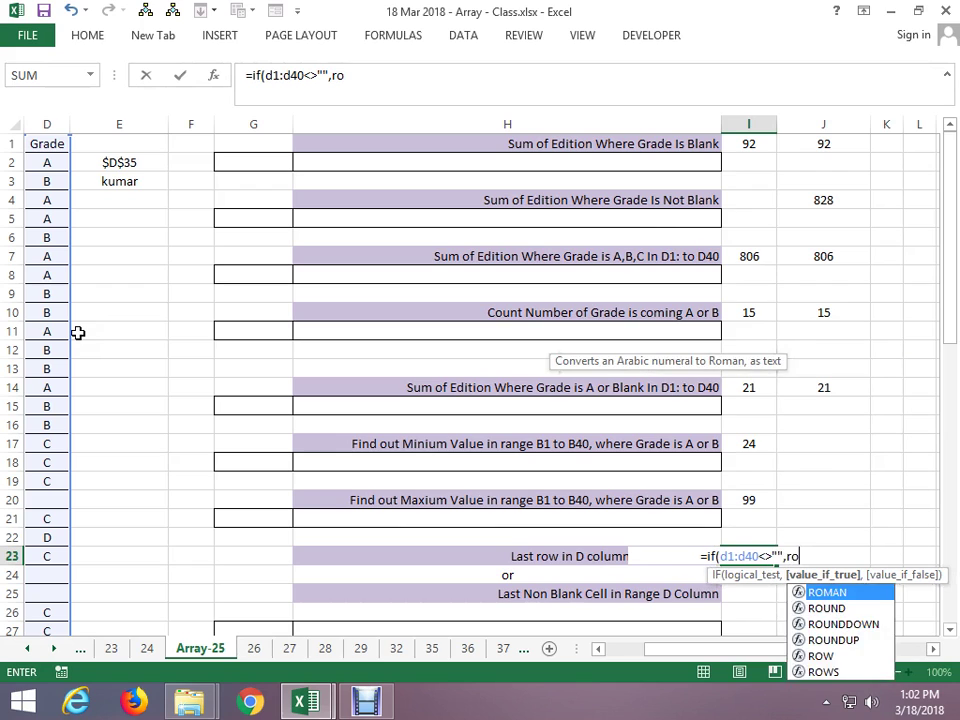
pyautogui.write('w(')
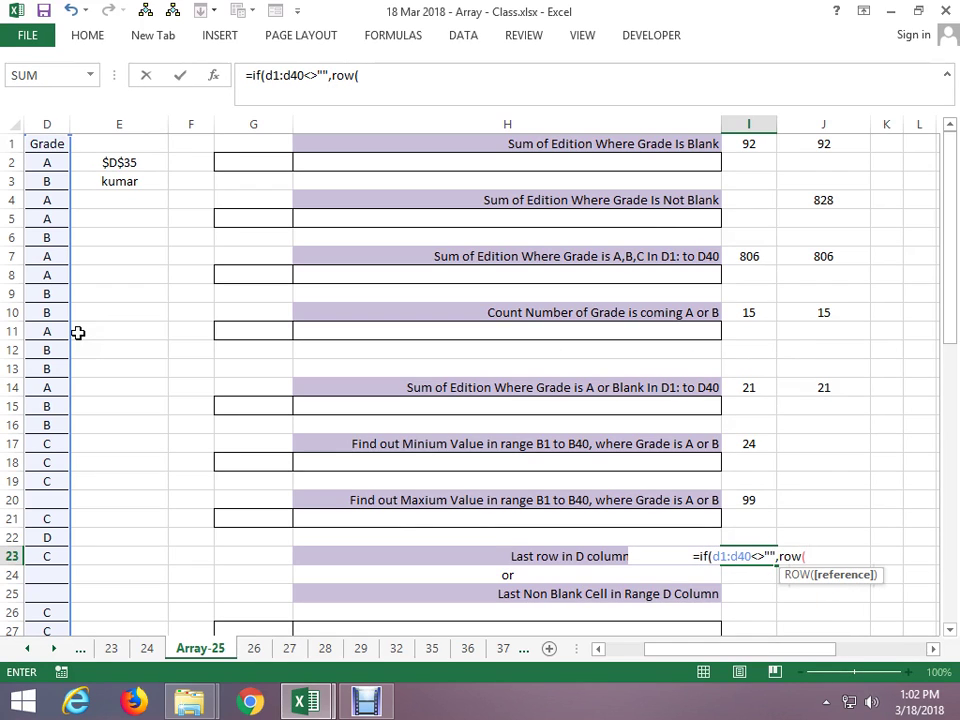
pyautogui.write('d')
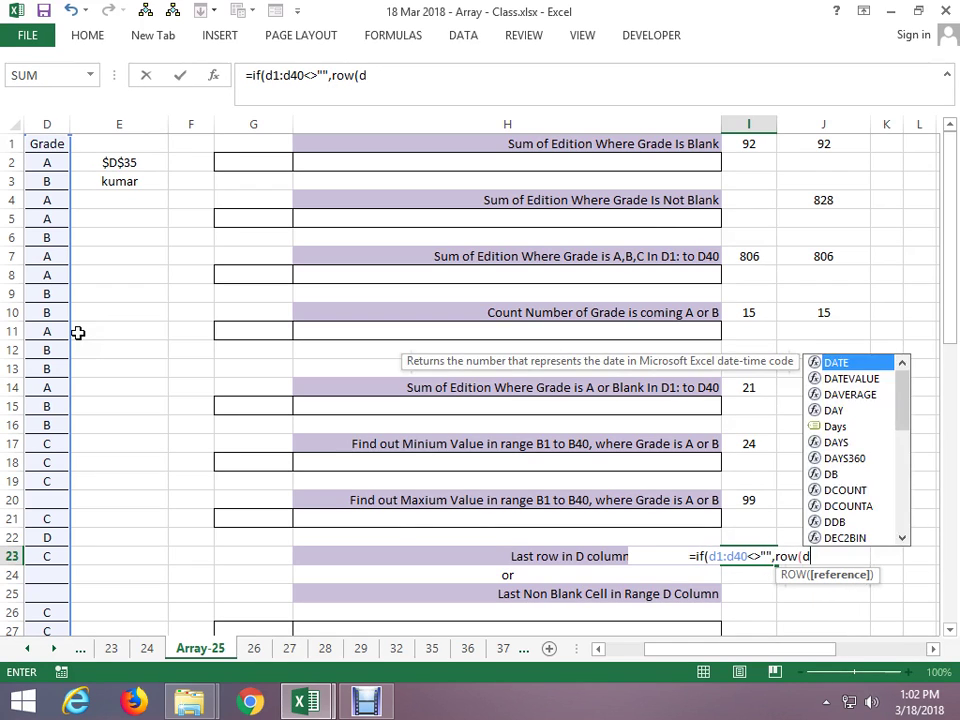
pyautogui.write('1"')
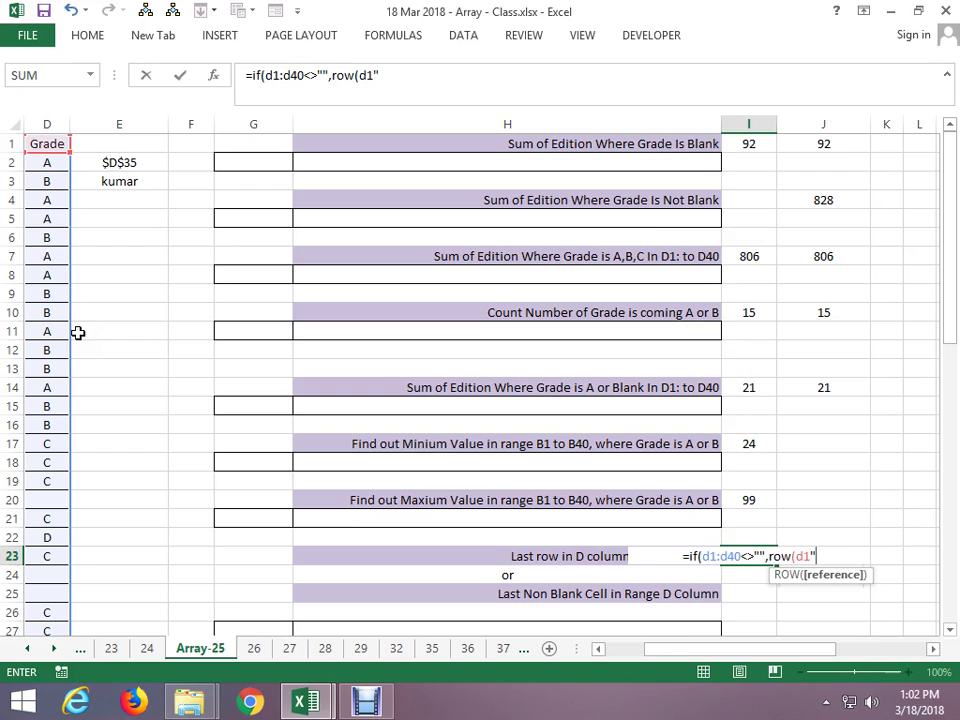
pyautogui.press('BackSpace')
pyautogui.write(':d40')
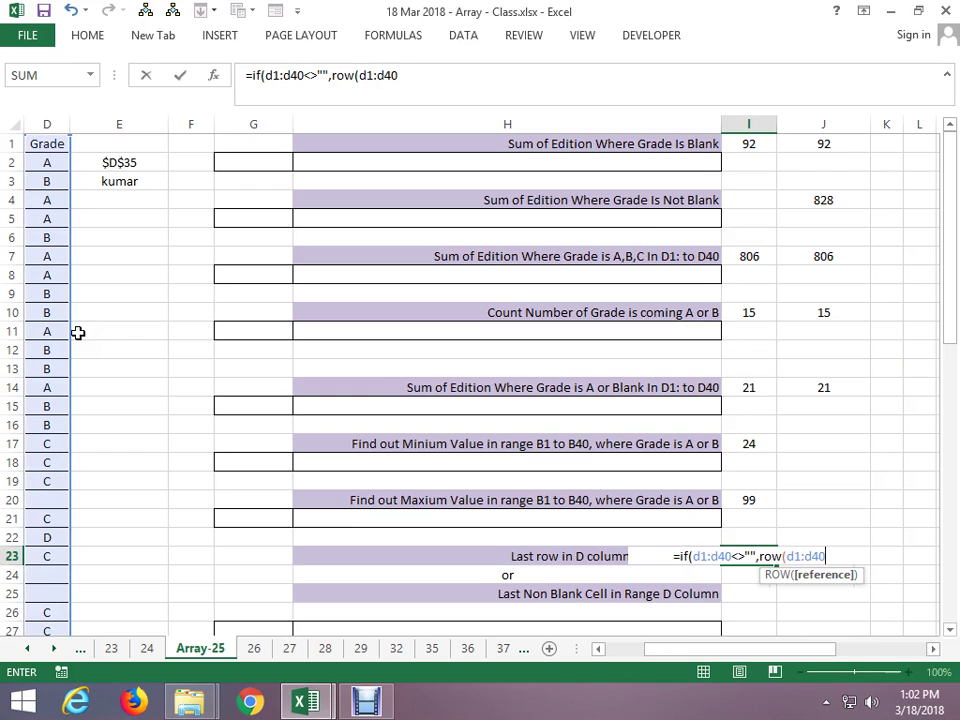
pyautogui.write(')')
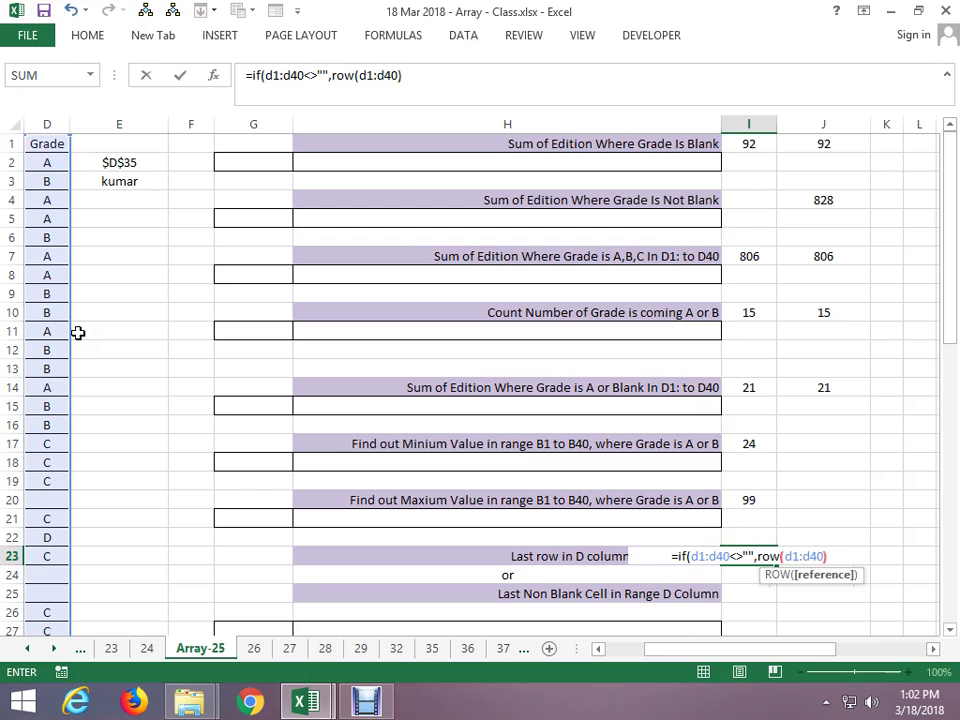
pyautogui.press('Return')
pyautogui.press('Return')
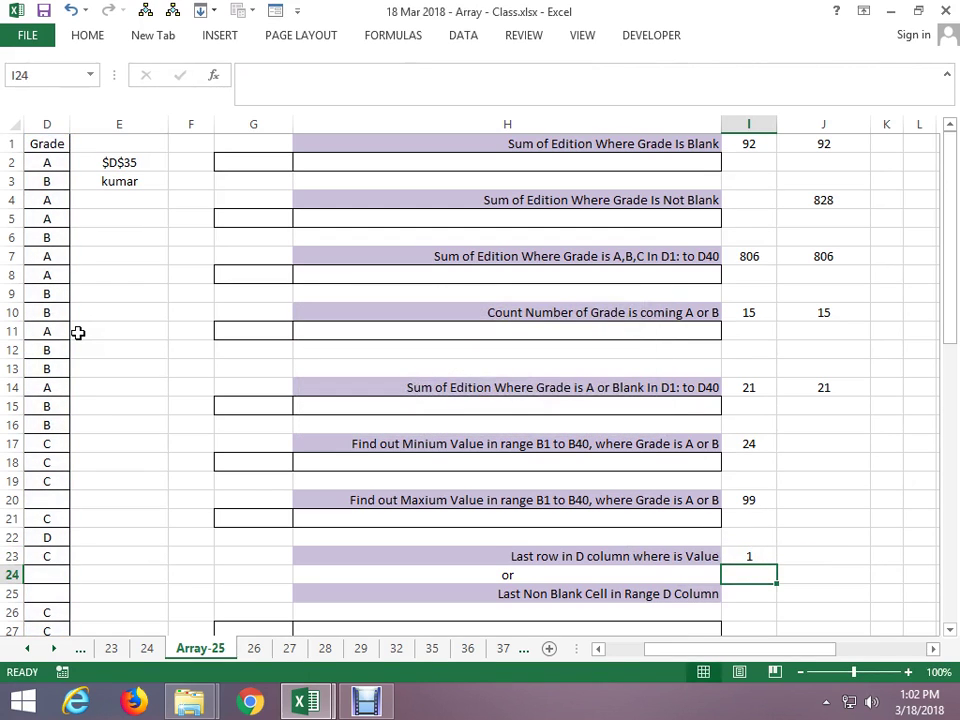
pyautogui.press('Up')
pyautogui.press('F2')
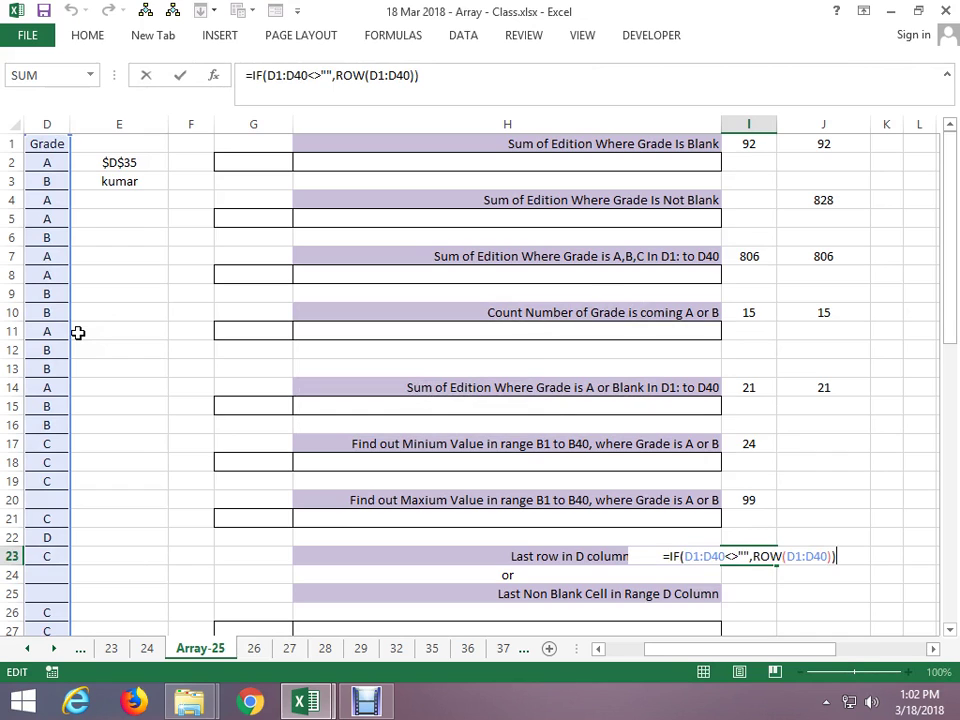
pyautogui.press('F9')
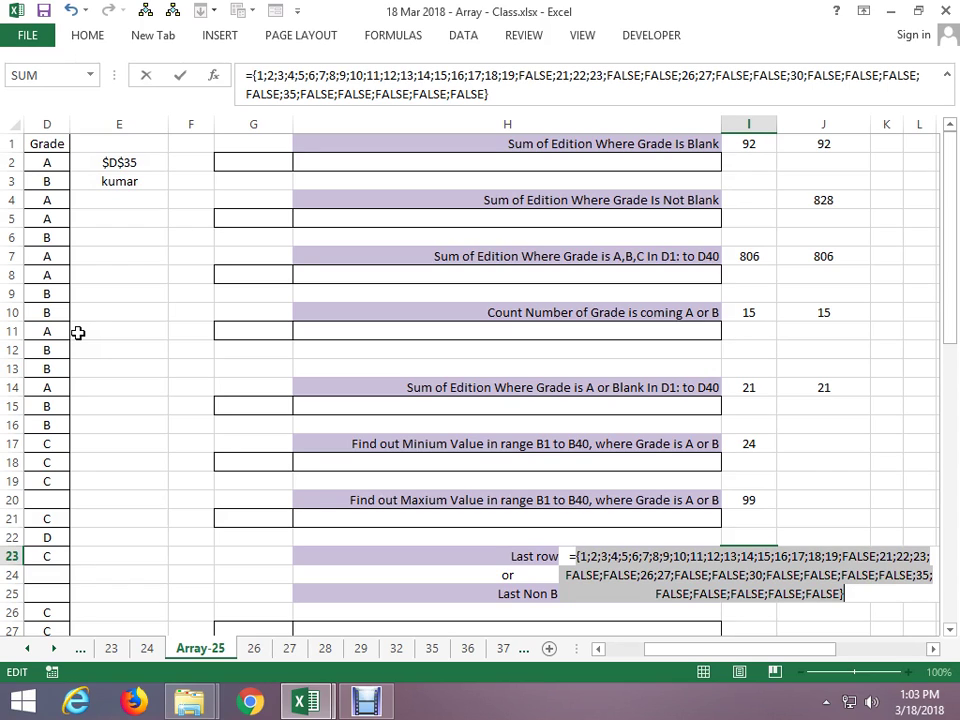
pyautogui.press('F2')
pyautogui.press('Escape')
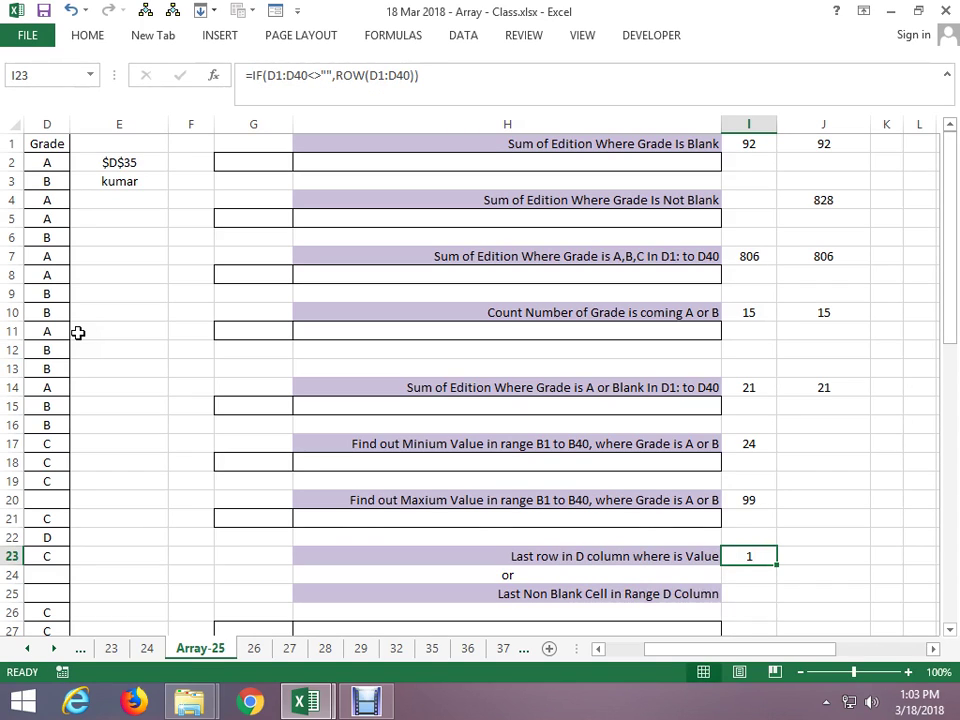
pyautogui.press('F2')
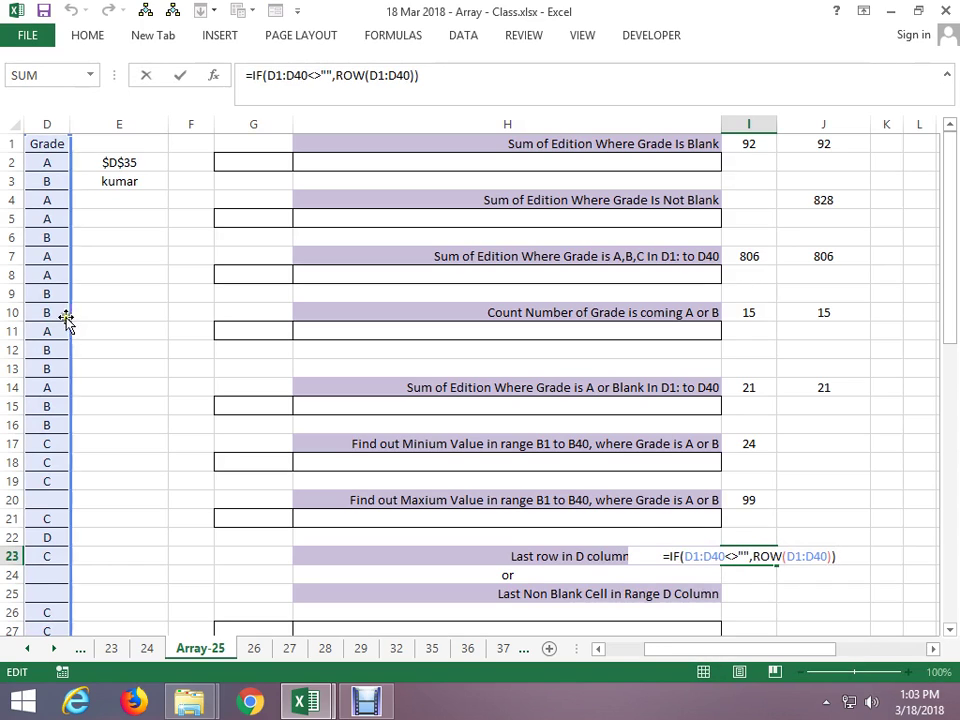
# Make I23 the array formula {=MAX(IF(D1:D40<>"",ROW(D1:D40)))}, accepting the parenthesis fix; it returns 35
pyautogui.doubleClick(690, 565)
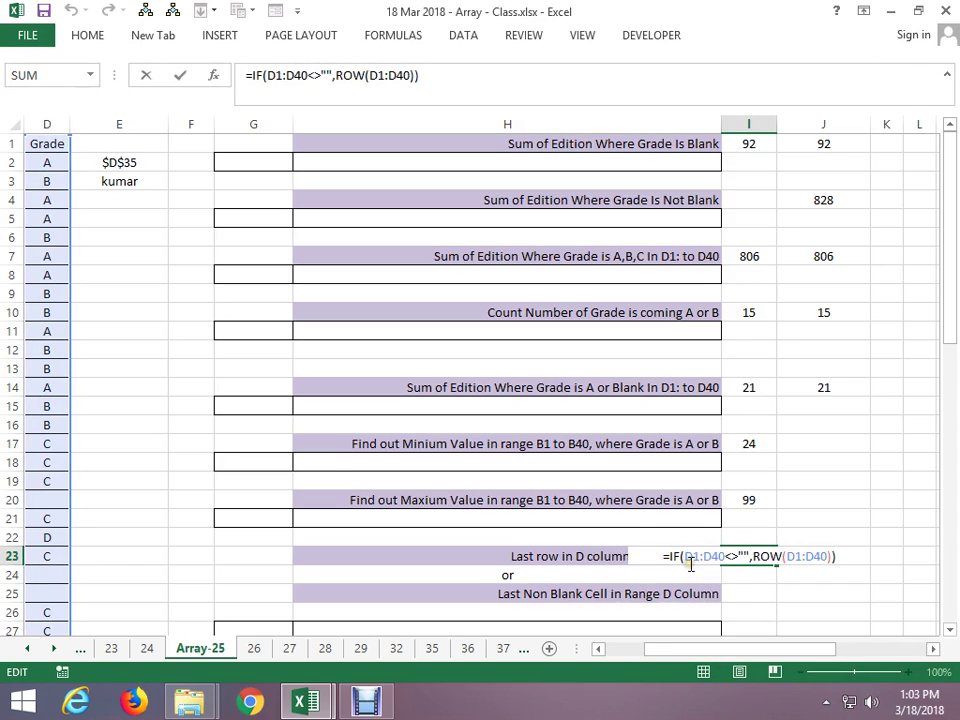
pyautogui.click(670, 558)
pyautogui.write('max(')
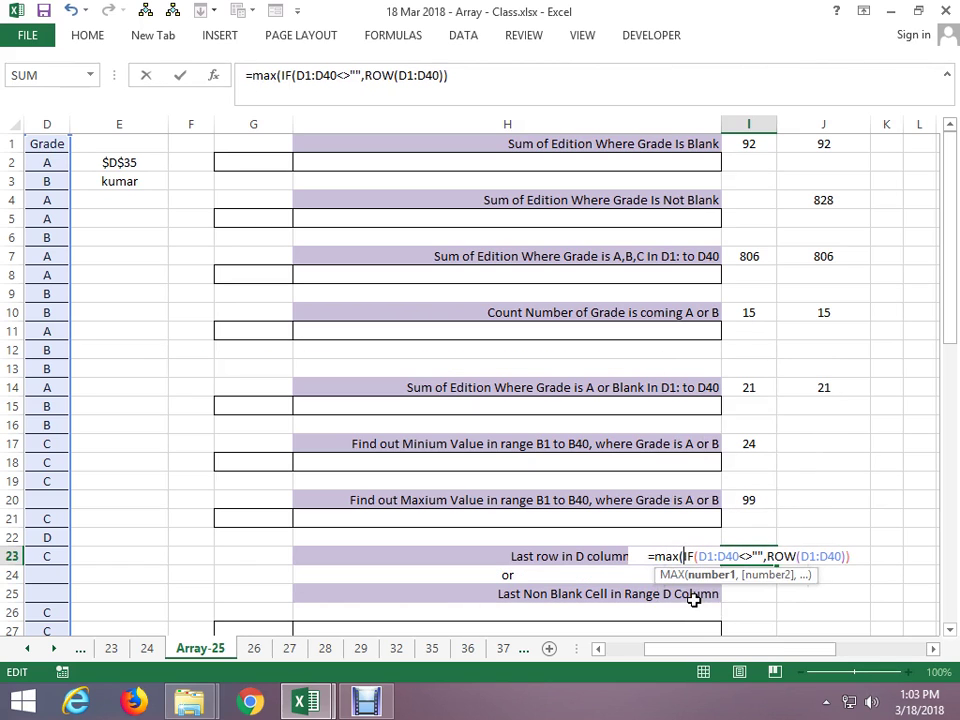
pyautogui.hotkey('ctrl', 'shift', 'Return')
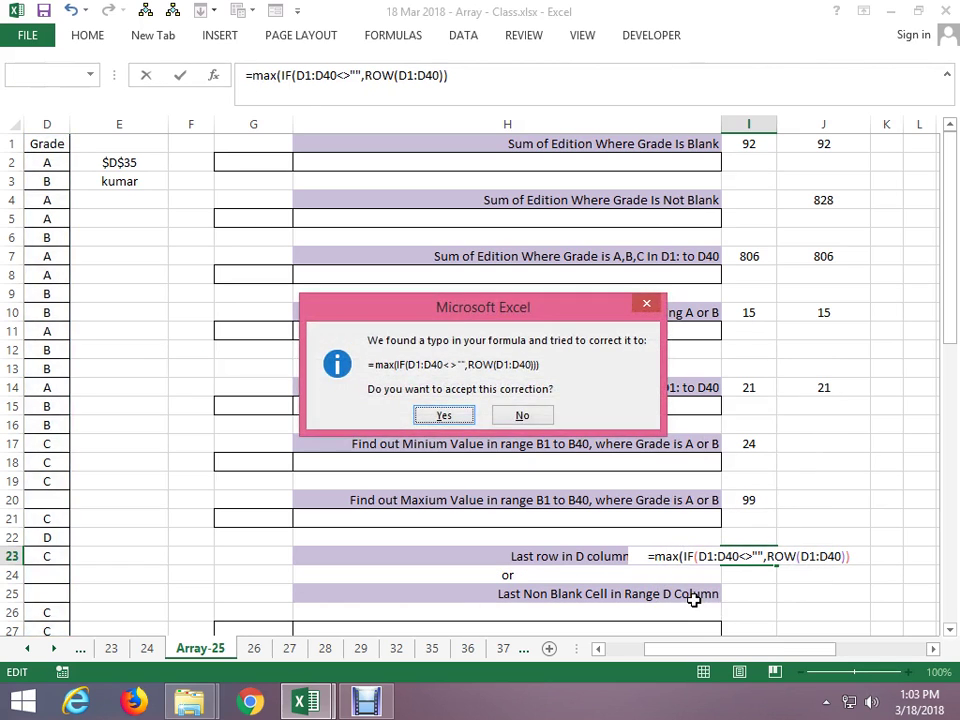
pyautogui.press('Return')
pyautogui.press('Up')
pyautogui.press('Down')
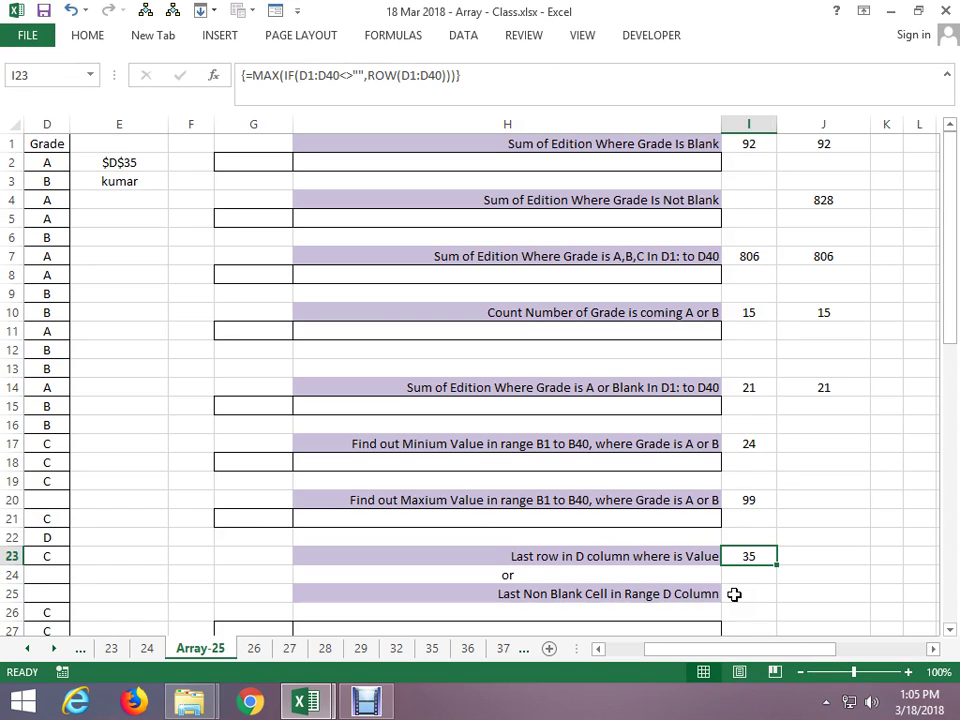
# Scroll down to row 31 and select H31, the Last Filled Value in D Column question
pyautogui.press('Down')
pyautogui.press('Down')
pyautogui.press('Down')
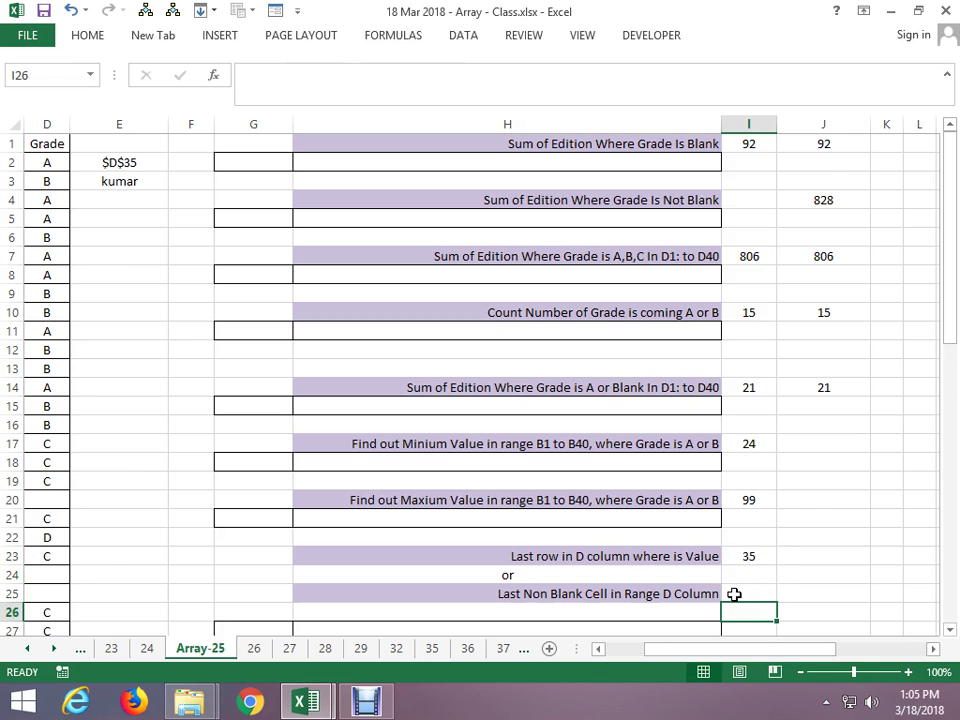
pyautogui.press('Down')
pyautogui.press('Down')
pyautogui.press('Down')
pyautogui.press('Down')
pyautogui.press('Down')
pyautogui.press('Down')
pyautogui.press('Down')
pyautogui.press('Down')
pyautogui.press('Down')
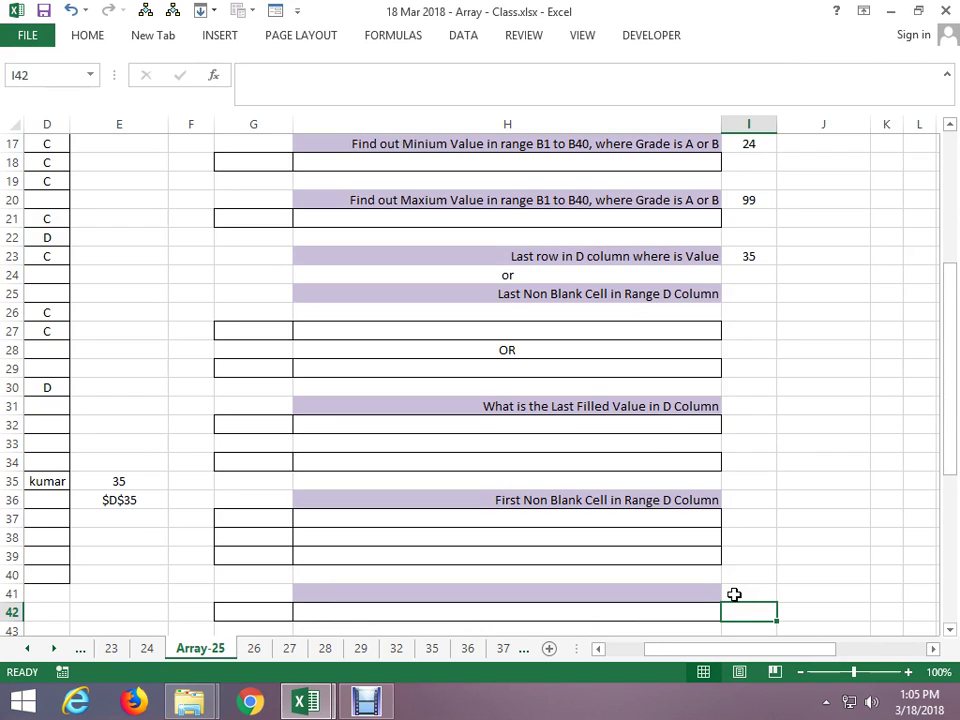
pyautogui.click(553, 405)
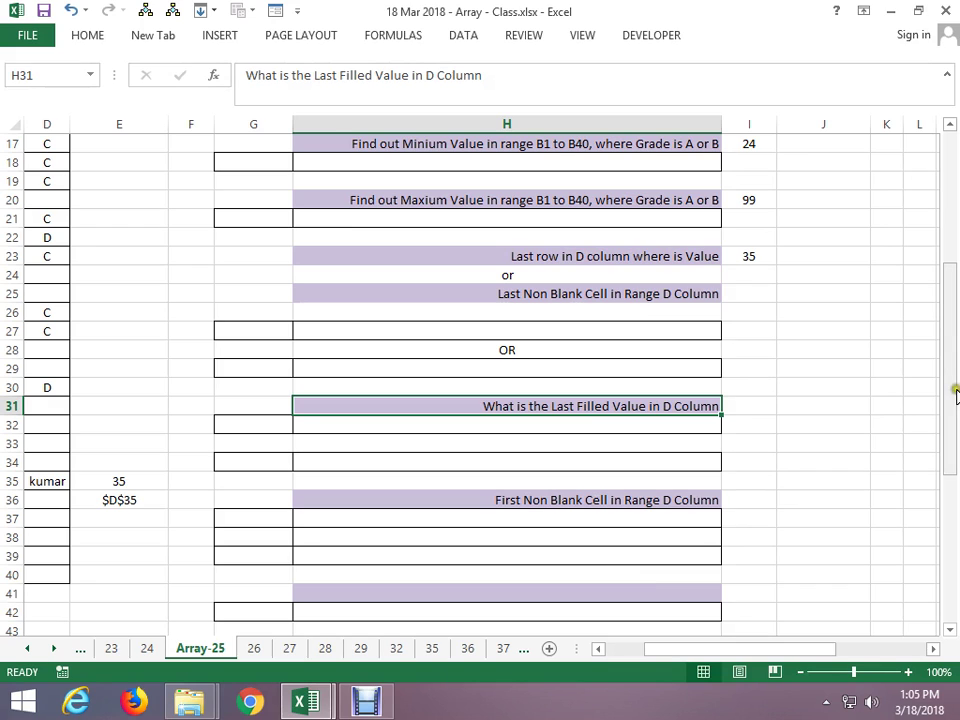
# Copy the MAX(IF(D1:D40<>"",ROW(D1:D40))) formula text from I23 into I31, left open for editing
pyautogui.click(744, 256)
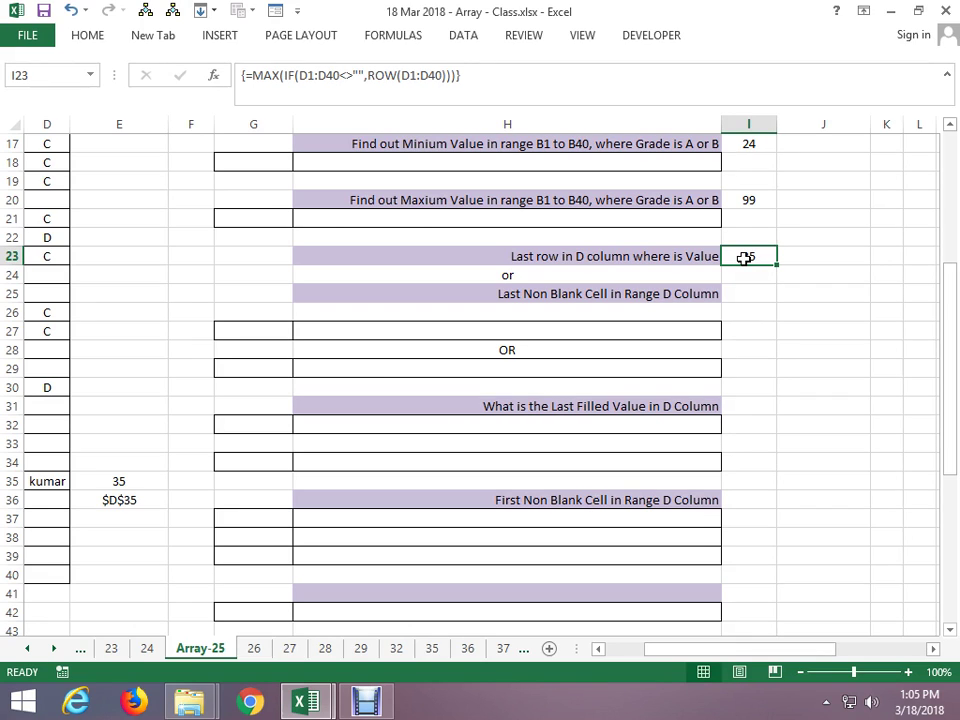
pyautogui.doubleClick(745, 258)
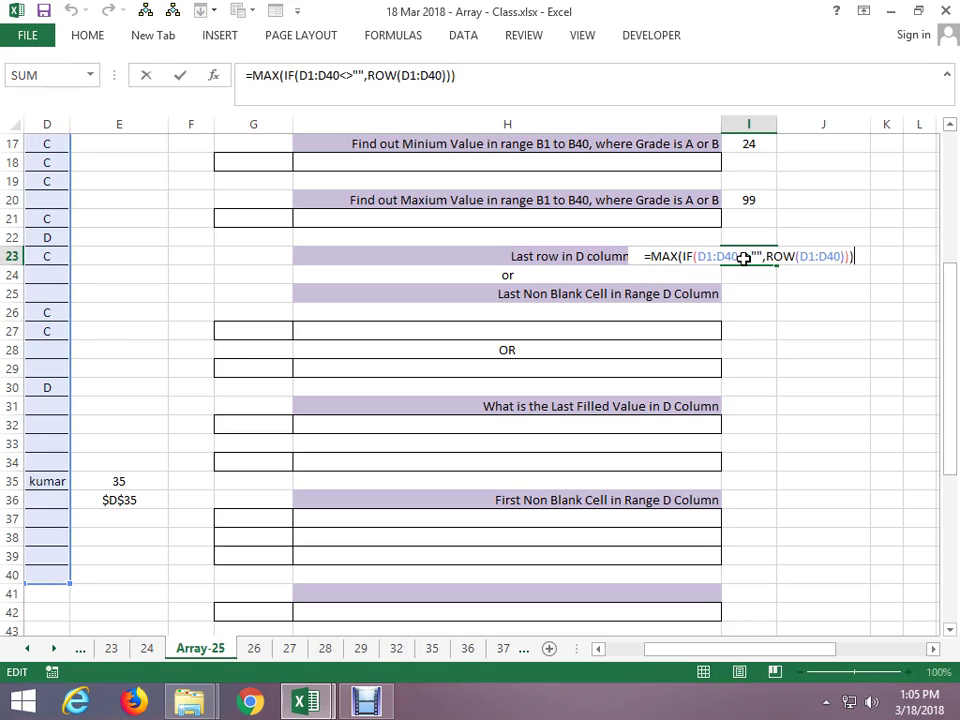
pyautogui.moveTo(855, 258); pyautogui.dragTo(596, 257)
pyautogui.hotkey('ctrl', 'c')
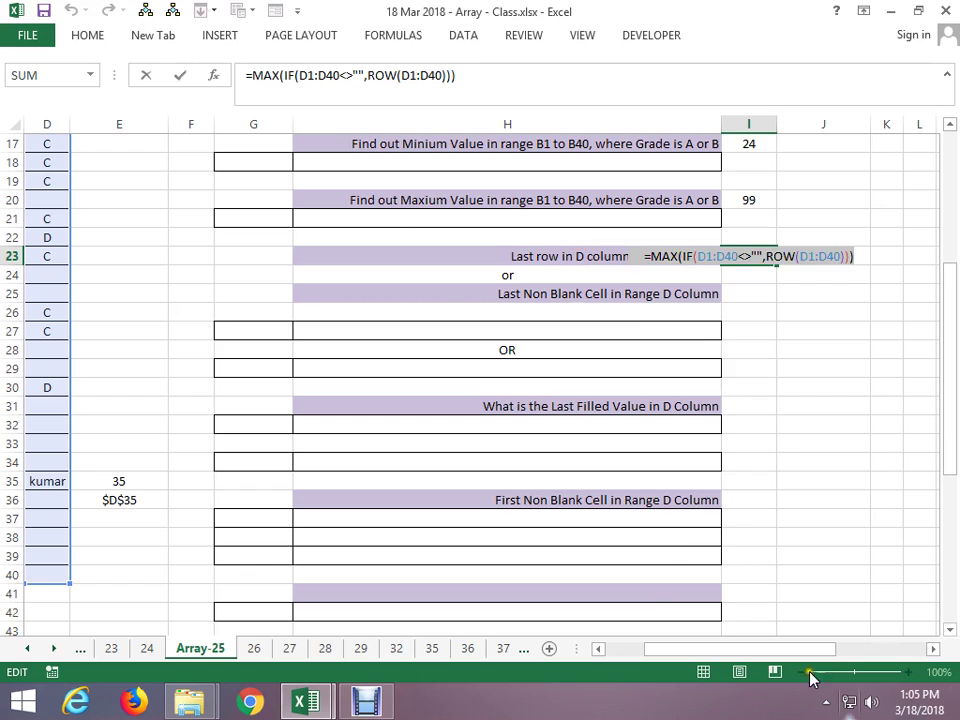
pyautogui.hotkey('ctrl', 'shift', 'Return')
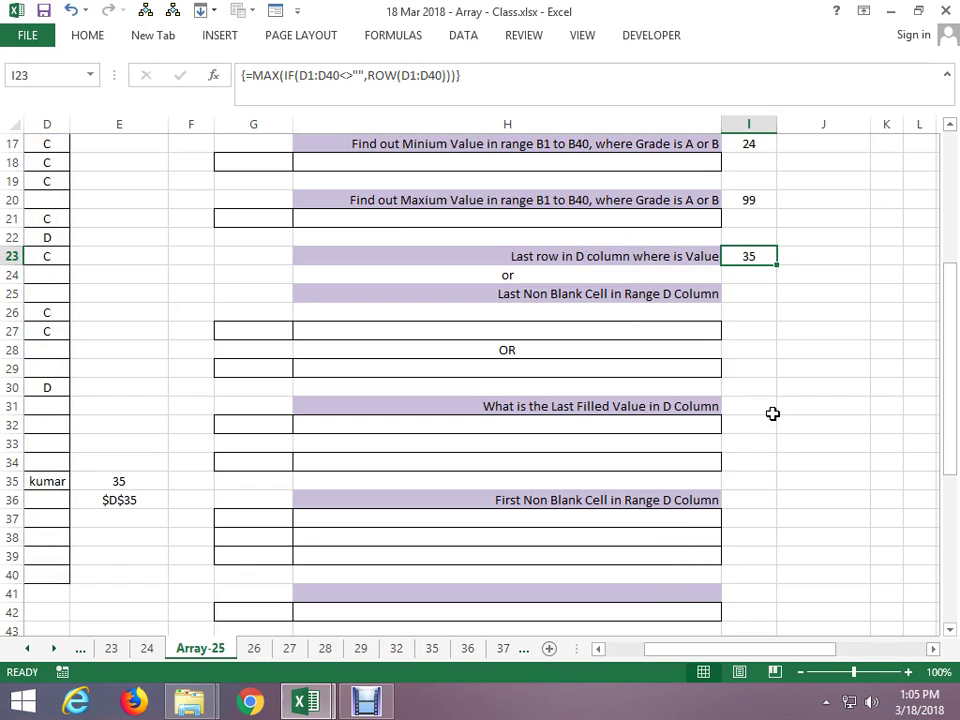
pyautogui.click(736, 402)
pyautogui.hotkey('ctrl', 'v')
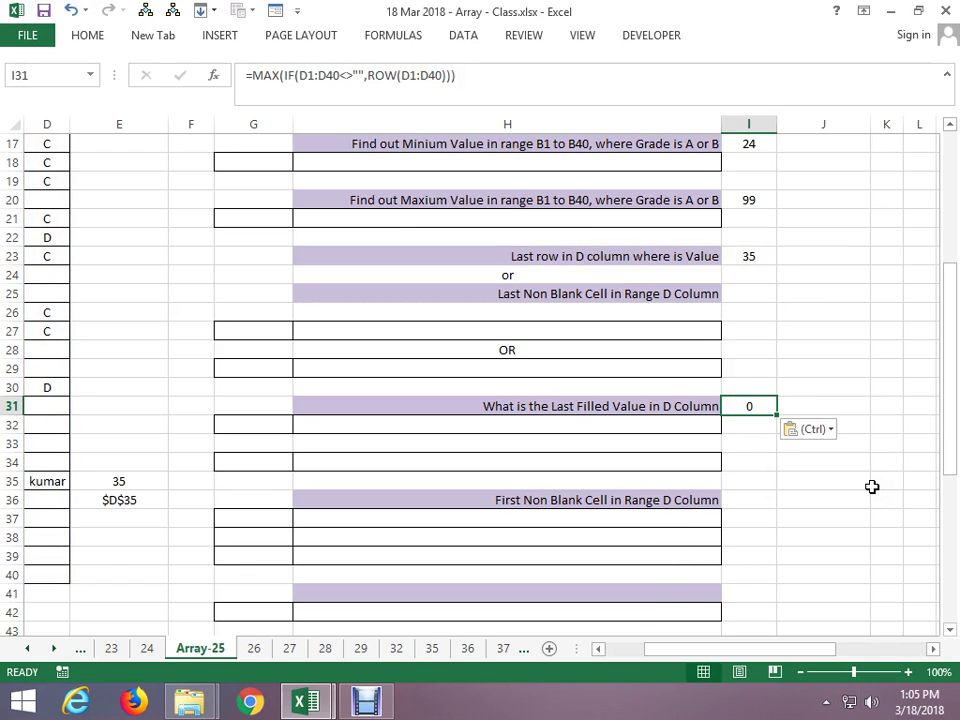
pyautogui.press('F2')
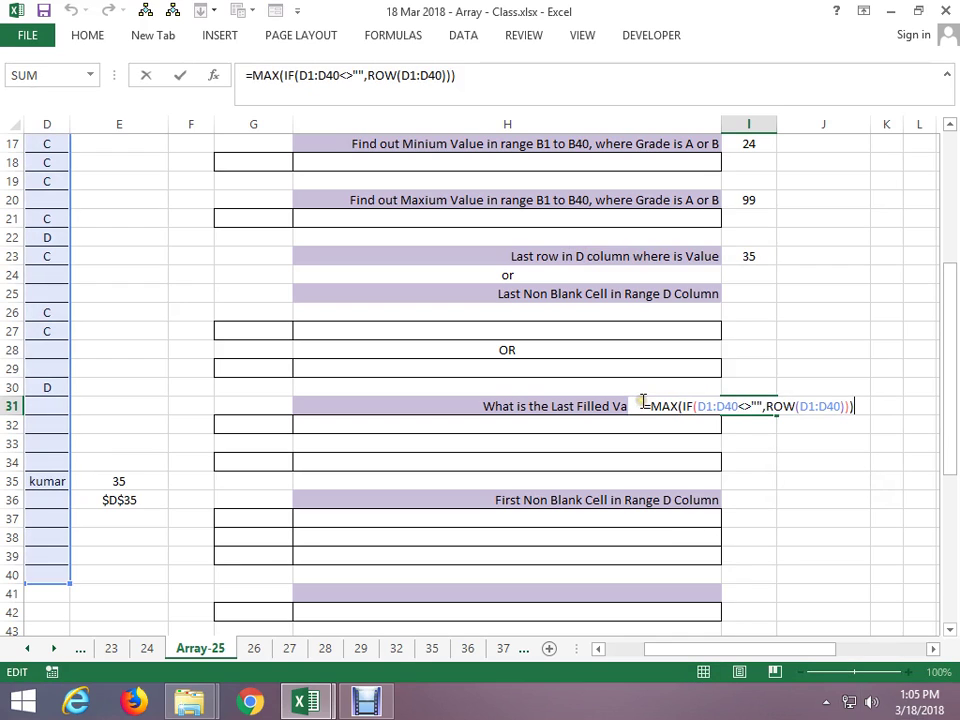
# Replace MAX with INDEX at the start of I31's formula and dismiss the too-few-arguments warning
pyautogui.click(650, 405)
pyautogui.press('Delete')
pyautogui.press('Delete')
pyautogui.press('Delete')
pyautogui.write('in')
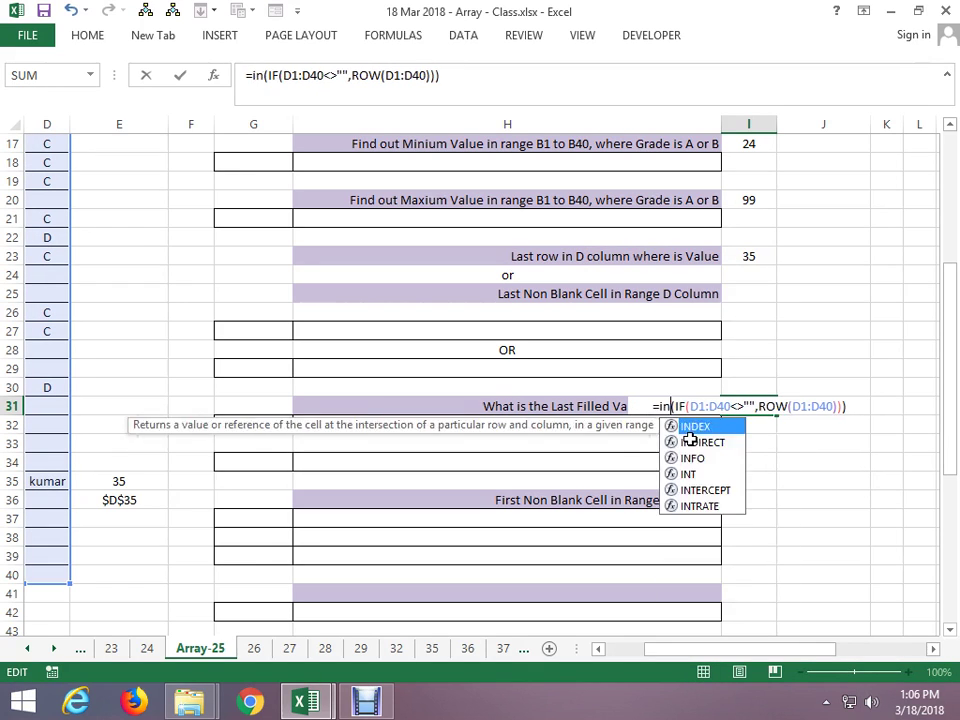
pyautogui.write('dex')
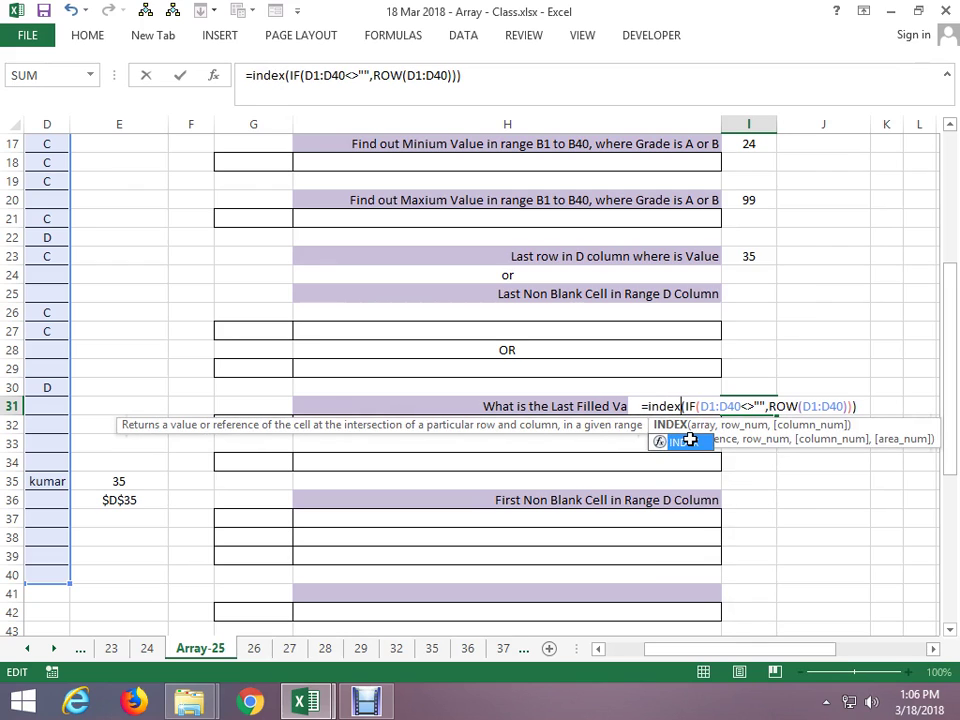
pyautogui.press('Return')
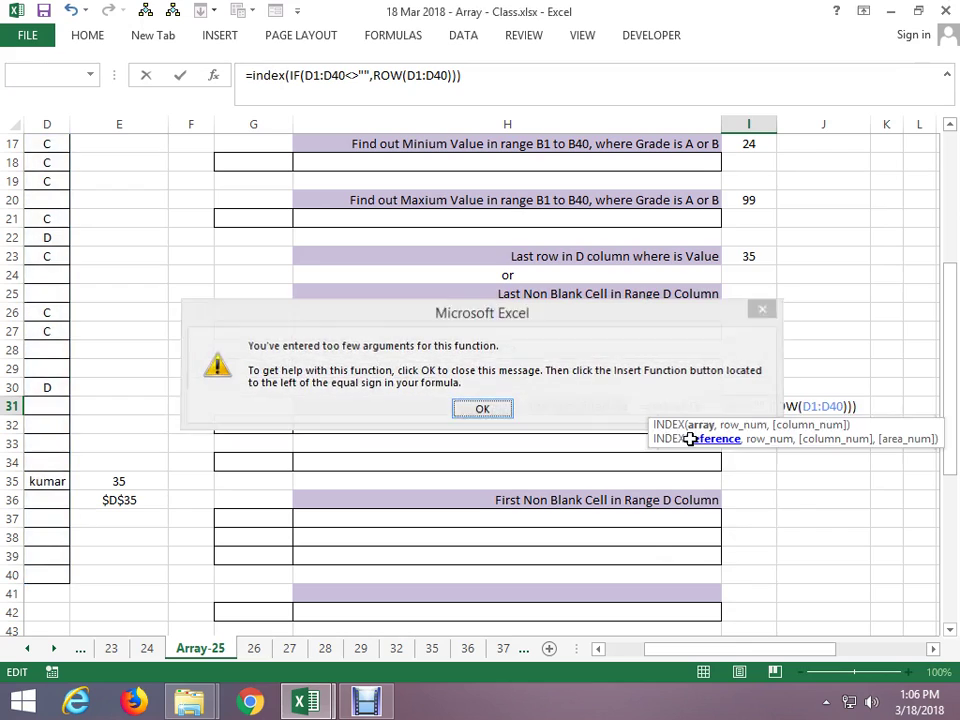
pyautogui.press('Return')
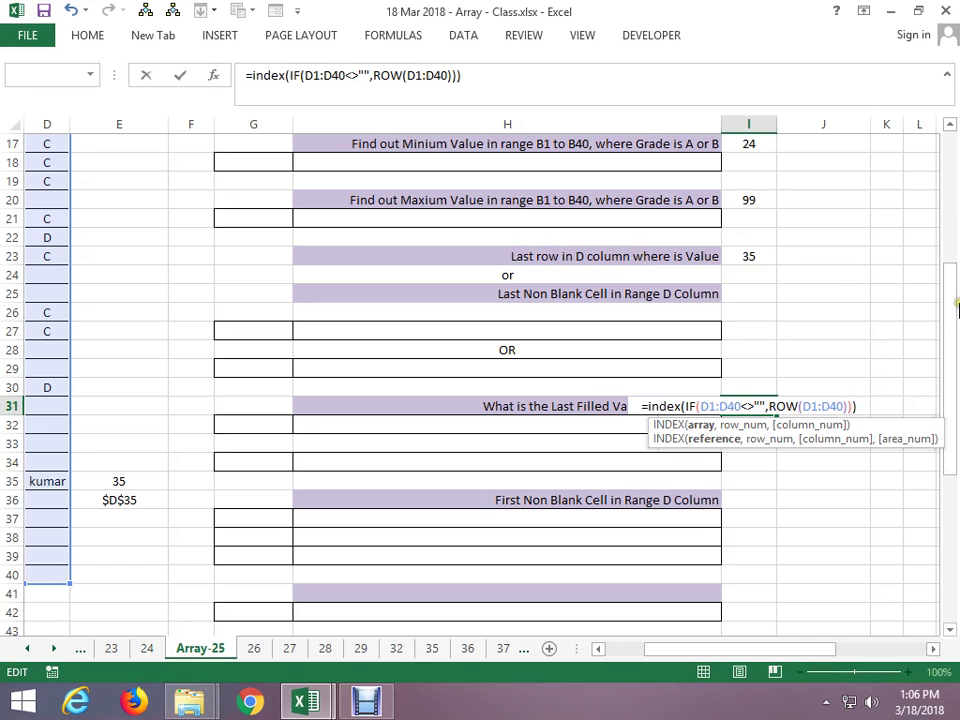
# Insert d1:d40, as INDEX's first argument just before IF in I31's formula
pyautogui.moveTo(952, 307); pyautogui.dragTo(949, 135)
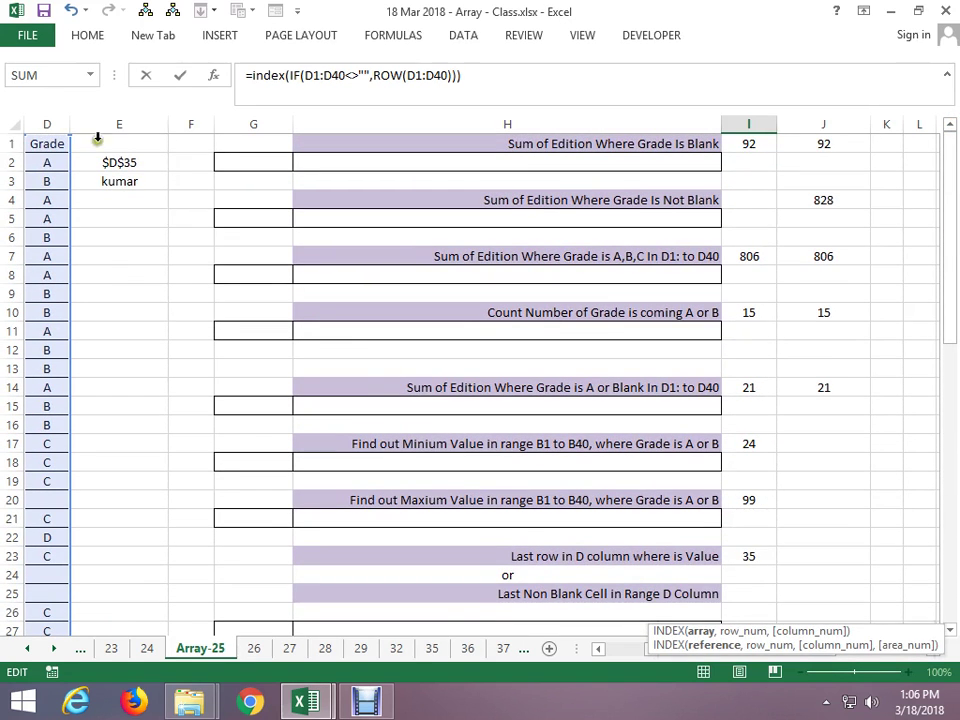
pyautogui.moveTo(952, 256); pyautogui.dragTo(912, 545)
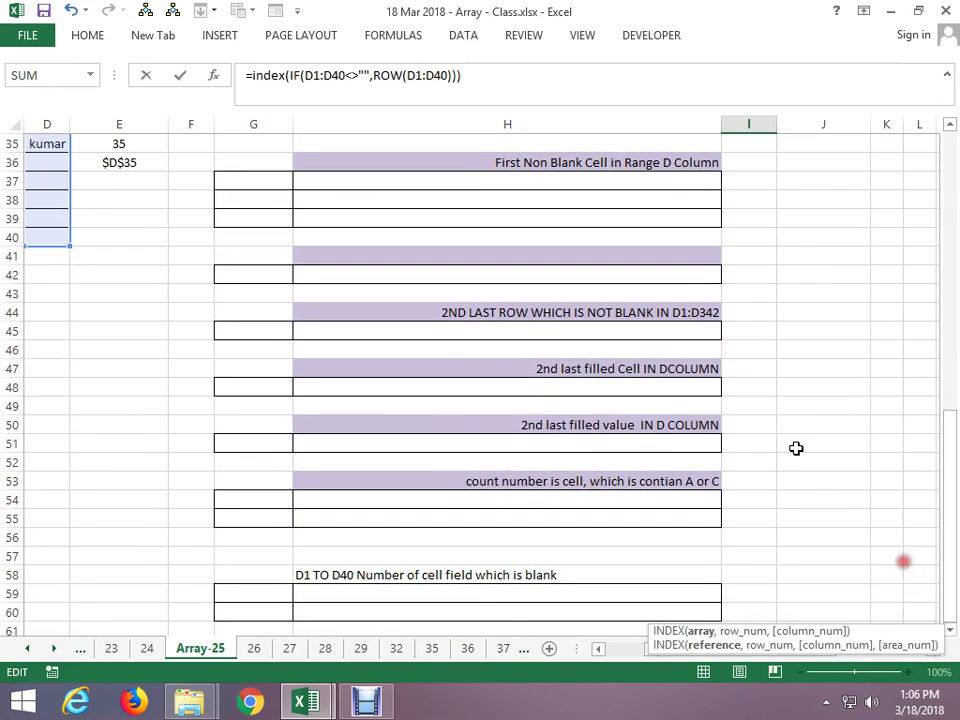
pyautogui.moveTo(948, 448); pyautogui.dragTo(952, 304)
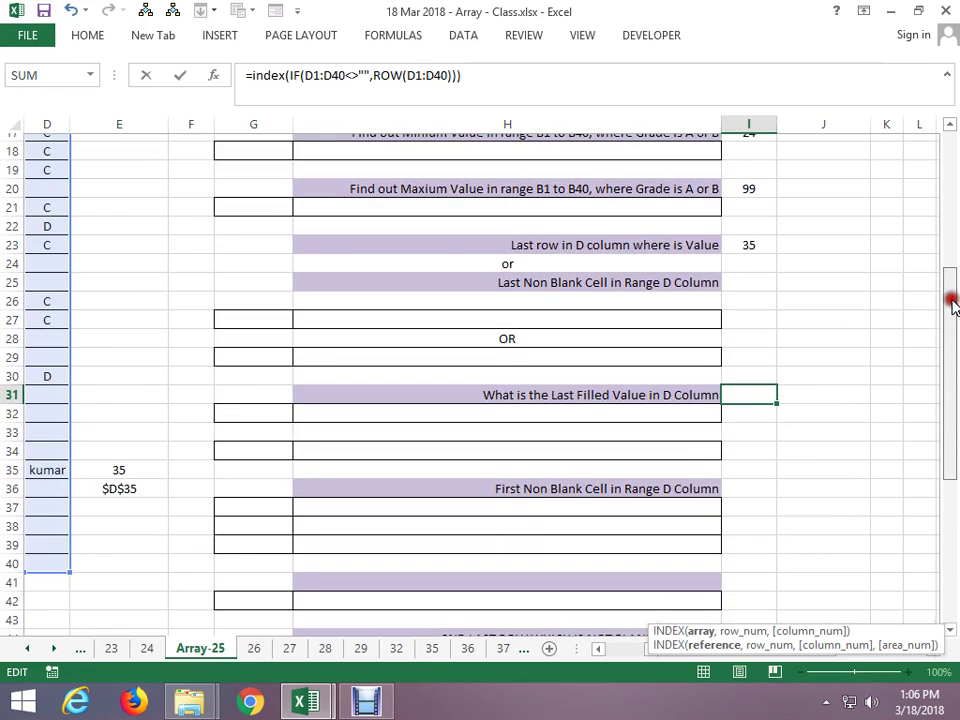
pyautogui.click(746, 385)
pyautogui.press('F2')
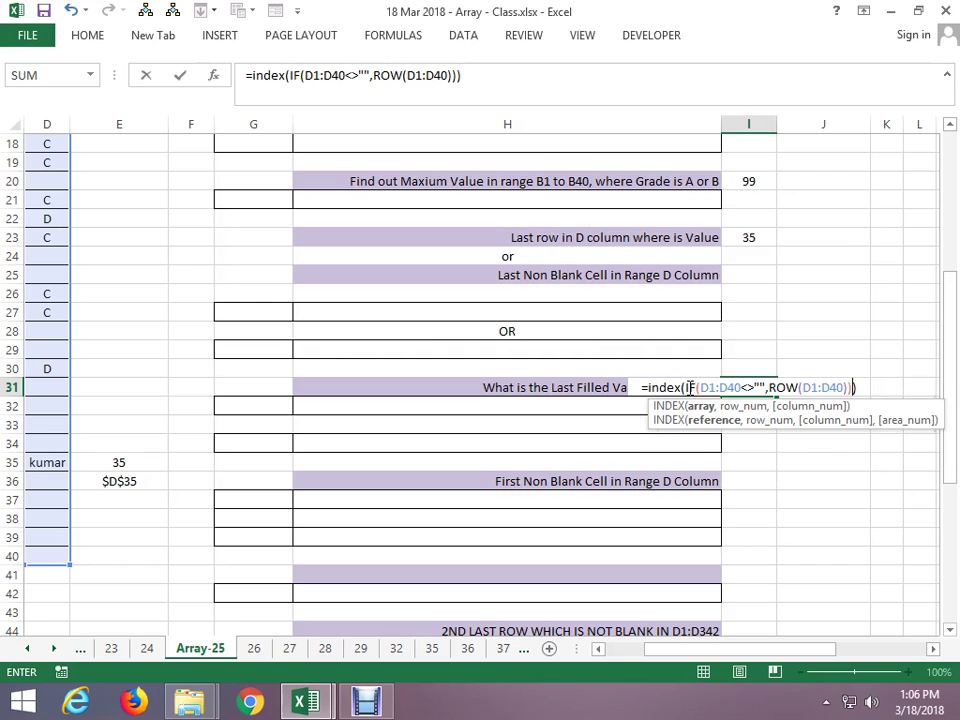
pyautogui.click(688, 387)
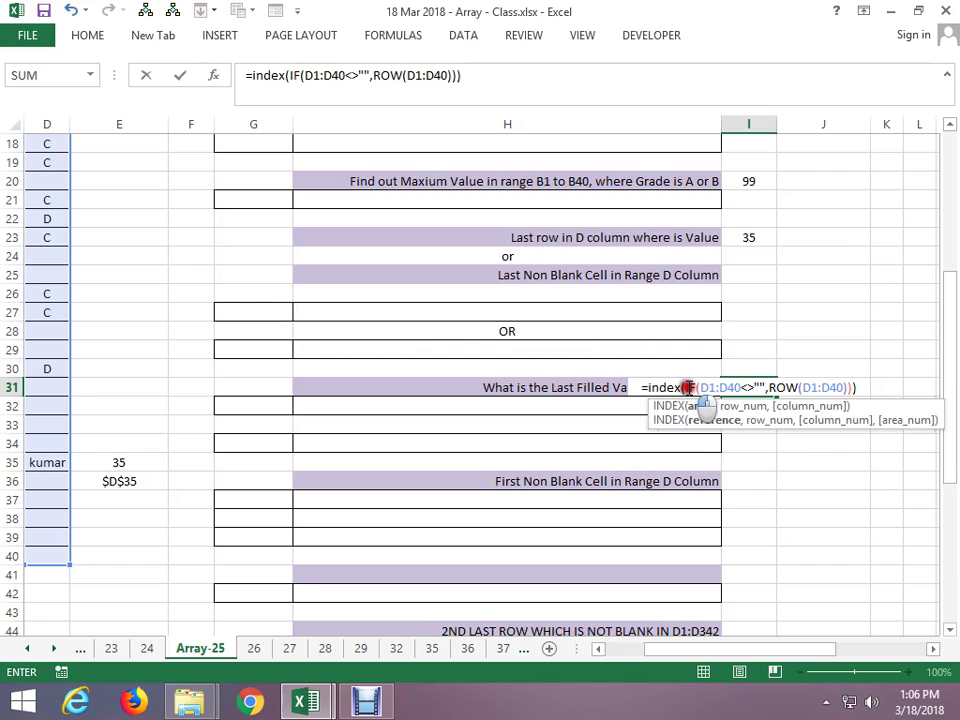
pyautogui.write('d1')
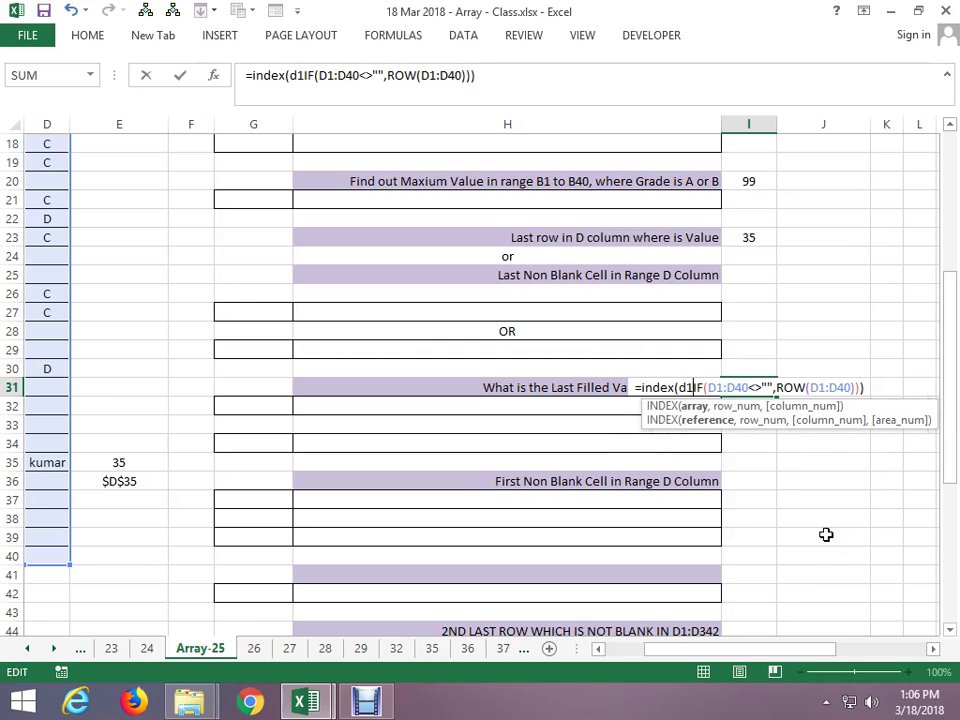
pyautogui.write(':d40')
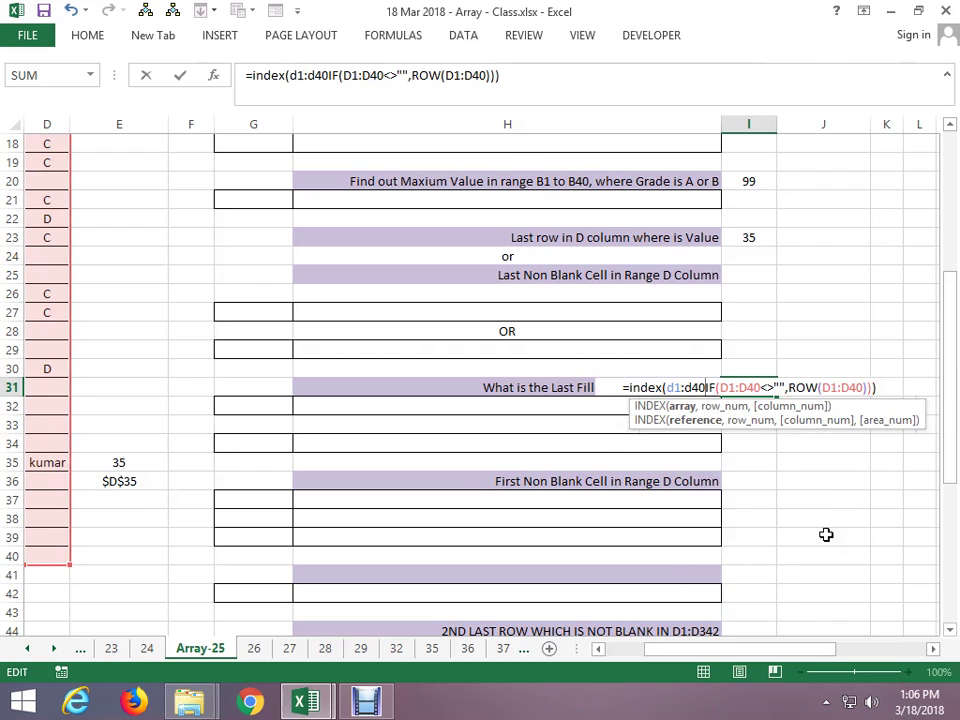
pyautogui.write(',')
# Commit the INDEX formula, then insert max( before IF in I31 and accept Excel's fix
pyautogui.hotkey('ctrl', 'Return')
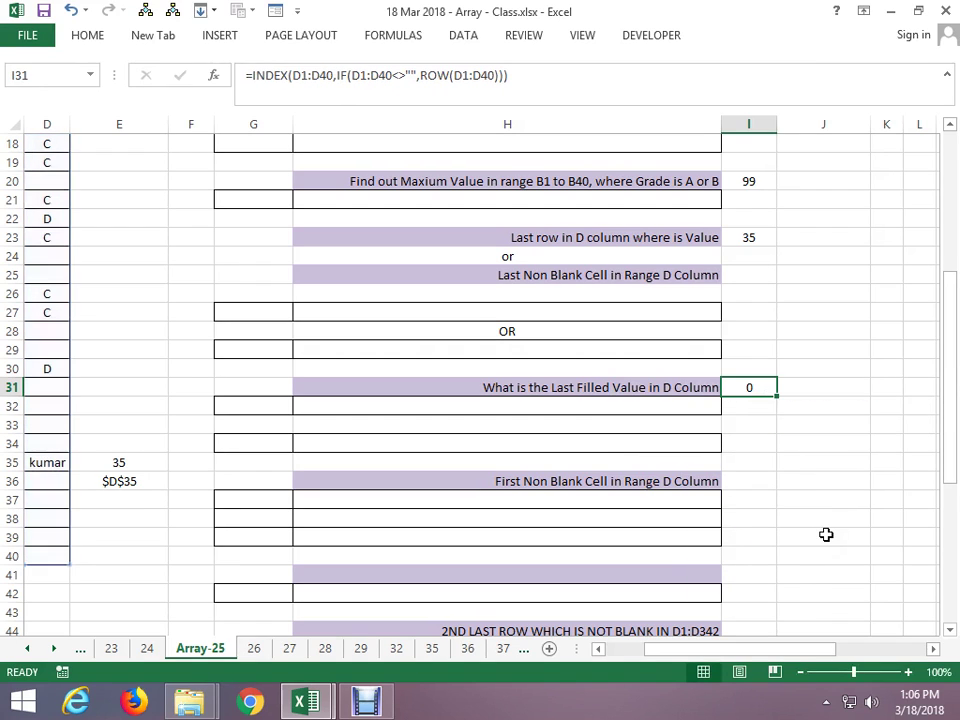
pyautogui.press('F2')
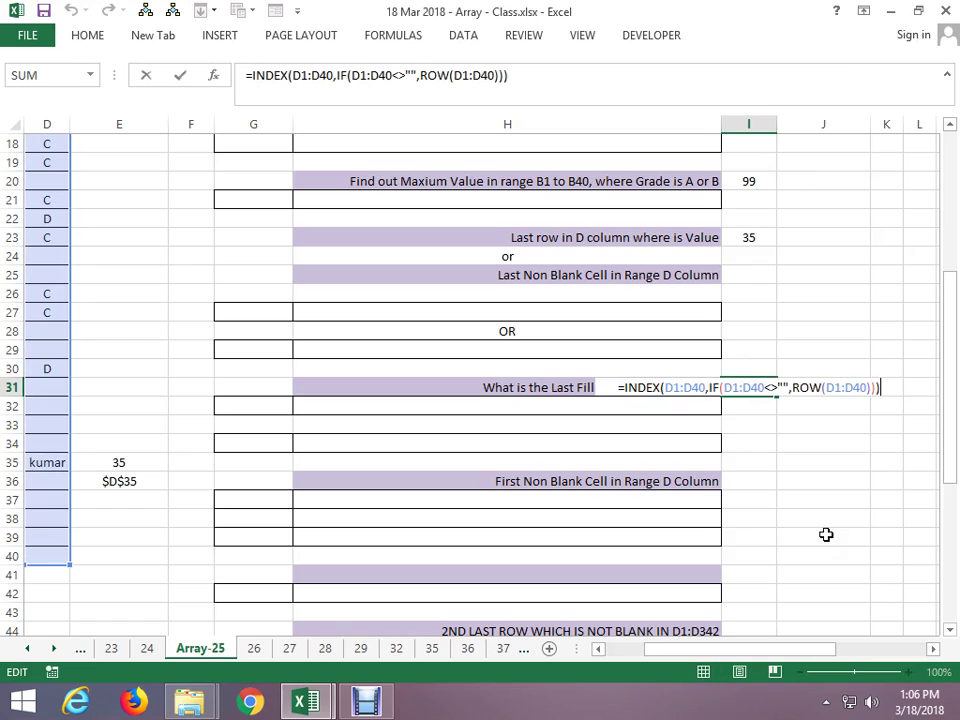
pyautogui.moveTo(661, 387); pyautogui.dragTo(706, 387)
pyautogui.click(712, 387)
pyautogui.write('max')
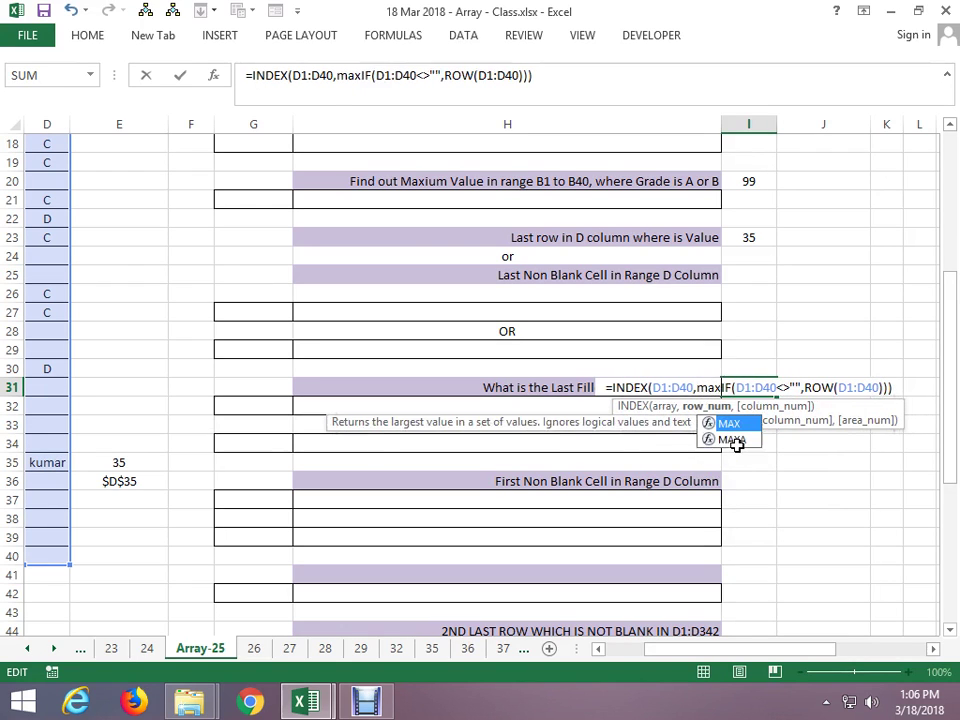
pyautogui.write('(')
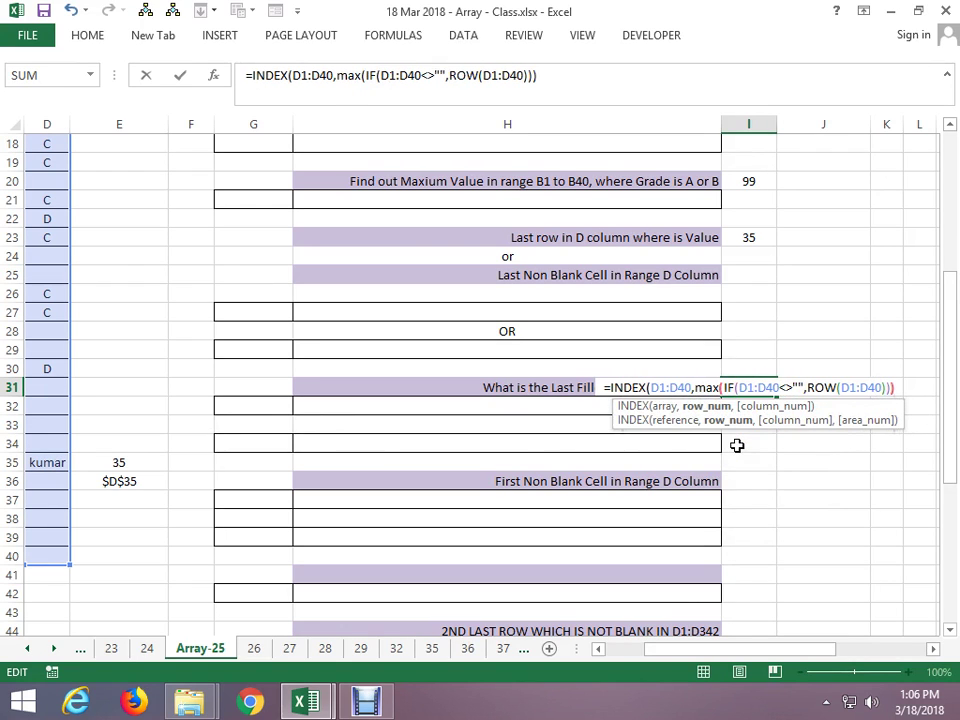
pyautogui.press('Return')
pyautogui.press('Return')
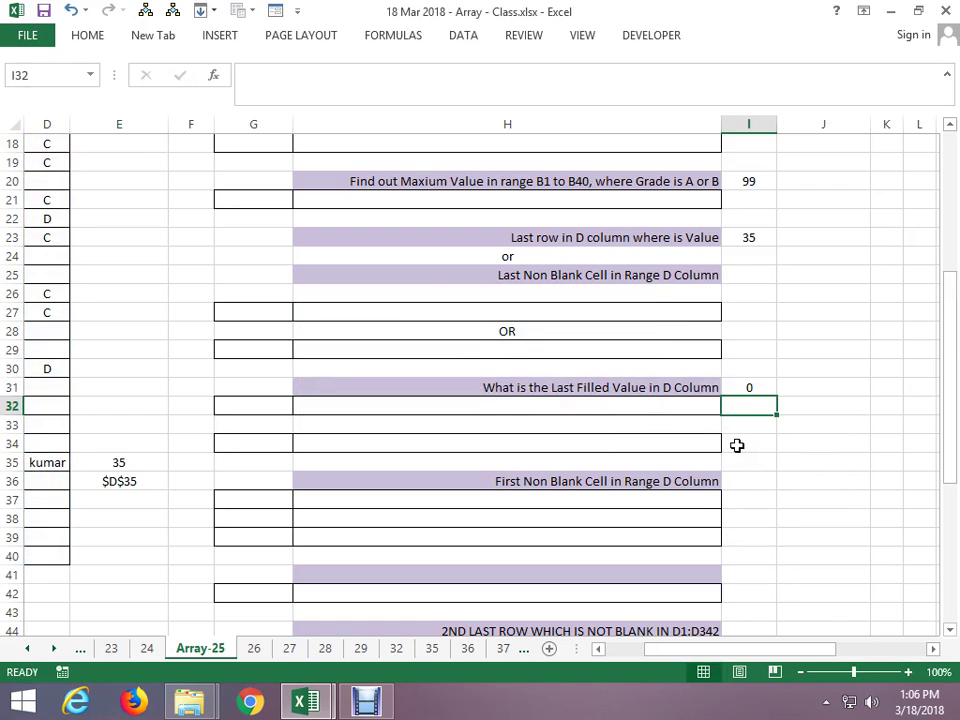
# Remove MAX and the stray bracket, committing {=INDEX(D1:D40,IF(D1:D40<>"",ROW(D1:D40)))} as an array formula
pyautogui.press('Up')
pyautogui.press('F2')
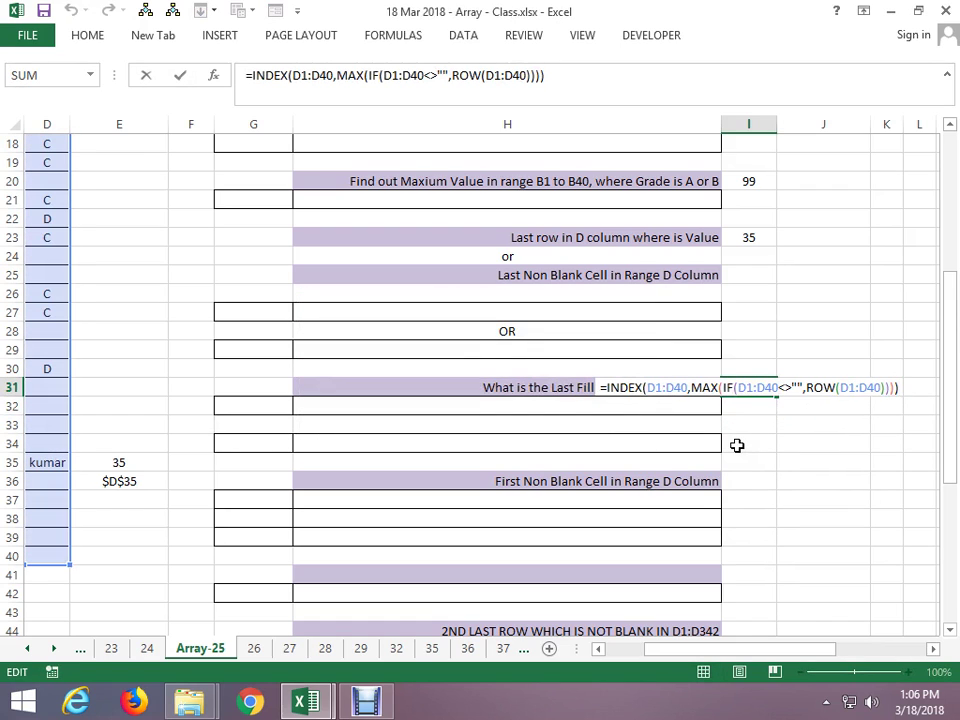
pyautogui.click(721, 387)
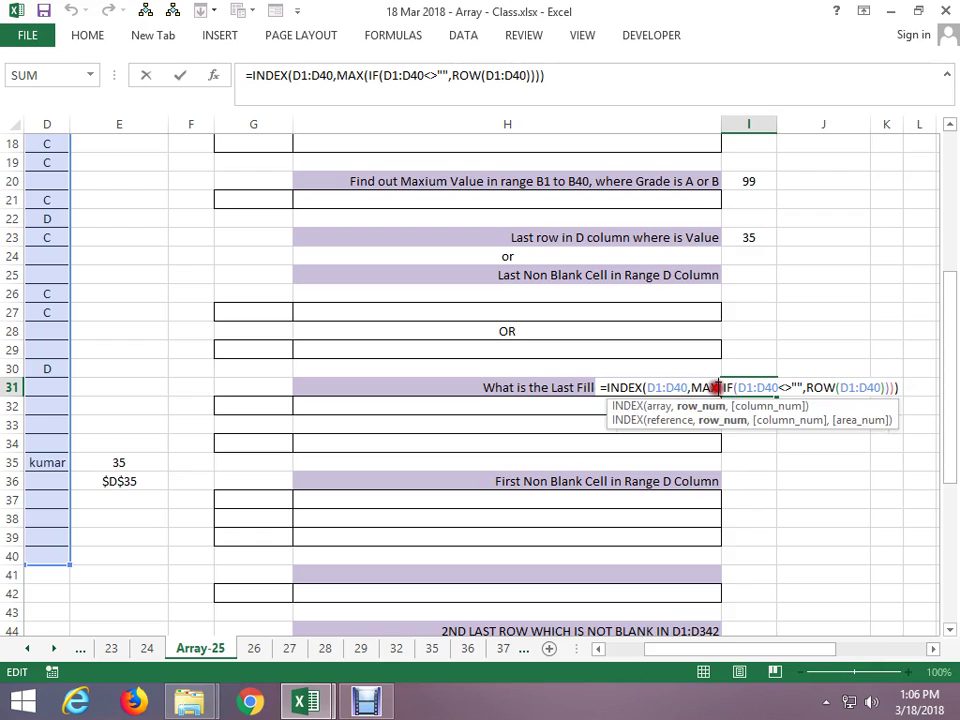
pyautogui.press('BackSpace')
pyautogui.press('BackSpace')
pyautogui.press('BackSpace')
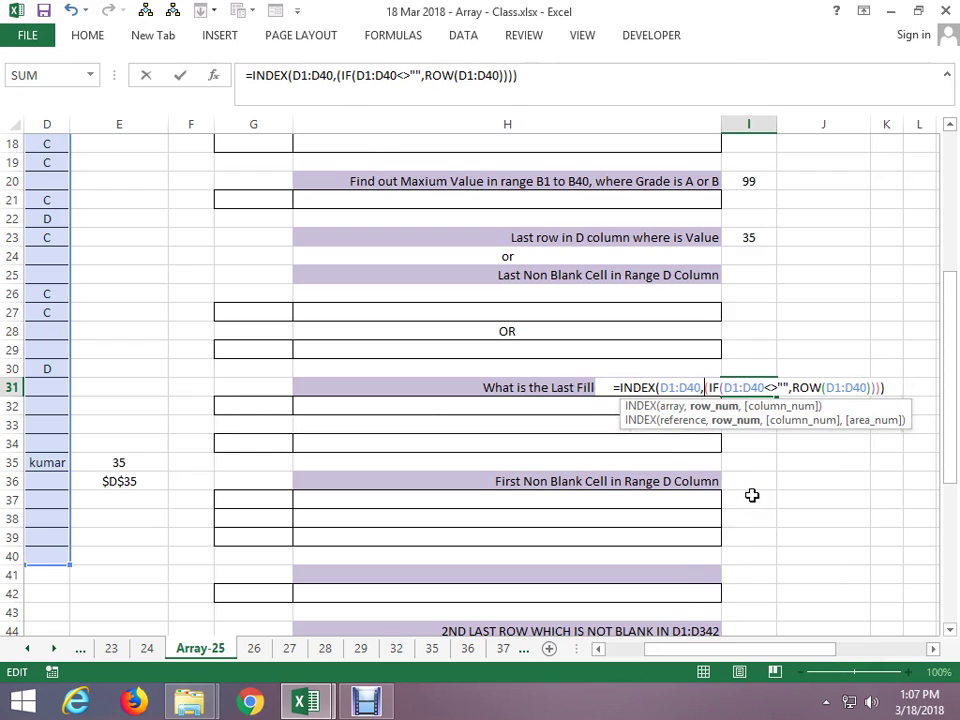
pyautogui.press('Delete')
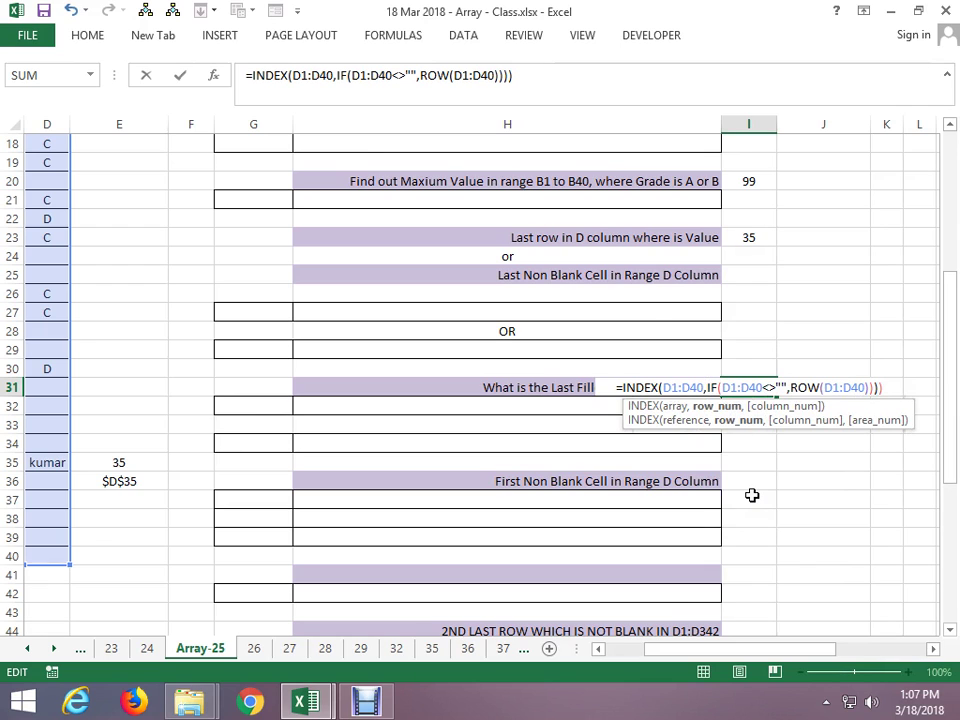
pyautogui.hotkey('ctrl', 'shift', 'Return')
pyautogui.press('Return')
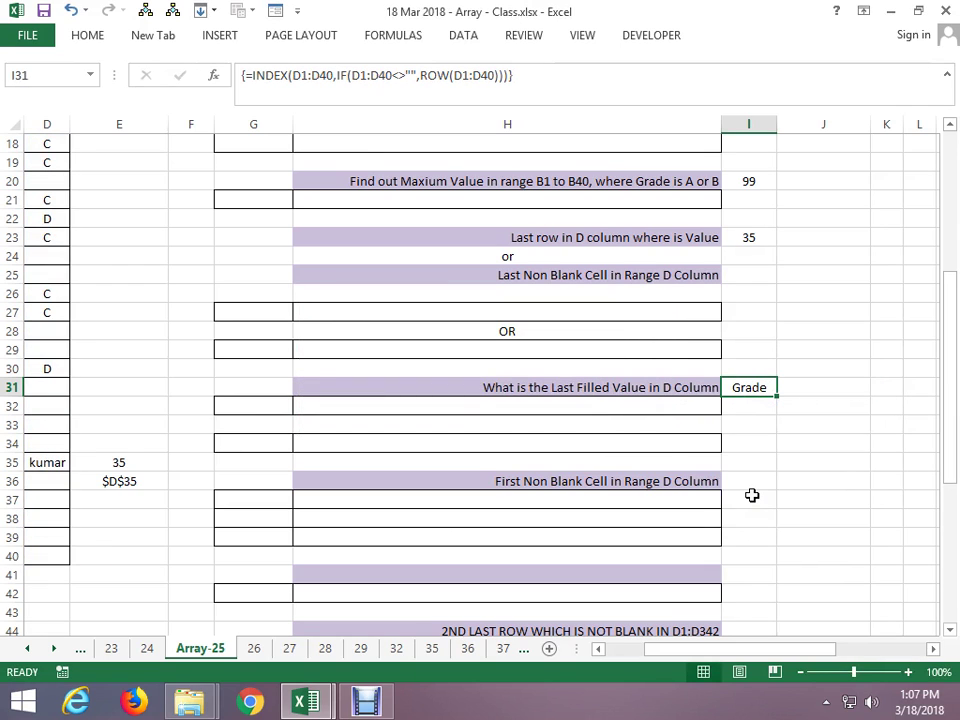
pyautogui.press('F2')
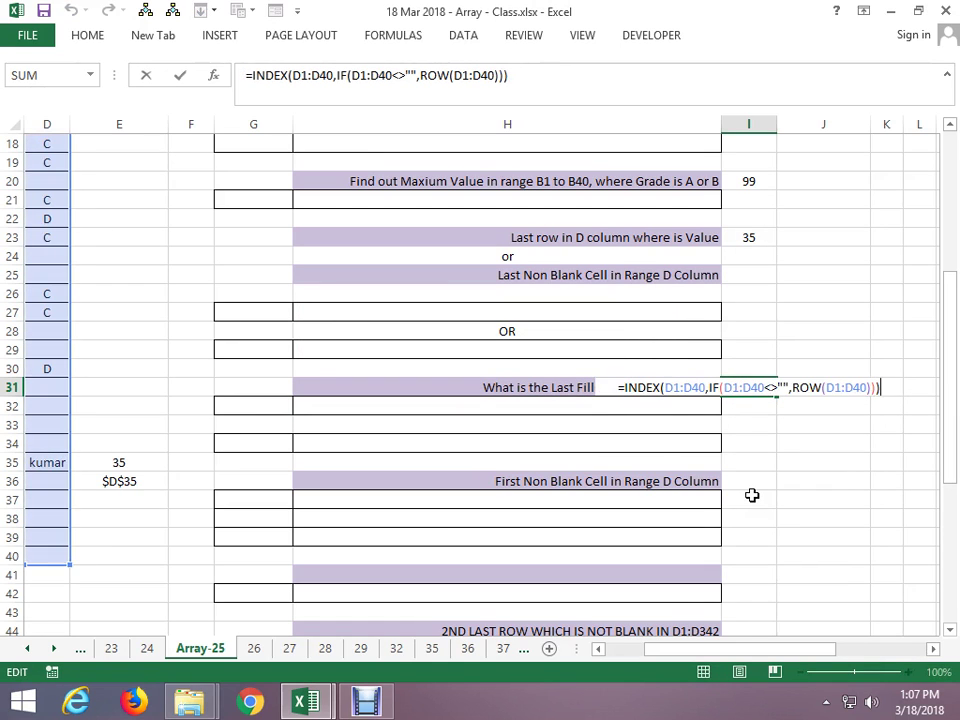
pyautogui.press('F2')
pyautogui.hotkey('ctrl', 'shift', 'Return')
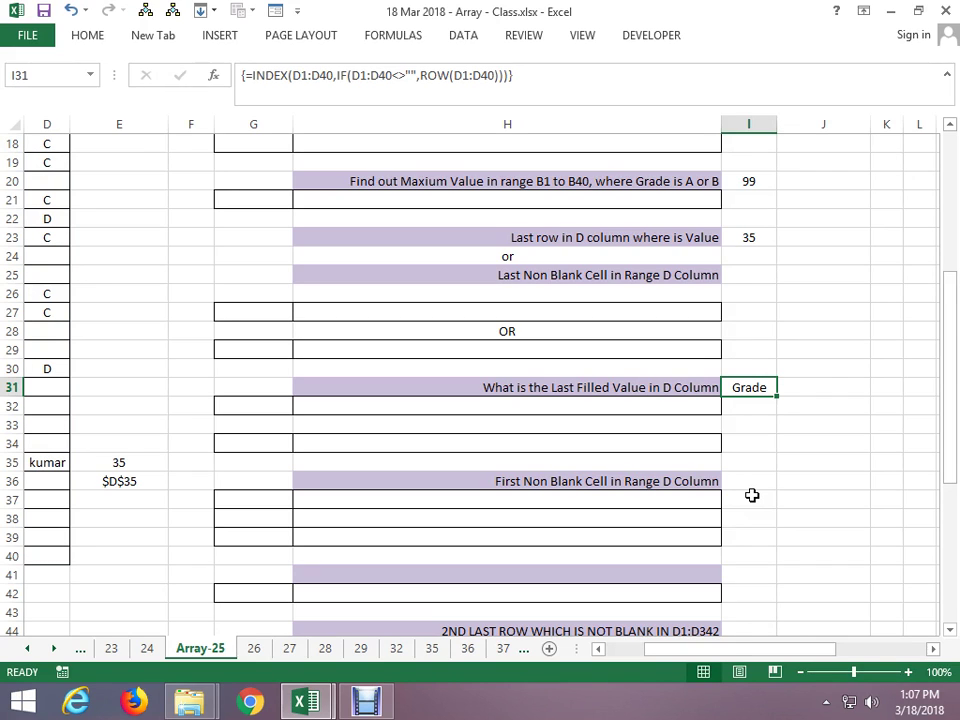
pyautogui.press('F2')
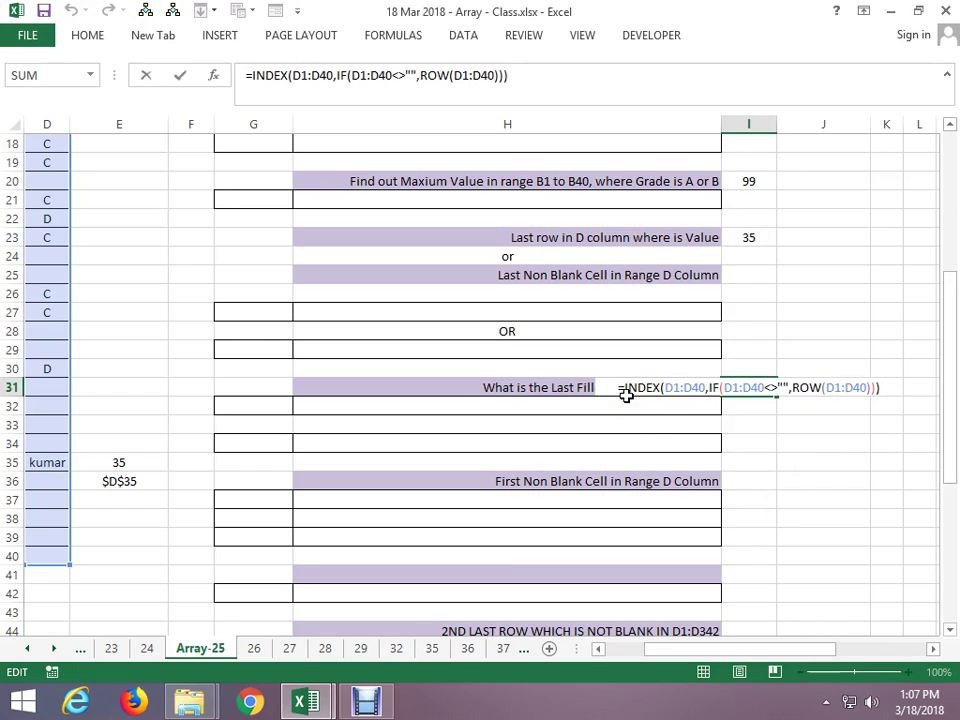
# Wrap I31's IF in MAX as an array formula so it returns kumar
pyautogui.click(707, 388)
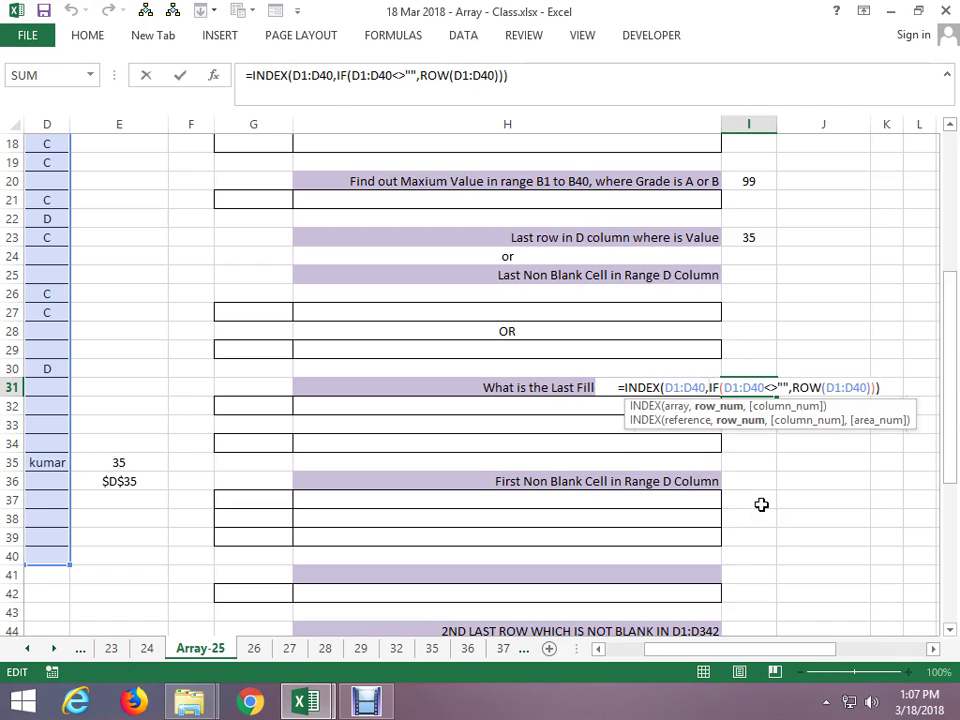
pyautogui.write('max(')
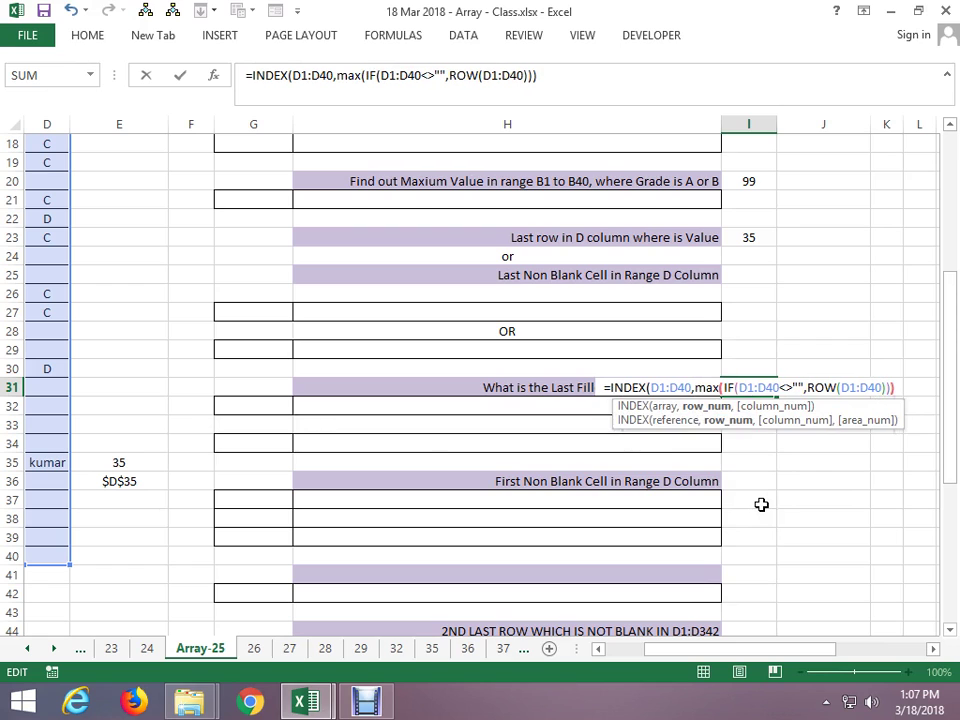
pyautogui.hotkey('ctrl', 'shift', 'Return')
pyautogui.press('Return')
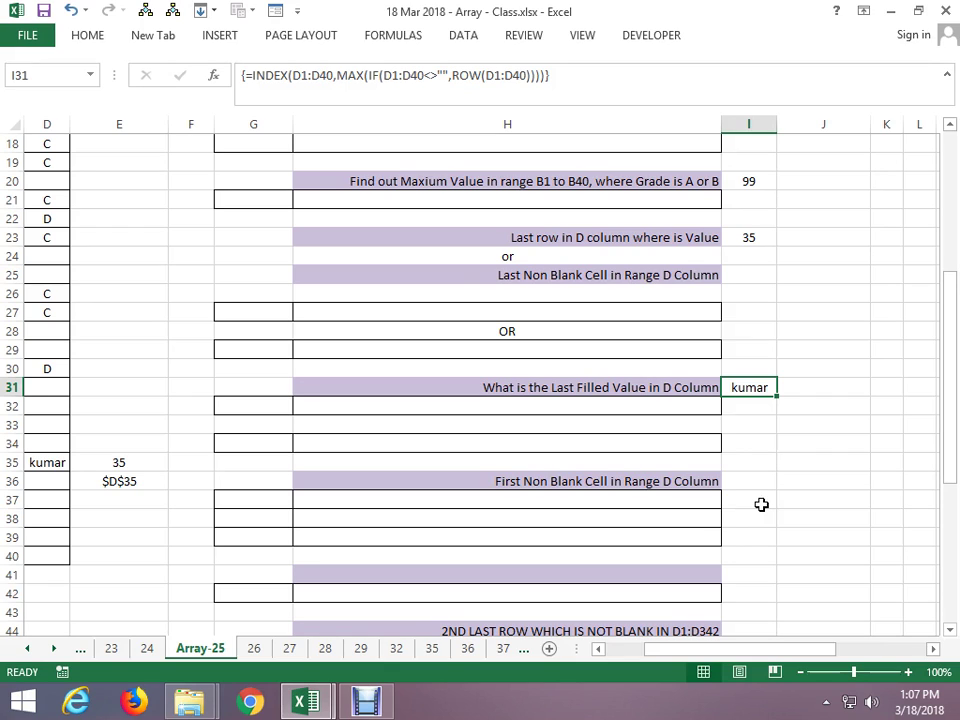
pyautogui.click(34, 485)
# Enter Ravi in D38 and confirm I31 now returns Ravi
pyautogui.click(46, 524)
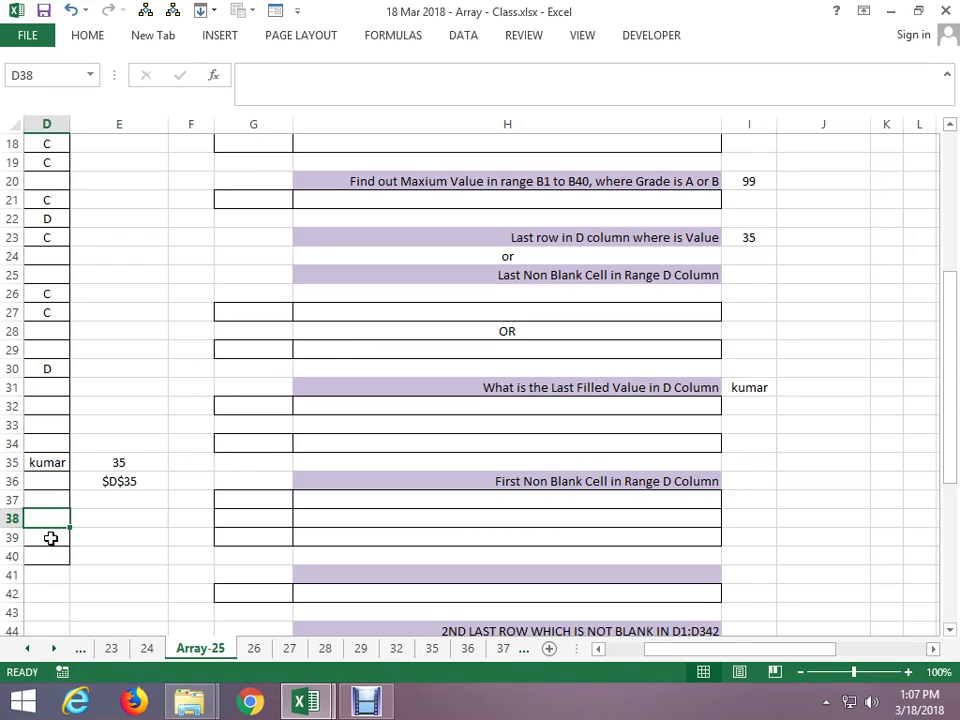
pyautogui.write('Ravi')
pyautogui.press('Return')
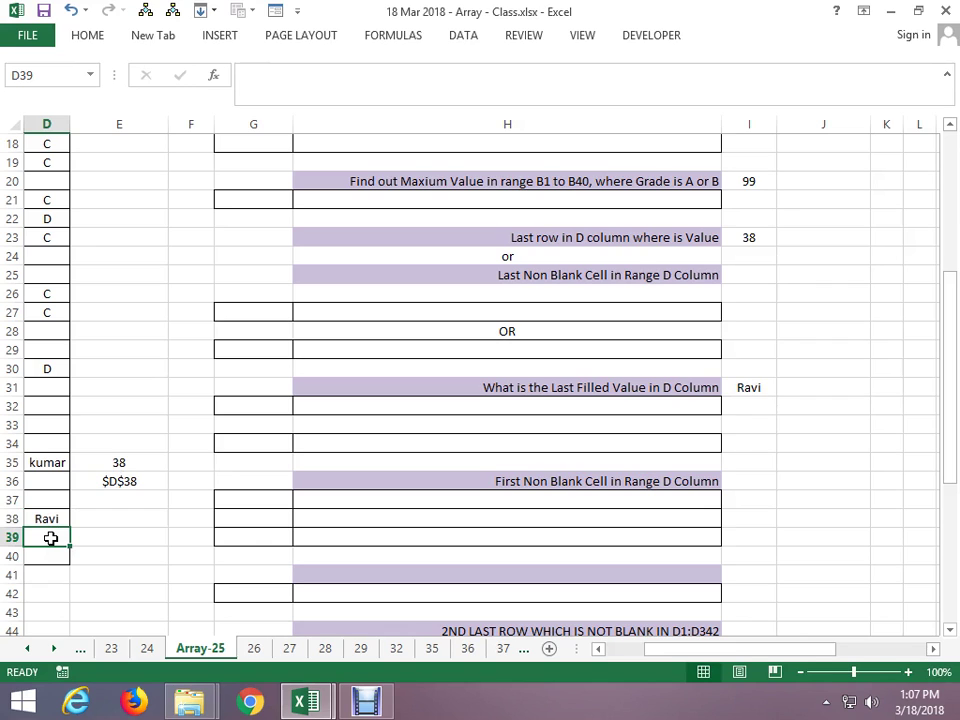
pyautogui.click(736, 387)
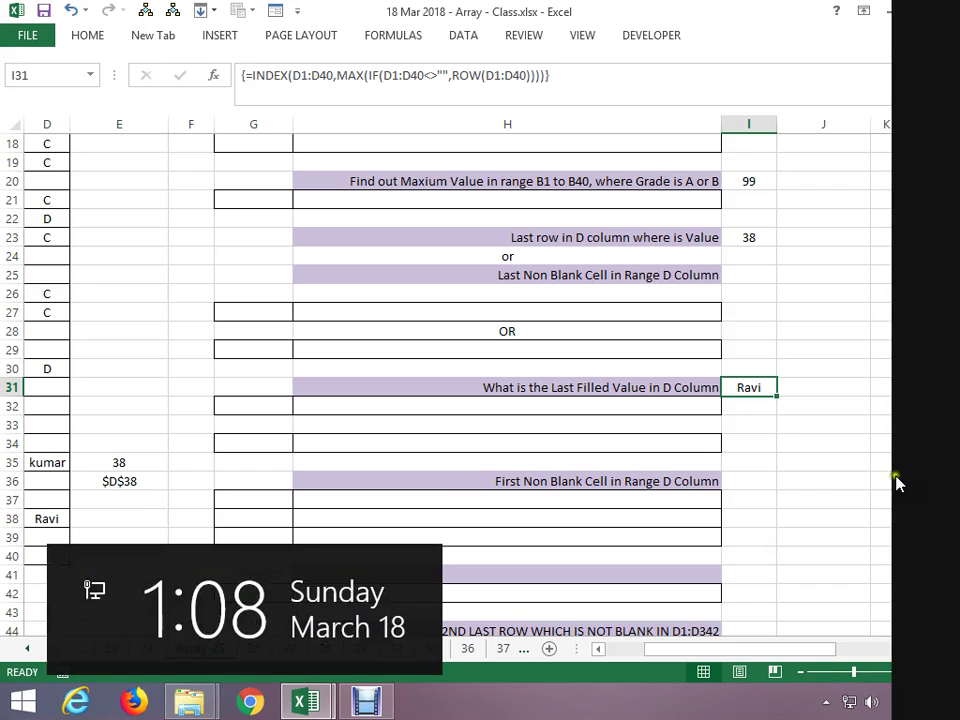
# Test =ROW() in J25 (giving 25), then replace it with =ROW(A5) returning 5
pyautogui.click(853, 271)
pyautogui.write('=')
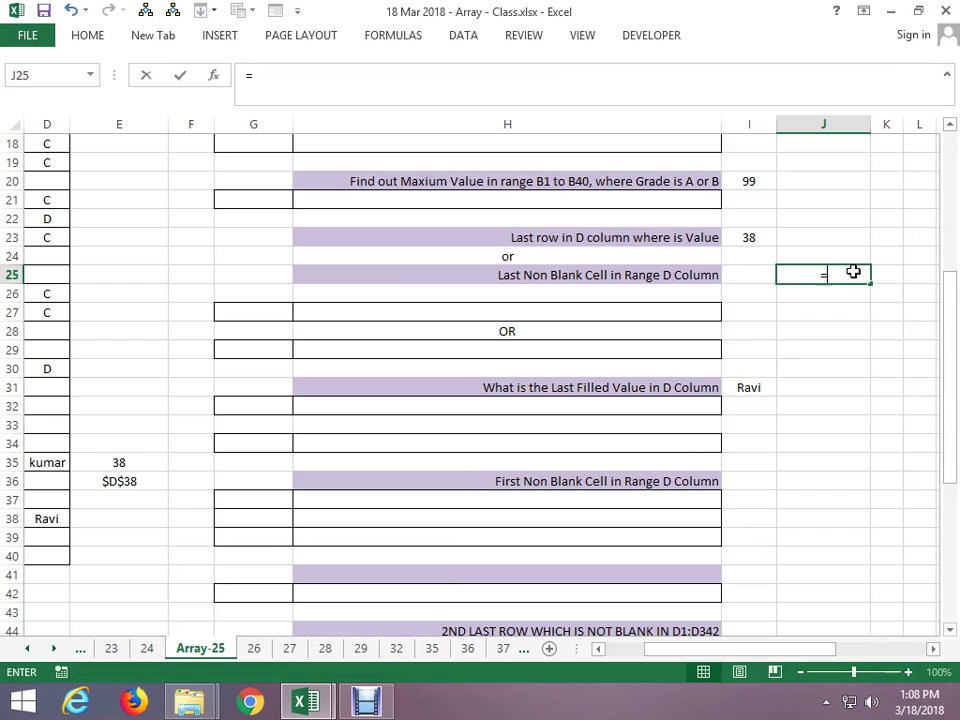
pyautogui.write('rpw')
pyautogui.press('BackSpace')
pyautogui.press('BackSpace')
pyautogui.write('ow')
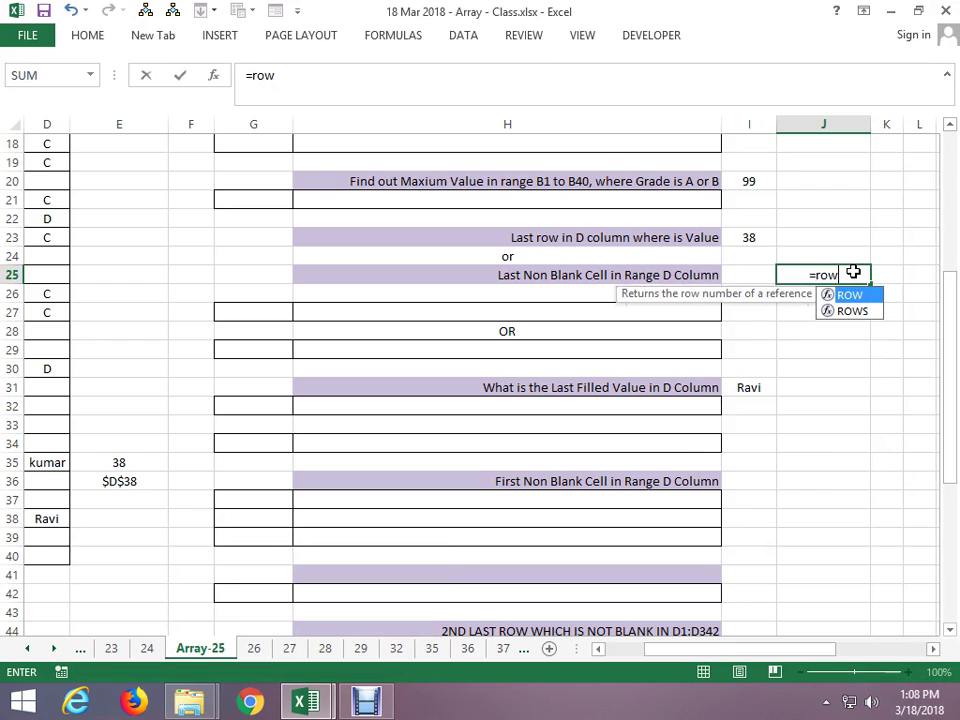
pyautogui.write('()')
pyautogui.press('Return')
pyautogui.click(853, 272)
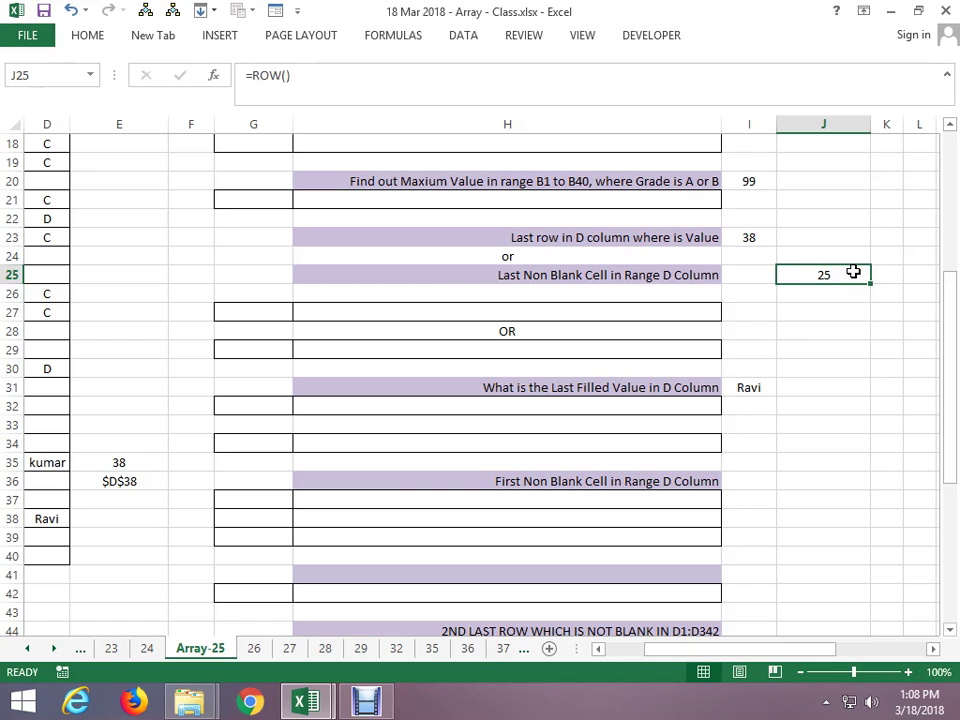
pyautogui.press('Delete')
pyautogui.write('=r')
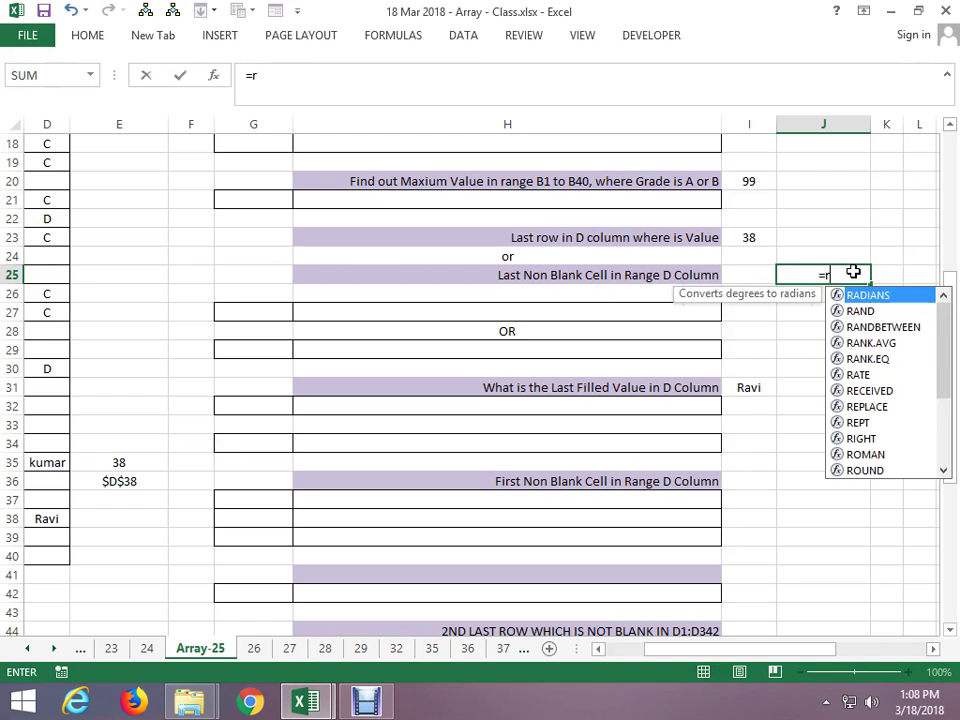
pyautogui.write('ow(a')
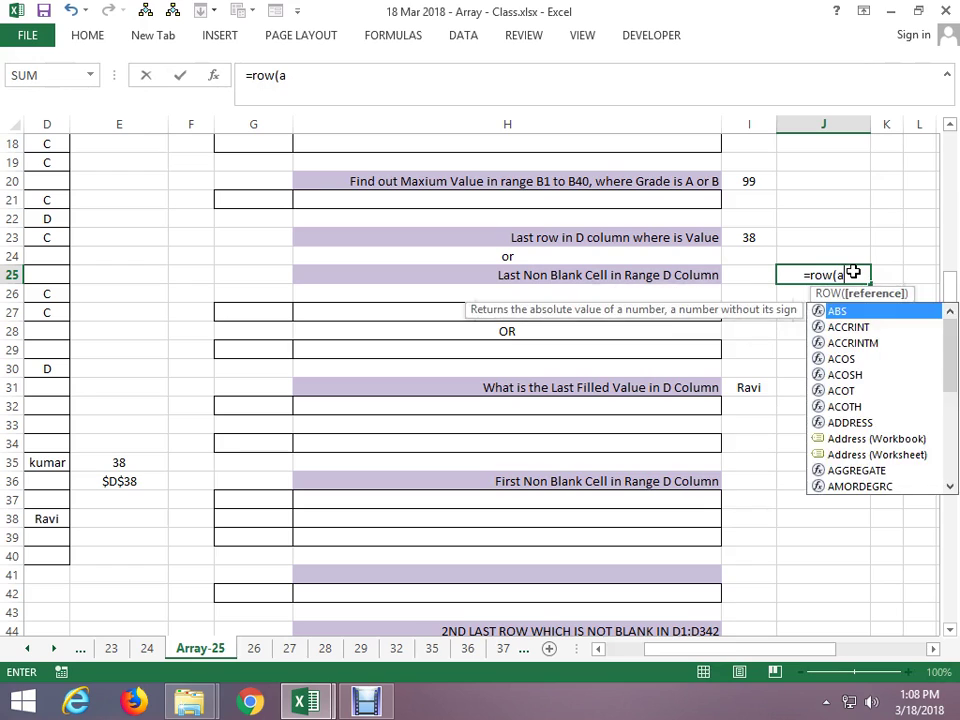
pyautogui.write('5)')
pyautogui.press('Return')
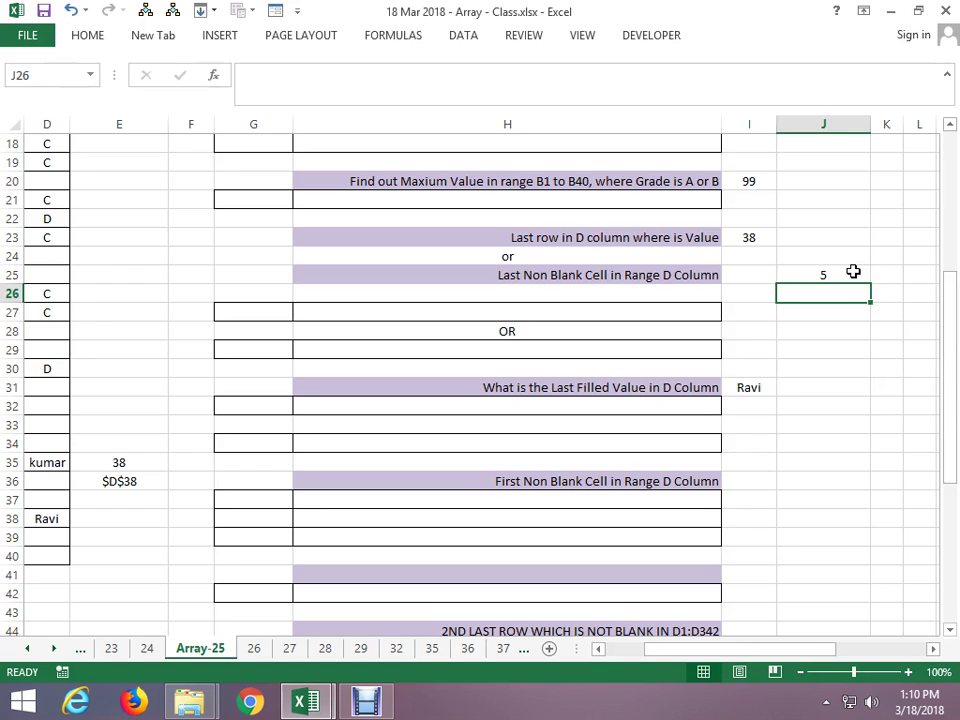
pyautogui.click(742, 484)
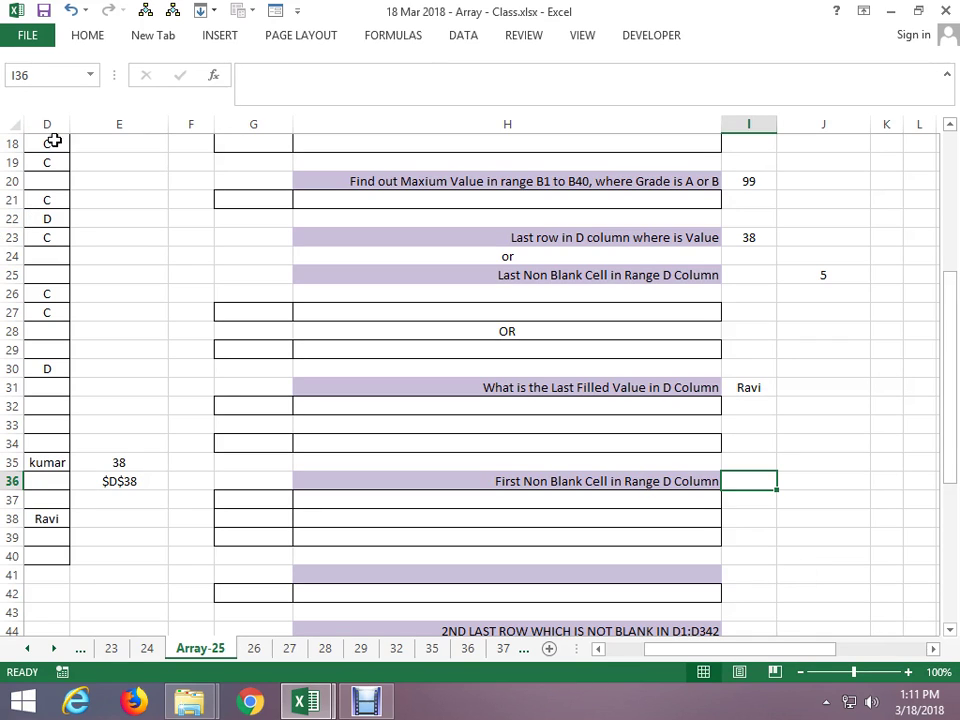
pyautogui.click(49, 158)
pyautogui.click(52, 151)
pyautogui.press('Up')
pyautogui.press('Up')
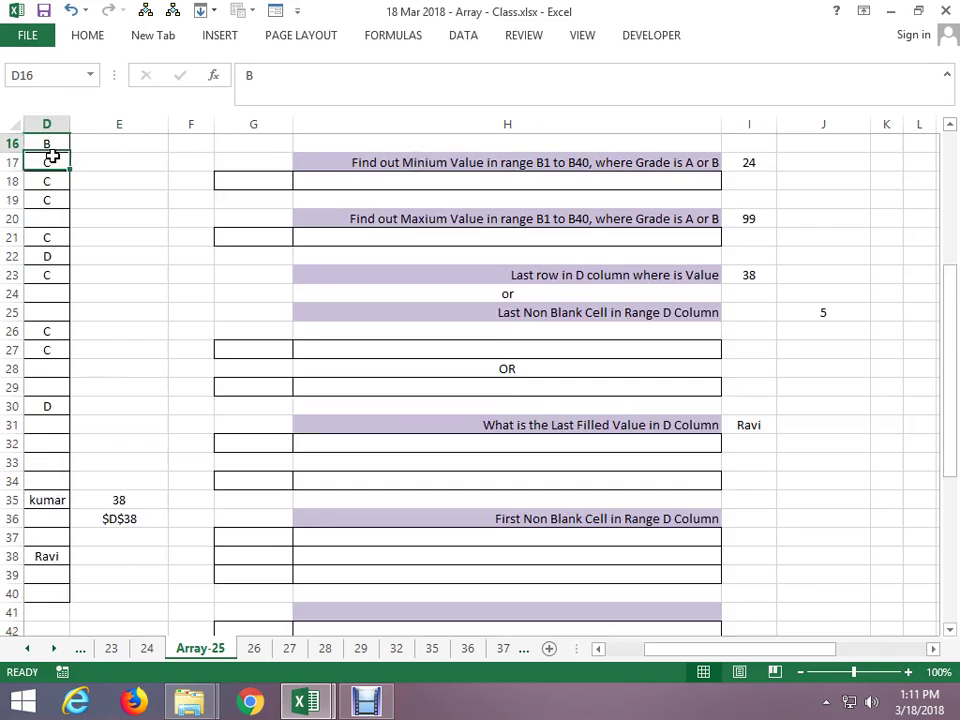
pyautogui.press('Up')
pyautogui.press('Up')
pyautogui.press('Up')
pyautogui.press('Up')
pyautogui.press('Up')
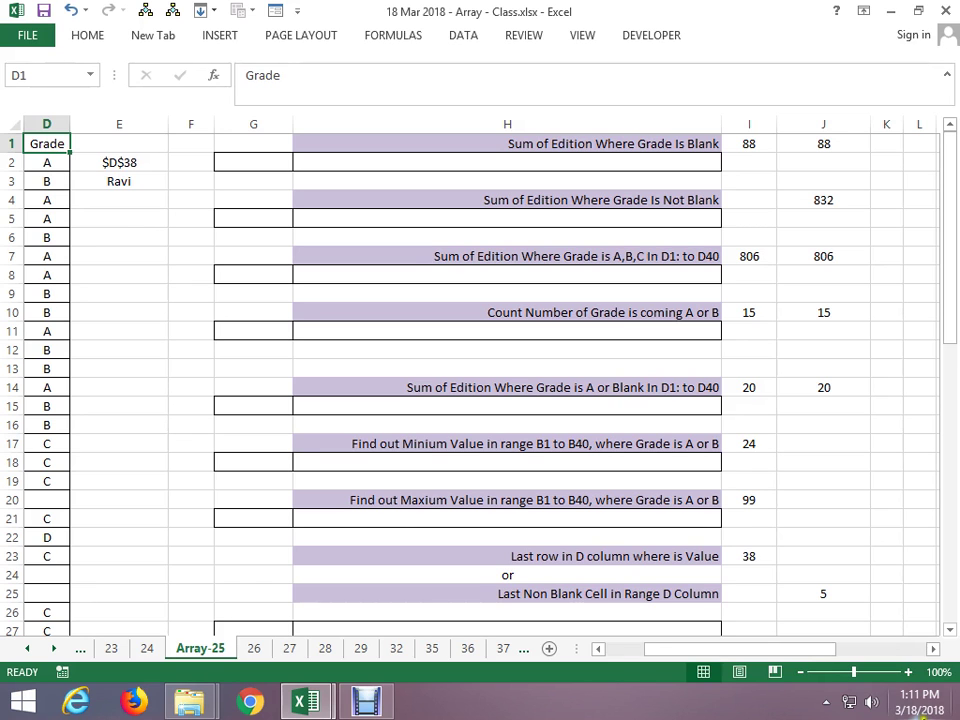
pyautogui.click(787, 604)
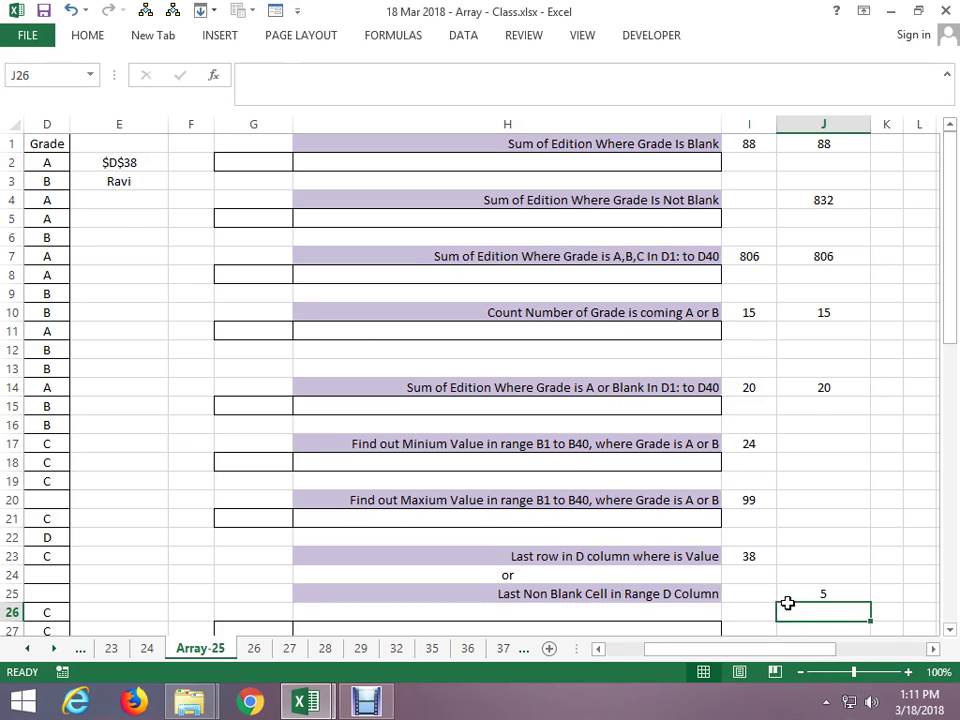
pyautogui.press('Down')
pyautogui.press('Down')
pyautogui.press('Down')
pyautogui.press('Down')
pyautogui.press('Down')
pyautogui.press('Down')
pyautogui.press('Down')
pyautogui.press('Down')
pyautogui.press('Down')
pyautogui.press('Down')
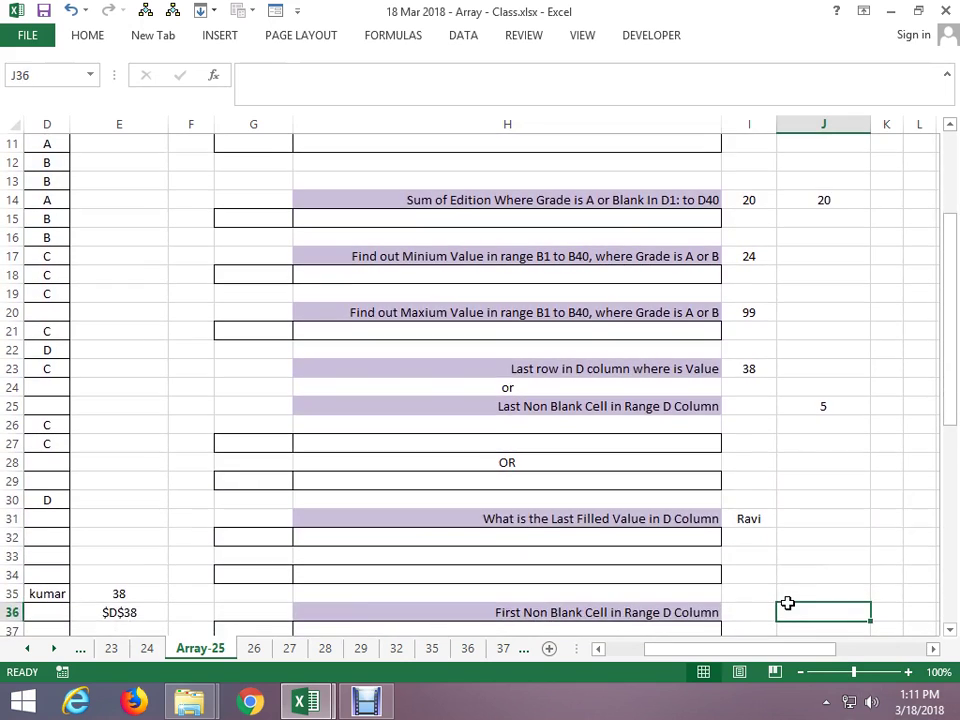
pyautogui.press('Down')
pyautogui.press('Down')
pyautogui.press('Down')
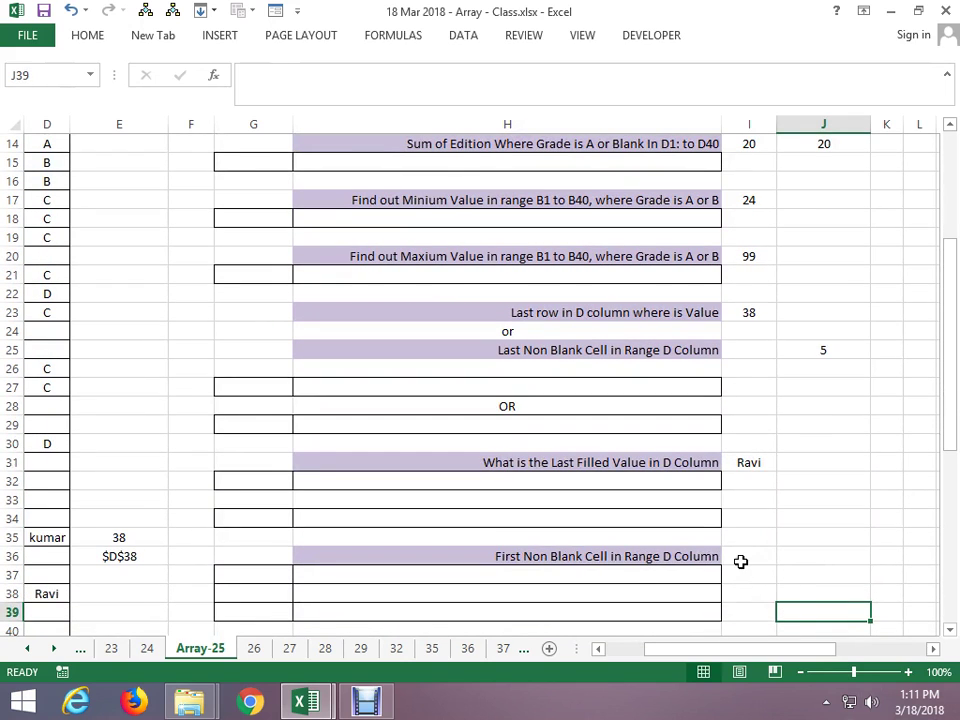
# Type A as the answer in I36
pyautogui.click(739, 552)
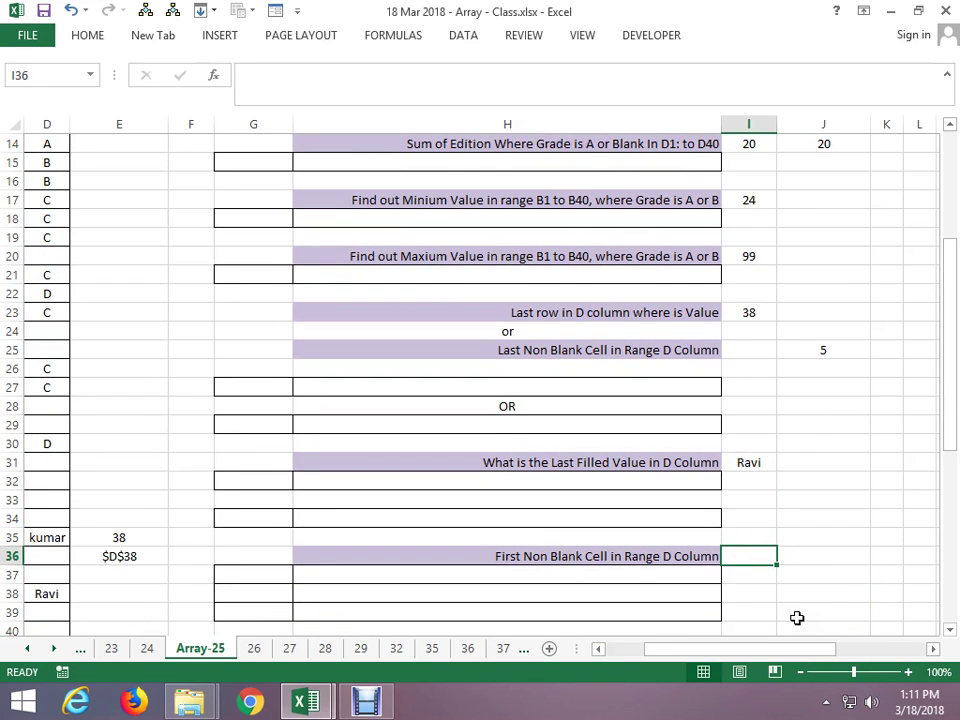
pyautogui.write('A')
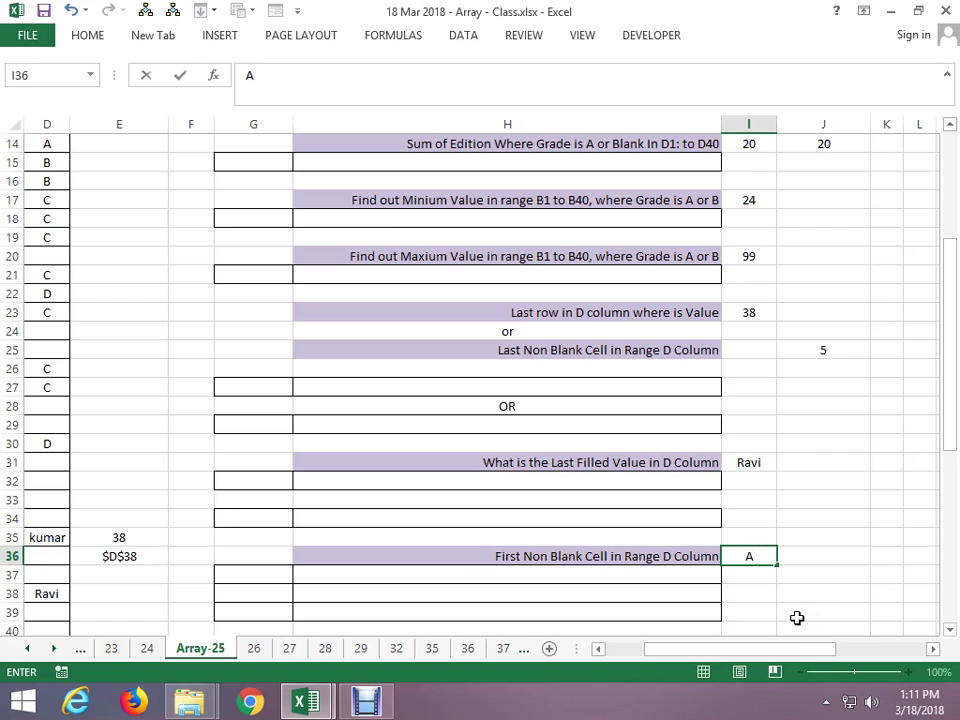
pyautogui.press('Return')
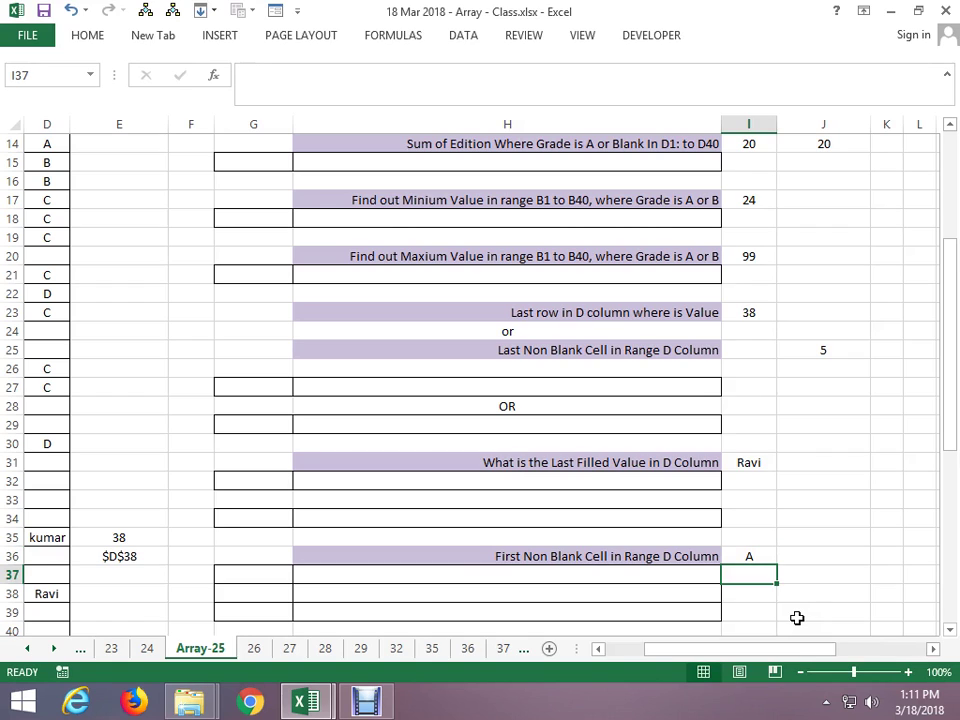
pyautogui.press('Up')
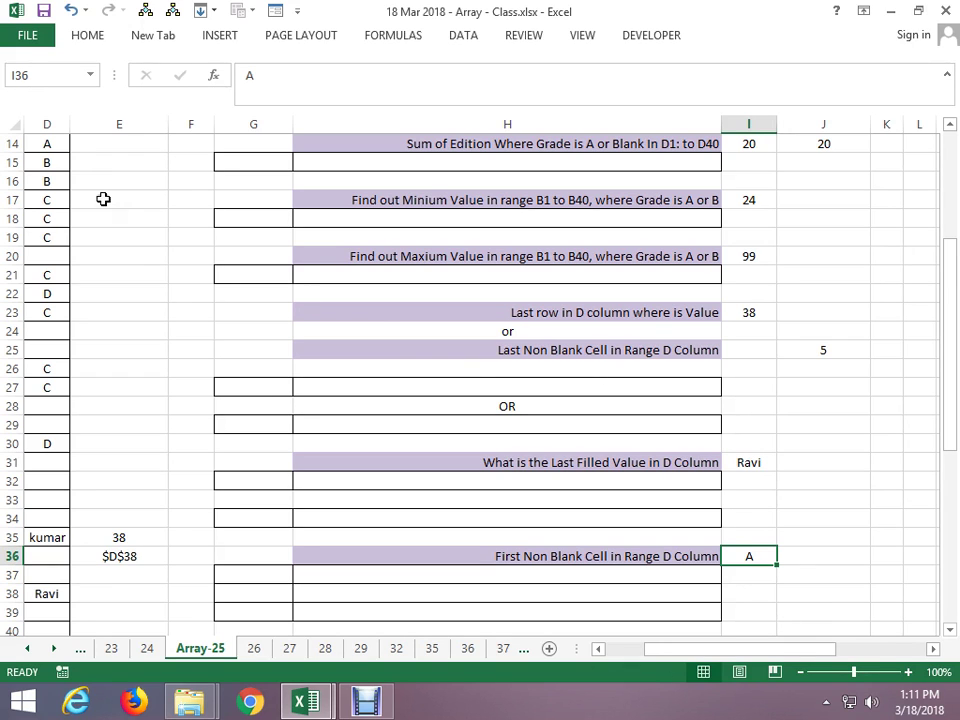
# Browse the Grade values in column D, then change I36's answer to A1
pyautogui.click(64, 166)
pyautogui.press('Up')
pyautogui.press('Up')
pyautogui.press('Up')
pyautogui.press('Up')
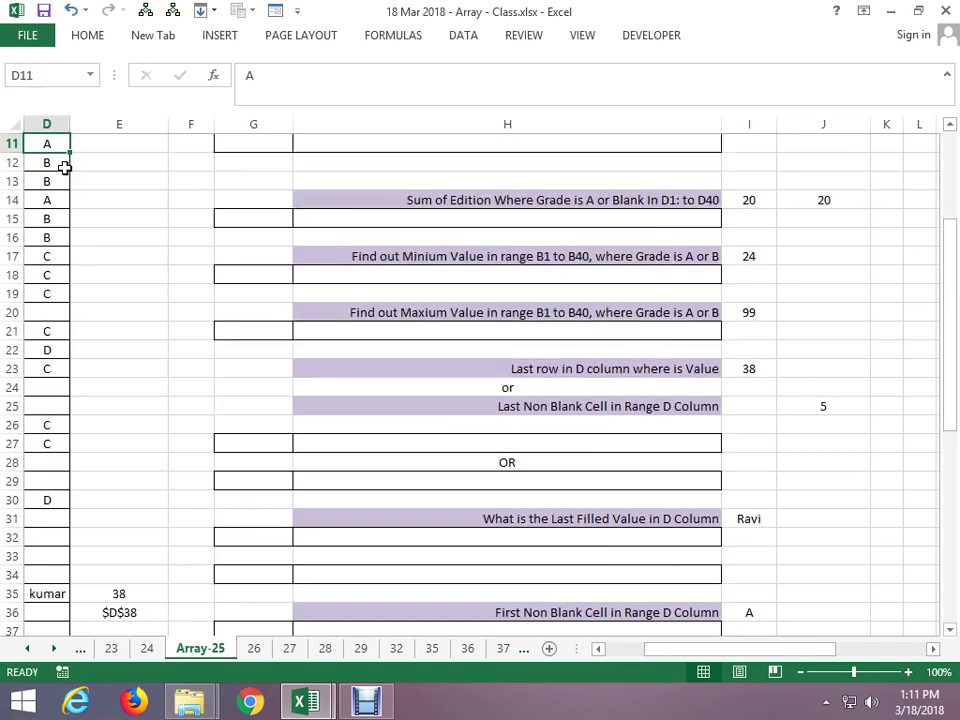
pyautogui.press('Up')
pyautogui.press('Up')
pyautogui.press('Up')
pyautogui.press('Down')
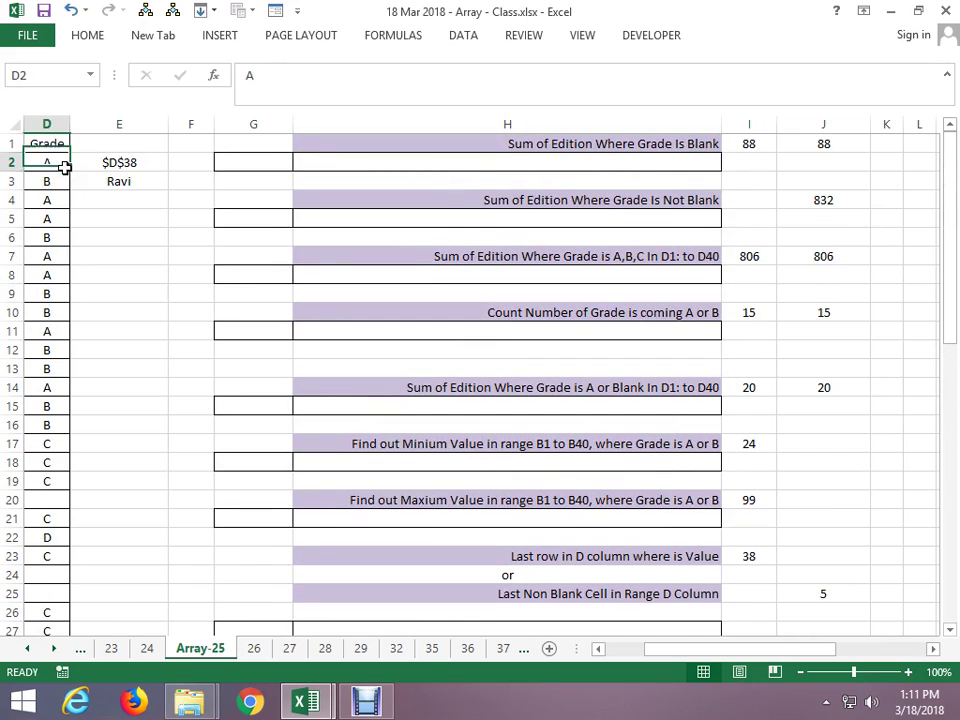
pyautogui.press('Down')
pyautogui.press('Down')
pyautogui.press('Down')
pyautogui.press('Down')
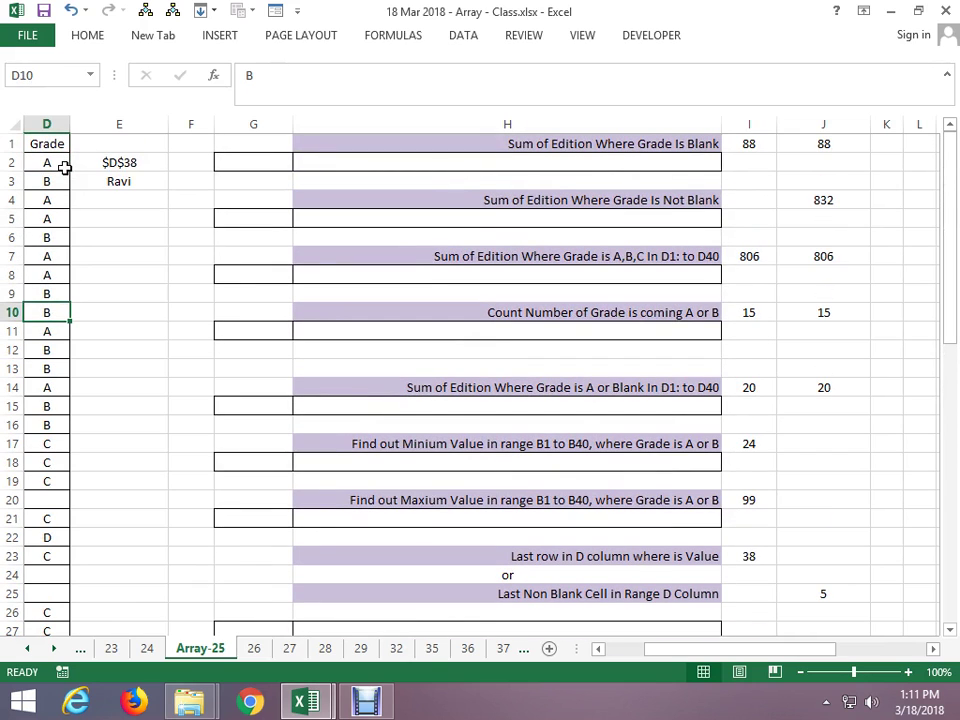
pyautogui.press('Down')
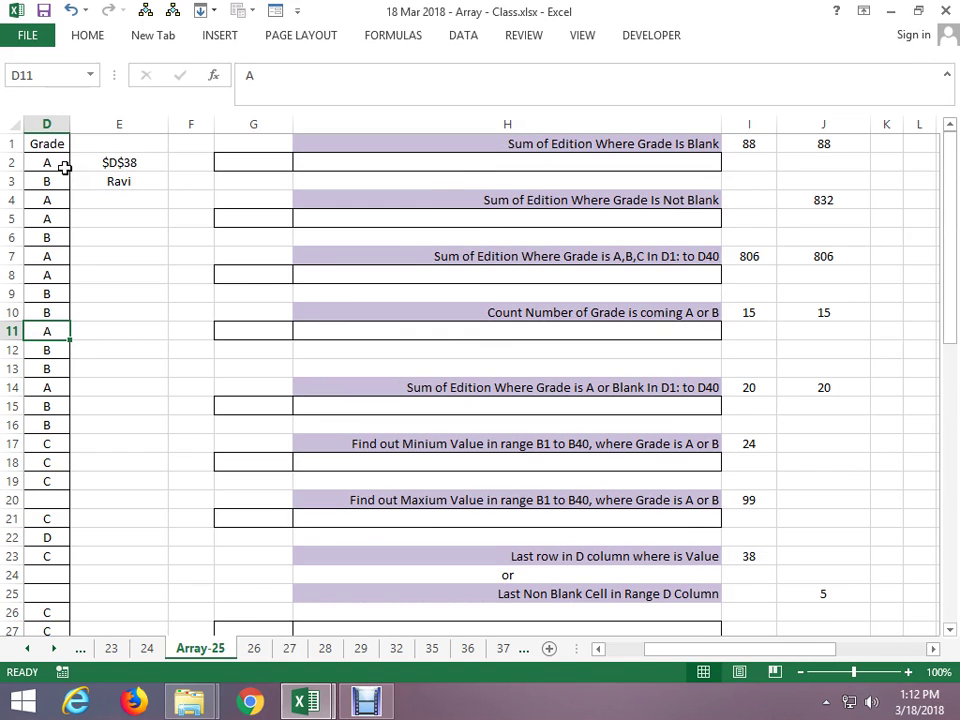
pyautogui.press('Down')
pyautogui.press('Down')
pyautogui.press('Down')
pyautogui.press('Down')
pyautogui.press('Down')
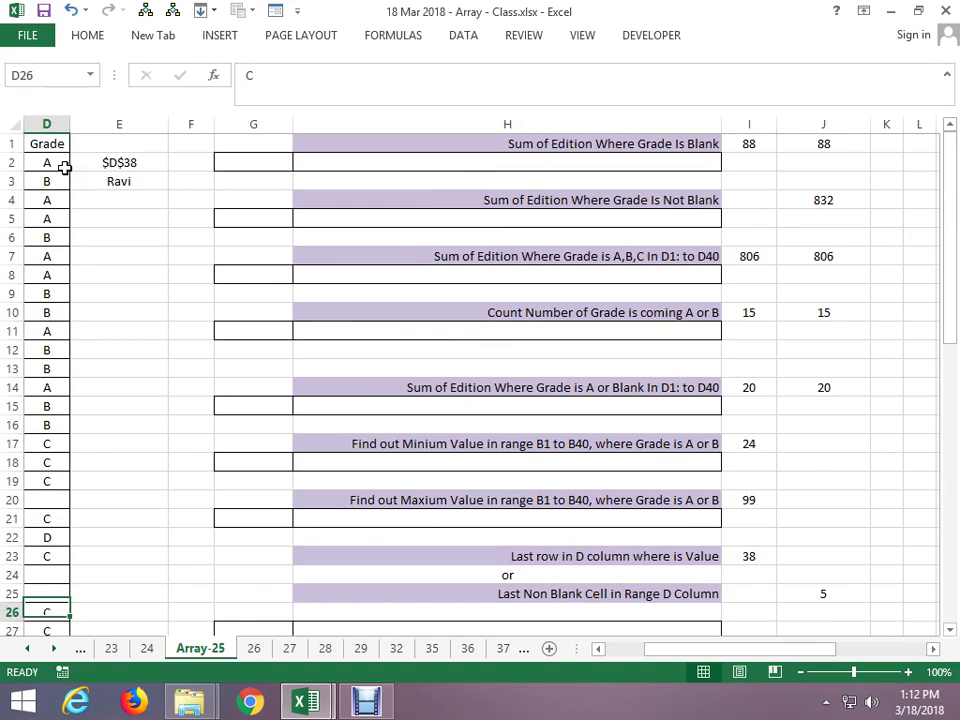
pyautogui.press('Down')
pyautogui.press('Down')
pyautogui.press('Down')
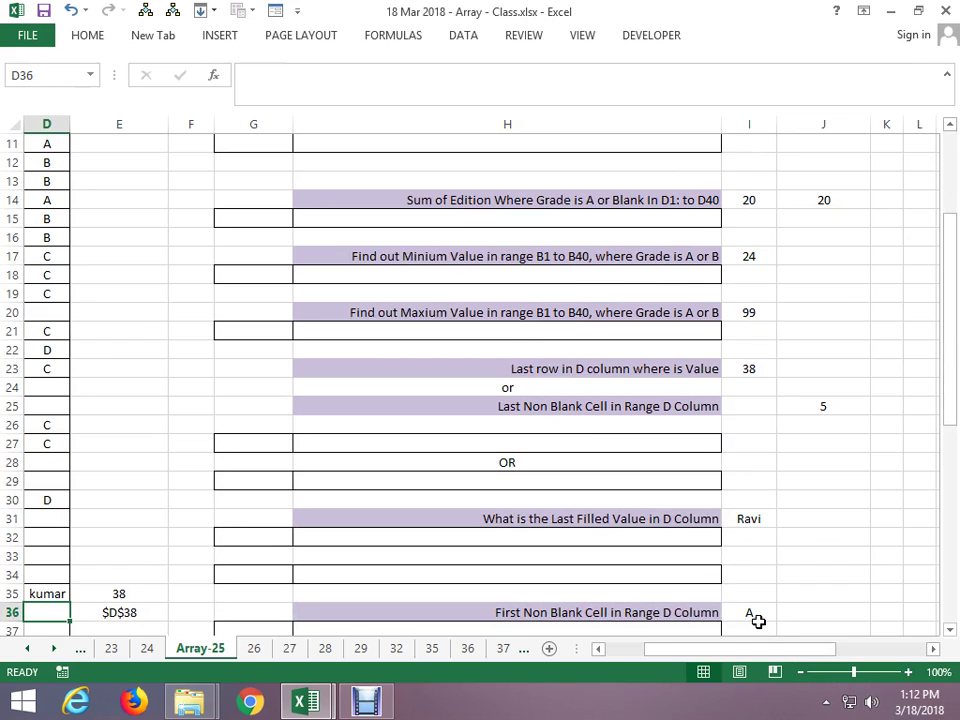
pyautogui.click(752, 613)
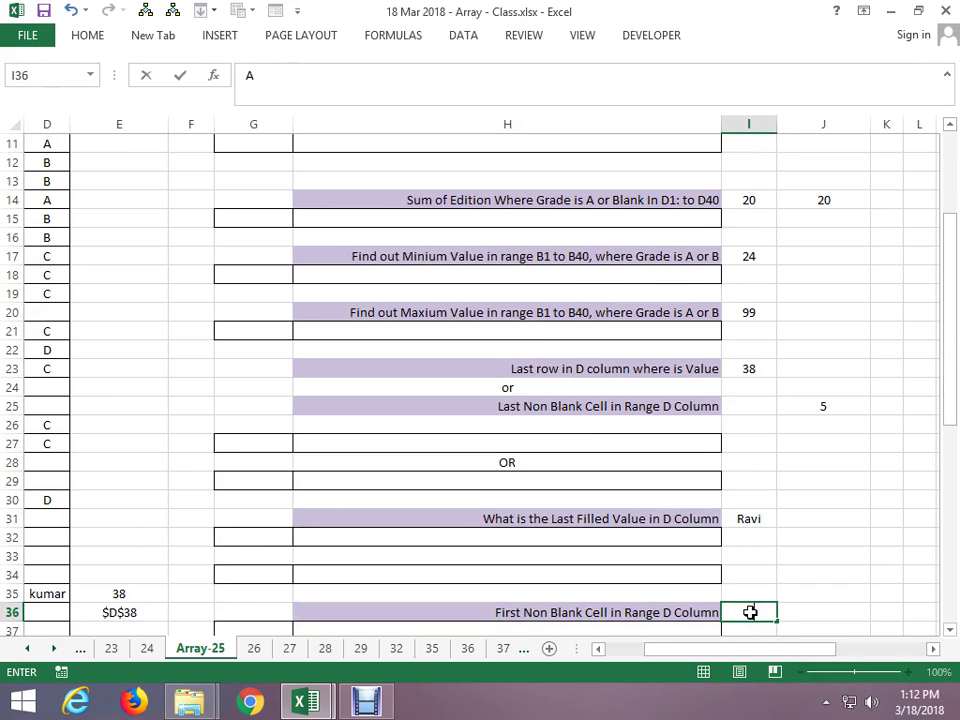
pyautogui.write('1')
pyautogui.press('Return')
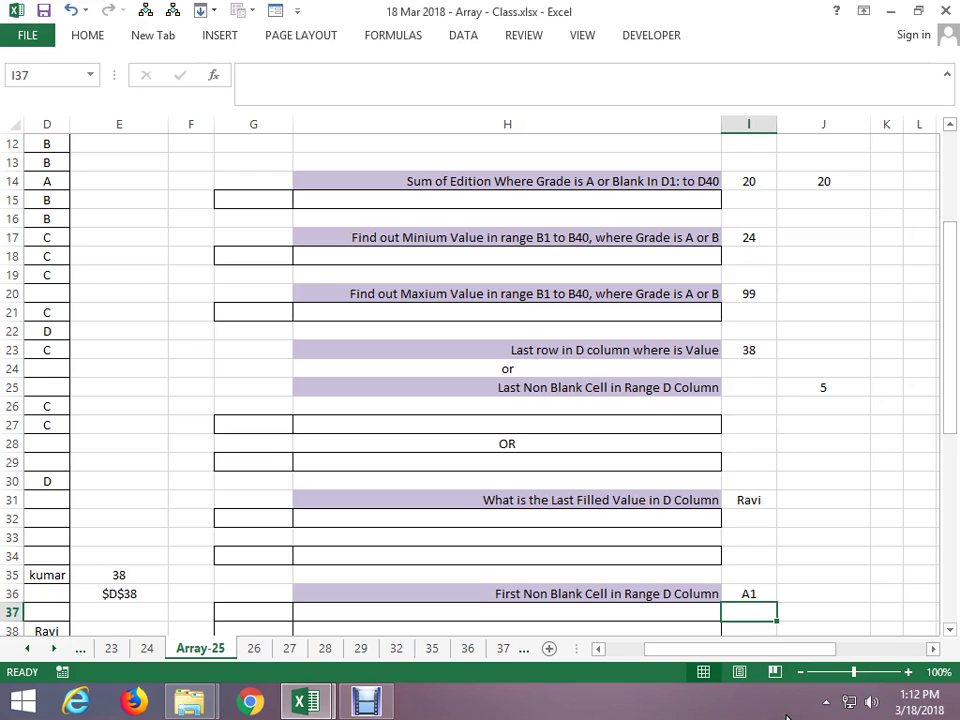
# Inspect the ADDRESS helper formulas in column E and change I36's answer to D1
pyautogui.click(87, 185)
pyautogui.press('Up')
pyautogui.press('Up')
pyautogui.press('Up')
pyautogui.press('Up')
pyautogui.press('Up')
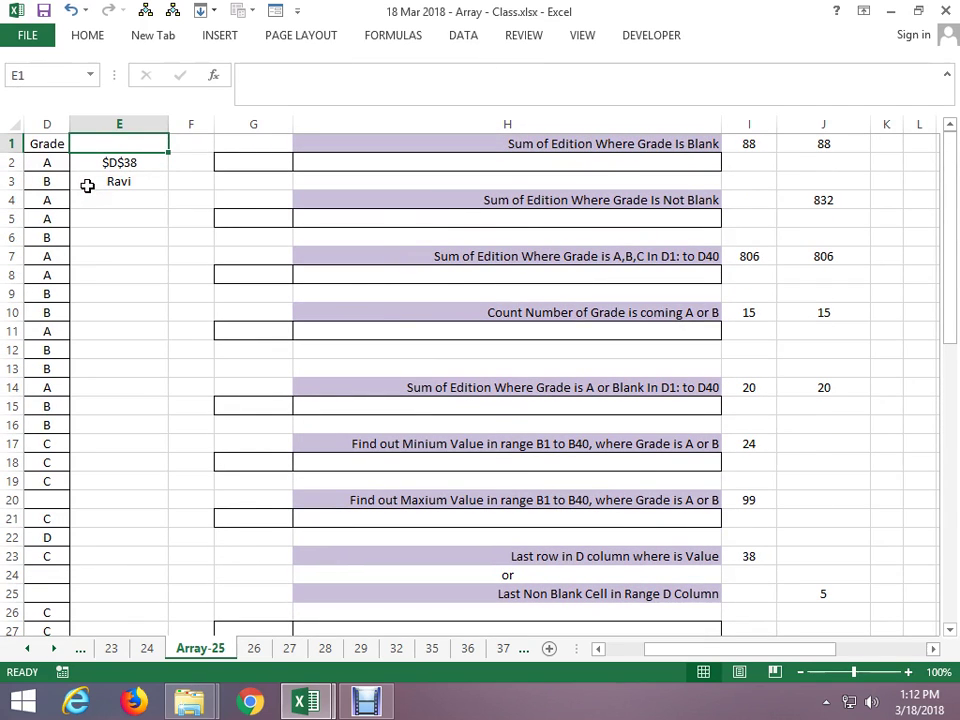
pyautogui.press('Down')
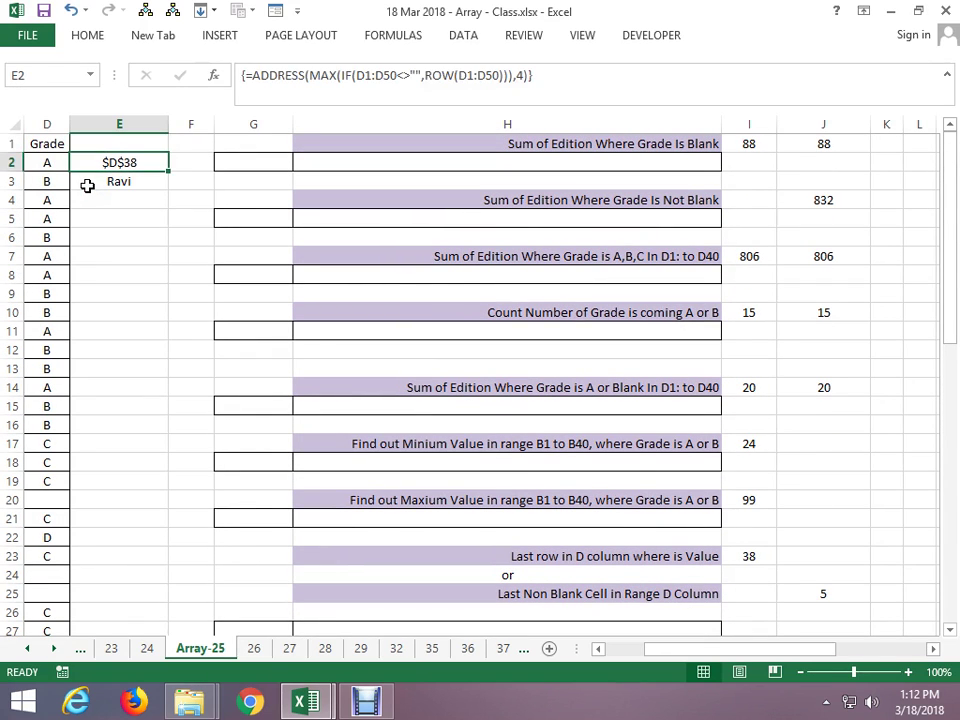
pyautogui.press('Down')
pyautogui.press('Down')
pyautogui.press('Down')
pyautogui.press('Down')
pyautogui.press('Down')
pyautogui.press('Down')
pyautogui.press('Down')
pyautogui.press('Down')
pyautogui.press('Down')
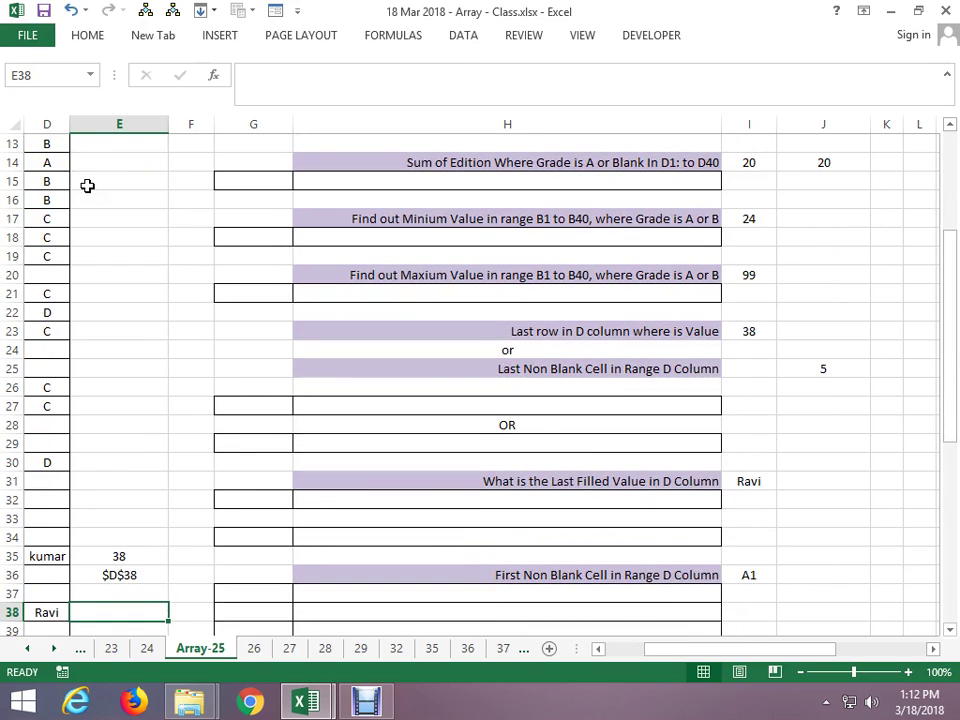
pyautogui.click(748, 570)
pyautogui.write('D1')
pyautogui.hotkey('ctrl', 'Return')
pyautogui.press('Down')
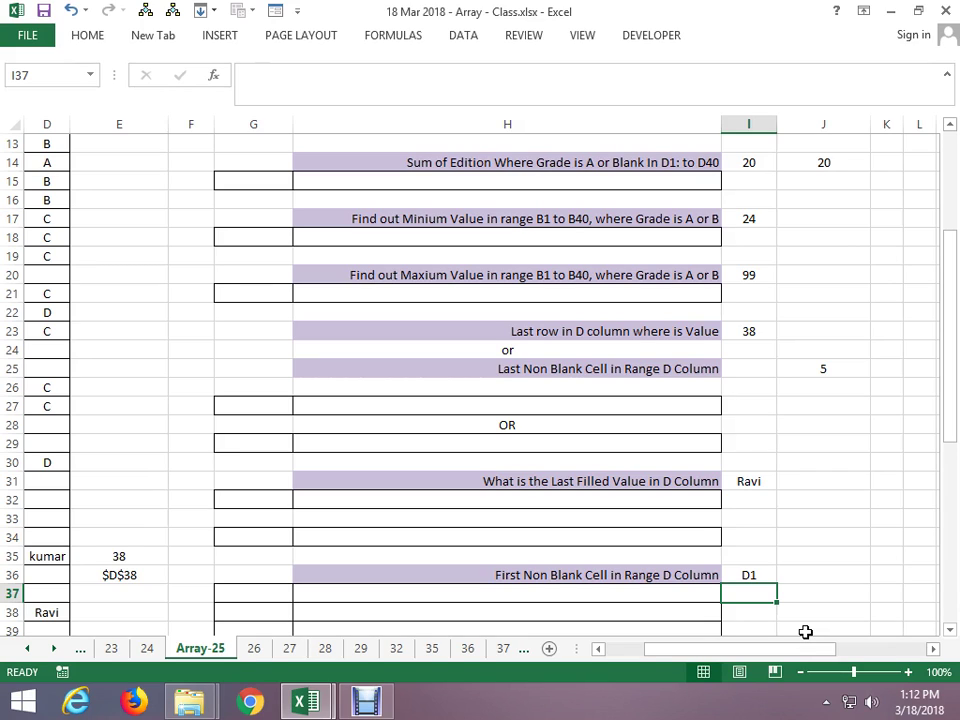
pyautogui.press('Down')
# Enter =ifq in I36, which returns #NAME?
pyautogui.click(750, 574)
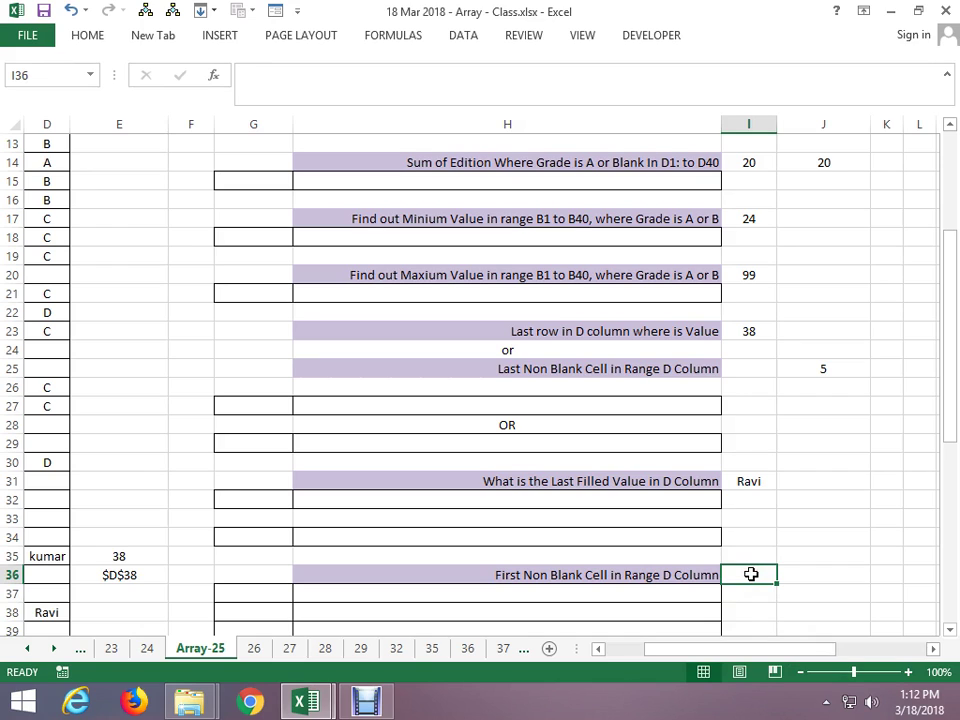
pyautogui.write('=')
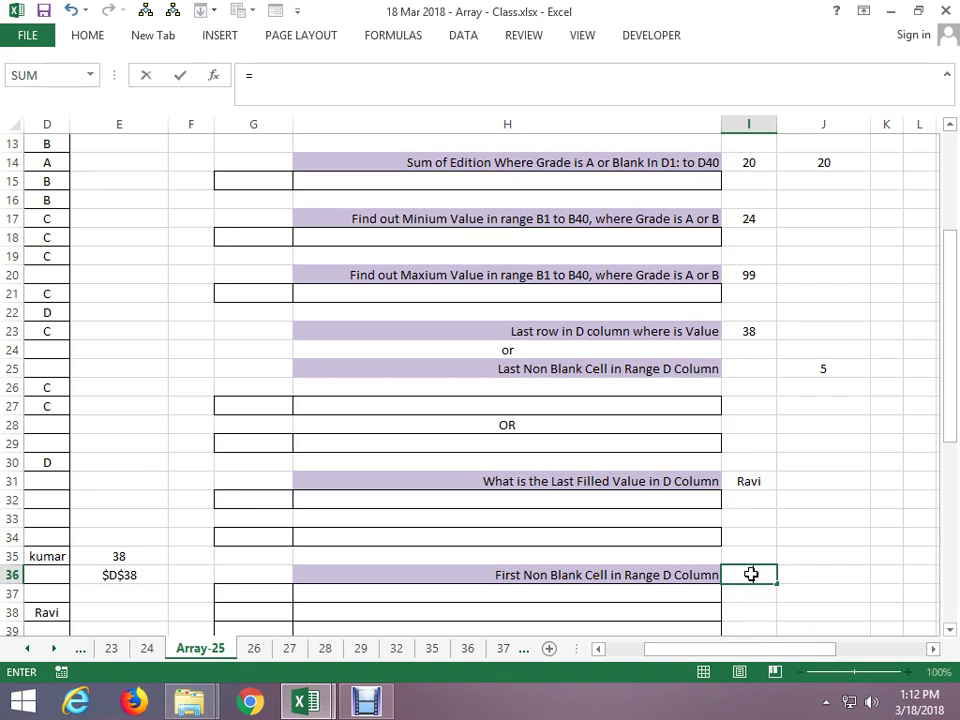
pyautogui.write('ifq')
pyautogui.press('Tab')
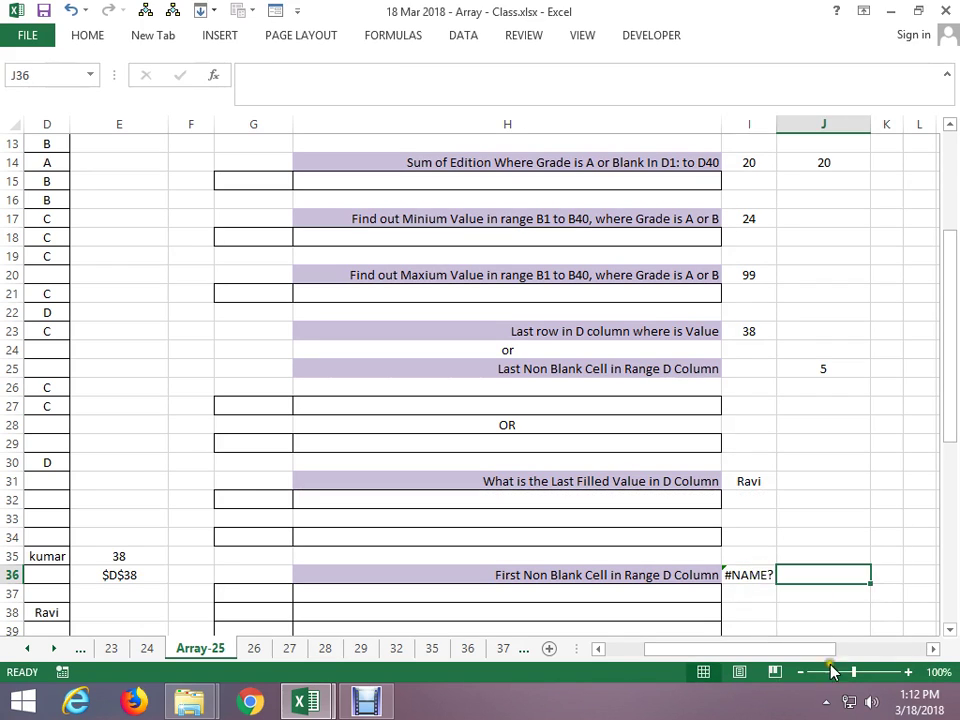
# Replace I36's broken formula with =if(d1:d40<>row(d1:d40))
pyautogui.click(750, 574)
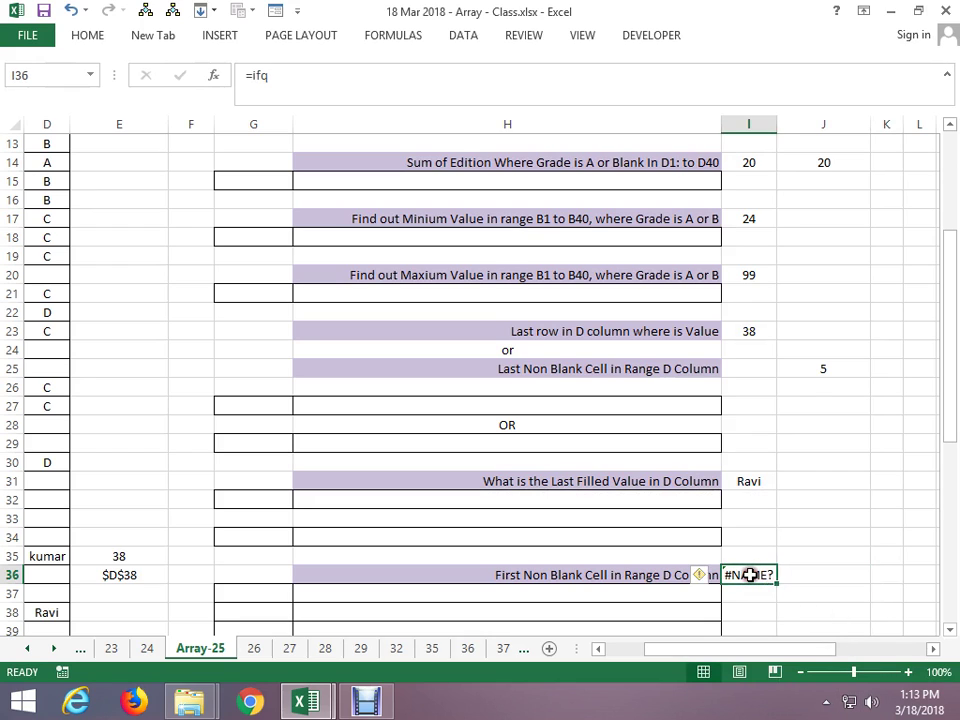
pyautogui.press('Delete')
pyautogui.write('=if')
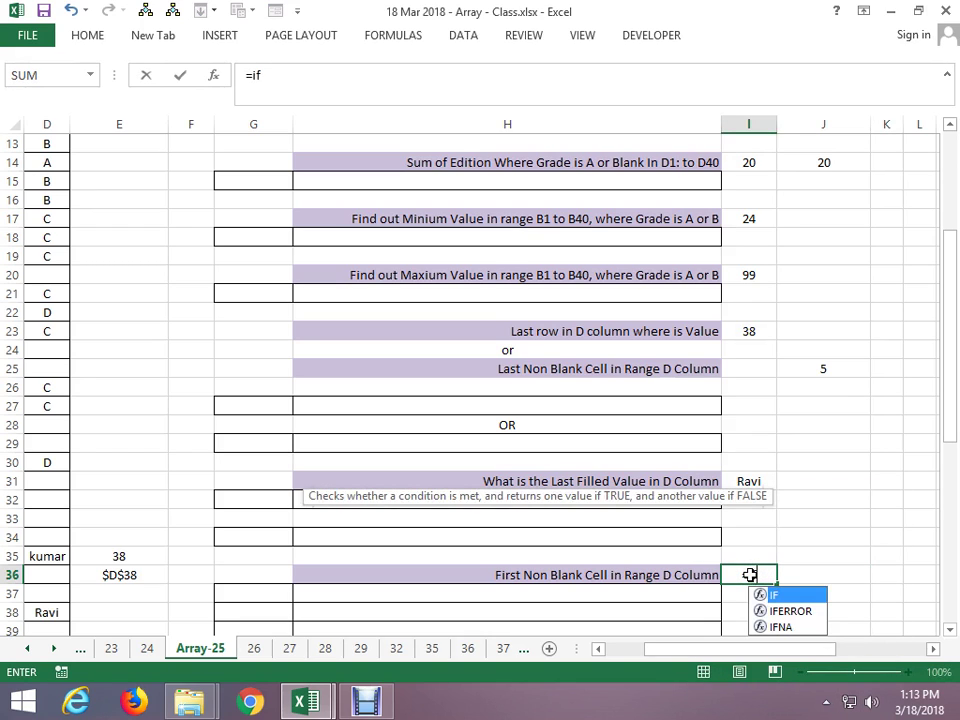
pyautogui.write('(')
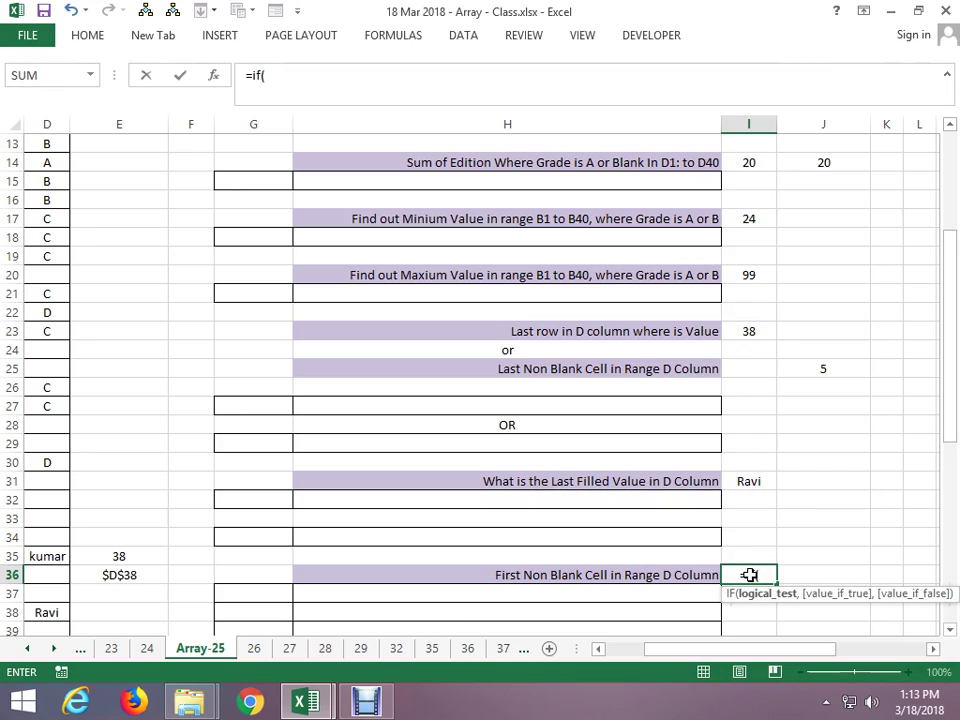
pyautogui.write('d1')
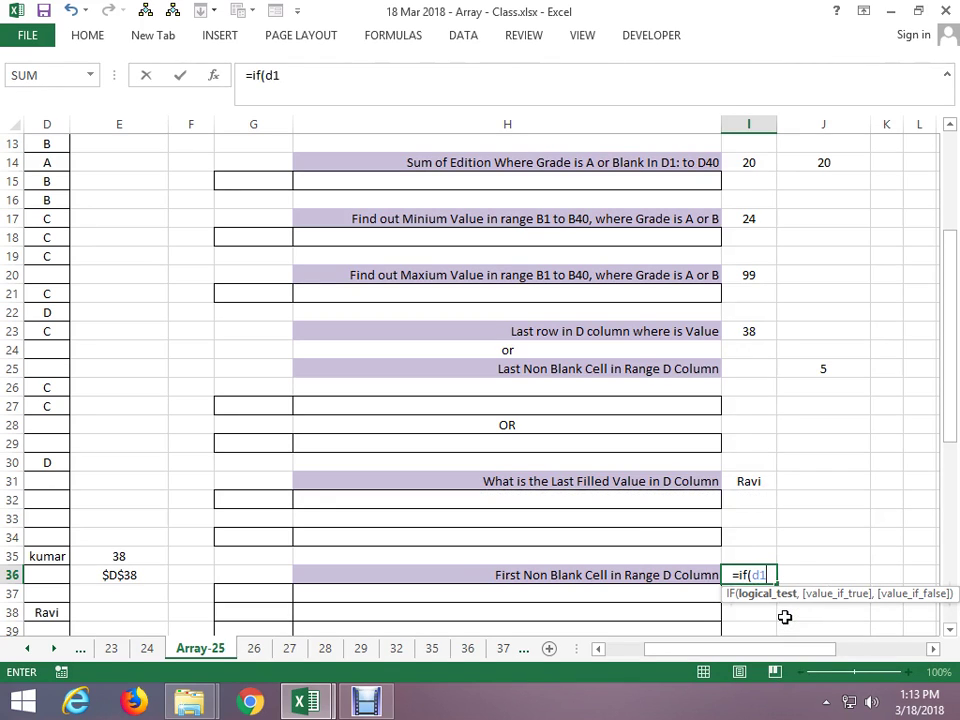
pyautogui.write(':d')
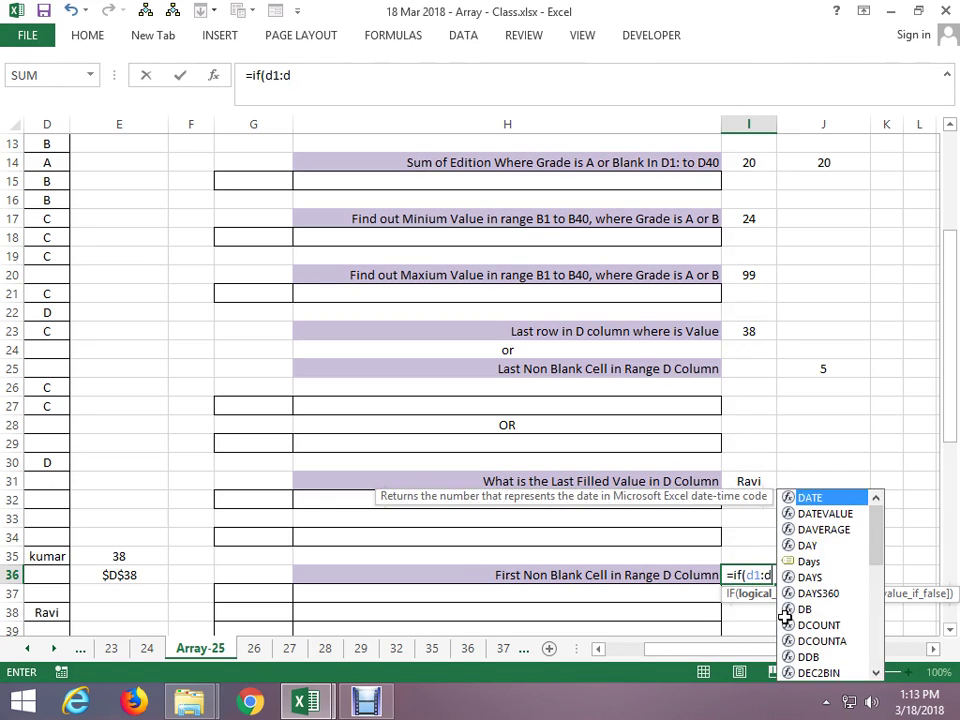
pyautogui.write('40')
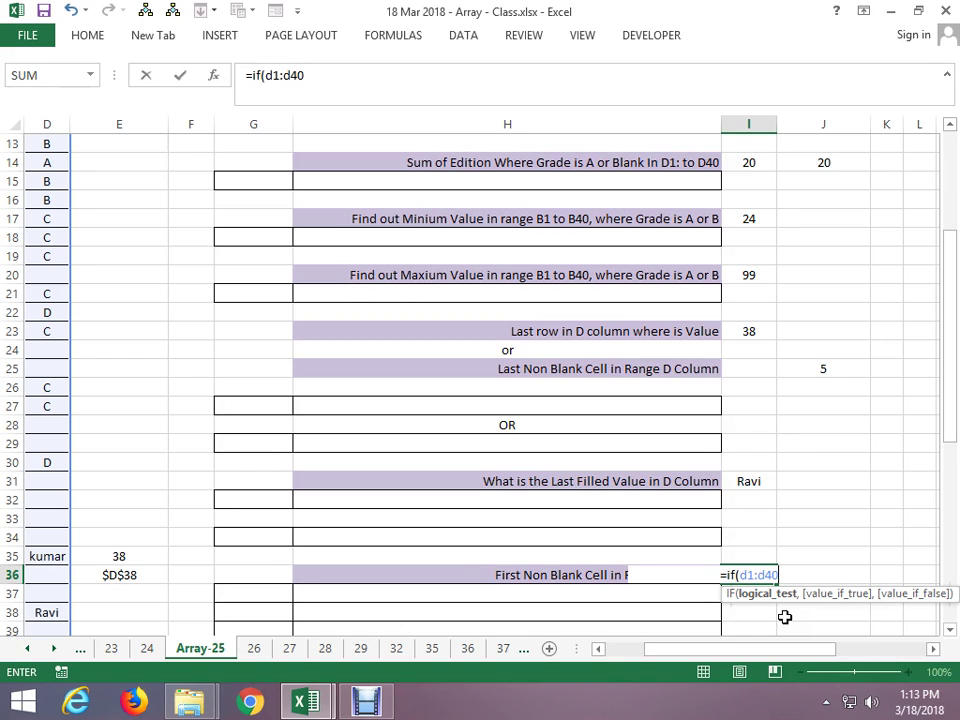
pyautogui.write('<>')
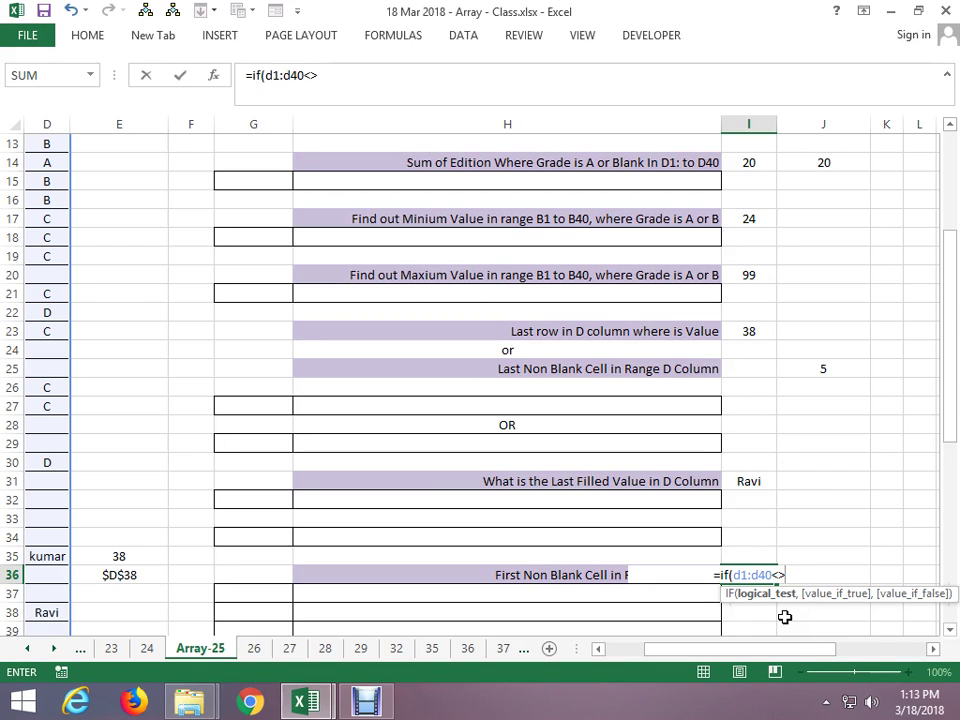
pyautogui.write('Rp')
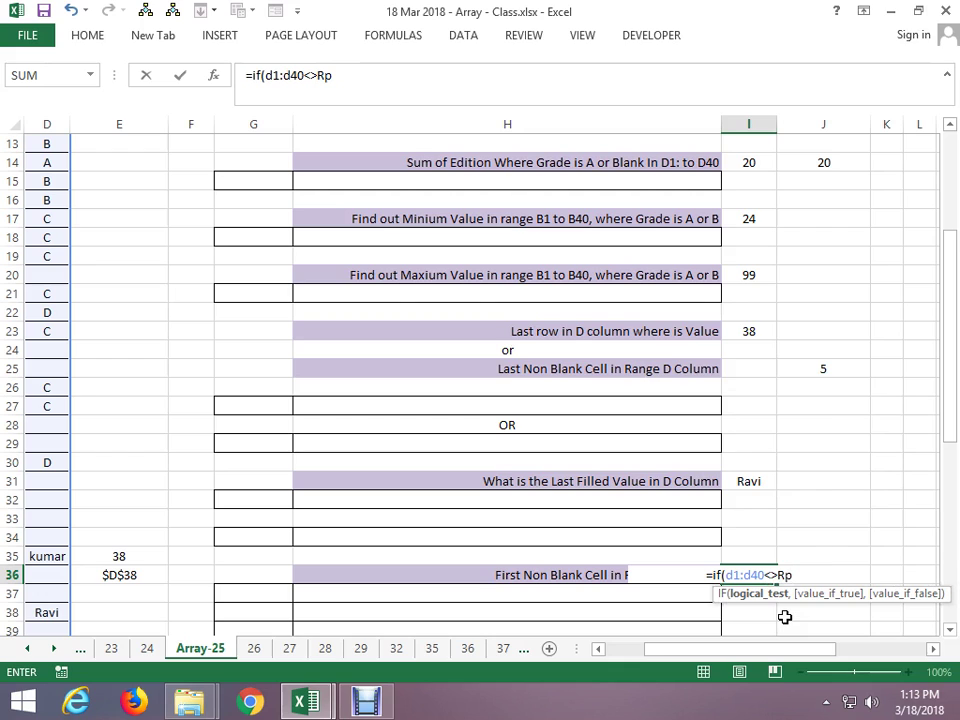
pyautogui.press('BackSpace')
pyautogui.write('ow')
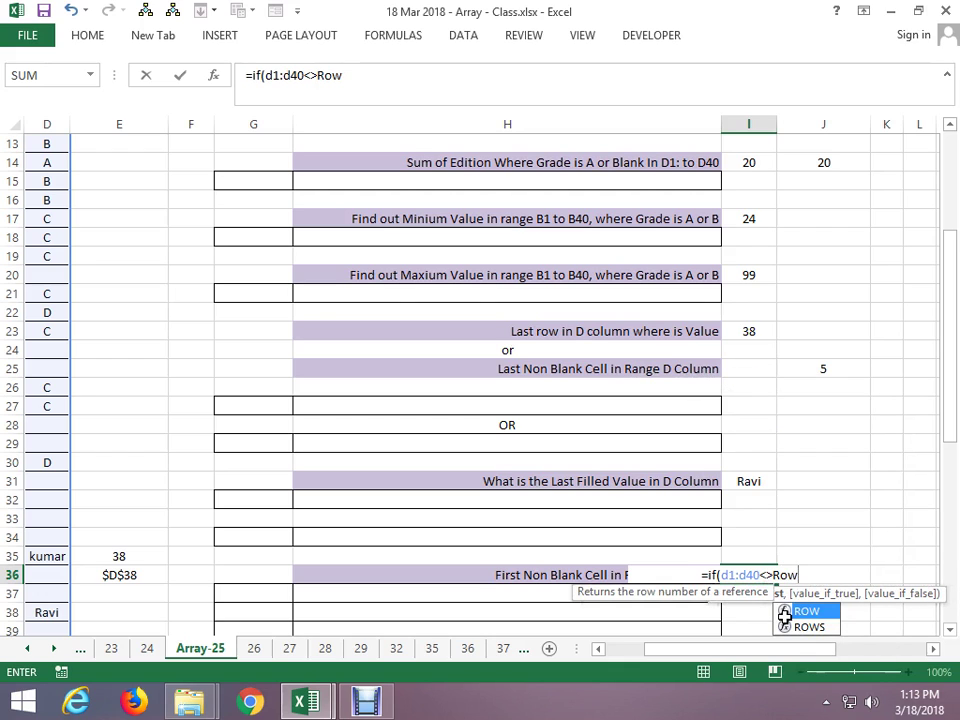
pyautogui.write('(d')
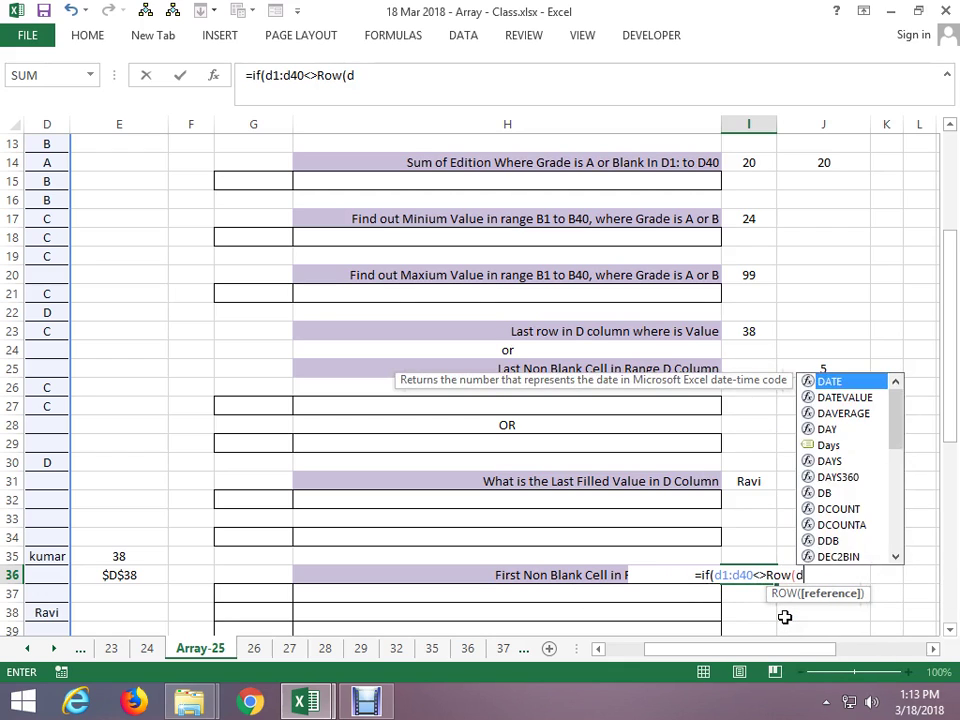
pyautogui.write('1:d')
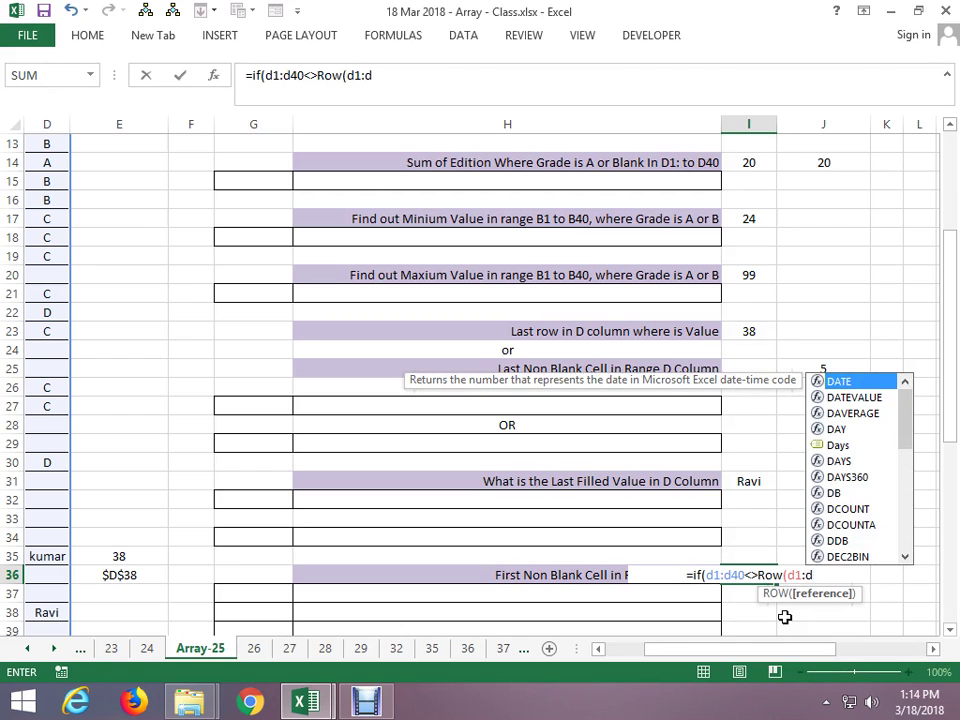
pyautogui.write('40)')
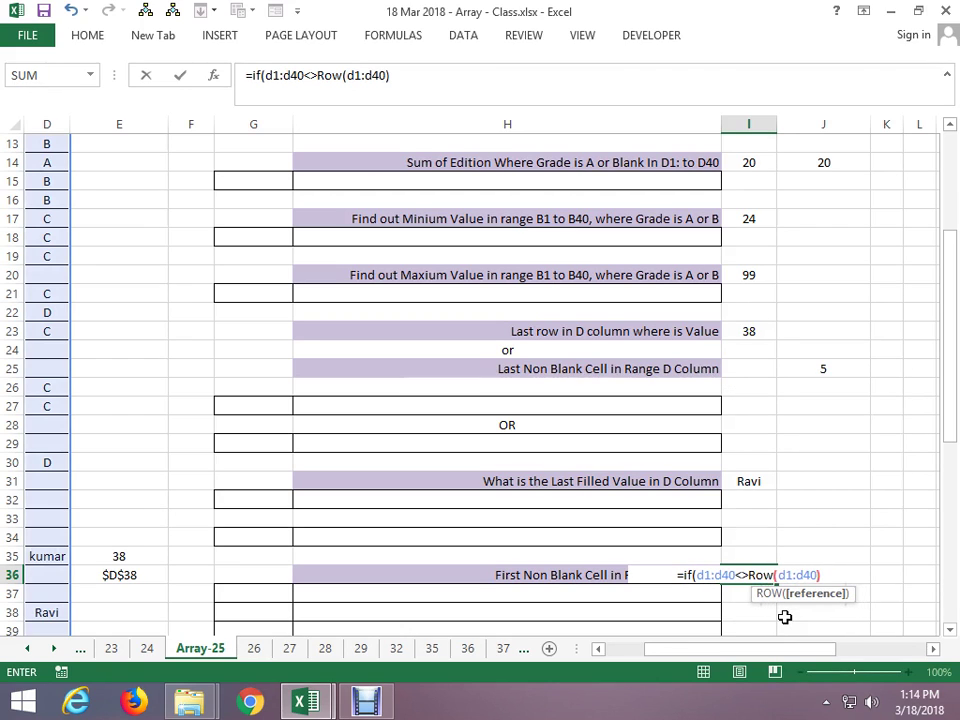
# Wrap the I36 formula in MIN( and array-enter it, which triggers the missing-parenthesis error
pyautogui.click(681, 575)
pyautogui.write('m')
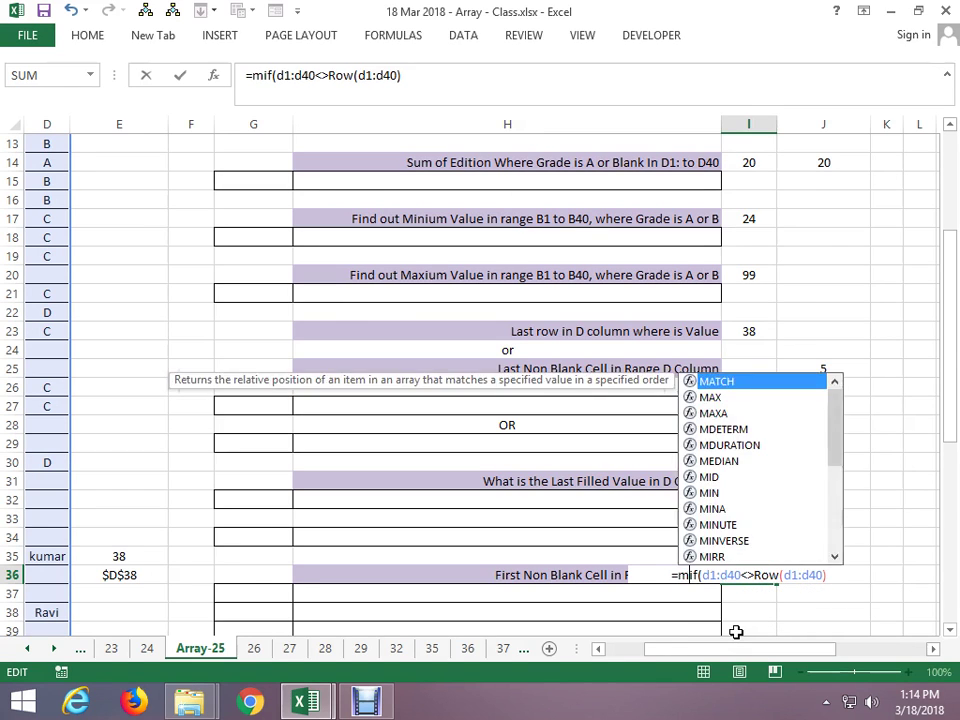
pyautogui.write('in(')
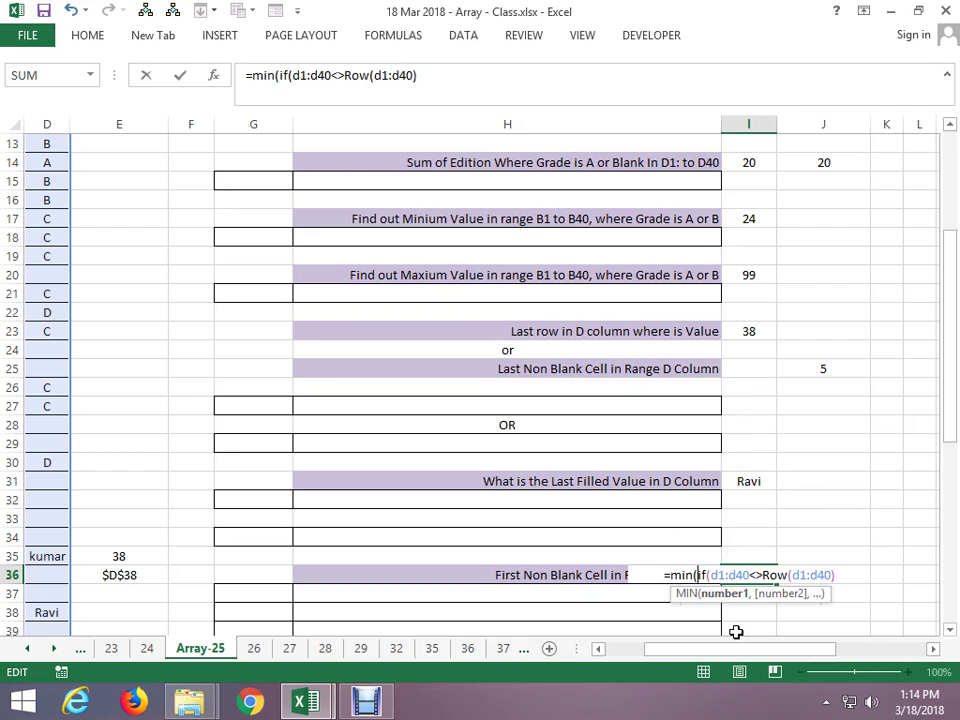
pyautogui.hotkey('ctrl', 'shift', 'Return')
pyautogui.press('Return')
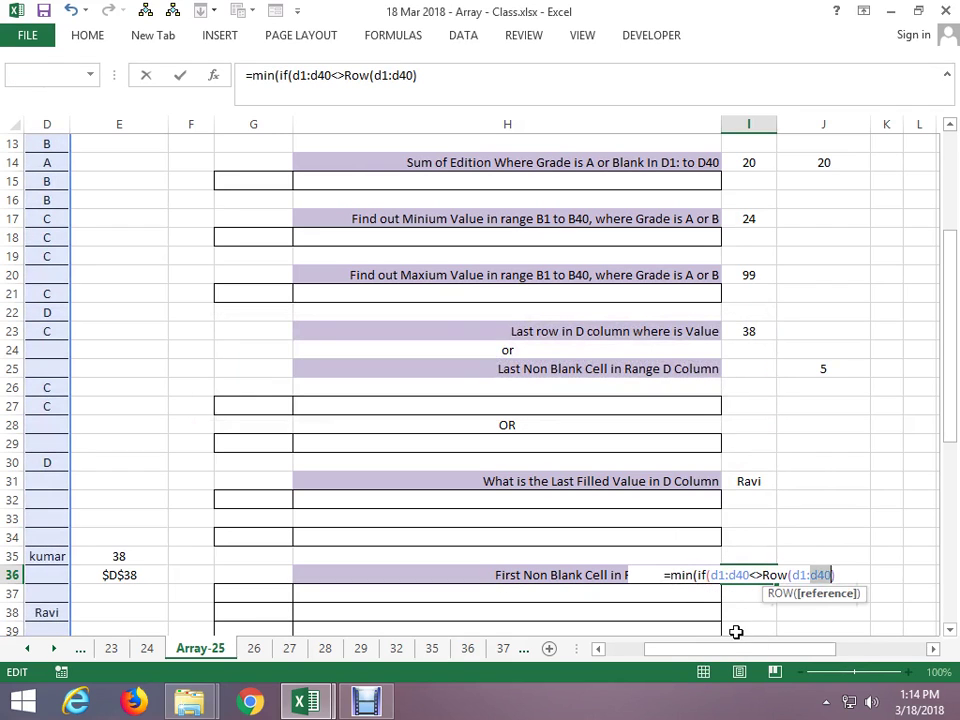
pyautogui.click(831, 572)
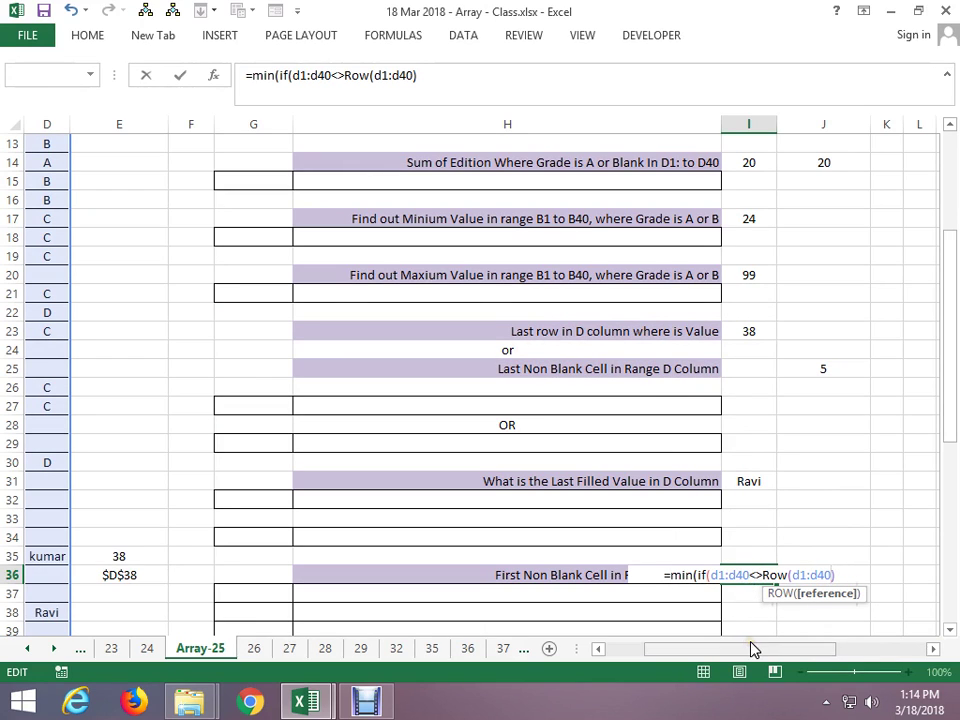
pyautogui.click(762, 575)
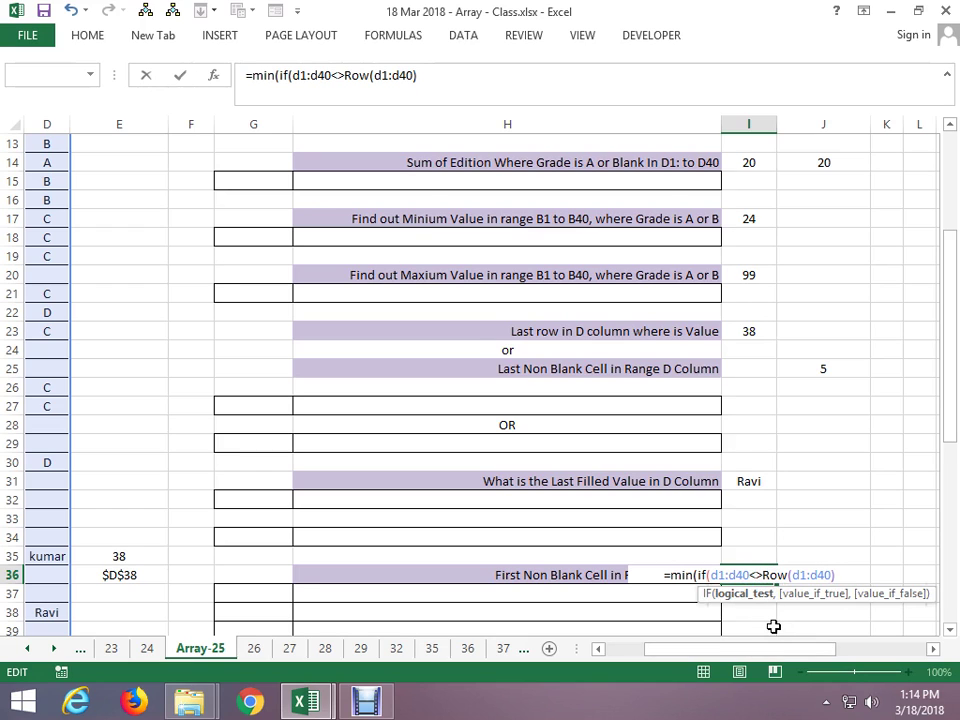
# Add a comma after <> in I36, hit the formula error again, then trim and cancel the draft
pyautogui.write(',')
pyautogui.press('Return')
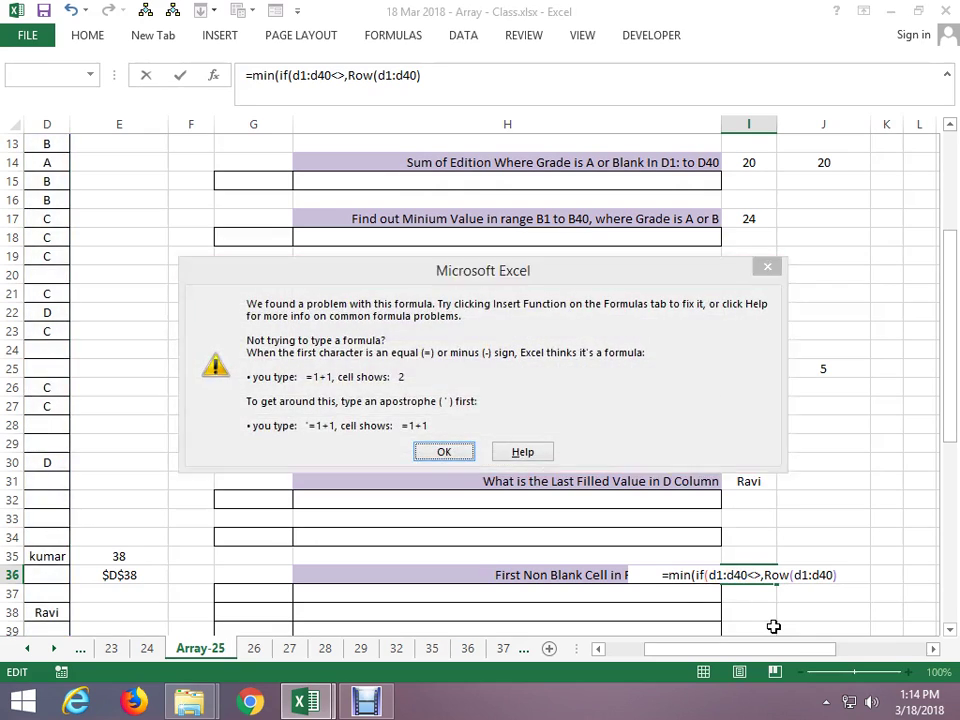
pyautogui.press('Return')
pyautogui.press('BackSpace')
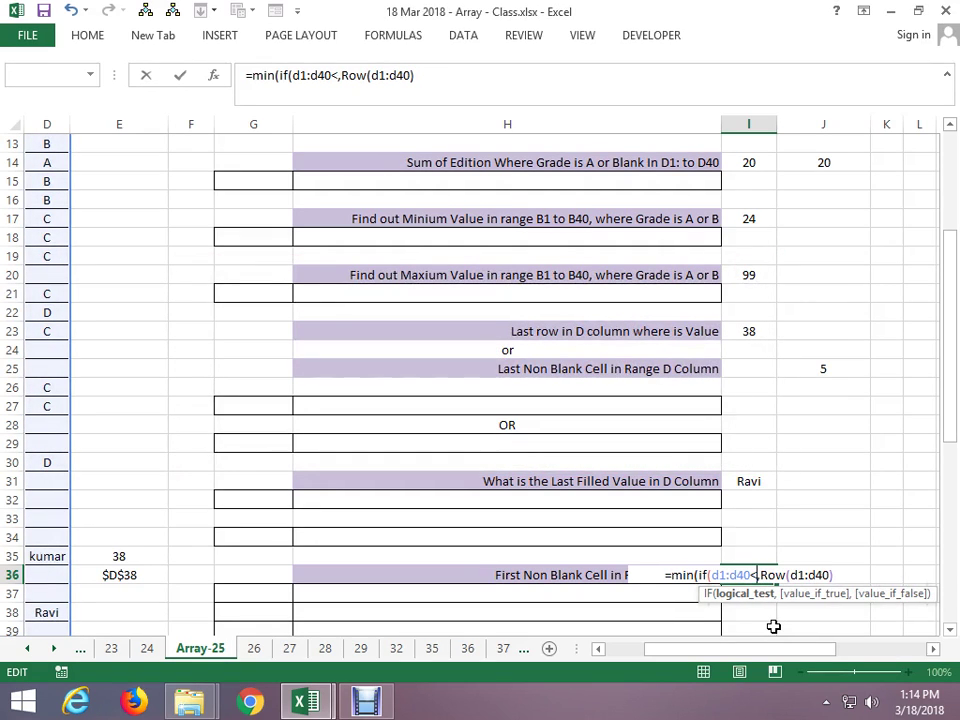
pyautogui.press('Delete')
pyautogui.press('Delete')
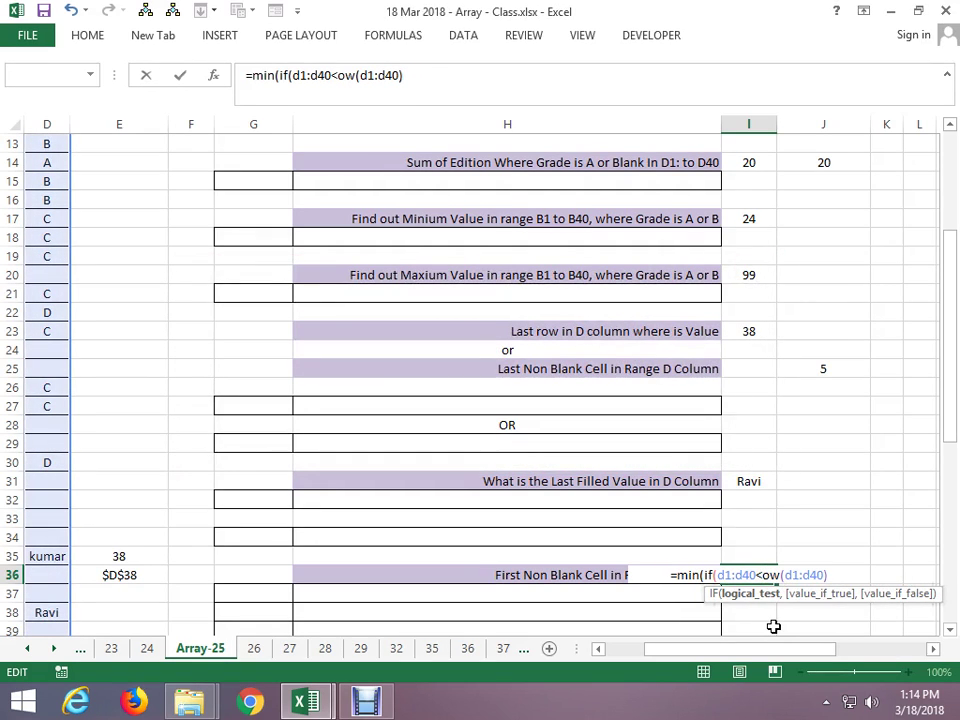
pyautogui.click(834, 575)
pyautogui.press('BackSpace')
pyautogui.press('BackSpace')
pyautogui.press('BackSpace')
pyautogui.press('BackSpace')
pyautogui.press('BackSpace')
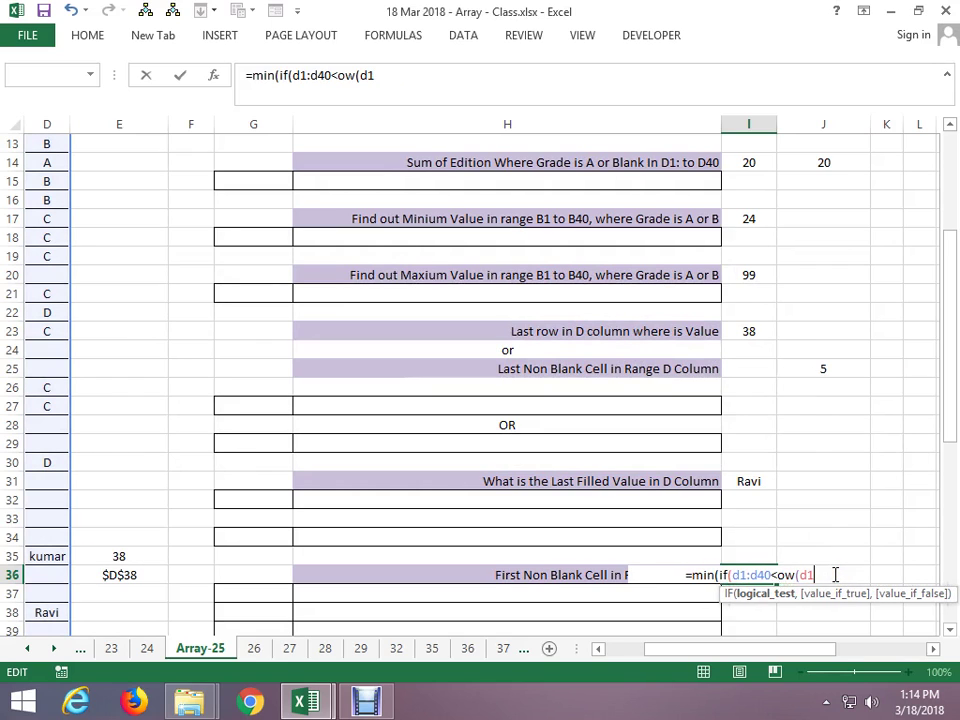
pyautogui.press('BackSpace')
pyautogui.press('BackSpace')
pyautogui.press('BackSpace')
pyautogui.press('BackSpace')
pyautogui.press('BackSpace')
pyautogui.press('BackSpace')
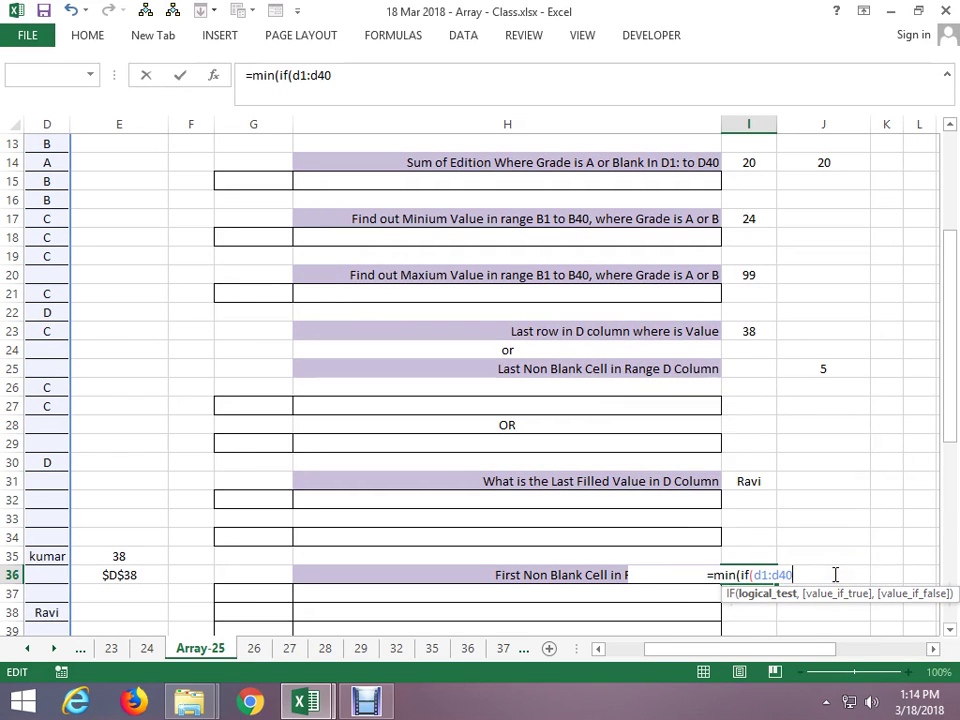
pyautogui.press('Escape')
# Check I31's last-value formula, then start I36 again as =if(d1:d40<>"",row(d1"d40))
pyautogui.click(758, 481)
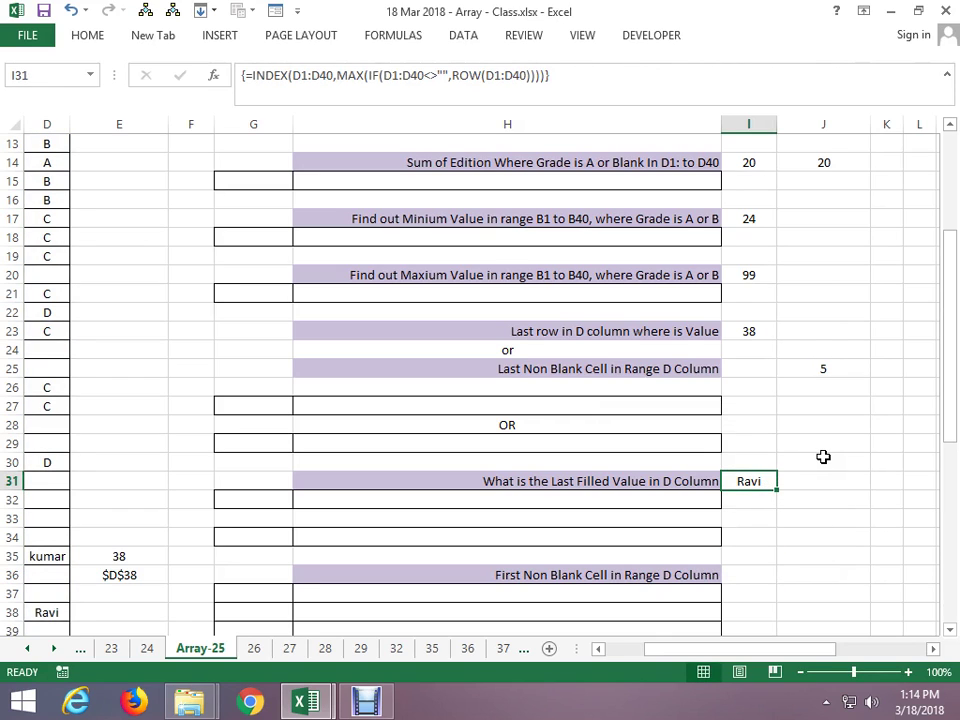
pyautogui.click(740, 575)
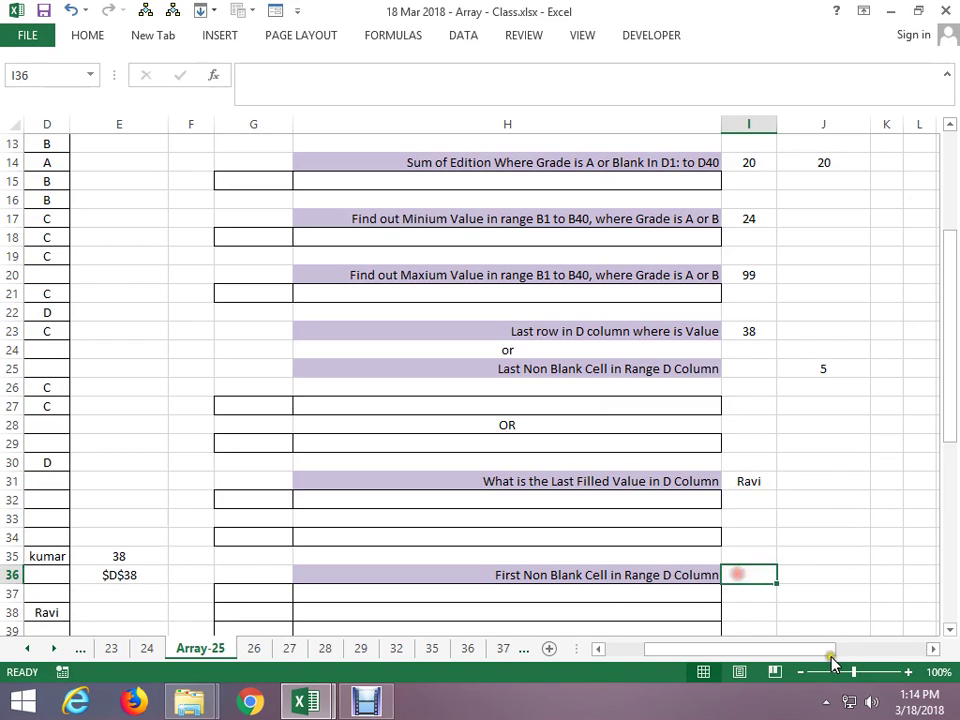
# Enter =IF(D1:D40<>"",ROW(D1"D40)) in I36 and wrap it in MIN
pyautogui.write('=if')
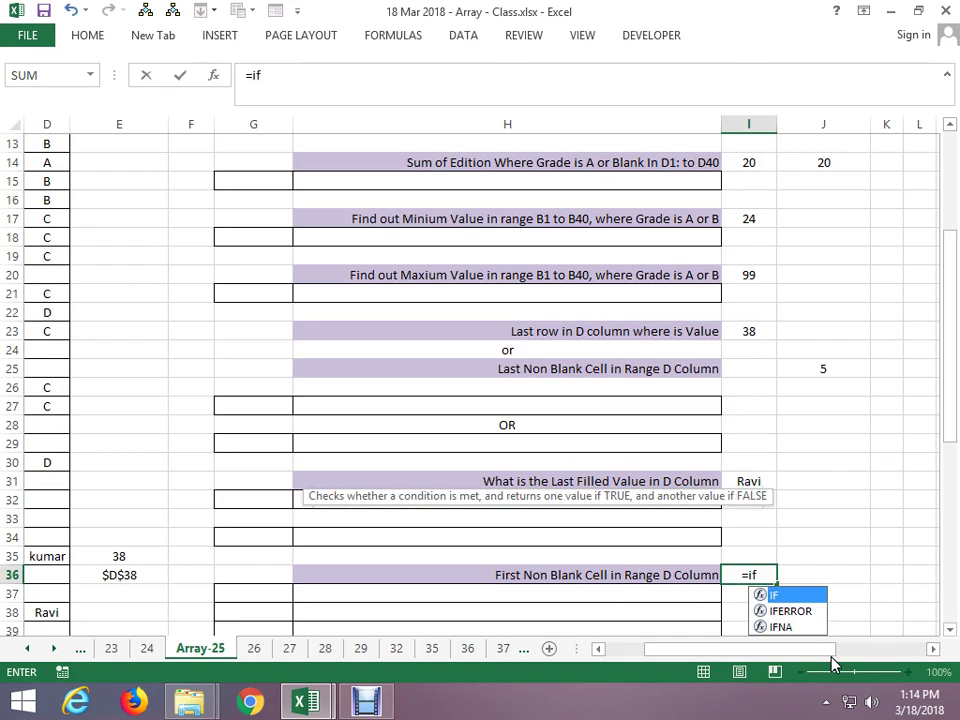
pyautogui.write('(d1')
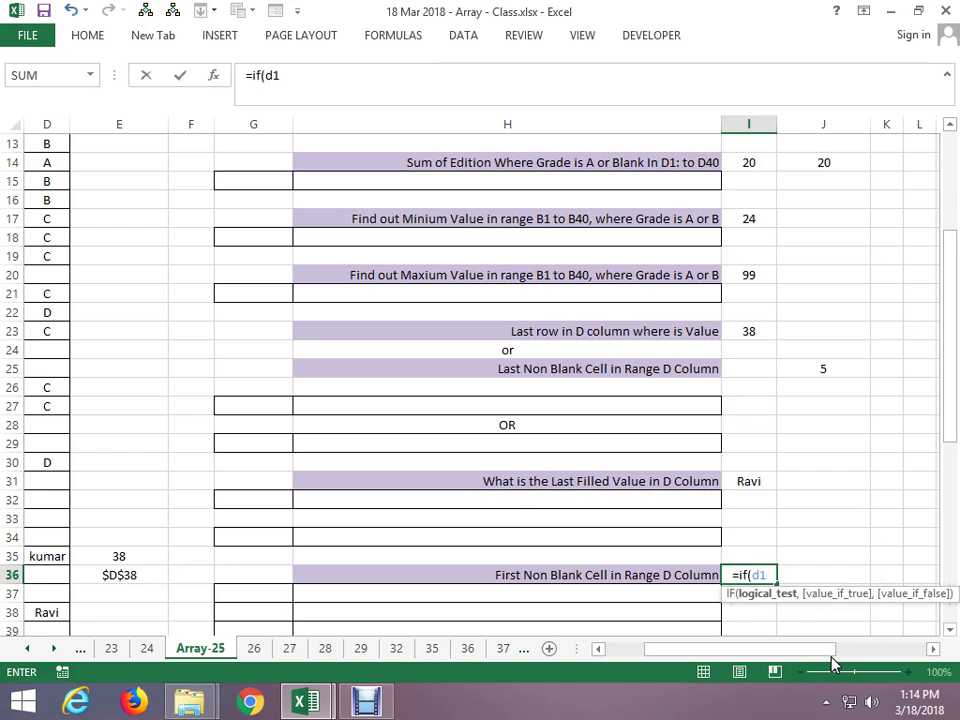
pyautogui.write(':d40')
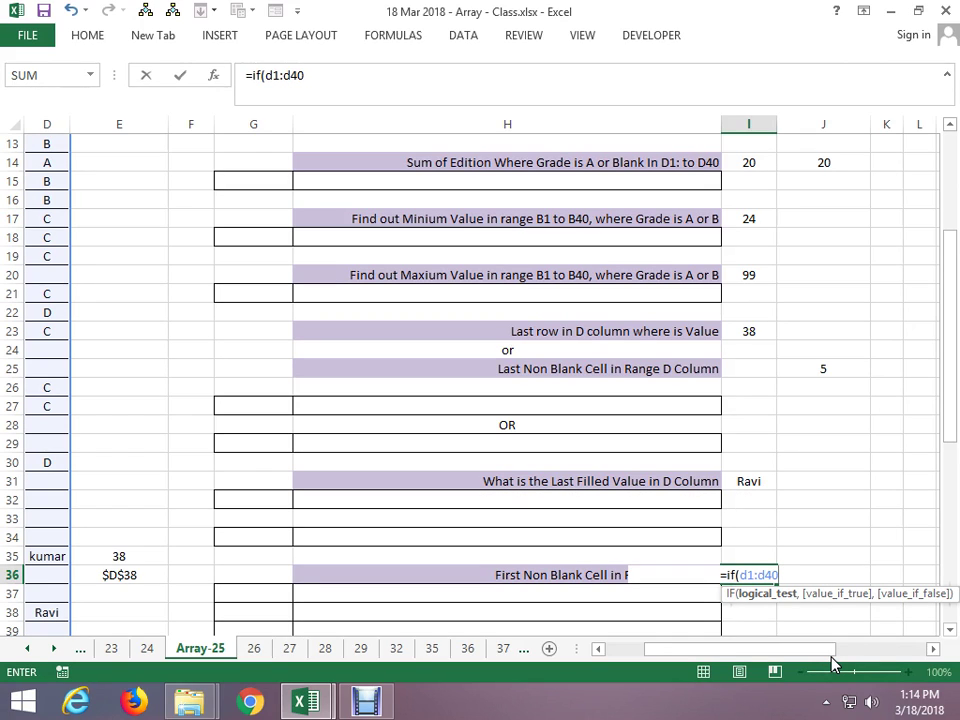
pyautogui.write('<>"",row(d1"d40')
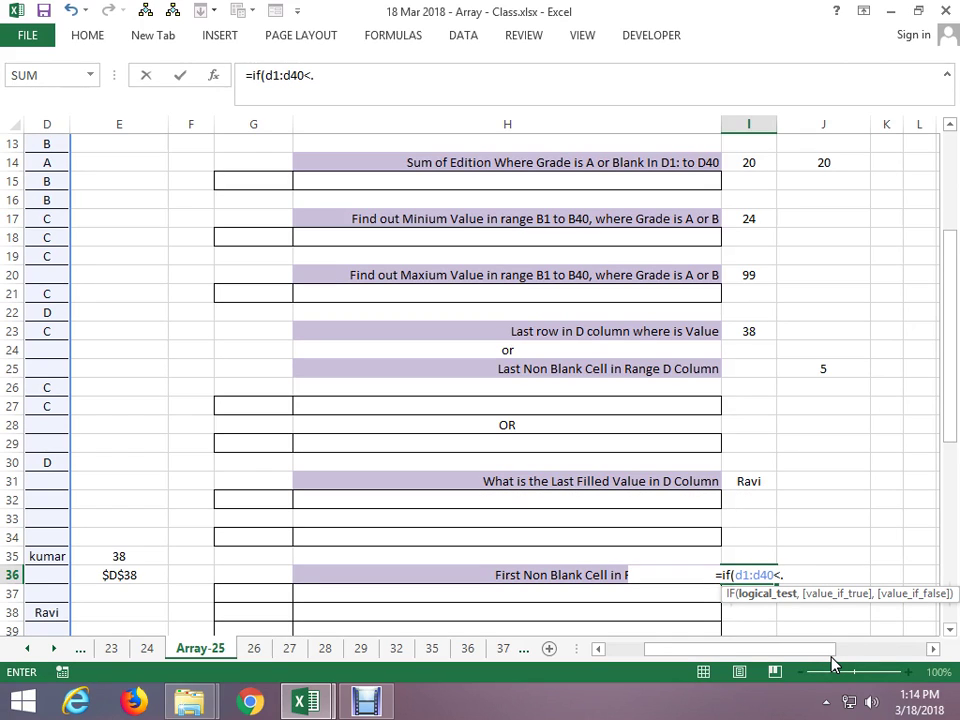
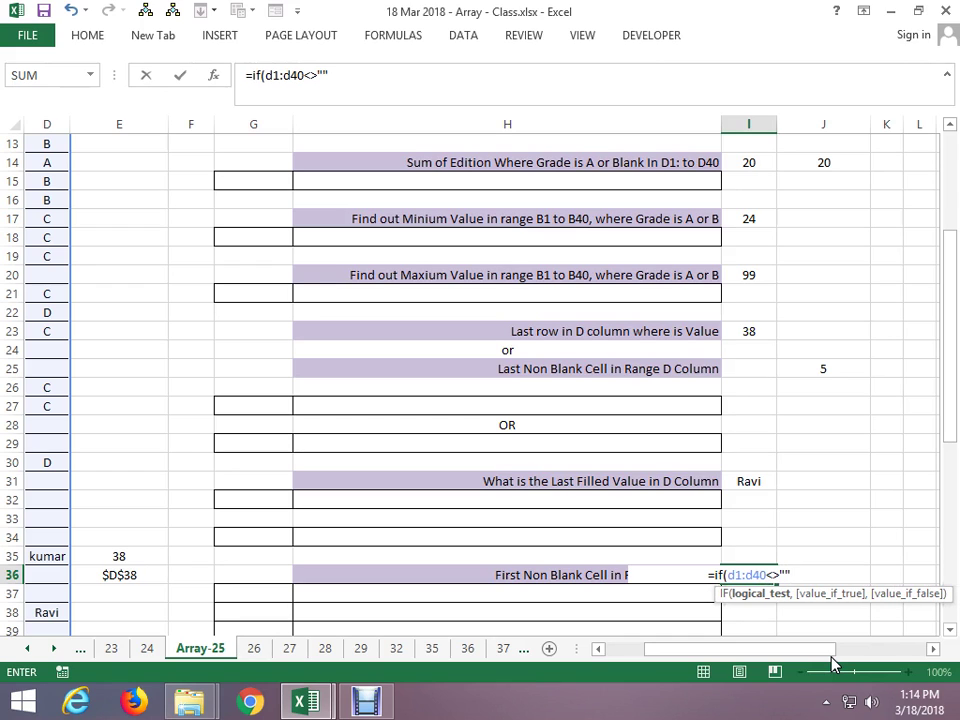
# Check I31's last-value formula, then start I36 again as =if(d1:d40<>"",row(d1"d40))
# Enter =IF(D1:D40<>"",ROW(D1"D40)) in I36 and wrap it in MIN
pyautogui.write(',')
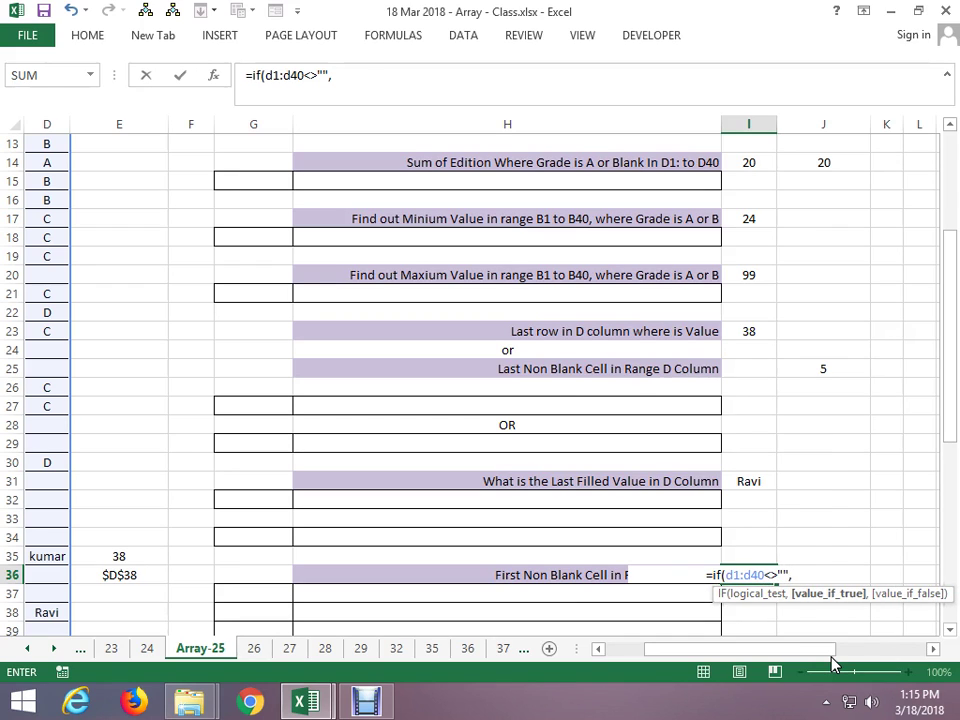
pyautogui.write('row(d1')
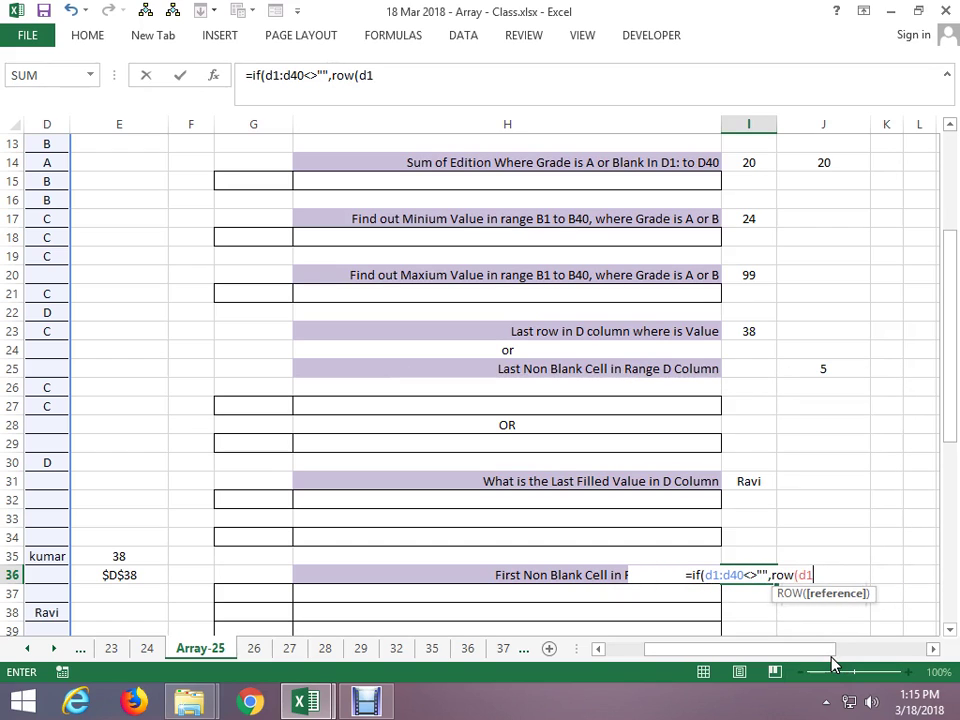
pyautogui.write('"d40')
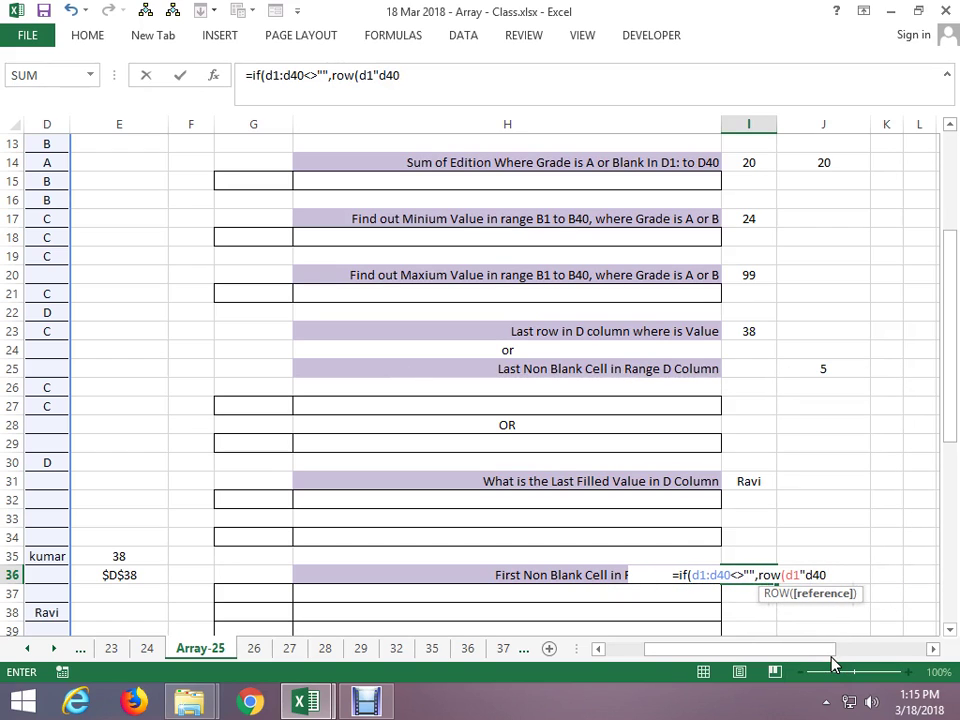
pyautogui.write(')')
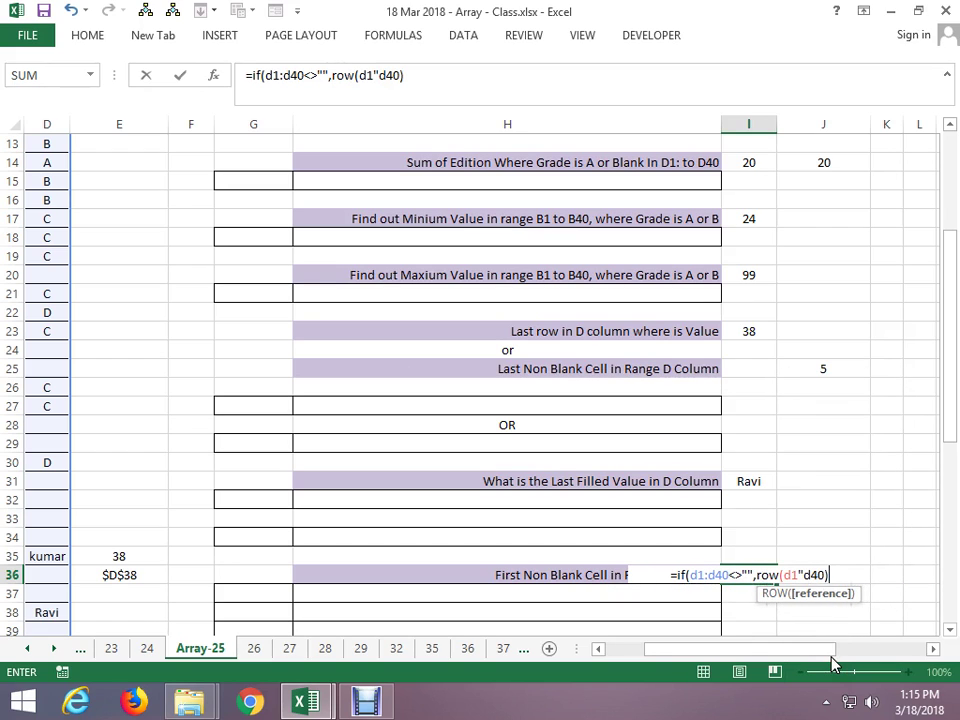
pyautogui.click(674, 576)
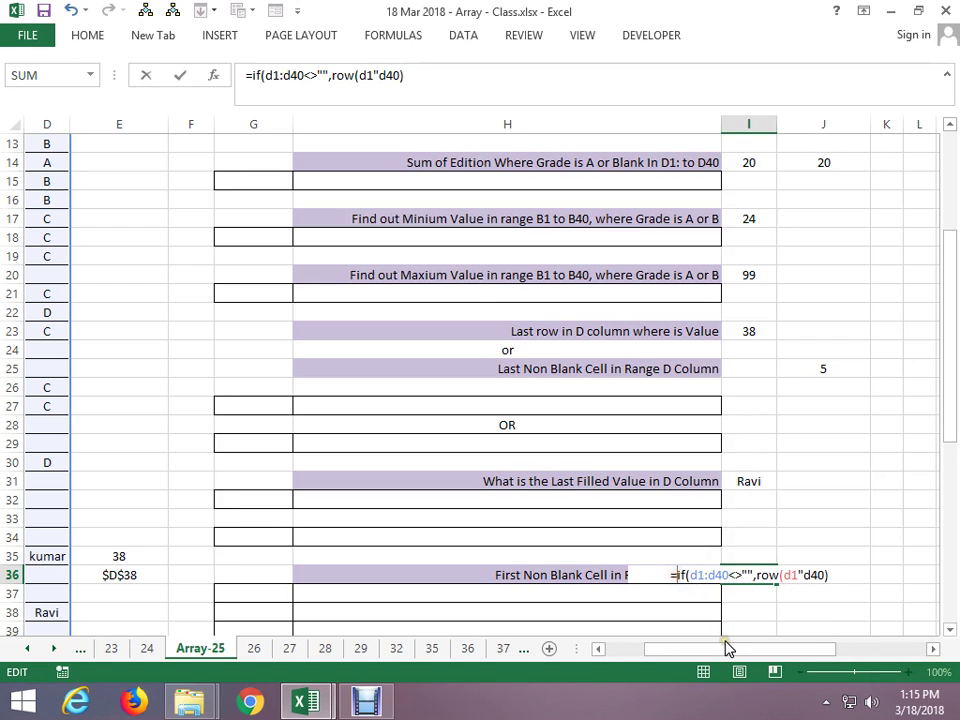
pyautogui.write('min')
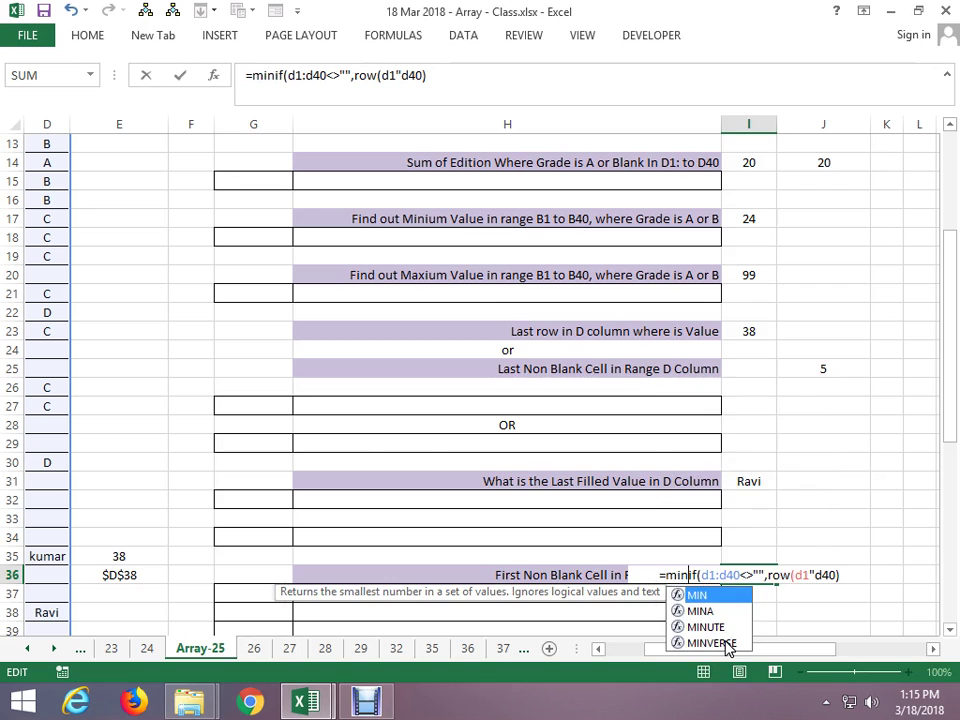
pyautogui.write('(')
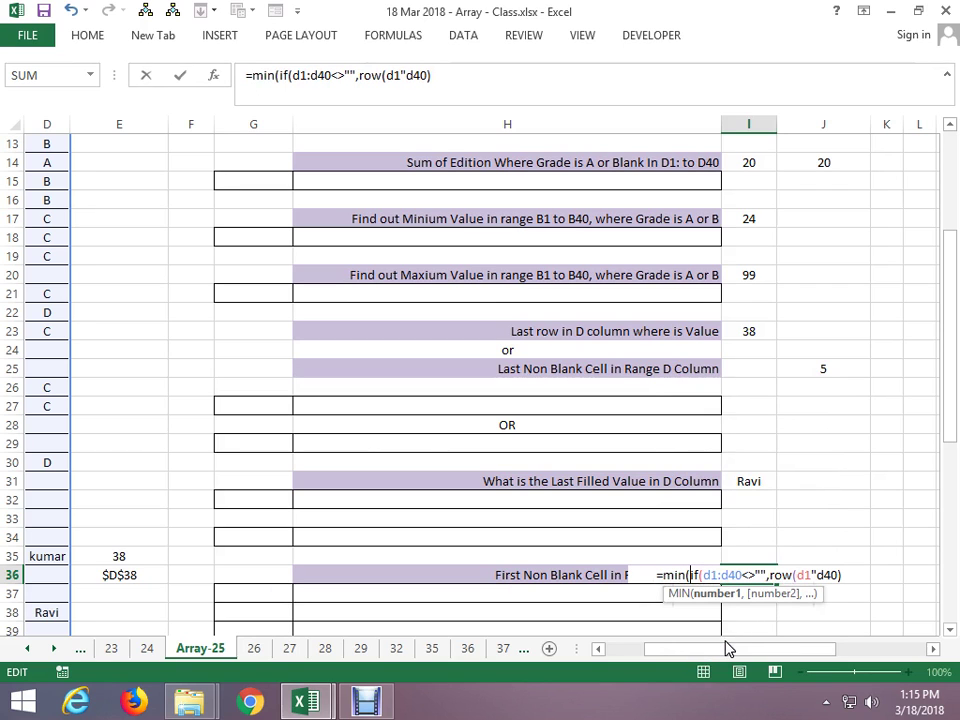
pyautogui.press('Return')
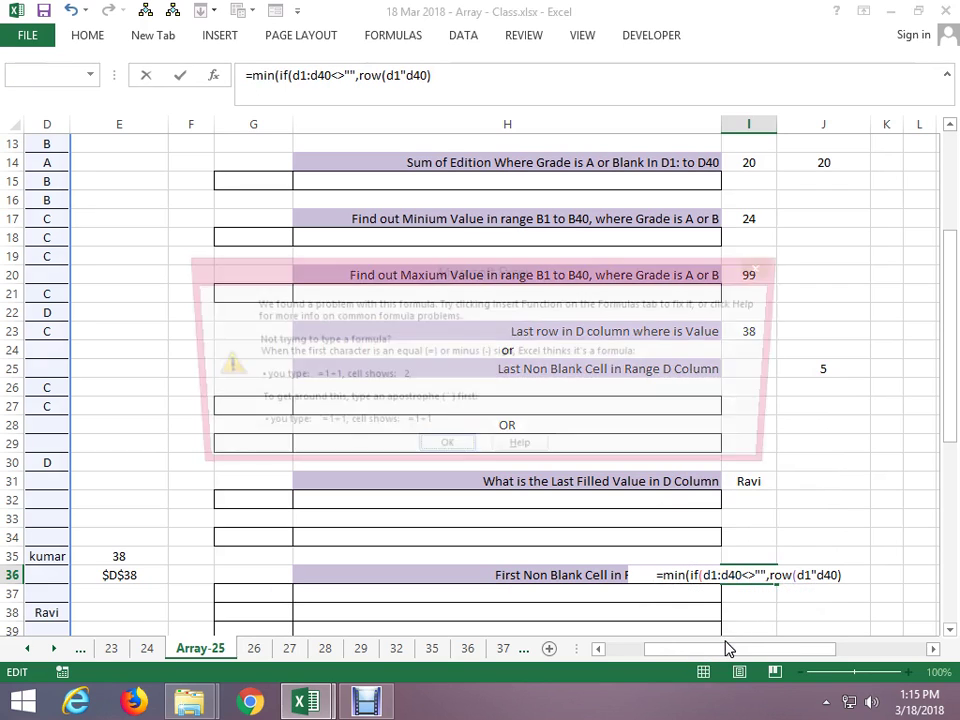
pyautogui.press('Return')
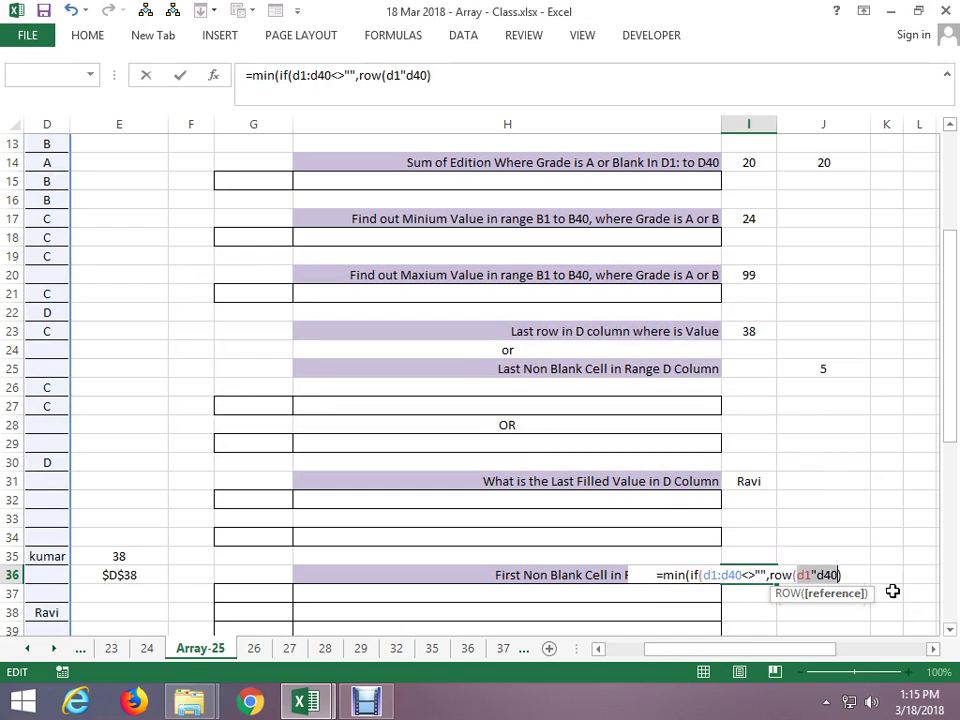
# Change the stray quote to a colon and array-enter the MIN(IF) formula, which returns 1
pyautogui.click(815, 575)
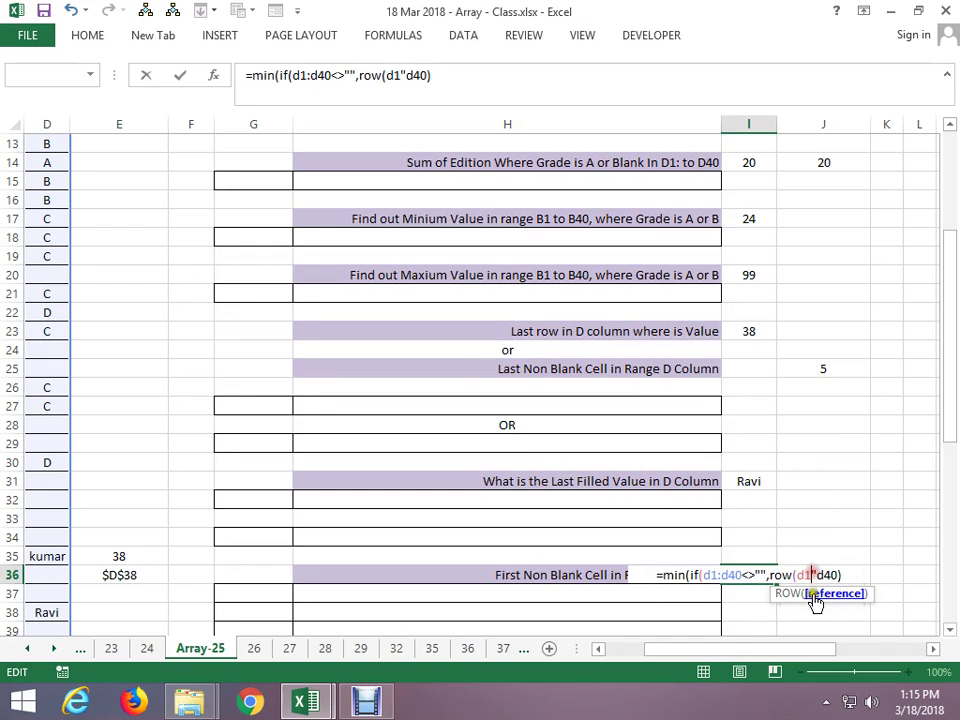
pyautogui.press('BackSpace')
pyautogui.write(':')
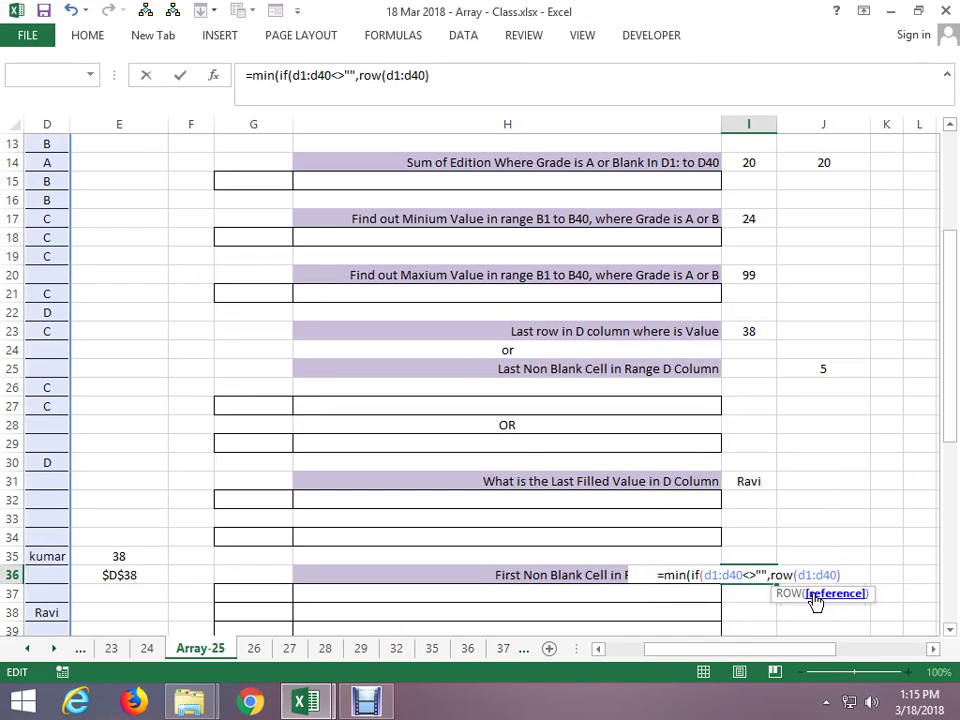
pyautogui.hotkey('ctrl', 'shift', 'Return')
pyautogui.press('Return')
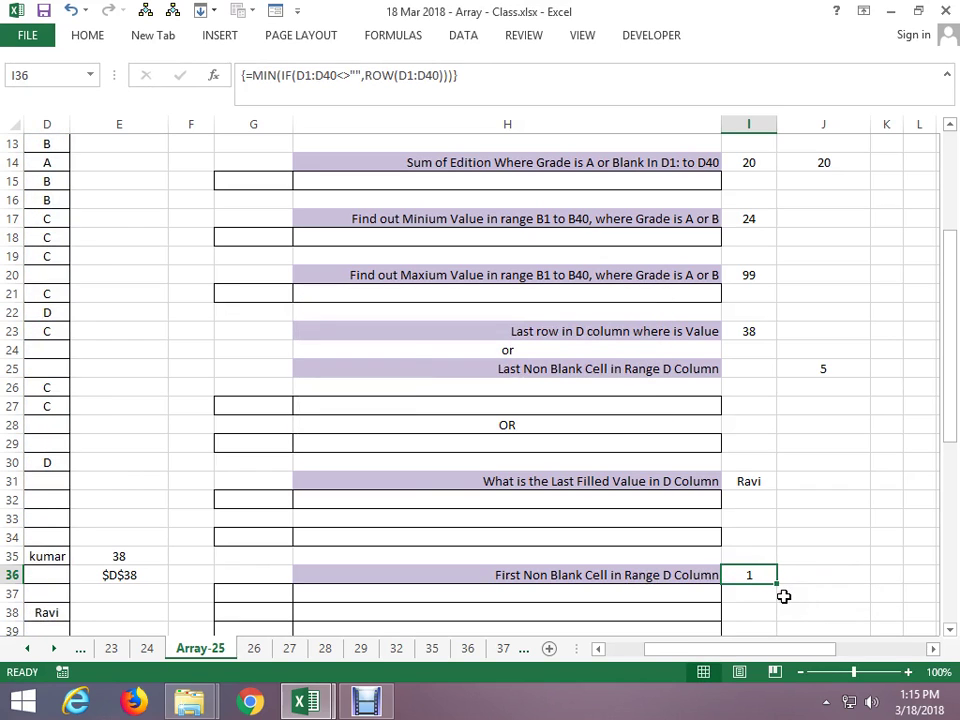
# Try replacing ROW with ADDRESS in I36's formula, which fails with too few arguments
pyautogui.press('F2')
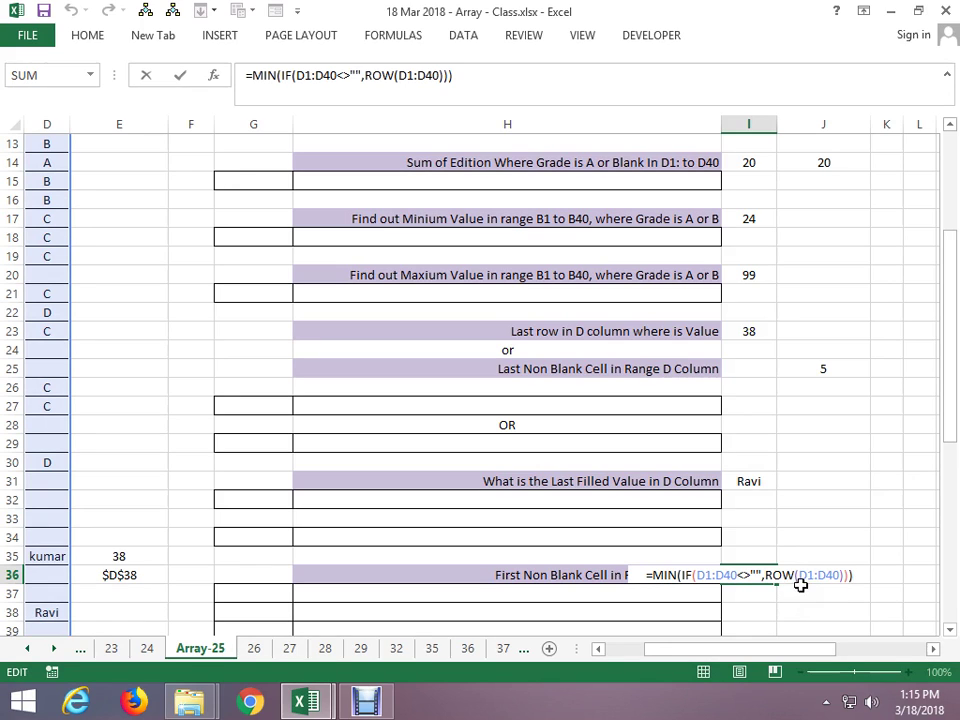
pyautogui.click(793, 577)
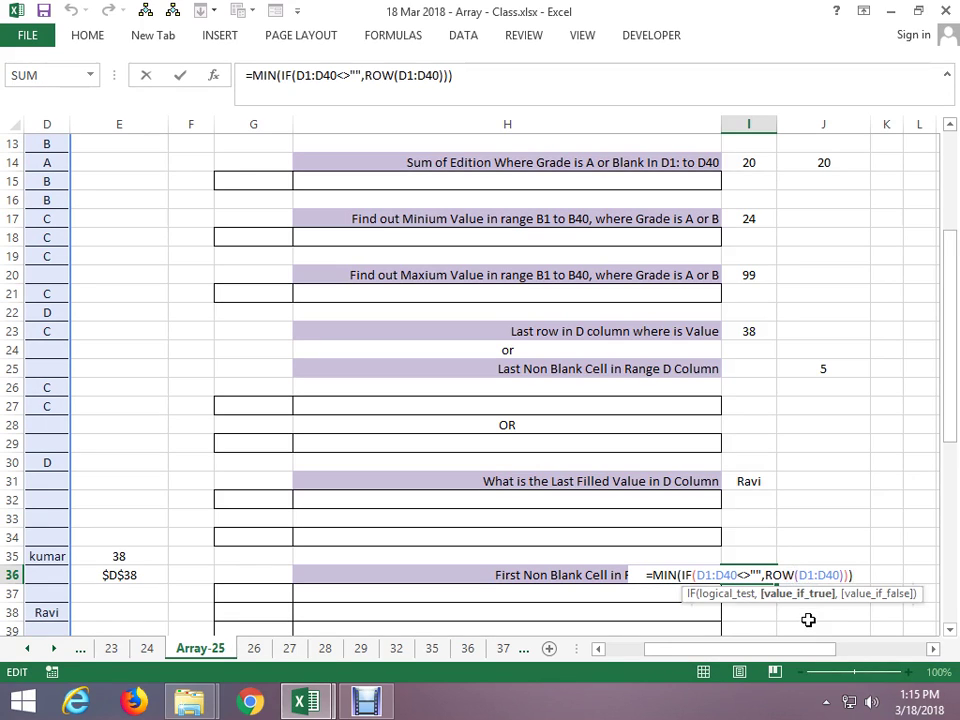
pyautogui.press('BackSpace')
pyautogui.press('BackSpace')
pyautogui.press('BackSpace')
pyautogui.write('add')
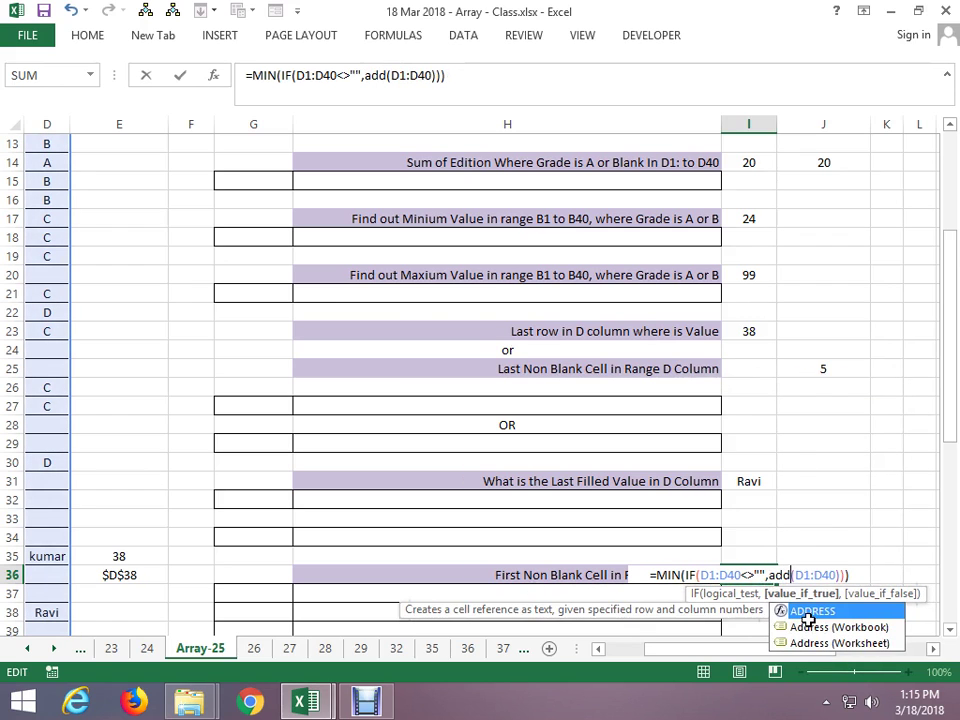
pyautogui.write('ress')
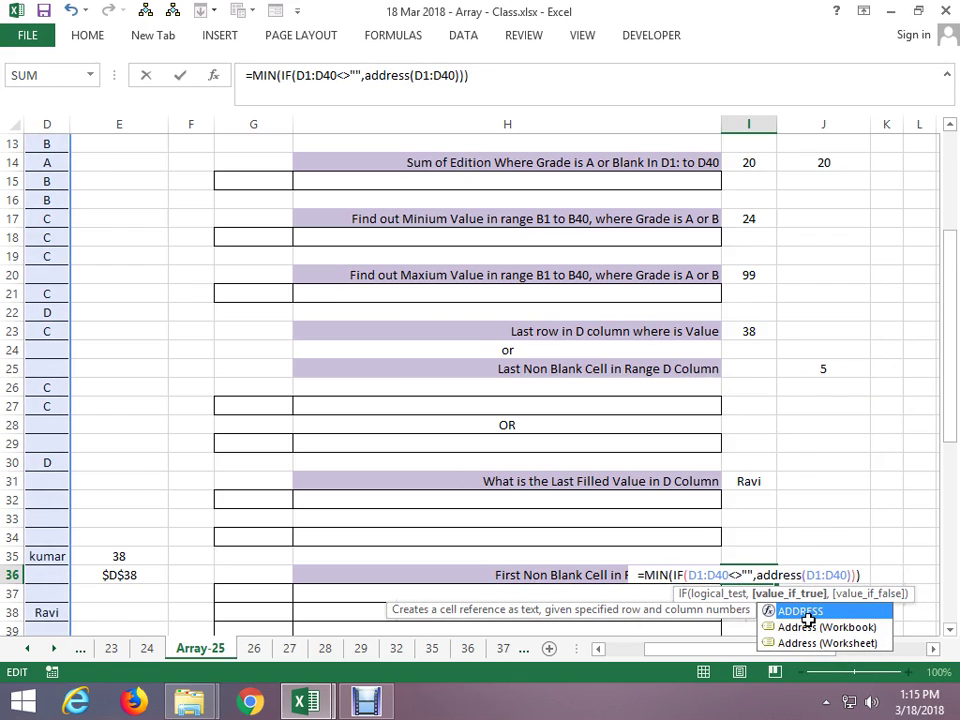
pyautogui.hotkey('ctrl', 'shift', 'Return')
pyautogui.press('Return')
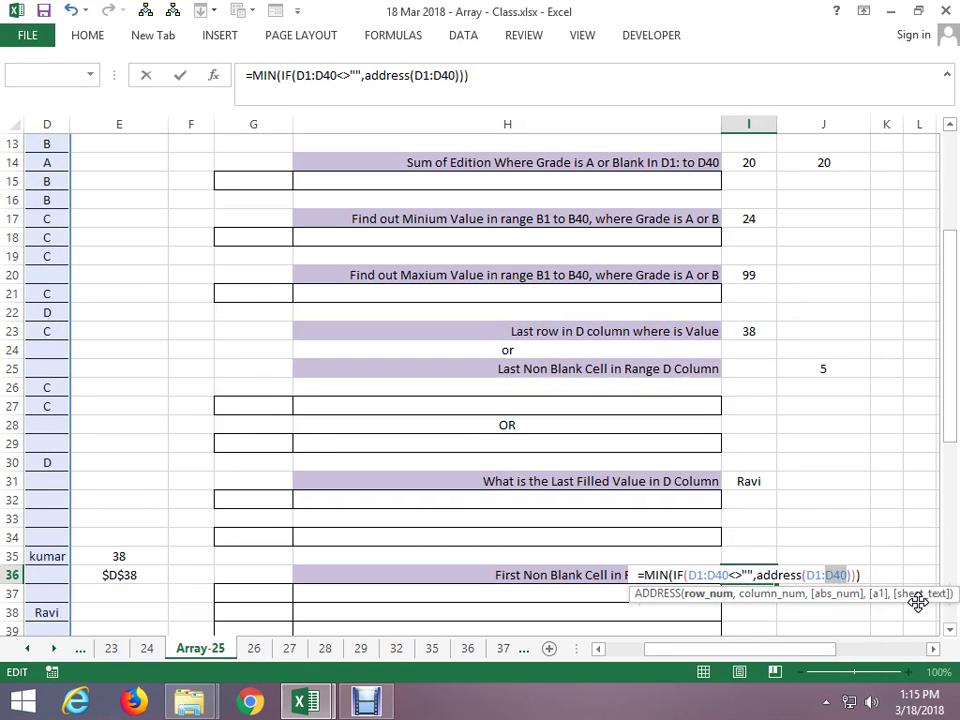
pyautogui.hotkey('ctrl', 'shift', 'Return')
pyautogui.press('Return')
# Use COLUMN(D1:D40) in place of ADDRESS and commit the formula, which shows 0
pyautogui.moveTo(848, 575); pyautogui.dragTo(812, 572)
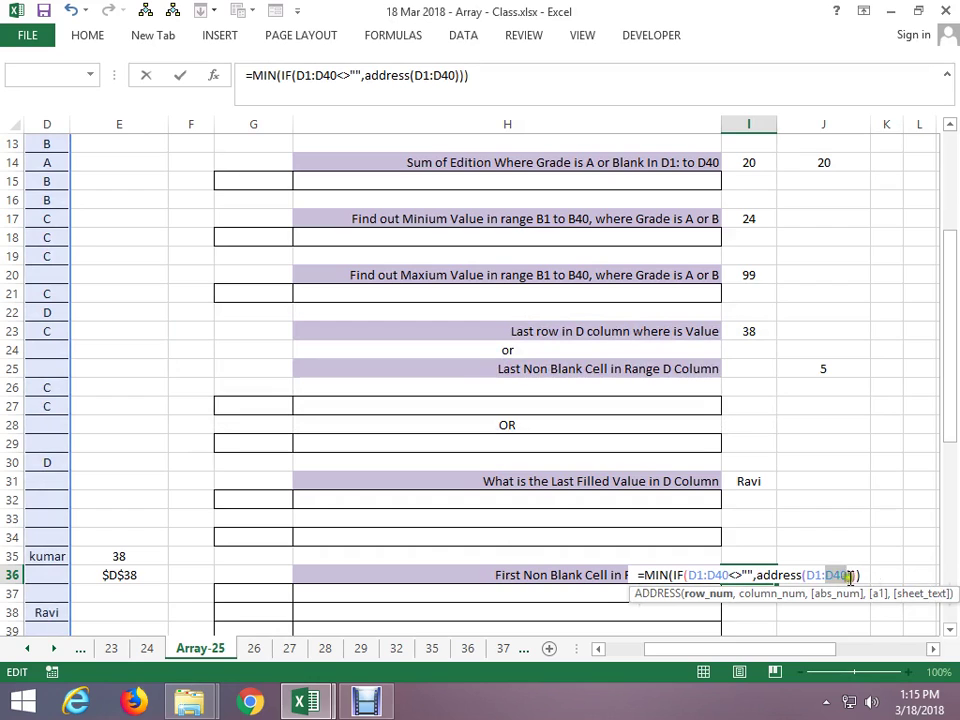
pyautogui.click(801, 576)
pyautogui.press('Left')
pyautogui.press('BackSpace')
pyautogui.press('BackSpace')
pyautogui.press('BackSpace')
pyautogui.press('BackSpace')
pyautogui.press('BackSpace')
pyautogui.press('BackSpace')
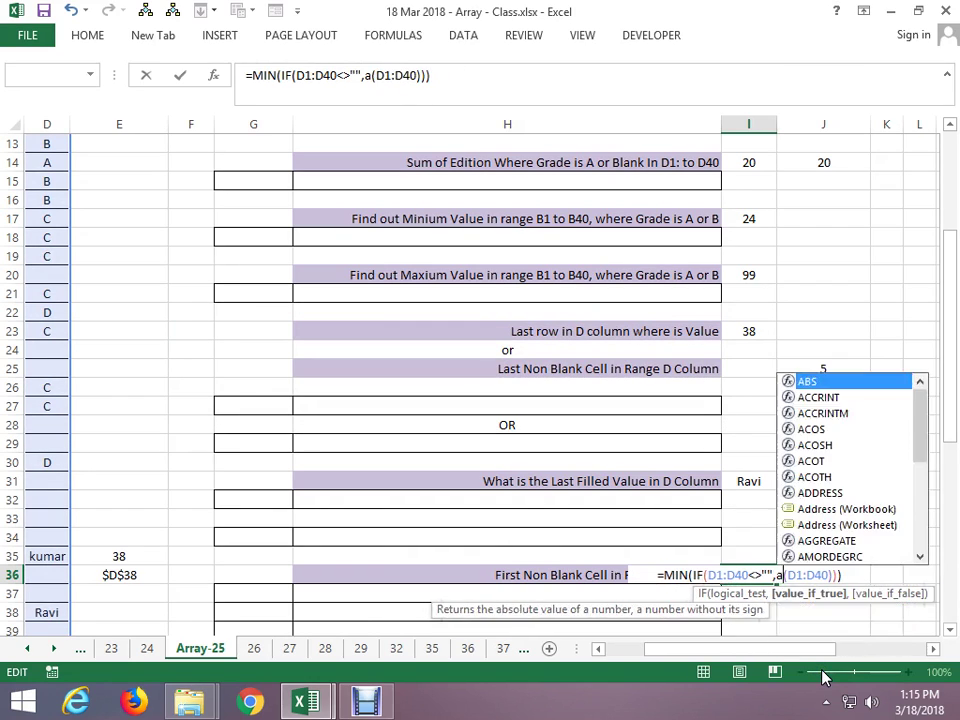
pyautogui.press('BackSpace')
pyautogui.write('col')
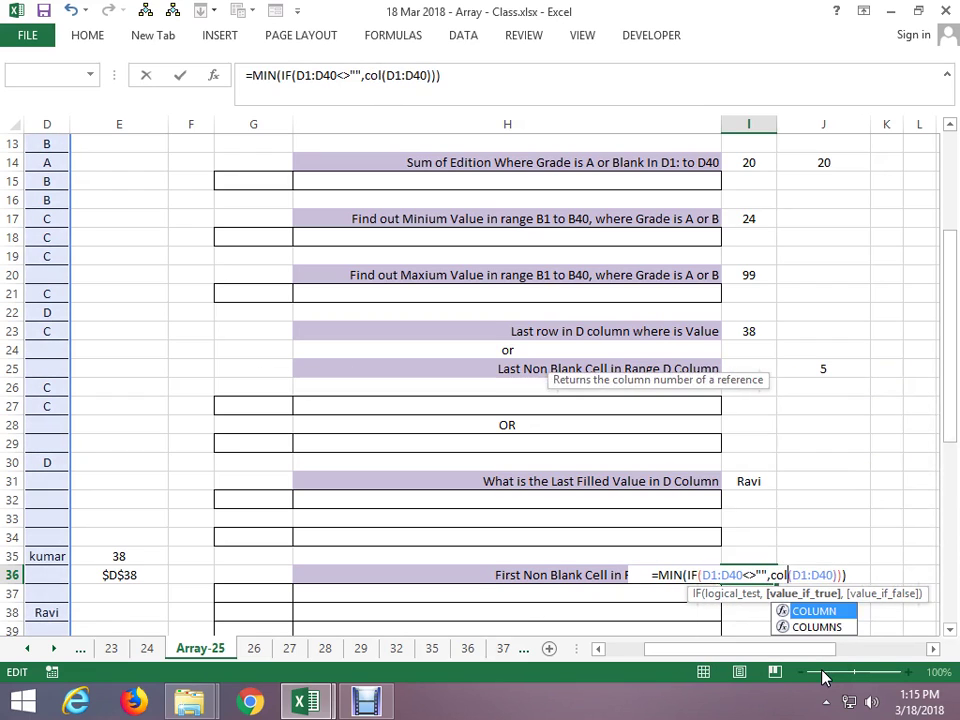
pyautogui.write('umn')
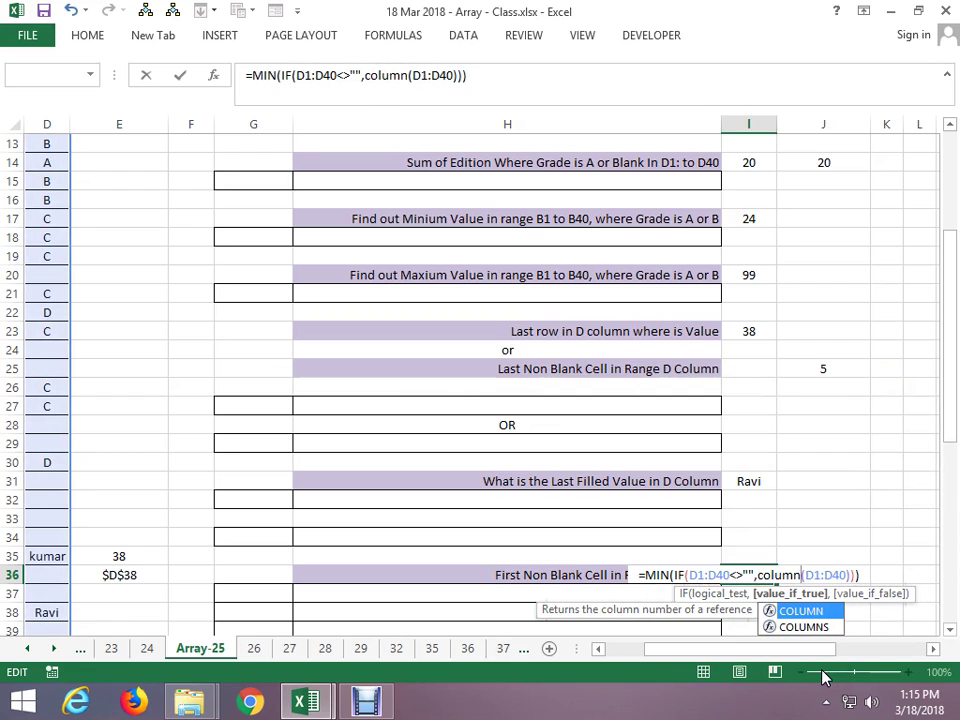
pyautogui.press('Return')
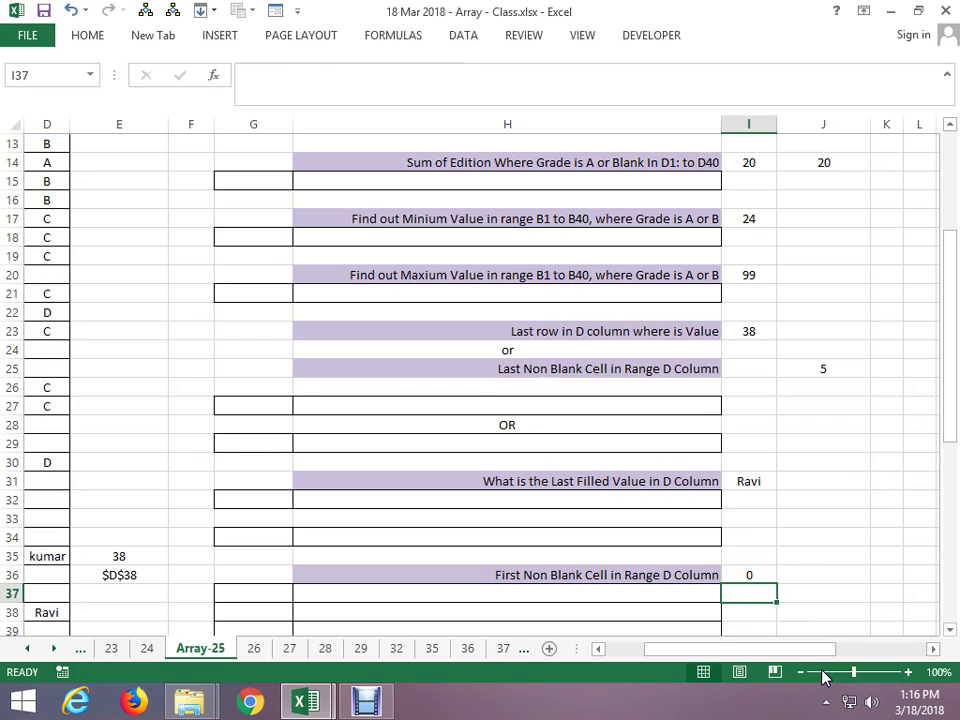
# Array-enter the COLUMN version in I36, then change COLUMN back to ROW and commit it
pyautogui.press('Up')
pyautogui.press('F2')
pyautogui.hotkey('ctrl', 'shift', 'Return')
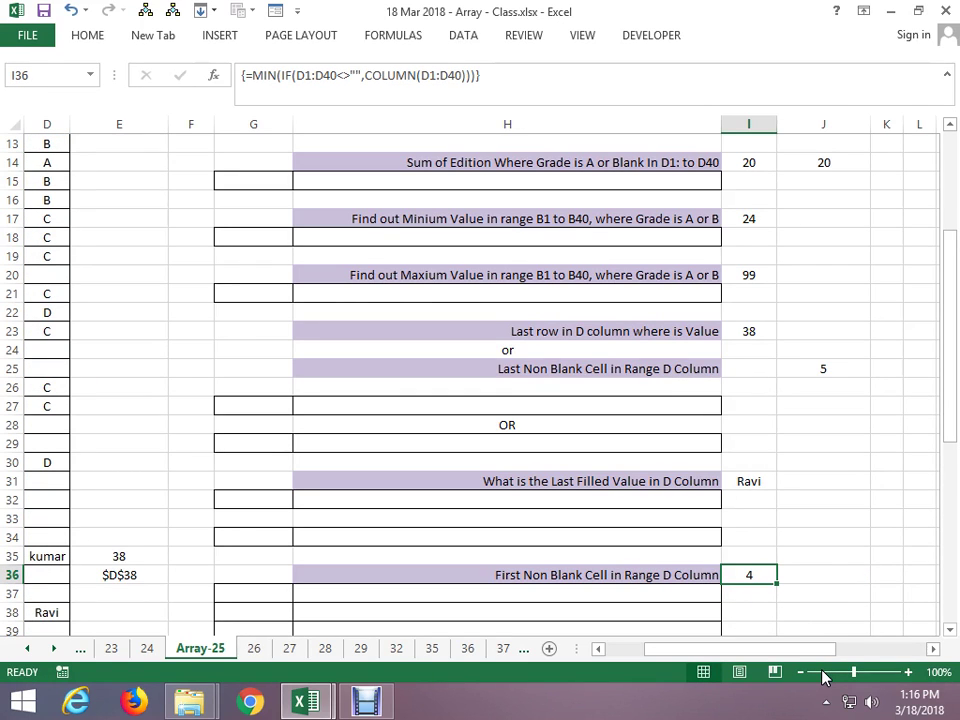
pyautogui.press('F2')
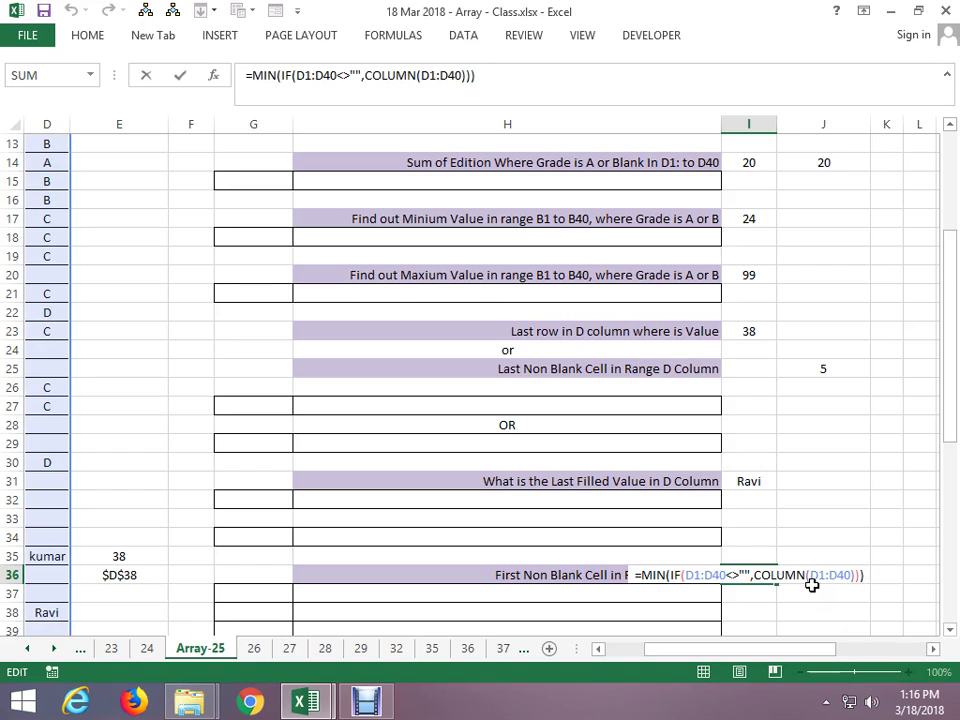
pyautogui.moveTo(797, 576); pyautogui.dragTo(806, 576)
pyautogui.press('BackSpace')
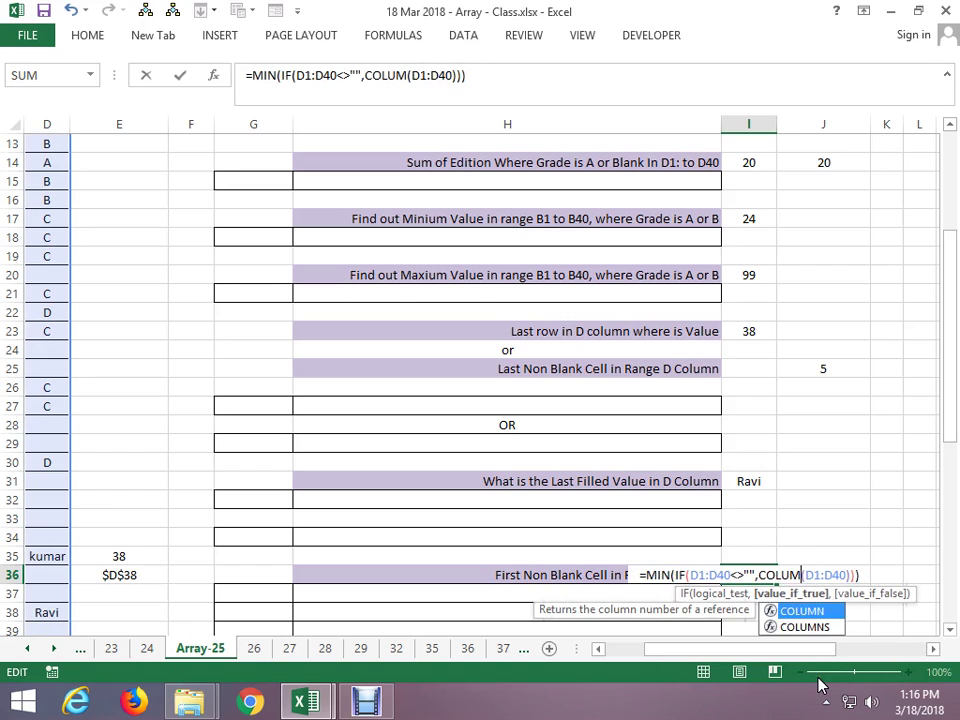
pyautogui.press('BackSpace')
pyautogui.press('BackSpace')
pyautogui.press('BackSpace')
pyautogui.press('BackSpace')
pyautogui.press('BackSpace')
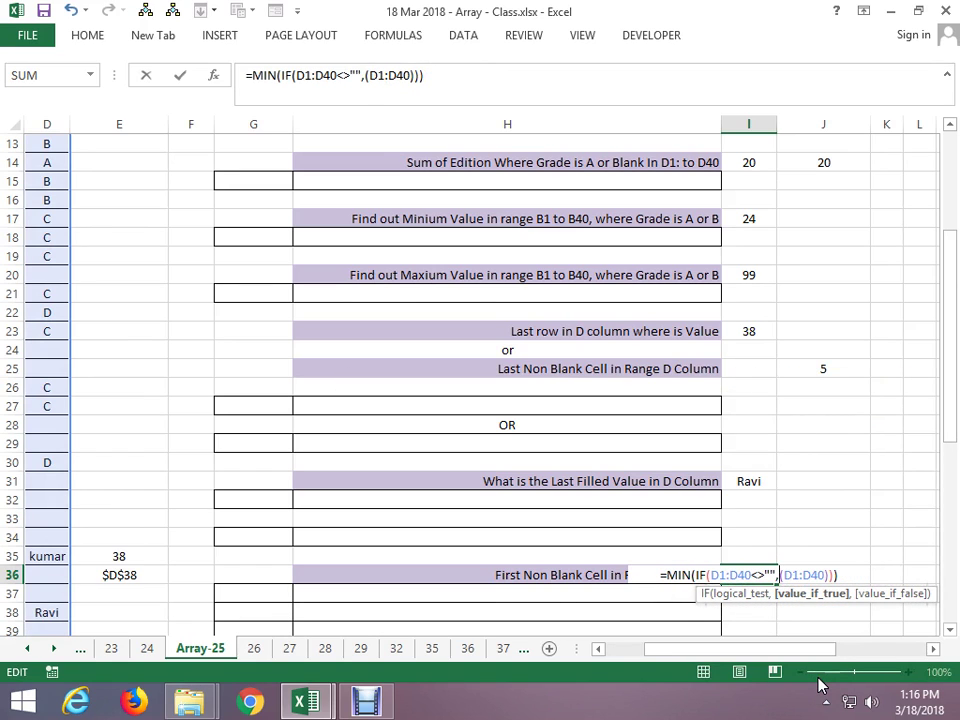
pyautogui.write('row')
pyautogui.press('Return')
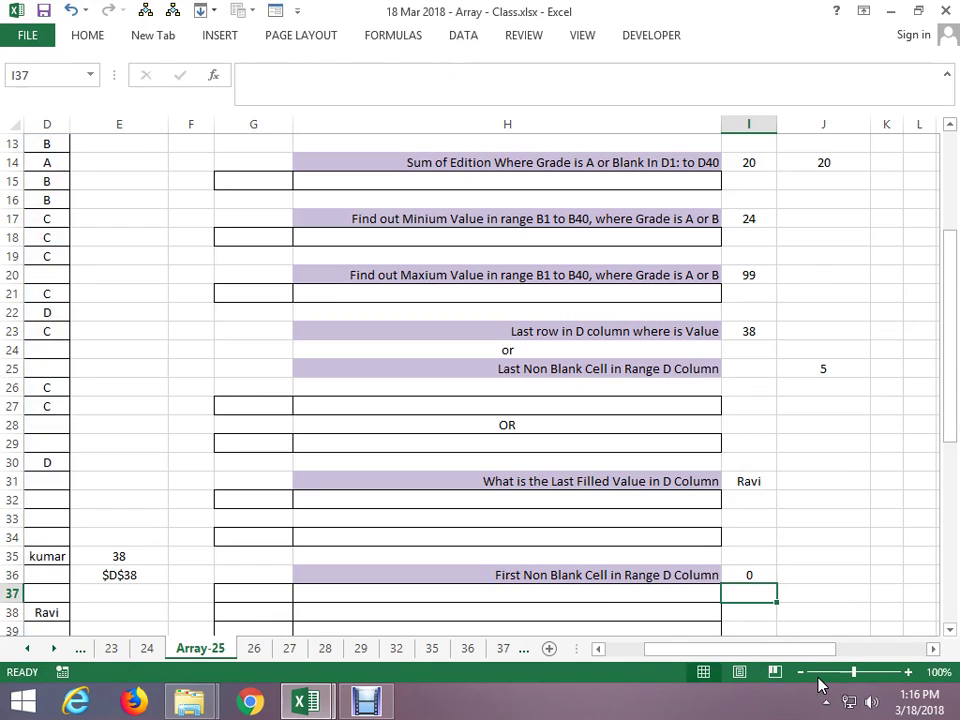
# Preview with F9, array-enter I36 to show 1, then re-enter it normally to show 0
pyautogui.press('Up')
pyautogui.press('F2')
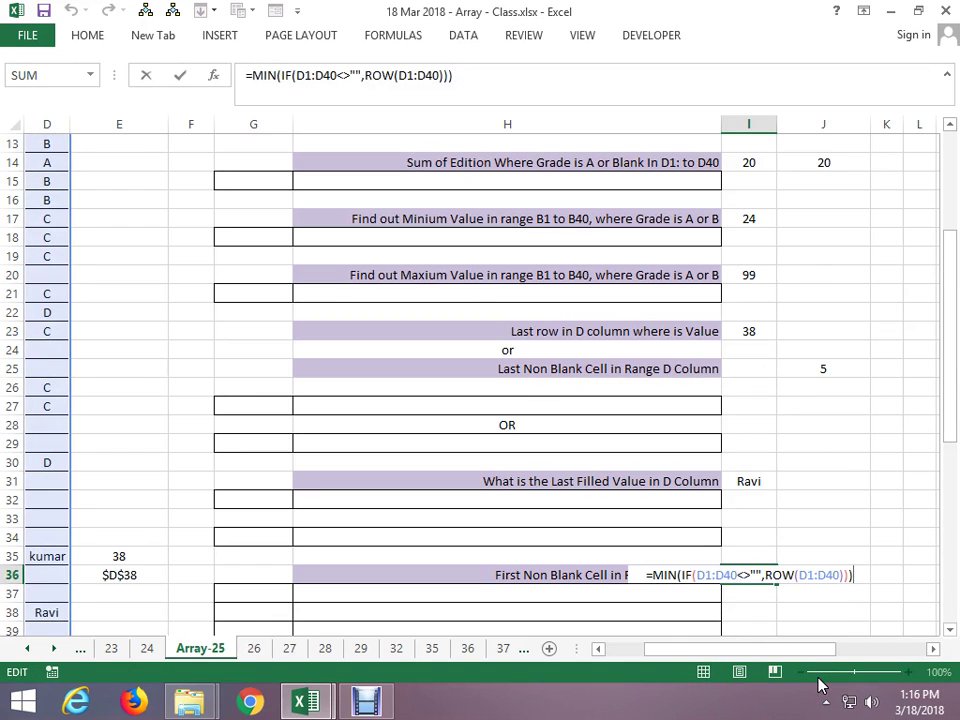
pyautogui.press('F9')
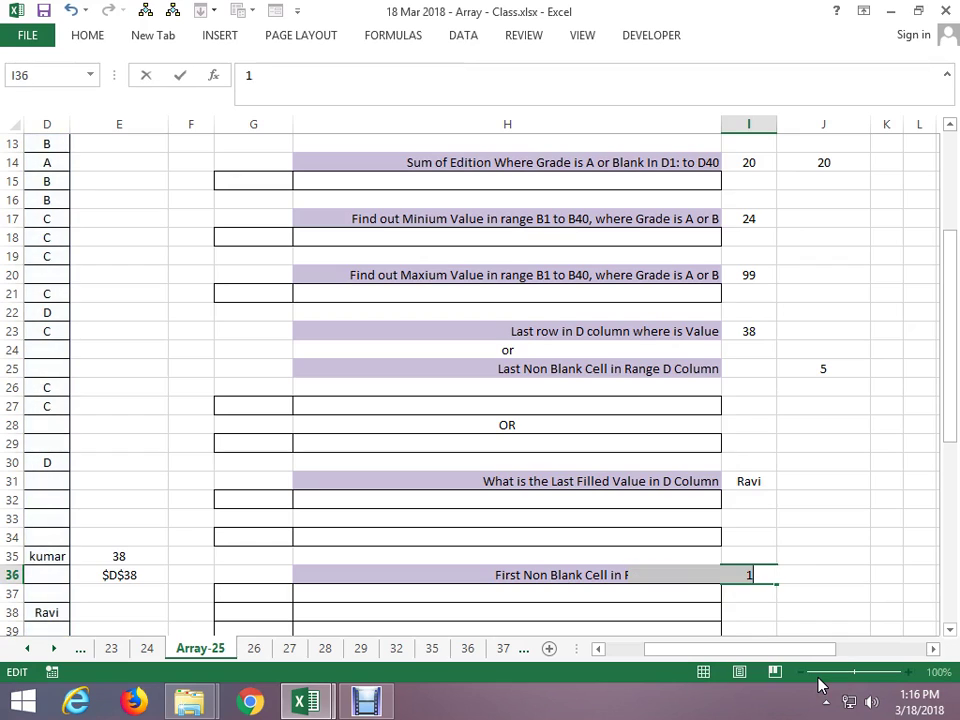
pyautogui.press('Escape')
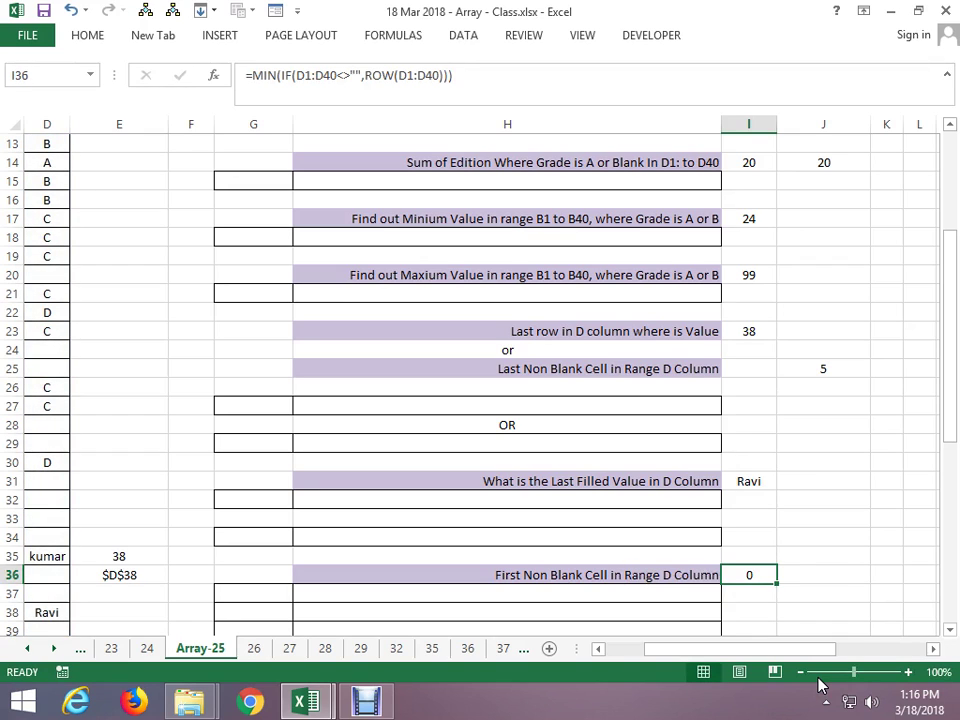
pyautogui.press('F2')
pyautogui.hotkey('ctrl', 'shift', 'Return')
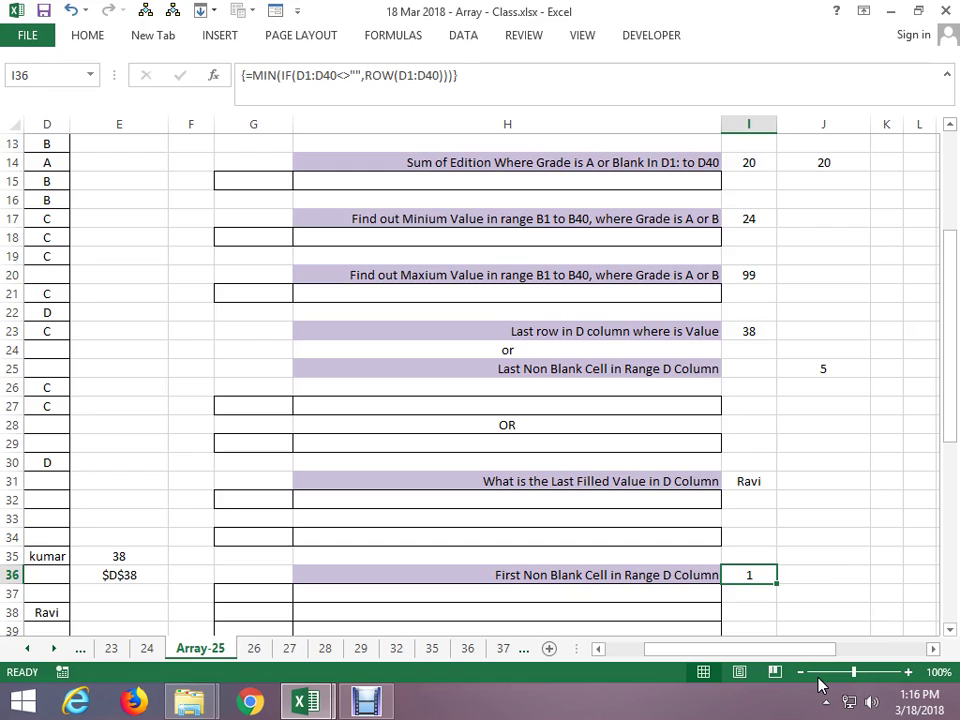
pyautogui.press('F2')
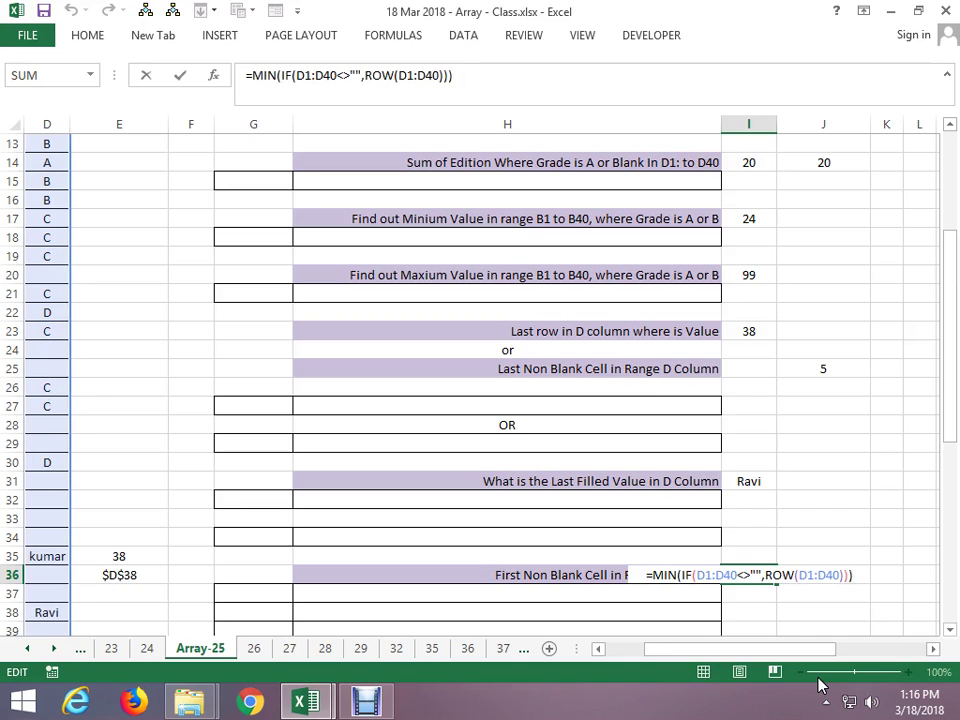
pyautogui.press('Return')
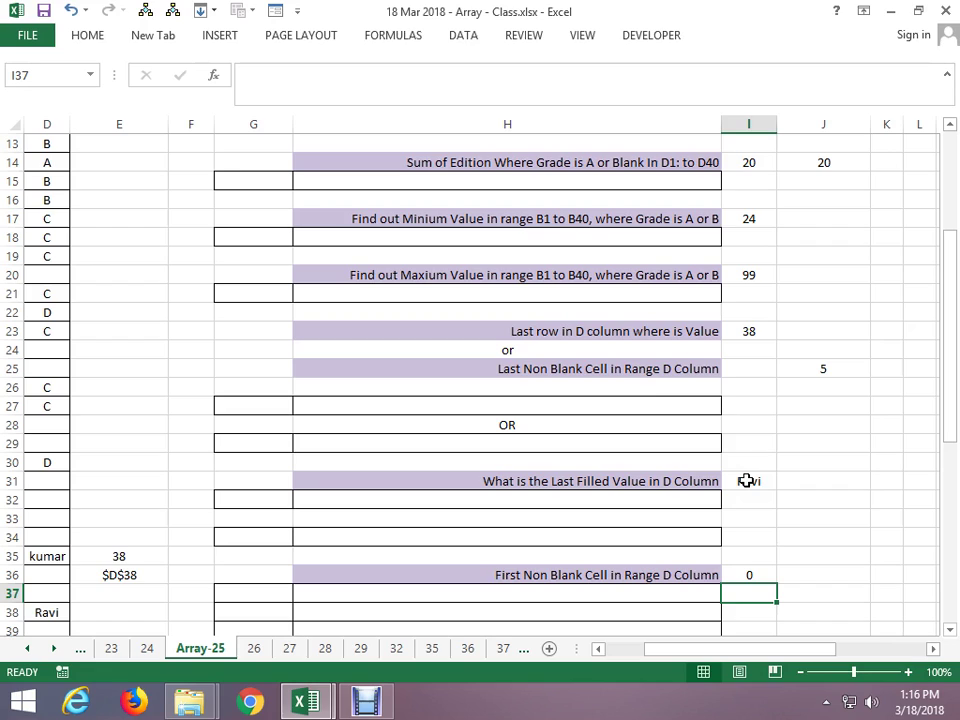
pyautogui.click(747, 481)
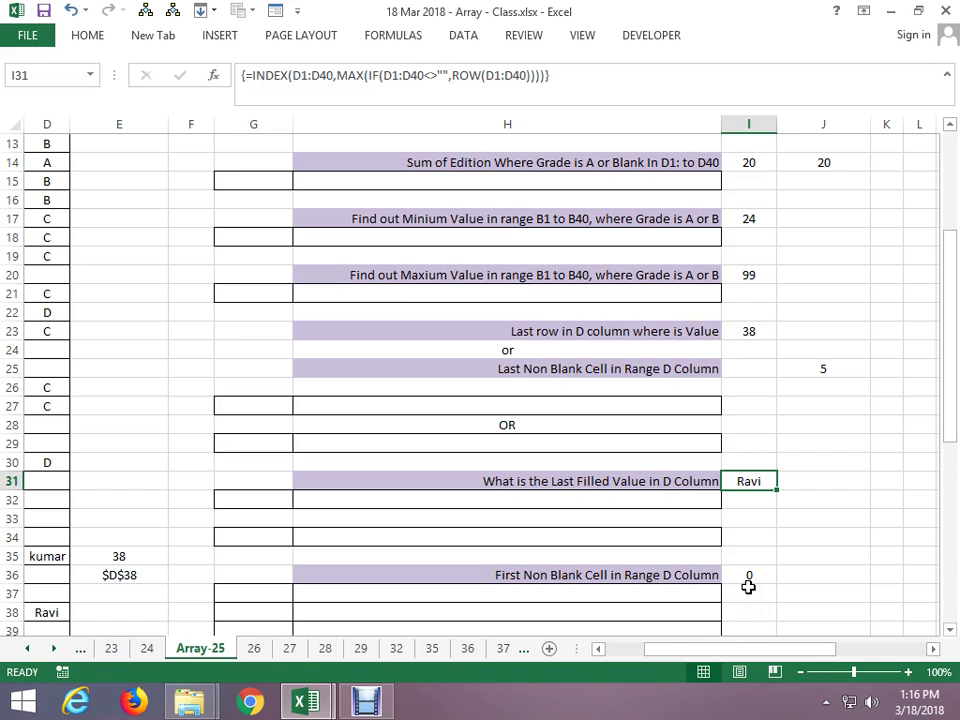
pyautogui.press('Down')
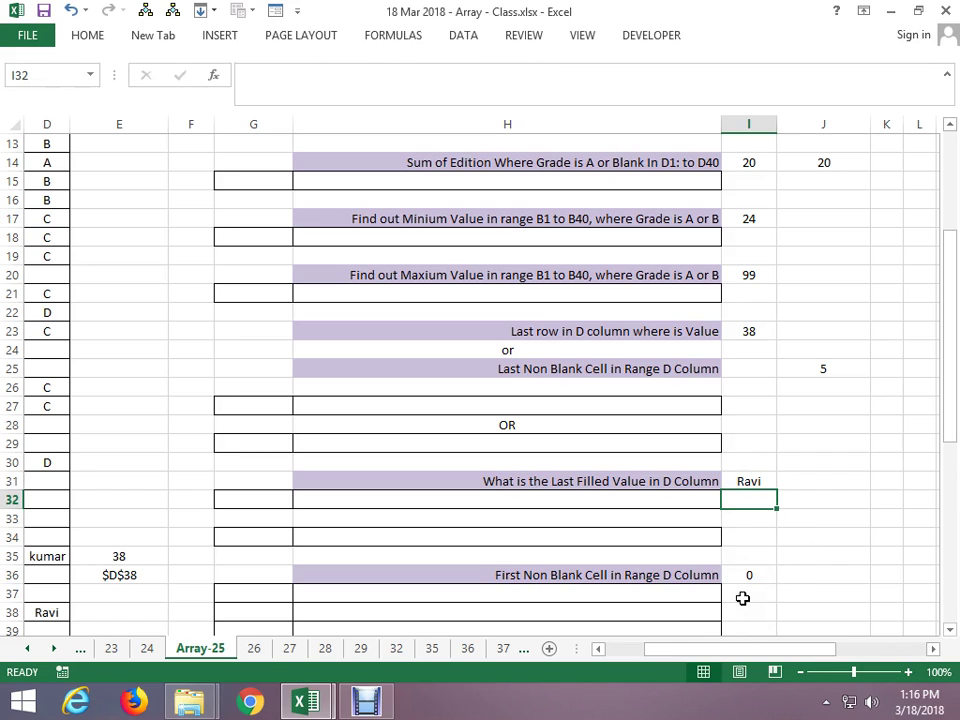
pyautogui.click(743, 578)
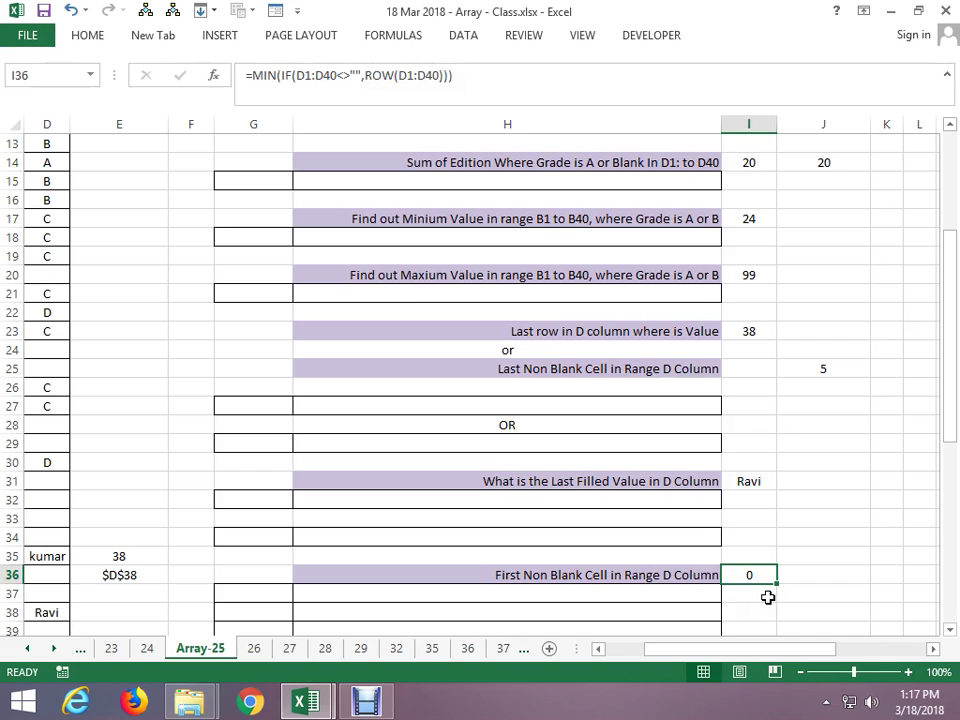
# Array-enter =MIN(IF(D1:D40<>"",ROW(D1:D40))) in I36 and reopen it for editing
pyautogui.press('F2')
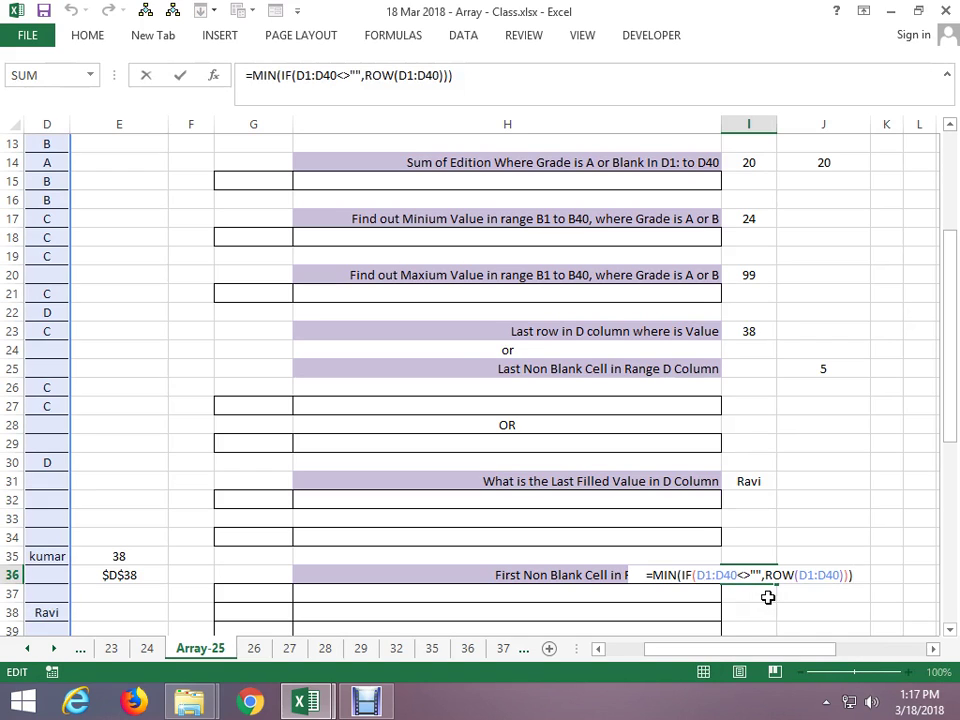
pyautogui.hotkey('ctrl', 'shift', 'Return')
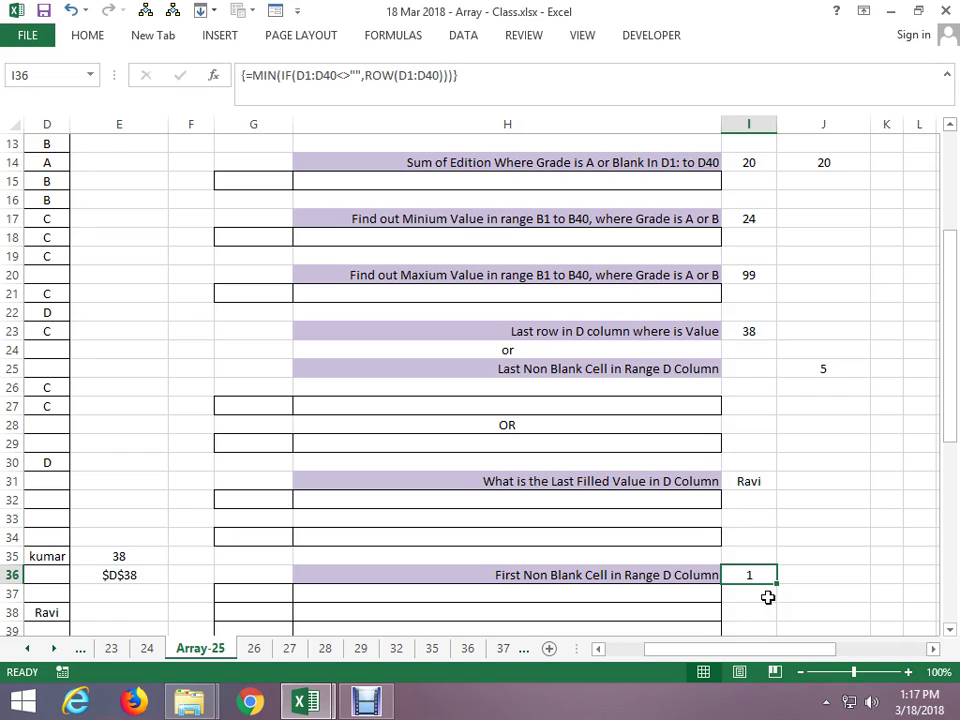
pyautogui.press('F2')
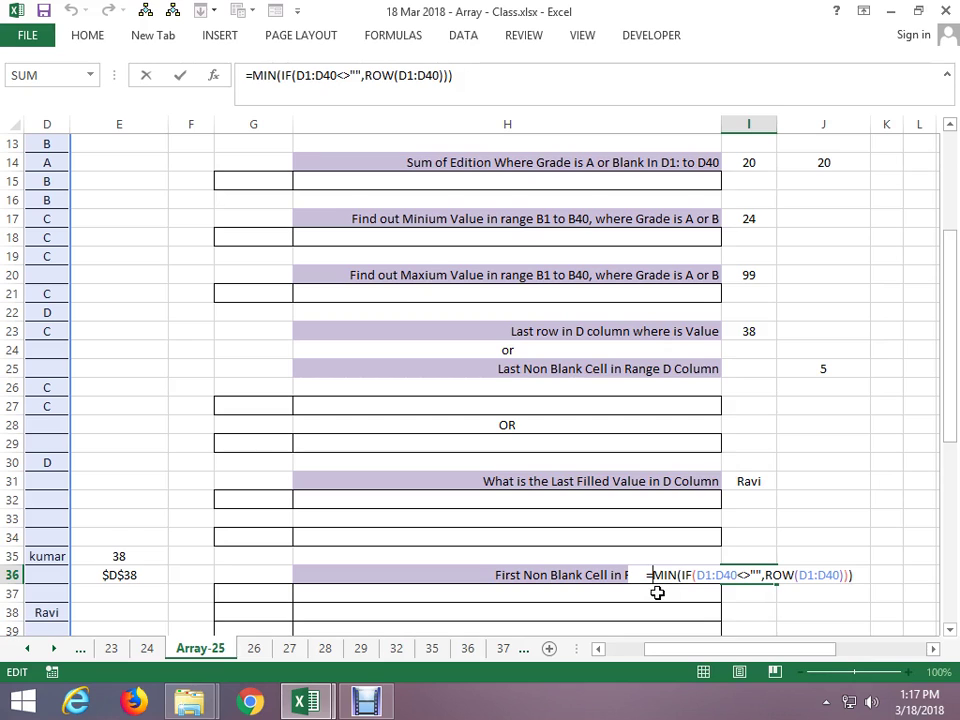
# Put ADDRESS( in front of the MIN(IF) formula and add a comma after it
pyautogui.write('a')
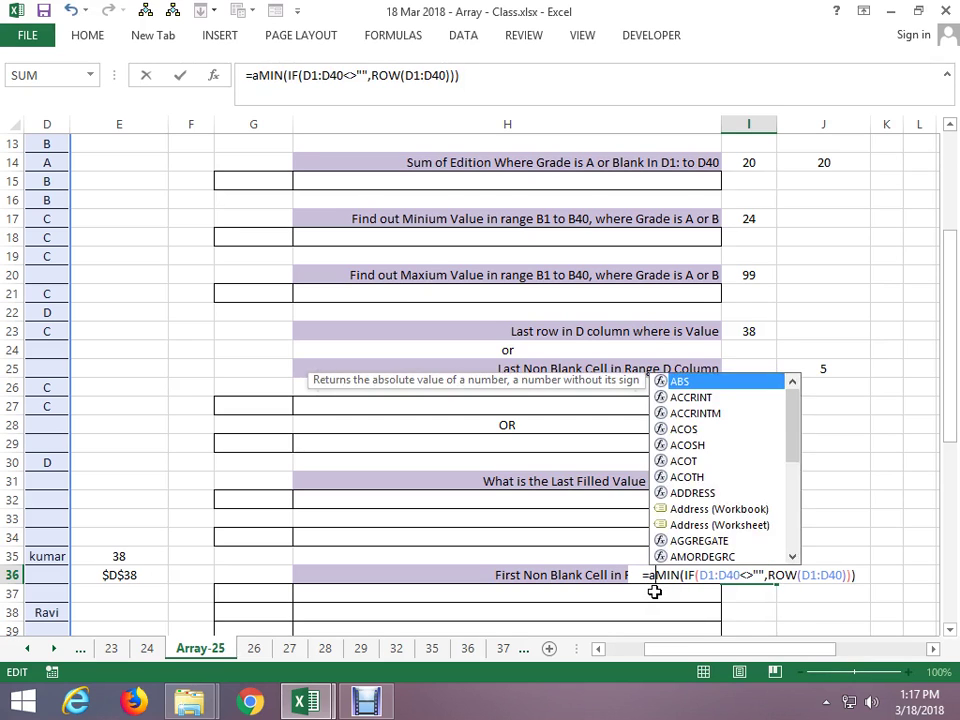
pyautogui.write('d')
pyautogui.press('Tab')
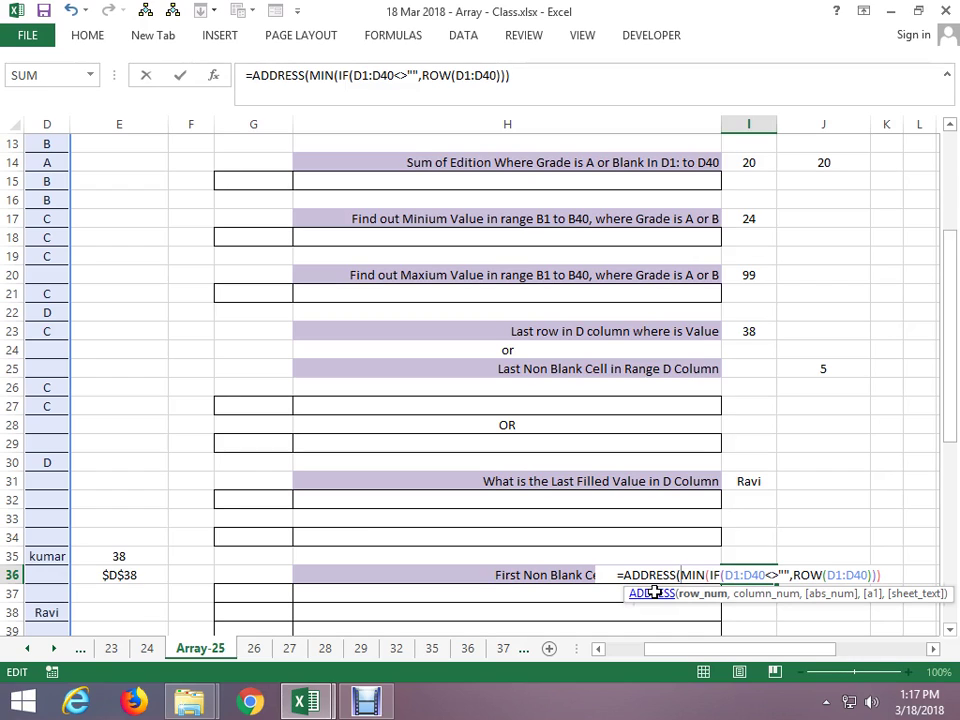
pyautogui.click(880, 575)
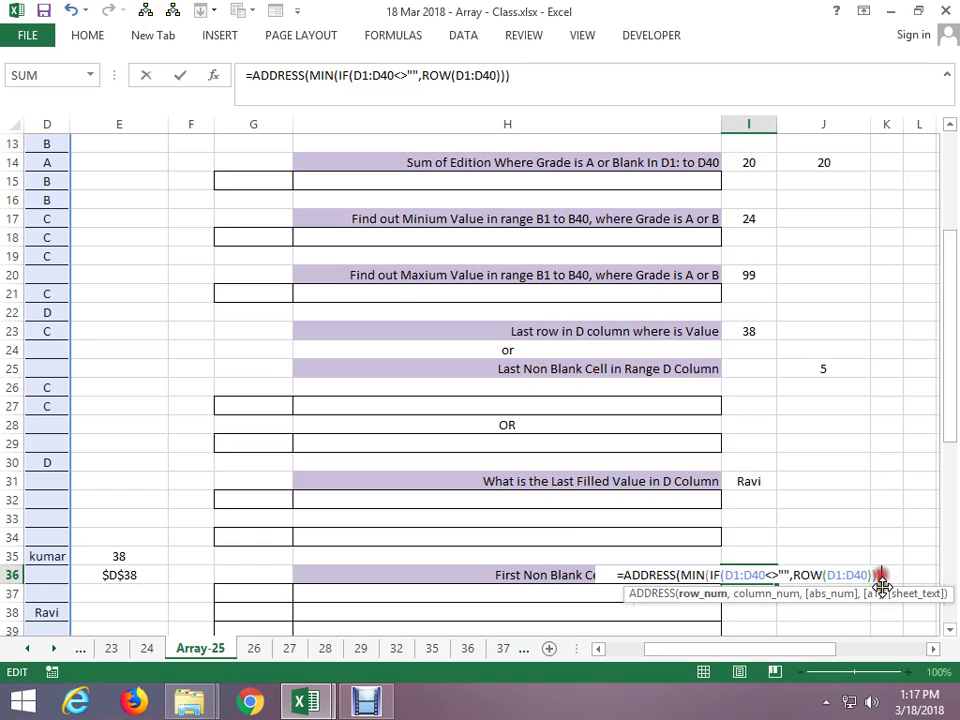
pyautogui.write(',')
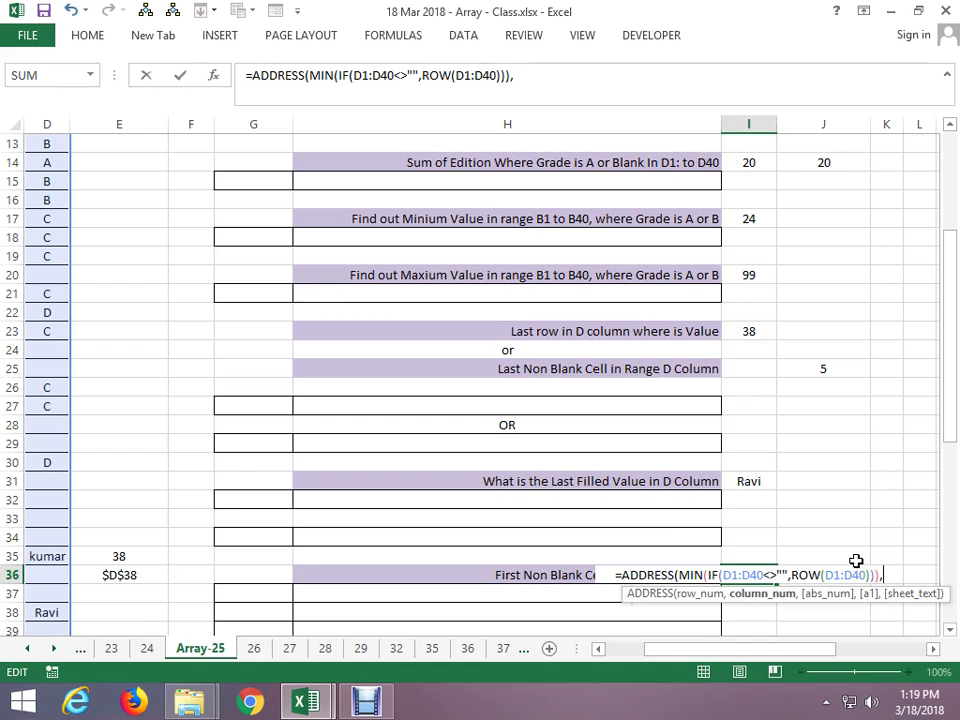
# Give ADDRESS the column argument 4 and array-enter it so I36 returns $D$1
pyautogui.write('4)')
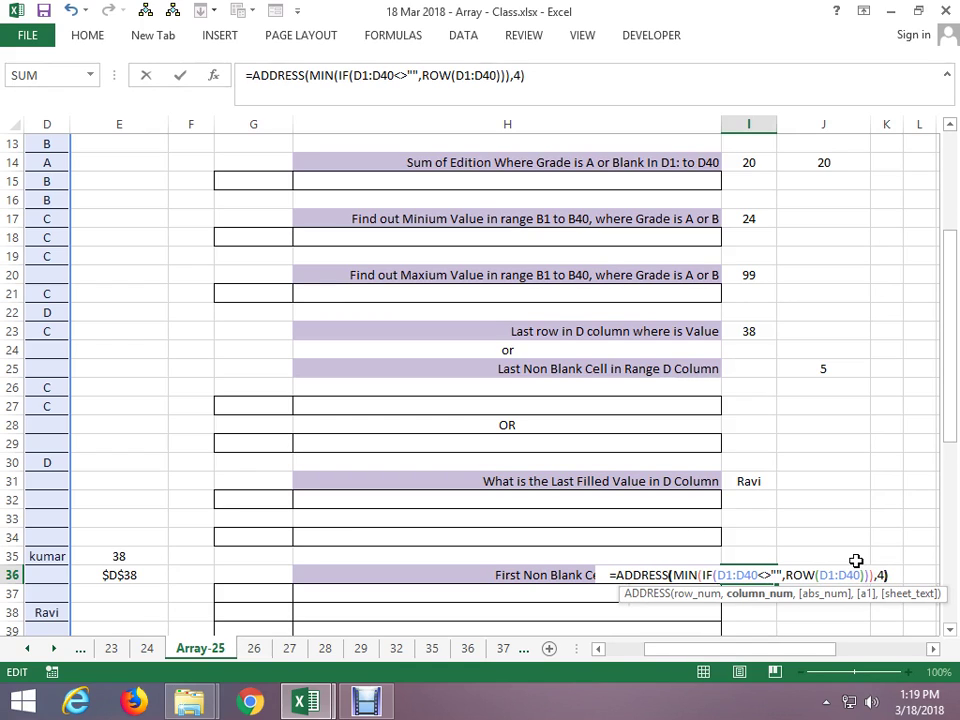
pyautogui.press('Return')
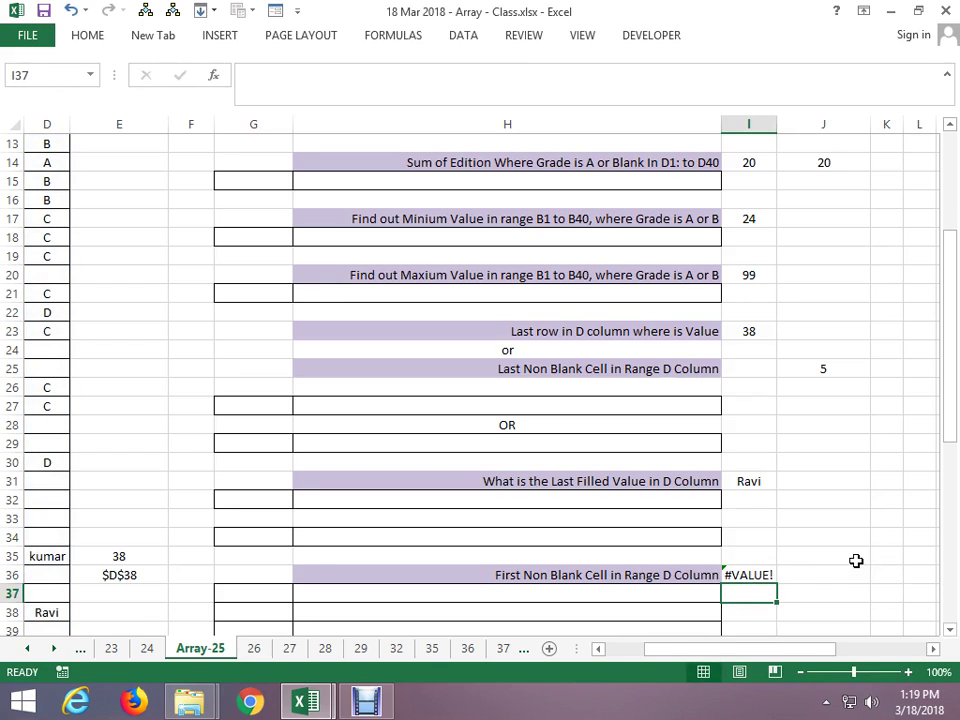
pyautogui.press('Up')
pyautogui.press('F2')
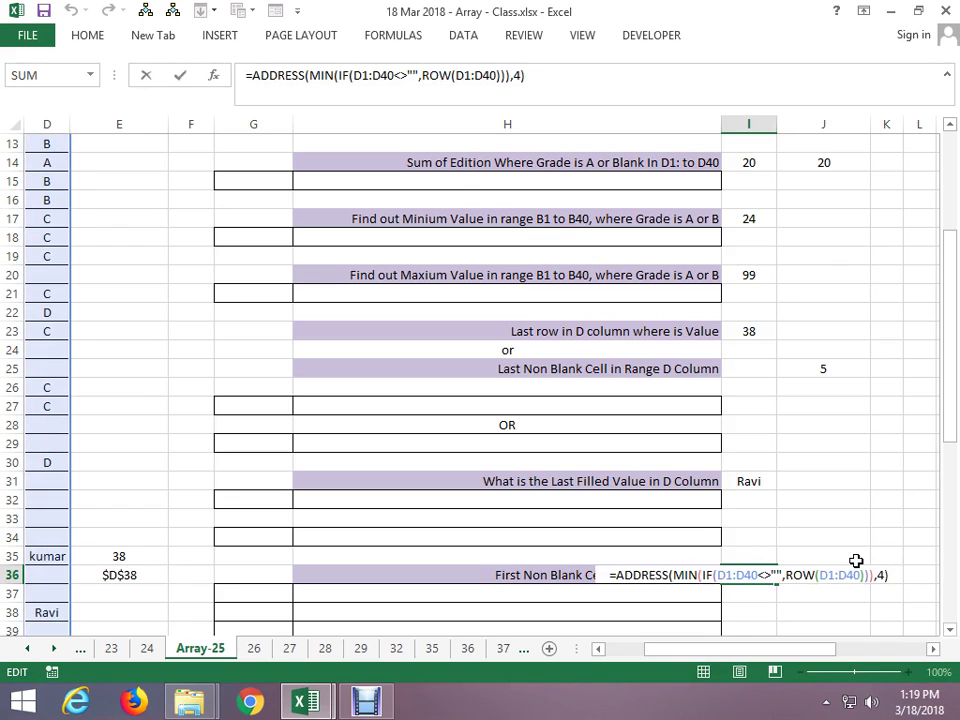
pyautogui.hotkey('ctrl', 'shift', 'Return')
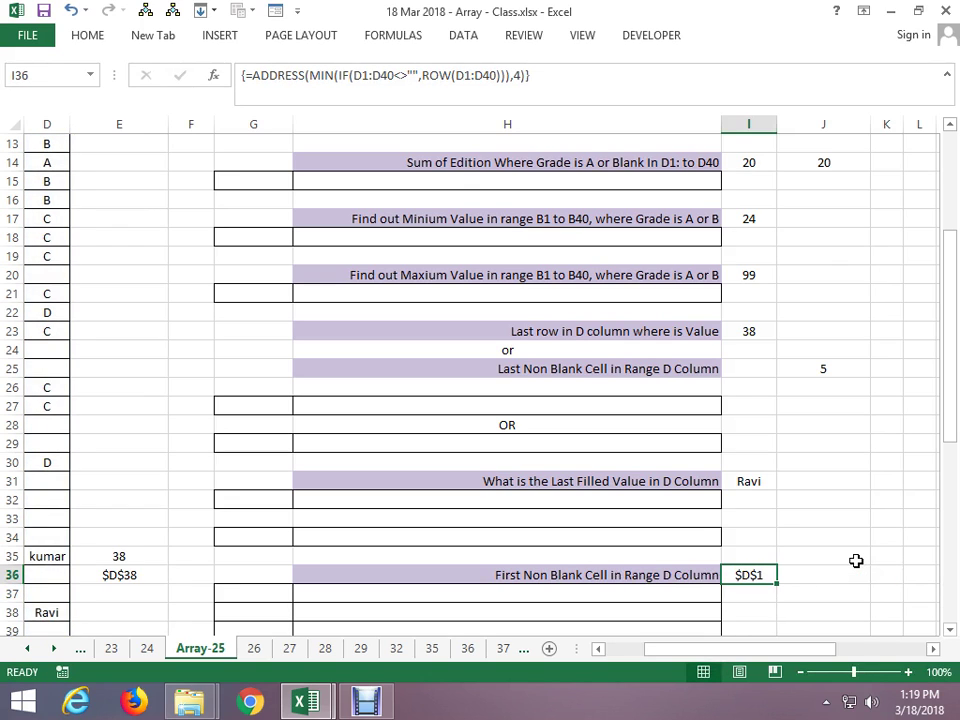
pyautogui.press('F2')
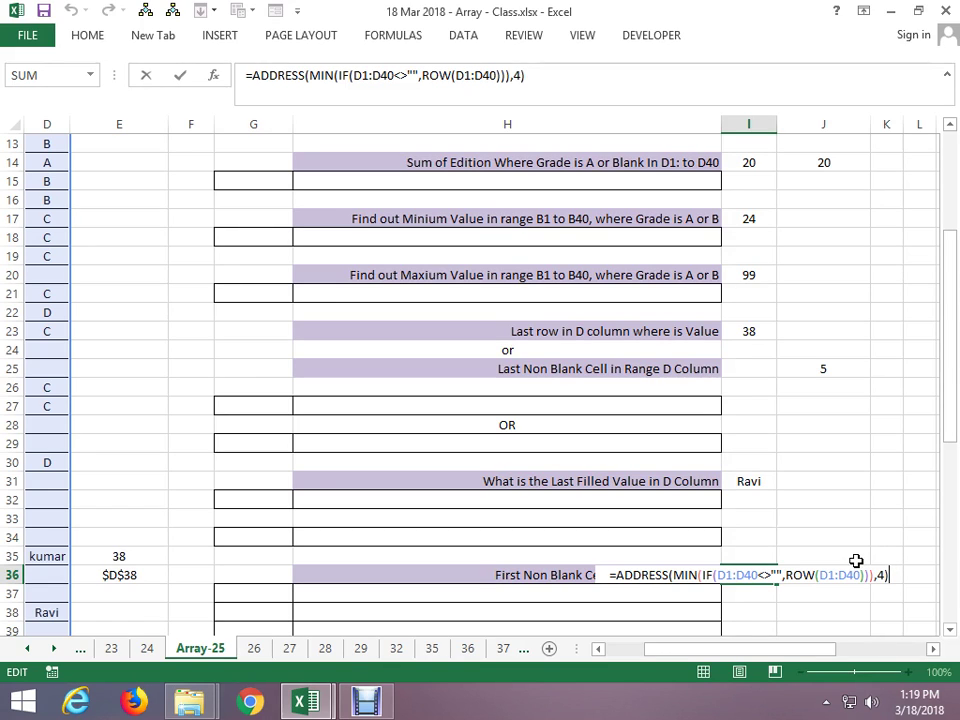
# Replace the column 4 with COLUMN(D1) and array-enter the ADDRESS formula in I36
pyautogui.click(879, 576)
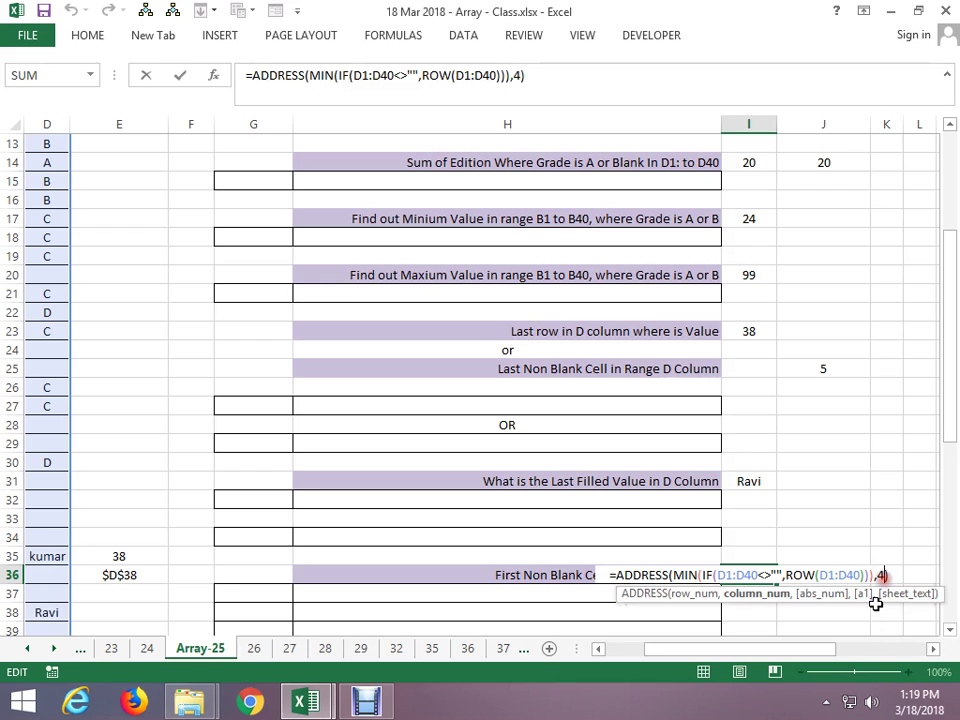
pyautogui.press('BackSpace')
pyautogui.write('o')
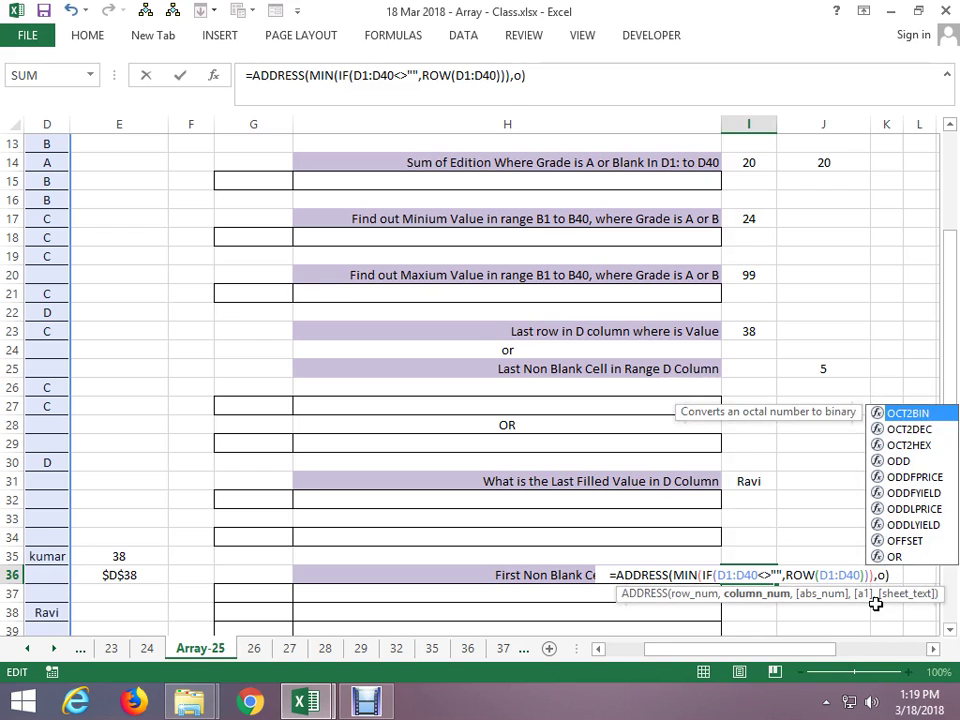
pyautogui.press('BackSpace')
pyautogui.write('colu')
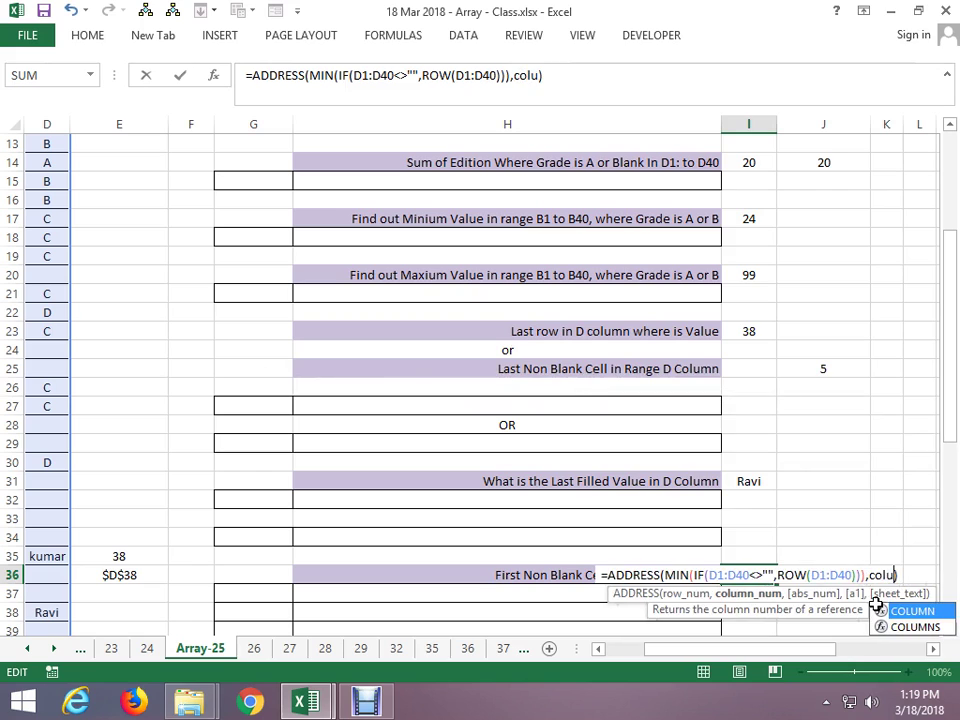
pyautogui.write('mn(')
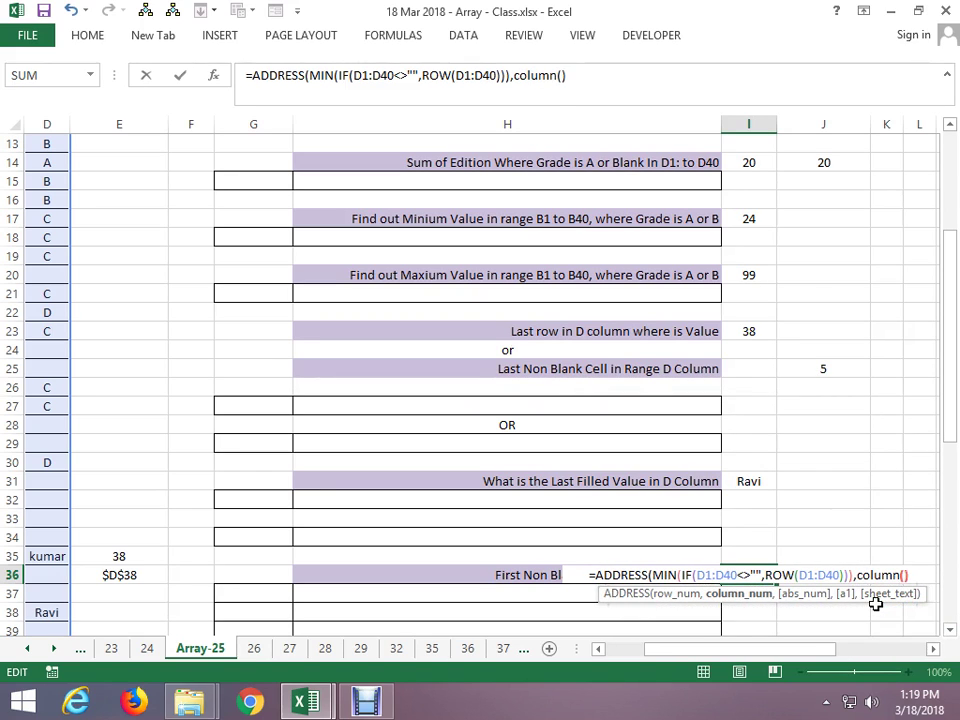
pyautogui.write('D')
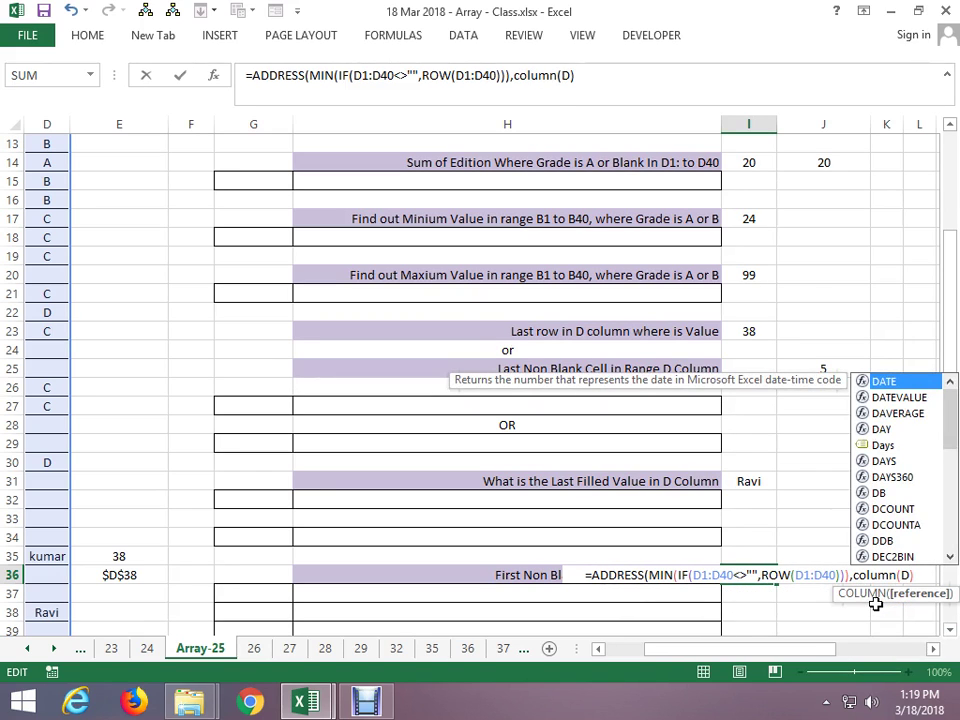
pyautogui.write('1')
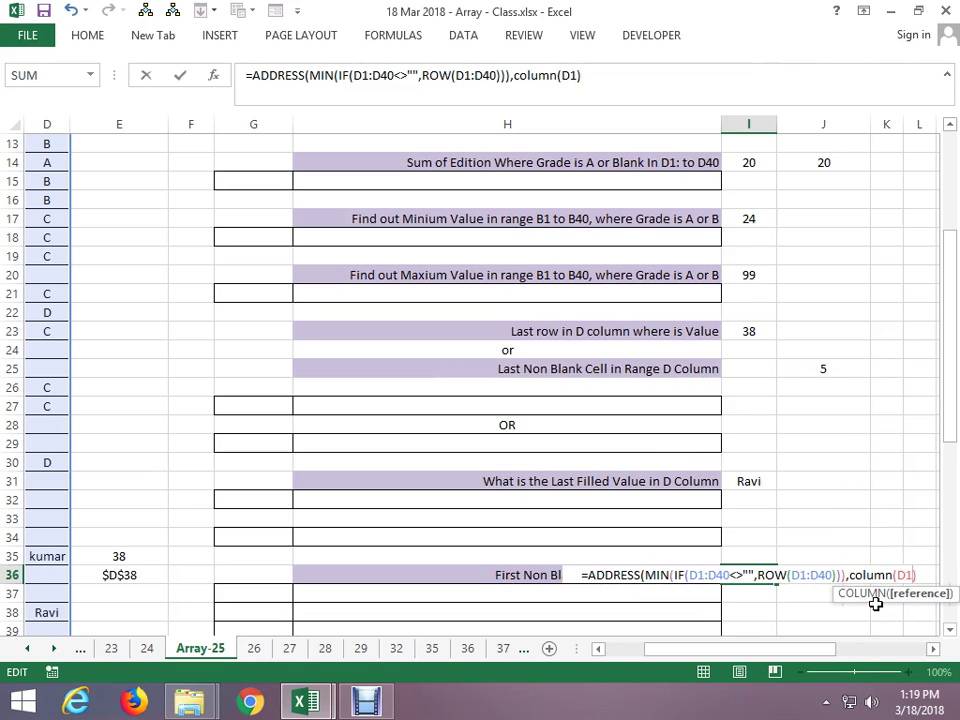
pyautogui.press('Return')
pyautogui.press('Return')
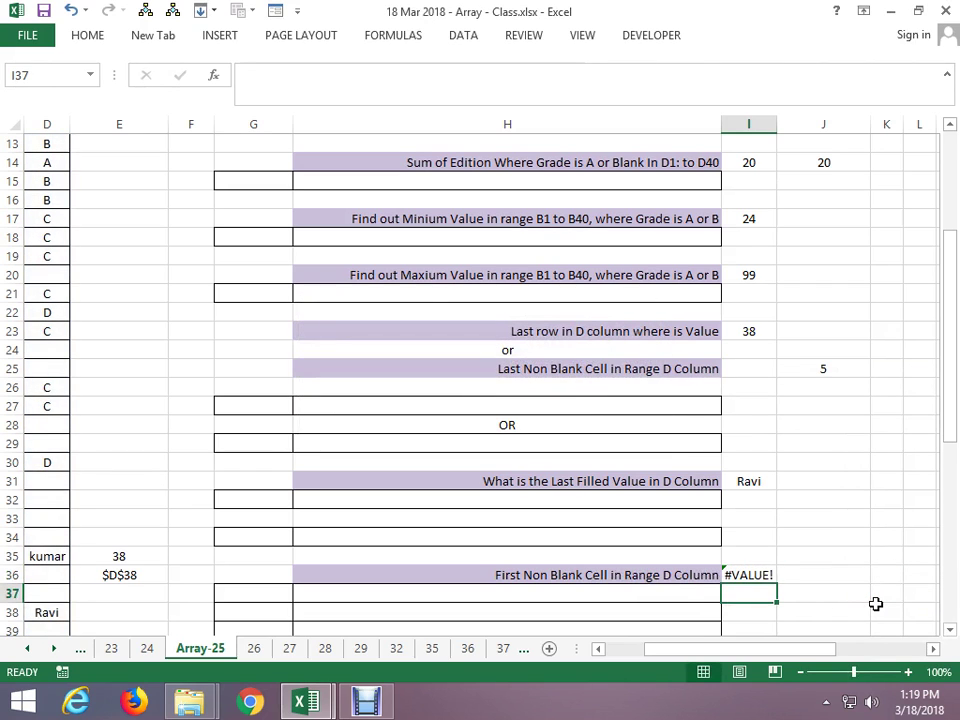
pyautogui.press('Up')
pyautogui.press('F2')
pyautogui.hotkey('ctrl', 'shift', 'Return')
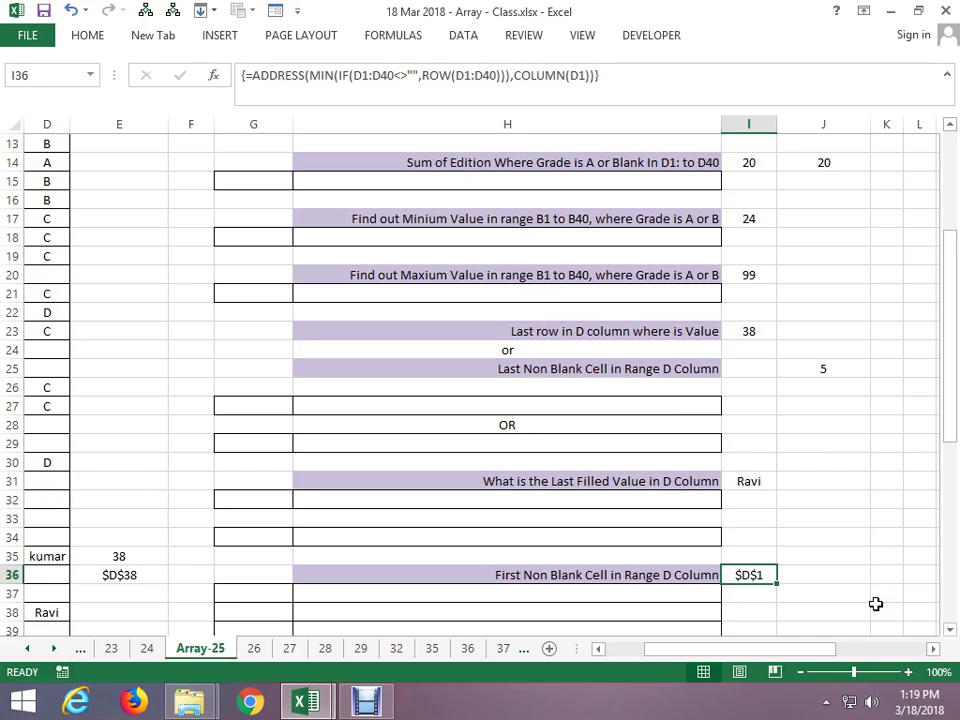
pyautogui.press('F2')
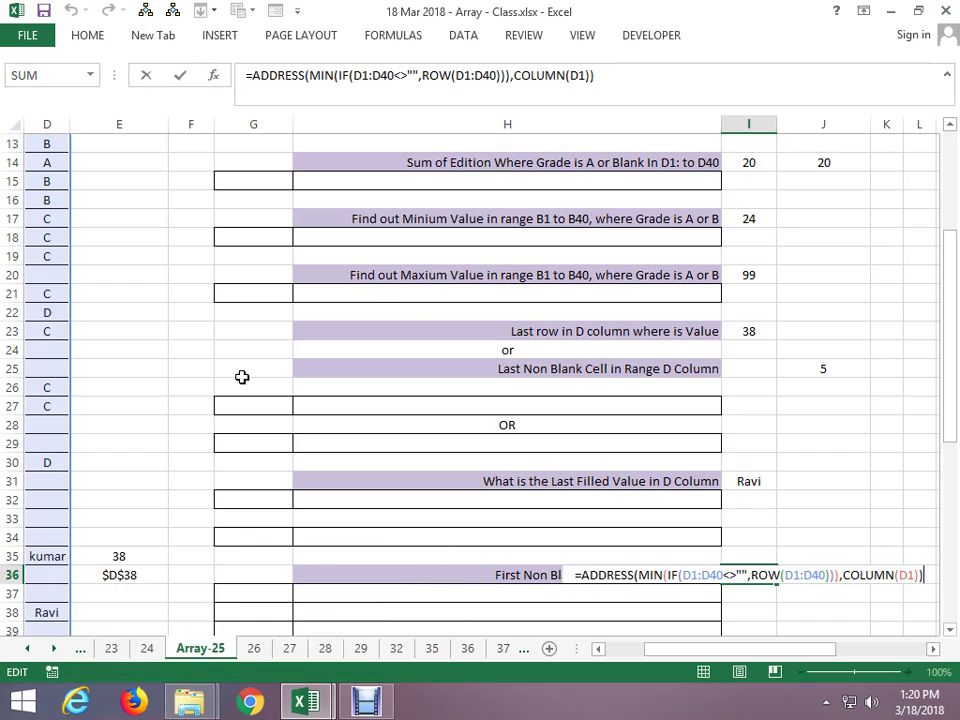
pyautogui.hotkey('ctrl', 'shift', 'Return')
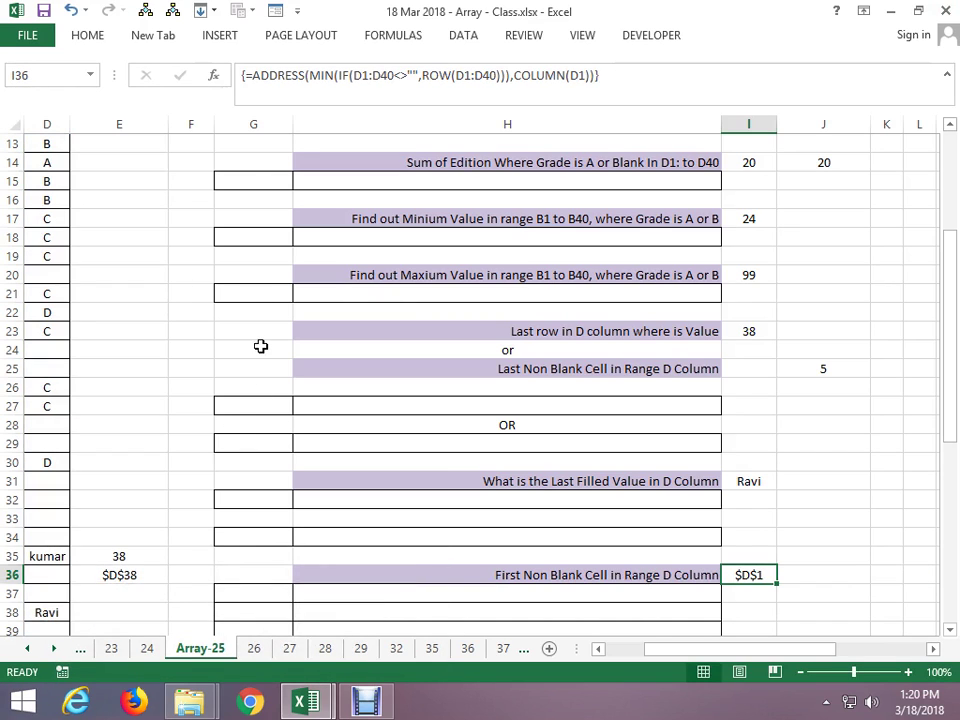
pyautogui.click(44, 181)
pyautogui.press('Up')
pyautogui.hotkey('ctrl', 'Up')
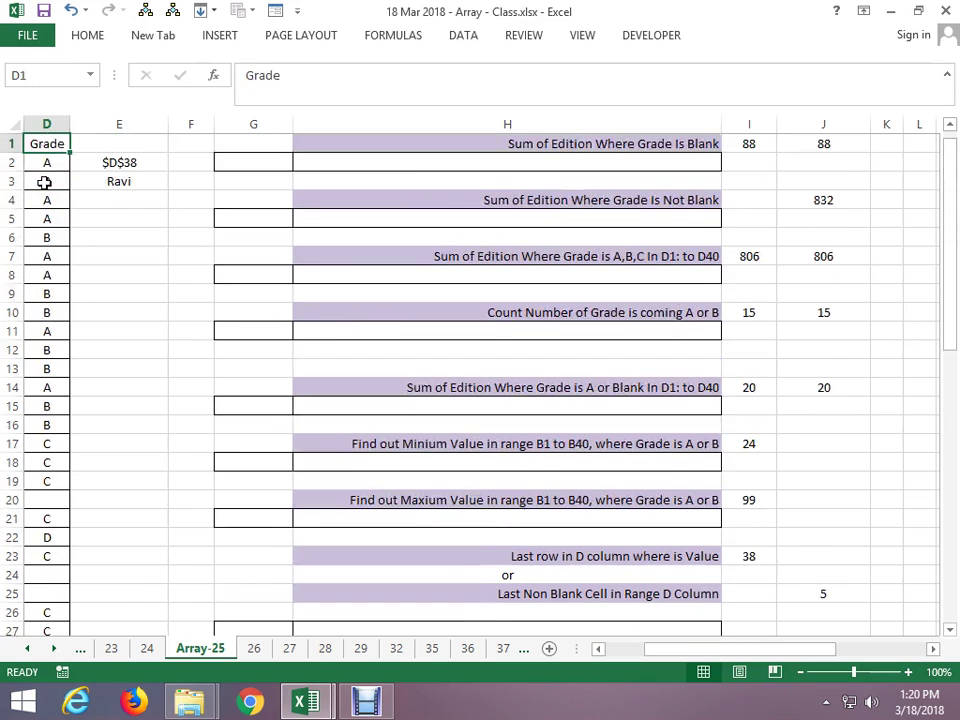
pyautogui.press('Delete')
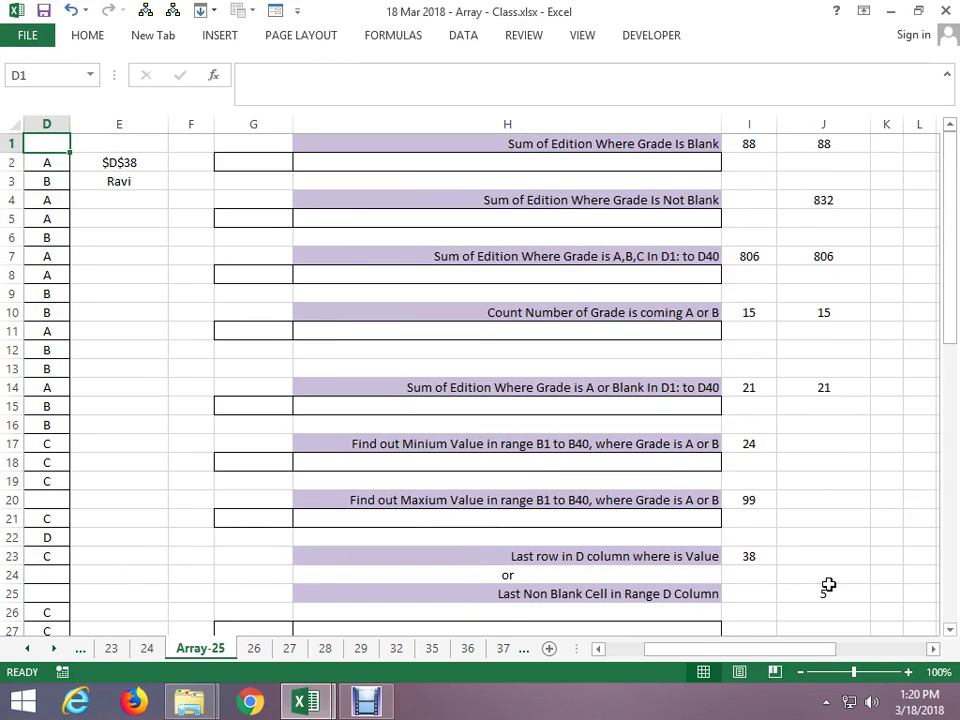
pyautogui.click(770, 597)
pyautogui.press('Down')
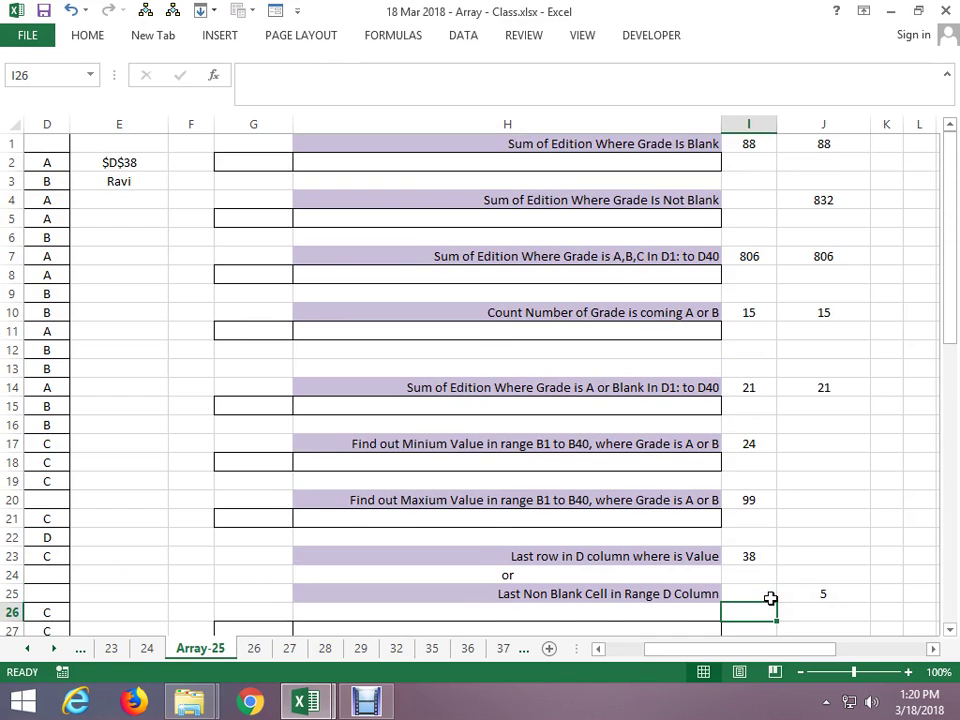
pyautogui.press('Down')
pyautogui.press('Down')
pyautogui.press('Down')
pyautogui.press('Down')
pyautogui.press('Down')
pyautogui.press('Down')
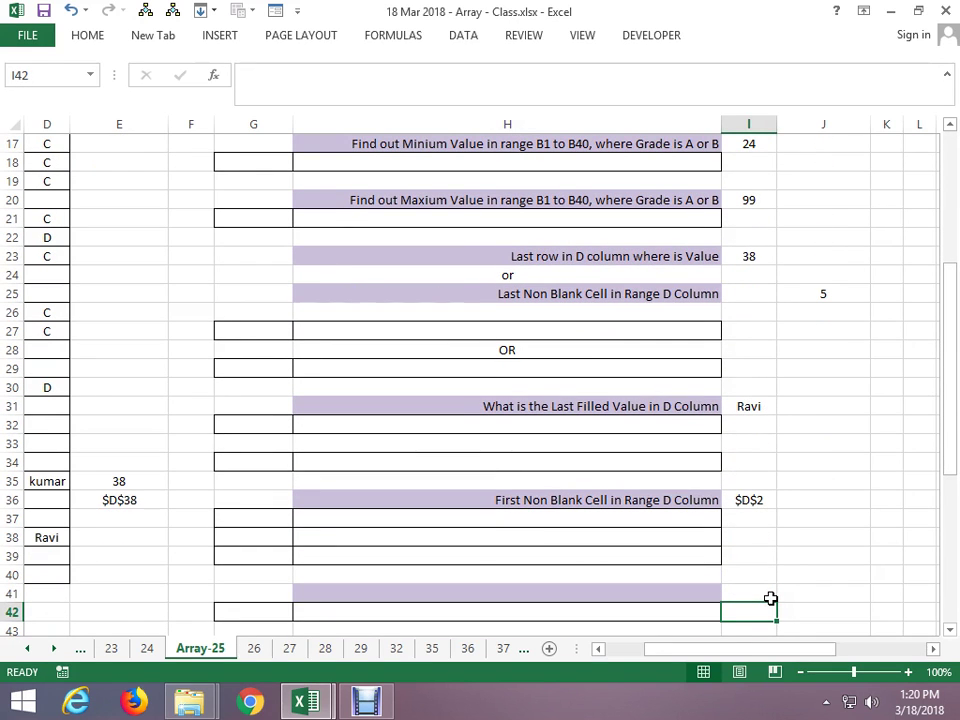
pyautogui.press('Up')
pyautogui.press('Up')
pyautogui.press('Up')
pyautogui.press('Up')
pyautogui.press('Up')
pyautogui.press('Up')
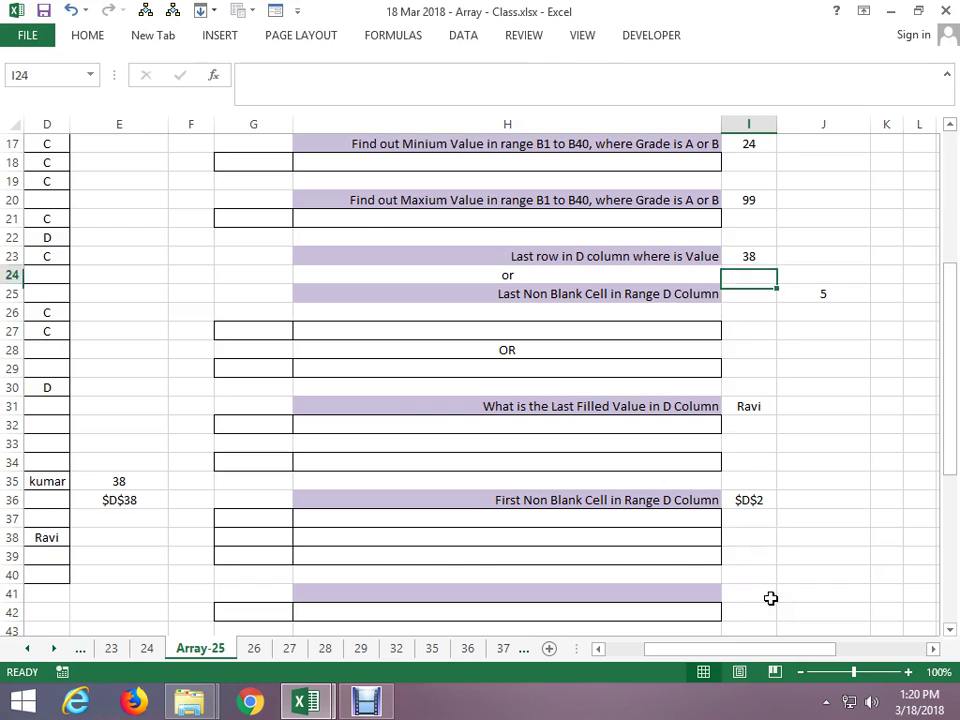
pyautogui.press('Up')
pyautogui.press('Up')
pyautogui.press('Up')
pyautogui.press('Up')
pyautogui.press('Up')
pyautogui.press('Up')
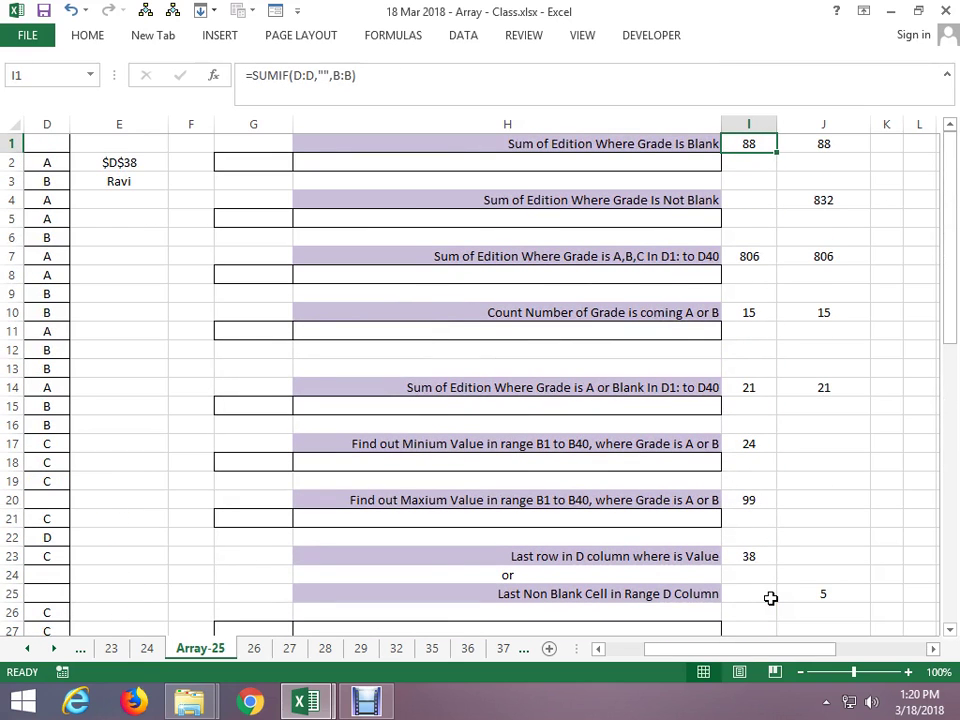
pyautogui.press('Down')
pyautogui.press('Down')
pyautogui.press('Down')
pyautogui.press('Down')
pyautogui.press('Down')
pyautogui.press('Down')
pyautogui.press('Down')
pyautogui.press('Down')
pyautogui.press('Down')
pyautogui.press('Down')
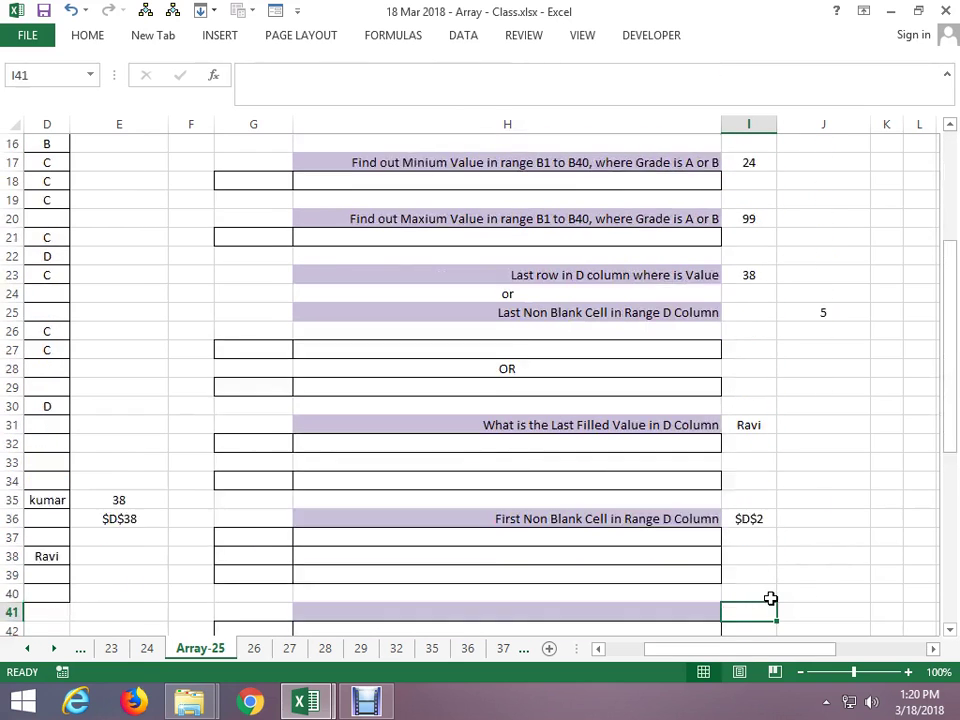
pyautogui.press('Down')
pyautogui.press('Down')
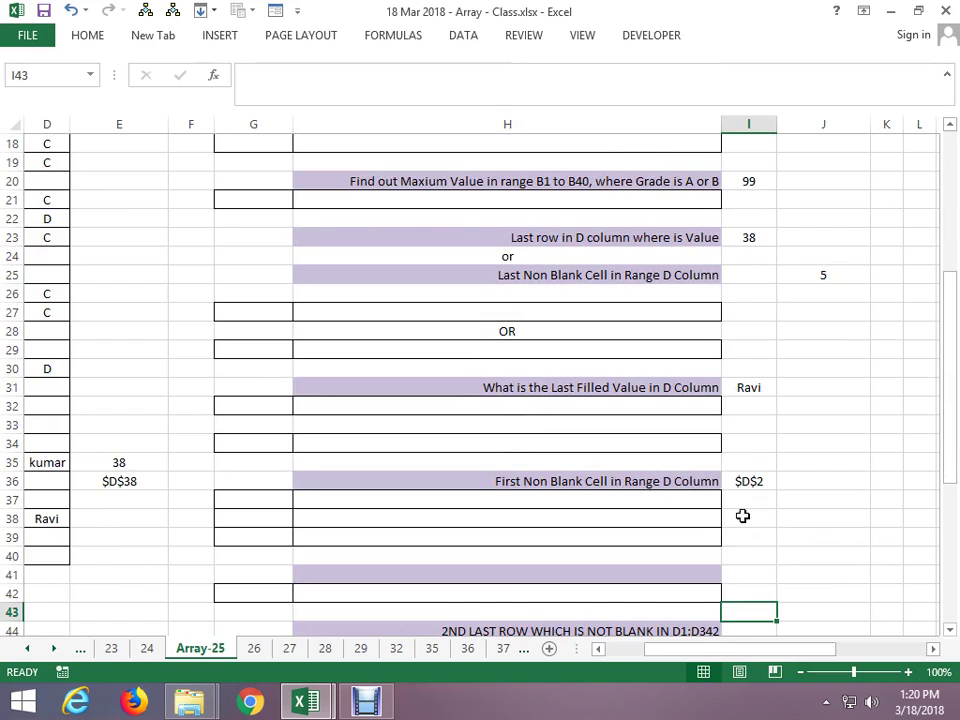
pyautogui.click(740, 483)
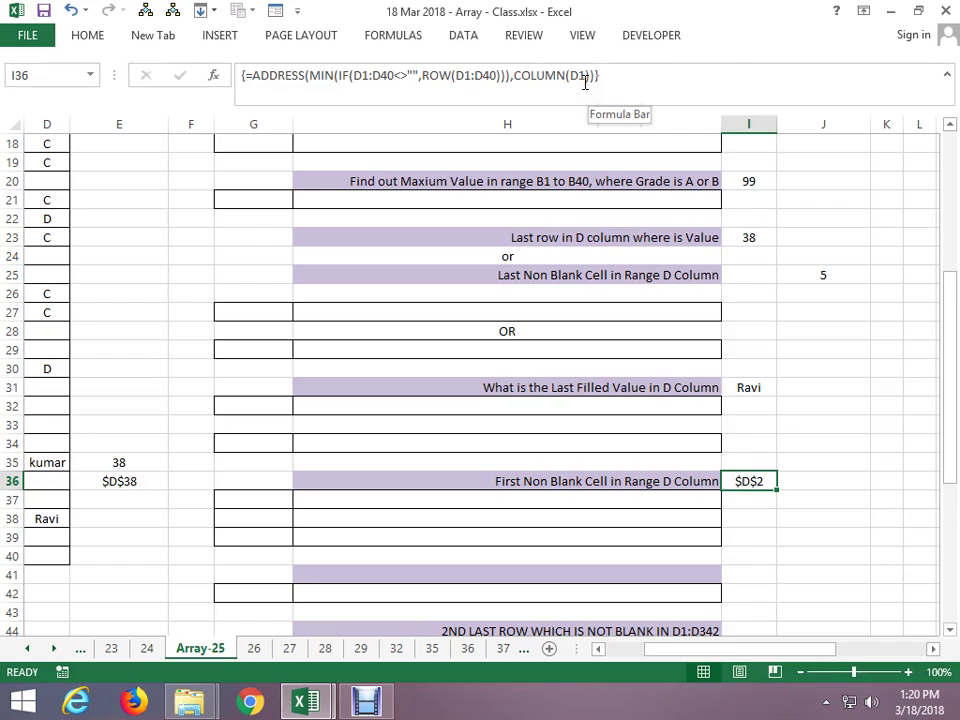
# Change COLUMN(D1) to COLUMN(D1:D40) in the formula bar and array-enter it
pyautogui.click(596, 66)
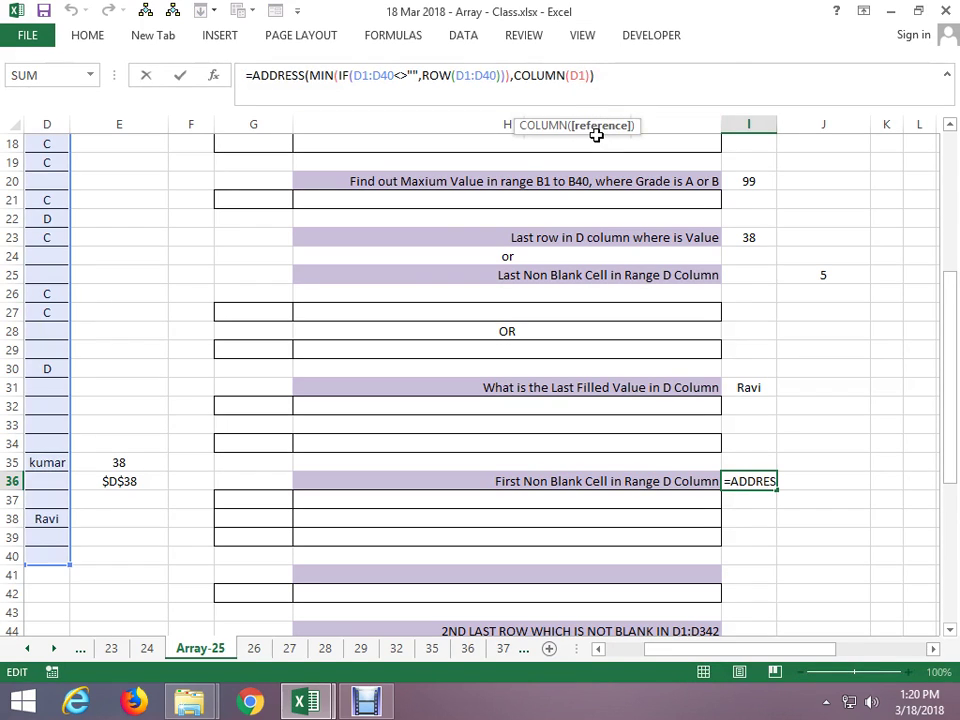
pyautogui.write(':')
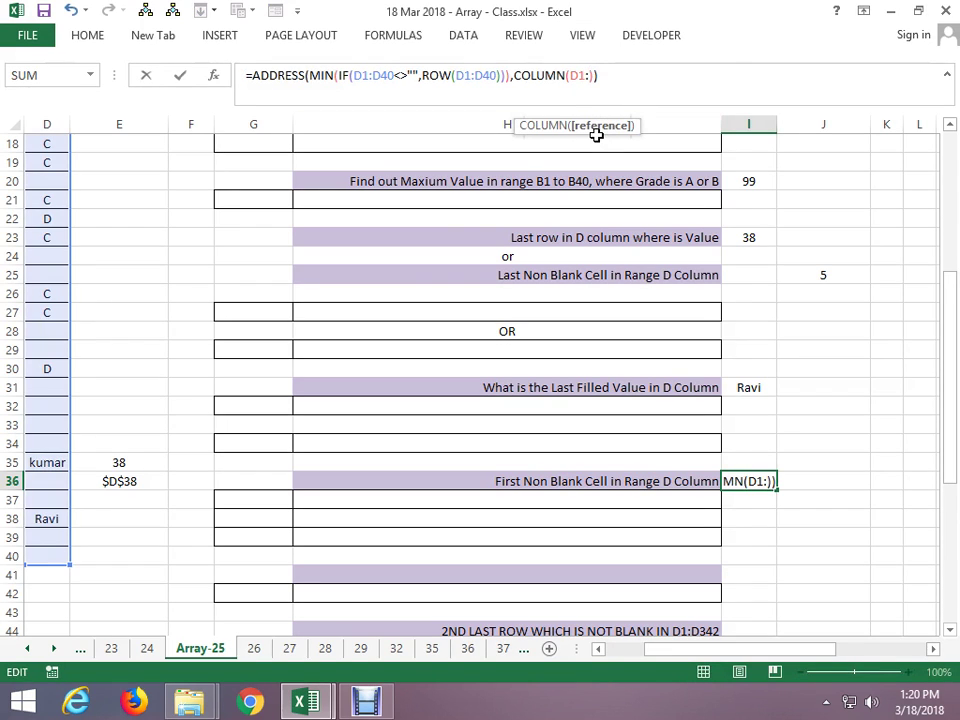
pyautogui.write('d40')
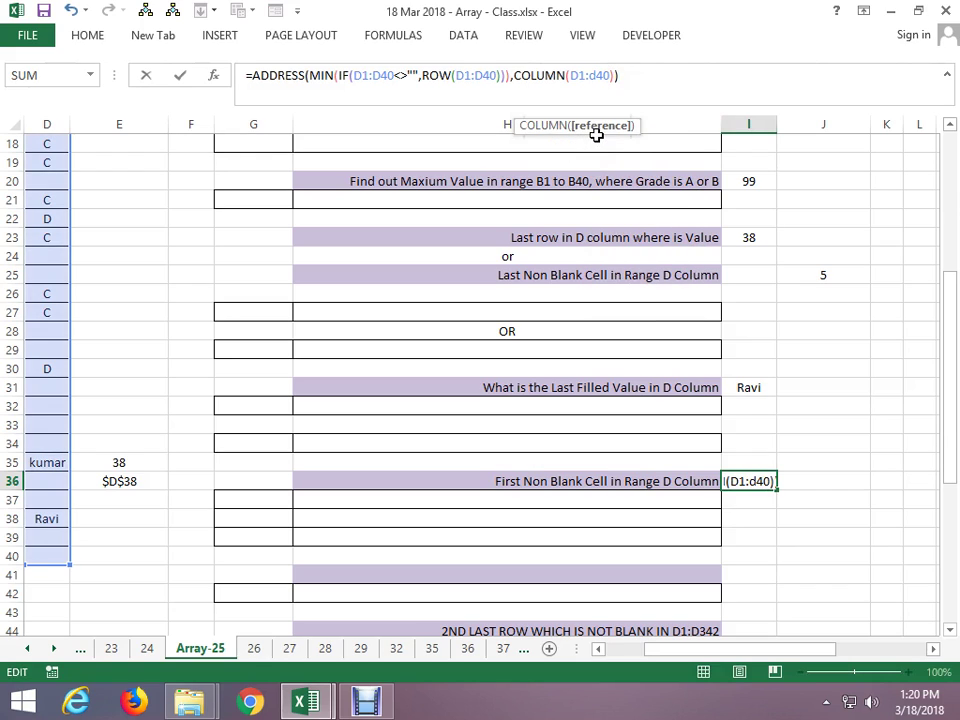
pyautogui.hotkey('ctrl', 'shift', 'Return')
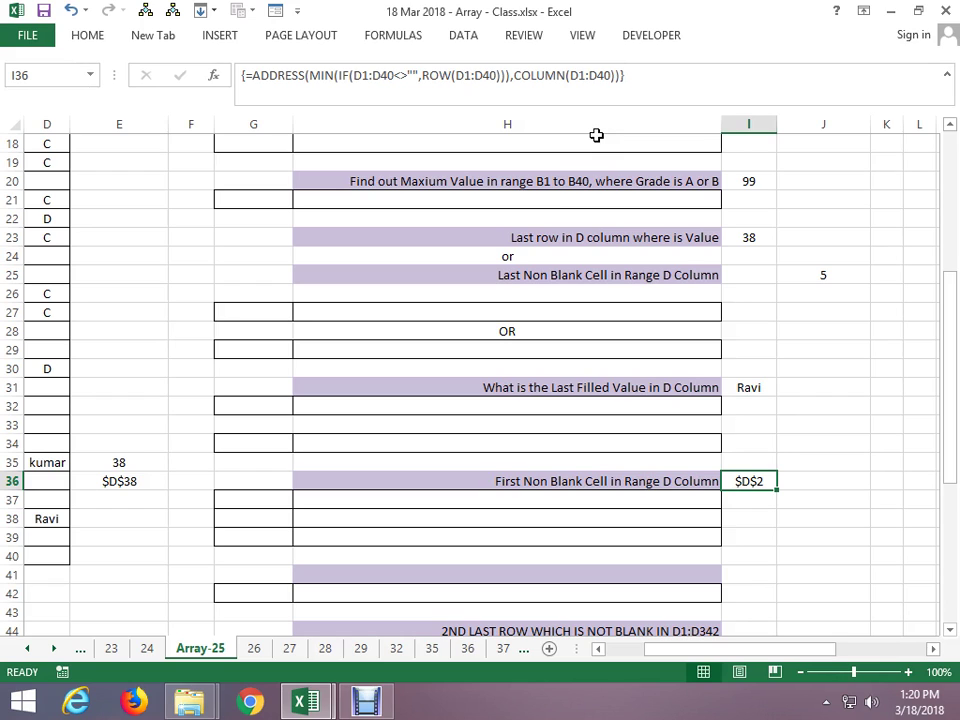
pyautogui.press('F2')
pyautogui.press('Escape')
# Close the stray help window, re-array-enter I36 in the cell, and reselect it to check $D$2
pyautogui.press('F2')
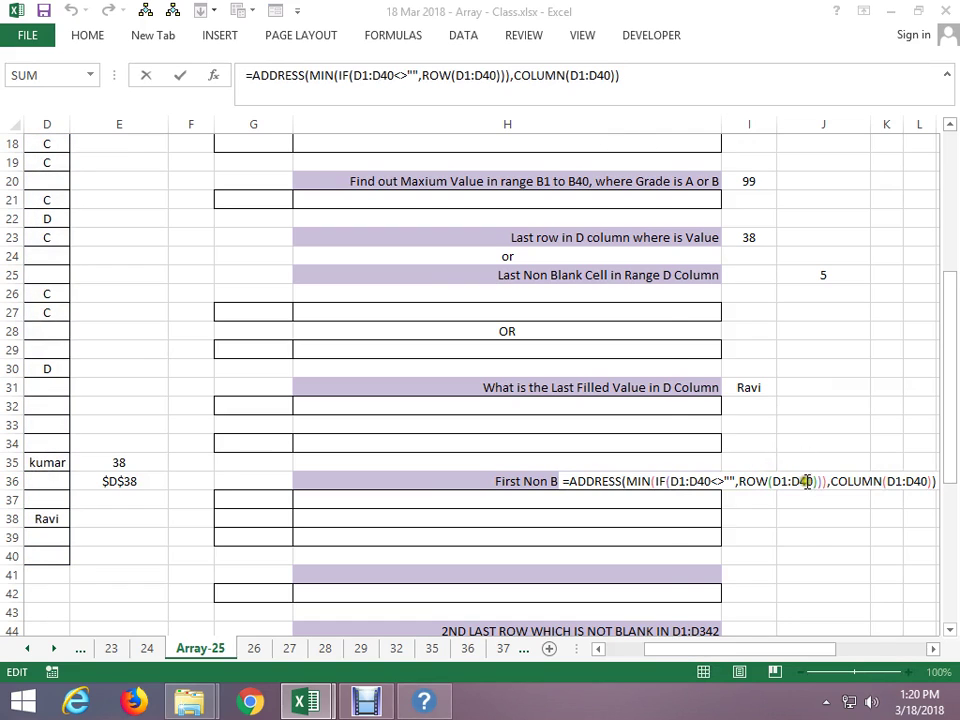
pyautogui.press('F1')
pyautogui.click(808, 542)
pyautogui.click(808, 542)
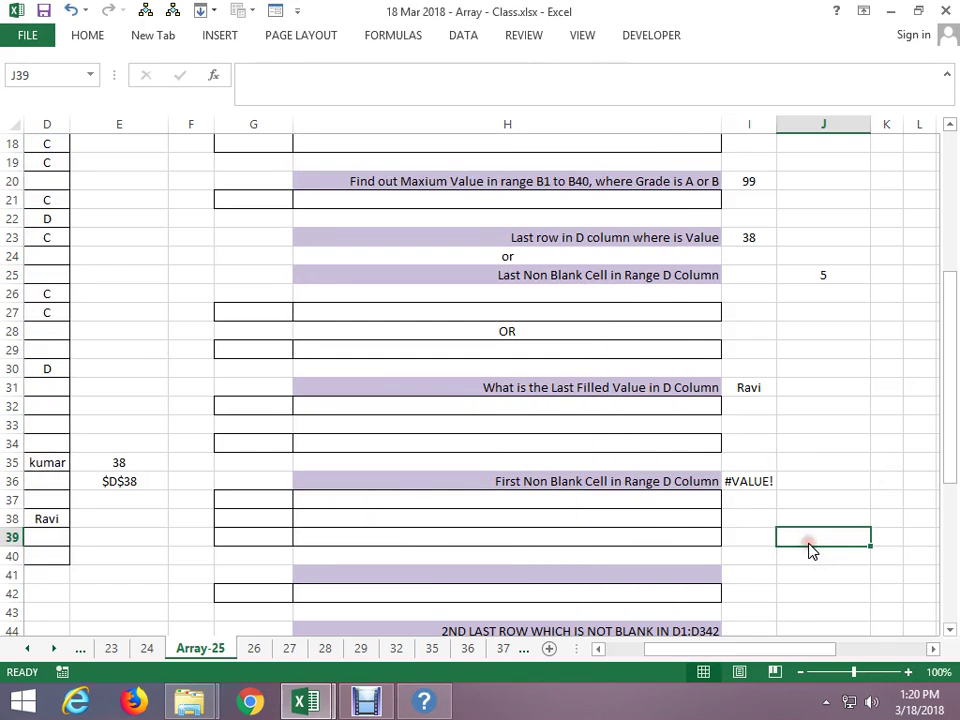
pyautogui.doubleClick(733, 482)
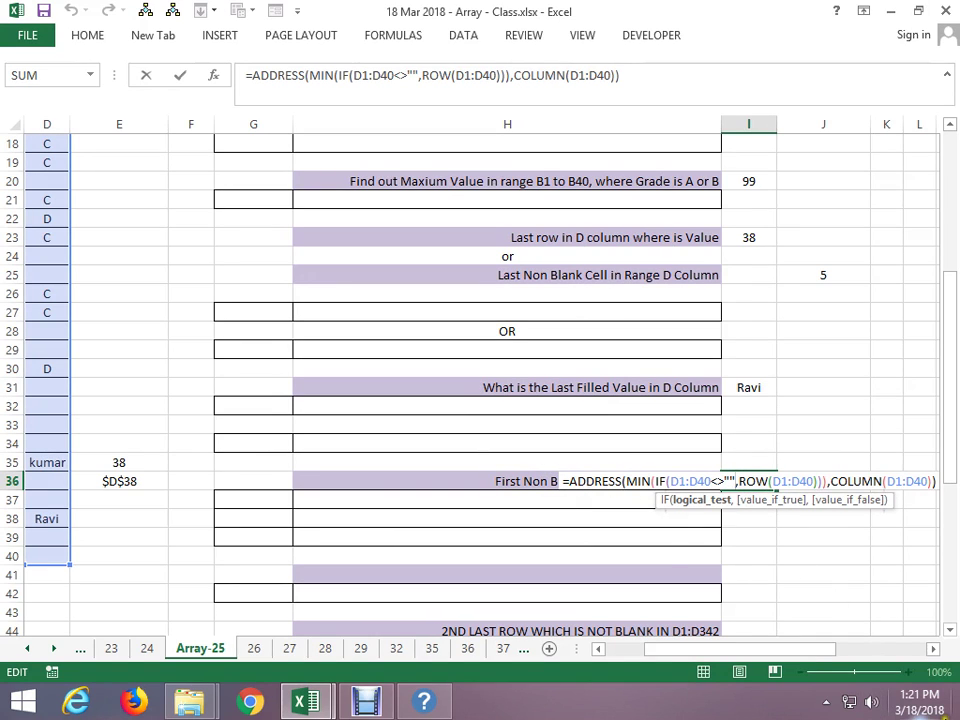
pyautogui.hotkey('ctrl', 'shift', 'Return')
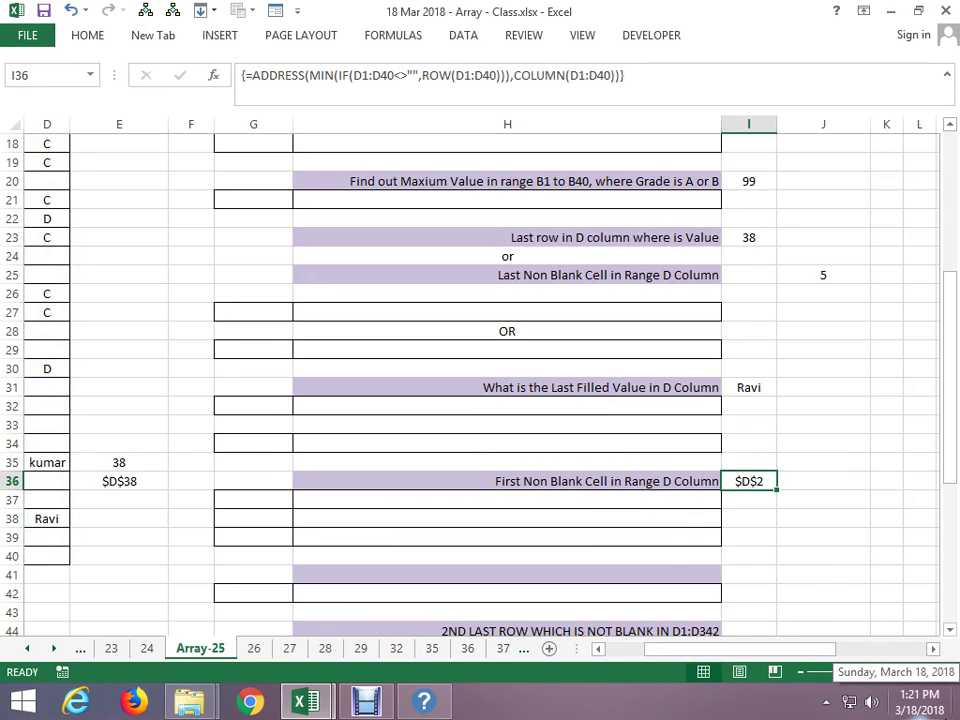
pyautogui.click(748, 499)
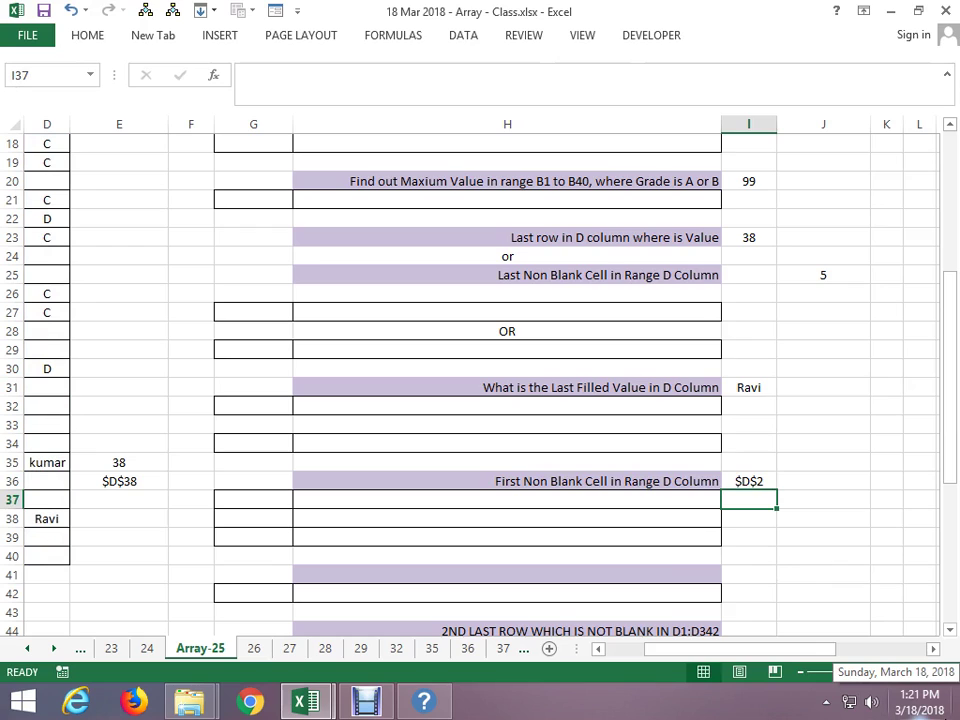
pyautogui.click(748, 481)
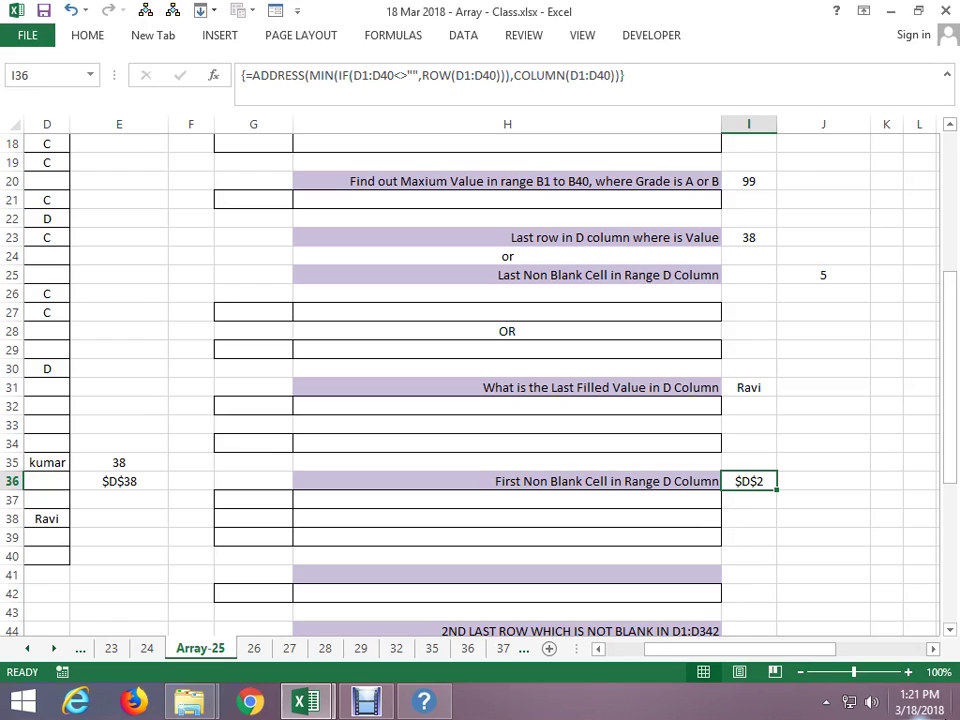
# Swap COLUMN(D1:D40) for 4 in I36's ADDRESS array formula, which still returns $D$2
pyautogui.click(618, 80)
pyautogui.press('BackSpace')
pyautogui.press('BackSpace')
pyautogui.press('BackSpace')
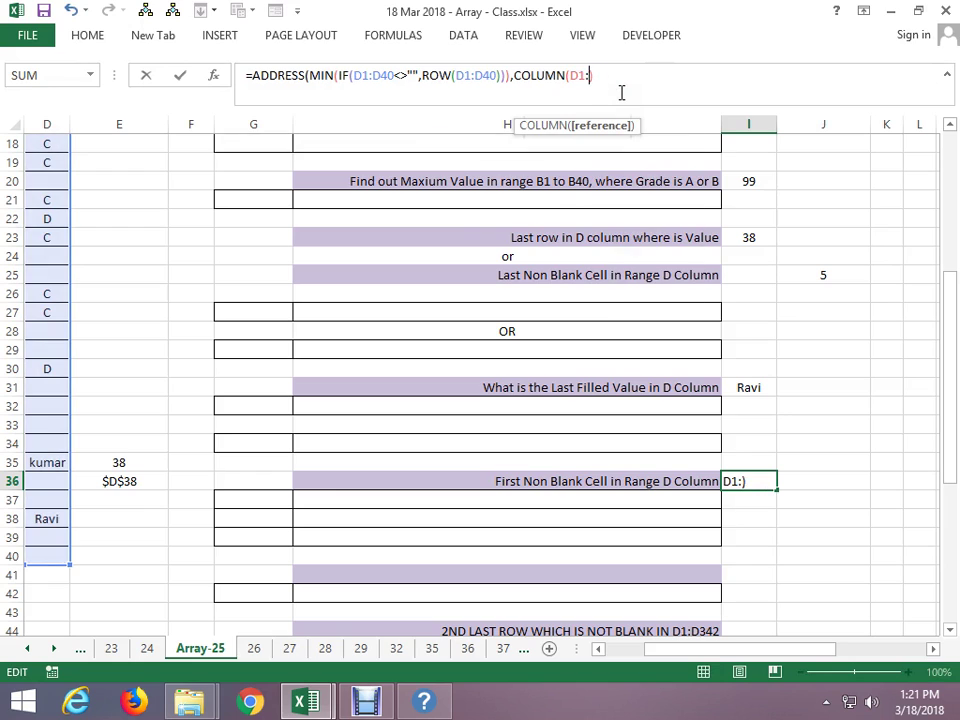
pyautogui.press('BackSpace')
pyautogui.press('BackSpace')
pyautogui.press('BackSpace')
pyautogui.press('BackSpace')
pyautogui.press('BackSpace')
pyautogui.press('BackSpace')
pyautogui.press('BackSpace')
pyautogui.press('BackSpace')
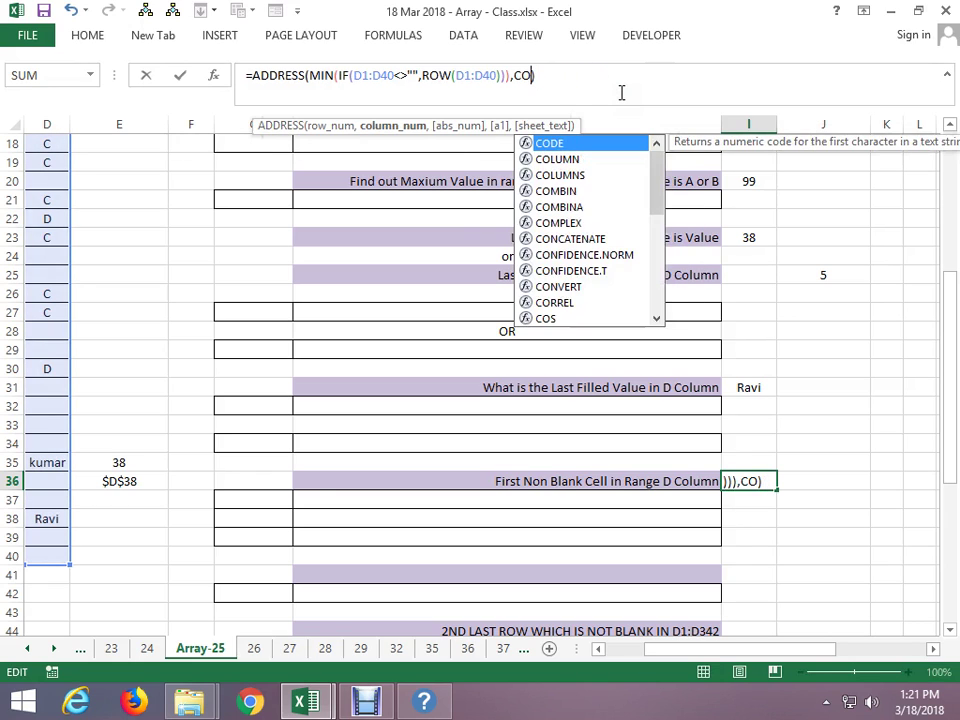
pyautogui.press('BackSpace')
pyautogui.press('BackSpace')
pyautogui.write('4')
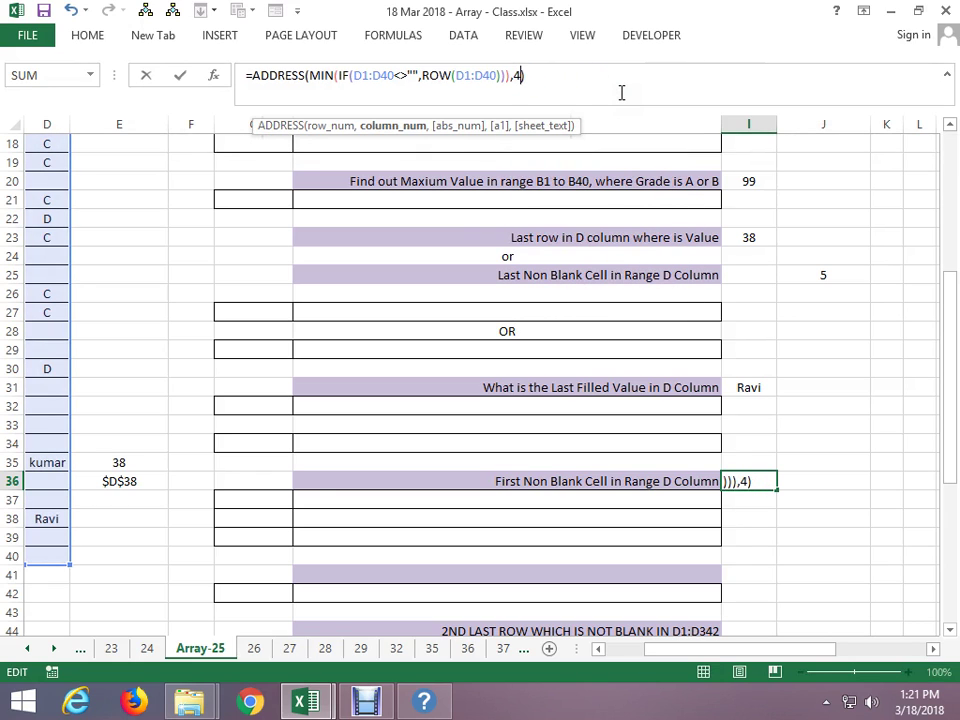
pyautogui.hotkey('ctrl', 'shift', 'Return')
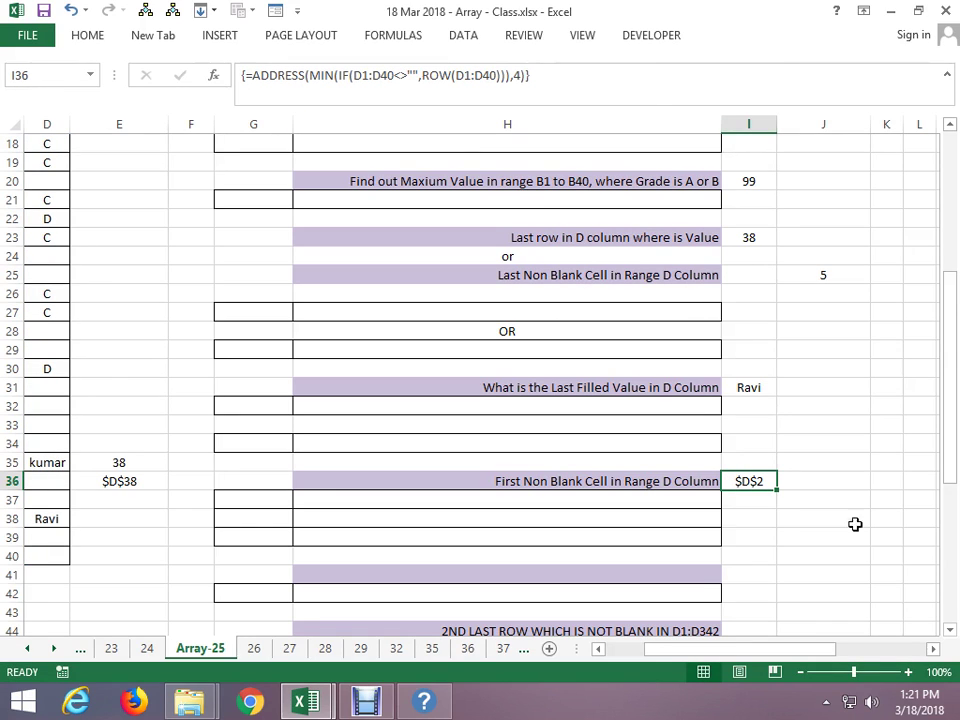
pyautogui.click(766, 507)
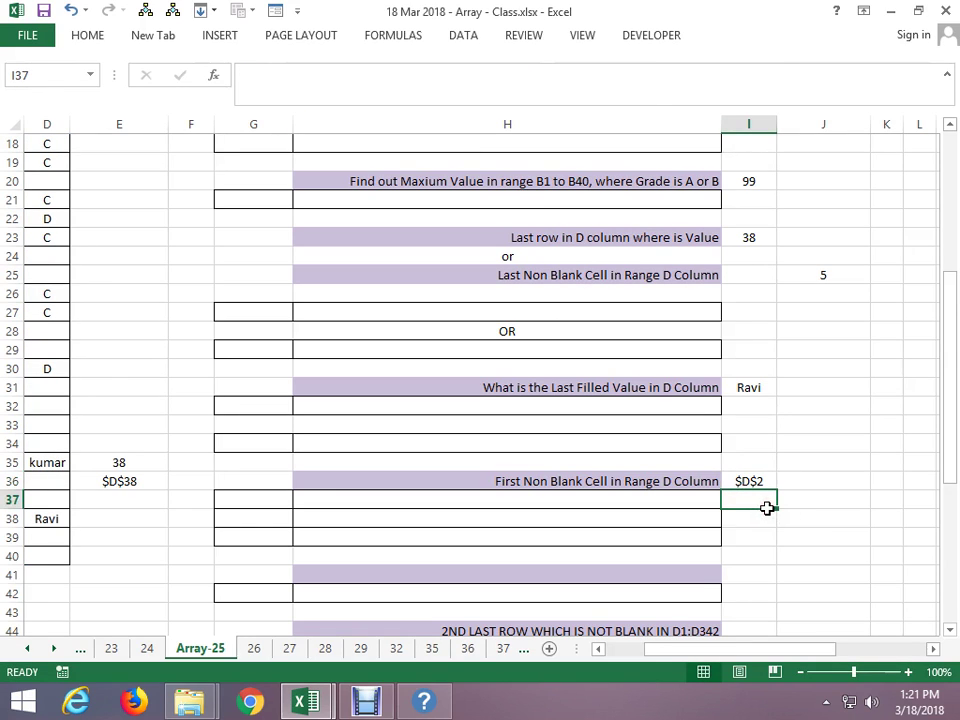
pyautogui.press('Down')
pyautogui.press('Down')
pyautogui.press('Down')
pyautogui.press('Down')
pyautogui.press('Down')
pyautogui.press('Down')
pyautogui.press('Down')
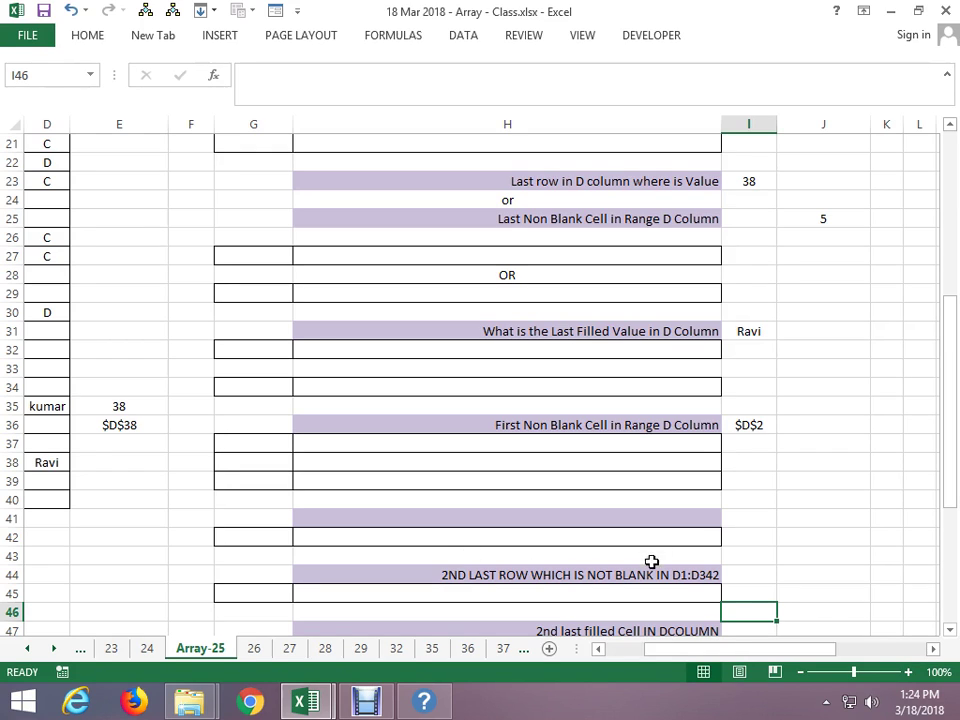
pyautogui.click(748, 567)
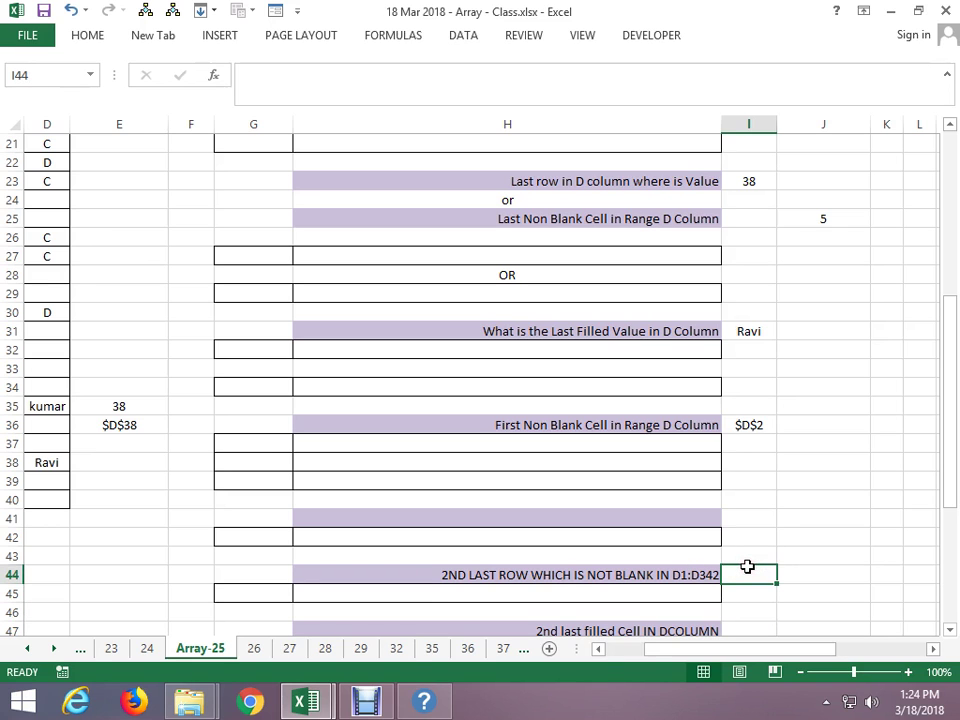
pyautogui.press('Down')
pyautogui.press('Down')
pyautogui.press('Down')
pyautogui.press('Down')
pyautogui.press('Down')
pyautogui.press('Down')
pyautogui.press('Down')
pyautogui.press('Down')
pyautogui.press('Down')
pyautogui.press('Down')
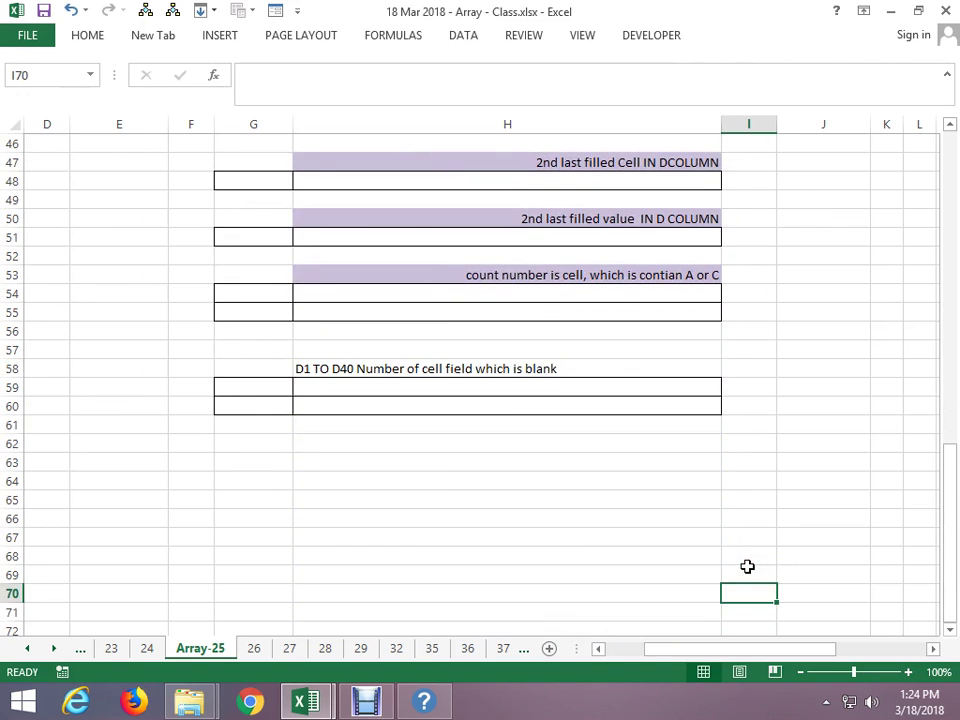
pyautogui.press('Up')
pyautogui.press('Up')
pyautogui.press('Up')
pyautogui.press('Up')
pyautogui.press('Up')
pyautogui.press('Up')
pyautogui.press('Up')
pyautogui.press('Up')
pyautogui.press('Up')
pyautogui.press('Up')
pyautogui.press('Up')
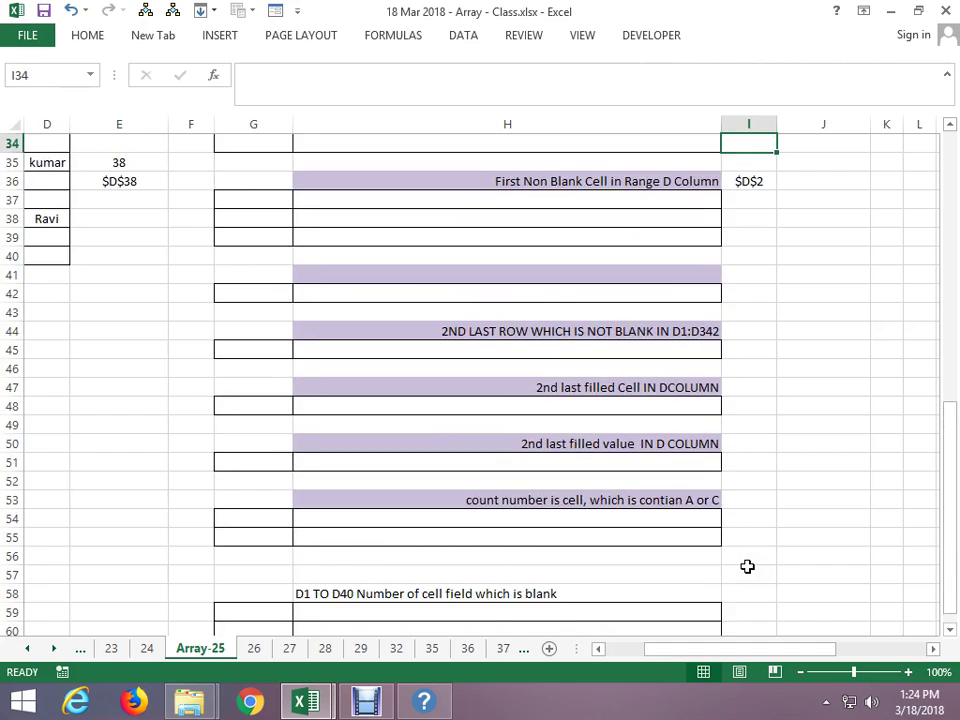
pyautogui.press('Up')
pyautogui.press('Up')
pyautogui.press('Up')
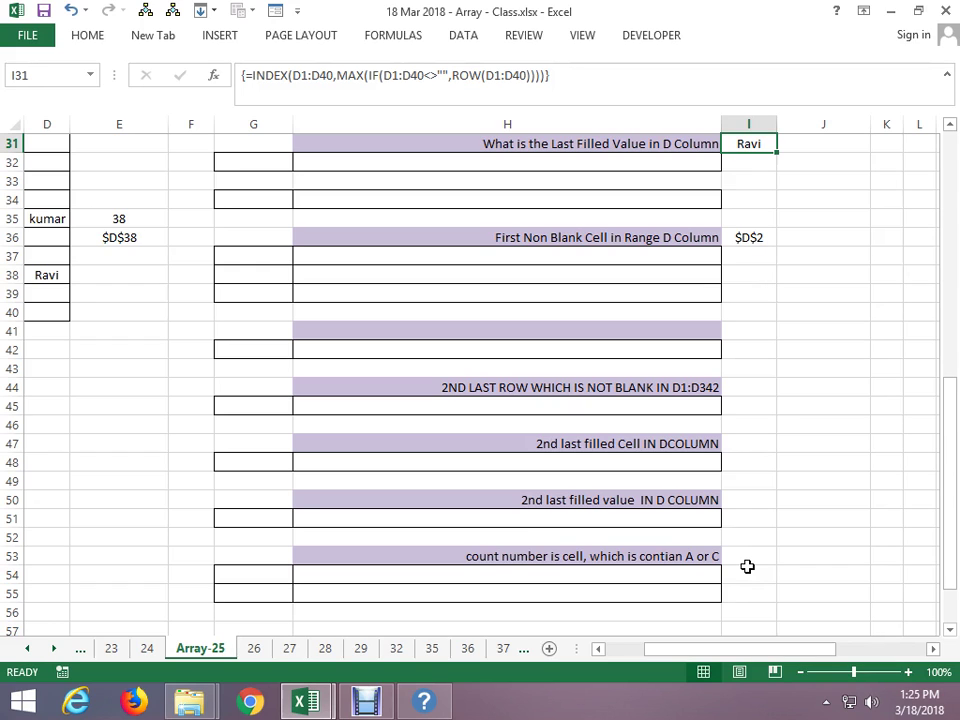
pyautogui.moveTo(366, 703)
pyautogui.click(66, 292)
pyautogui.press('Left')
pyautogui.press('Left')
pyautogui.press('Left')
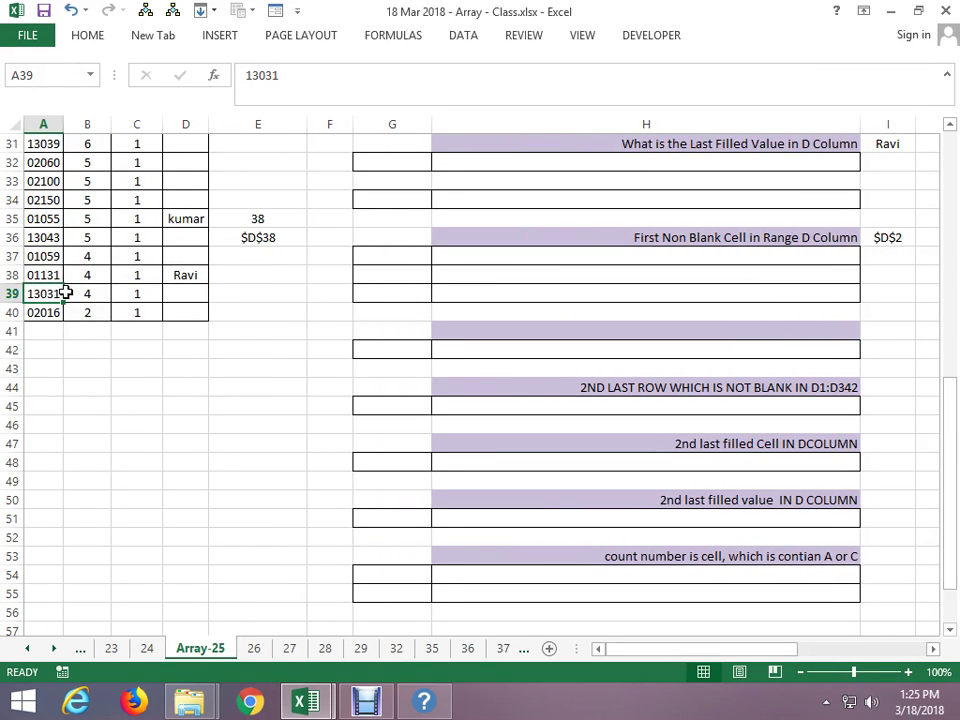
pyautogui.press('Right')
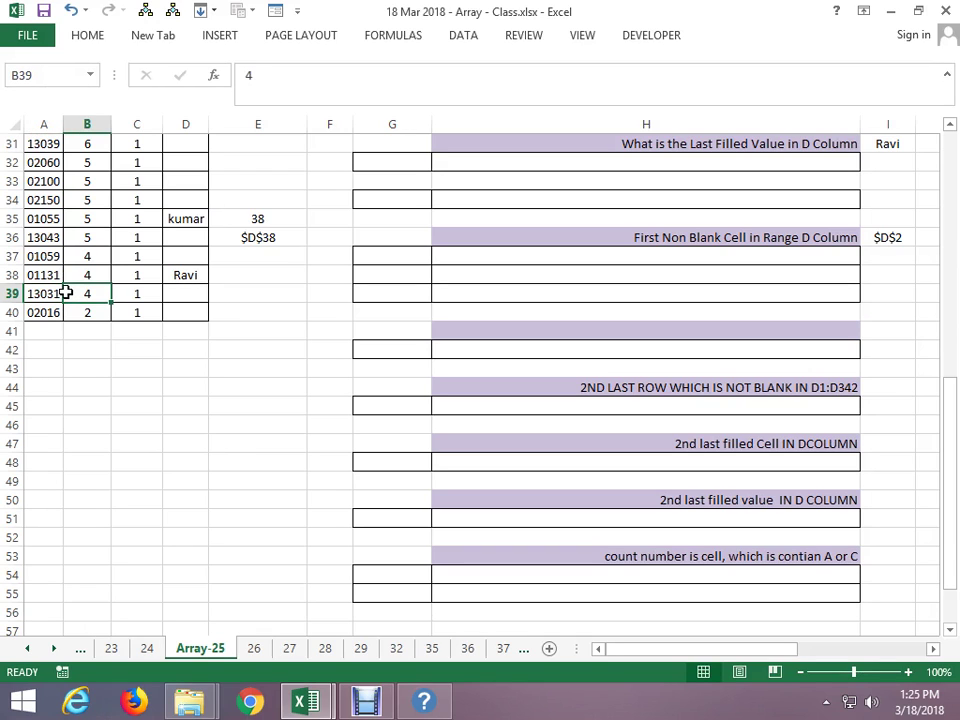
pyautogui.press('Right')
pyautogui.press('Right')
pyautogui.press('Right')
pyautogui.press('Right')
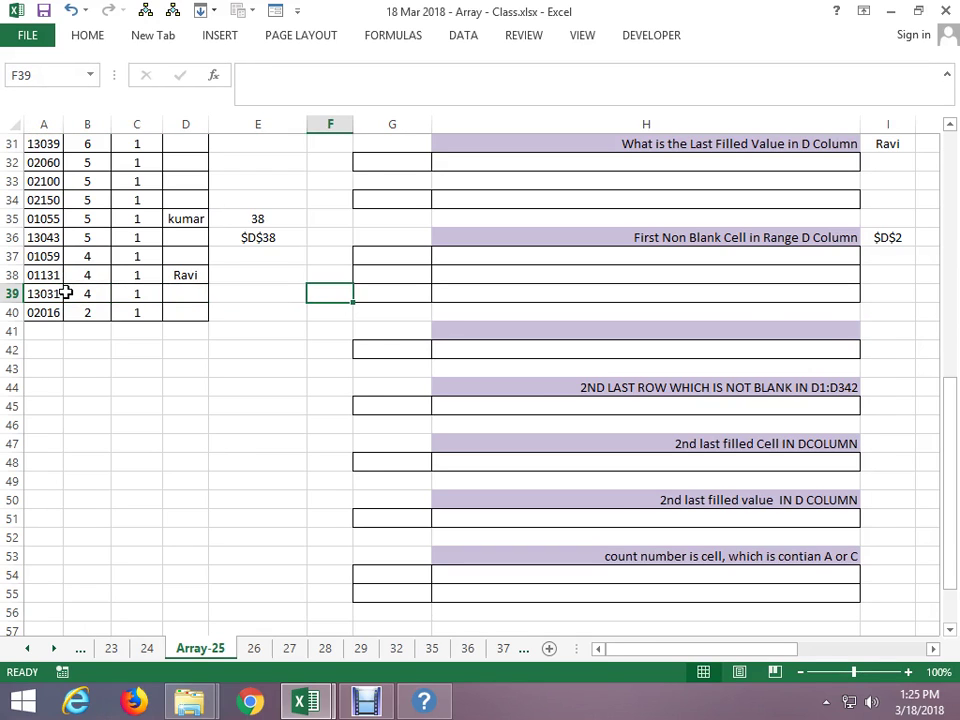
pyautogui.press('Right')
pyautogui.press('Right')
pyautogui.press('Right')
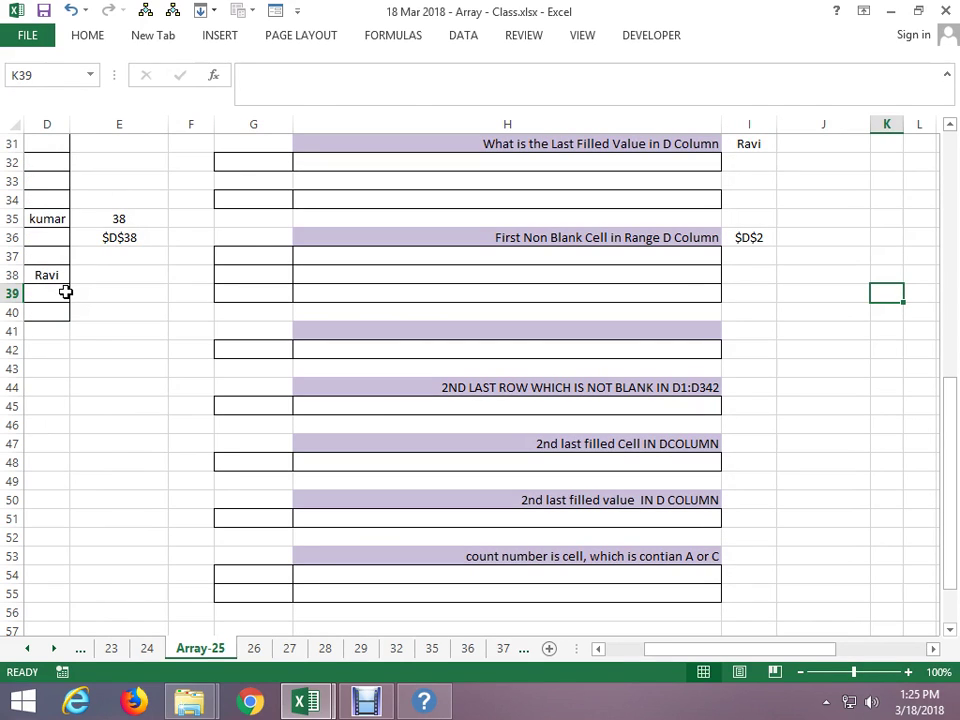
pyautogui.click(42, 186)
pyautogui.press('Right')
pyautogui.press('Up')
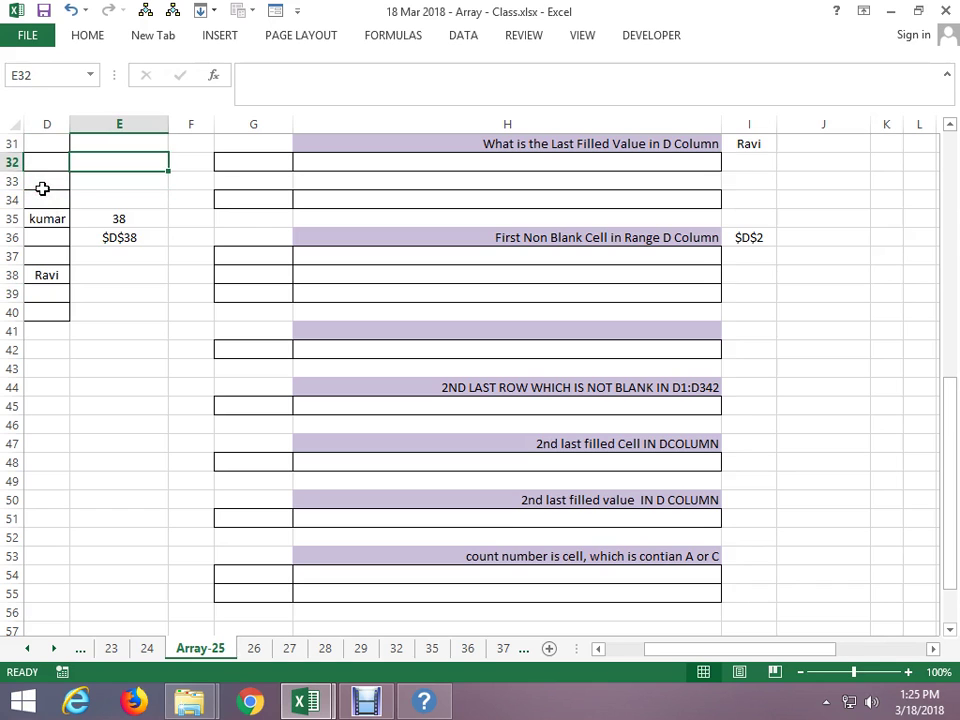
pyautogui.press('Up')
pyautogui.press('Up')
pyautogui.press('Up')
pyautogui.press('Up')
pyautogui.press('Up')
pyautogui.press('Up')
pyautogui.press('Up')
pyautogui.press('Up')
pyautogui.press('Up')
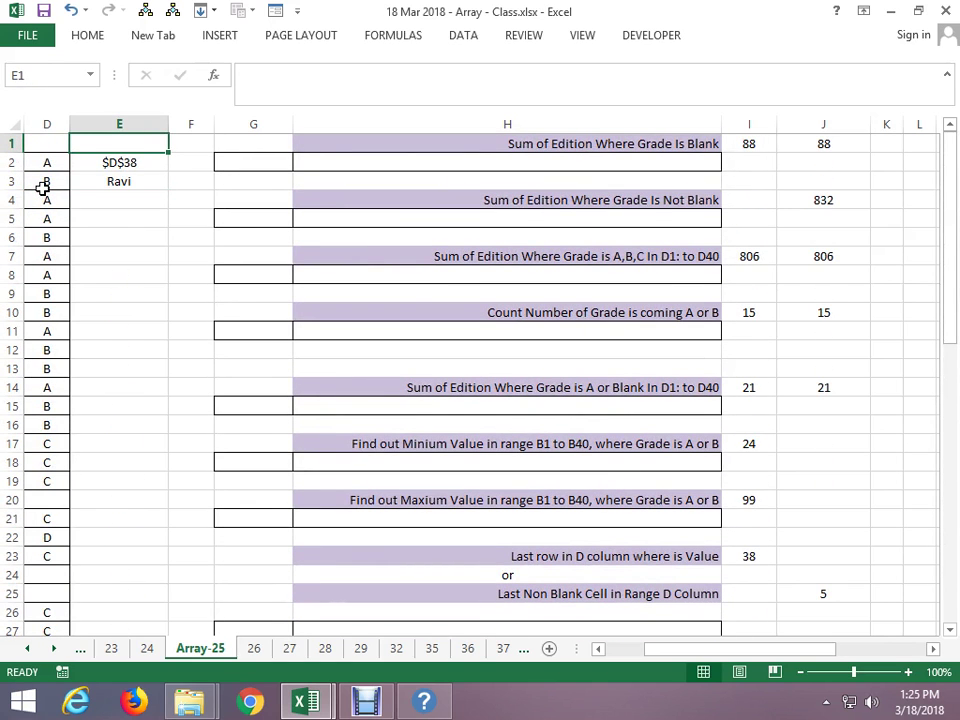
pyautogui.press('Left')
pyautogui.press('Left')
pyautogui.press('Left')
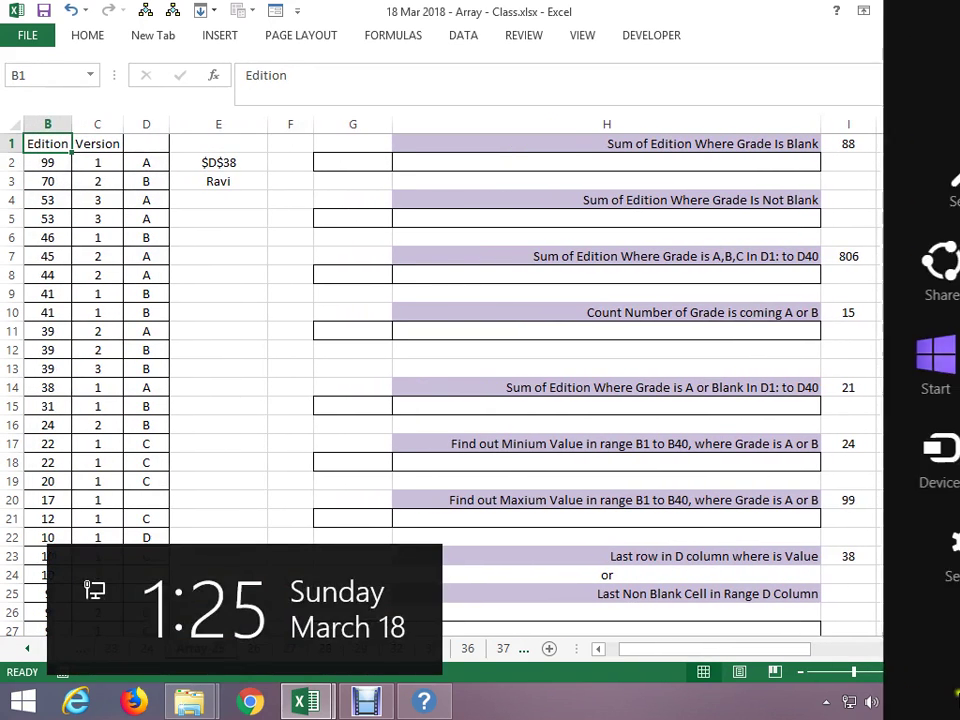
pyautogui.click(836, 611)
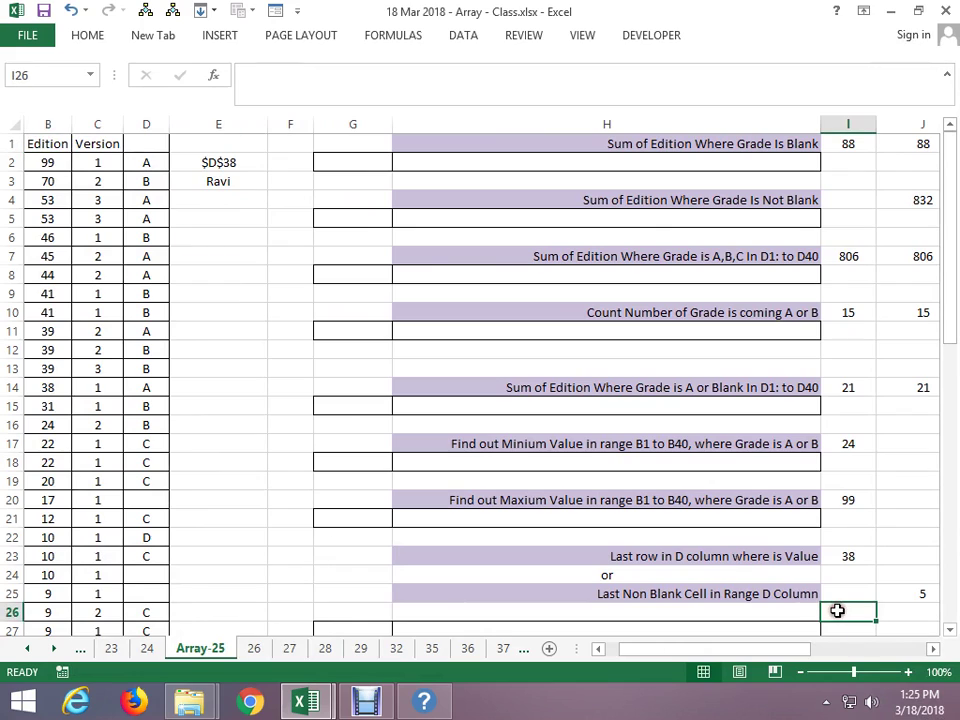
pyautogui.press('Right')
pyautogui.press('Down')
pyautogui.press('Down')
pyautogui.press('Down')
pyautogui.press('Down')
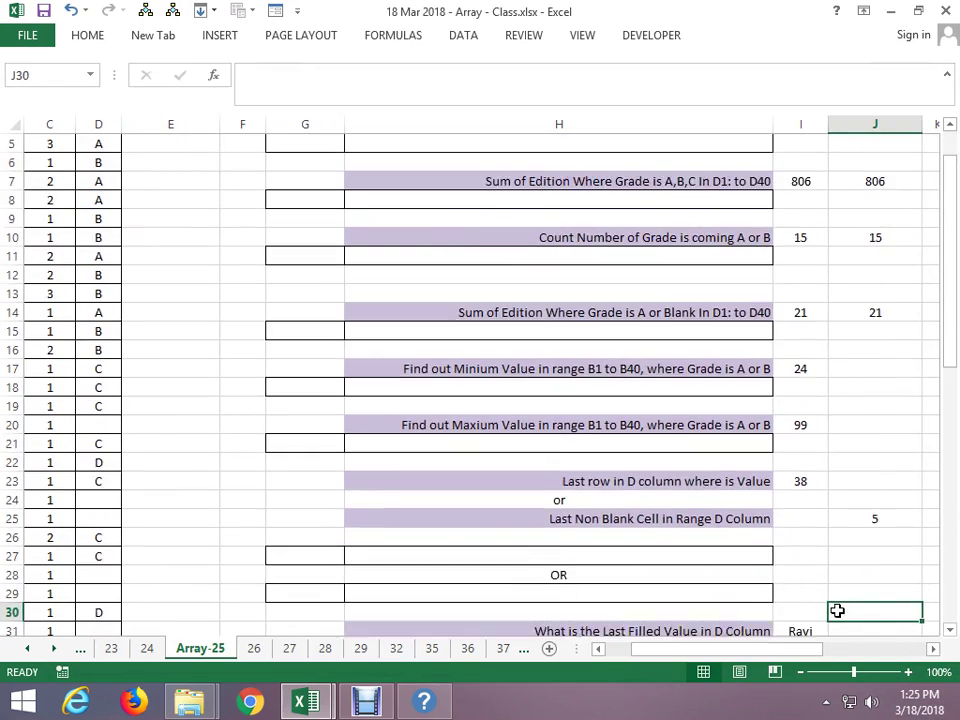
pyautogui.press('Down')
pyautogui.press('Down')
pyautogui.press('Down')
pyautogui.press('Down')
pyautogui.press('Down')
pyautogui.press('Down')
pyautogui.press('Down')
pyautogui.press('Down')
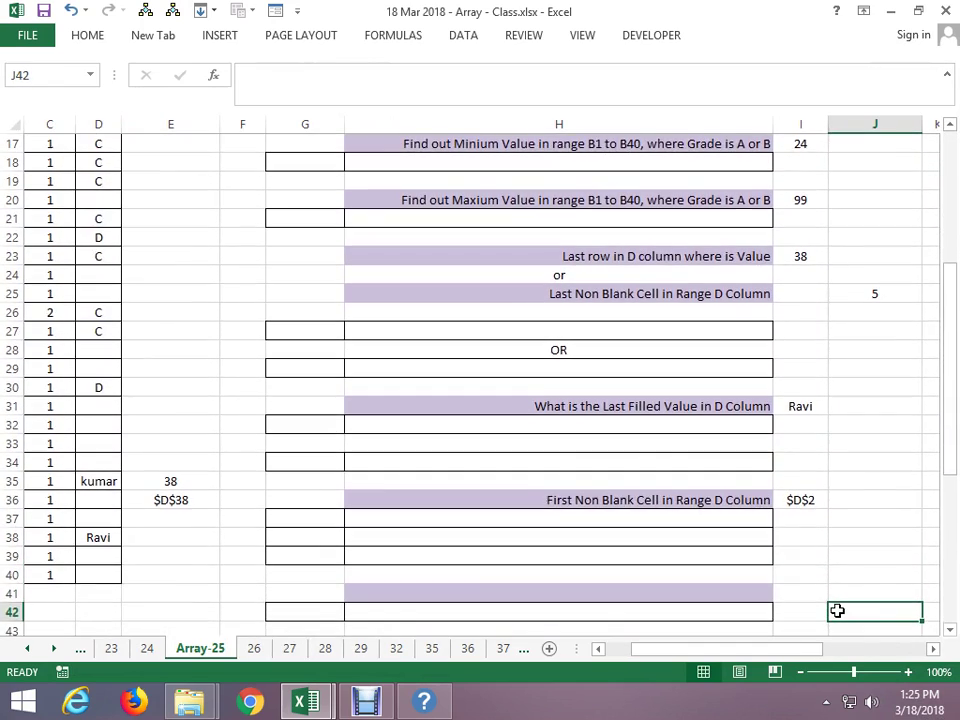
pyautogui.press('Down')
pyautogui.press('Down')
pyautogui.press('Down')
pyautogui.press('Down')
pyautogui.press('Down')
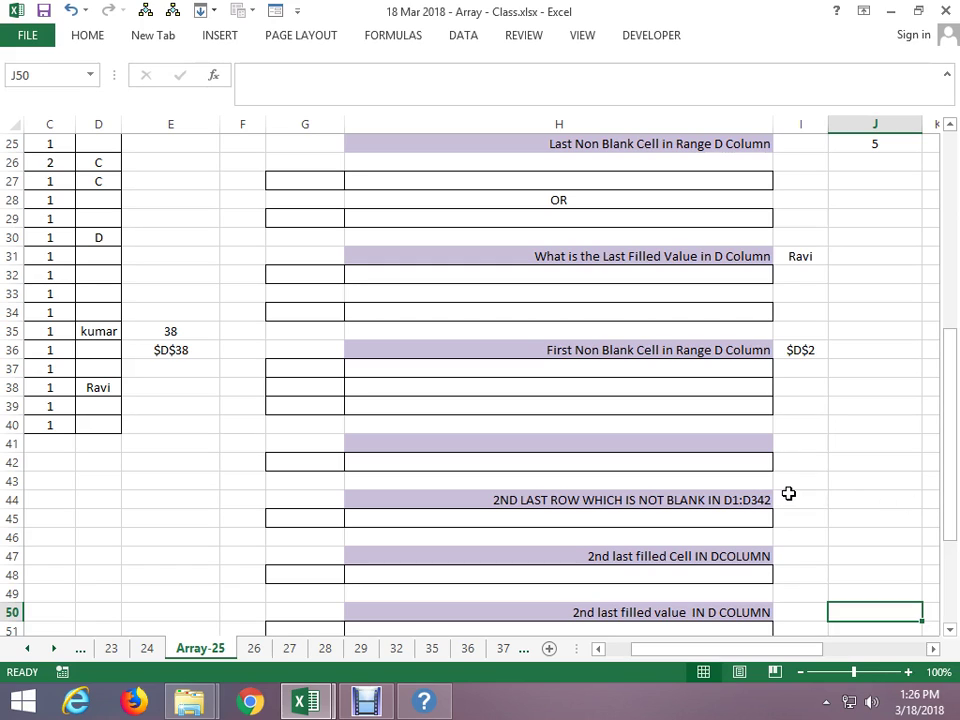
# Type a placeholder person's name into I44, fixing typos, and confirm it
pyautogui.click(788, 494)
pyautogui.write('Kums')
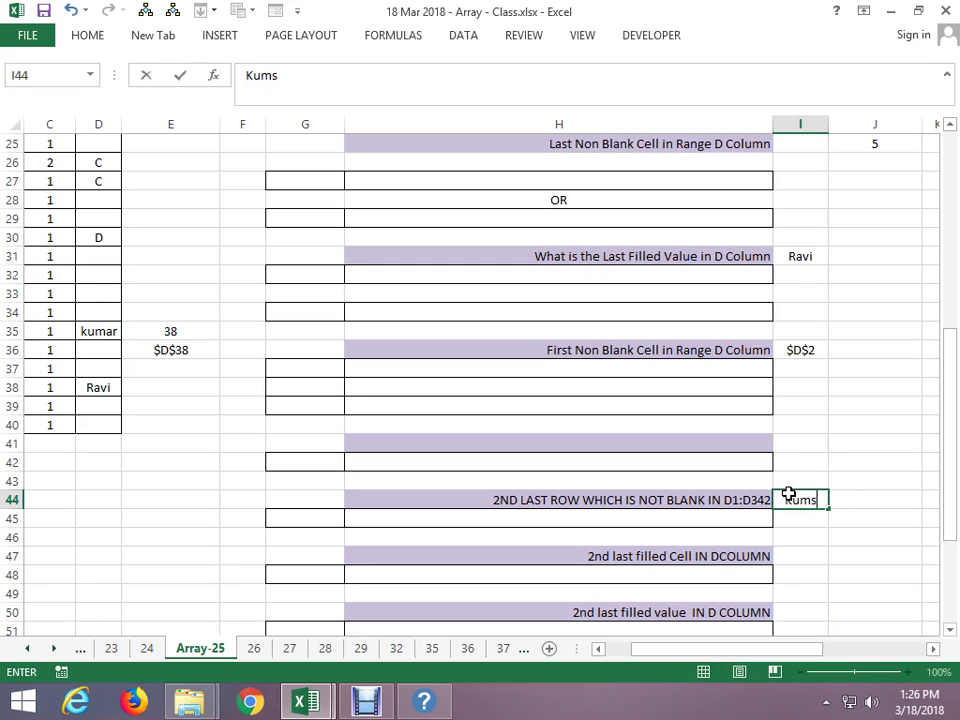
pyautogui.write('t')
pyautogui.press('BackSpace')
pyautogui.press('BackSpace')
pyautogui.write('st')
pyautogui.press('BackSpace')
pyautogui.write('a')
pyautogui.press('BackSpace')
pyautogui.press('BackSpace')
pyautogui.write('ar')
pyautogui.press('Return')
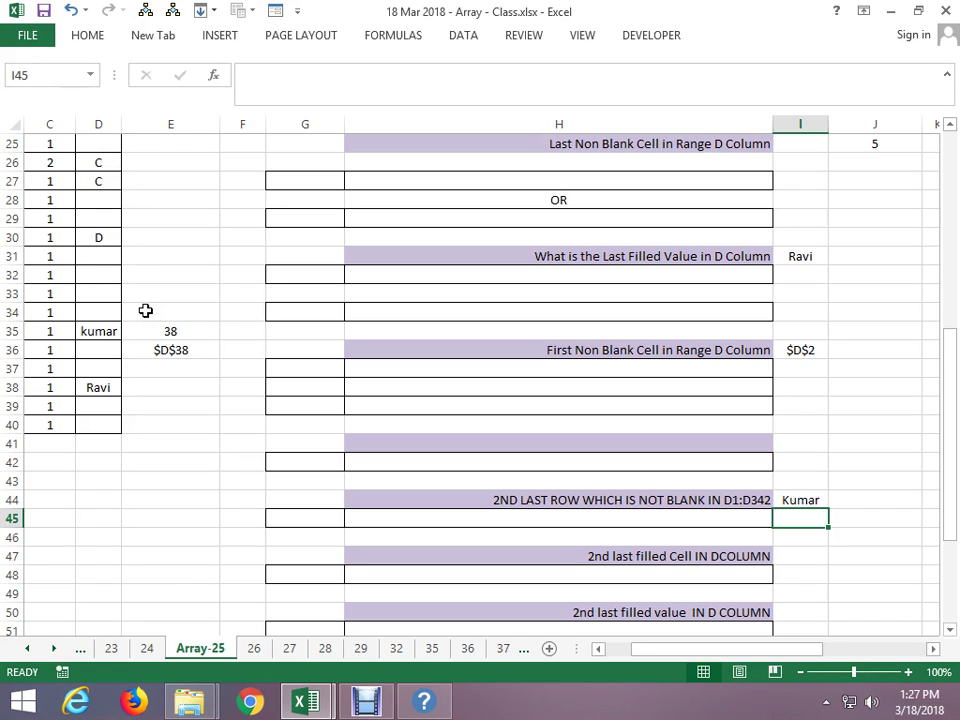
# Enter 35 in I44 in place of the placeholder name
pyautogui.click(820, 500)
pyautogui.press('BackSpace')
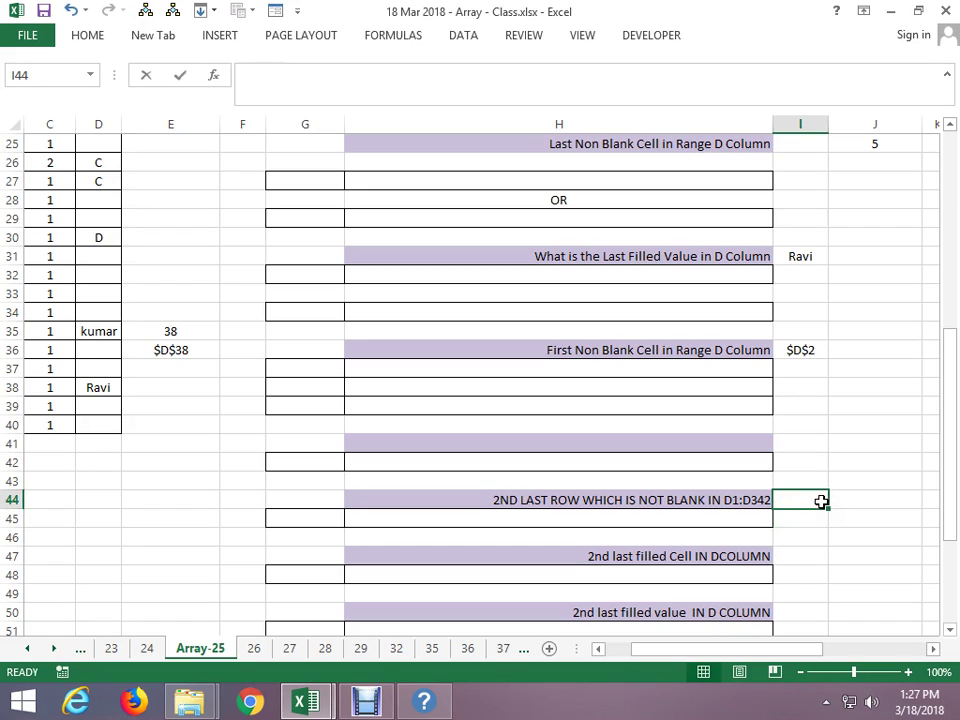
pyautogui.write('35')
pyautogui.press('Return')
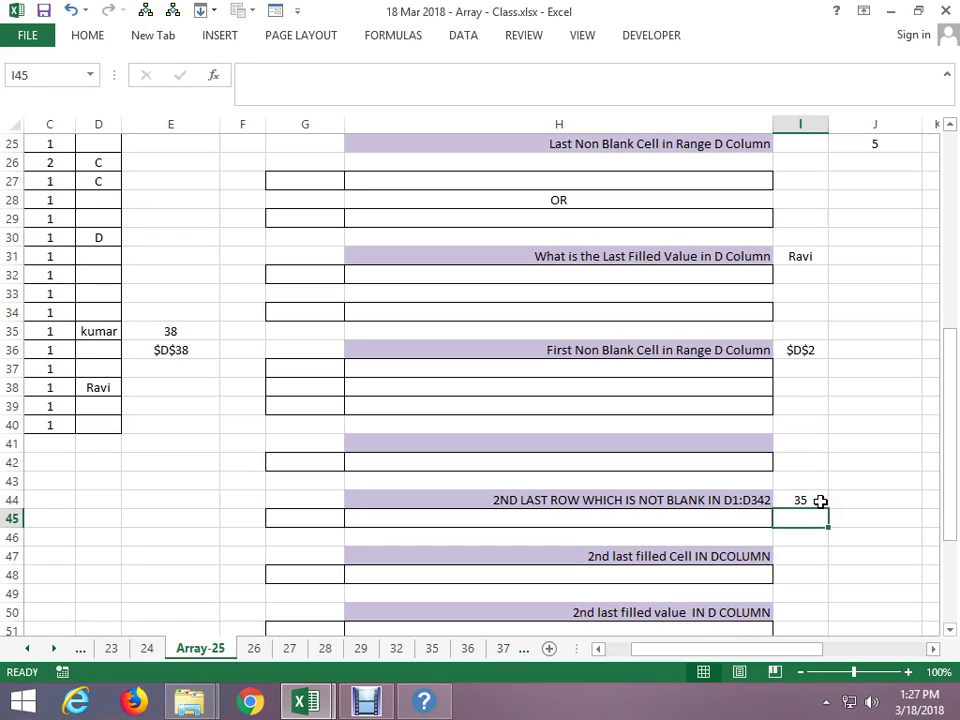
pyautogui.click(810, 499)
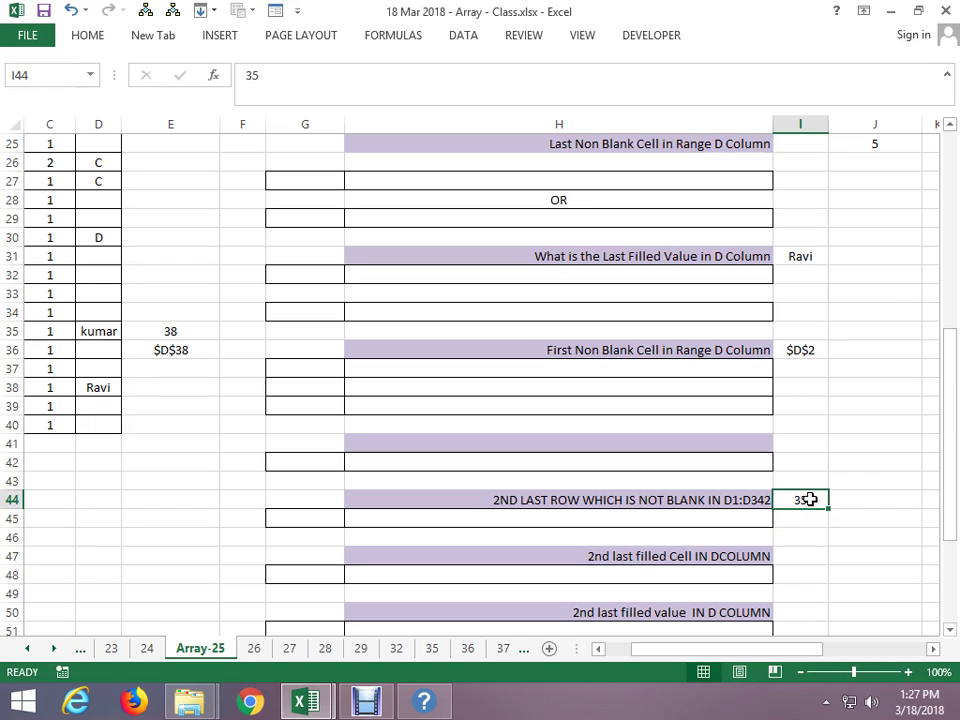
# Clear the 35 from I44 and review the formulas in I31 and I36
pyautogui.press('Delete')
pyautogui.click(793, 253)
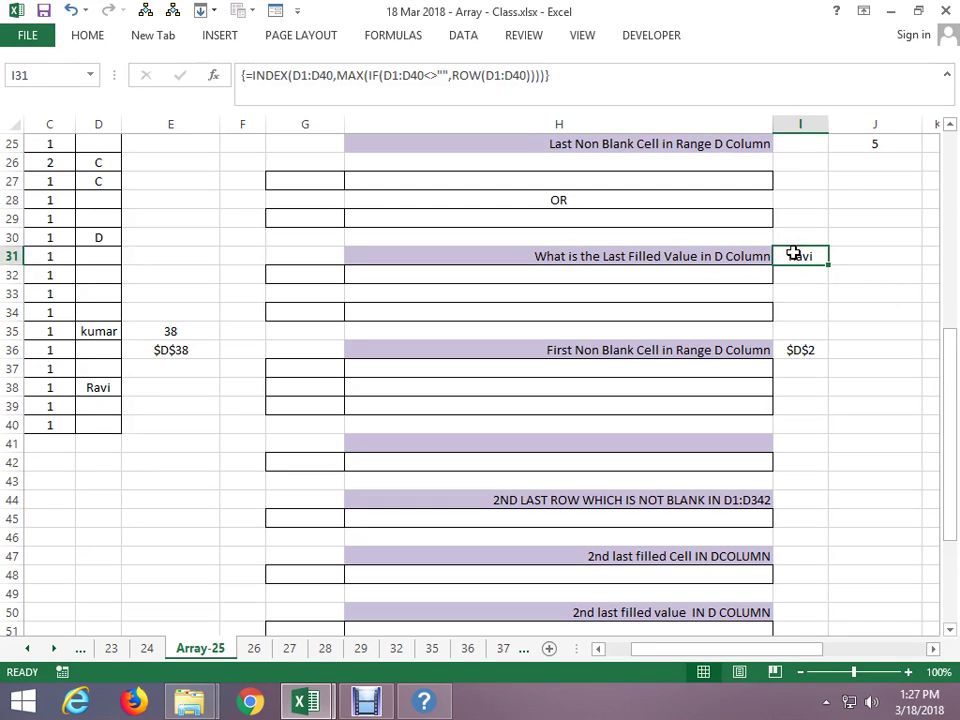
pyautogui.click(795, 352)
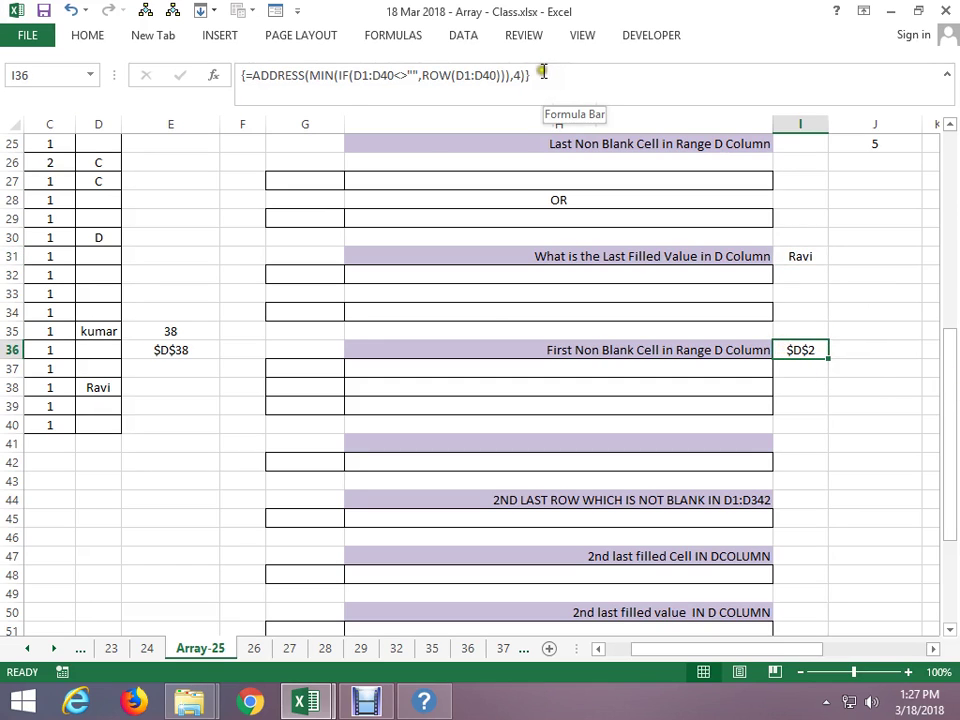
# Inspect J25's =ROW(A5) and I23's last-row MAX array formula returning 38
pyautogui.click(670, 146)
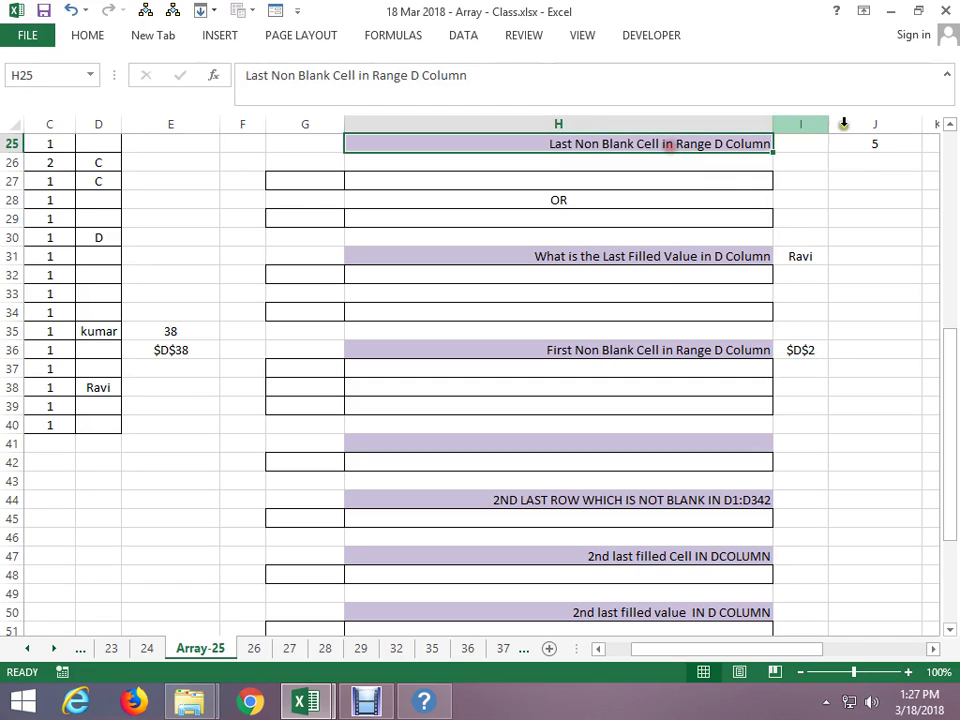
pyautogui.click(870, 146)
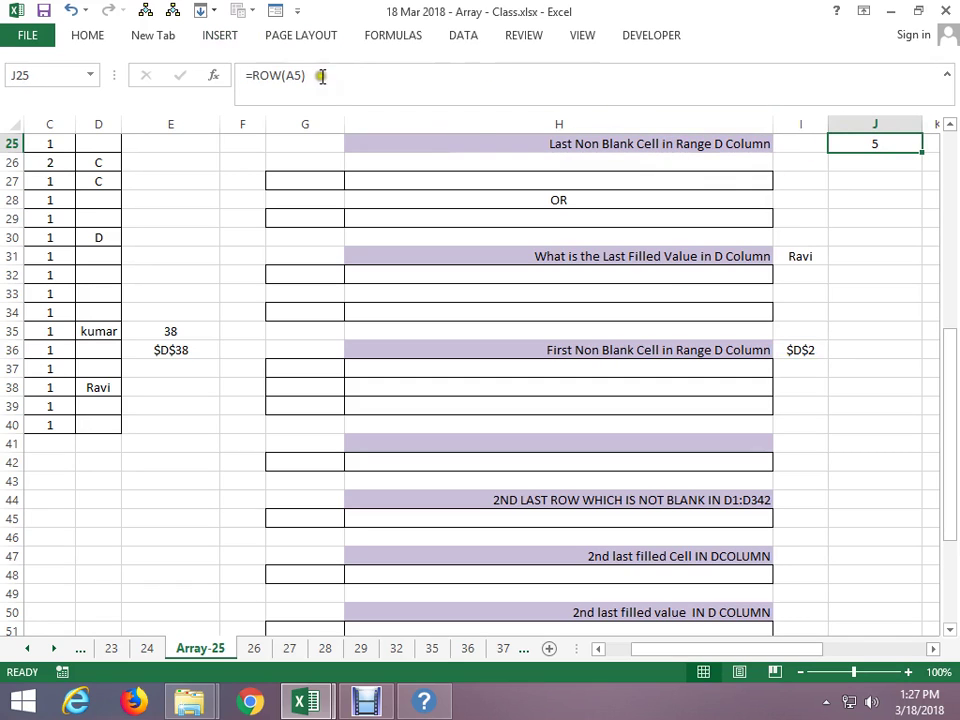
pyautogui.press('Up')
pyautogui.press('Up')
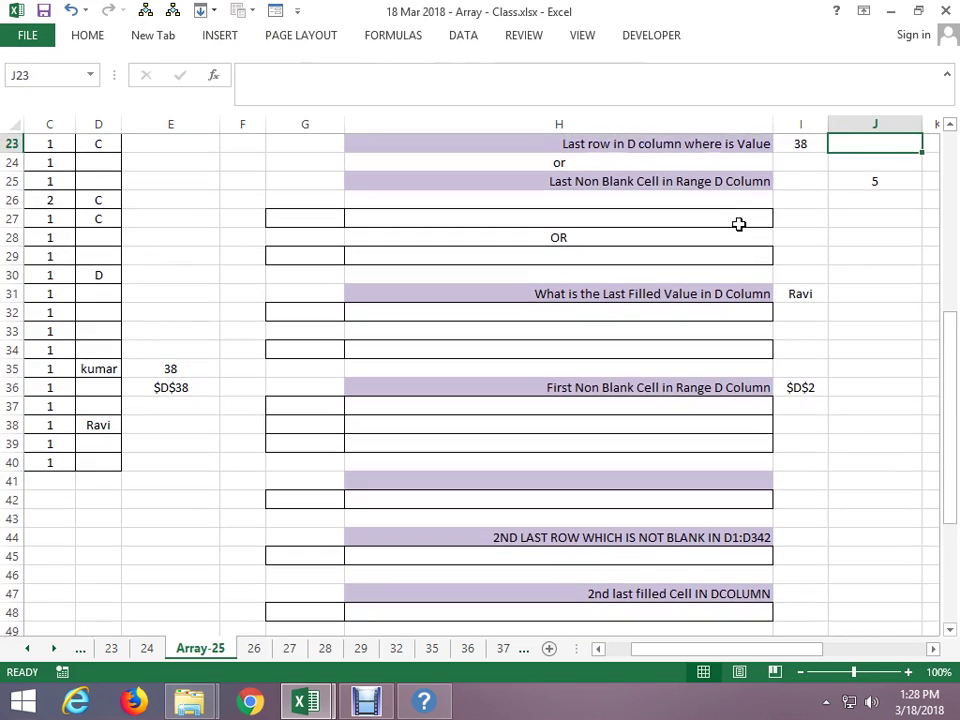
pyautogui.press('Up')
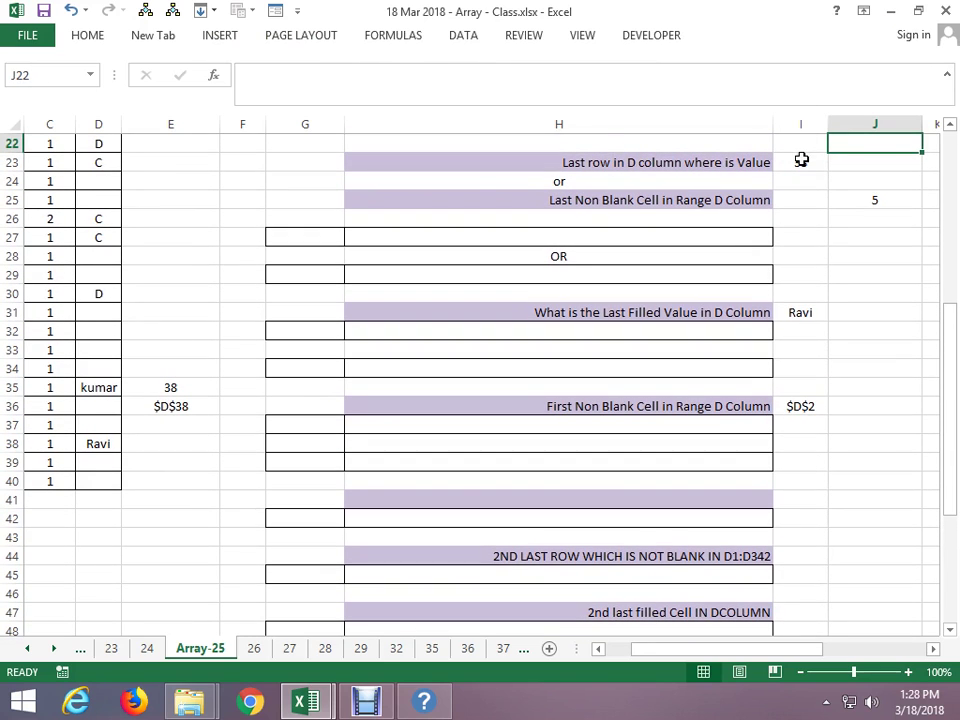
pyautogui.click(801, 162)
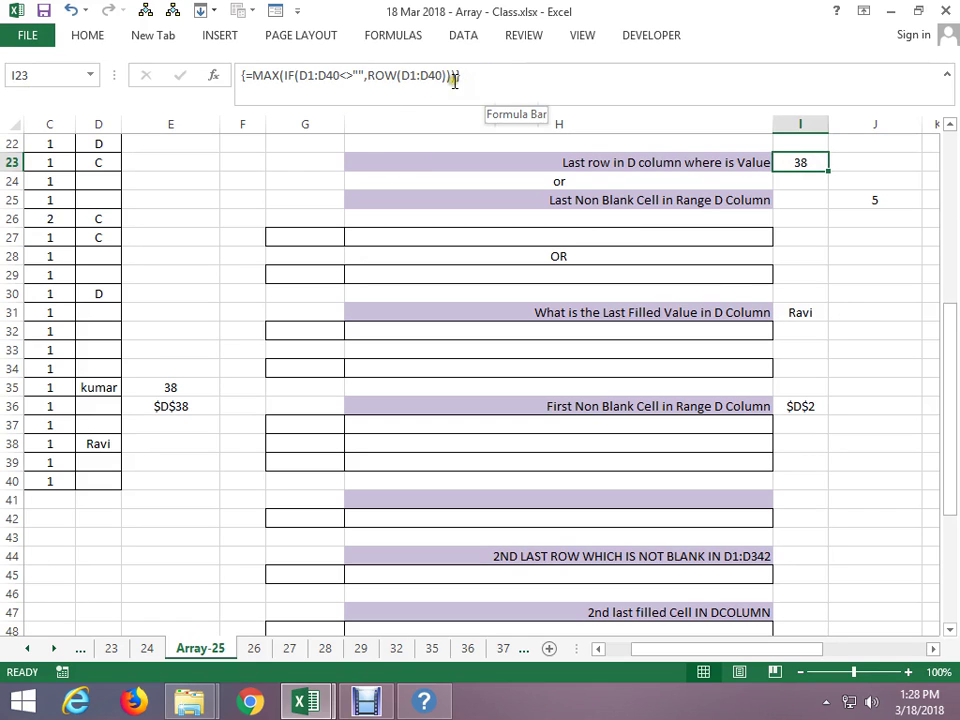
# Copy I23's {=MAX(IF(D1:D40<>"",ROW(D1:D40)))} formula text from the formula bar
pyautogui.moveTo(456, 76); pyautogui.dragTo(220, 78)
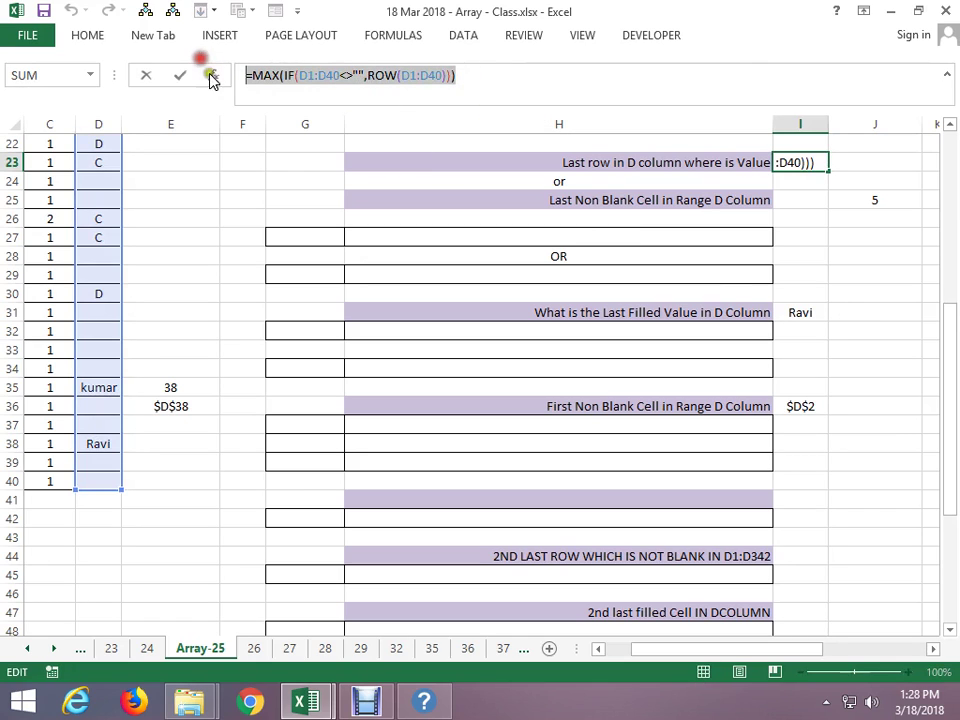
pyautogui.hotkey('ctrl', 'shift', 'Return')
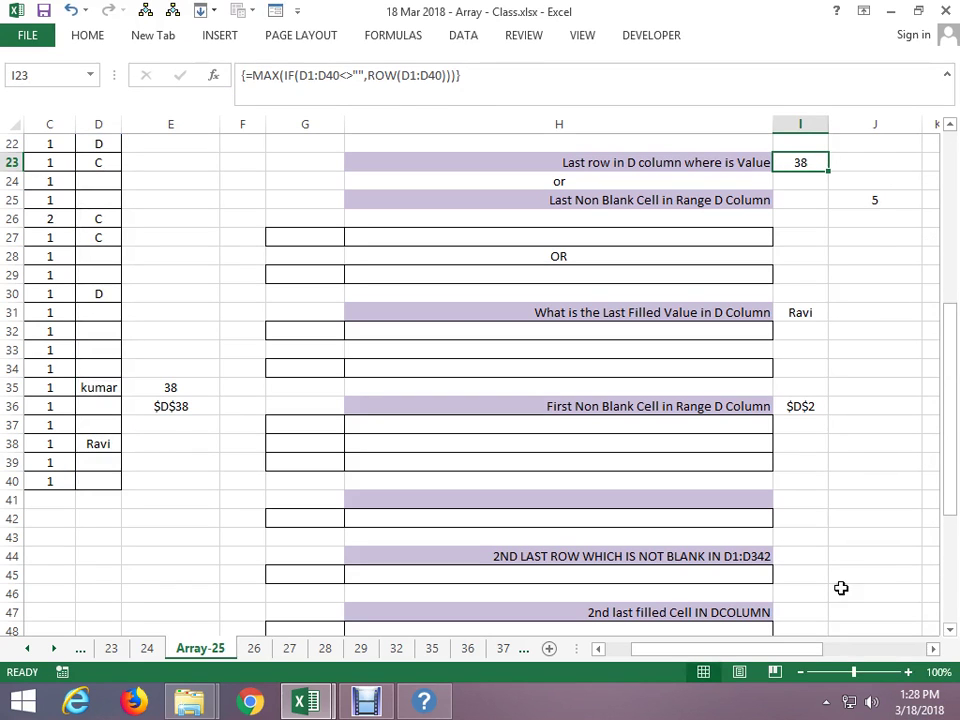
pyautogui.click(834, 586)
pyautogui.press('Down')
pyautogui.press('Down')
pyautogui.press('Down')
pyautogui.press('Down')
pyautogui.press('Down')
pyautogui.press('Down')
pyautogui.press('Down')
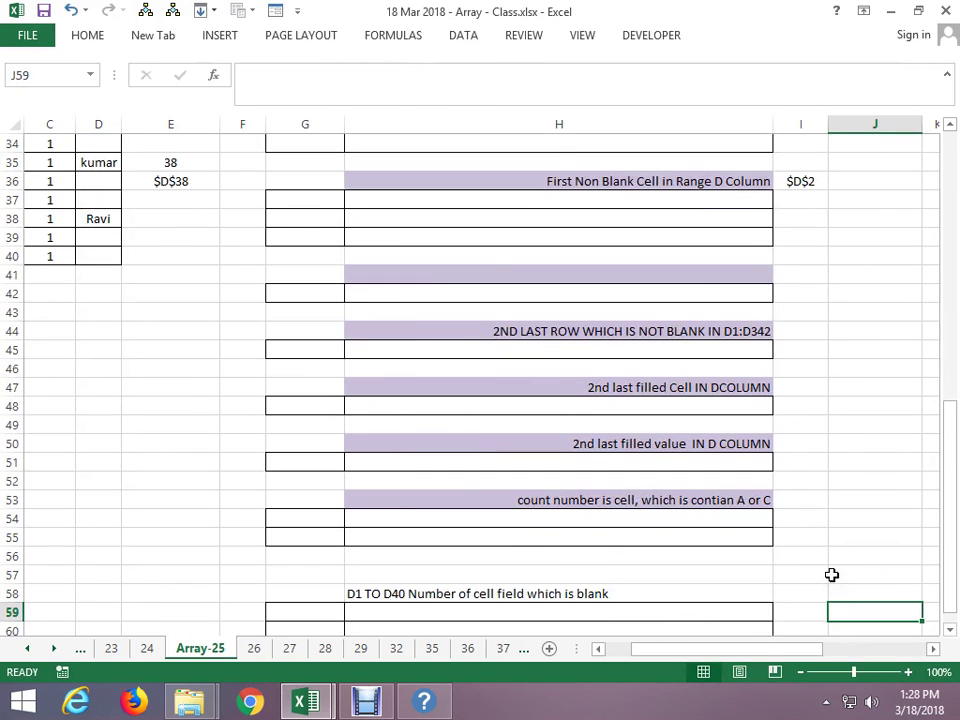
# Paste the MAX formula into I44 and commit it as an array formula returning 38
pyautogui.click(793, 331)
pyautogui.write('=MAX(IF(D1:D40<>"",ROW(D1:D40)))')
pyautogui.press('F2')
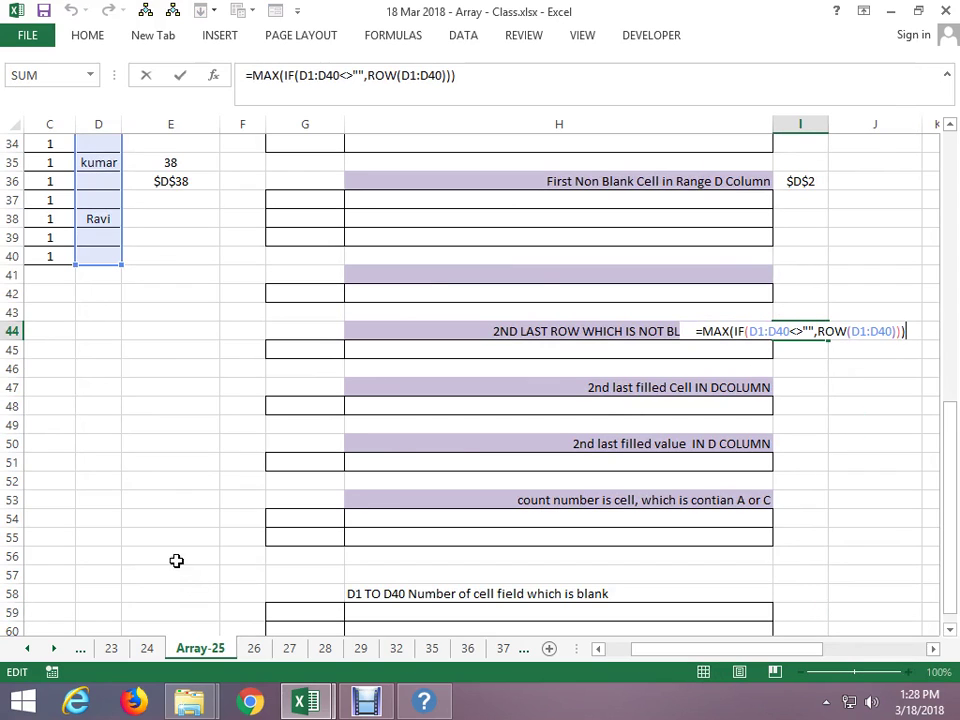
pyautogui.press('Escape')
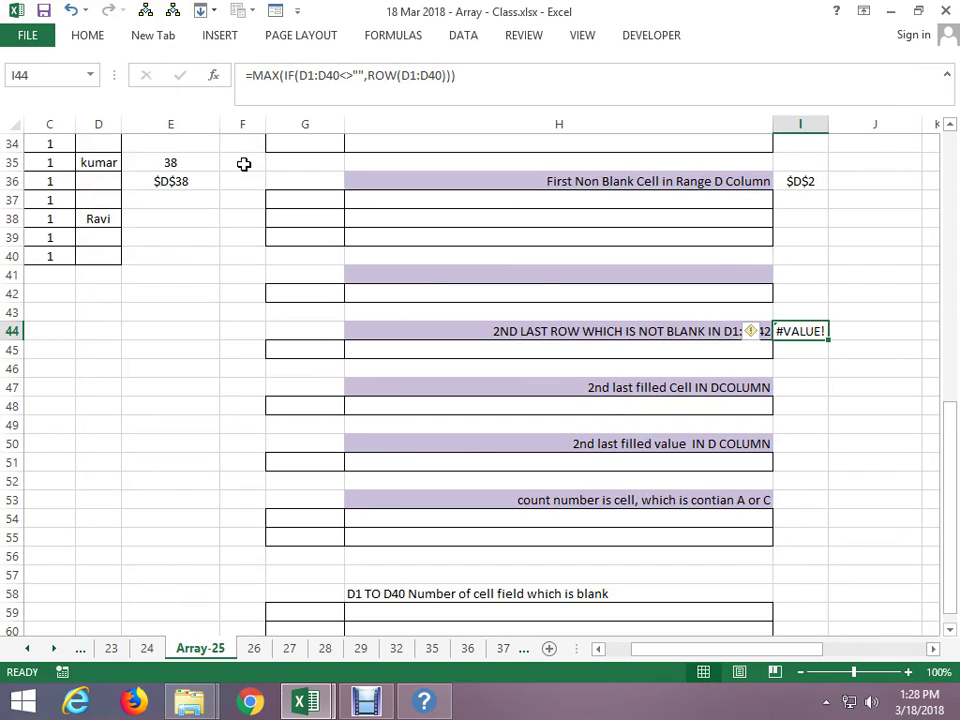
pyautogui.press('F2')
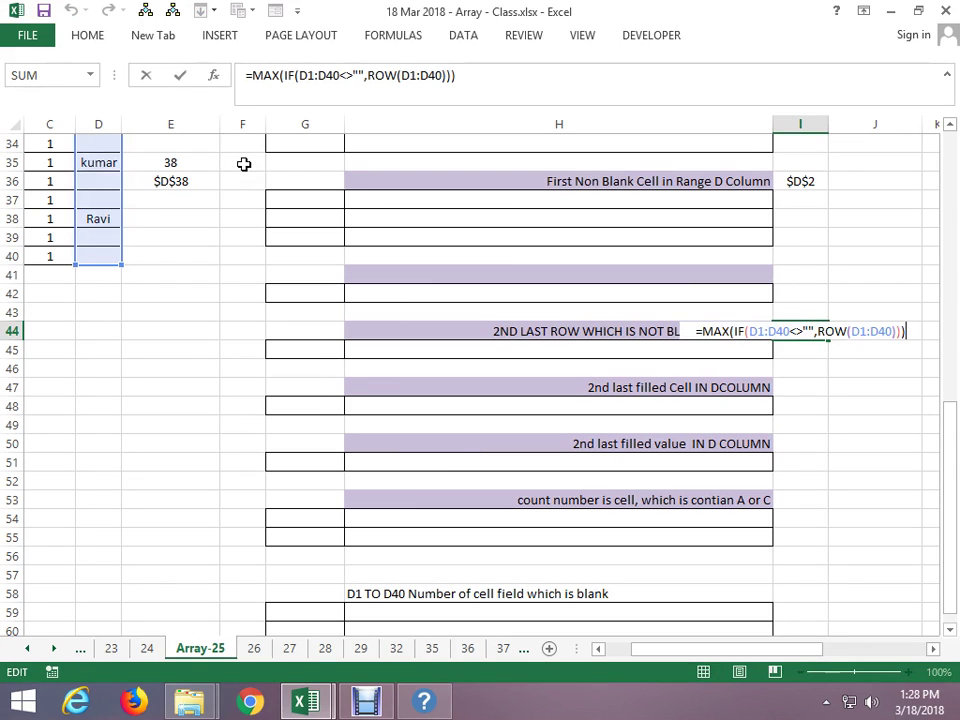
pyautogui.hotkey('ctrl', 'shift', 'Return')
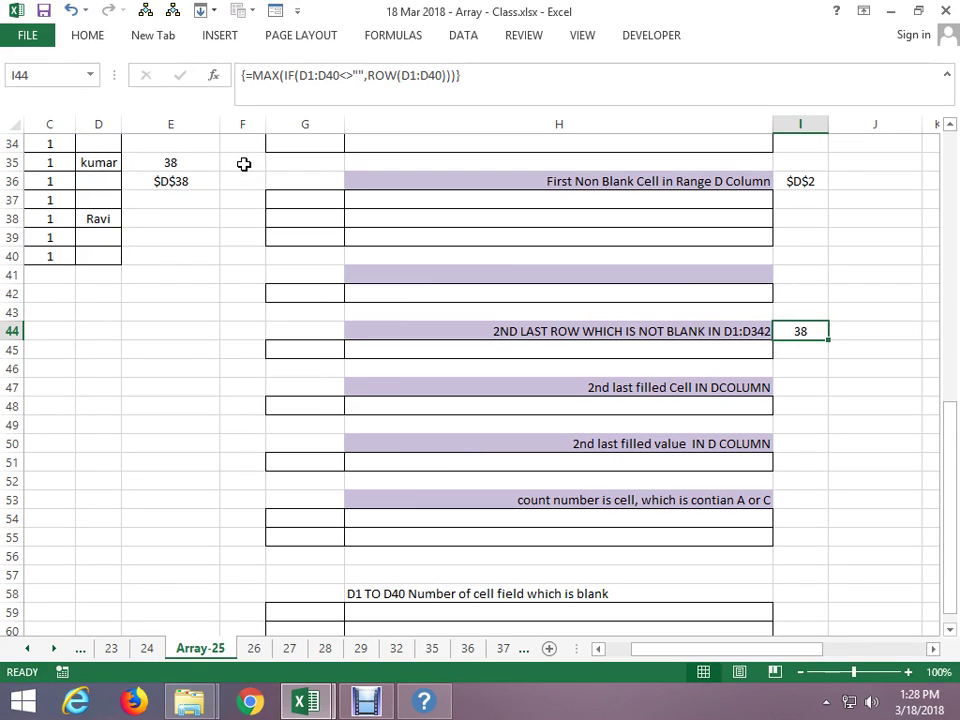
pyautogui.press('F2')
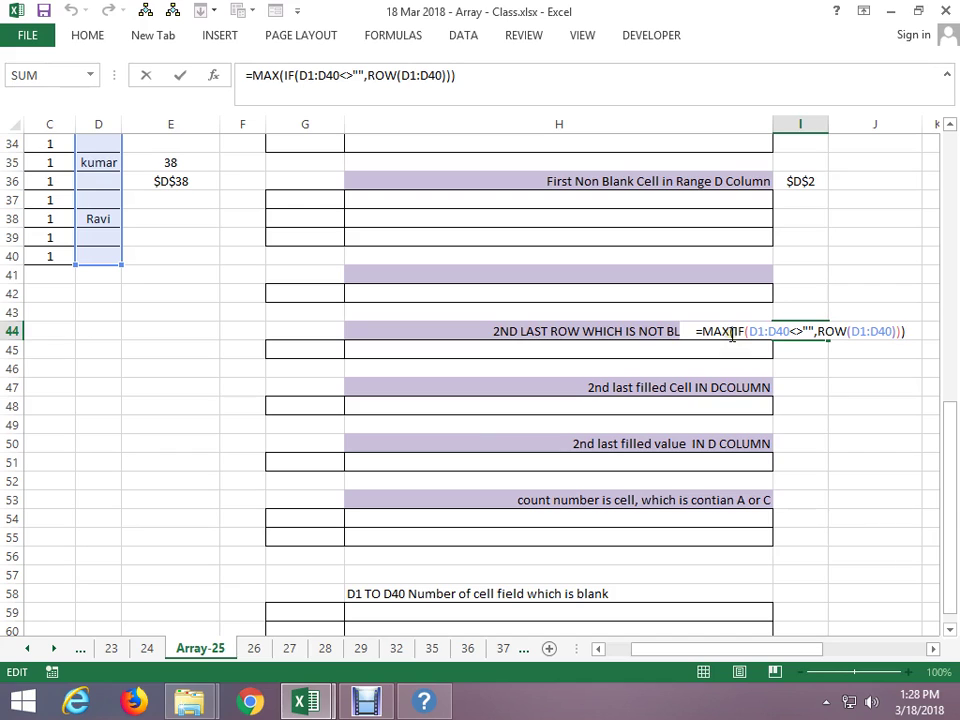
pyautogui.click(733, 338)
pyautogui.press('BackSpace')
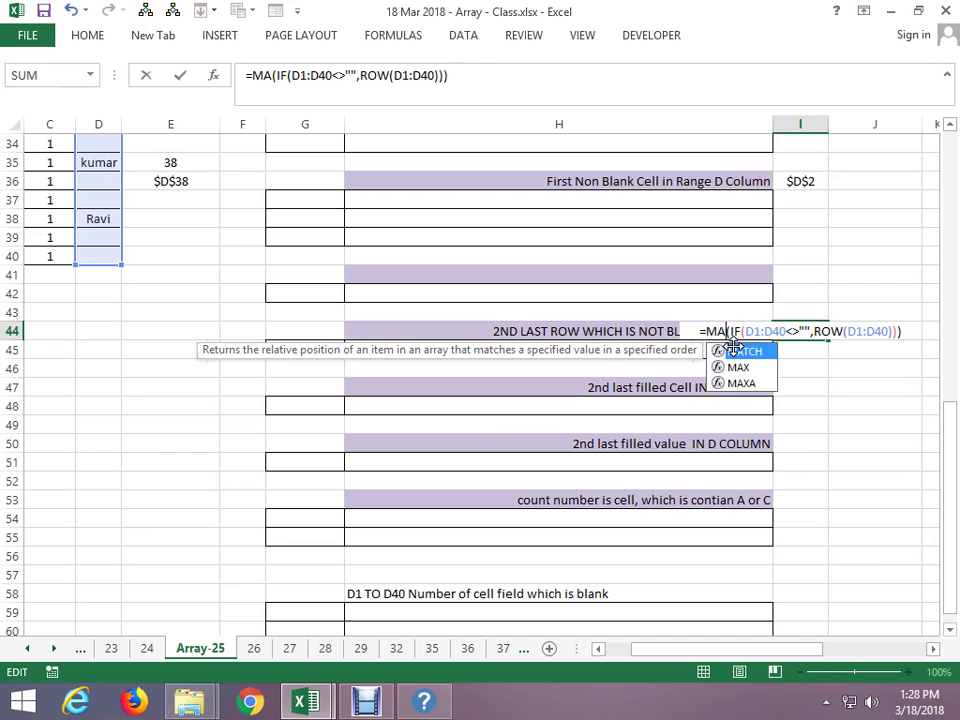
pyautogui.press('BackSpace')
pyautogui.press('BackSpace')
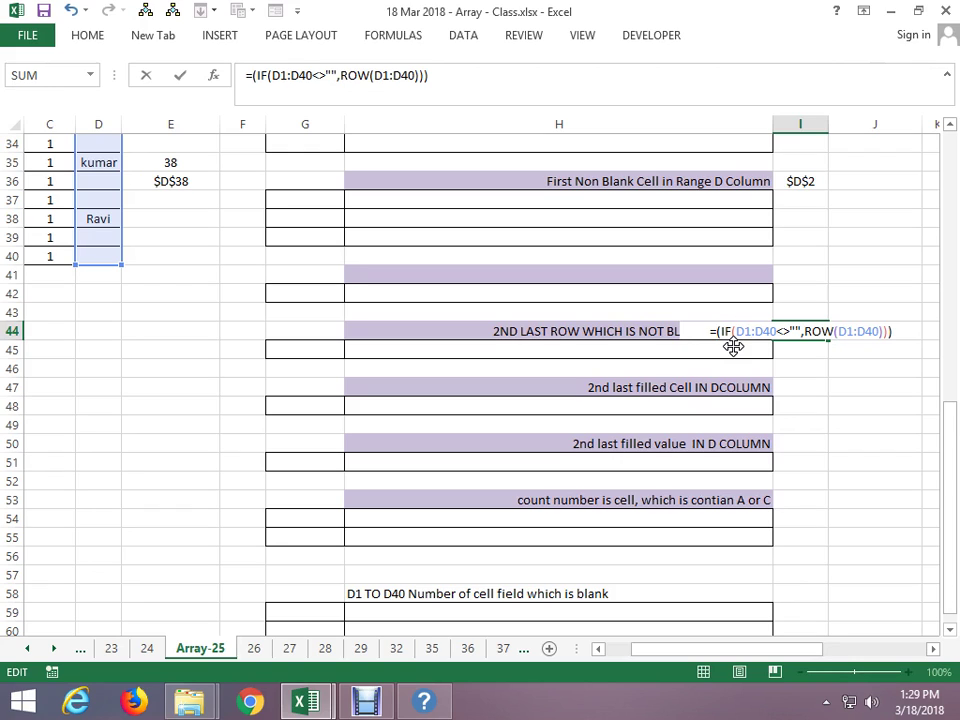
pyautogui.hotkey('ctrl', 'Return')
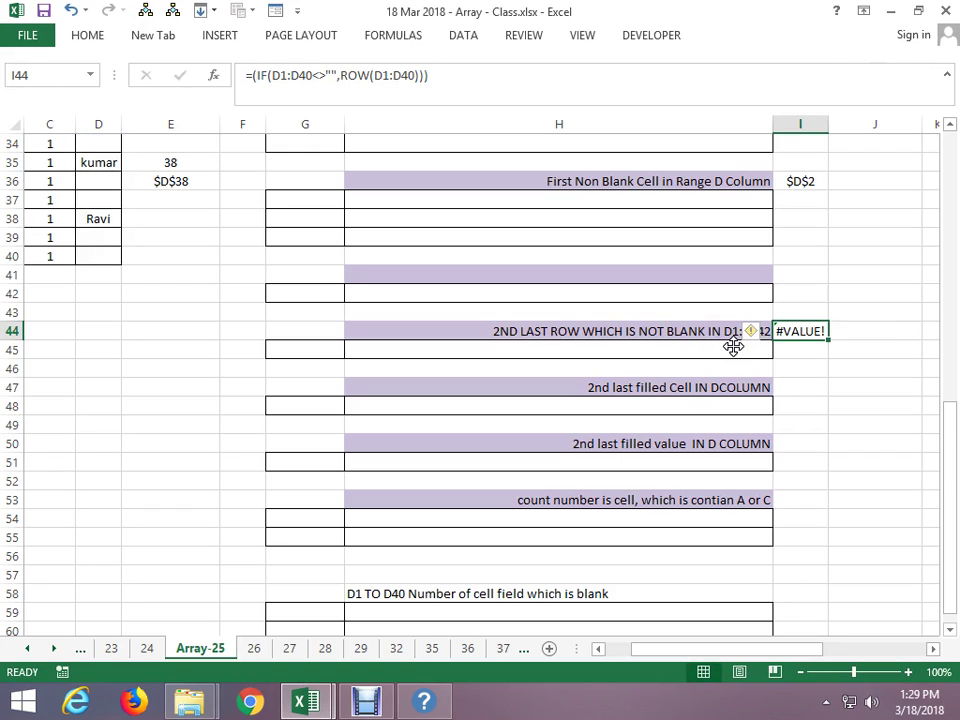
pyautogui.press('F2')
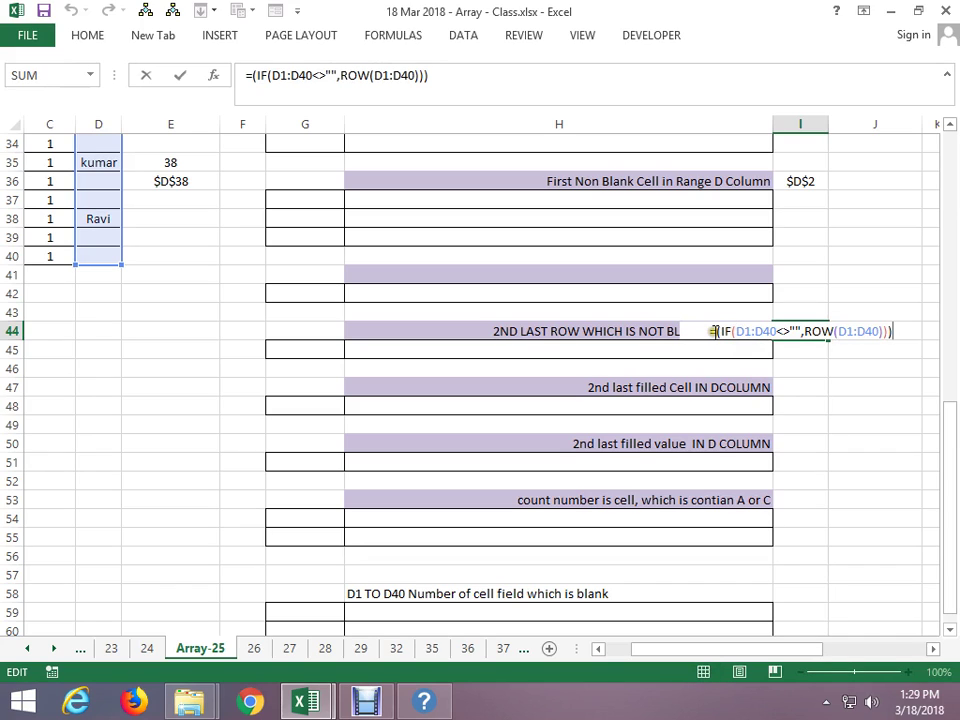
pyautogui.click(716, 331)
pyautogui.write('larg')
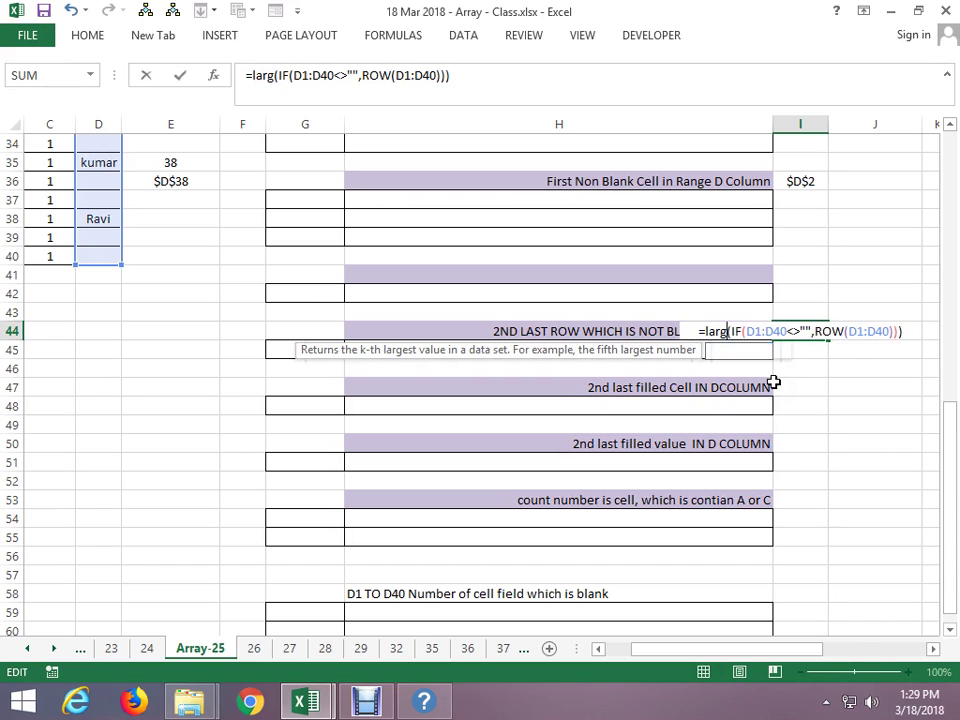
pyautogui.write('e')
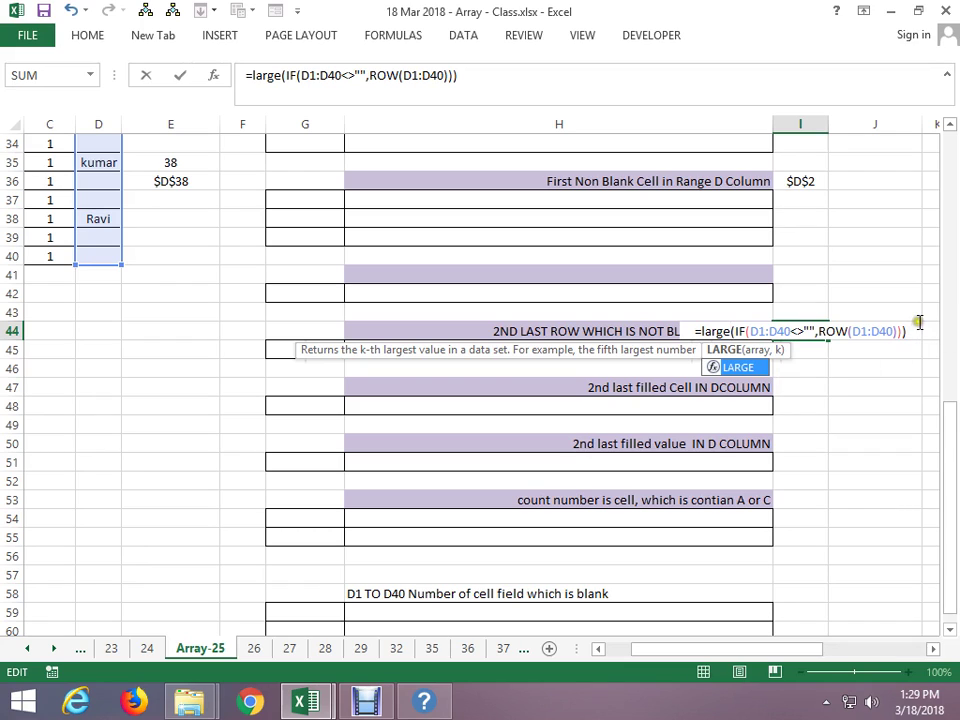
pyautogui.click(903, 331)
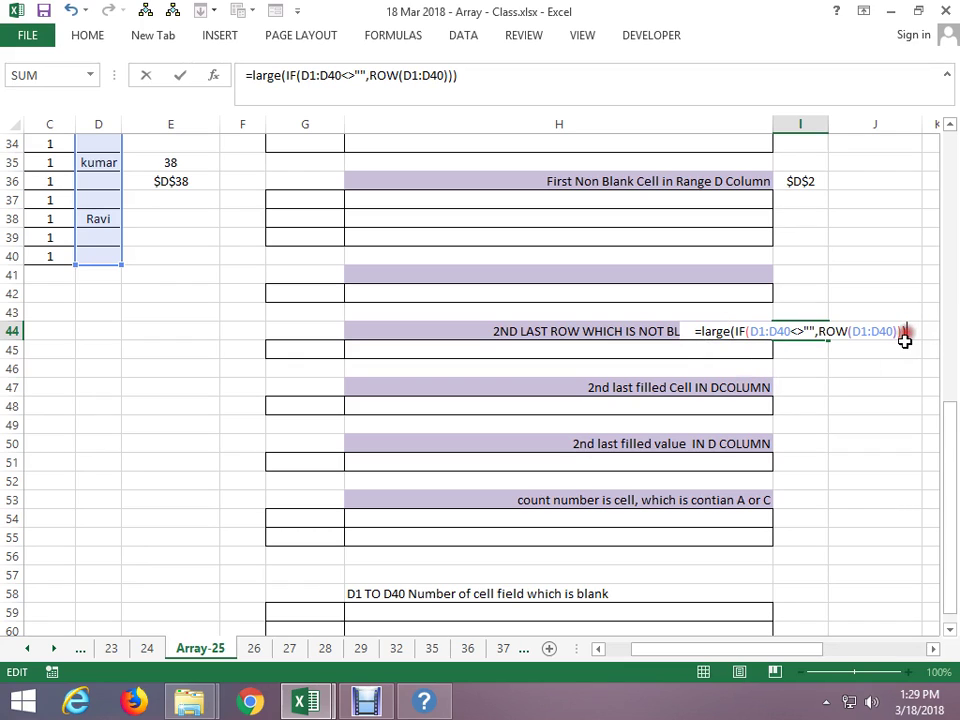
pyautogui.write(',')
pyautogui.write('2')
pyautogui.hotkey('ctrl', 'shift', 'Return')
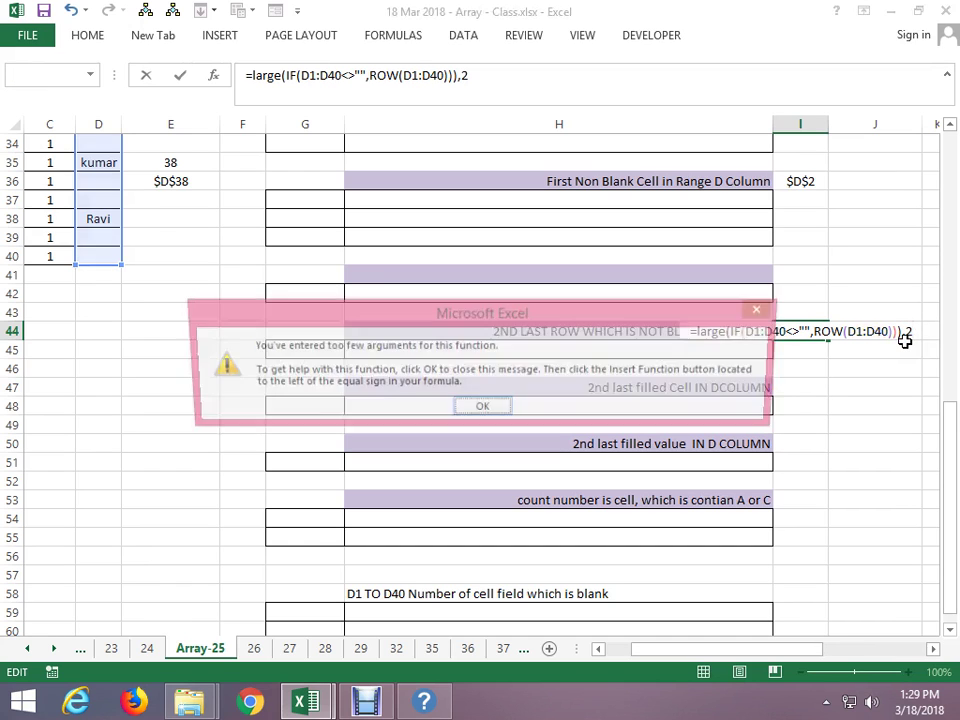
pyautogui.press('Return')
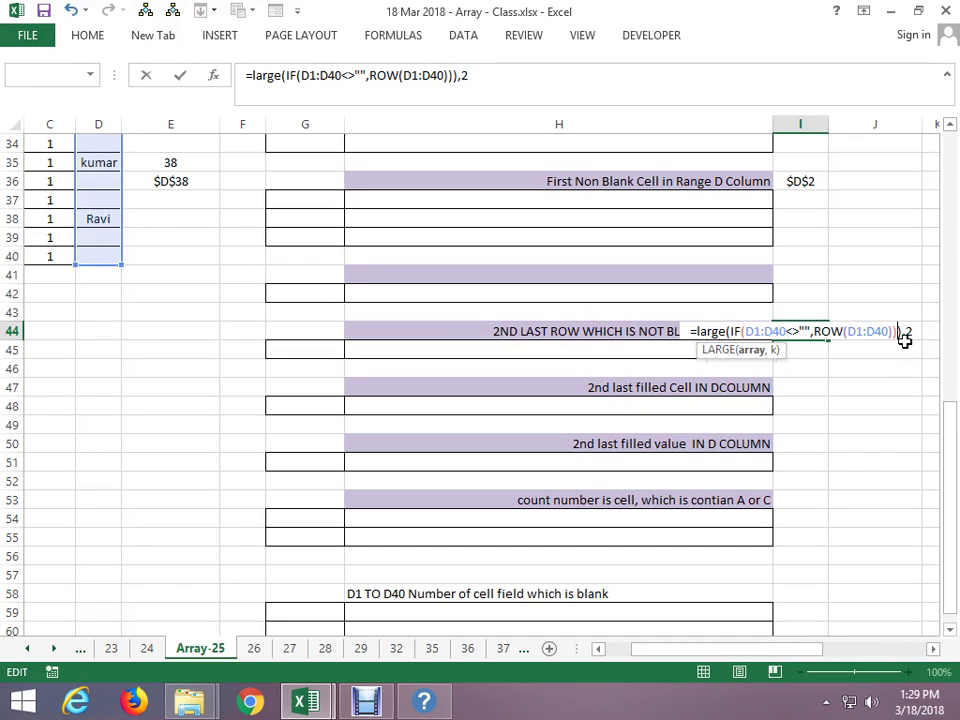
pyautogui.hotkey('ctrl', 'shift', 'Return')
pyautogui.press('F1')
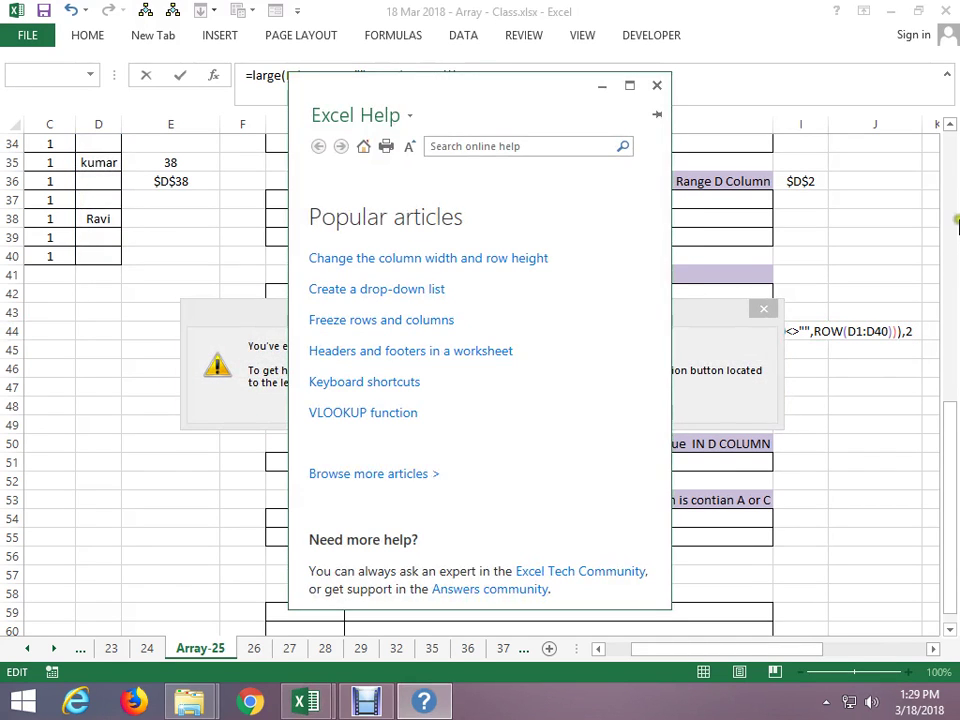
pyautogui.click(659, 87)
pyautogui.click(483, 412)
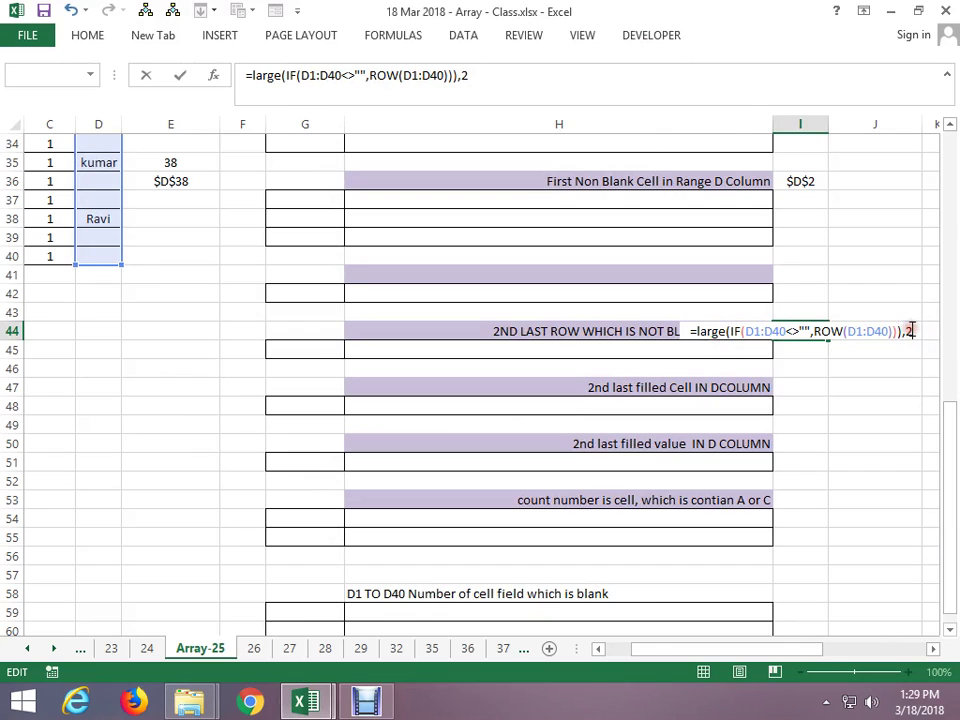
pyautogui.press('BackSpace')
pyautogui.press('BackSpace')
pyautogui.write(')')
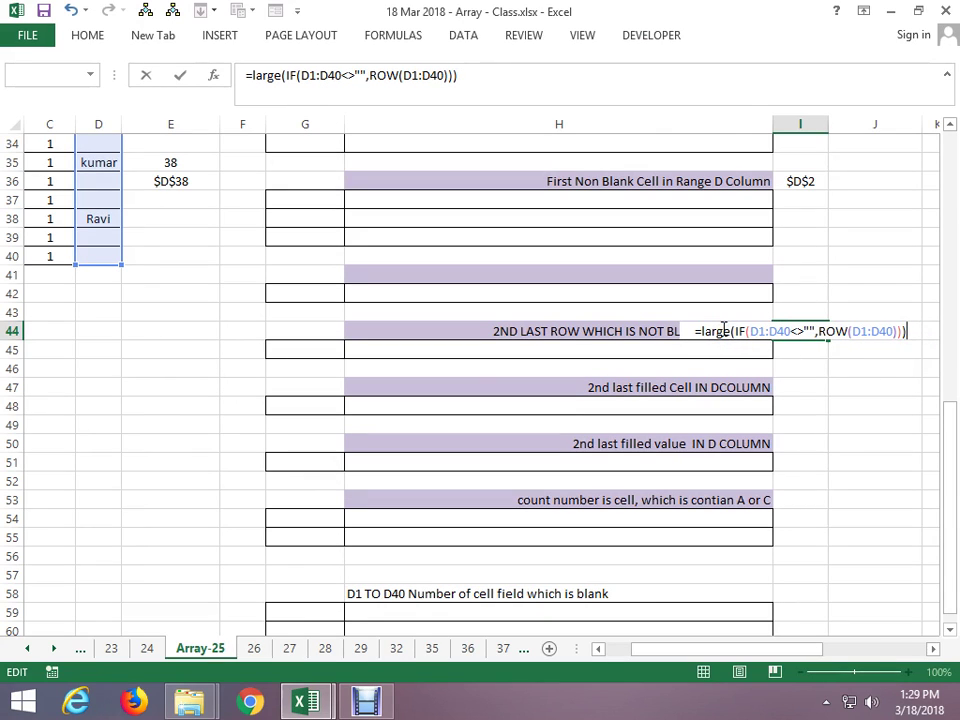
pyautogui.press('Return')
pyautogui.click(755, 312)
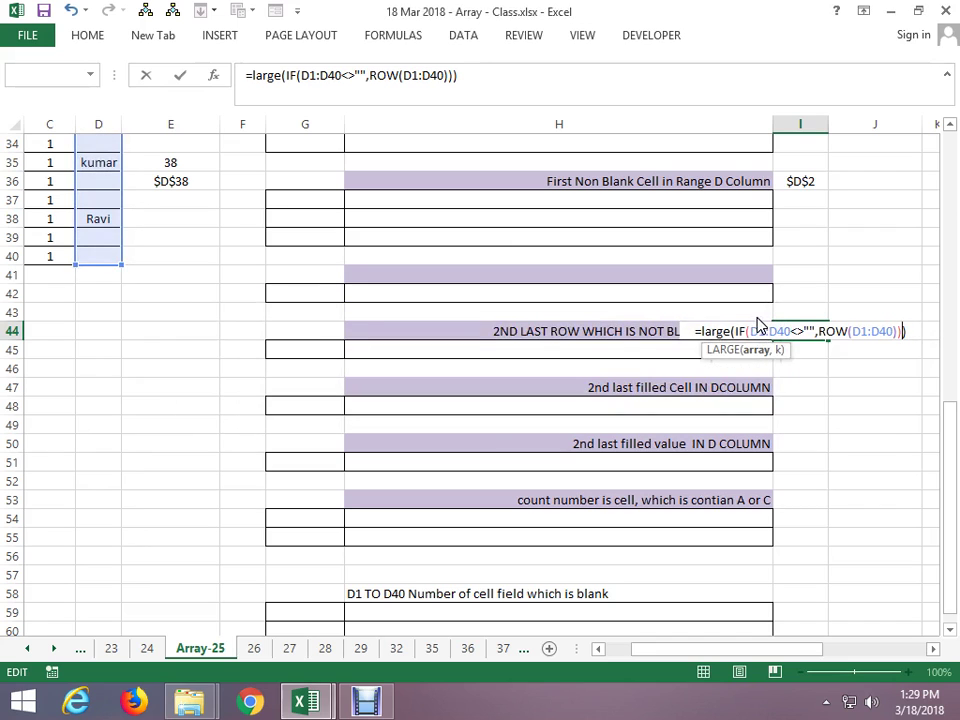
pyautogui.press('Return')
pyautogui.press('Return')
pyautogui.press('Escape')
pyautogui.press('F2')
pyautogui.press('Home')
pyautogui.press('Right')
pyautogui.press('Delete')
pyautogui.press('Delete')
pyautogui.press('Delete')
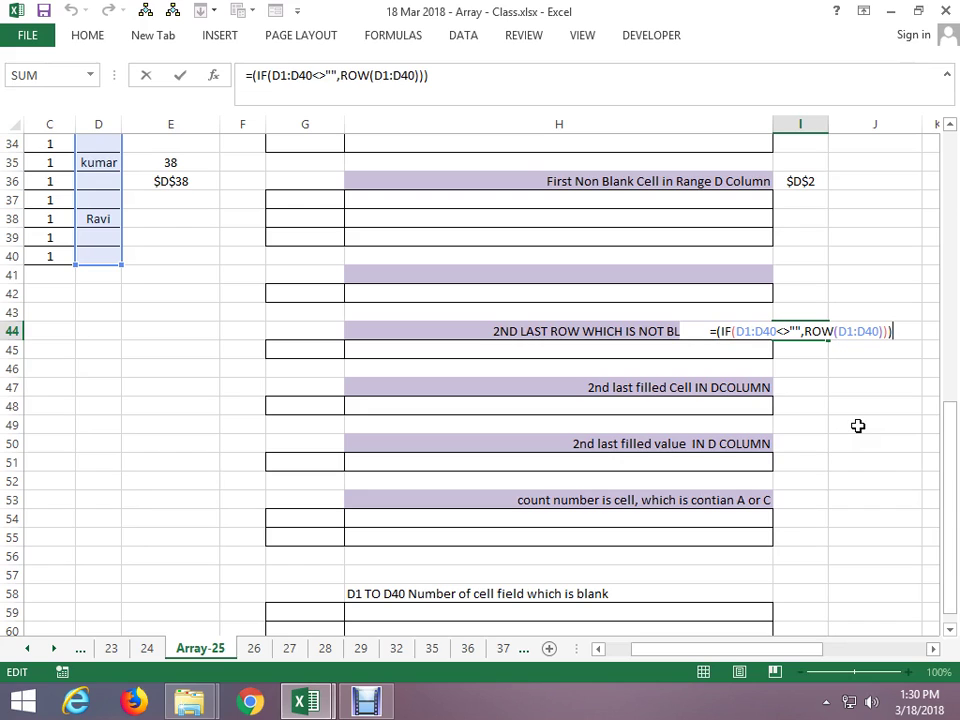
pyautogui.press('Return')
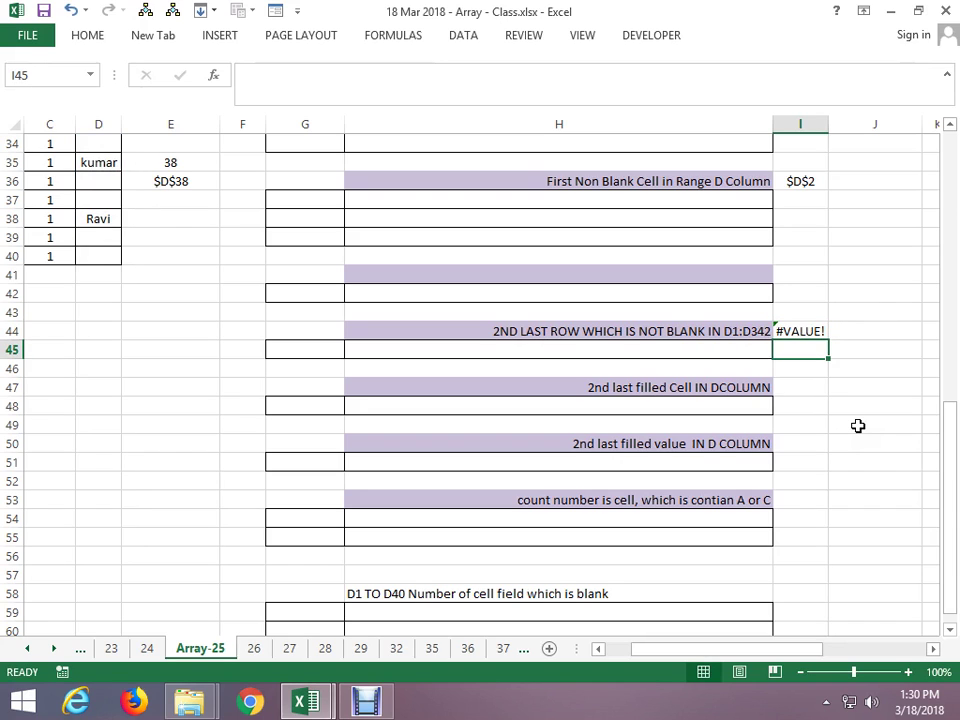
pyautogui.press('Up')
pyautogui.press('F2')
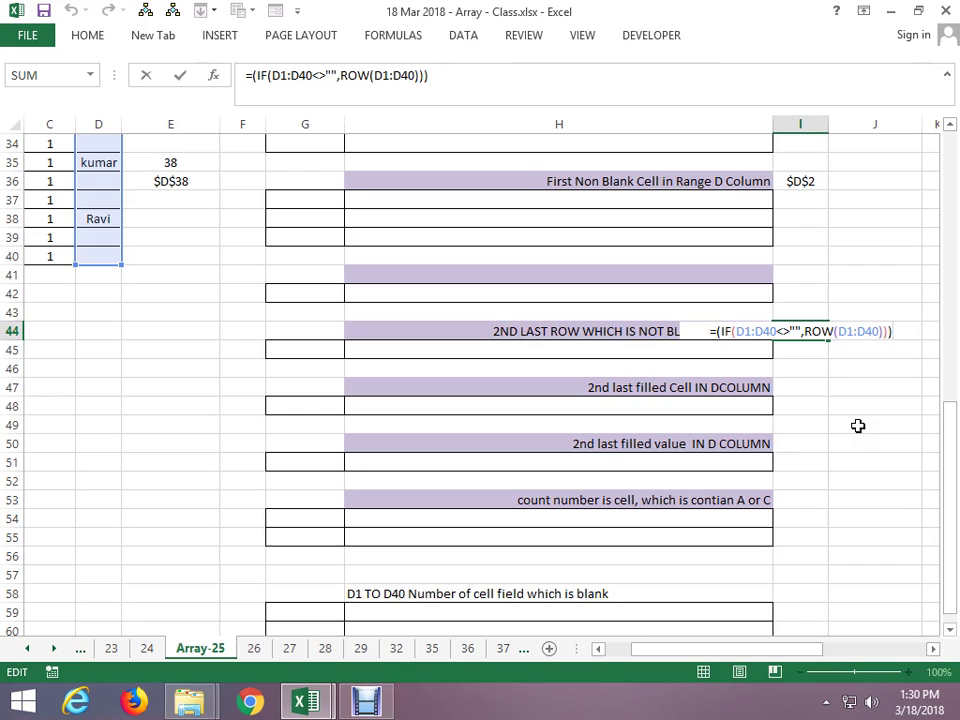
pyautogui.press('F9')
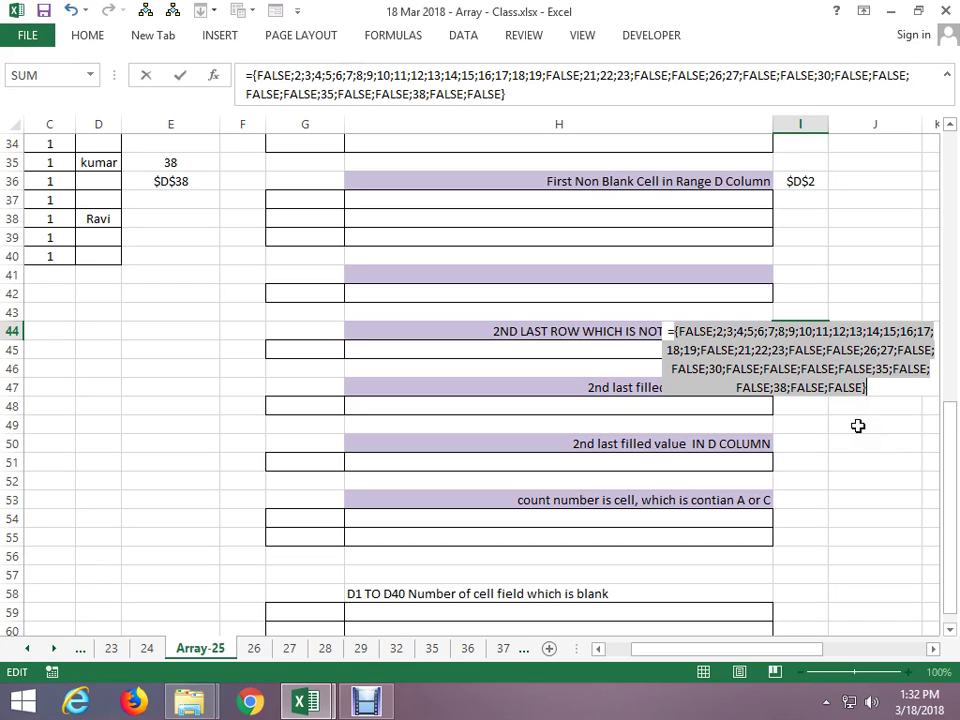
pyautogui.press('Escape')
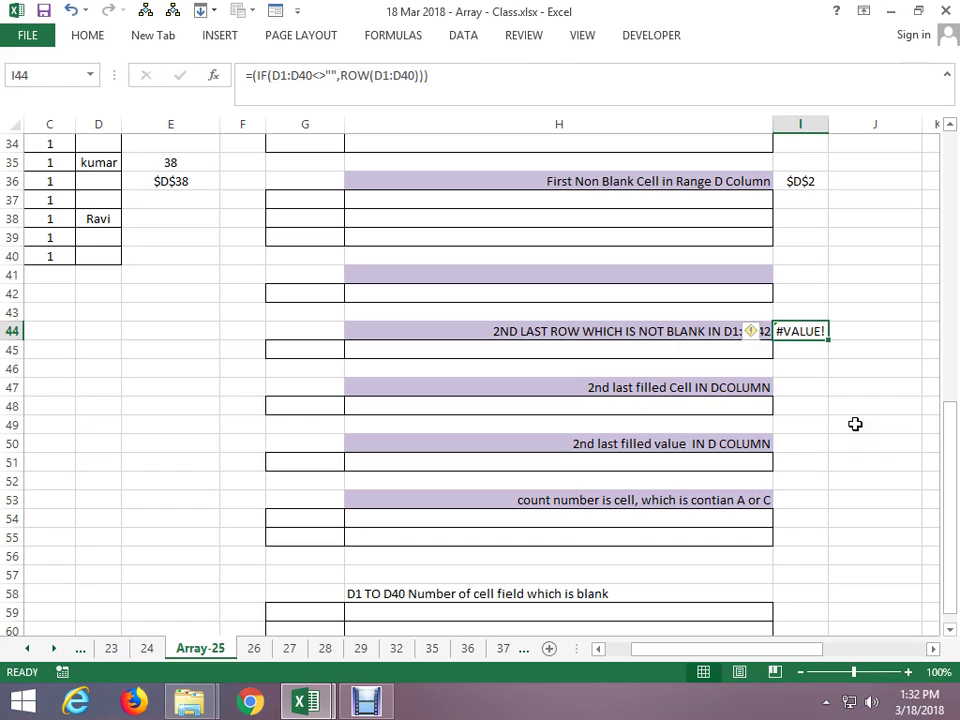
# Insert LARGE at the start of I44's IF/ROW formula
pyautogui.press('F2')
pyautogui.press('F1')
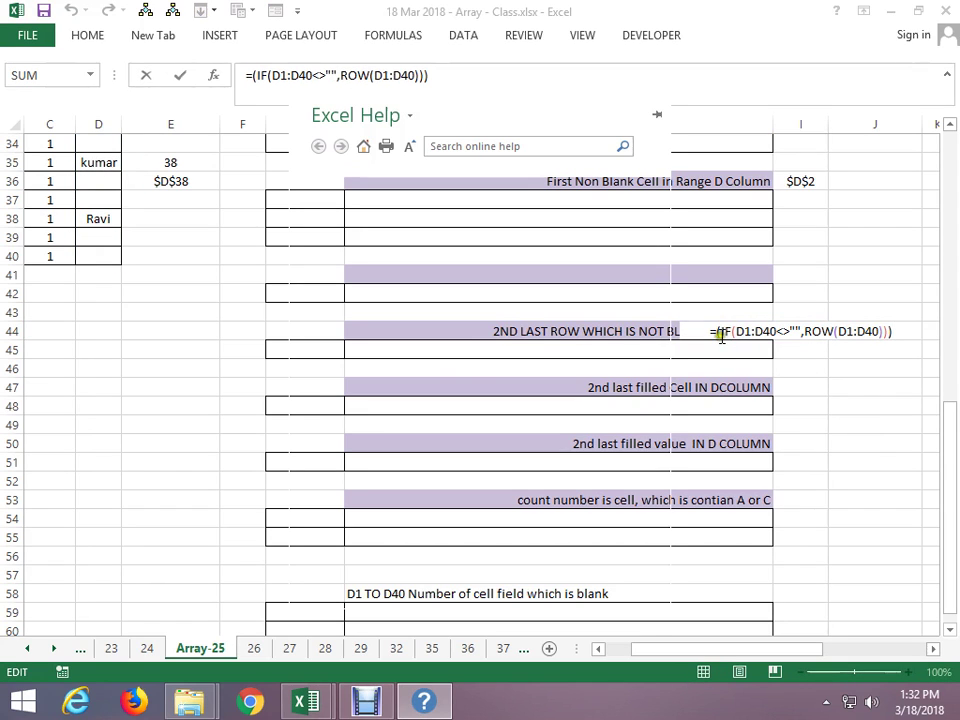
pyautogui.click(716, 331)
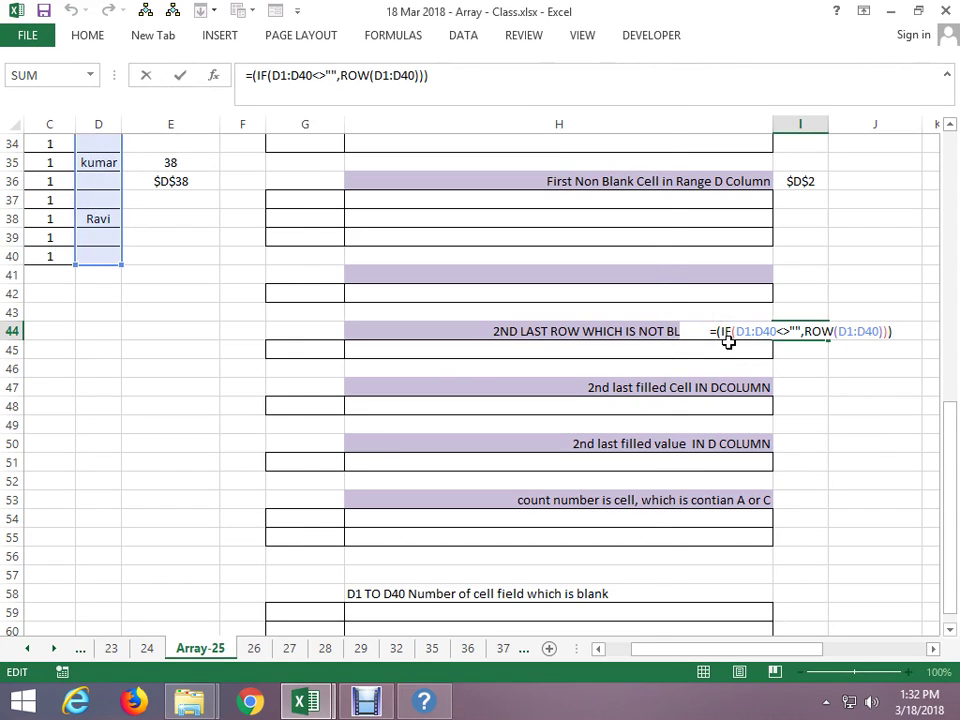
pyautogui.click(716, 331)
pyautogui.write('lart')
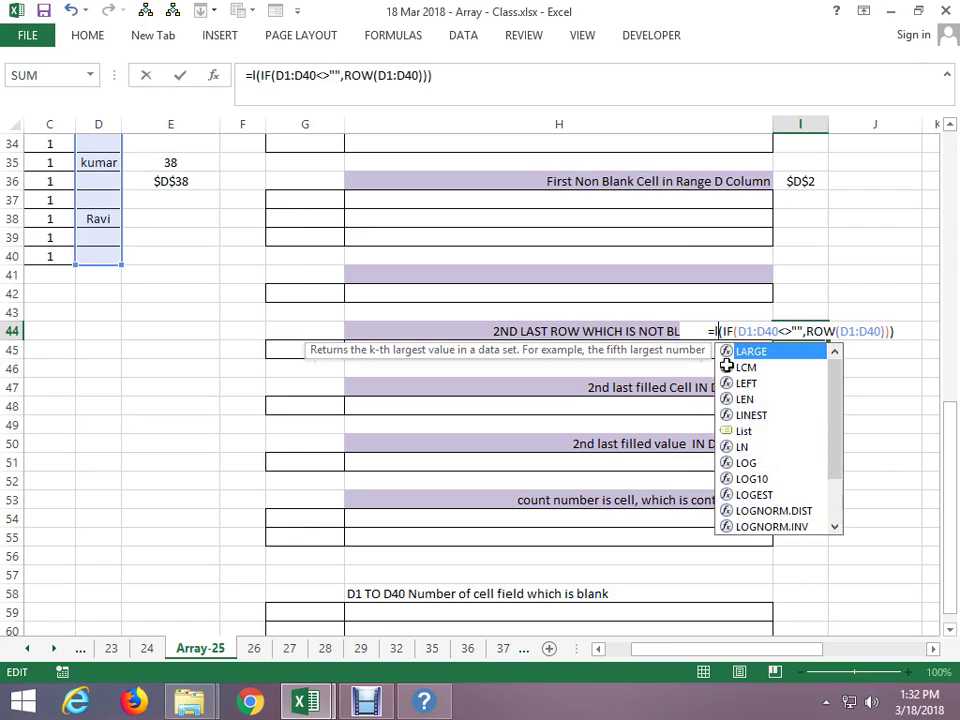
pyautogui.write('g')
pyautogui.press('BackSpace')
pyautogui.press('BackSpace')
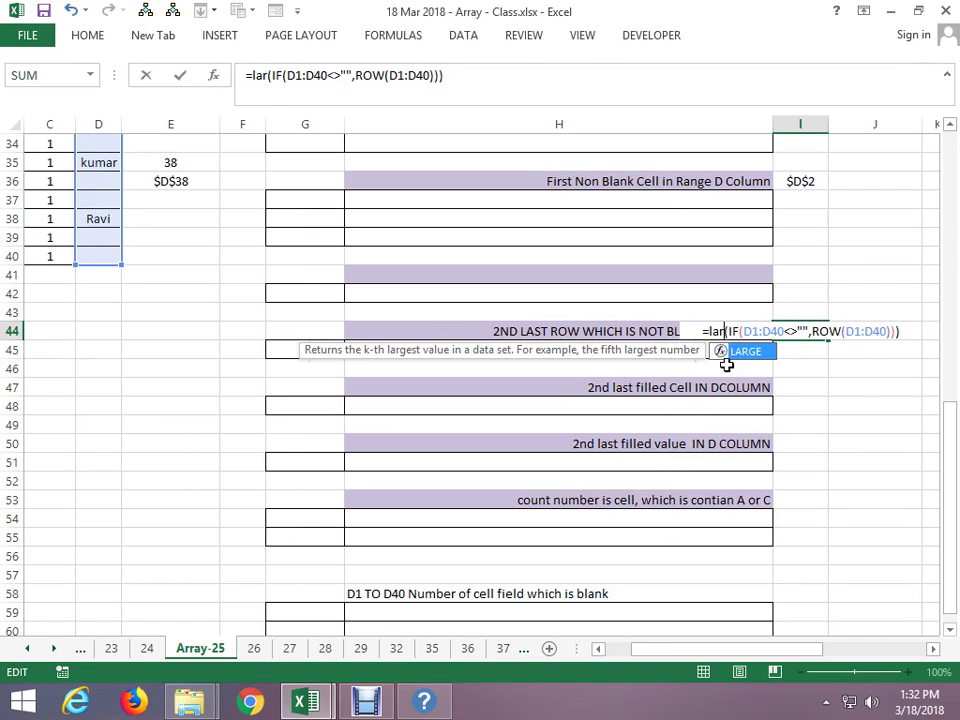
pyautogui.write('ge')
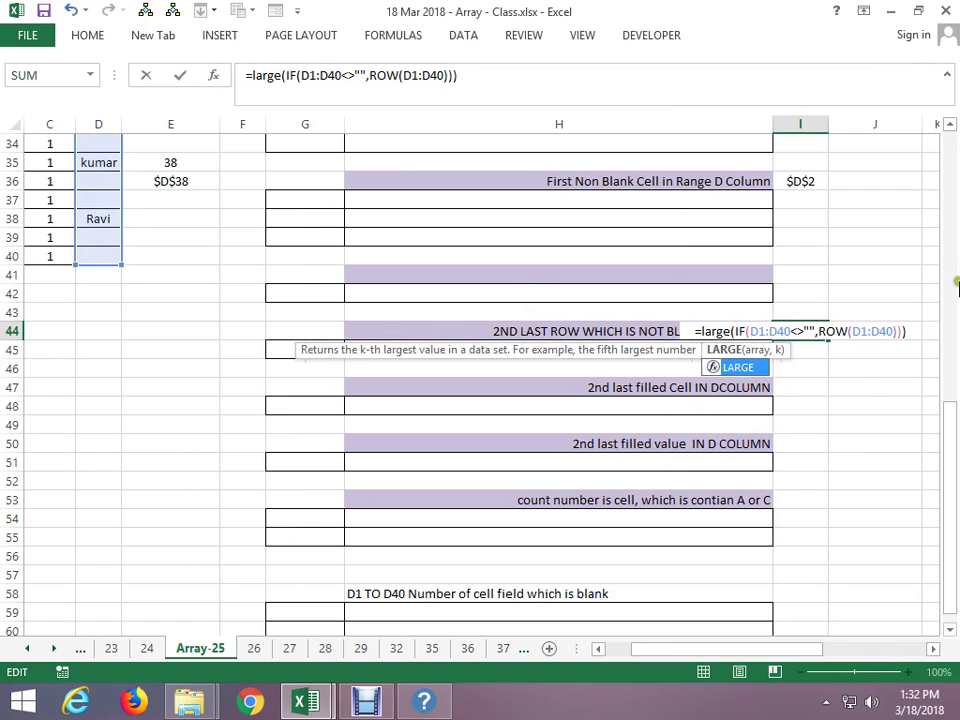
# Add k=2 and commit {=LARGE(IF(D1:D40<>"",ROW(D1:D40)),2)} as an array formula, returning 35
pyautogui.click(920, 334)
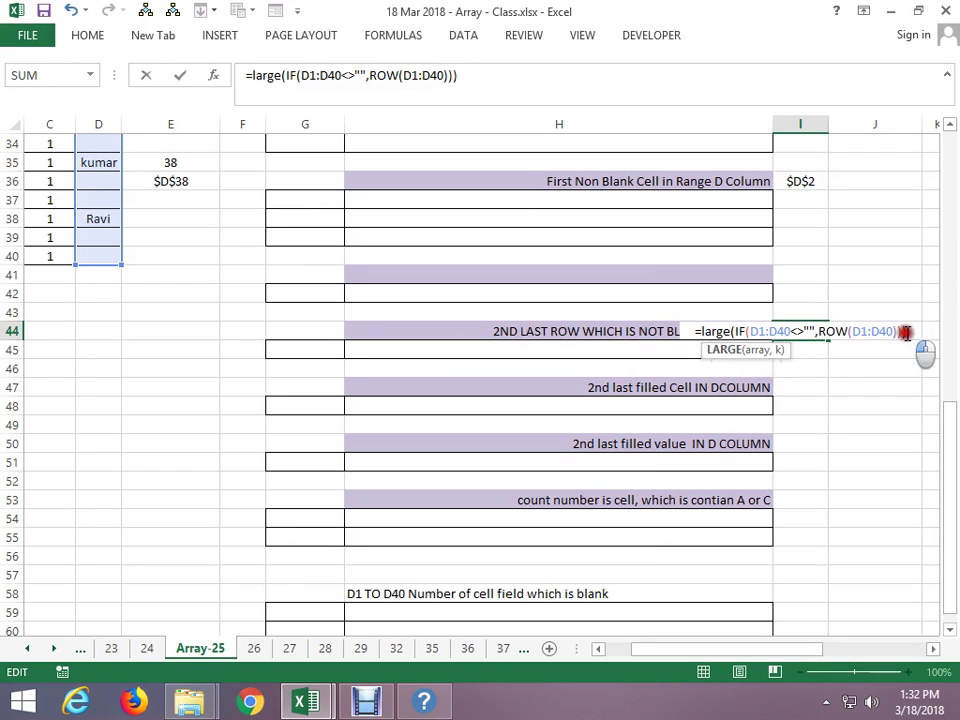
pyautogui.write(',2')
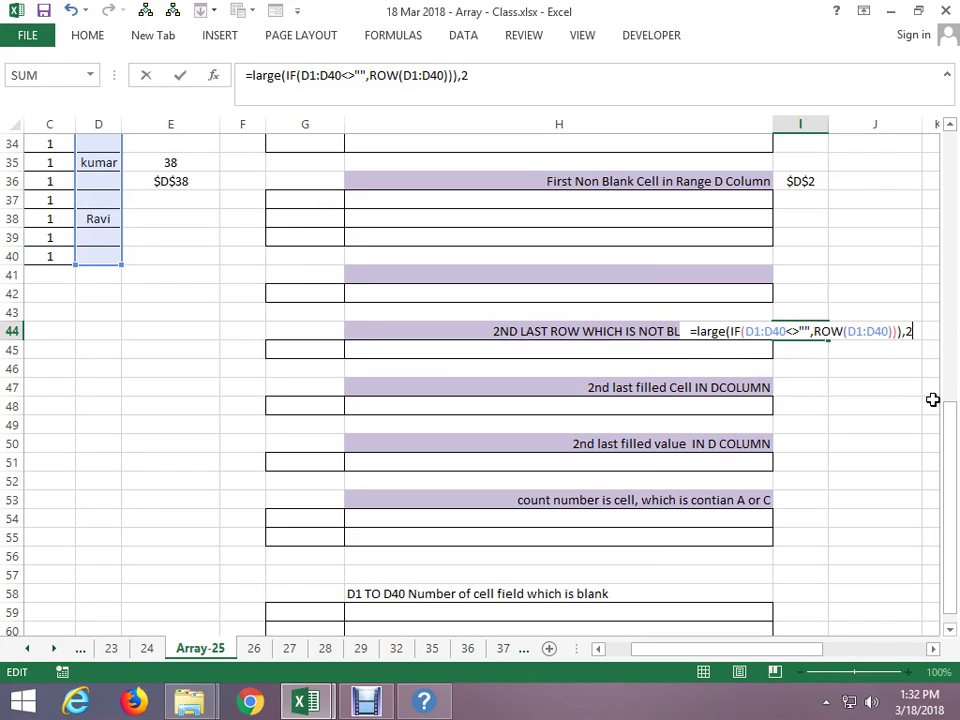
pyautogui.write(')')
pyautogui.press('Return')
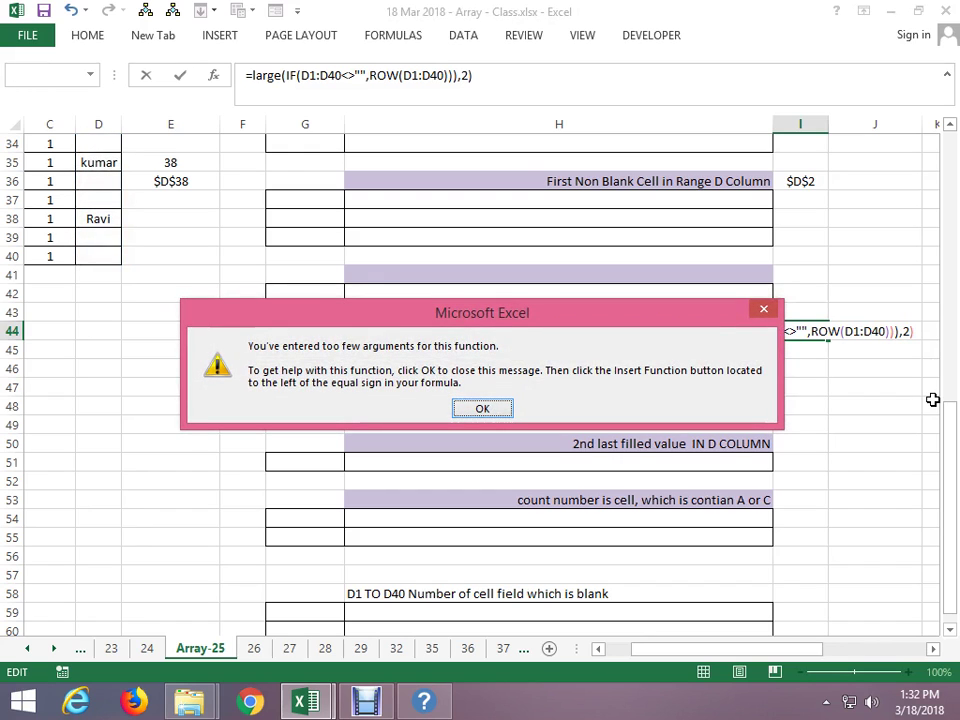
pyautogui.press('Return')
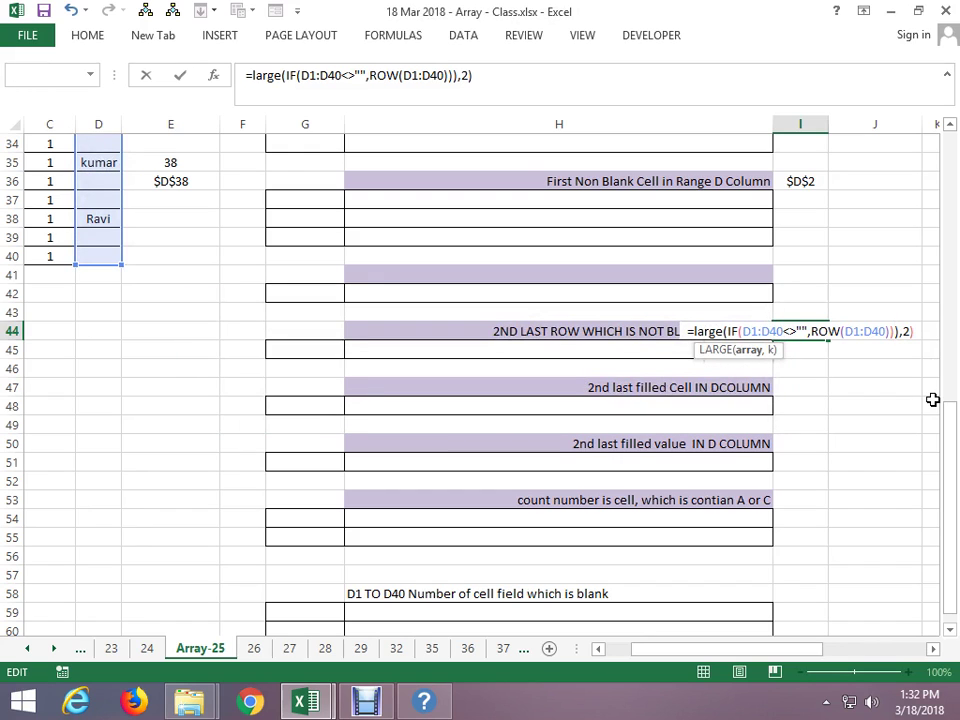
pyautogui.press('BackSpace')
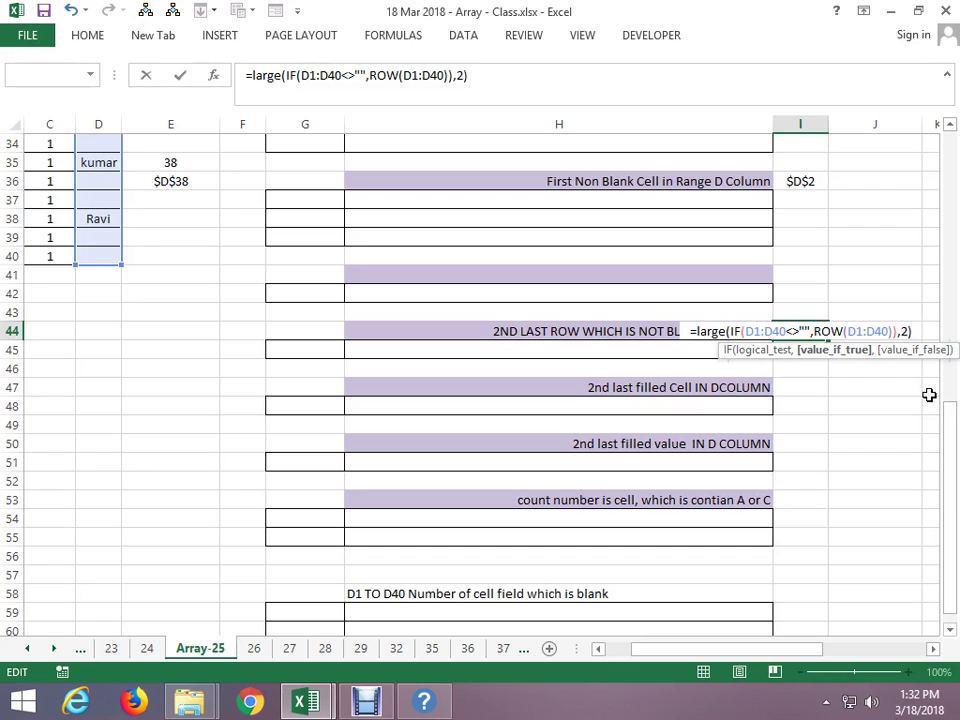
pyautogui.hotkey('ctrl', 'shift', 'Return')
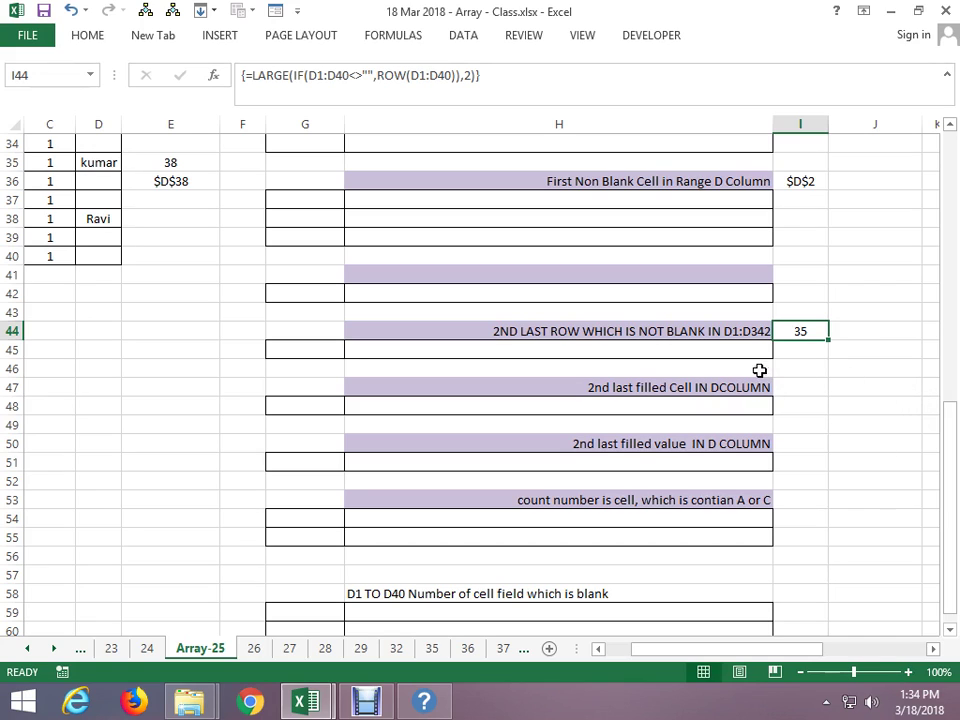
# Enter 39 in I47, then clear it again
pyautogui.click(795, 387)
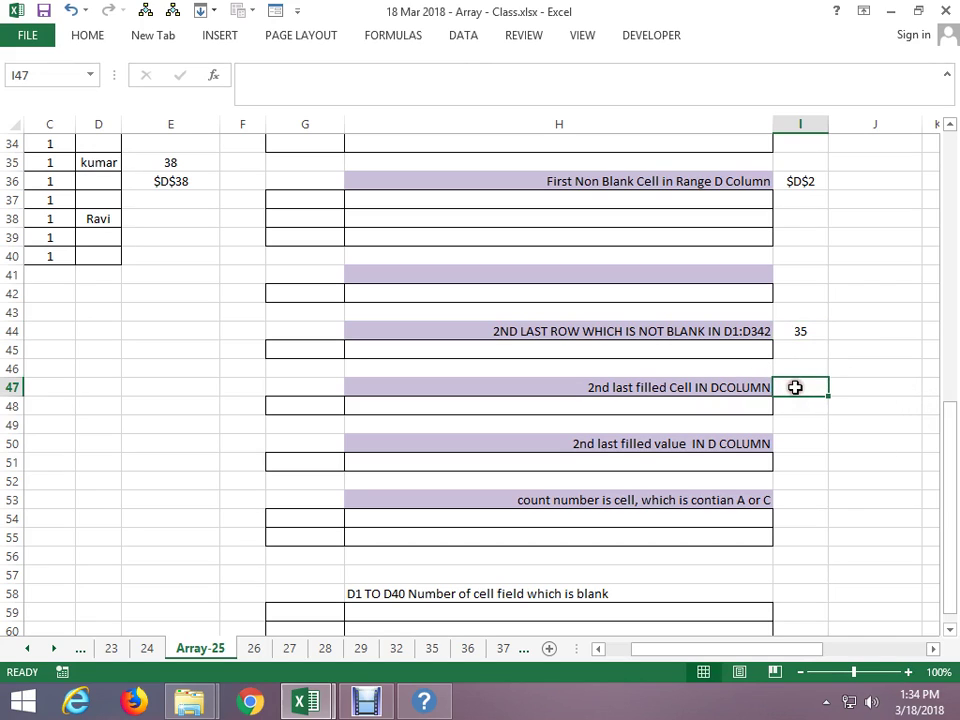
pyautogui.write('39')
pyautogui.press('Return')
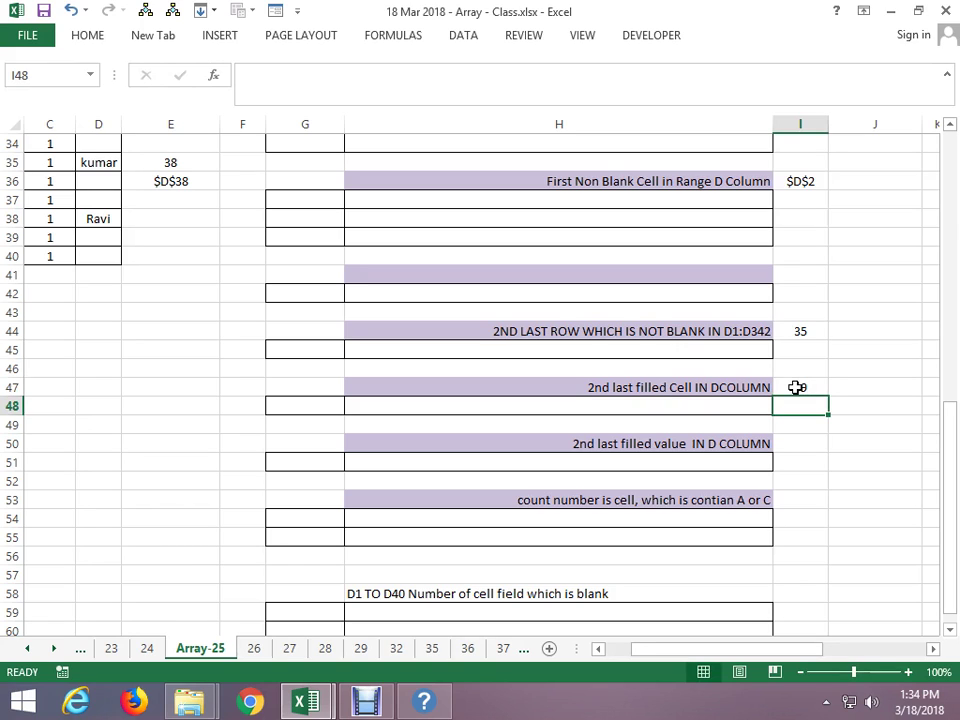
pyautogui.click(795, 387)
pyautogui.press('Delete')
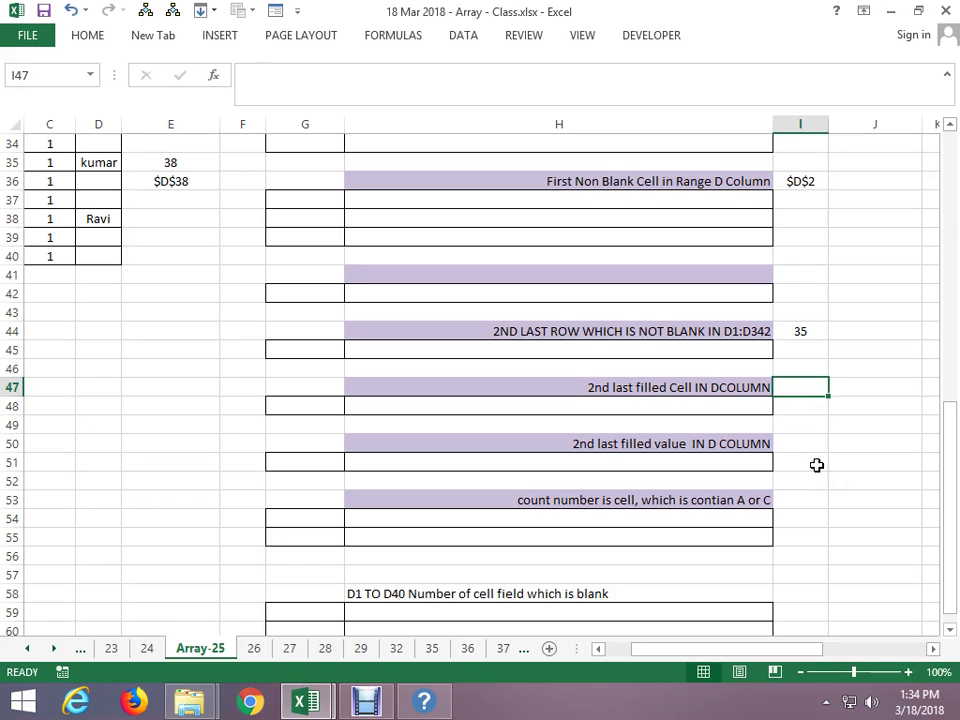
# Copy I44's LARGE array formula text and paste it into I47
pyautogui.click(797, 335)
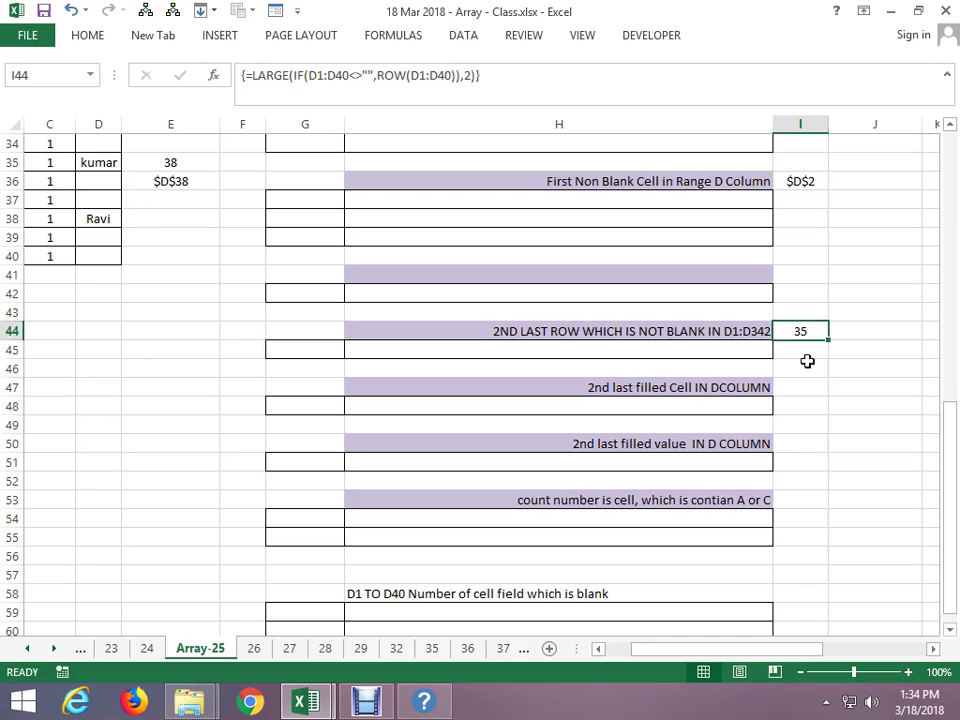
pyautogui.moveTo(490, 77); pyautogui.dragTo(208, 72)
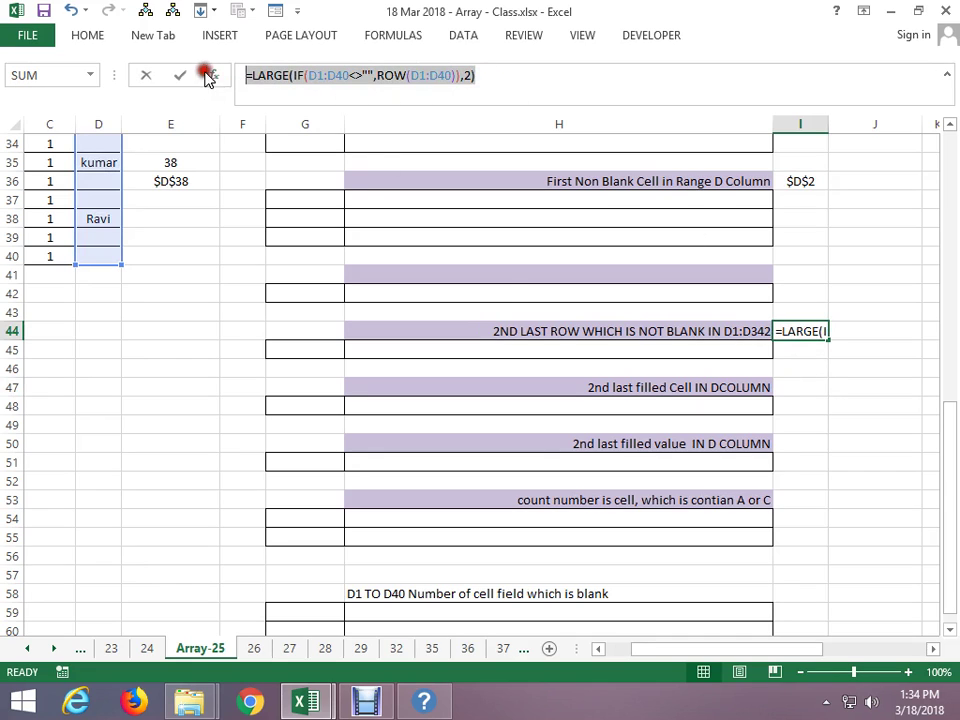
pyautogui.hotkey('ctrl', 'shift', 'Return')
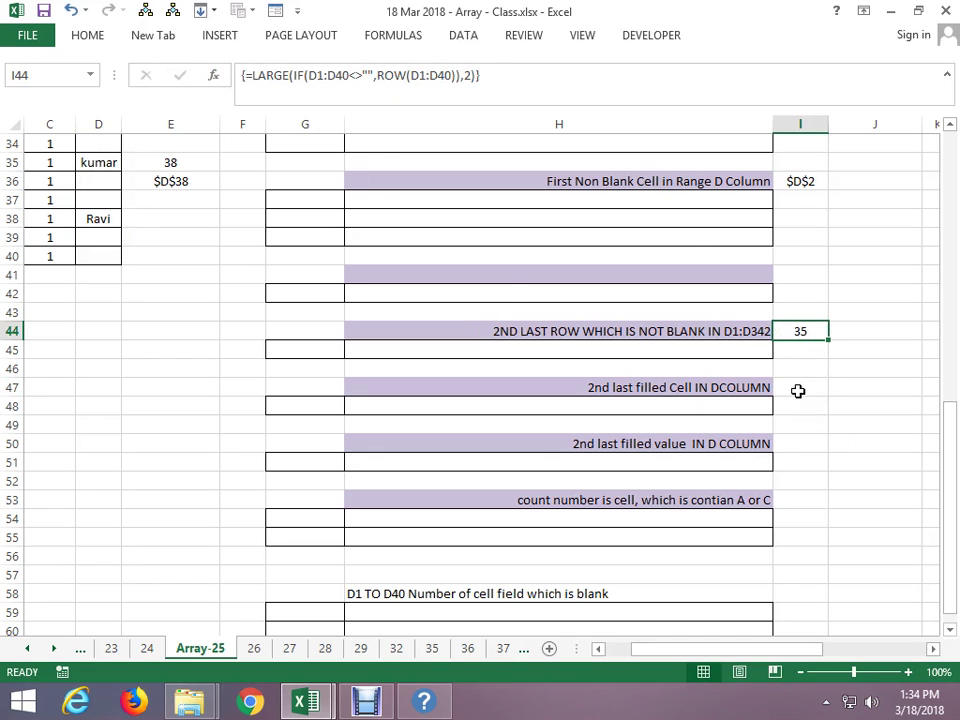
pyautogui.click(797, 391)
pyautogui.write('=LARGE(IF(D1:D40<>"",ROW(D1:D40)),2)')
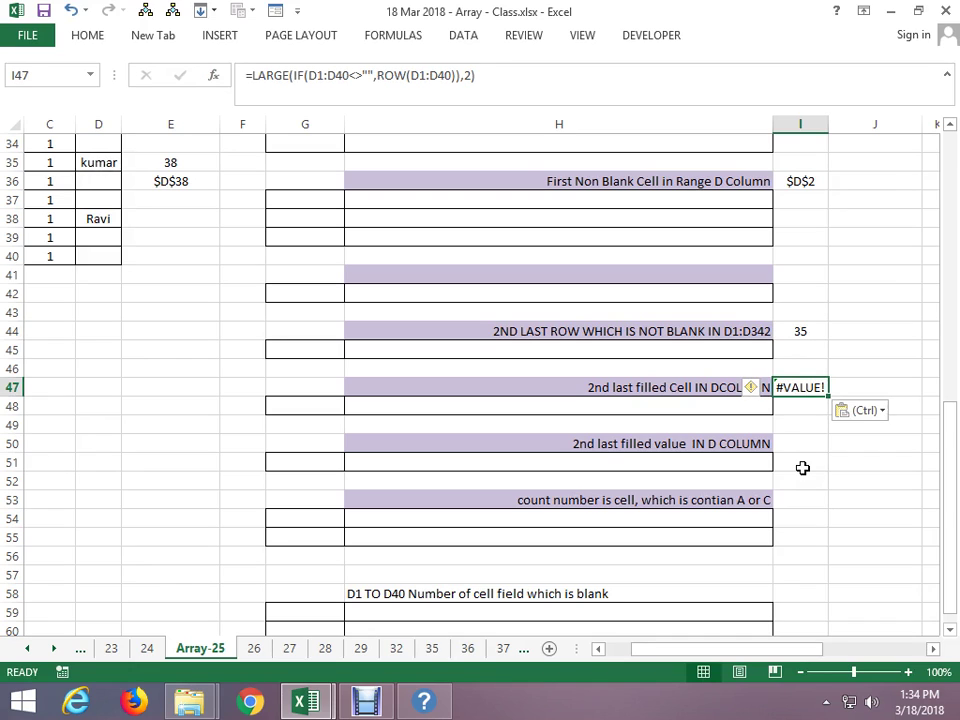
pyautogui.press('F2')
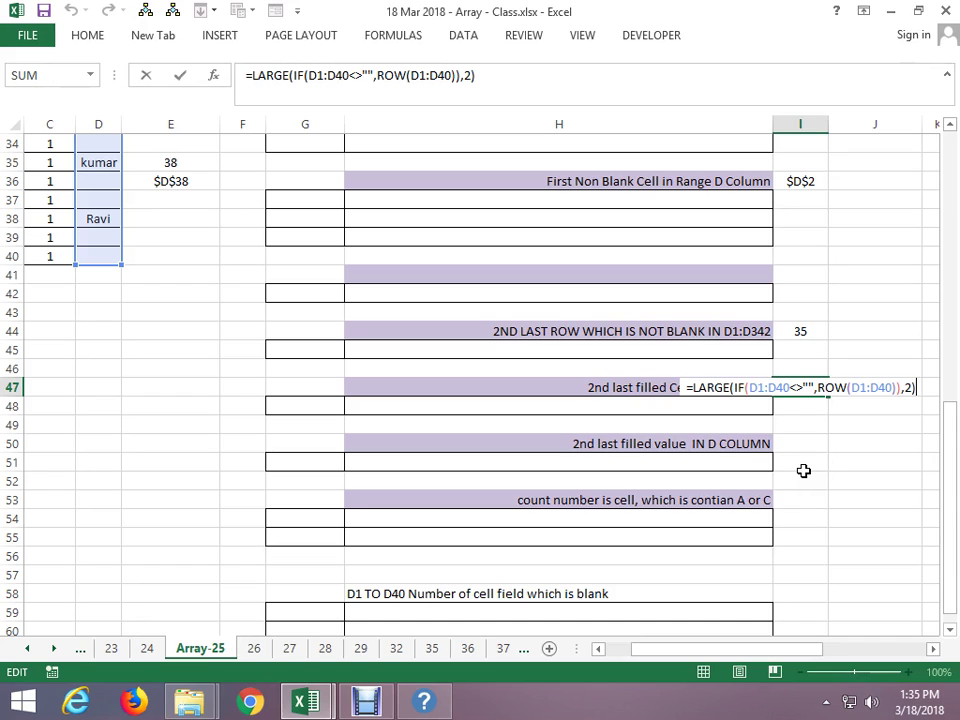
# Strip LARGE and the not-blank test, leaving =(IF(D1:D40=,ROW(D1:D40)) in I47
pyautogui.press('BackSpace')
pyautogui.press('BackSpace')
pyautogui.press('BackSpace')
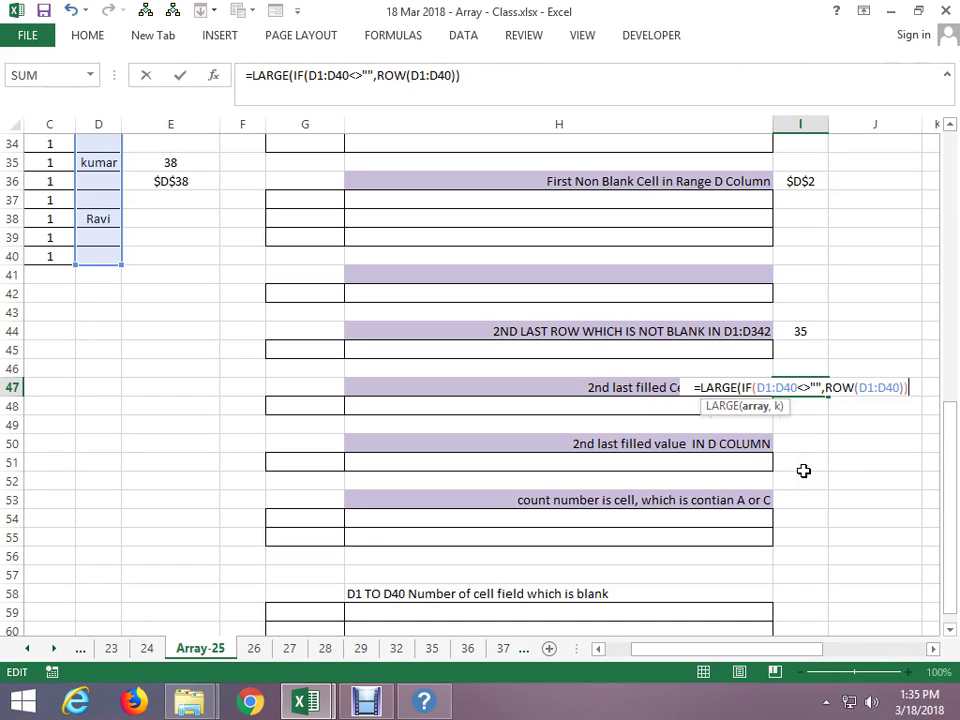
pyautogui.click(736, 387)
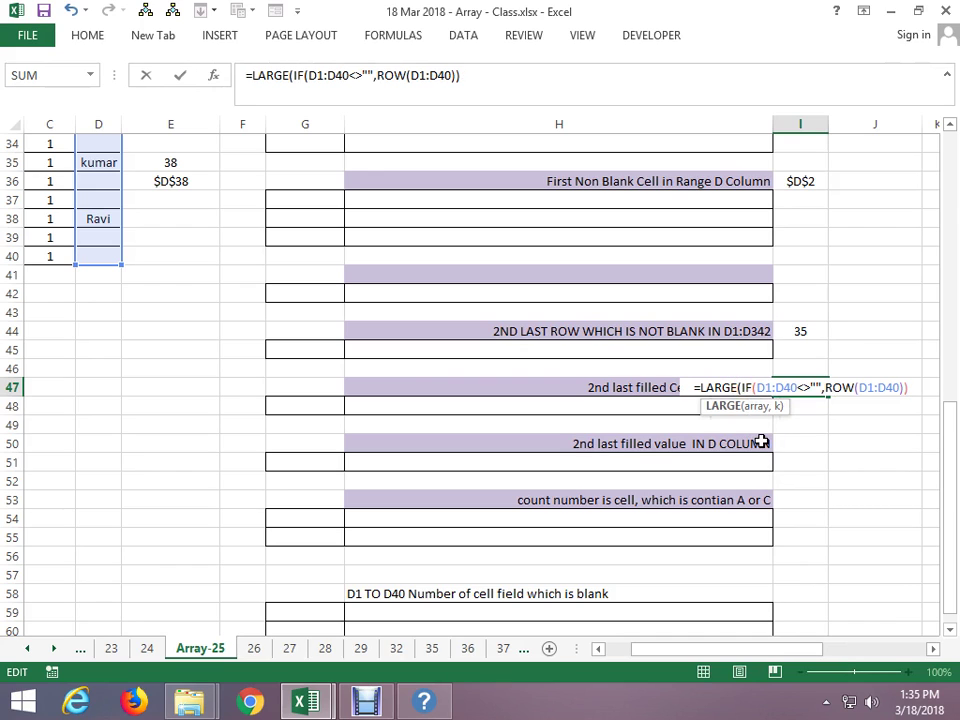
pyautogui.press('BackSpace')
pyautogui.press('BackSpace')
pyautogui.press('BackSpace')
pyautogui.press('BackSpace')
pyautogui.press('BackSpace')
pyautogui.press('BackSpace')
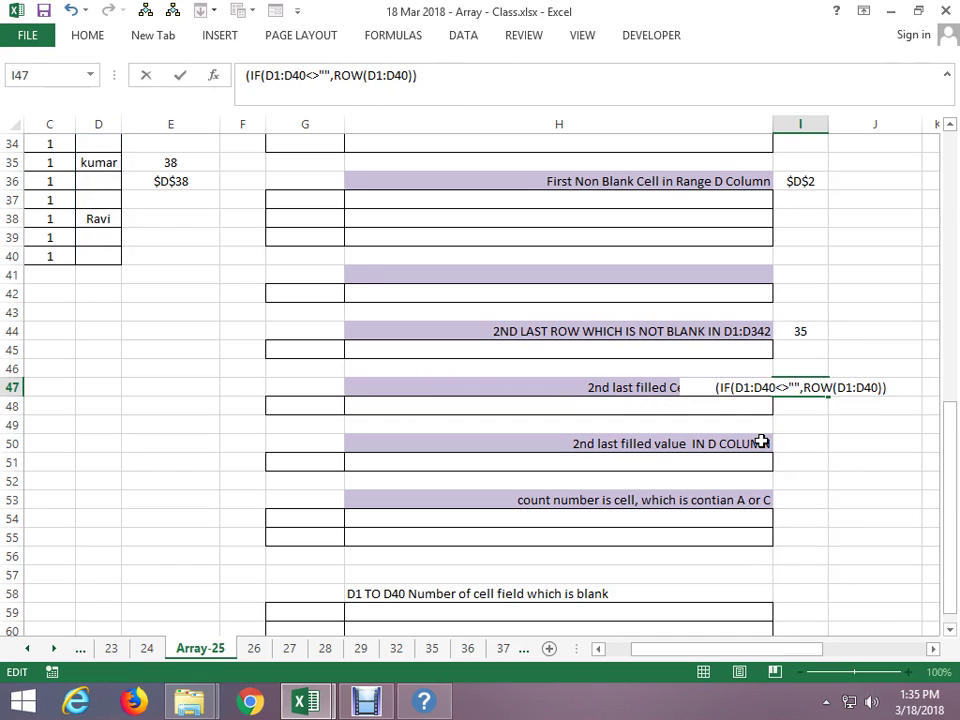
pyautogui.write('=')
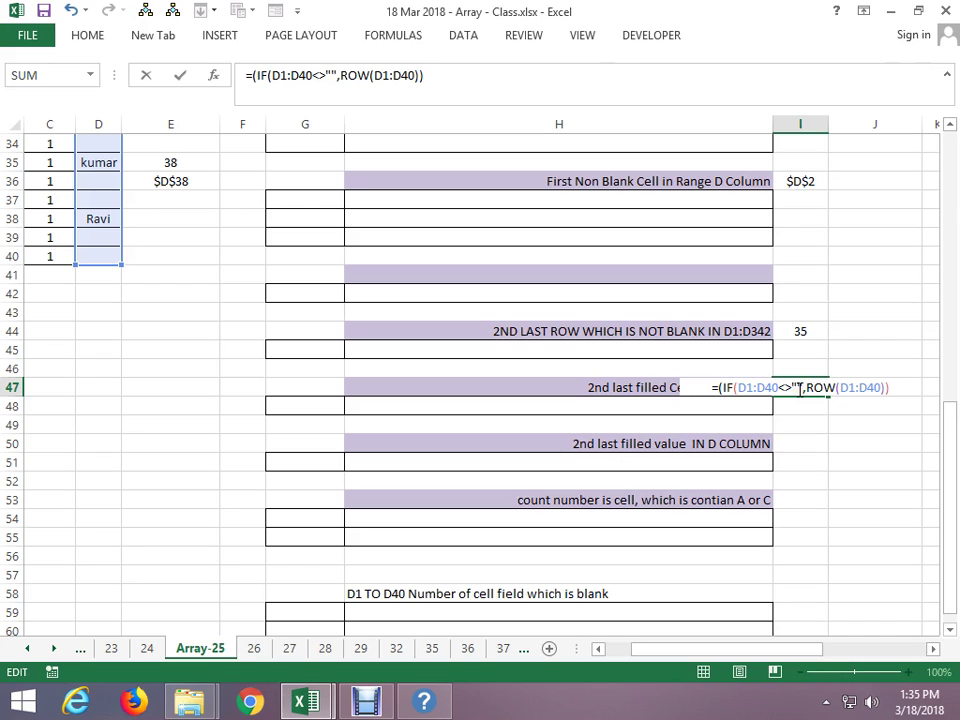
pyautogui.click(798, 388)
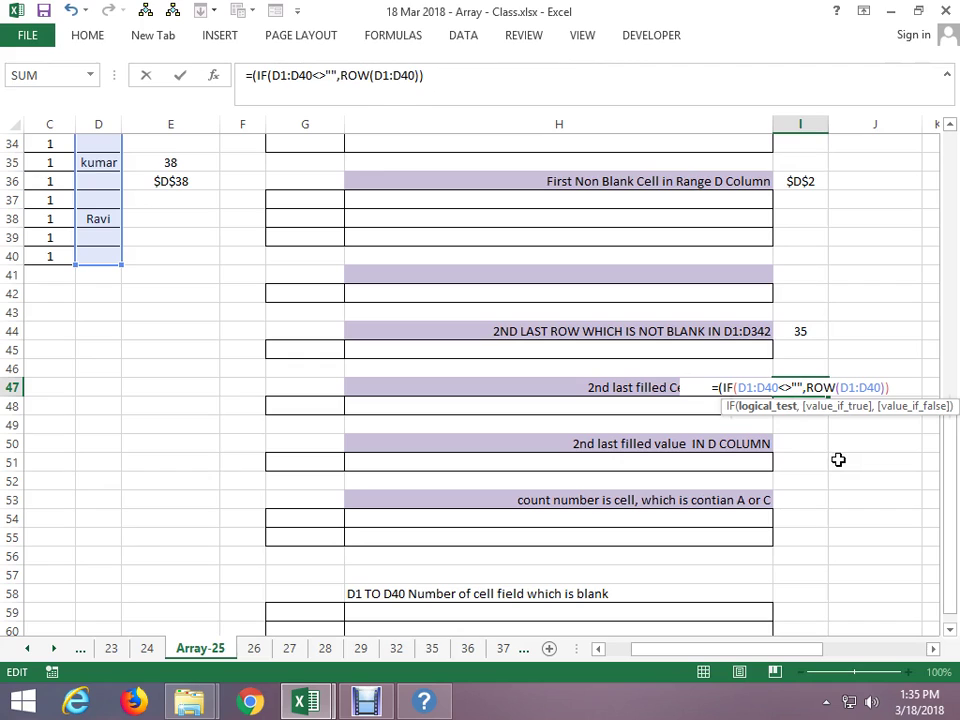
pyautogui.press('BackSpace')
pyautogui.press('BackSpace')
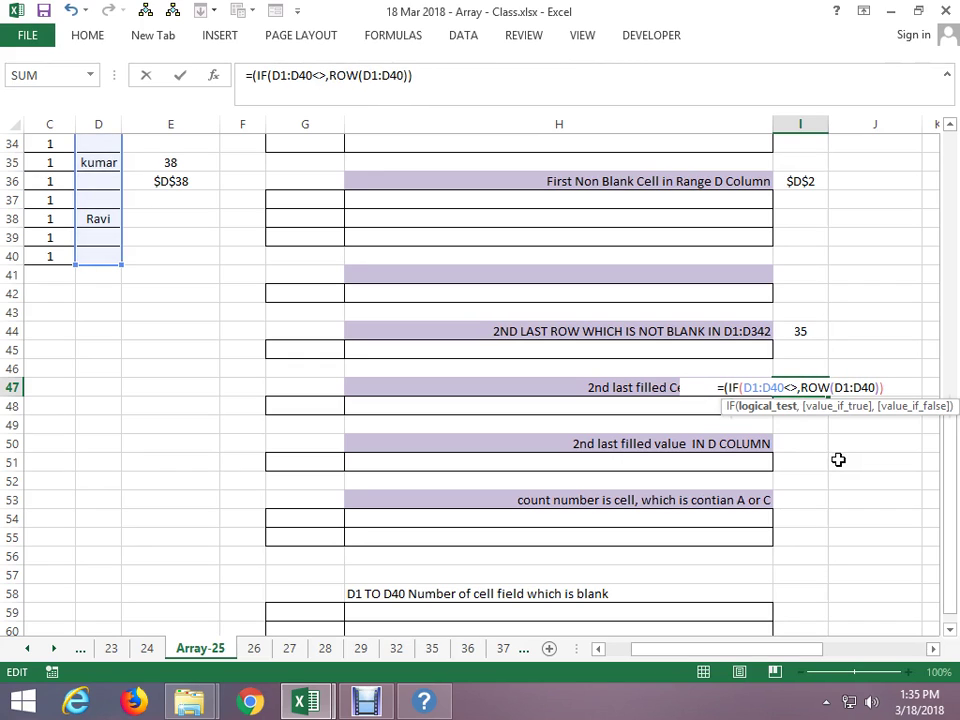
pyautogui.press('BackSpace')
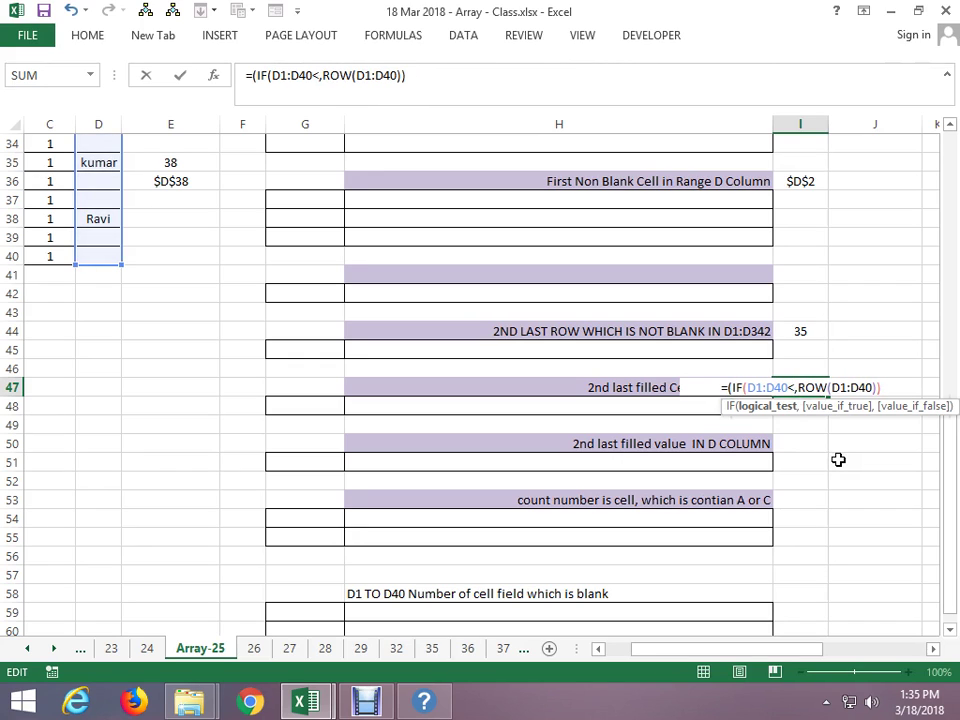
pyautogui.press('BackSpace')
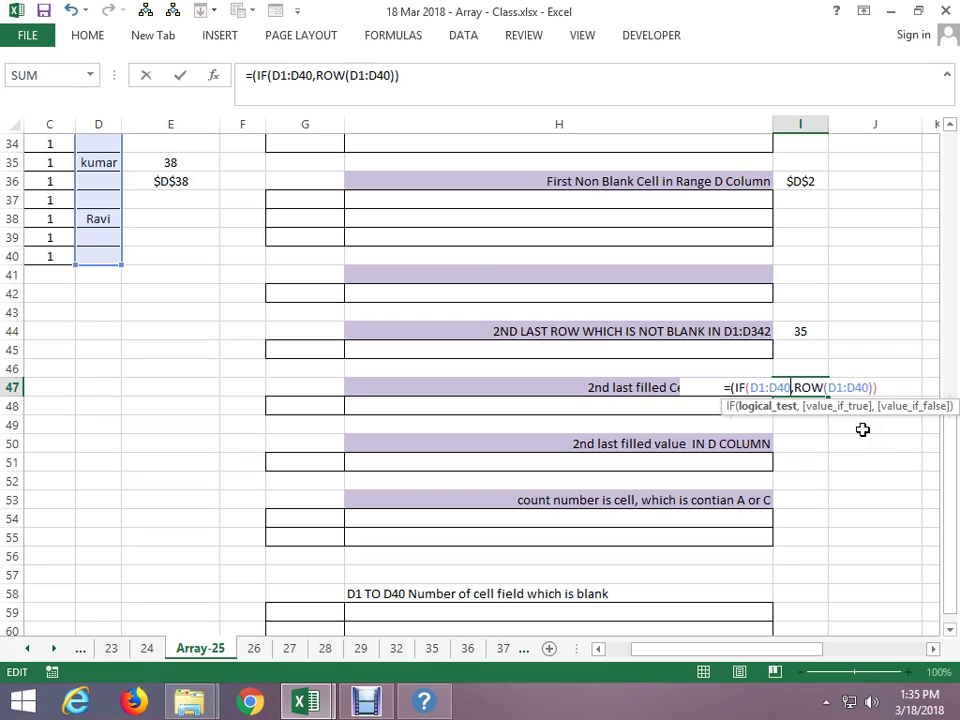
pyautogui.write('=')
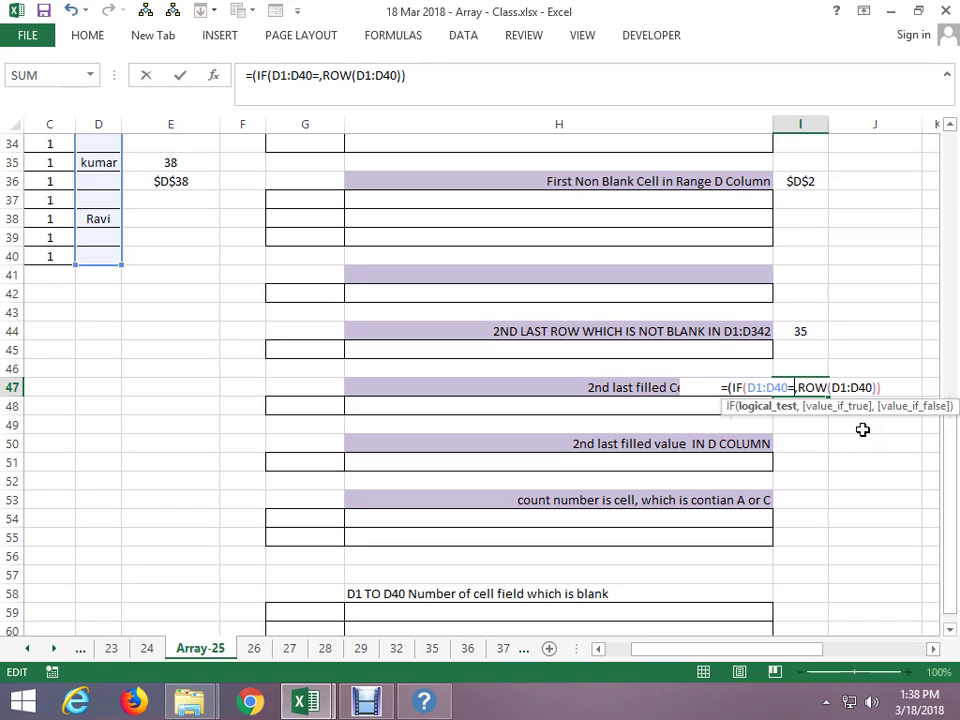
# Discard I47's reworked formula, clear the #VALUE! result, and recheck I44's LARGE formula
pyautogui.press('Escape')
pyautogui.write('=LARGE(IF(D1:D40<>"",ROW(D1:D40)),2)')
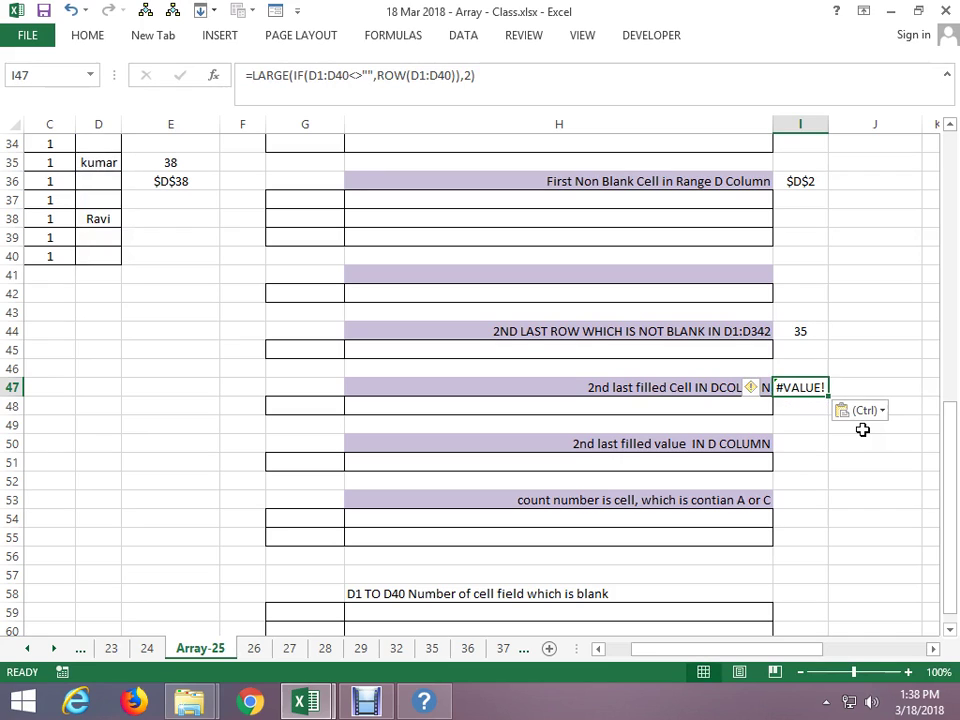
pyautogui.press('Escape')
pyautogui.press('Delete')
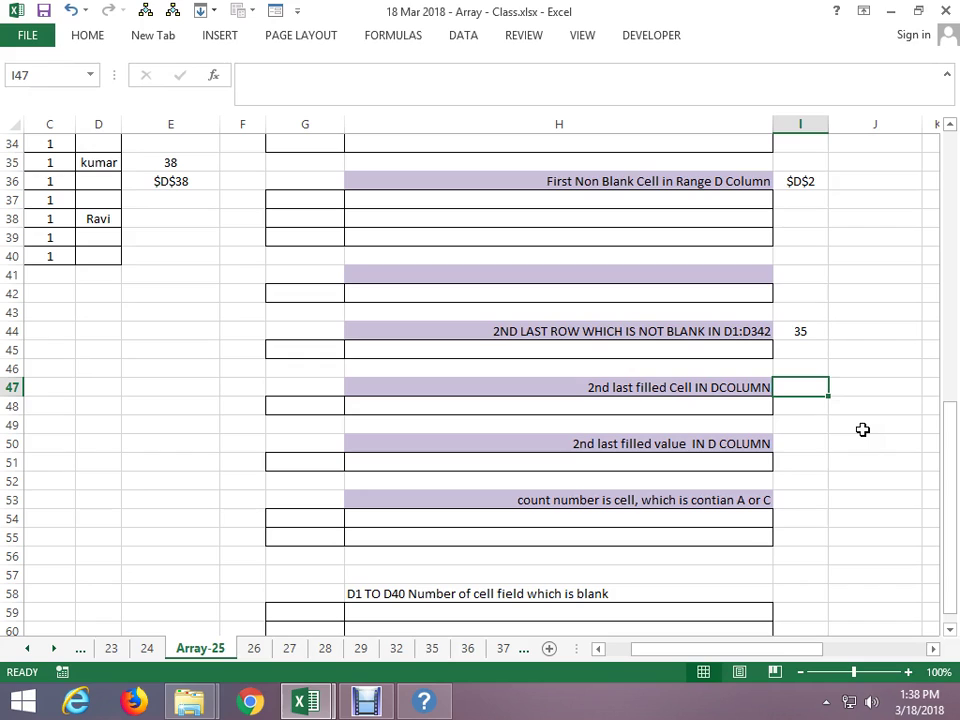
pyautogui.click(806, 328)
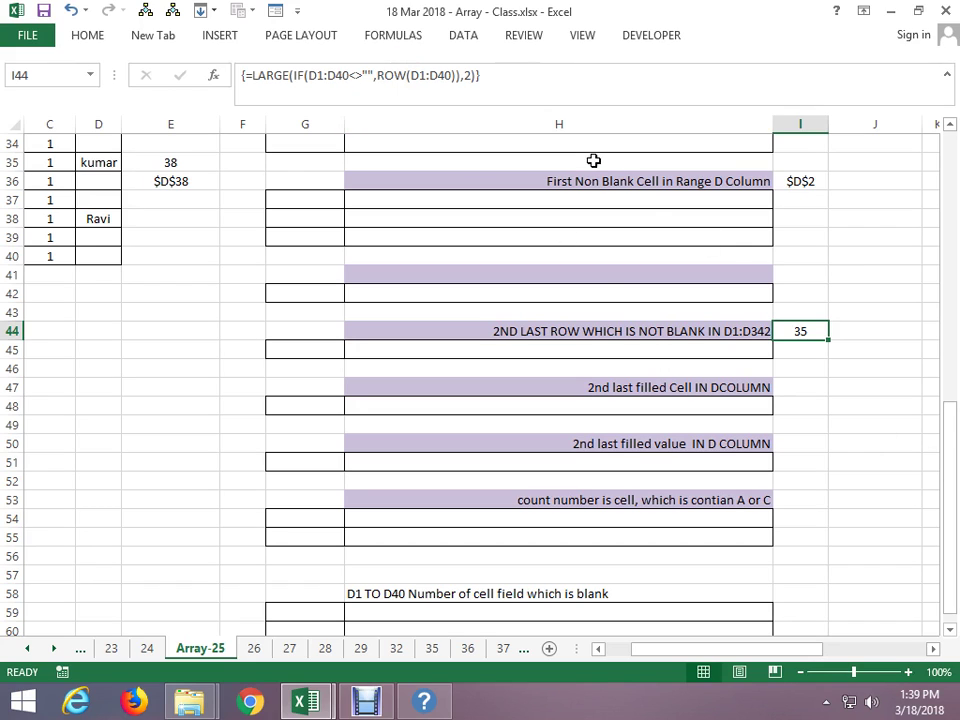
# Enter =ADDRESS(I44,4) in I47, returning $D$35
pyautogui.click(795, 388)
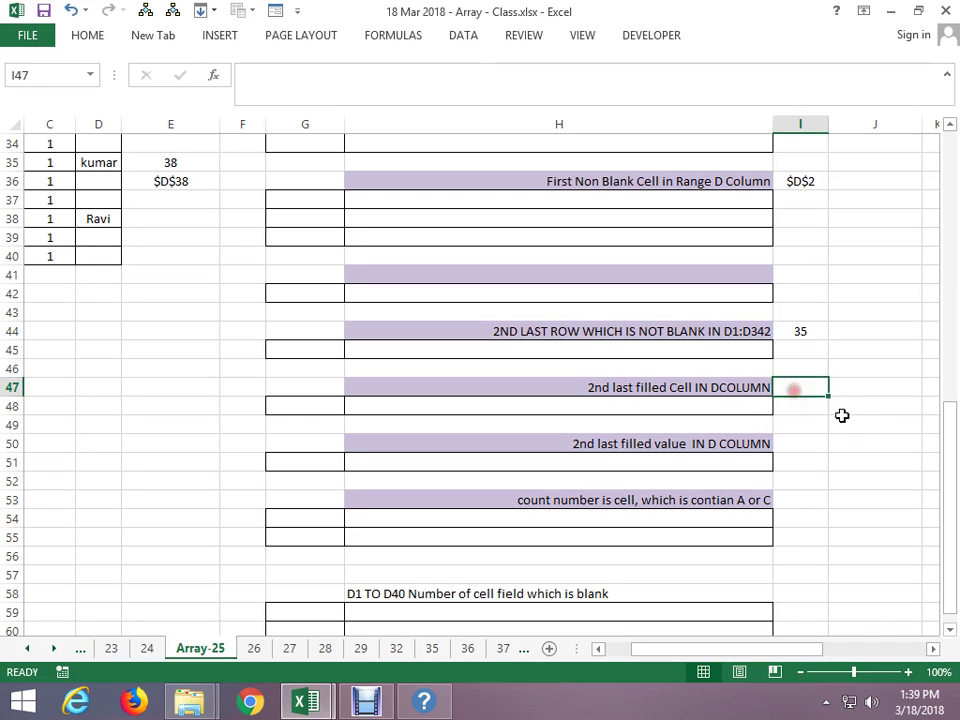
pyautogui.write('=')
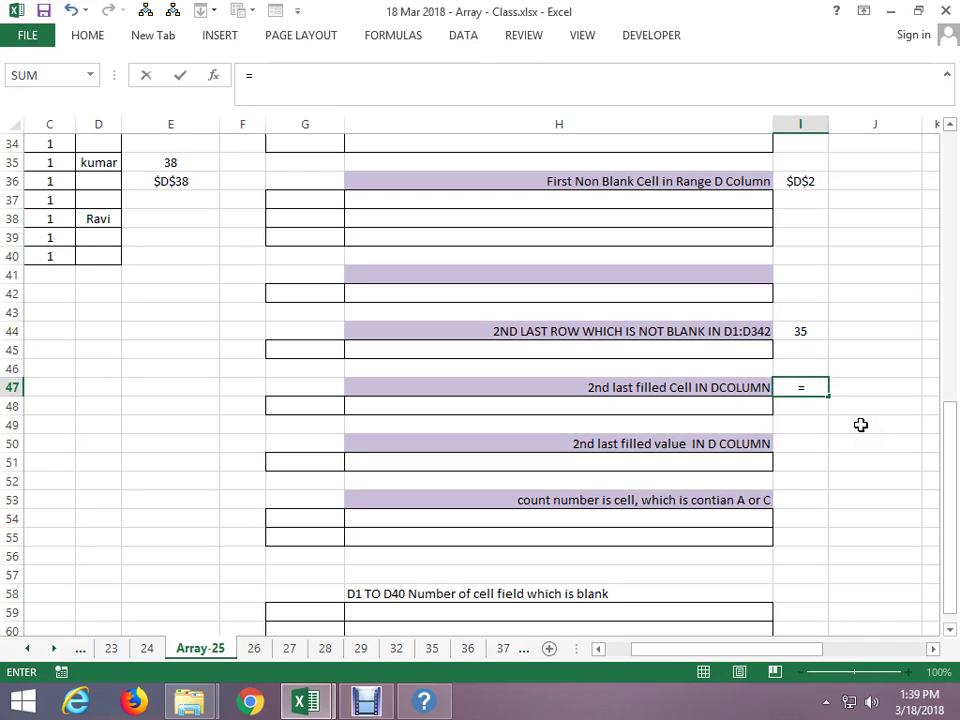
pyautogui.write('addre')
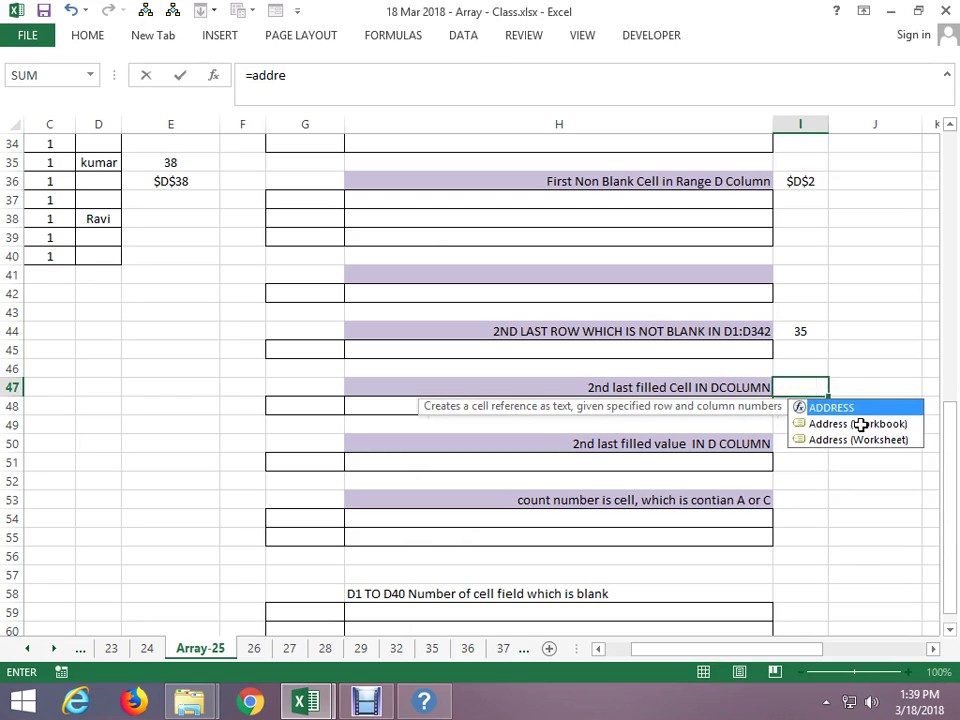
pyautogui.press('Tab')
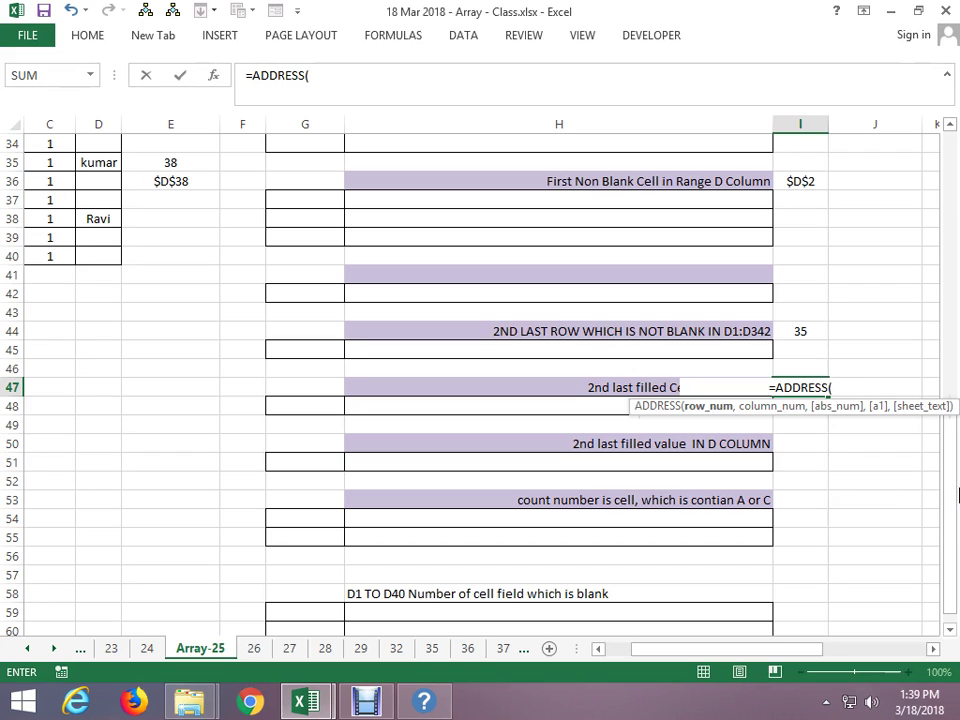
pyautogui.click(800, 330)
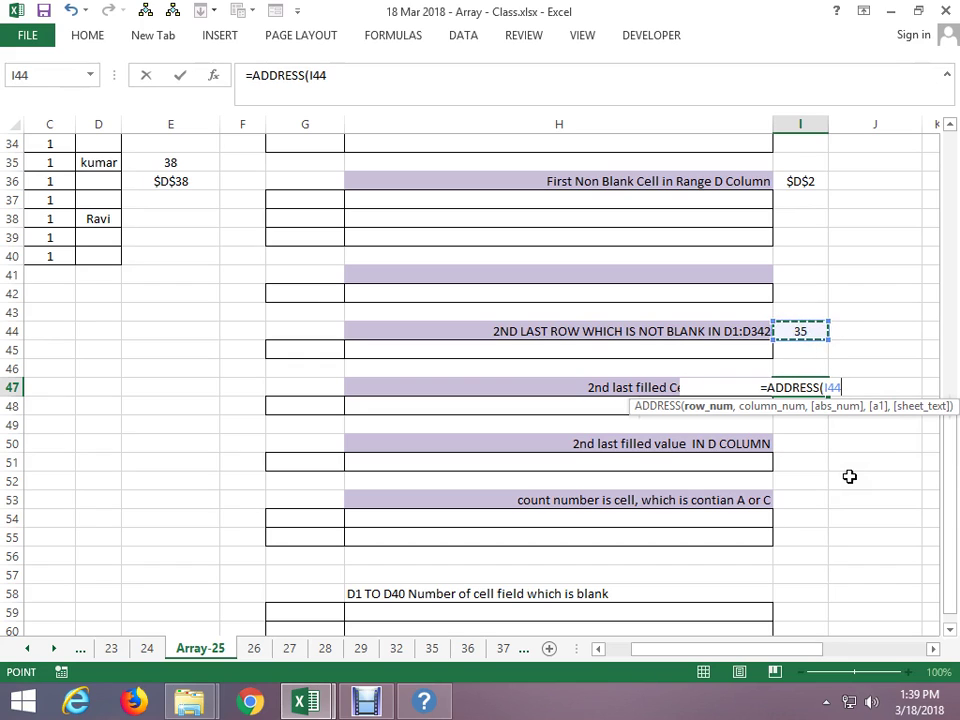
pyautogui.write(',')
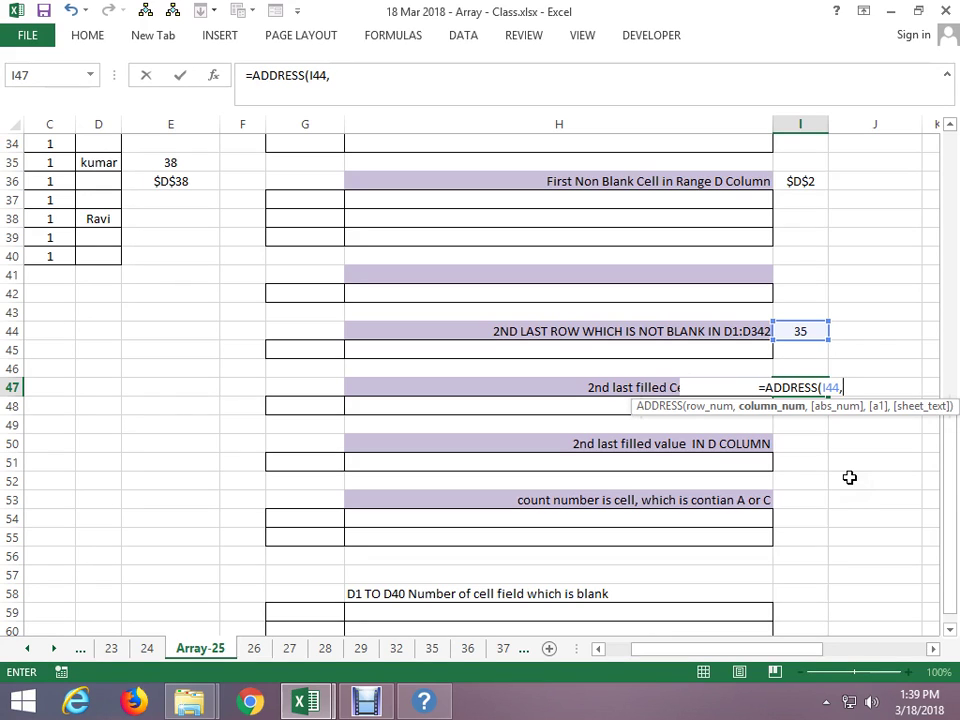
pyautogui.write('4')
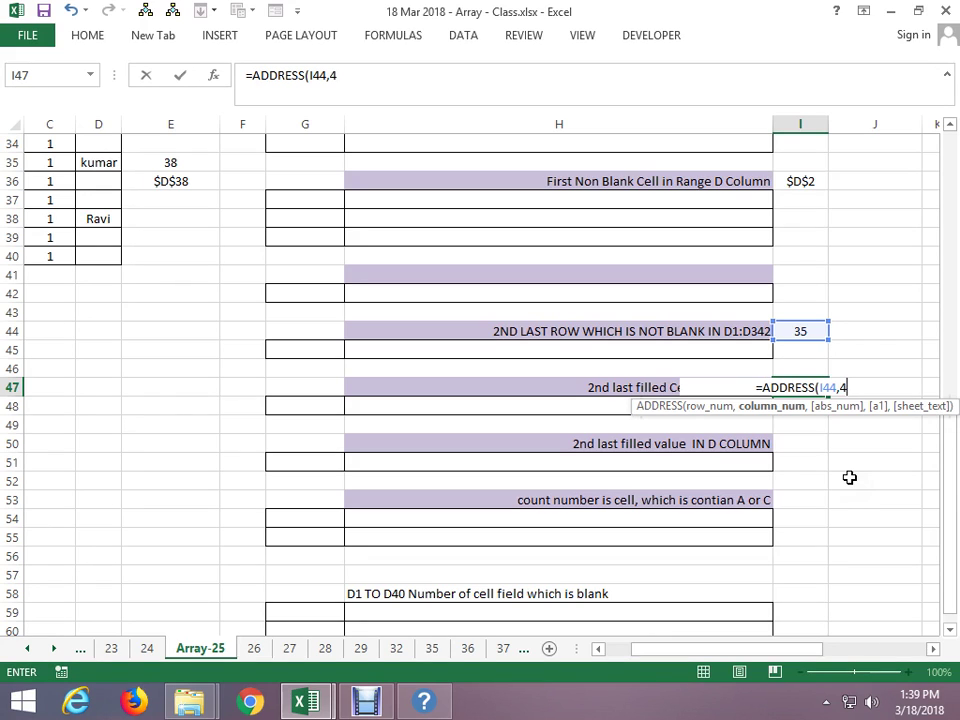
pyautogui.write(')')
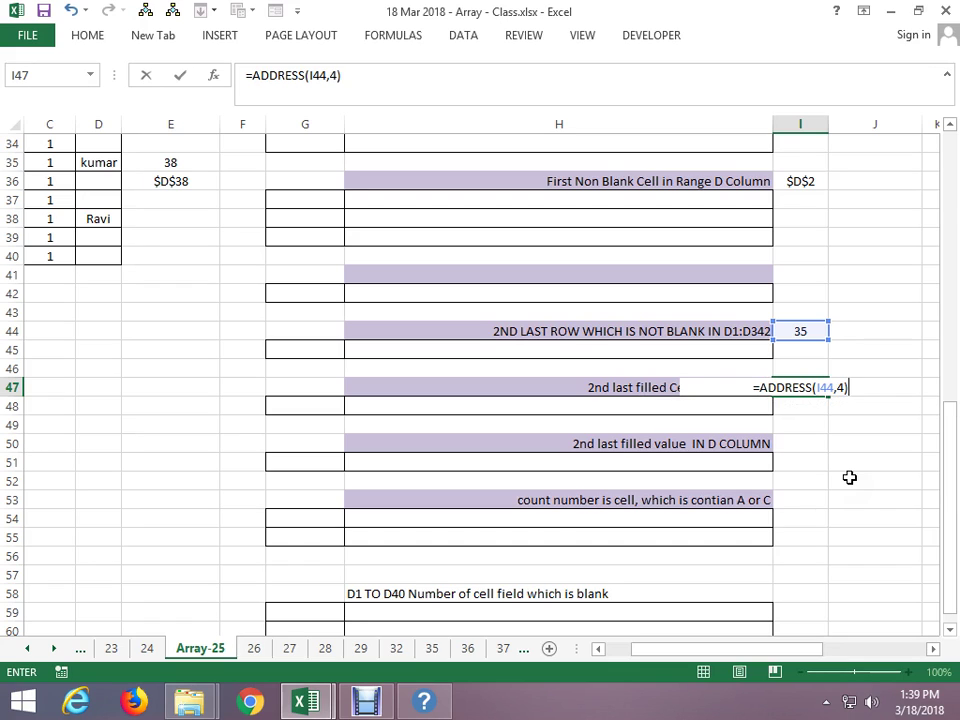
pyautogui.press('Return')
pyautogui.press('Up')
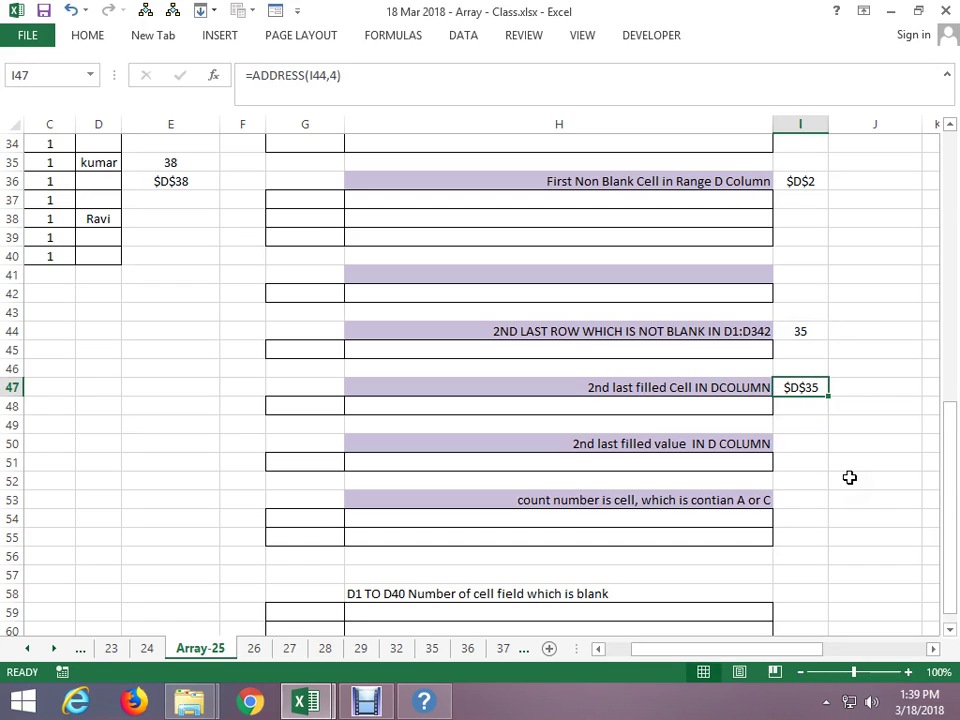
pyautogui.press('F2')
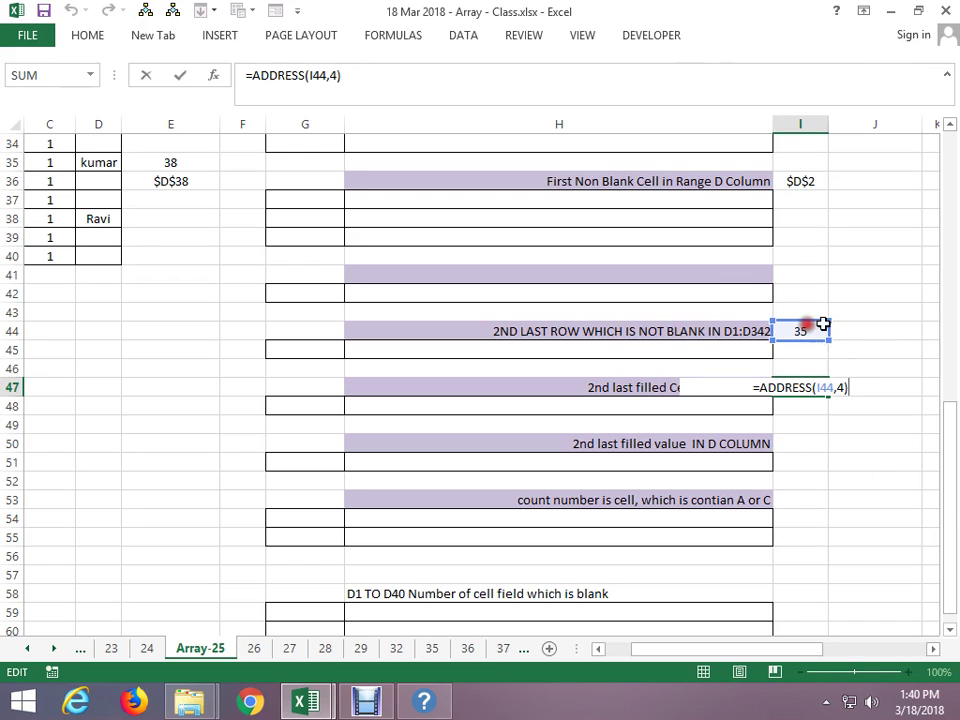
pyautogui.hotkey('ctrl', 'Return')
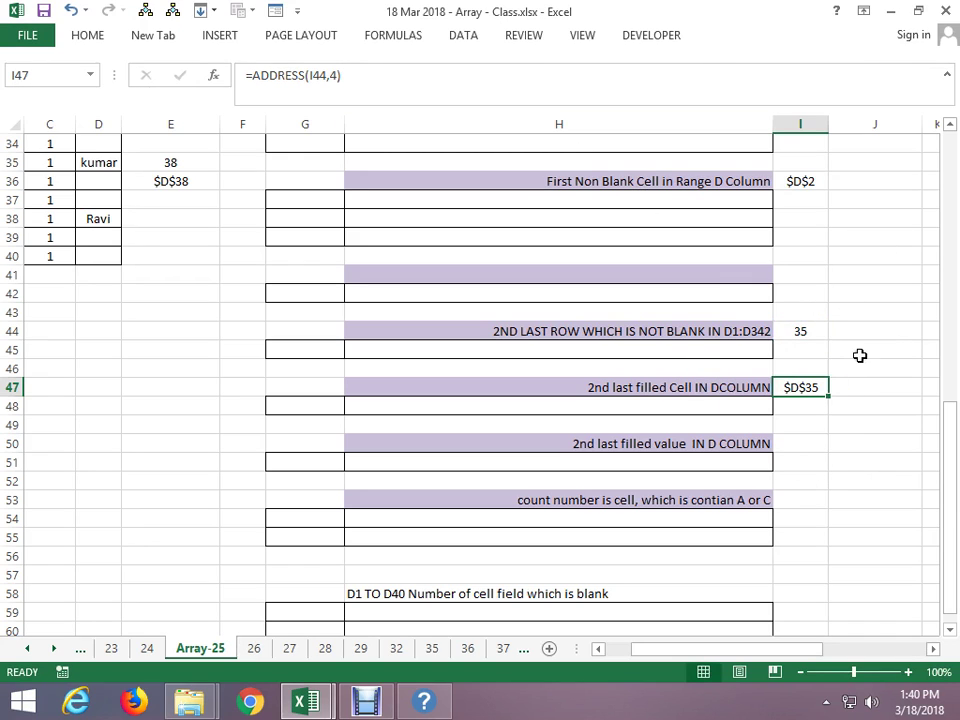
# Copy I44's LARGE formula text, undoing an accidental edit that pointed I44 at I47
pyautogui.click(798, 331)
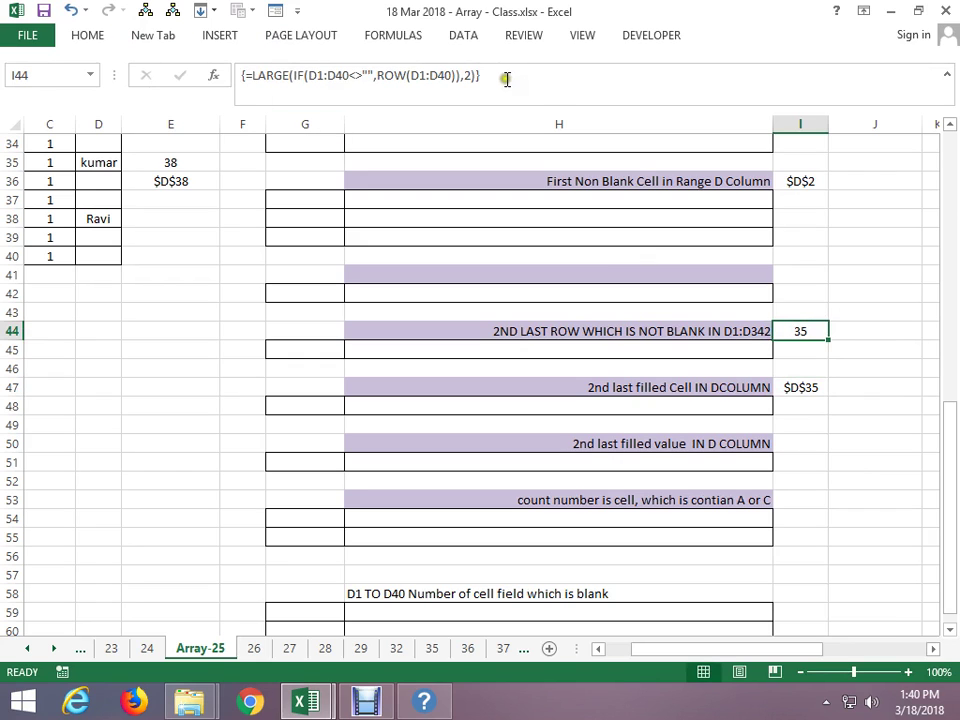
pyautogui.click(443, 75)
pyautogui.tripleClick(443, 75)
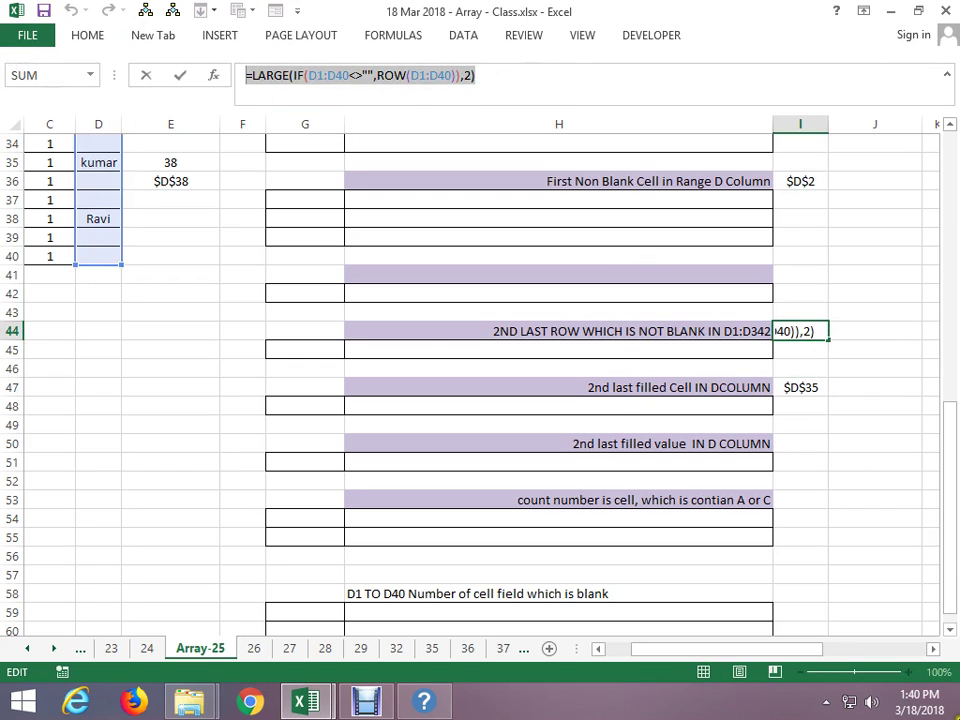
pyautogui.press('F1')
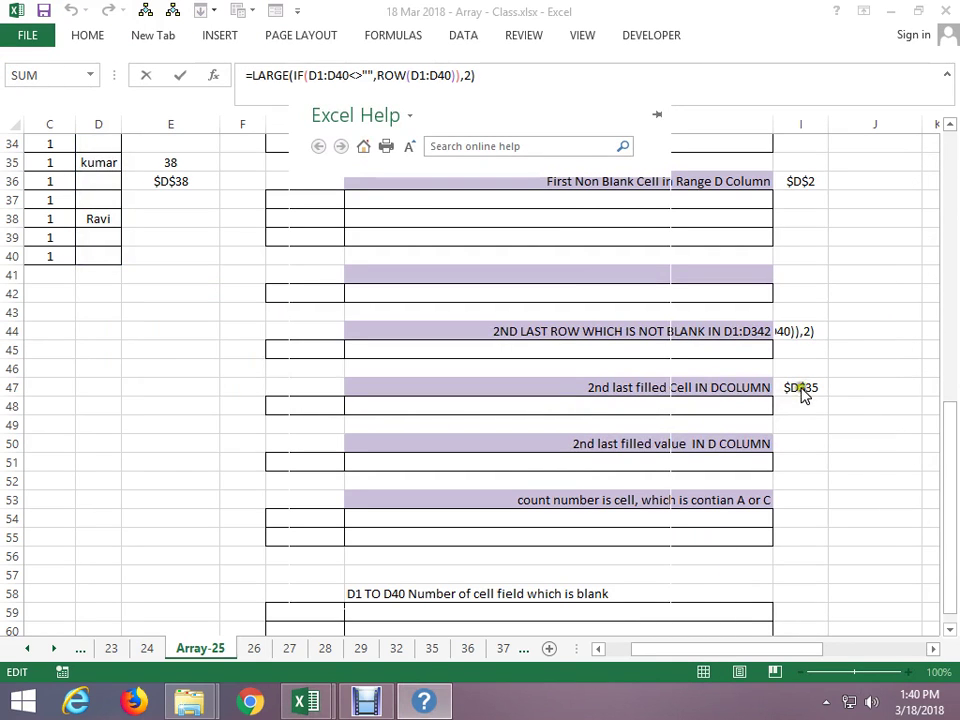
pyautogui.write('=')
pyautogui.click(803, 387)
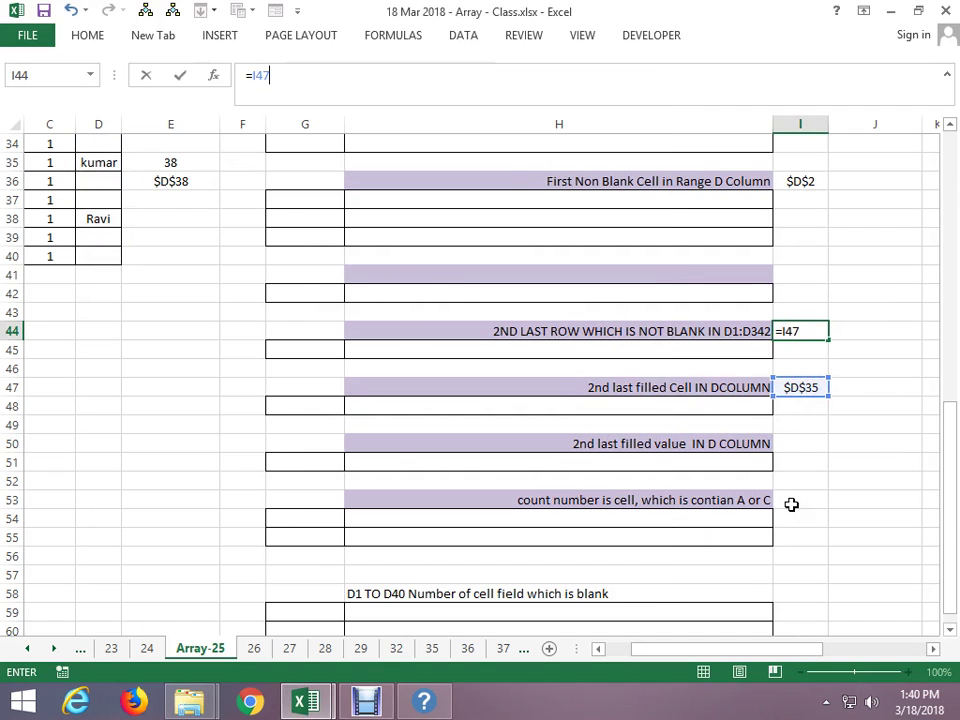
pyautogui.hotkey('ctrl', 'Return')
pyautogui.hotkey('ctrl', 'z')
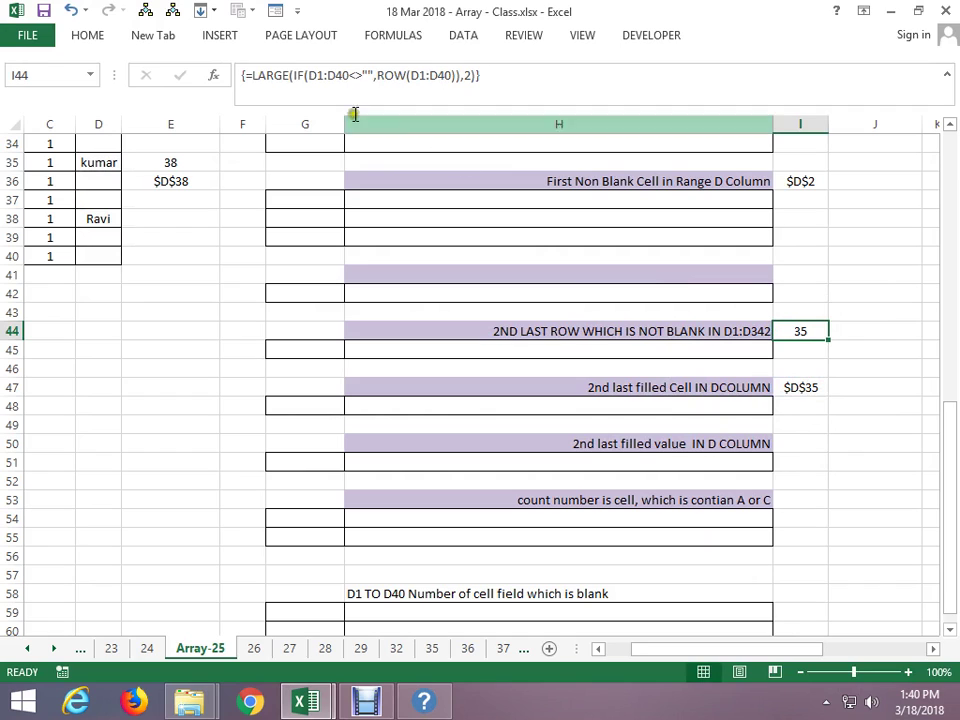
pyautogui.click(470, 85)
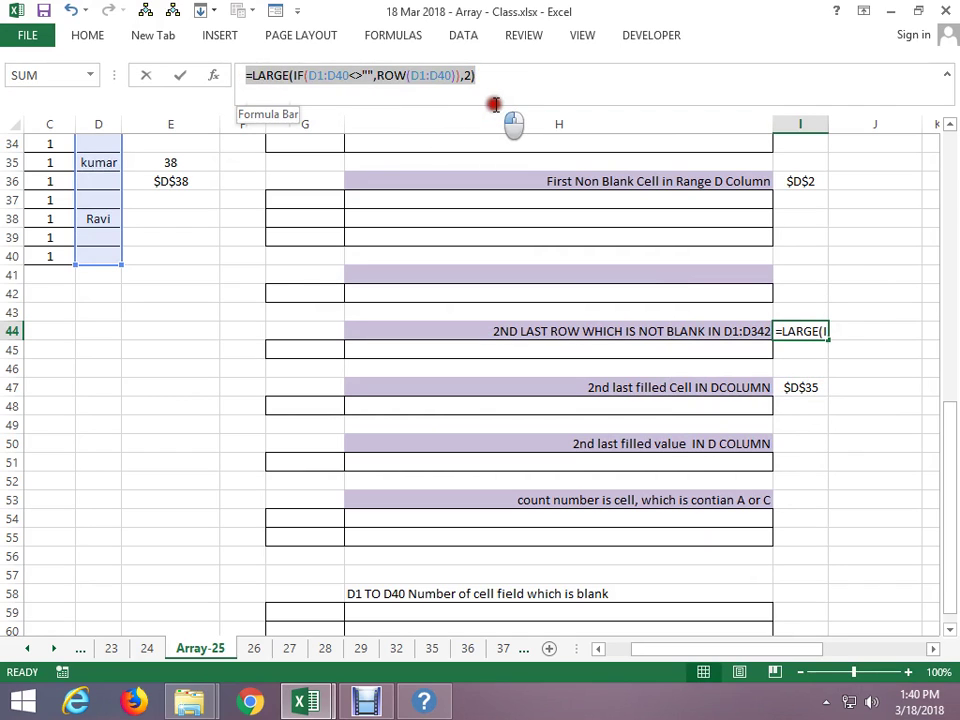
pyautogui.hotkey('shift', 'Home')
pyautogui.hotkey('ctrl', 'c')
pyautogui.hotkey('ctrl', 'shift', 'Return')
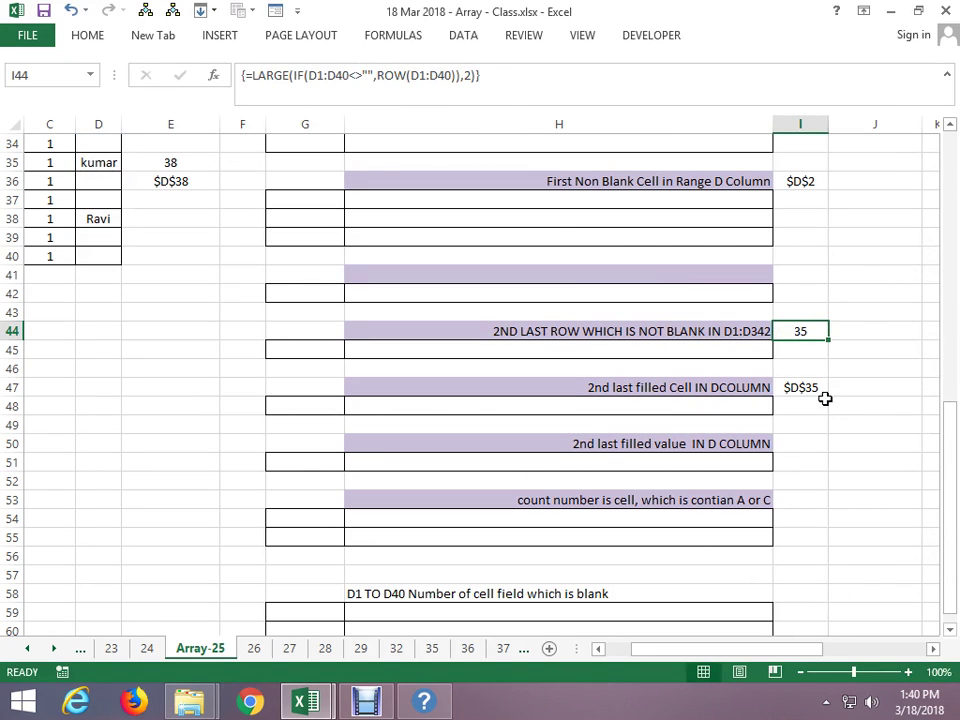
# Replace I44 in I47 with the LARGE formula, entering {=ADDRESS(LARGE(IF(D1:D40<>"",ROW(D1:D40)),2),4)} as array formula
pyautogui.click(808, 459)
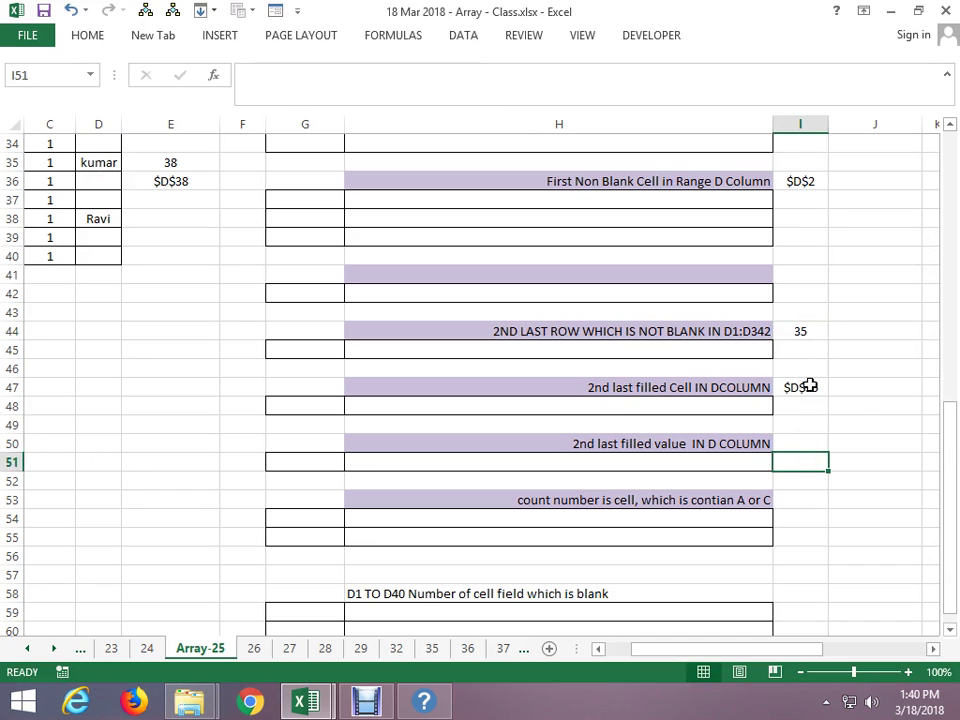
pyautogui.doubleClick(810, 388)
pyautogui.click(300, 76)
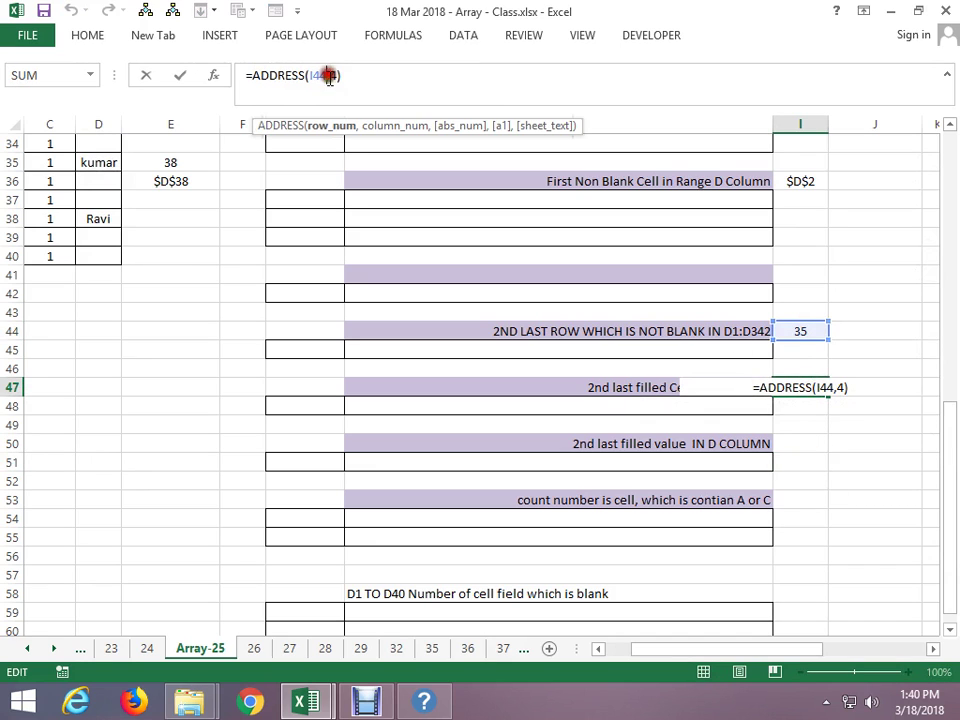
pyautogui.press('BackSpace')
pyautogui.press('BackSpace')
pyautogui.press('BackSpace')
pyautogui.hotkey('ctrl', 'v')
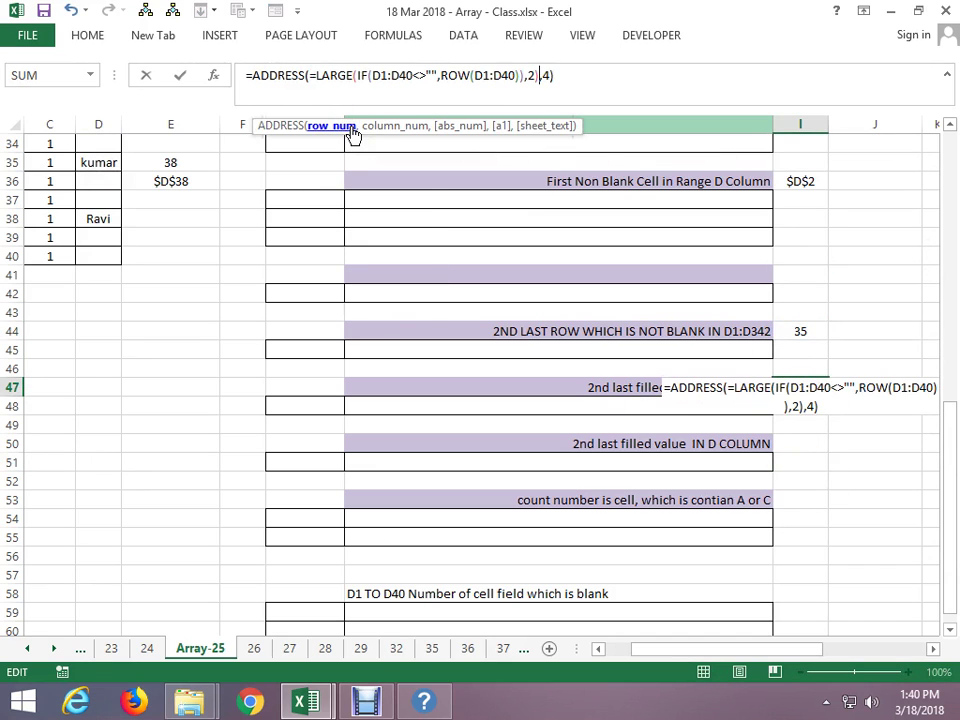
pyautogui.click(314, 76)
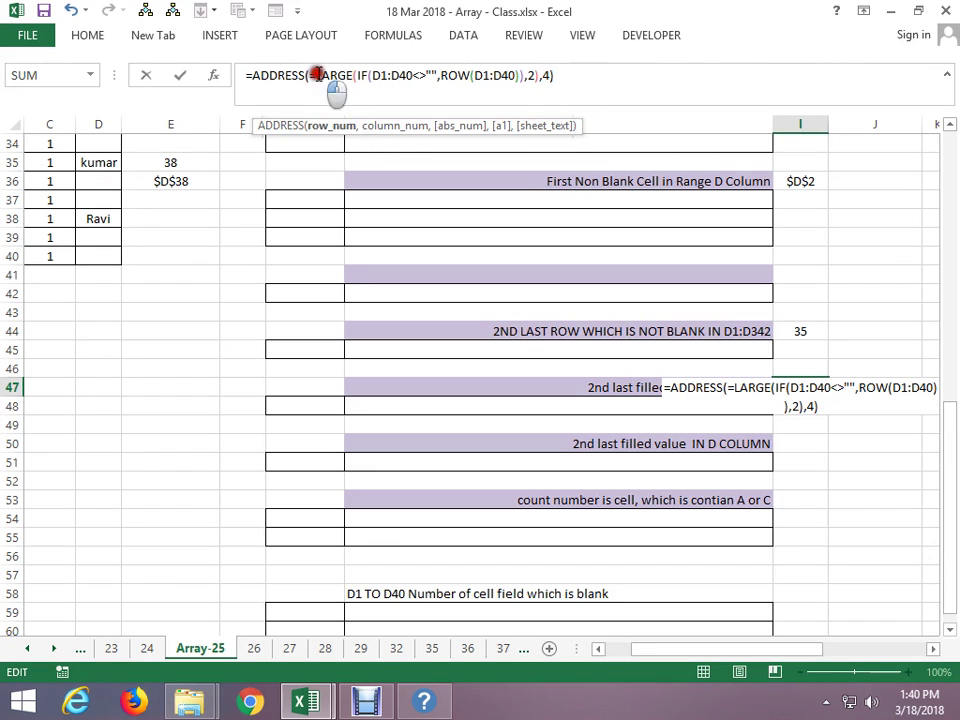
pyautogui.write('=')
pyautogui.press('BackSpace')
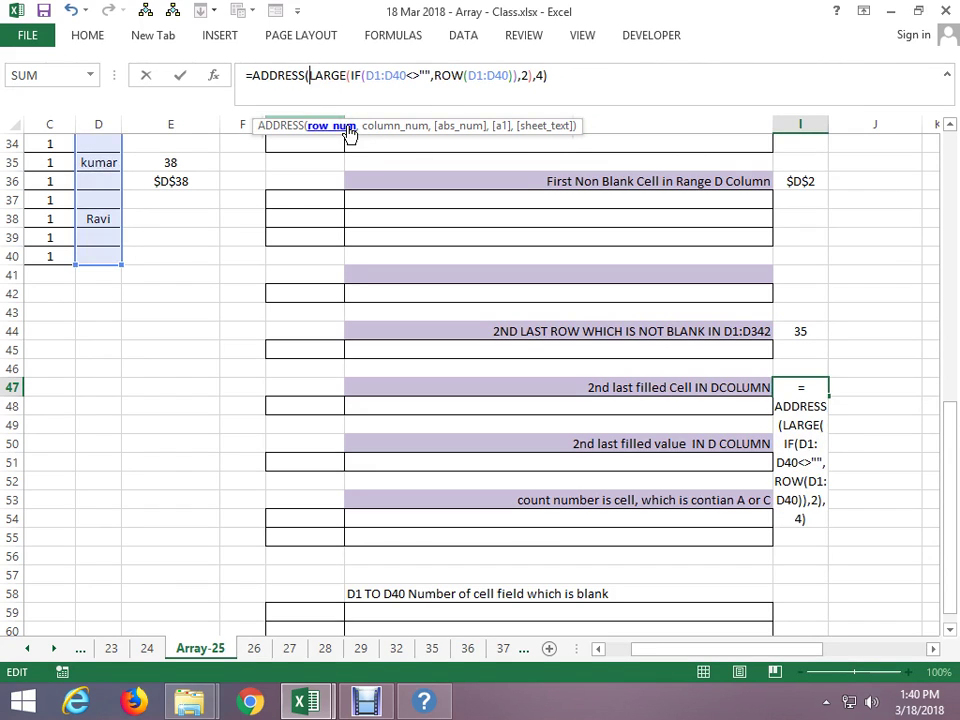
pyautogui.press('Return')
pyautogui.press('Up')
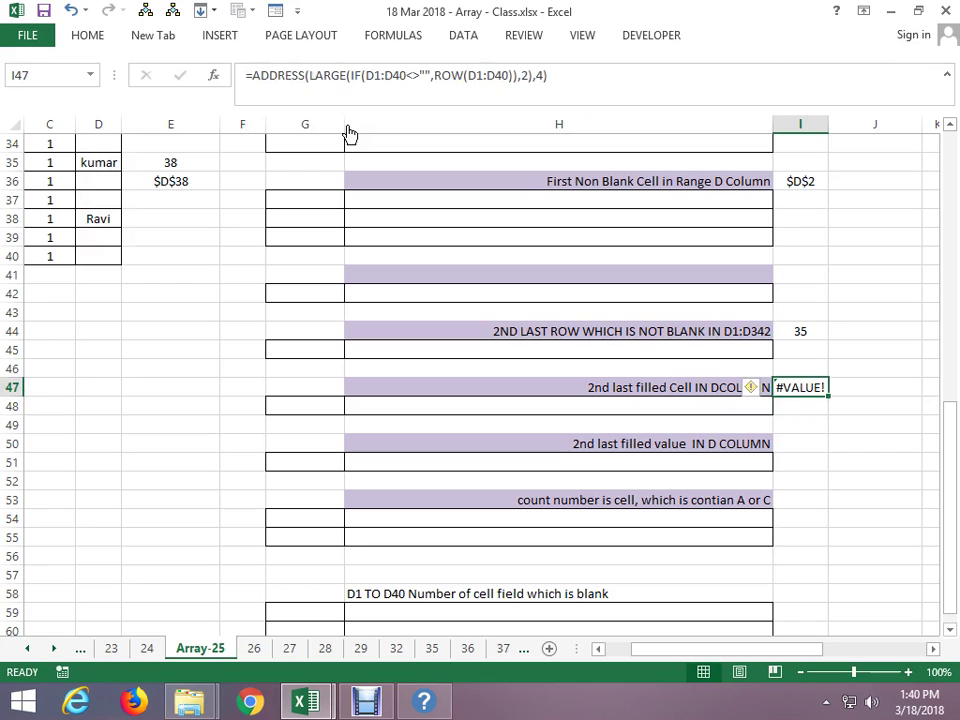
pyautogui.press('F2')
pyautogui.hotkey('ctrl', 'shift', 'Return')
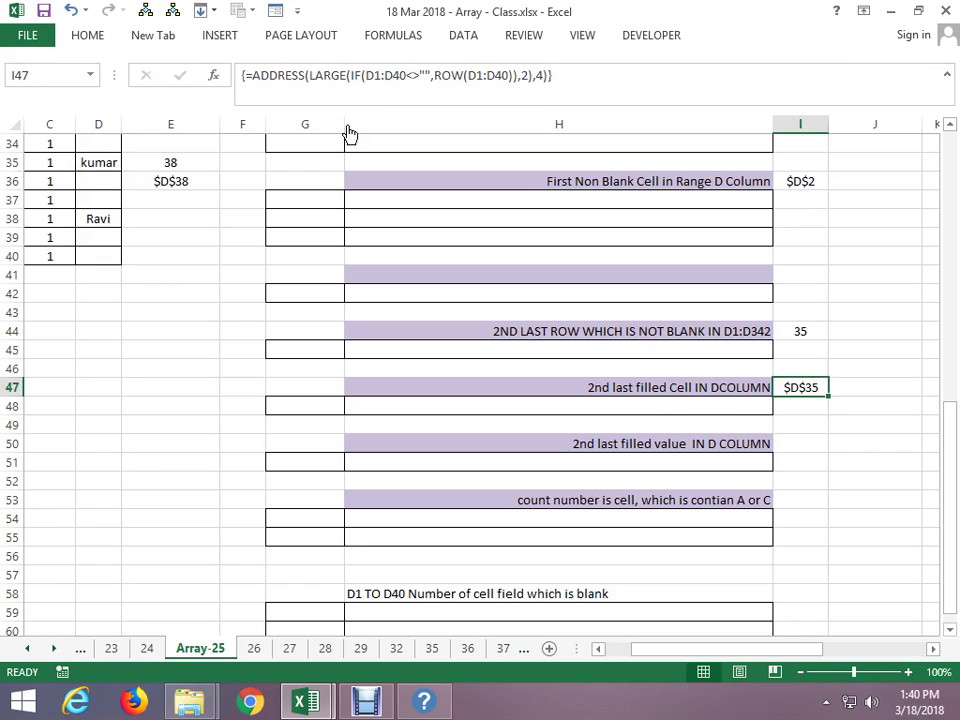
pyautogui.press('F2')
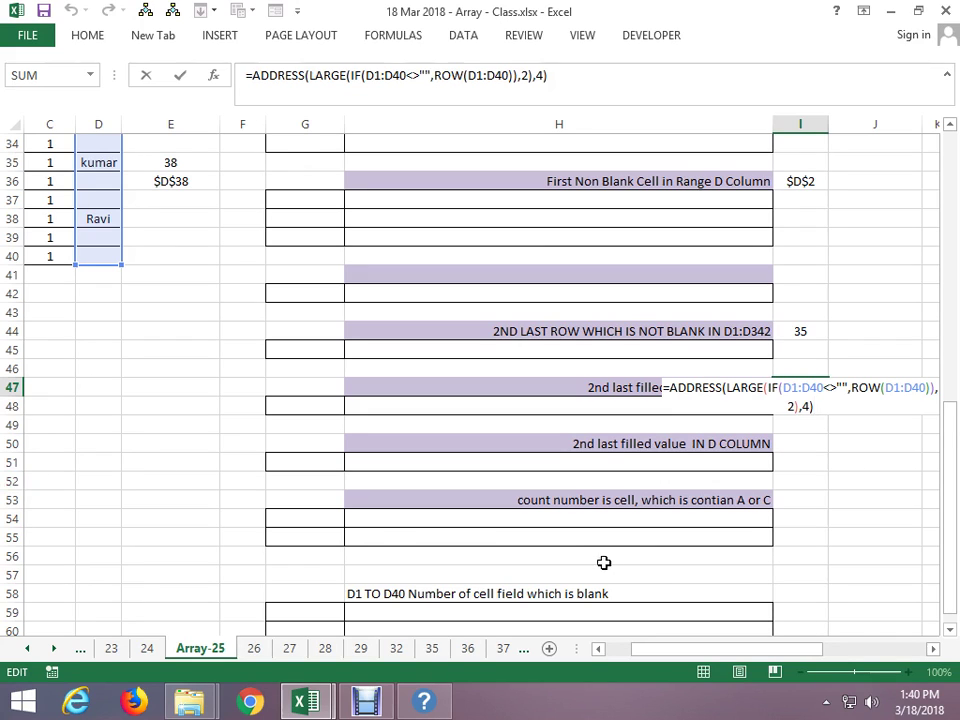
pyautogui.hotkey('ctrl', 'shift', 'Return')
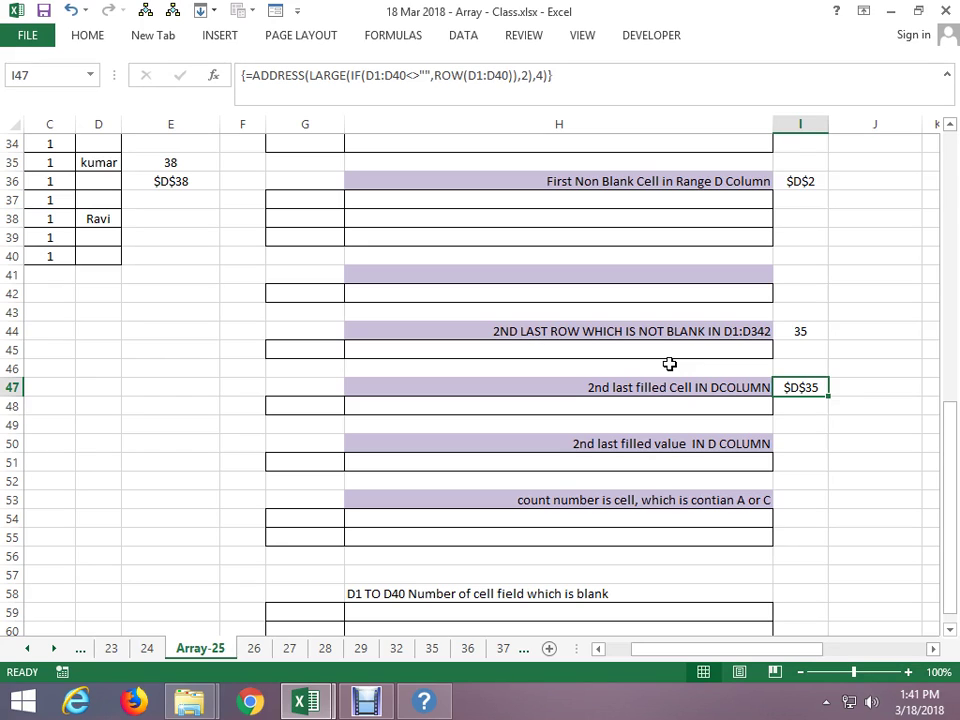
pyautogui.click(814, 405)
# Enter =ROW(D1:D40) in I48
pyautogui.write('=')
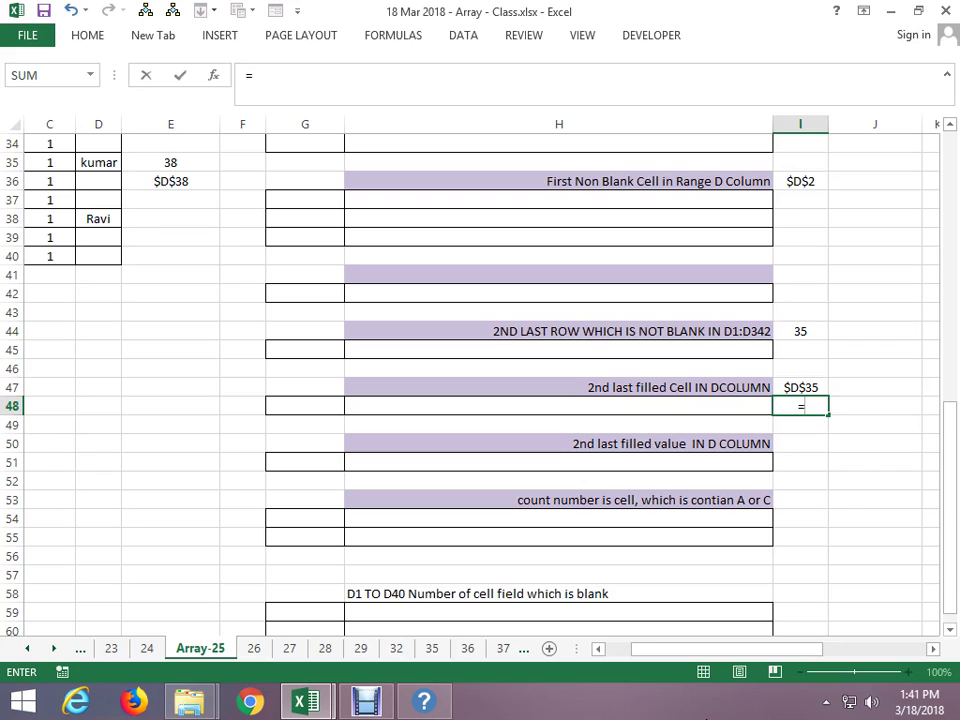
pyautogui.write('row')
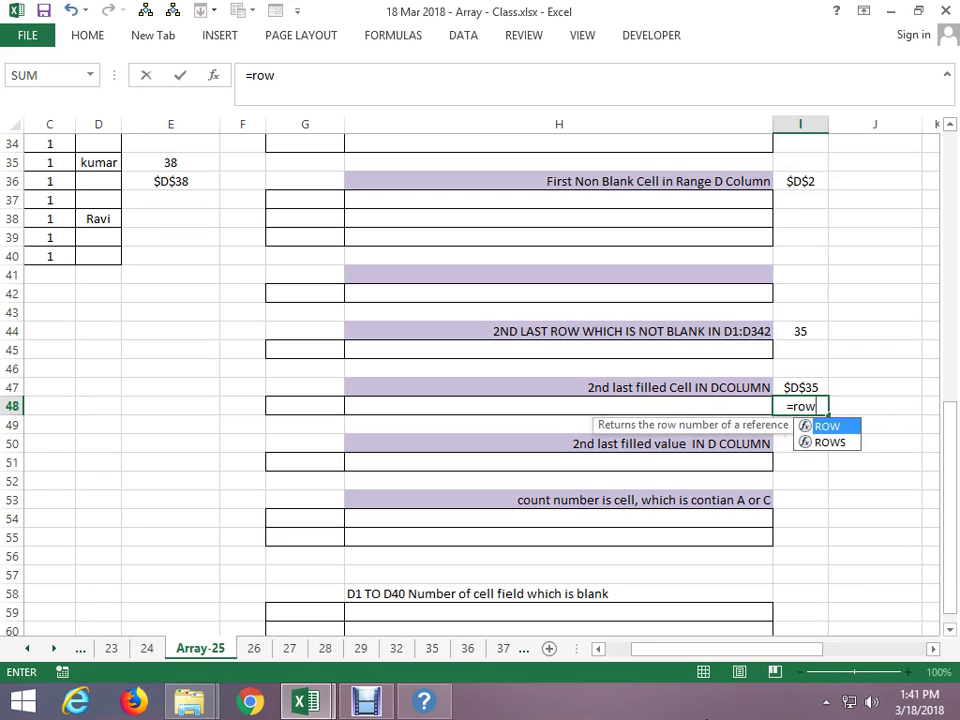
pyautogui.write('(')
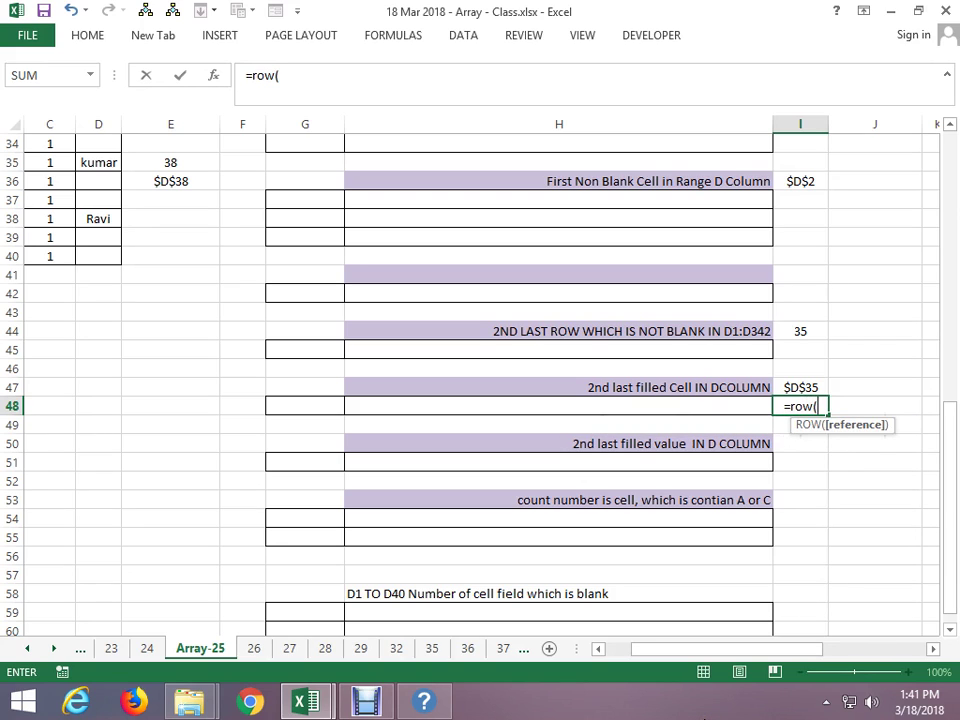
pyautogui.write('d1')
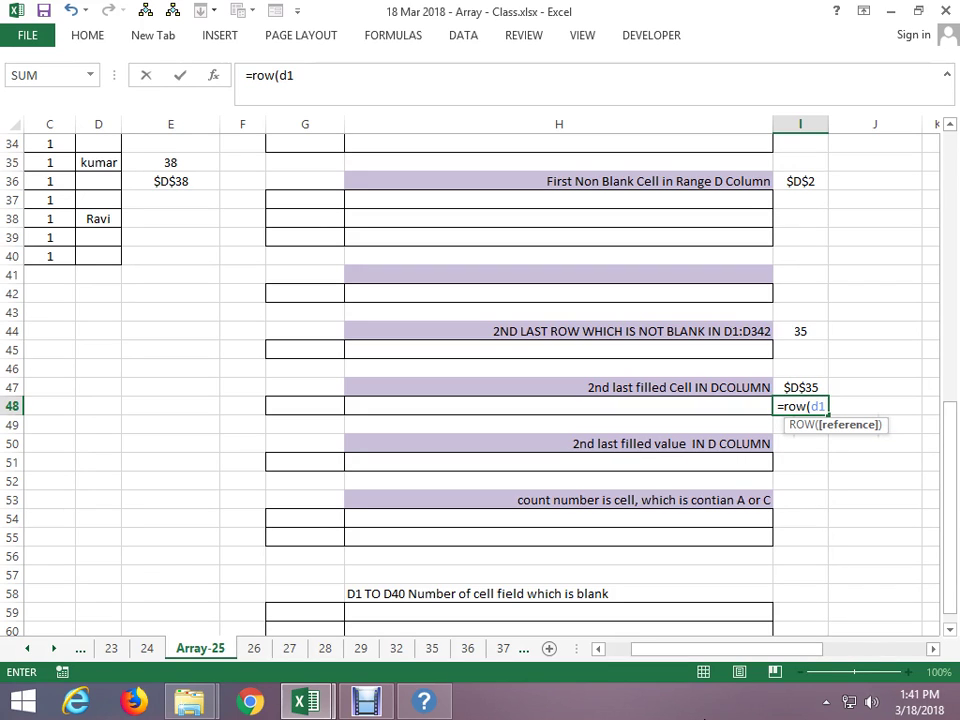
pyautogui.write(':d40')
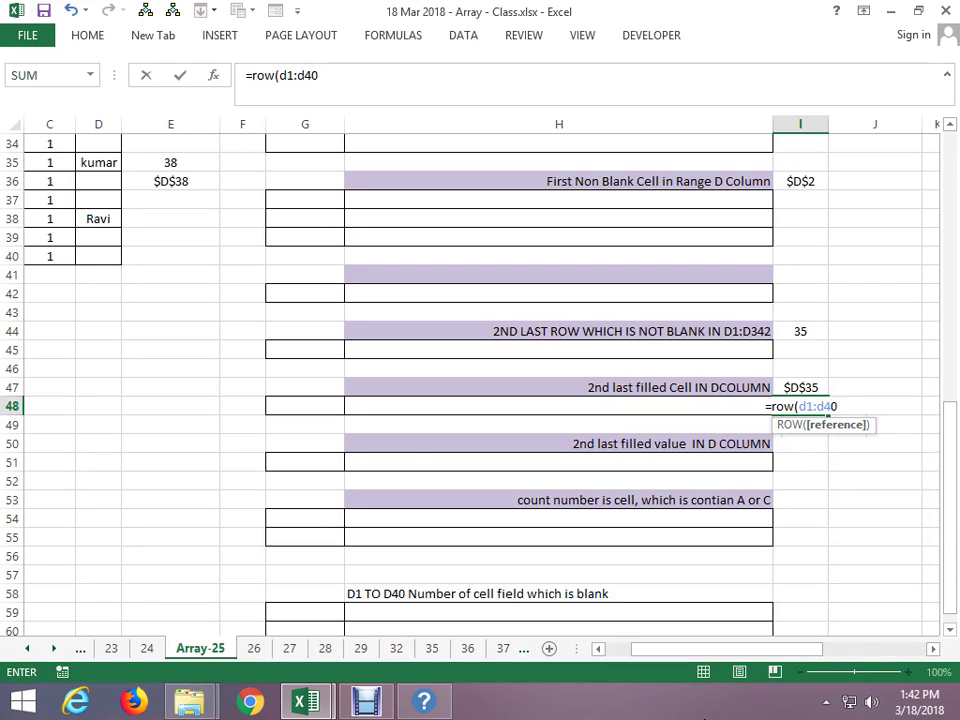
pyautogui.write(',')
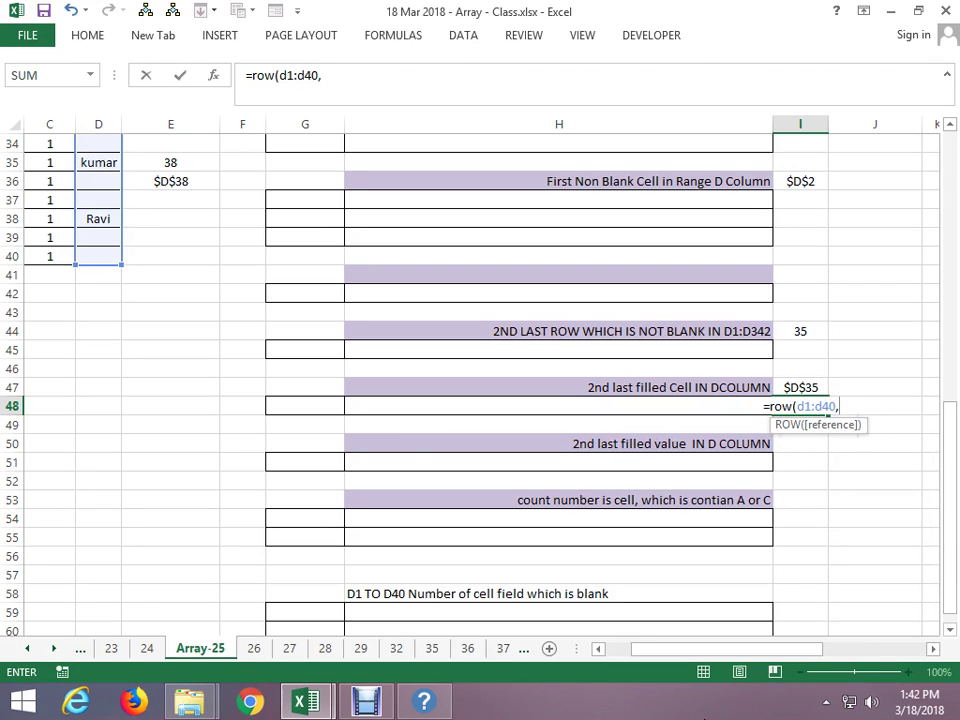
pyautogui.press('BackSpace')
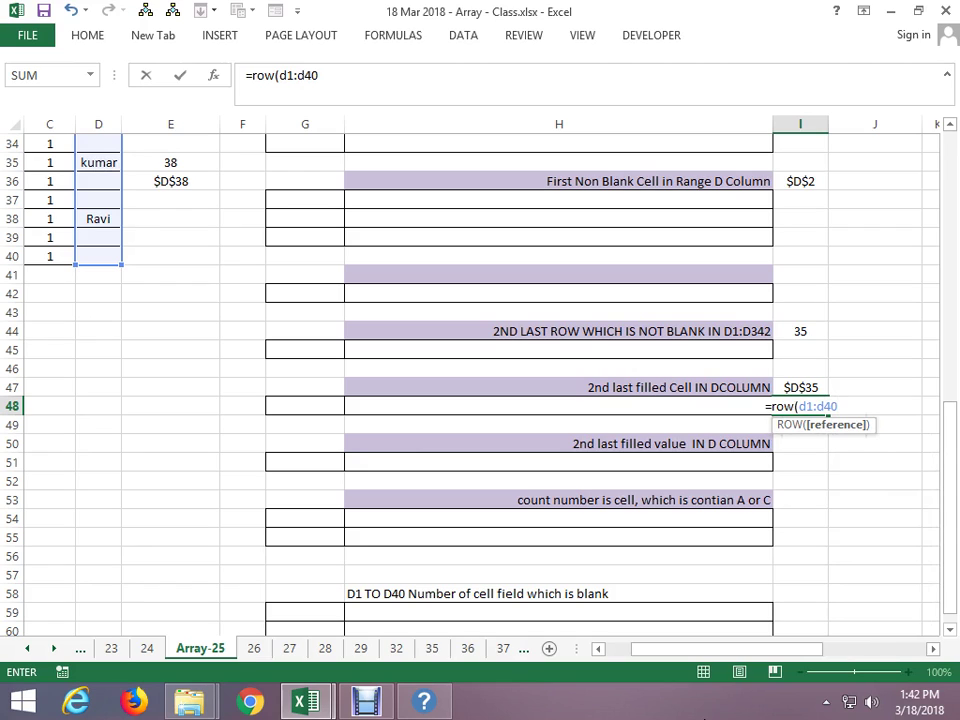
pyautogui.write(')')
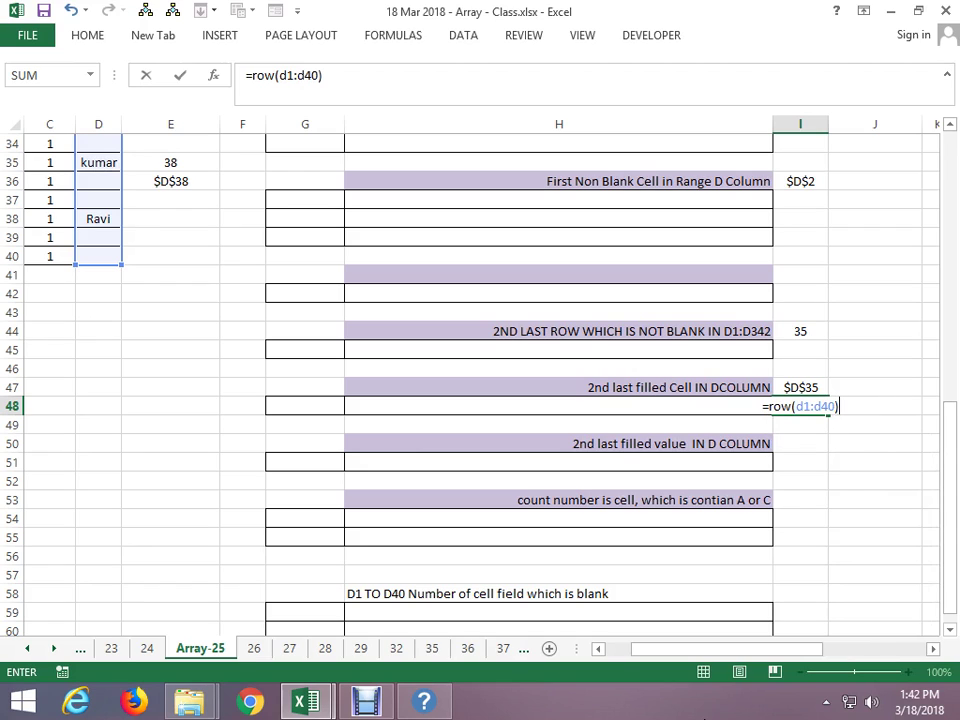
pyautogui.press('Return')
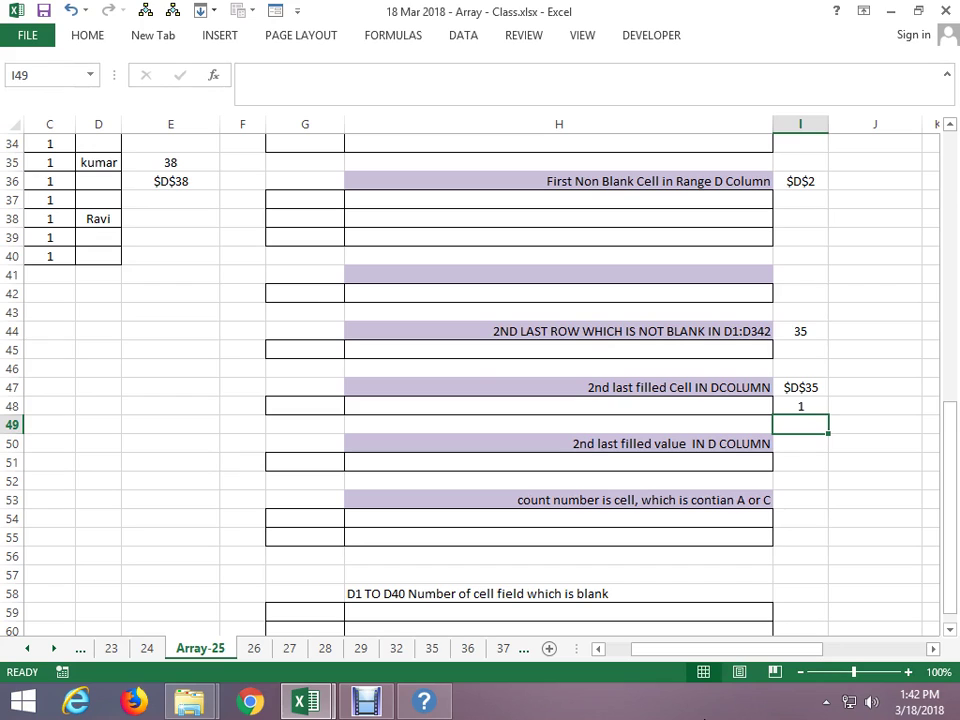
# Wrap I48's formula in LARGE to make =LARGE(ROW(D1:D40),2)
pyautogui.click(800, 406)
pyautogui.press('F2')
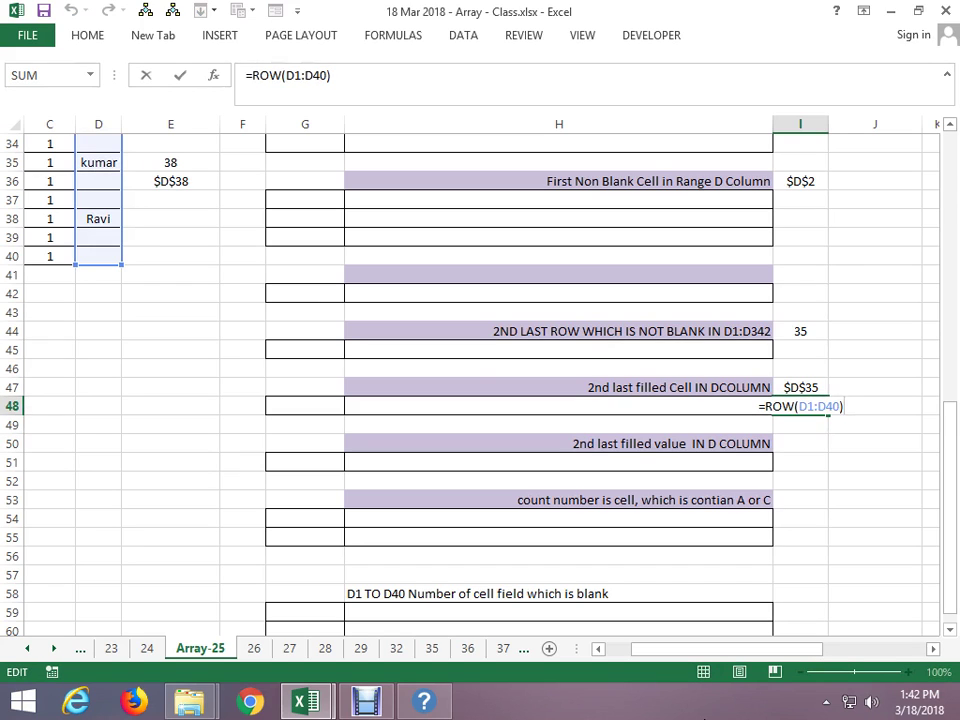
pyautogui.click(765, 406)
pyautogui.write('la4r')
pyautogui.press('BackSpace')
pyautogui.press('BackSpace')
pyautogui.write('r')
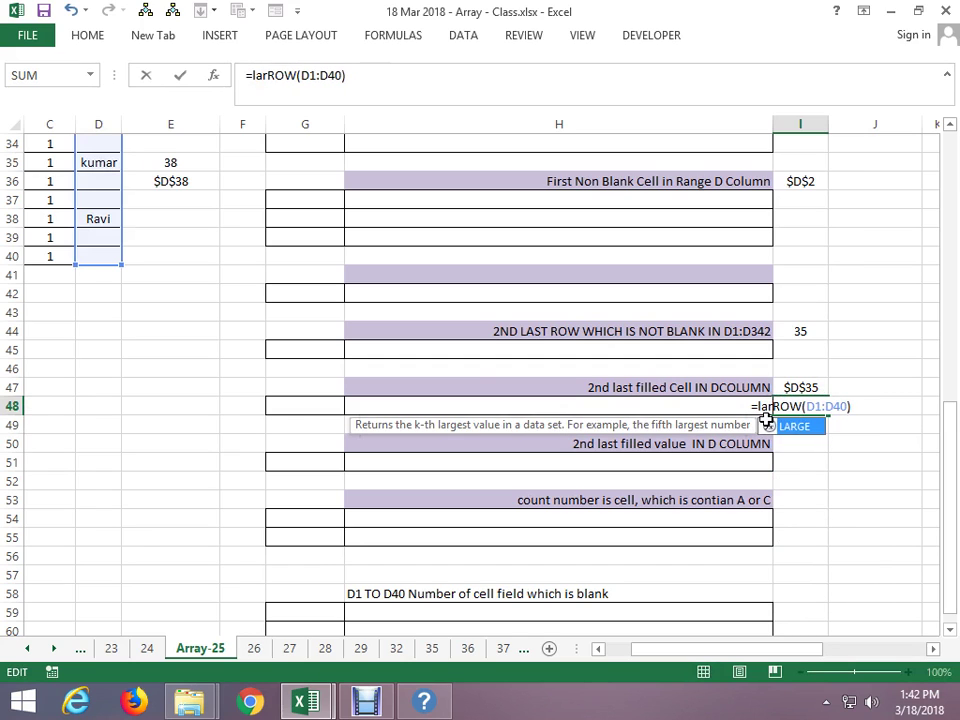
pyautogui.write('ge(')
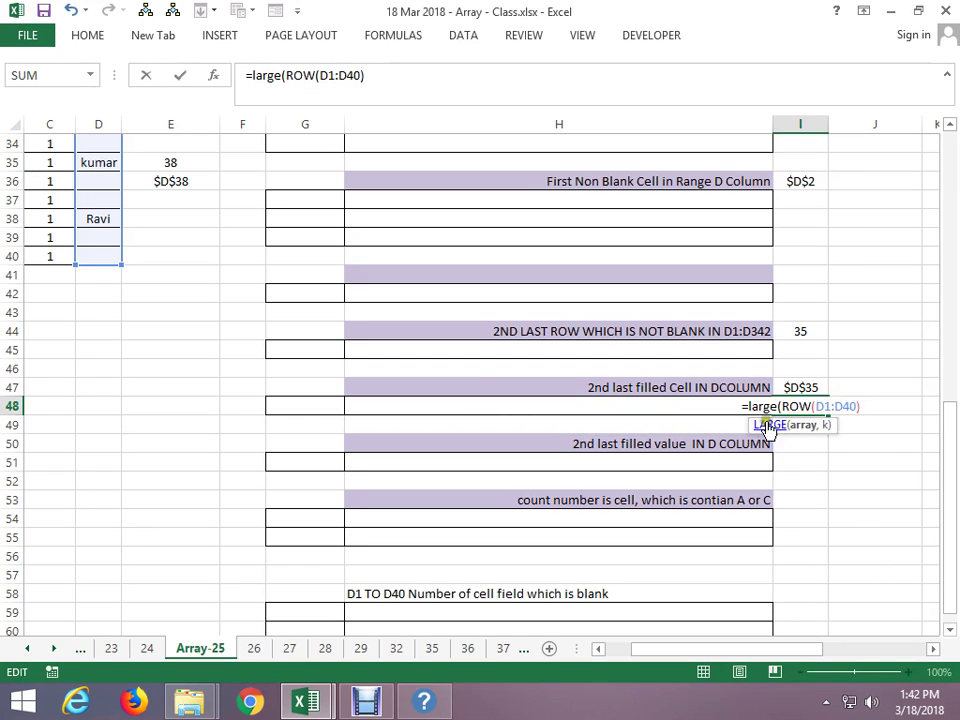
pyautogui.click(864, 404)
pyautogui.write(',')
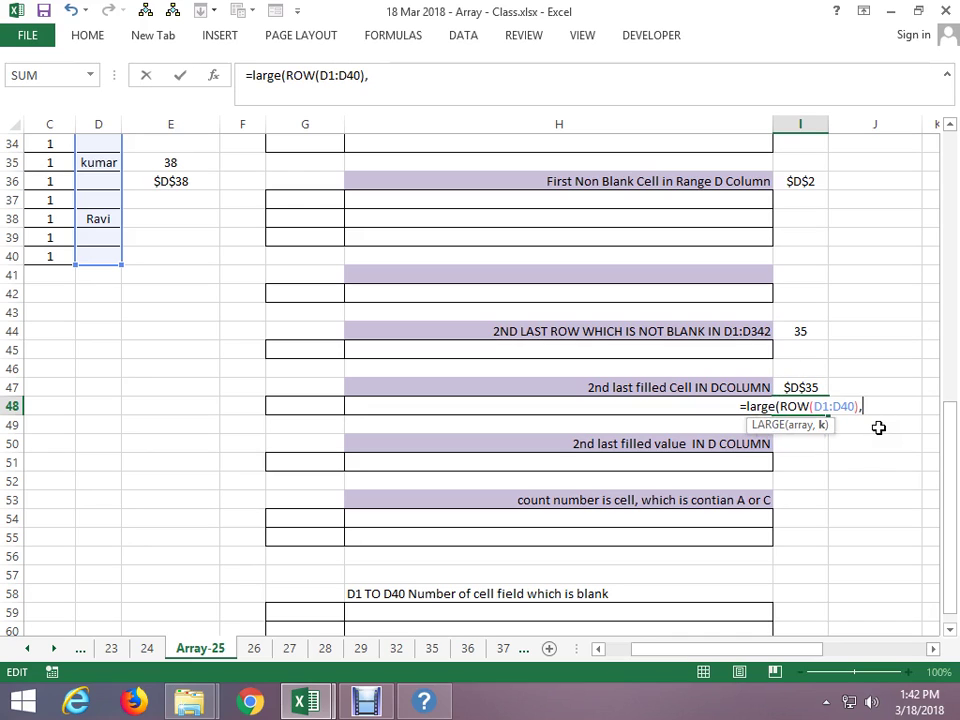
pyautogui.write('2)')
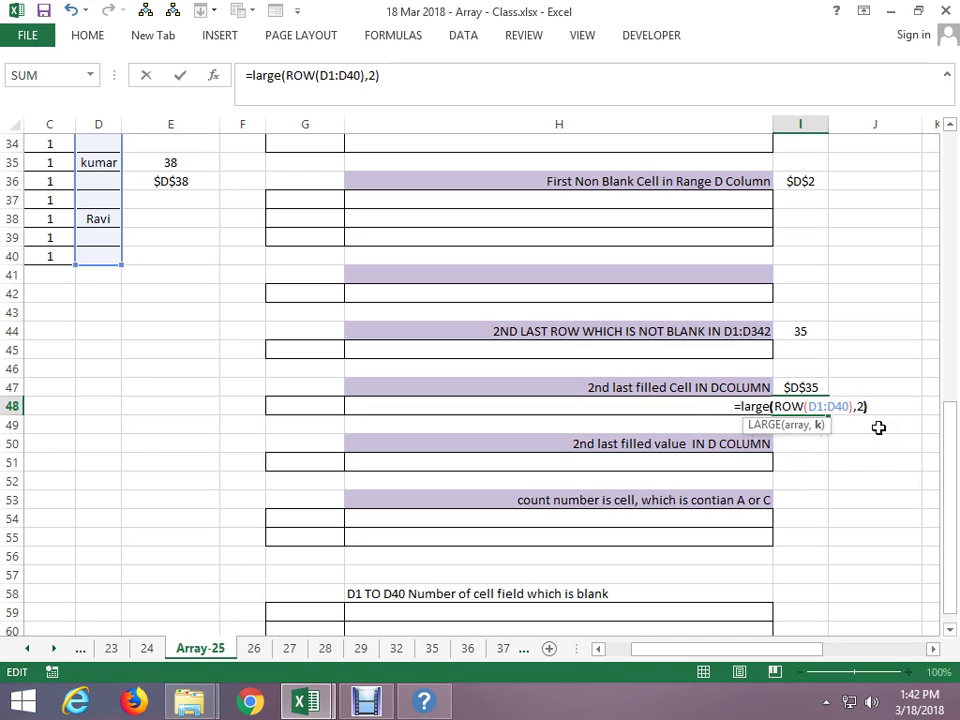
pyautogui.press('Return')
# Re-enter I48's LARGE formula as an ordinary formula, which returns #NUM!
pyautogui.press('Up')
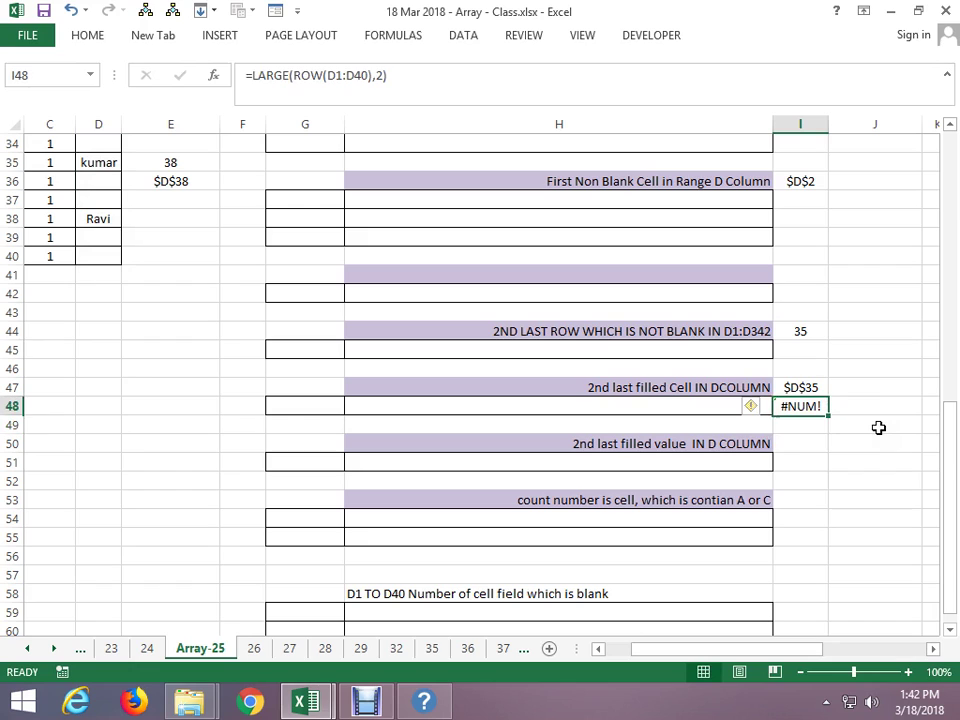
pyautogui.press('F2')
pyautogui.press('Return')
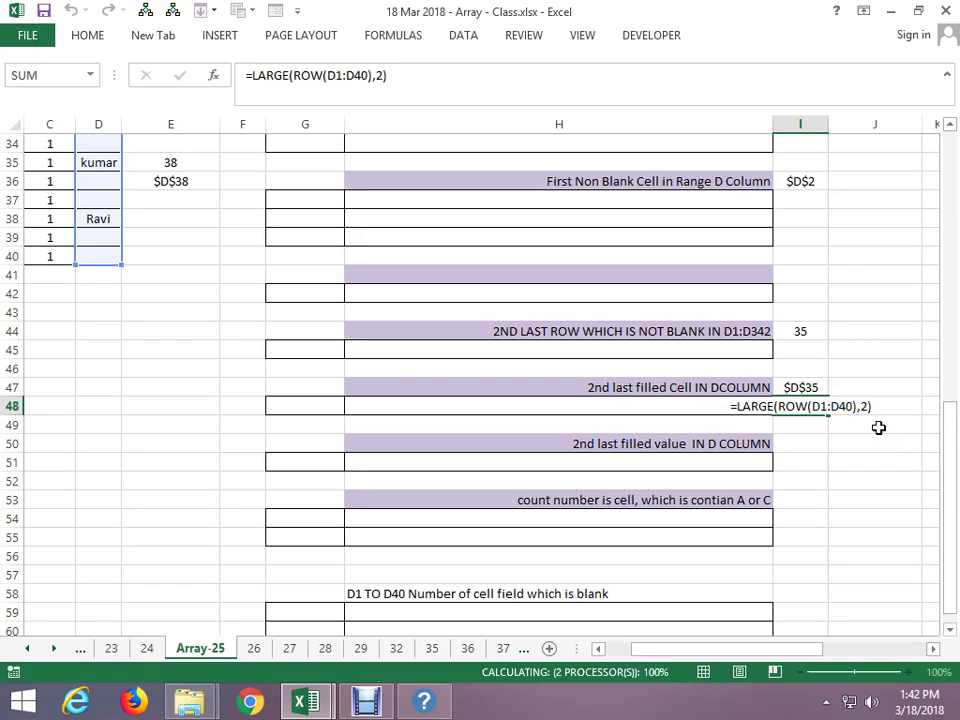
pyautogui.press('Up')
pyautogui.press('F2')
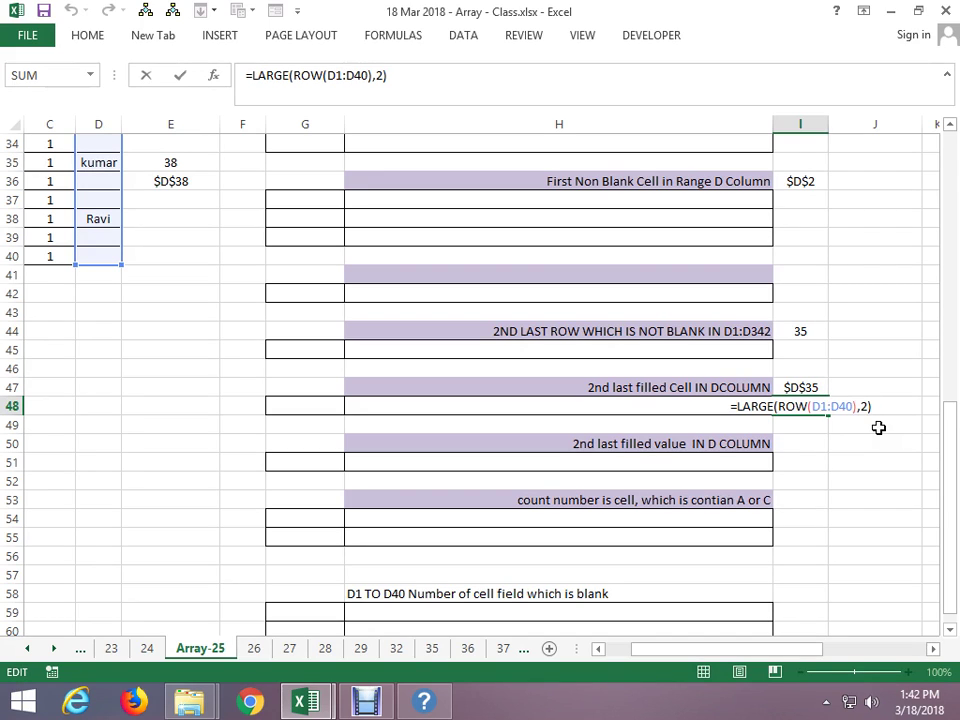
pyautogui.hotkey('ctrl', 'Return')
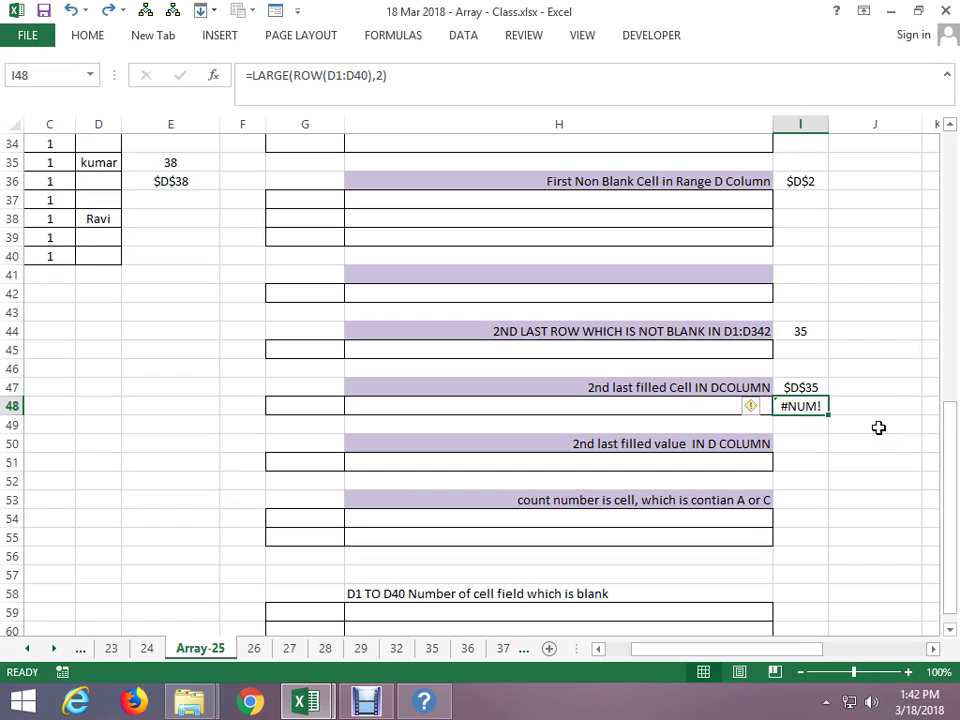
# Undo to =ROW(D1:D40) and change it to =ROWS(D1:D40), returning 40
pyautogui.hotkey('ctrl', 'z')
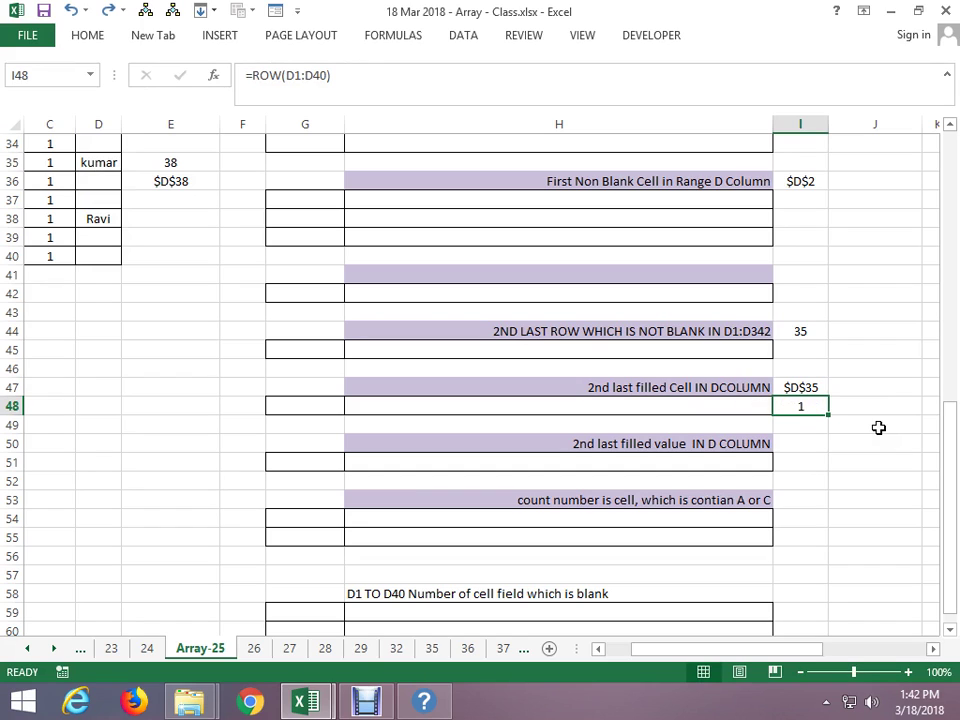
pyautogui.press('F2')
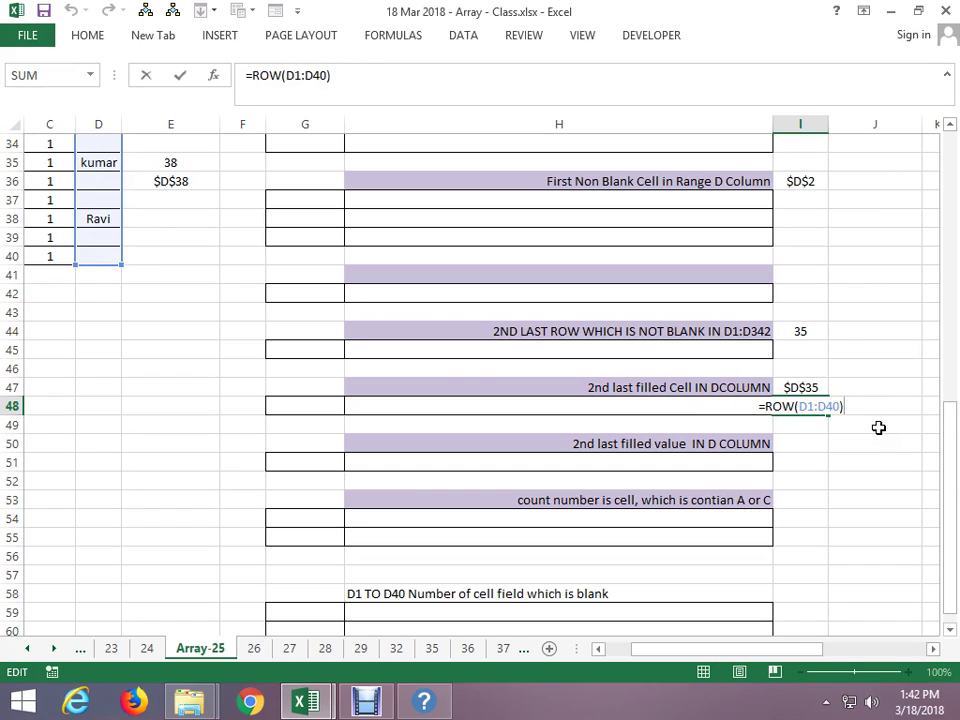
pyautogui.press('Left')
pyautogui.press('Left')
pyautogui.press('Left')
pyautogui.write('S')
pyautogui.press('Return')
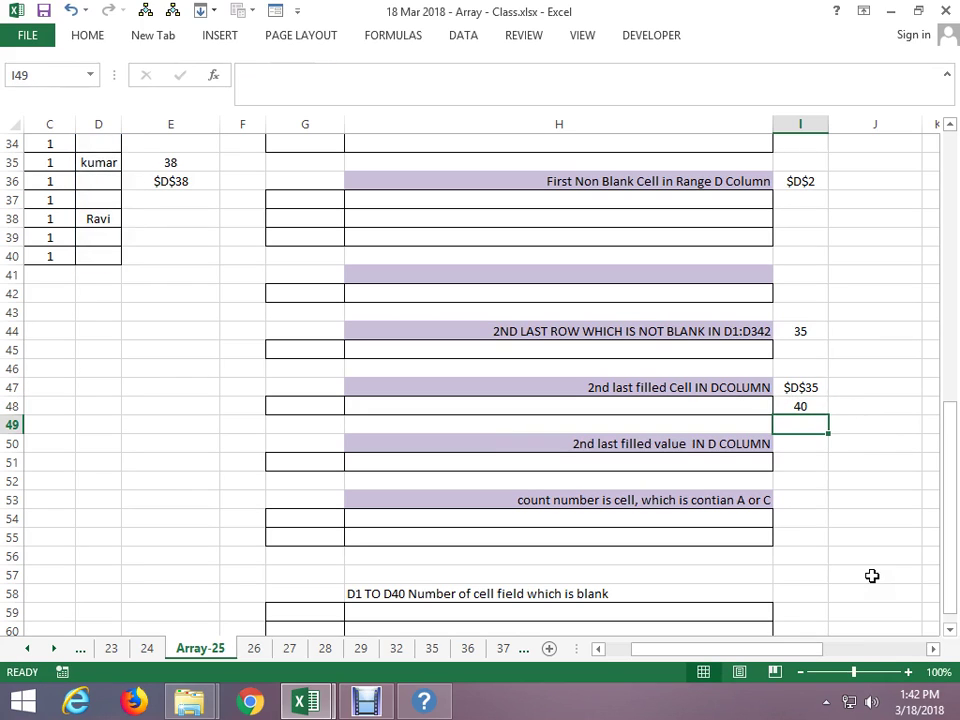
pyautogui.press('Up')
pyautogui.press('F2')
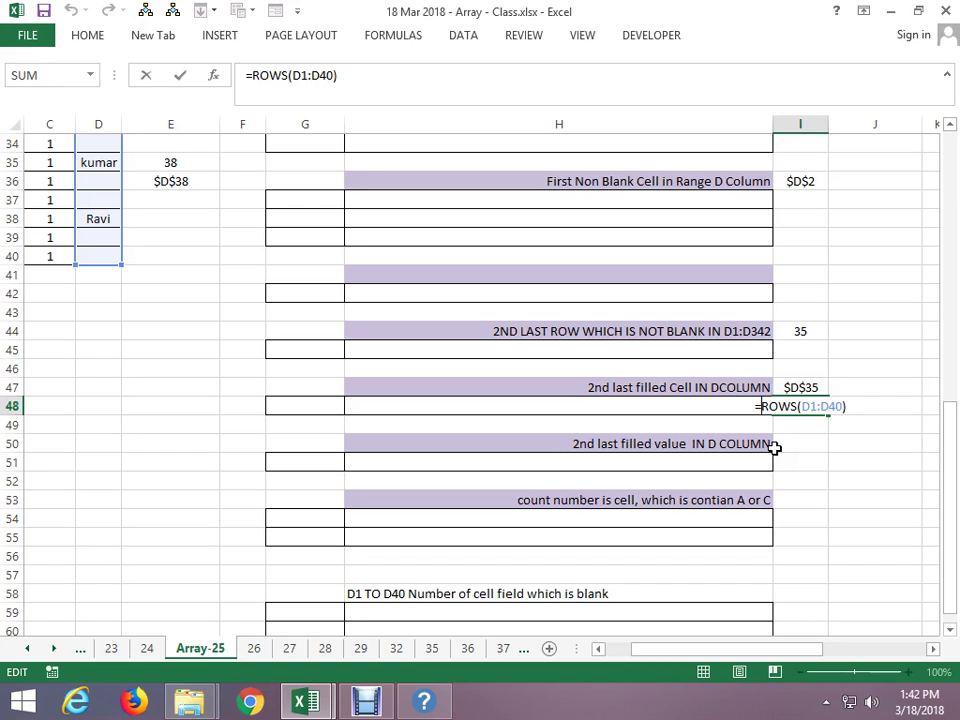
pyautogui.hotkey('ctrl', 'Return')
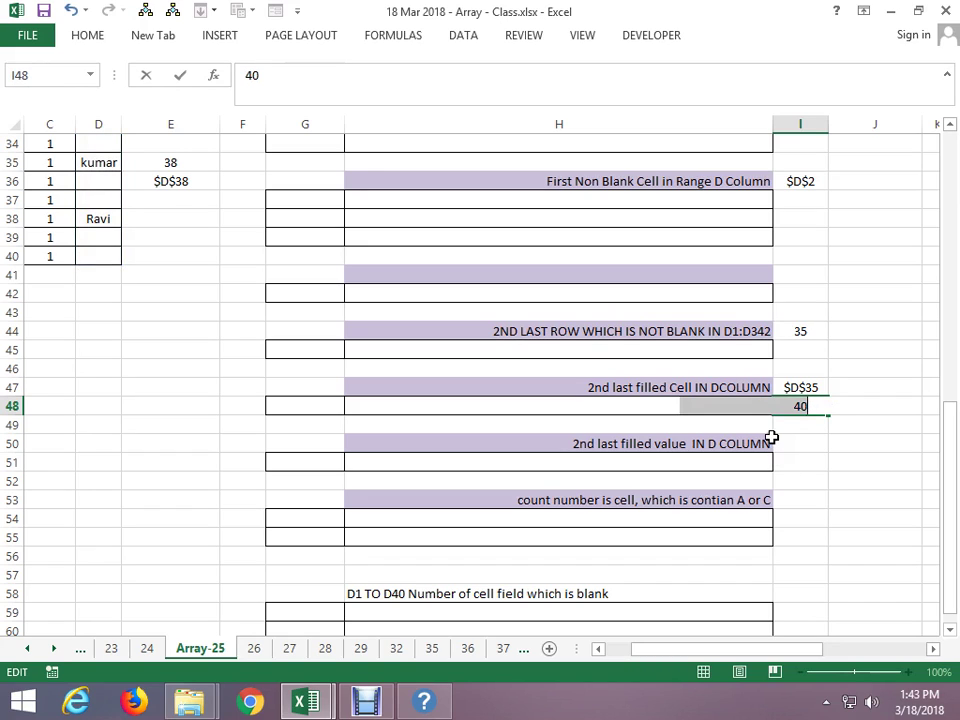
# Evaluate ROWS and ROW(D1:D40) with F9, then cancel, keeping =ROWS(D1:D40)
pyautogui.press('F2')
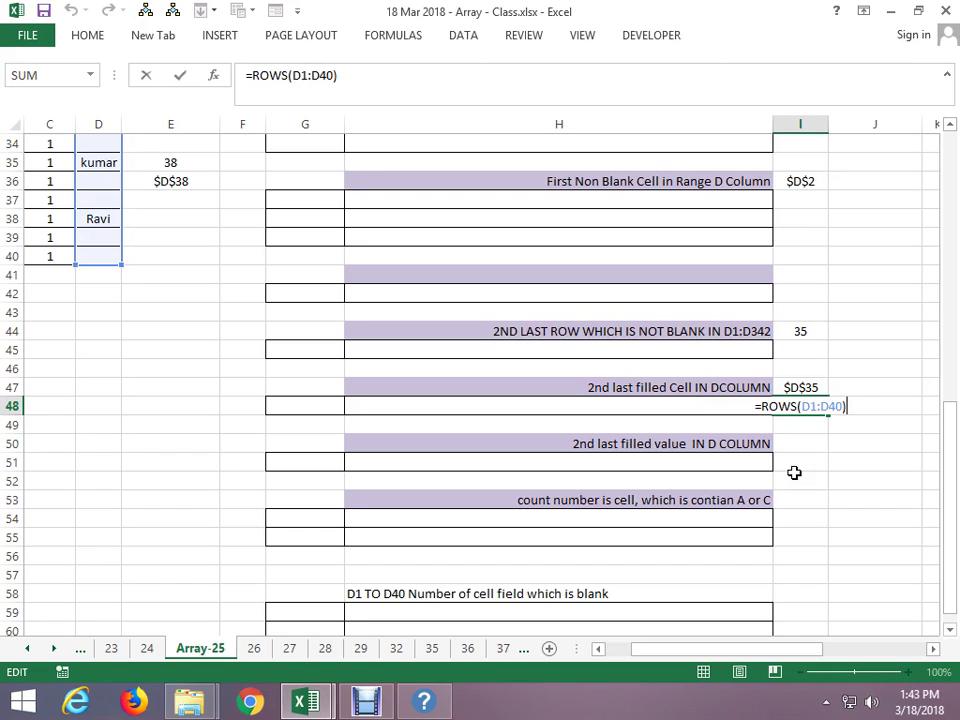
pyautogui.press('F9')
pyautogui.press('Escape')
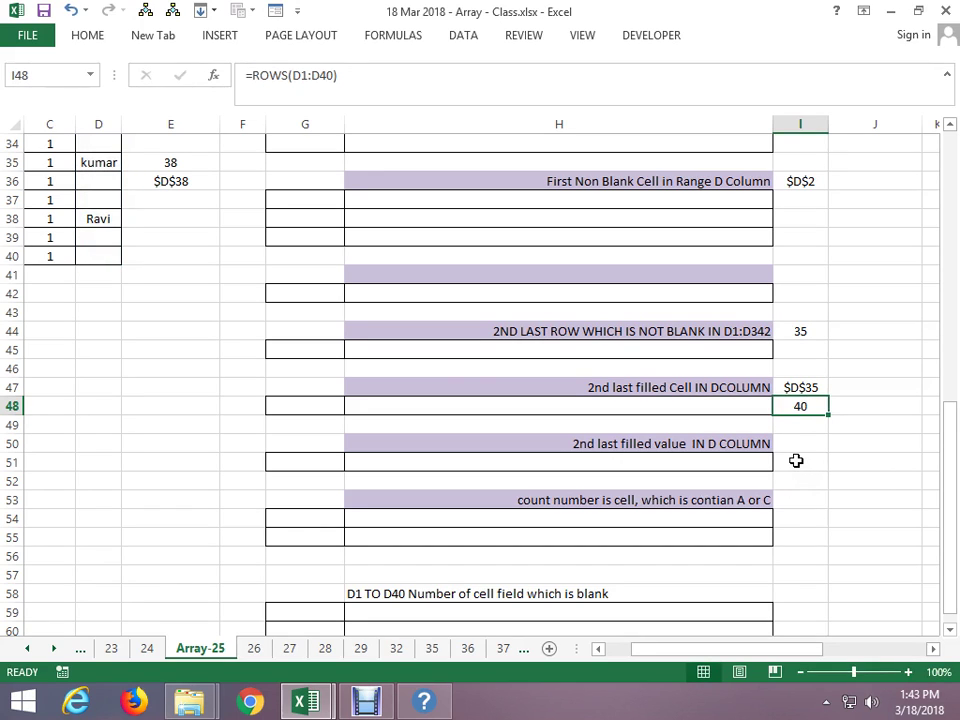
pyautogui.press('F2')
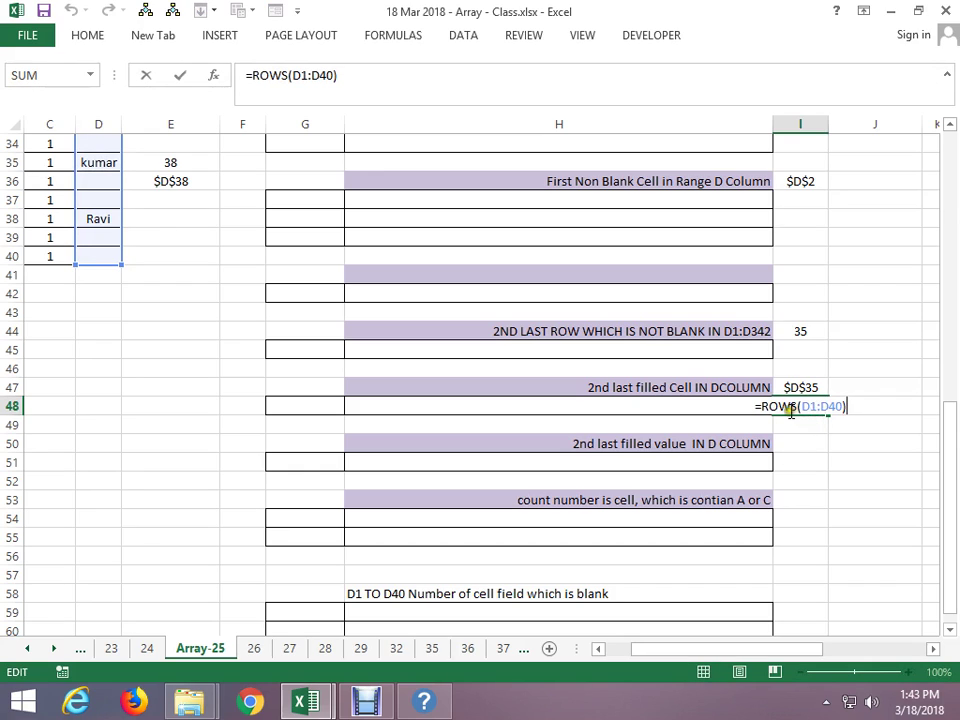
pyautogui.press('BackSpace')
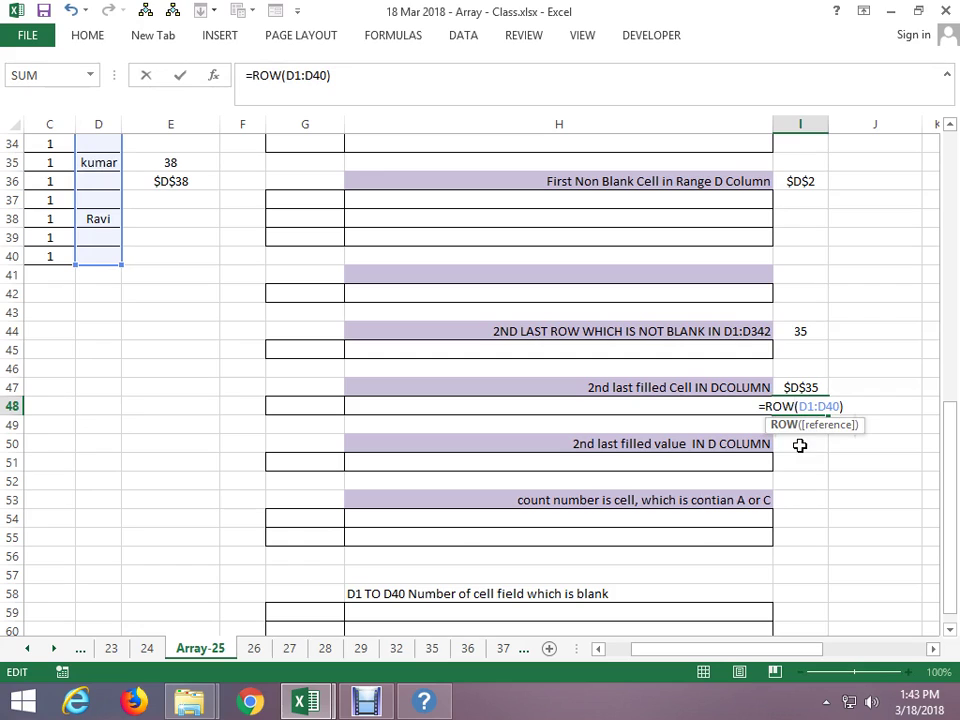
pyautogui.moveTo(846, 406); pyautogui.dragTo(735, 410)
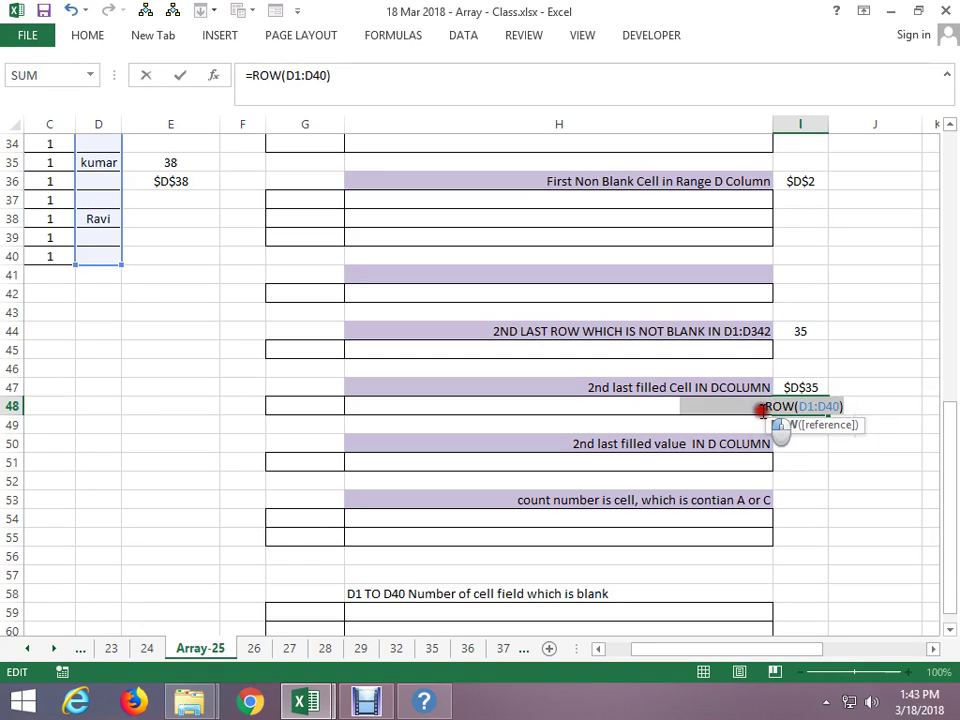
pyautogui.press('F9')
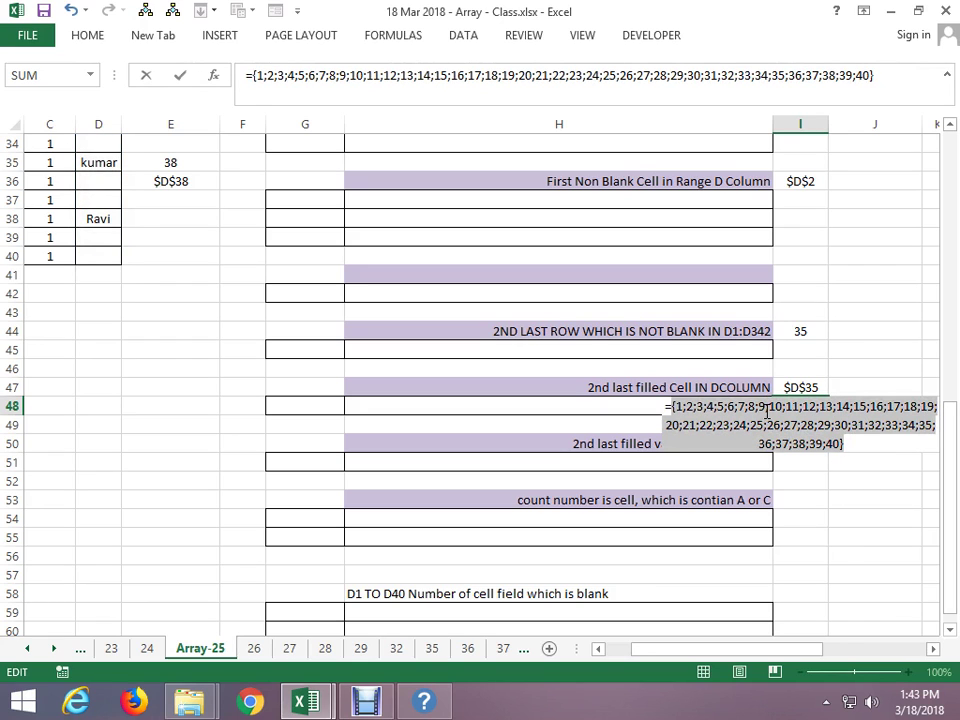
pyautogui.press('Escape')
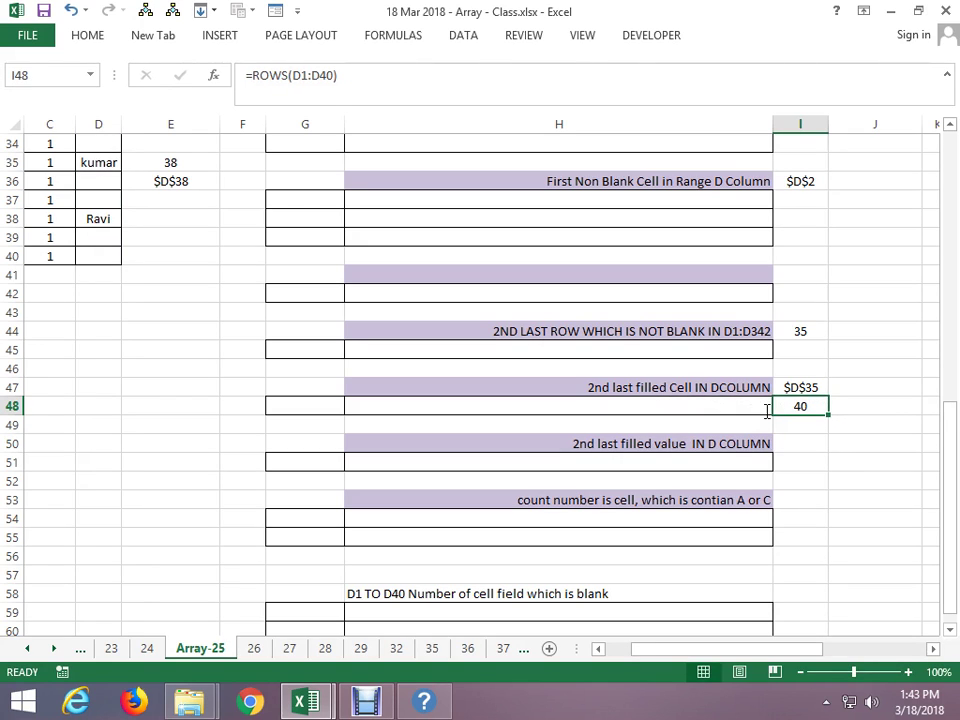
# Wrap I48's row expression in LARGE(...,2) and commit it as an array formula
pyautogui.press('F2')
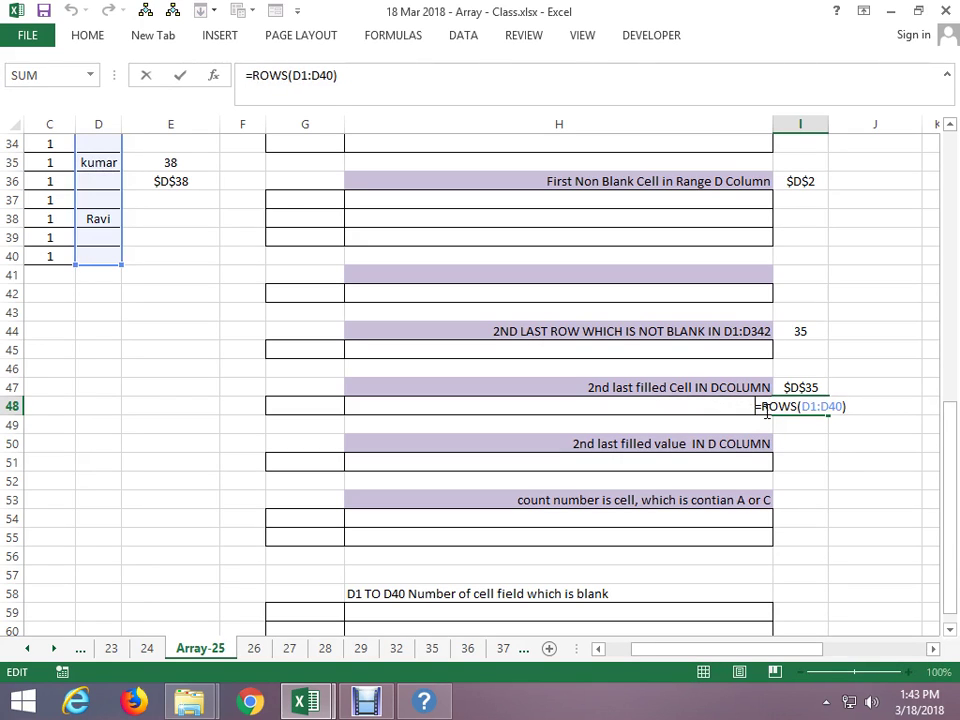
pyautogui.click(763, 408)
pyautogui.write('larg')
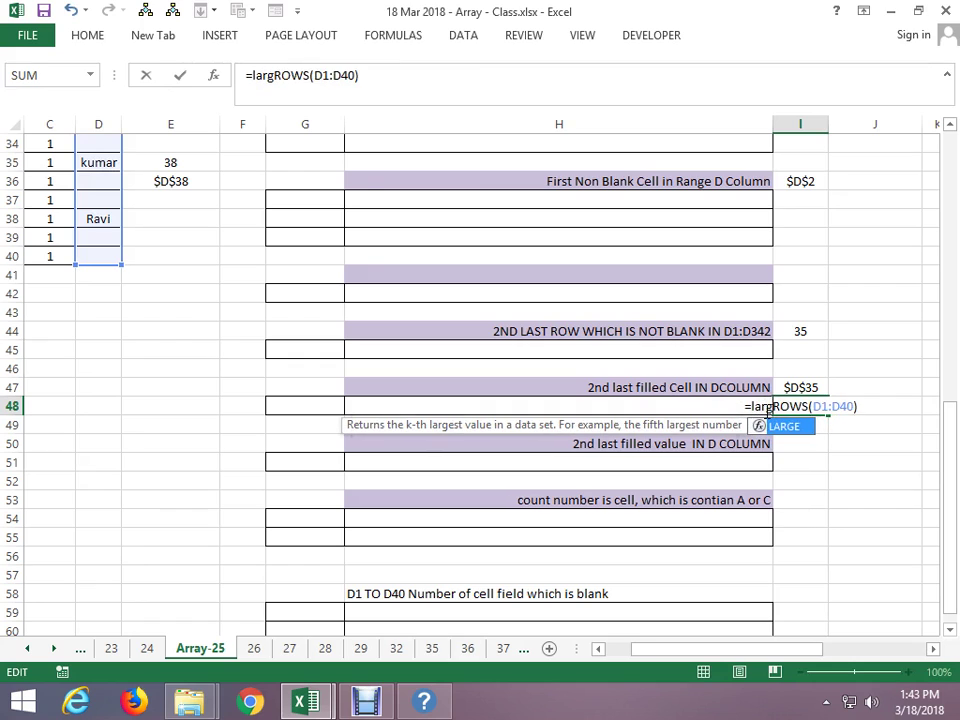
pyautogui.write('e(')
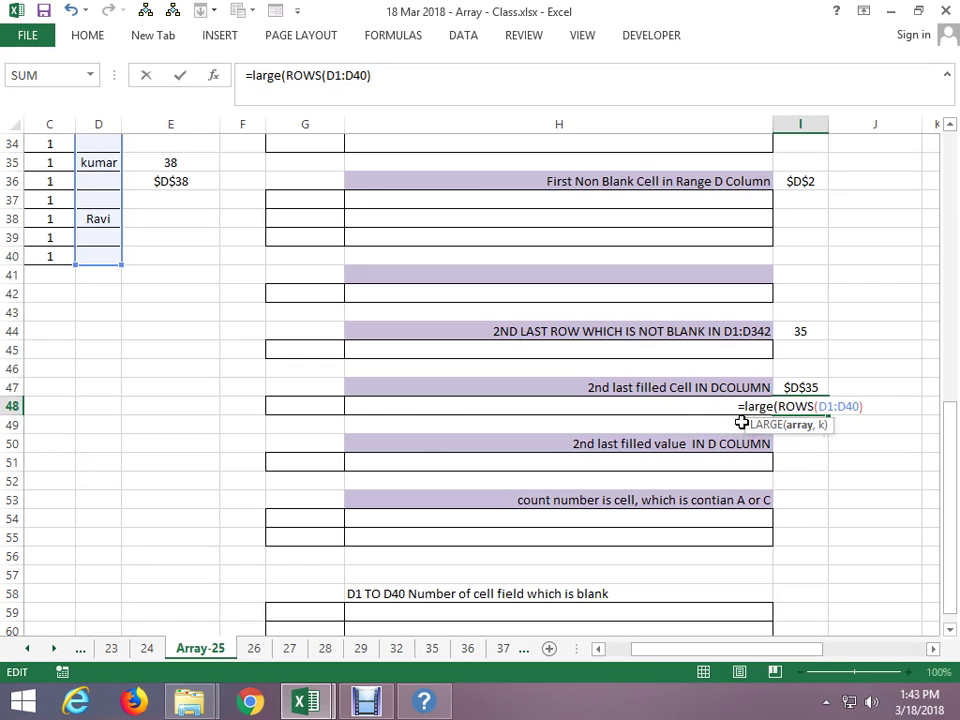
pyautogui.click(870, 407)
pyautogui.write(',')
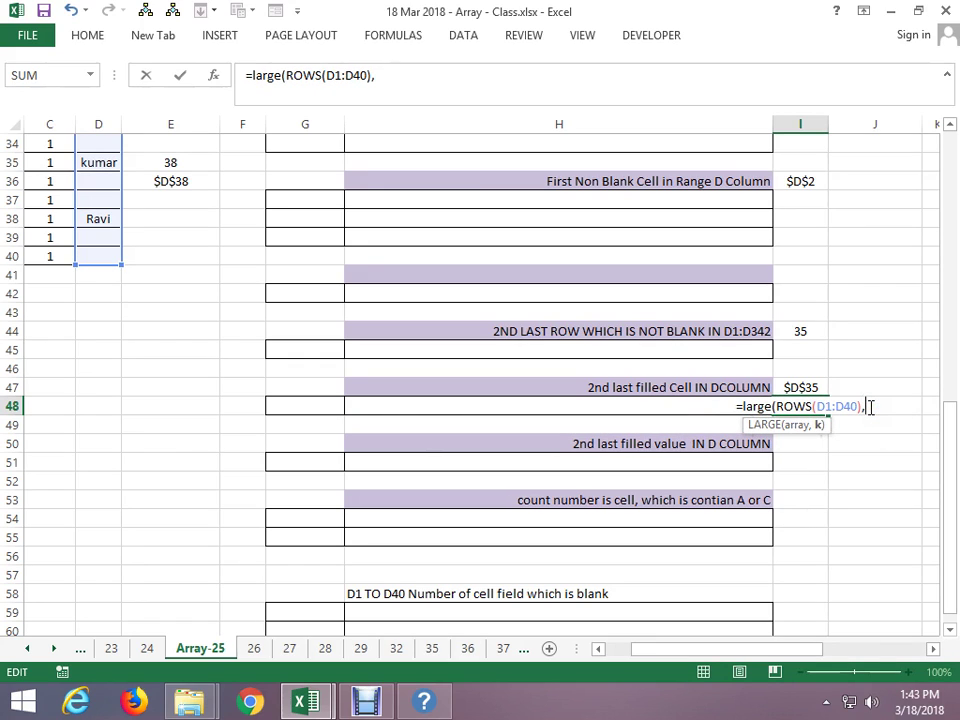
pyautogui.write('2)')
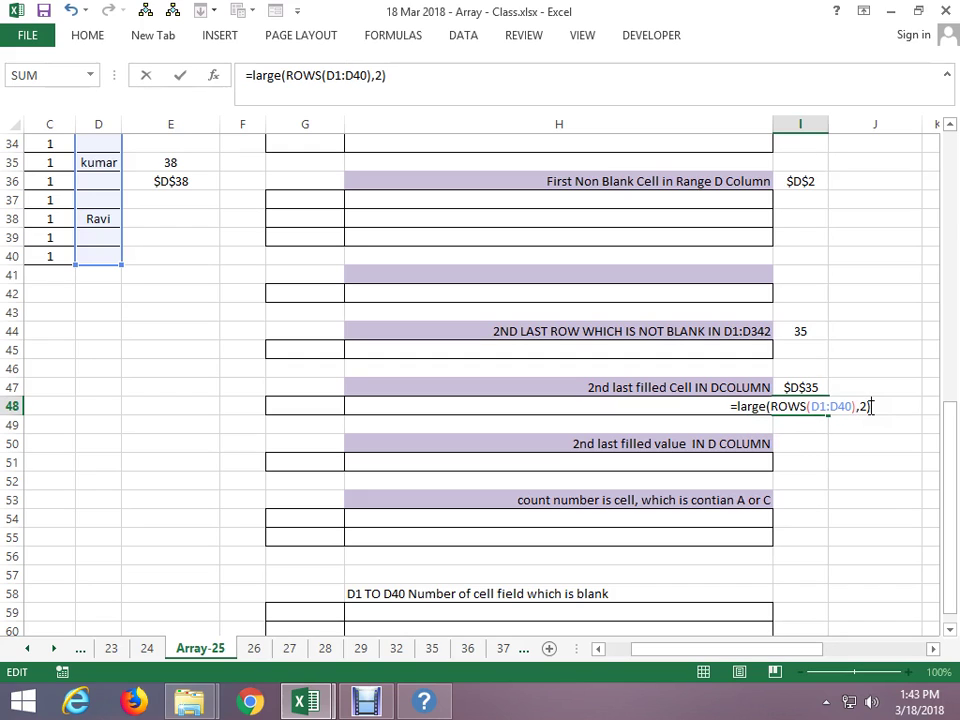
pyautogui.hotkey('ctrl', 'shift', 'Return')
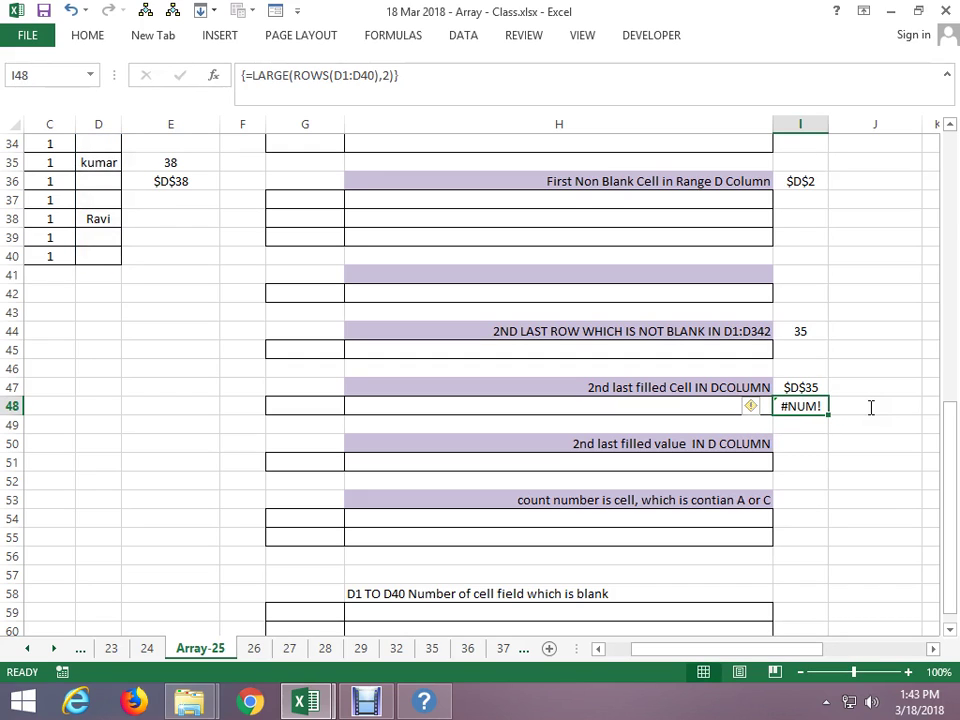
# Re-enter I48 as an ordinary formula, then correct ROWS to ROW in it
pyautogui.press('F2')
pyautogui.press('Return')
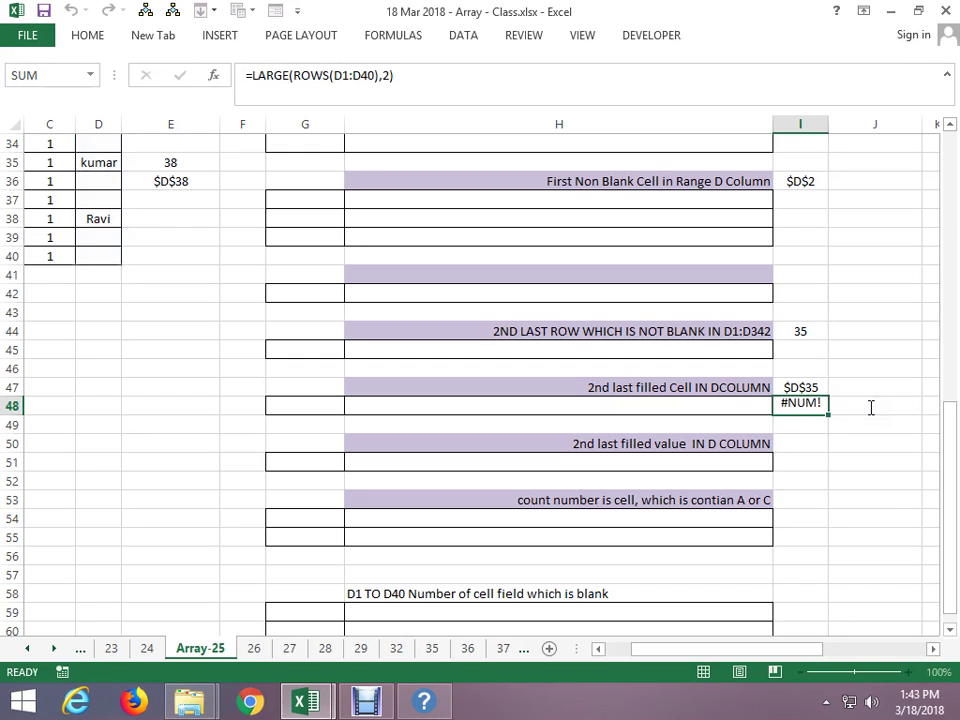
pyautogui.press('Up')
pyautogui.press('F2')
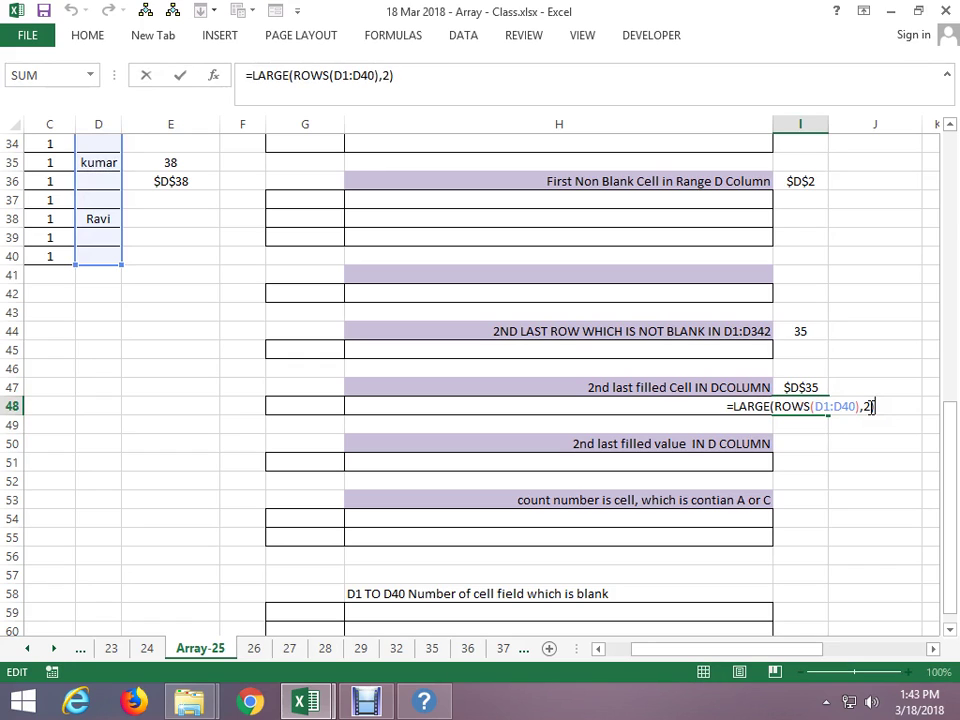
pyautogui.click(810, 406)
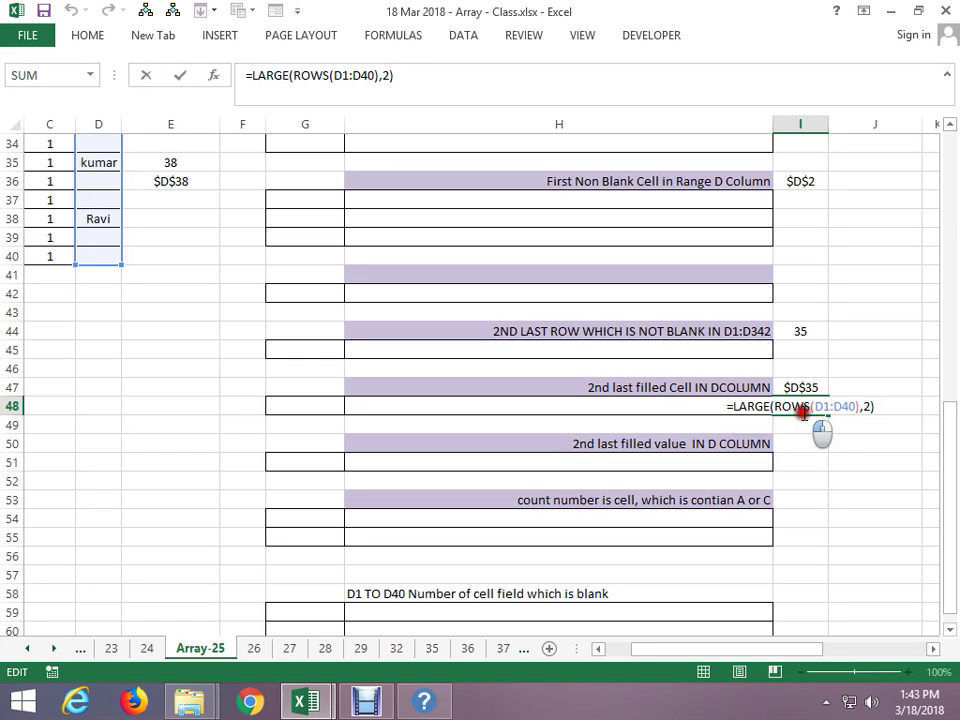
pyautogui.press('BackSpace')
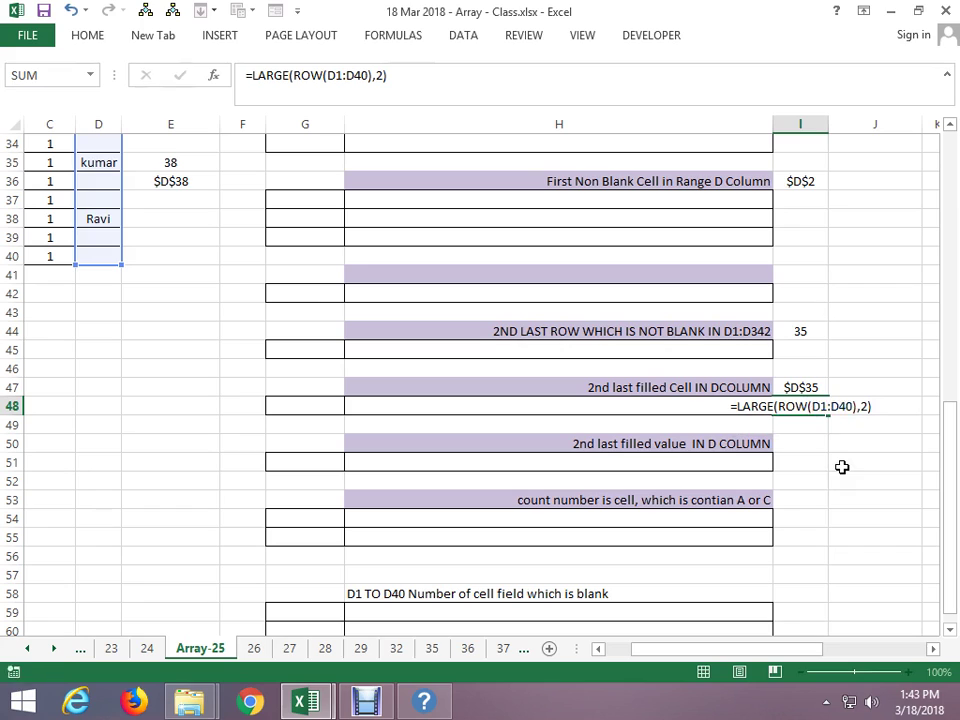
# Commit {=LARGE(ROW(D1:D40),2)} as an array formula returning 39 and reopen I48 to show it
pyautogui.hotkey('ctrl', 'shift', 'Return')
pyautogui.press('Up')
pyautogui.press('Down')
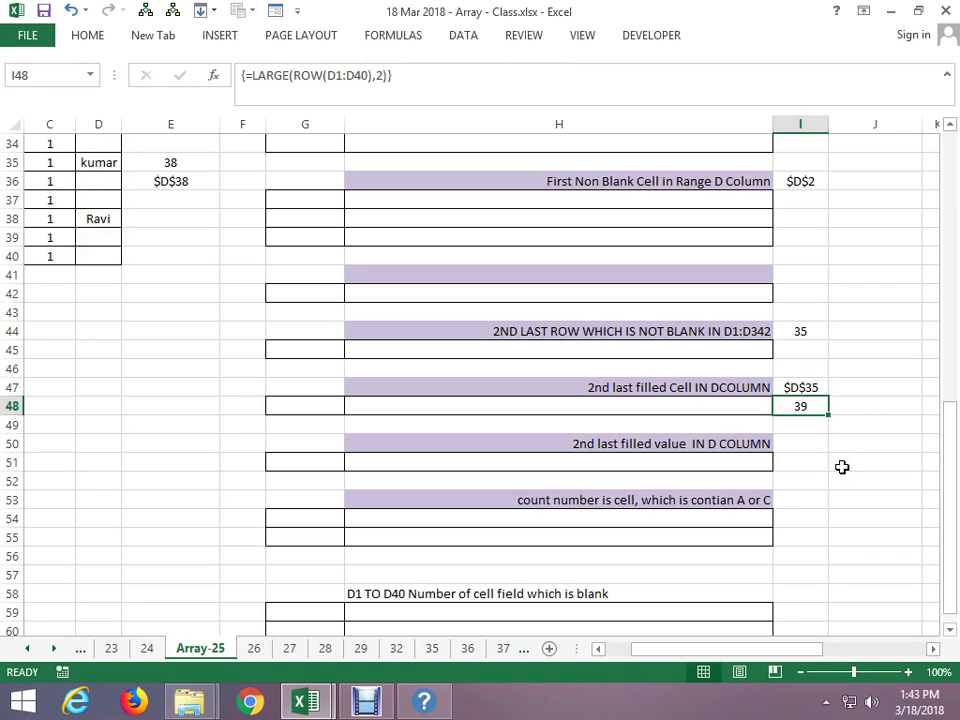
pyautogui.press('F2')
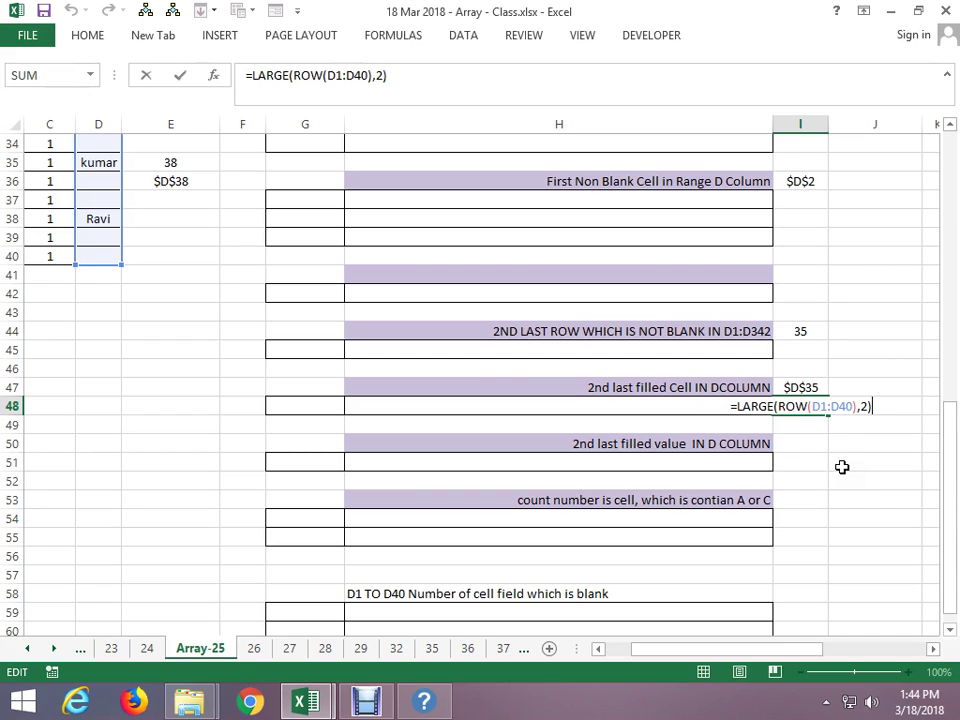
# Enter =LARGE(ROW(D1:D40),2) in I48, then reopen the #NUM! cell for editing to redo it as an array formula
pyautogui.press('Return')
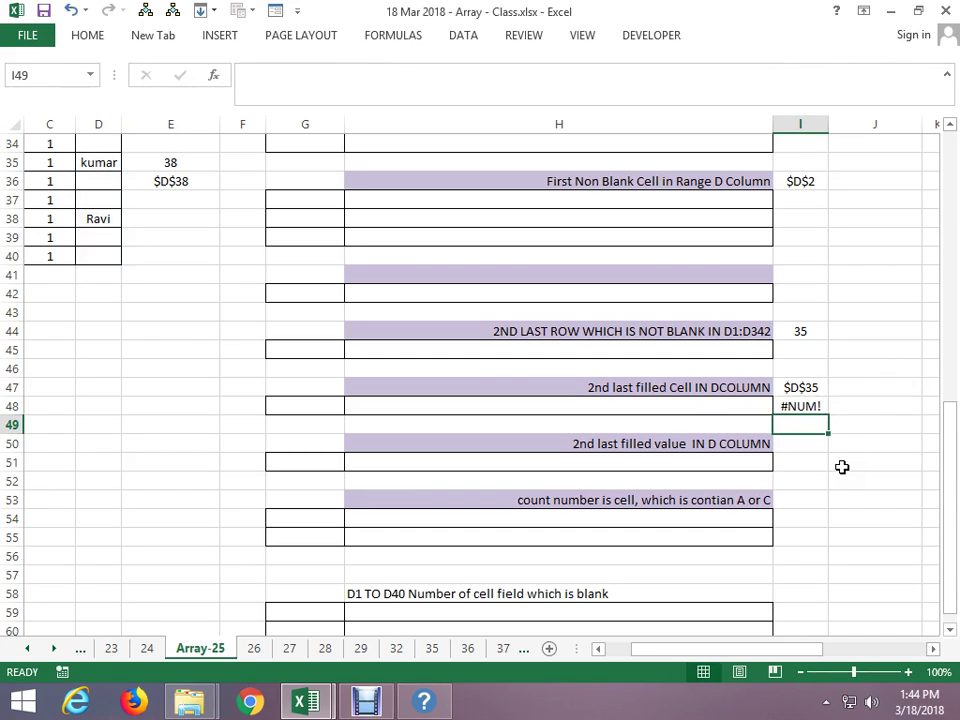
pyautogui.press('Up')
pyautogui.press('F2')
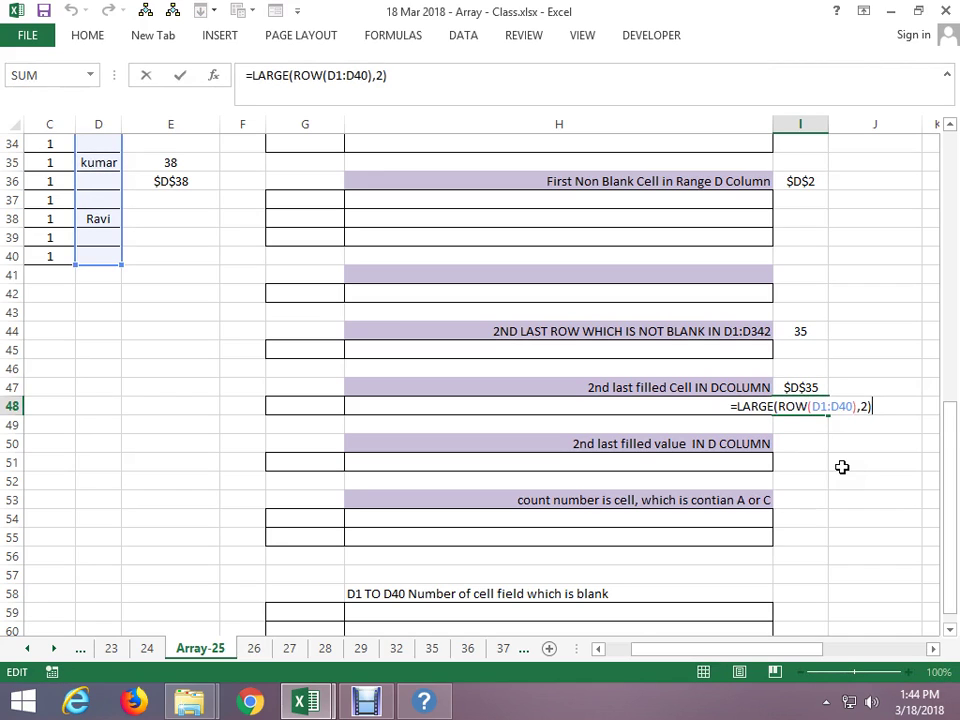
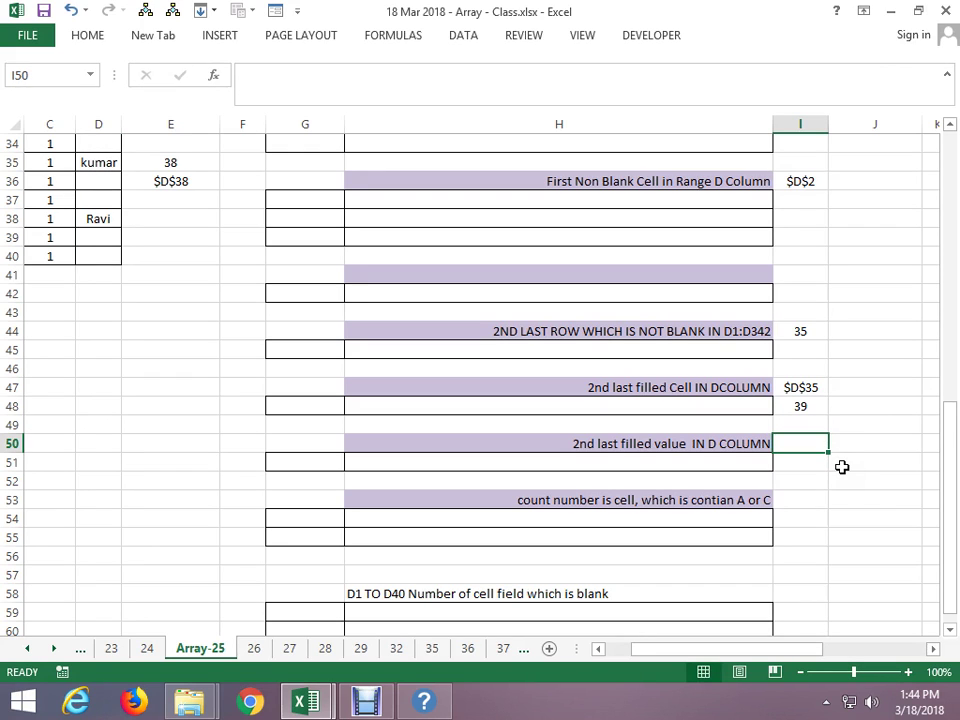
# Inspect I47's formula and the row labels for rows 47 and 50
pyautogui.press('Down')
pyautogui.press('Down')
pyautogui.press('Down')
pyautogui.press('Down')
pyautogui.press('Down')
pyautogui.press('Down')
pyautogui.press('Down')
pyautogui.press('Up')
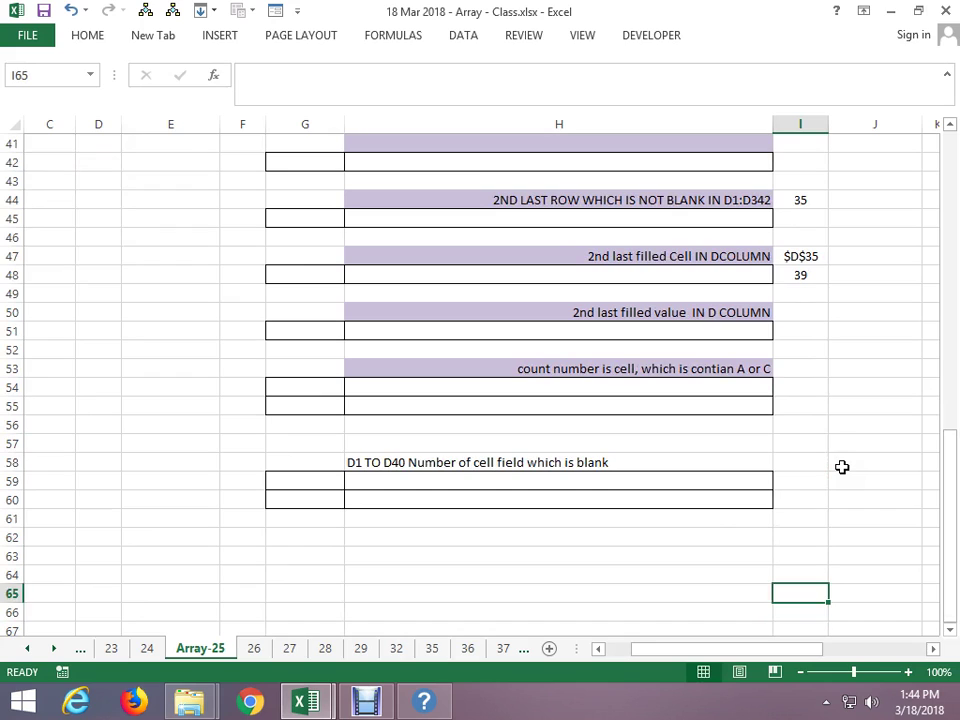
pyautogui.press('Up')
pyautogui.press('Up')
pyautogui.press('Up')
pyautogui.press('Up')
pyautogui.press('Up')
pyautogui.press('Up')
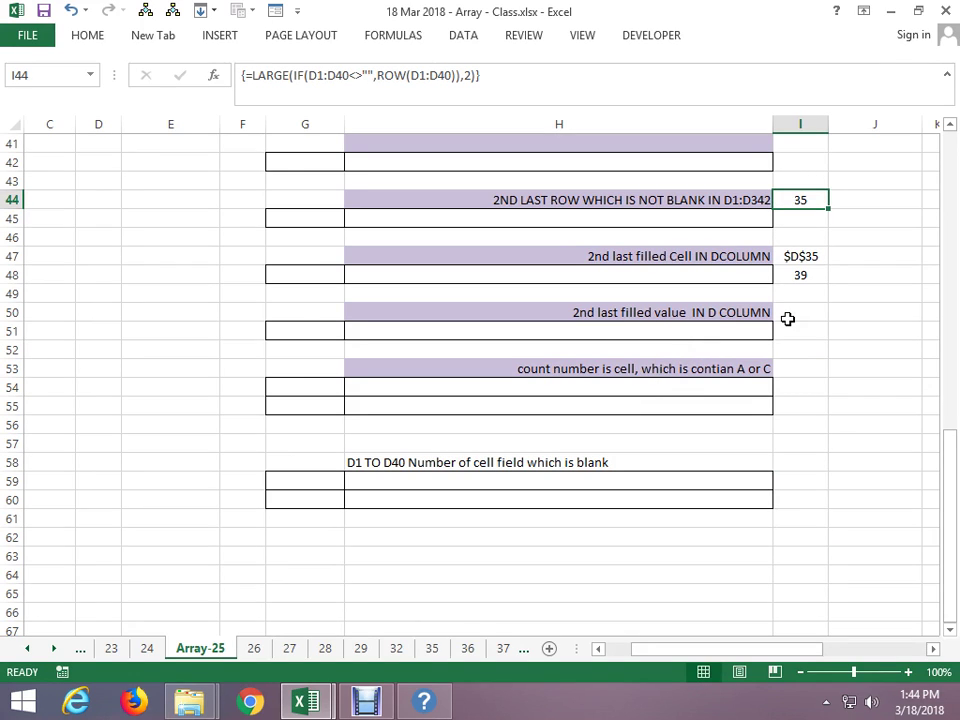
pyautogui.click(636, 312)
pyautogui.click(671, 256)
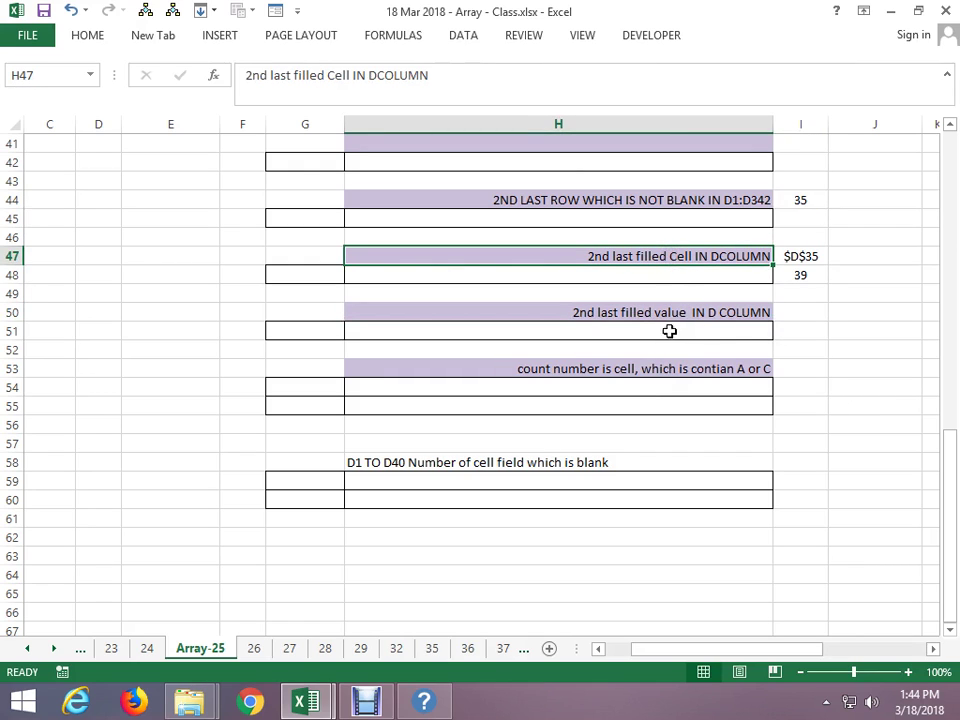
pyautogui.click(795, 310)
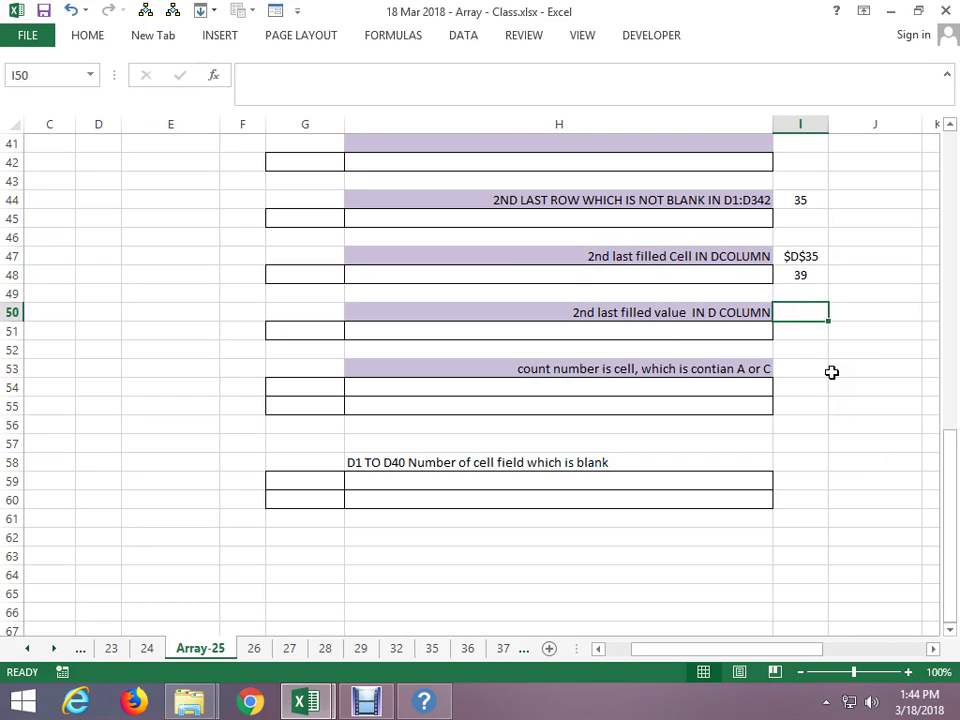
pyautogui.click(796, 255)
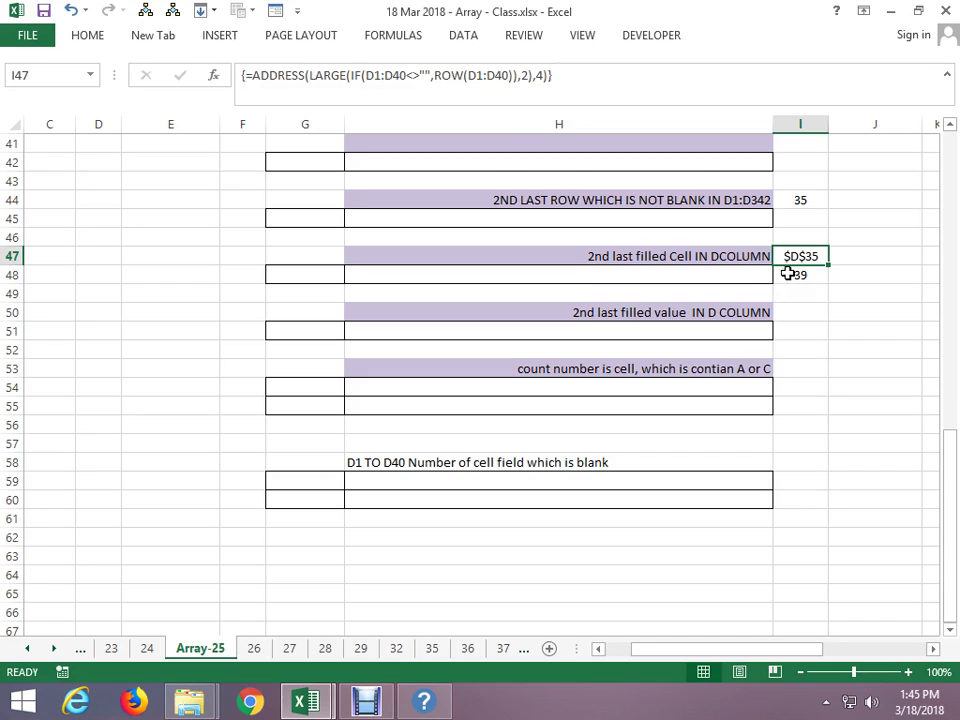
# Re-enter I47's formula as an array formula
pyautogui.moveTo(440, 68); pyautogui.dragTo(317, 50)
pyautogui.moveTo(373, 78); pyautogui.dragTo(240, 77)
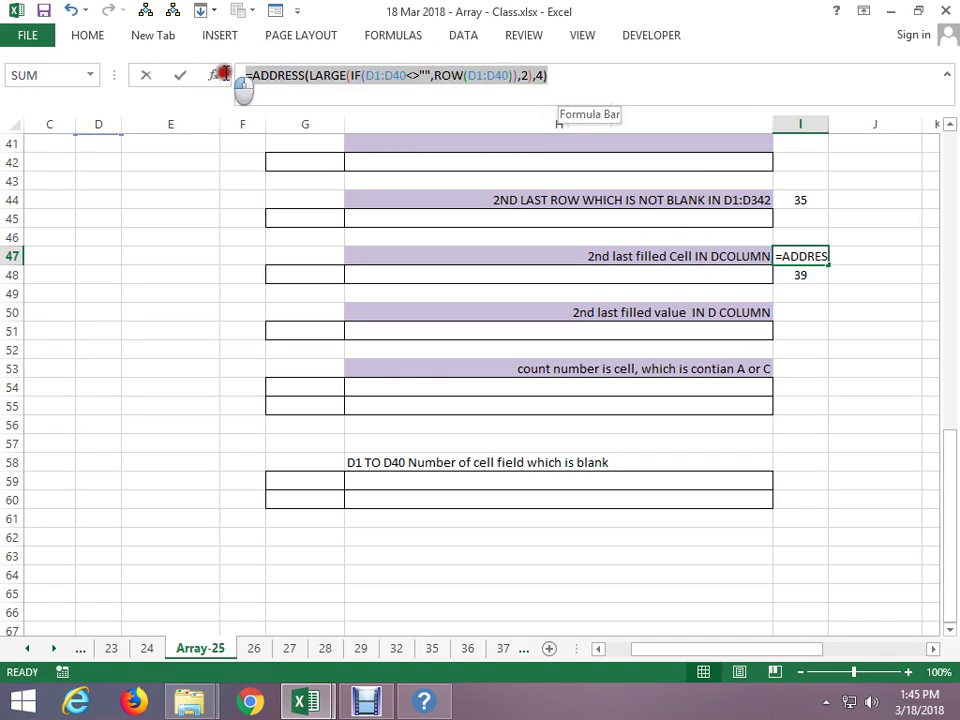
pyautogui.hotkey('ctrl', 'shift', 'Return')
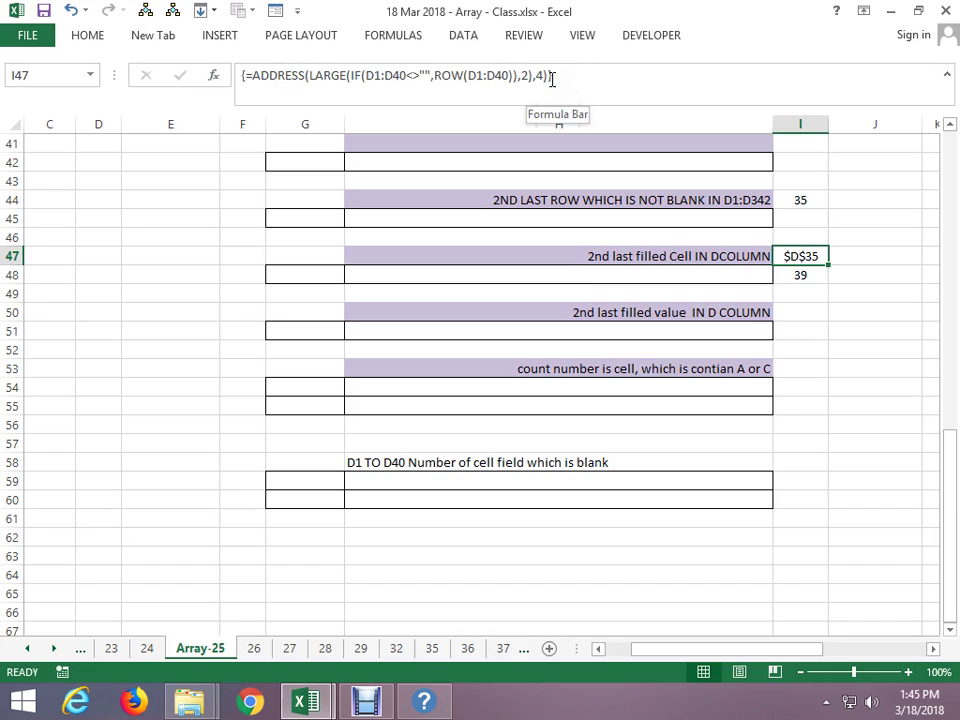
# Copy the LARGE(...) portion of I47's formula into cell I50
pyautogui.moveTo(549, 77)
pyautogui.mouseDown()
pyautogui.moveTo(288, 74)
pyautogui.moveTo(308, 79)
pyautogui.mouseUp()
pyautogui.hotkey('ctrl', 'c')
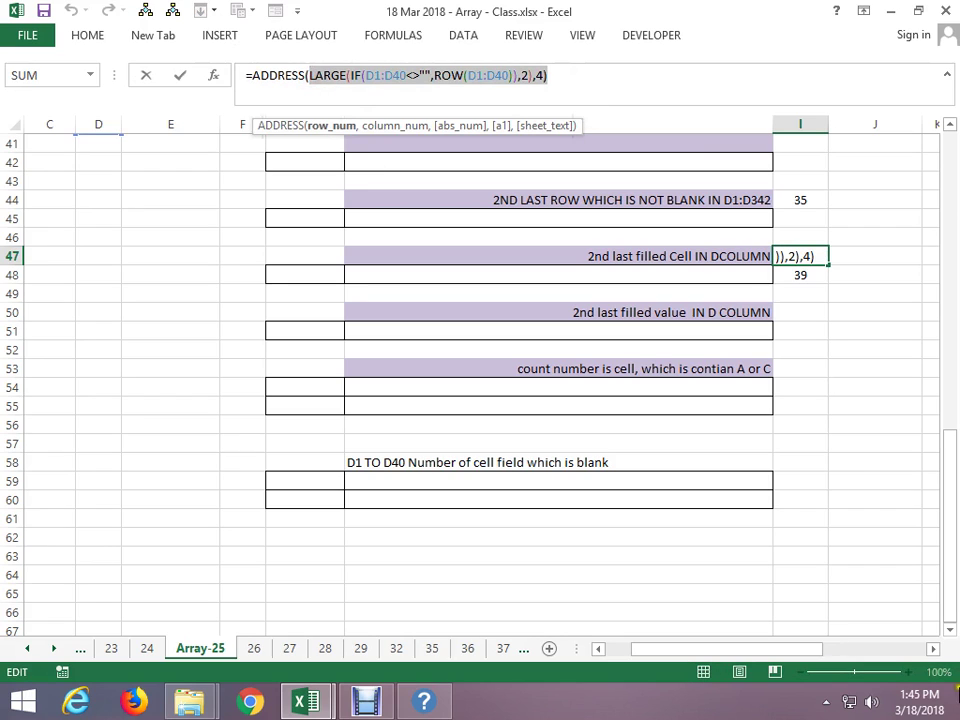
pyautogui.click(780, 312)
pyautogui.press('Escape')
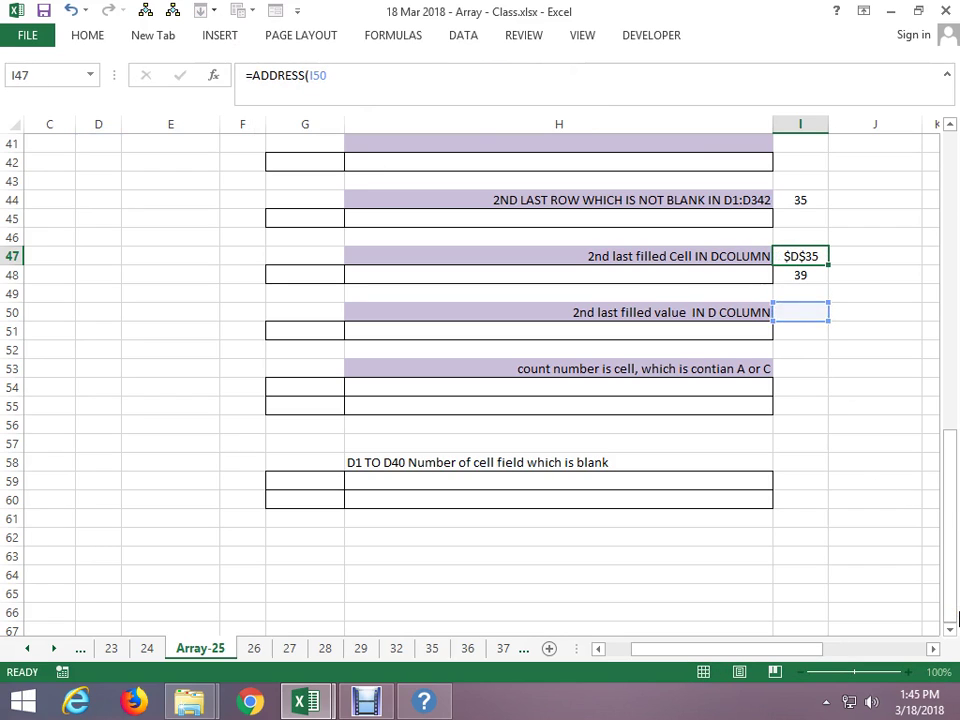
pyautogui.click(786, 312)
pyautogui.hotkey('ctrl', 'v')
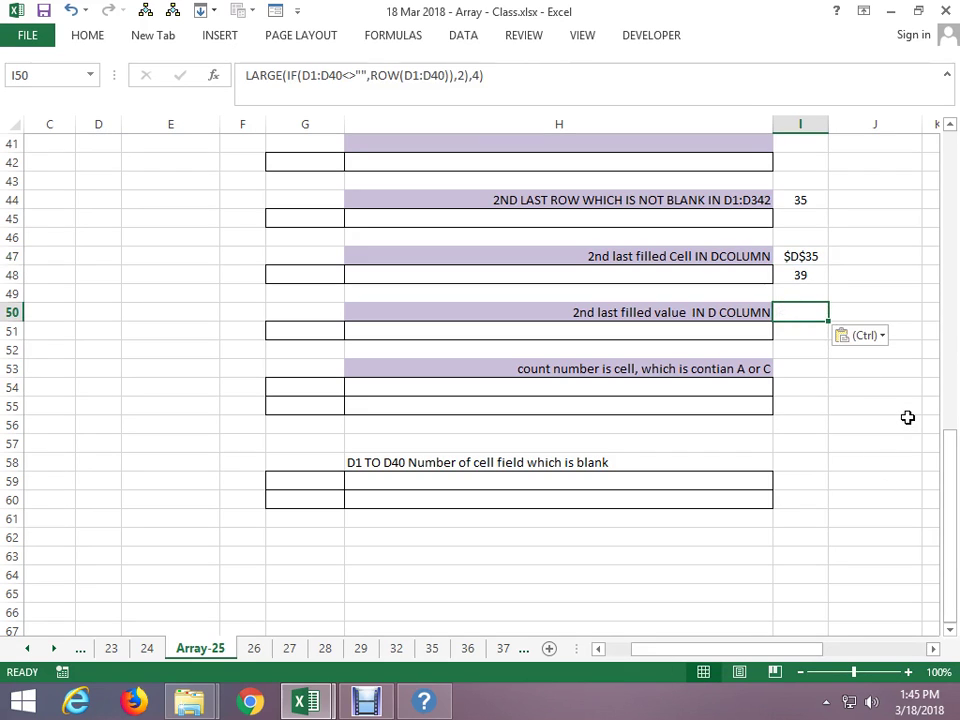
# Make I50 =LARGE(IF(D1:D40<>"",ROW(D1:D40)),2) as an array formula, returning 35
pyautogui.press('F2')
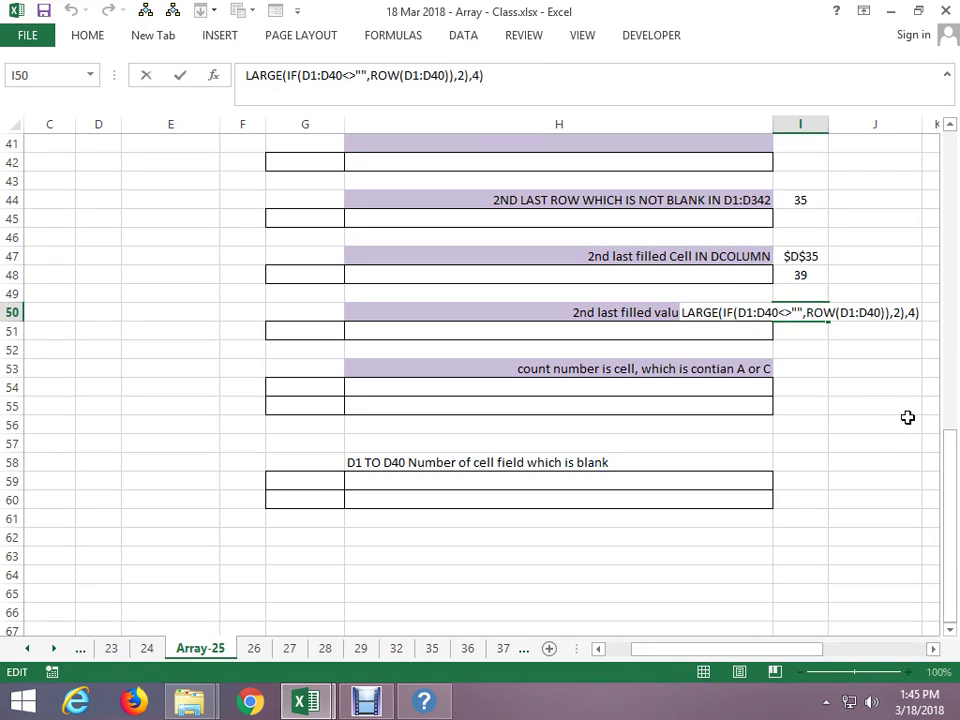
pyautogui.press('Home')
pyautogui.write('=')
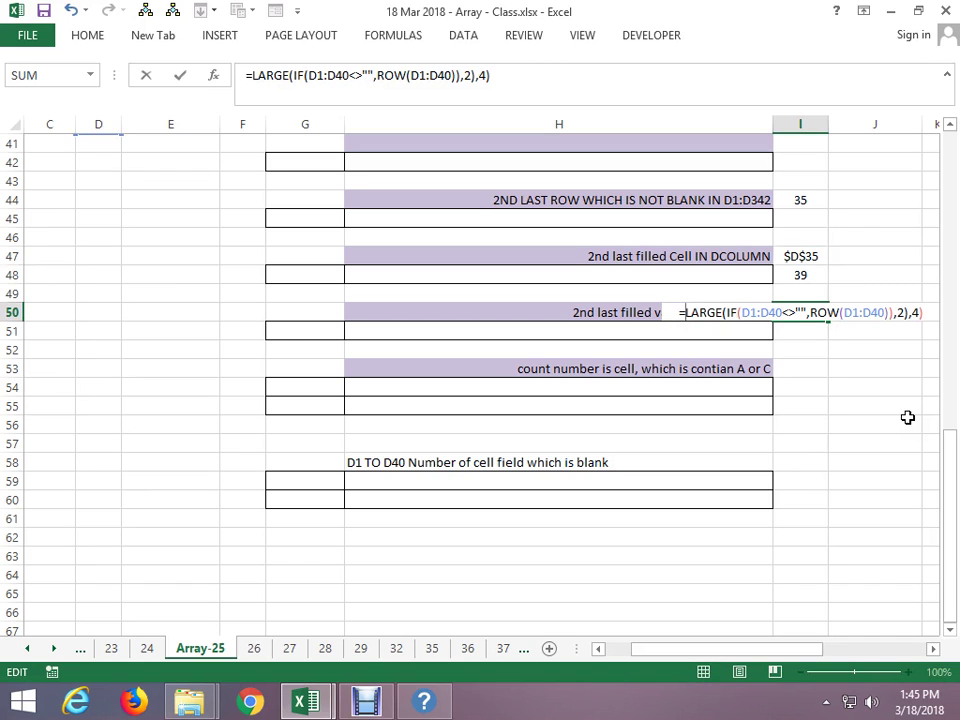
pyautogui.press('Return')
pyautogui.press('Return')
pyautogui.press('BackSpace')
pyautogui.press('BackSpace')
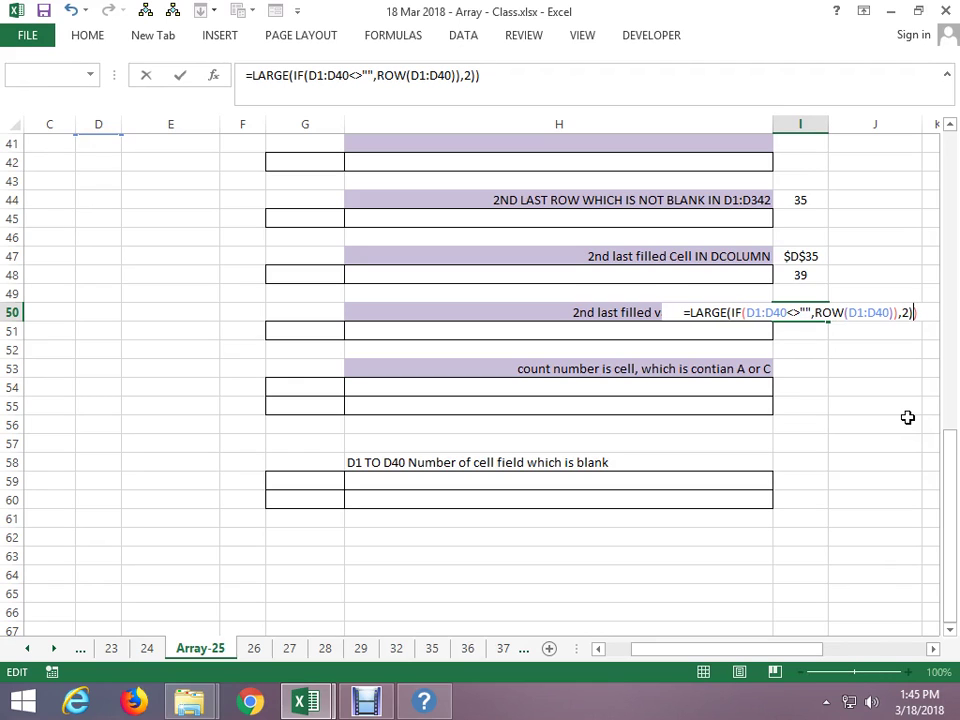
pyautogui.hotkey('ctrl', 'shift', 'Return')
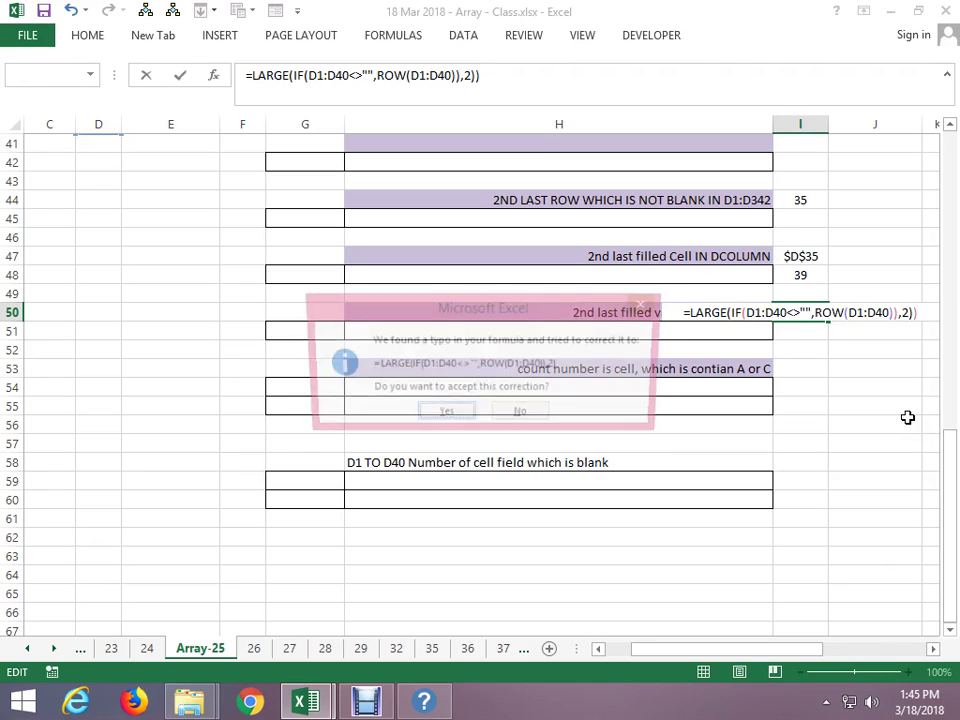
pyautogui.press('Return')
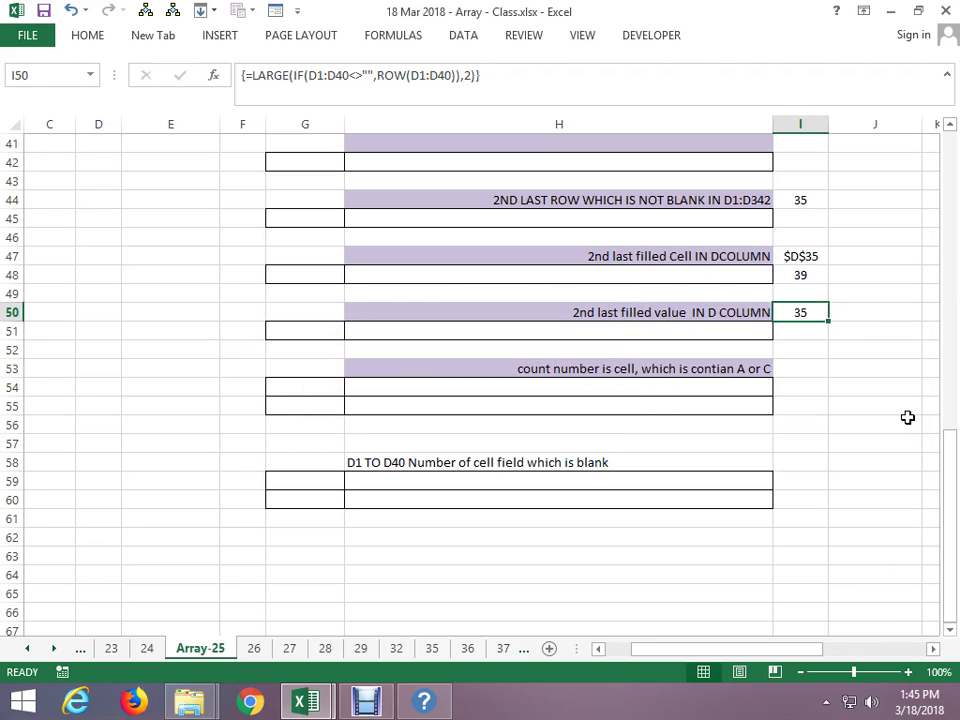
pyautogui.press('F2')
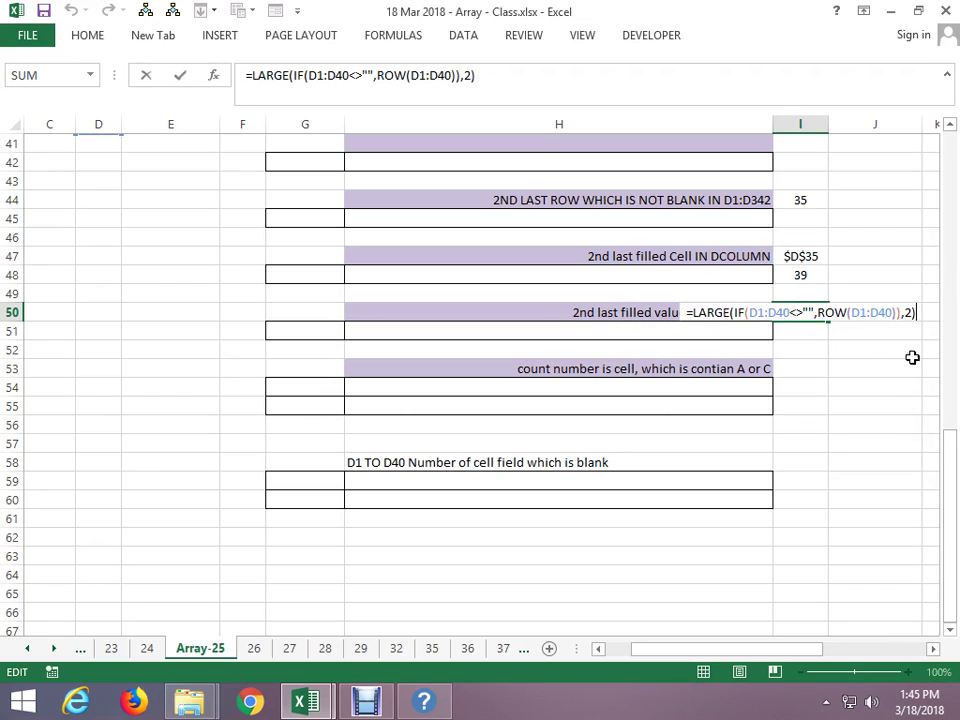
# Wrap I50's LARGE formula in INDEX(D1:D40, ...) as an array formula returning the second-last name
pyautogui.click(693, 314)
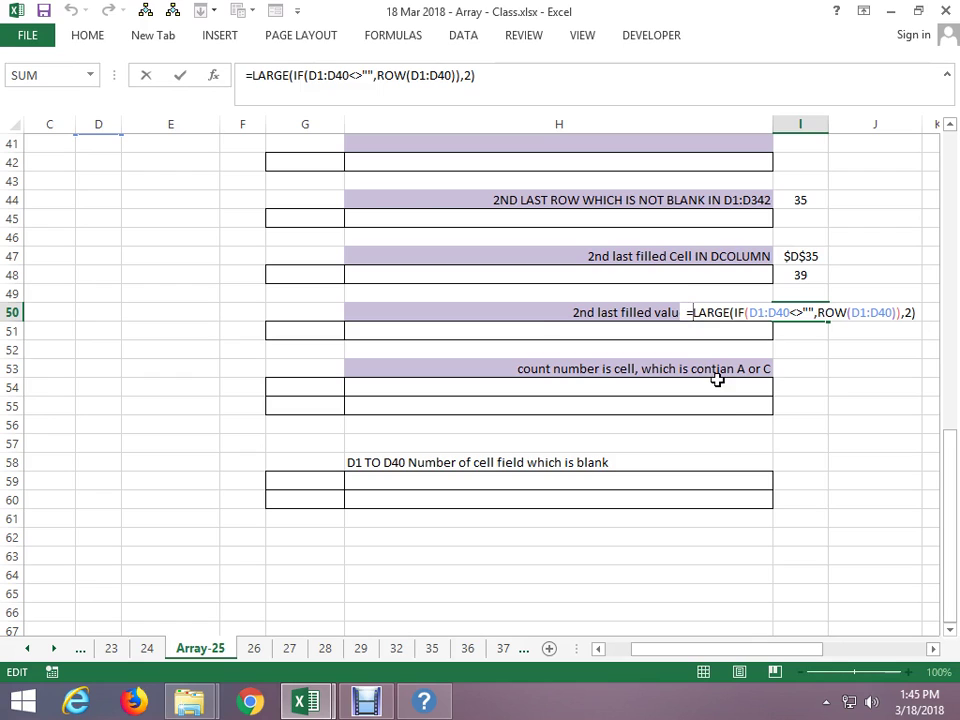
pyautogui.write('if')
pyautogui.press('BackSpace')
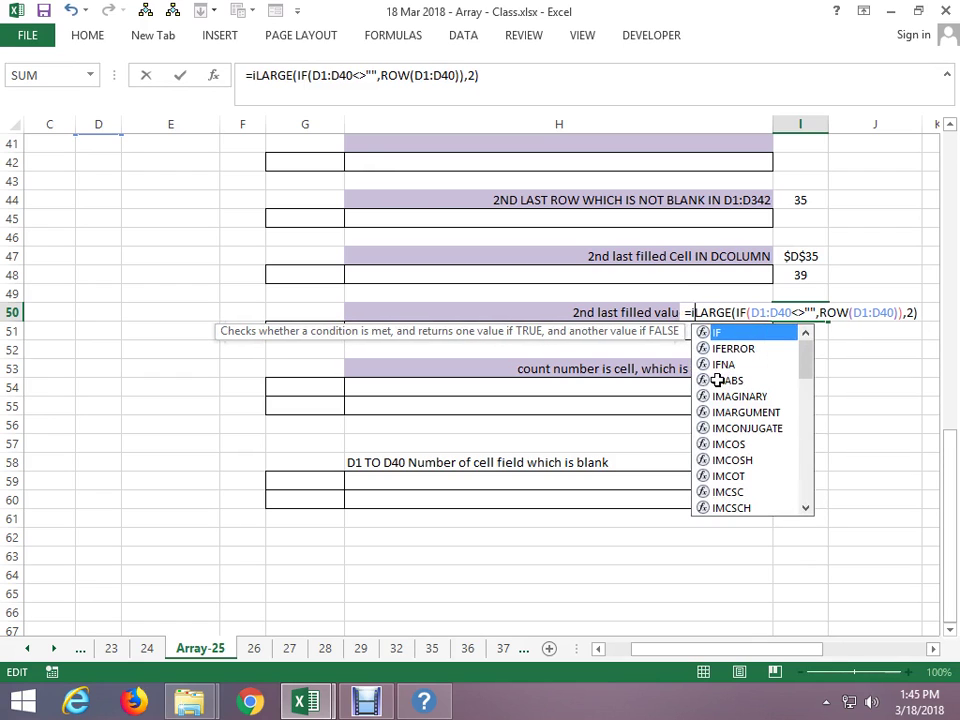
pyautogui.write('ndex')
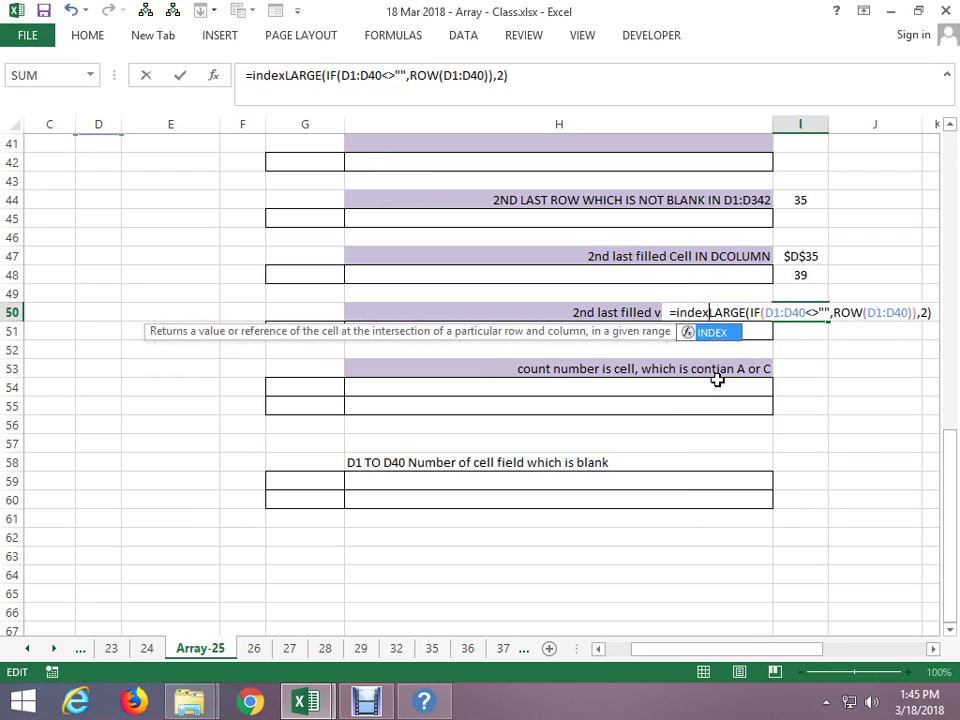
pyautogui.write('(d1')
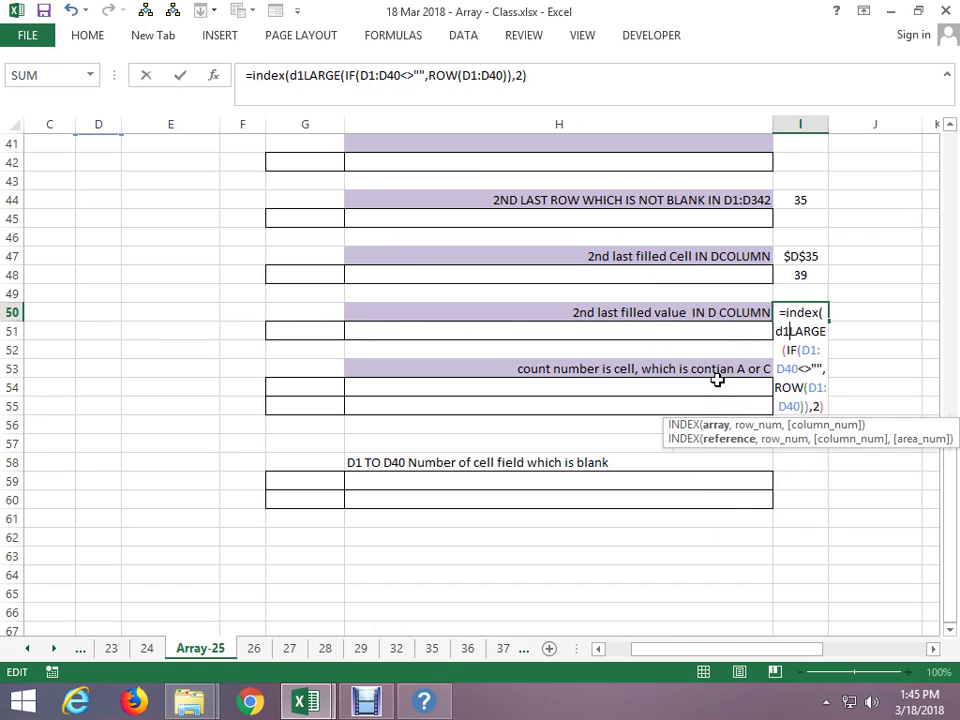
pyautogui.write(':d')
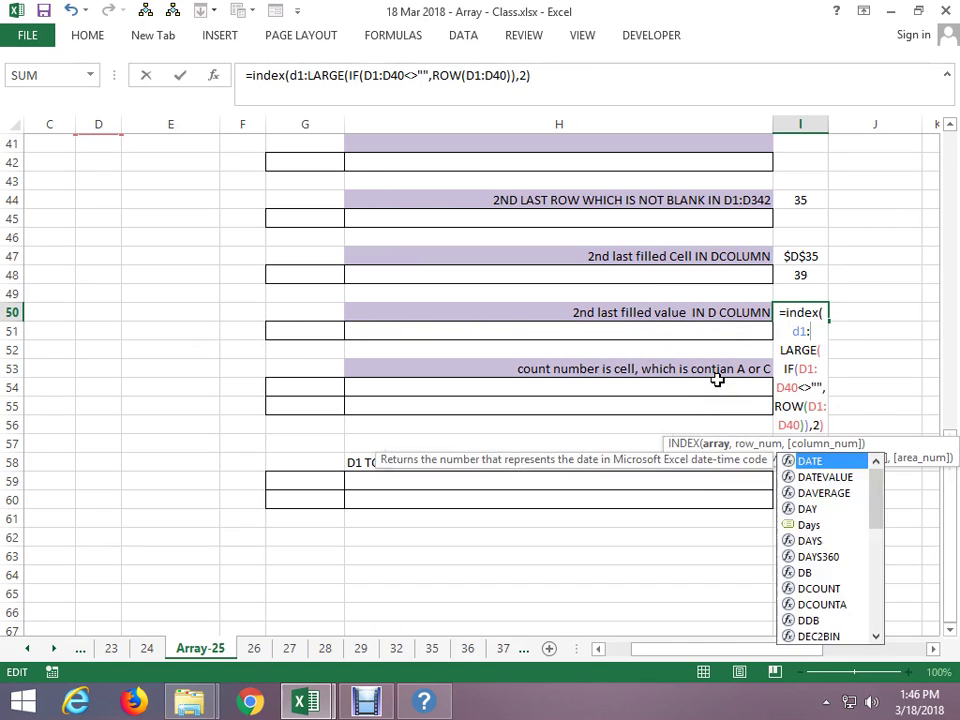
pyautogui.write('4')
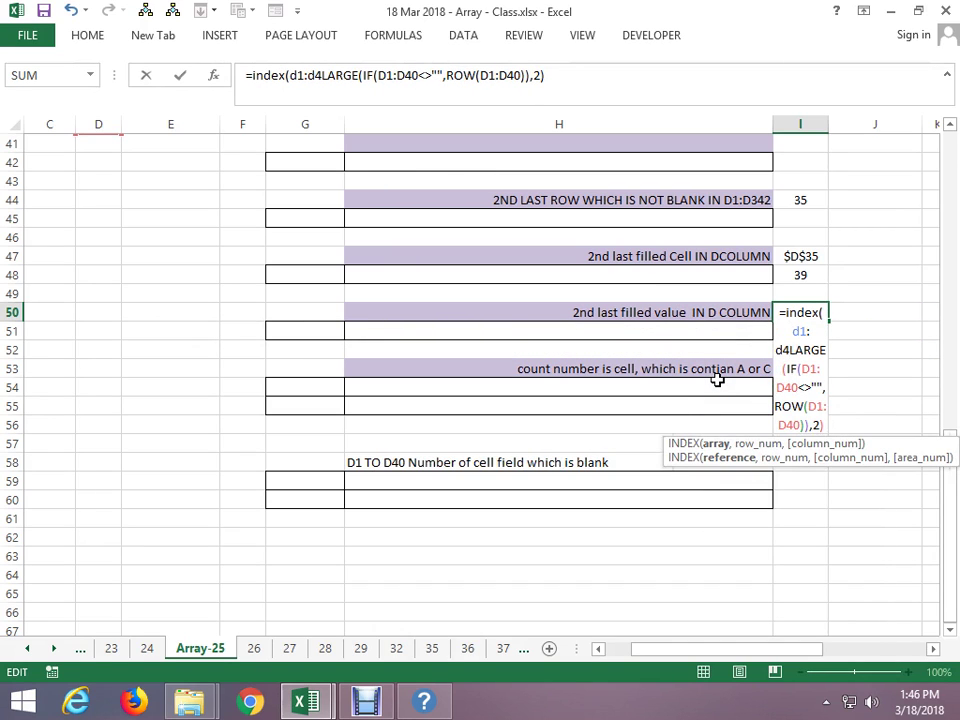
pyautogui.write('0,')
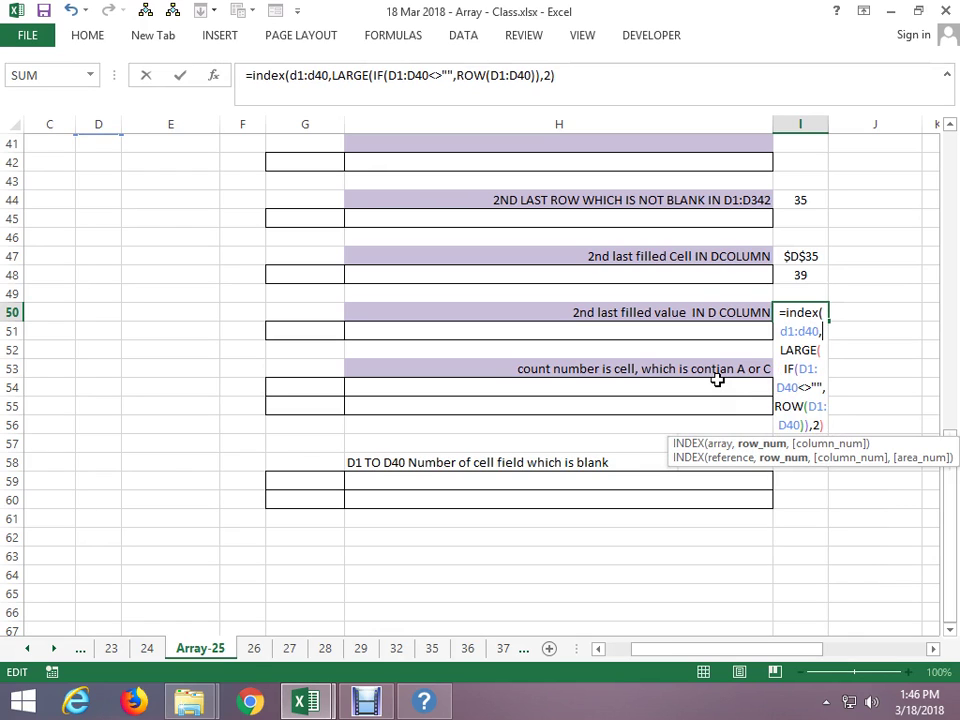
pyautogui.hotkey('ctrl', 'shift', 'Return')
pyautogui.press('Return')
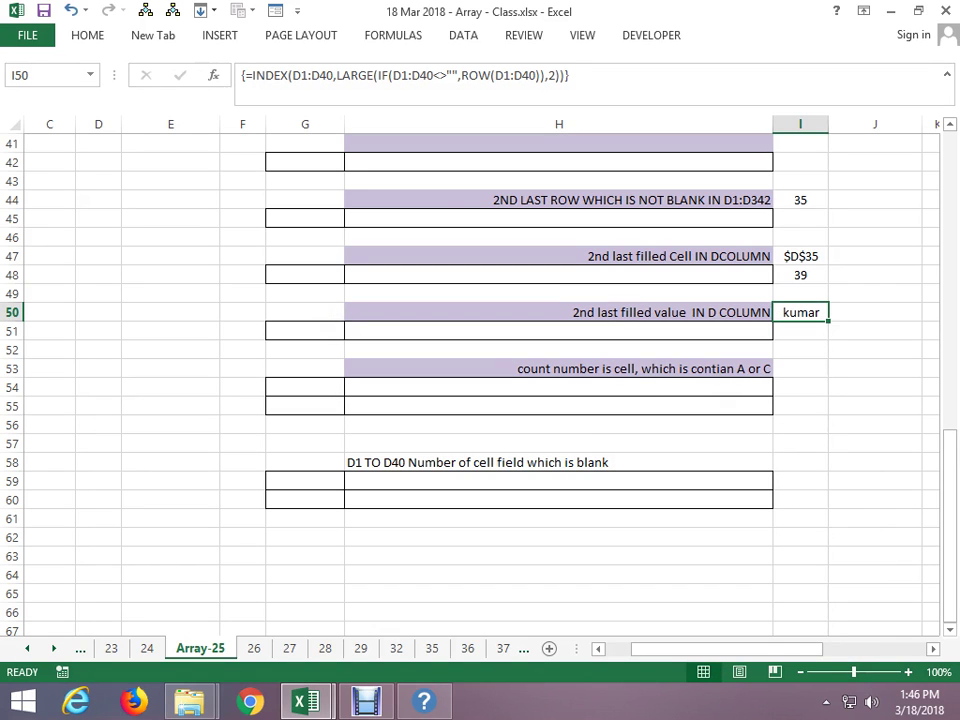
pyautogui.click(164, 198)
pyautogui.press('Up')
pyautogui.press('Up')
pyautogui.press('Up')
pyautogui.press('Up')
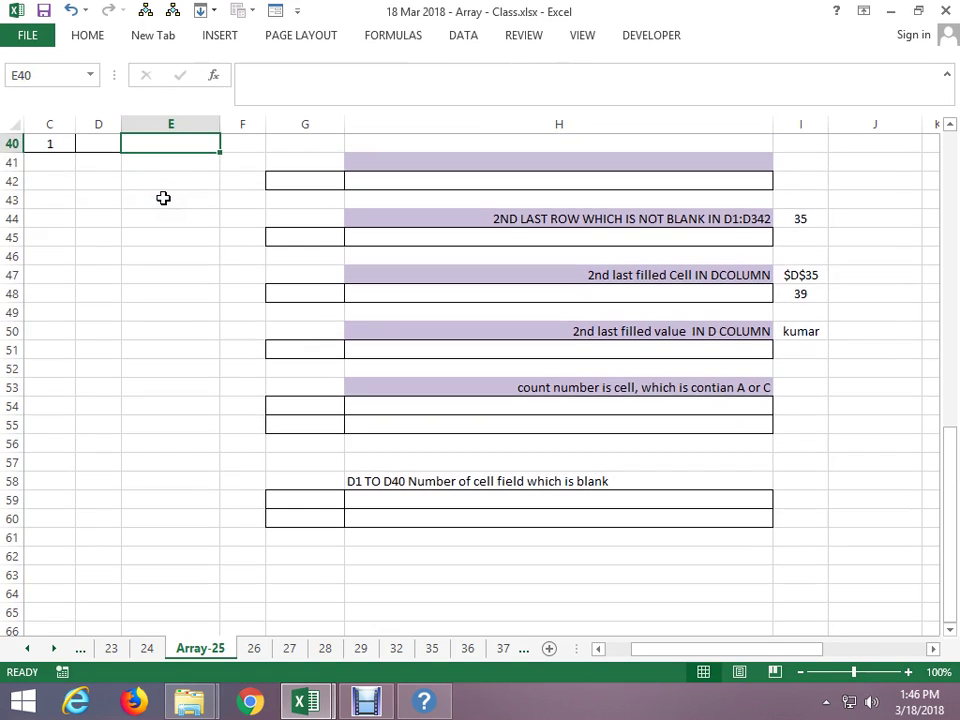
pyautogui.press('Up')
pyautogui.press('Up')
pyautogui.press('Up')
pyautogui.press('Up')
pyautogui.press('Up')
pyautogui.press('Up')
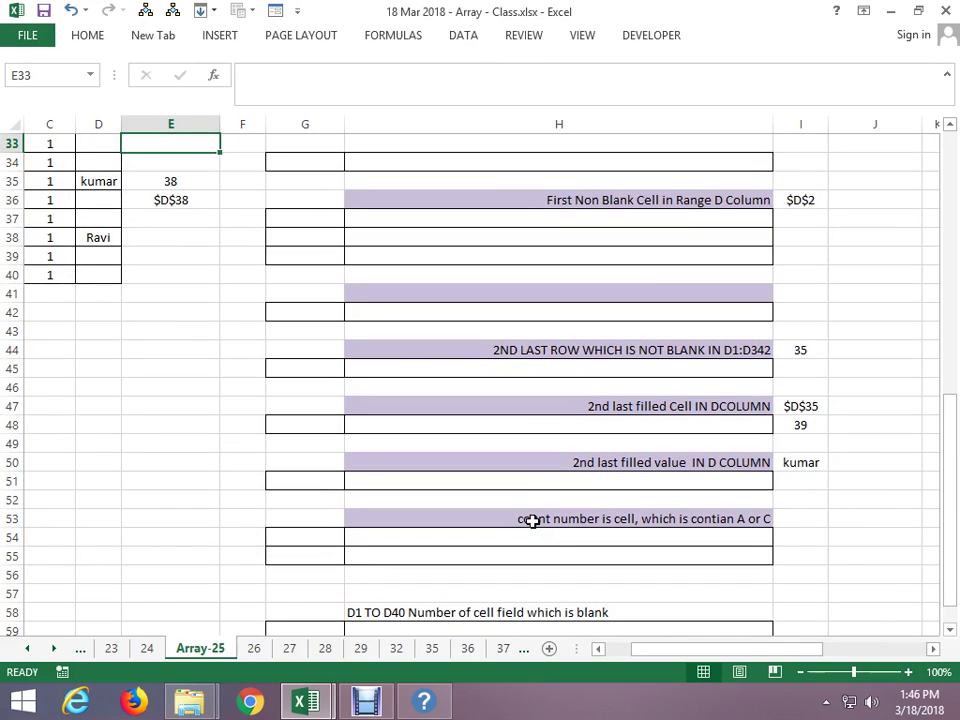
# Enter a new name in D39 and confirm I50 now returns the name in row 38
pyautogui.moveTo(531, 517); pyautogui.dragTo(867, 564)
pyautogui.click(827, 480)
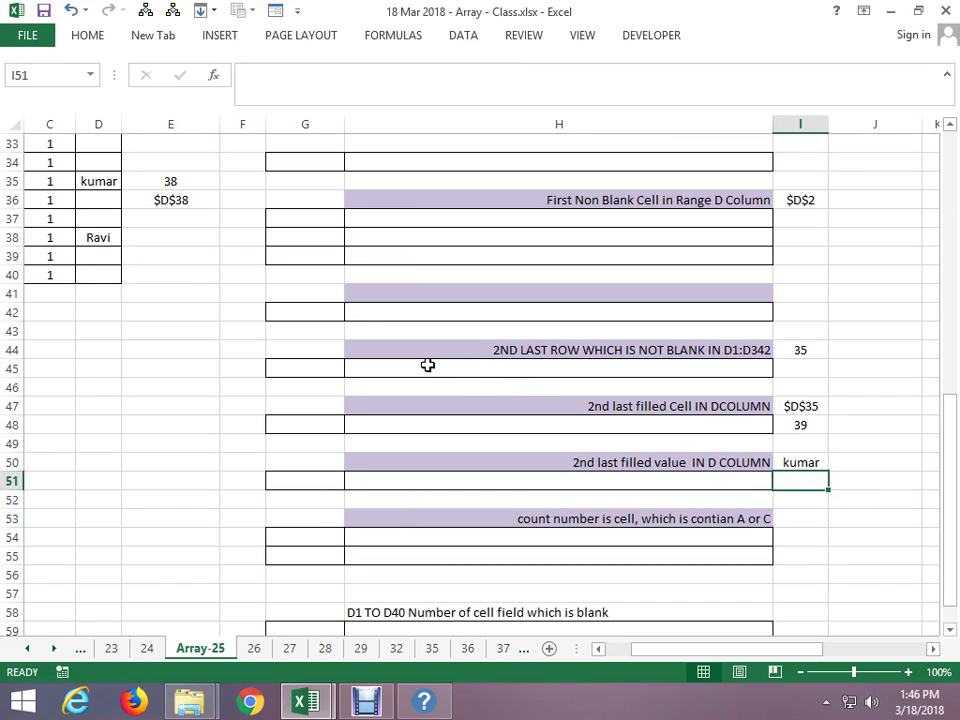
pyautogui.click(114, 259)
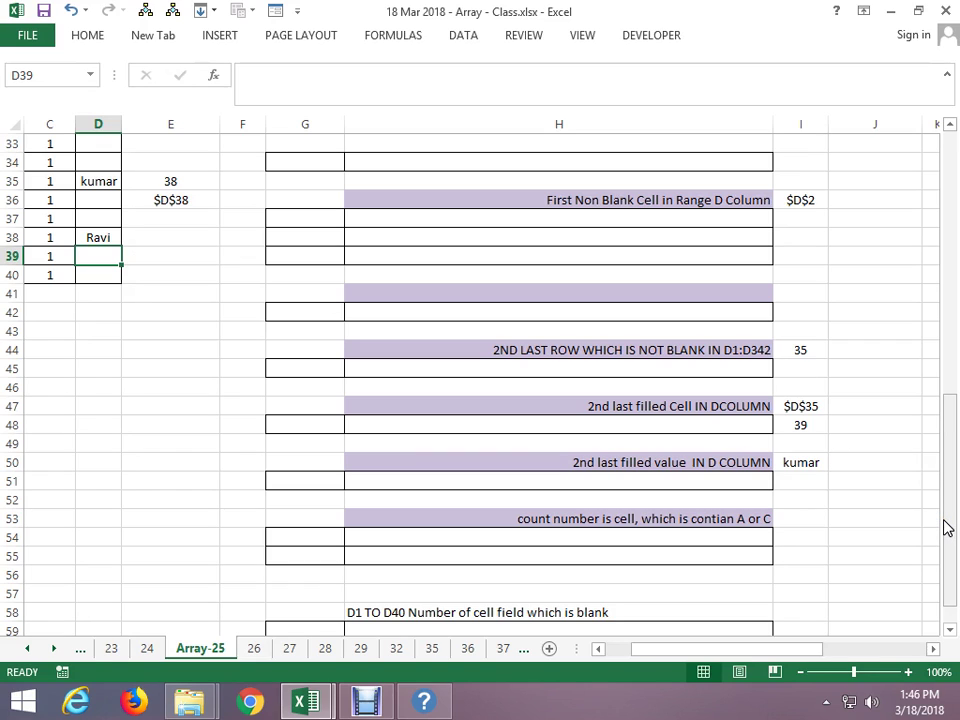
pyautogui.write('Ajayt')
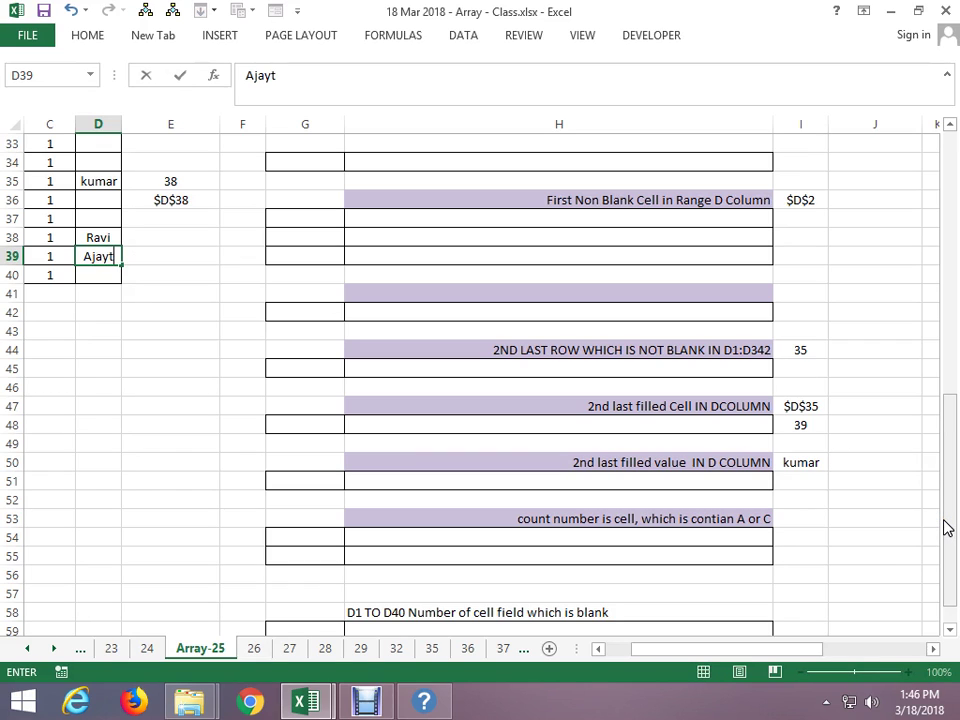
pyautogui.write('=')
pyautogui.press('BackSpace')
pyautogui.press('BackSpace')
pyautogui.press('Return')
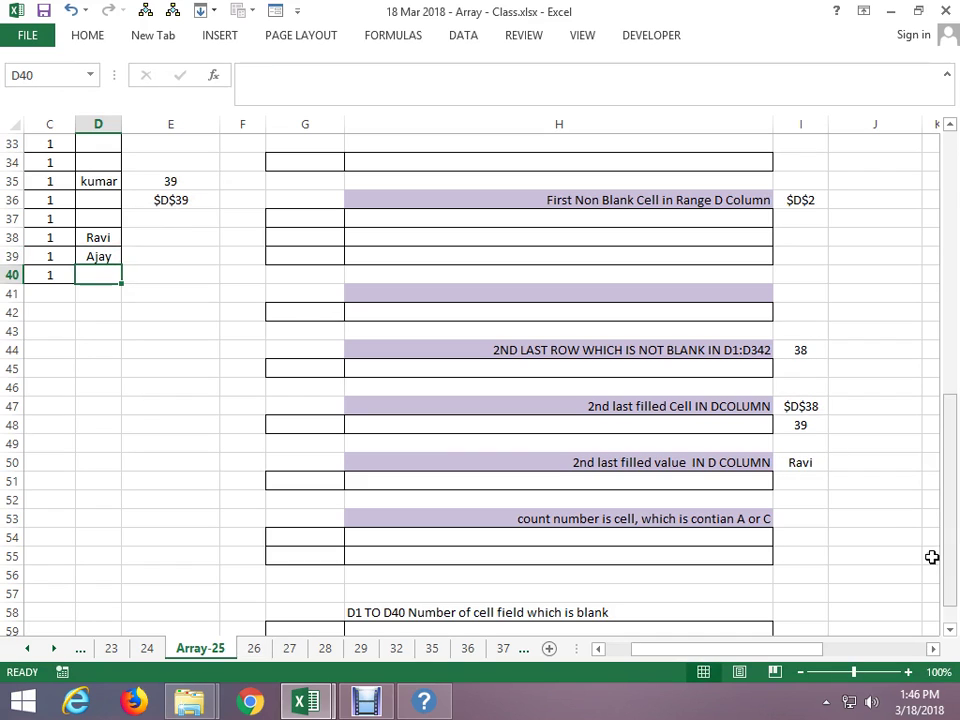
pyautogui.click(797, 461)
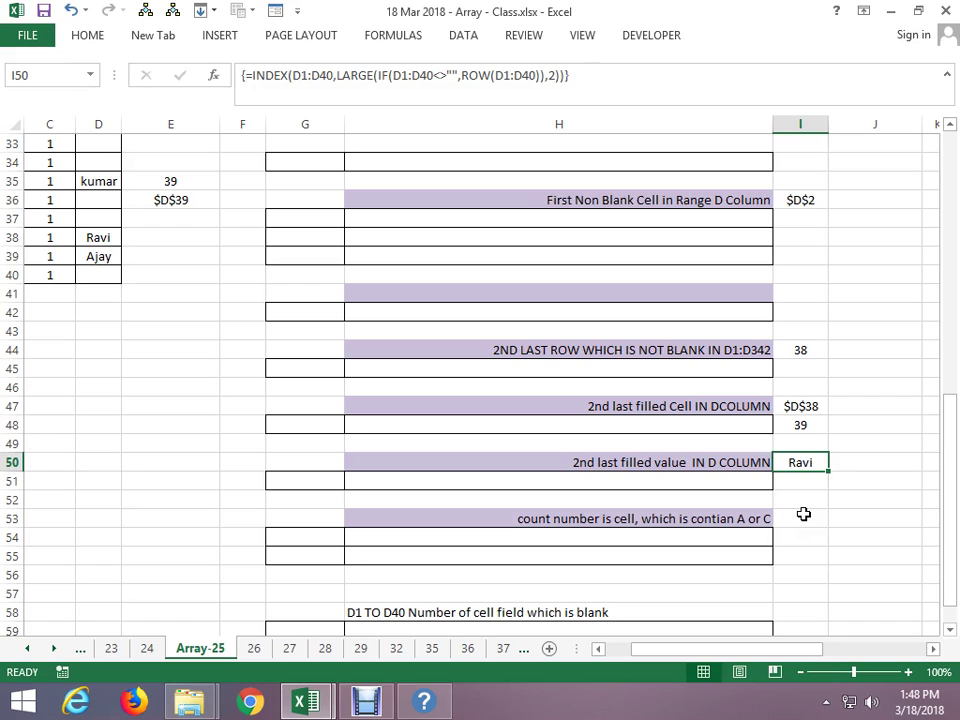
# Save the workbook and start an =if formula in I53
pyautogui.hotkey('ctrl', 's')
pyautogui.click(783, 530)
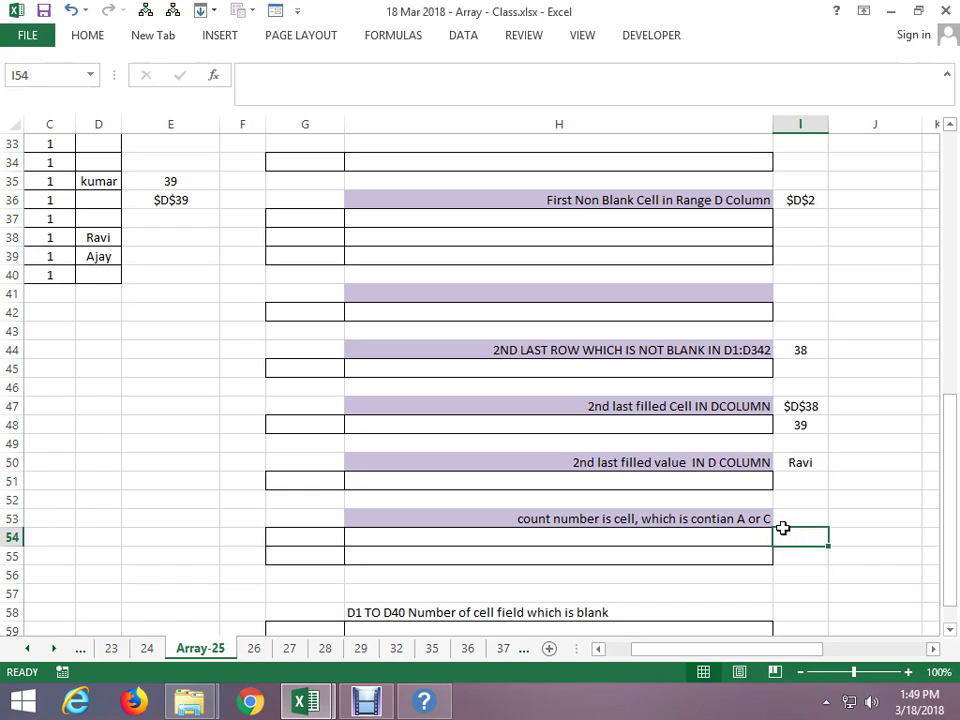
pyautogui.press('Down')
pyautogui.press('Down')
pyautogui.press('Down')
pyautogui.press('Down')
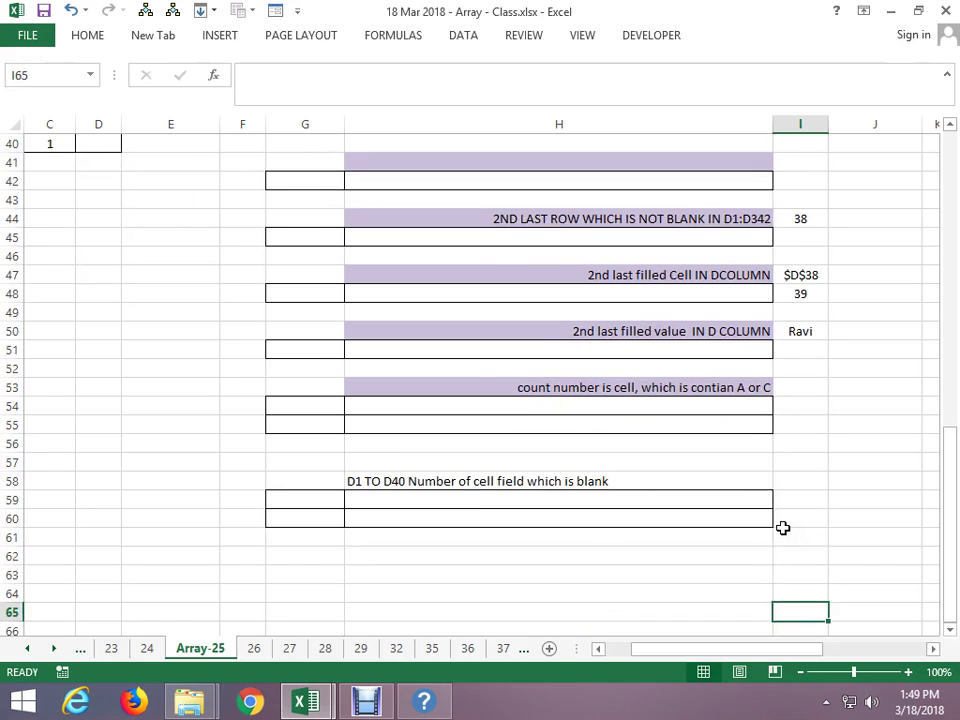
pyautogui.press('Up')
pyautogui.press('Up')
pyautogui.press('Up')
pyautogui.press('Up')
pyautogui.press('Up')
pyautogui.press('Up')
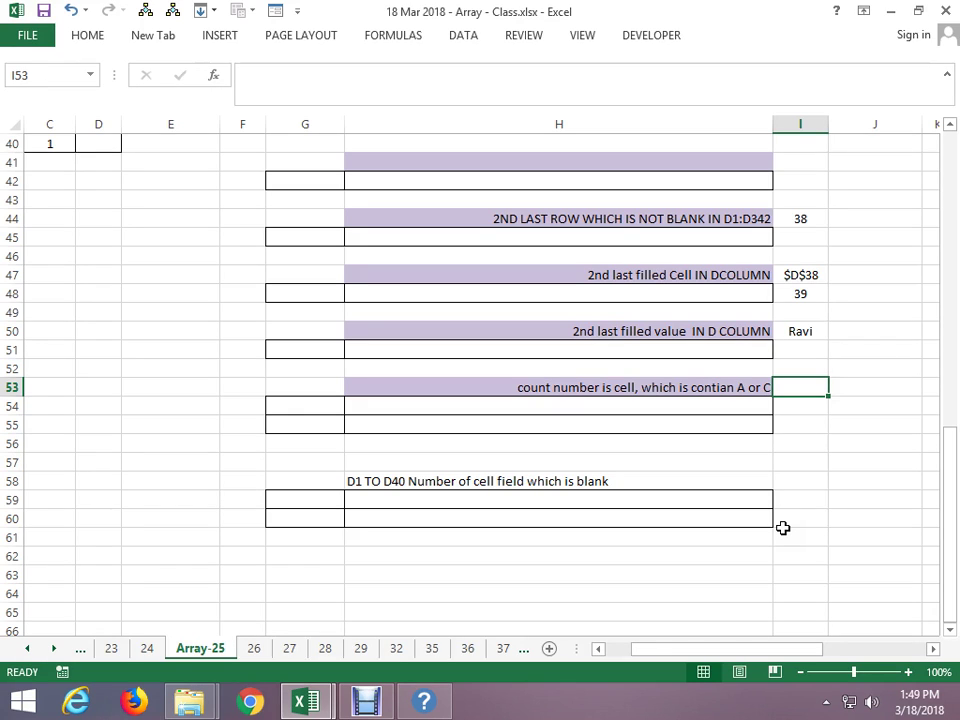
pyautogui.write('=if')
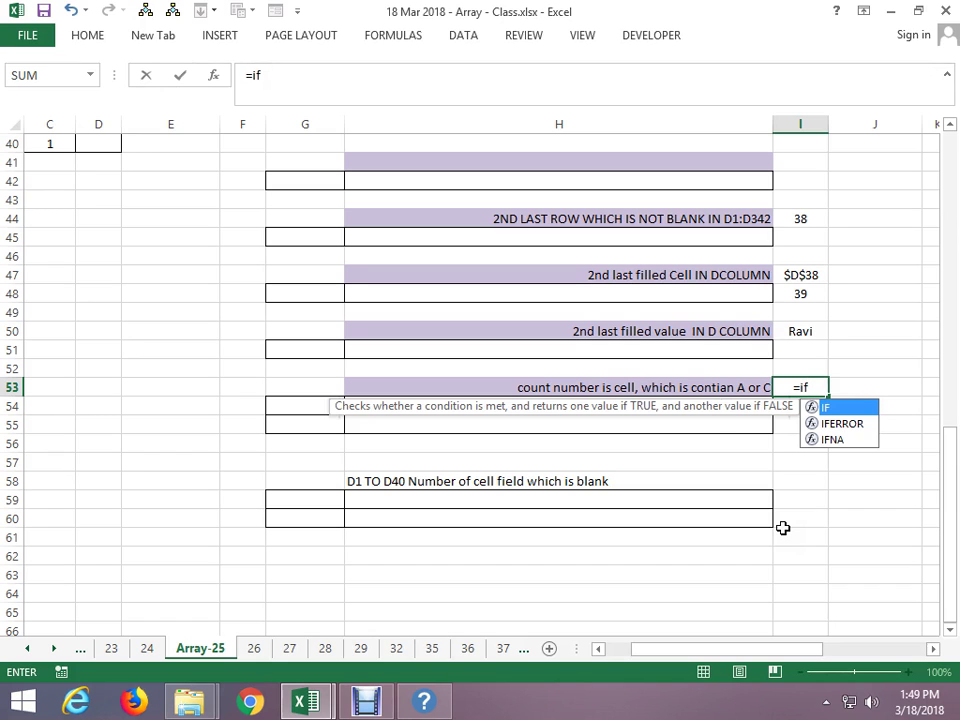
# Enter =IF(D1:D40={"a","c"},1,0) in I53 as an array formula
pyautogui.press('Tab')
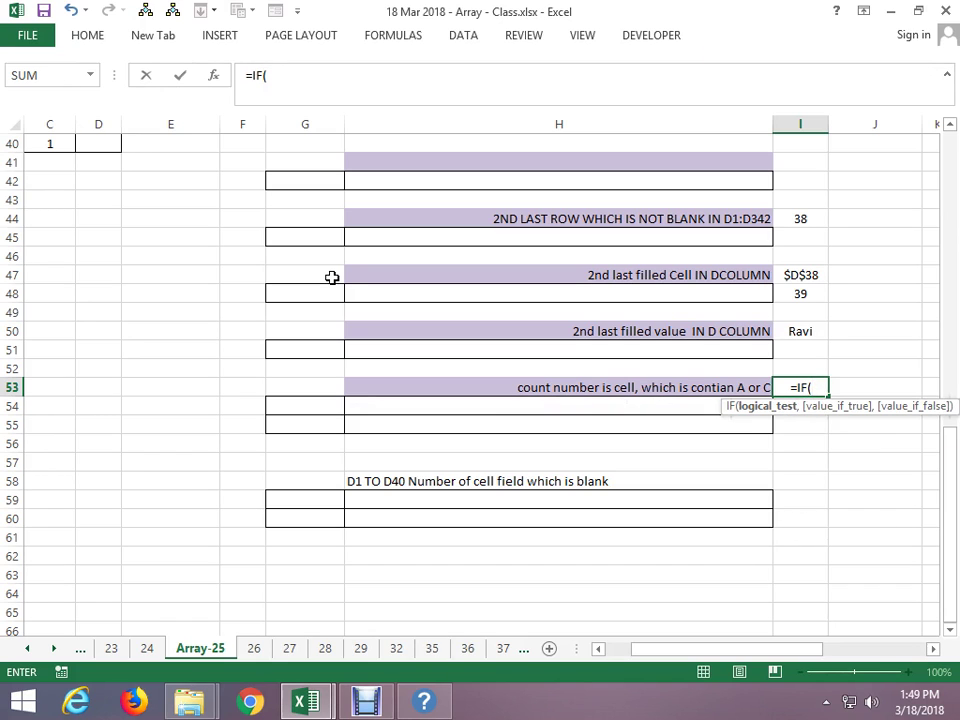
pyautogui.write('a')
pyautogui.write('=')
pyautogui.press('BackSpace')
pyautogui.press('BackSpace')
pyautogui.write('d1')
pyautogui.write(':d40')
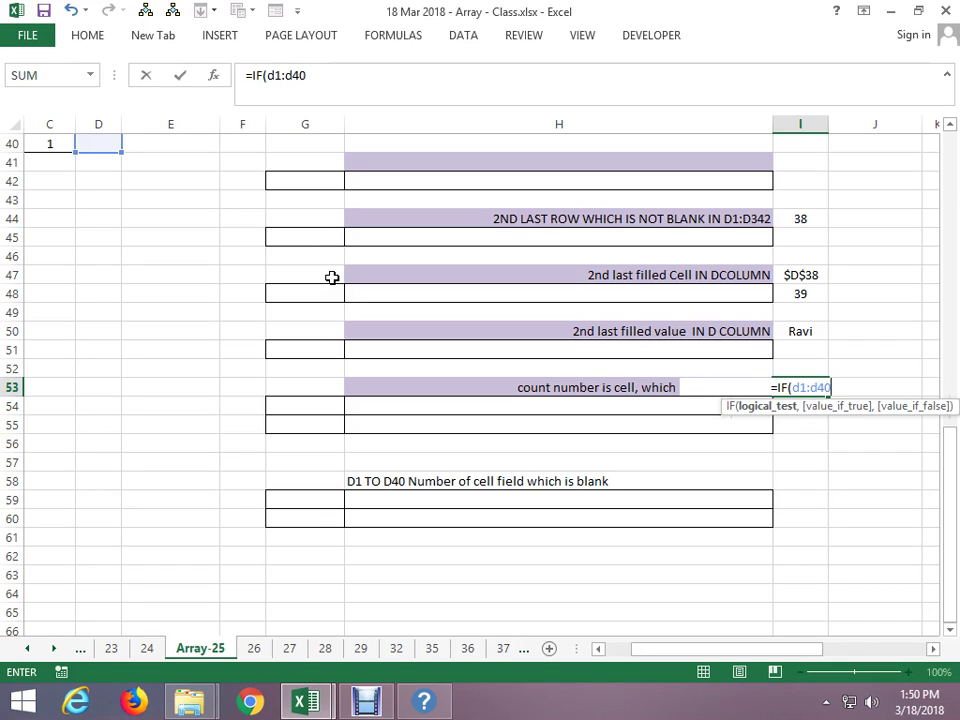
pyautogui.write('=')
pyautogui.write('{')
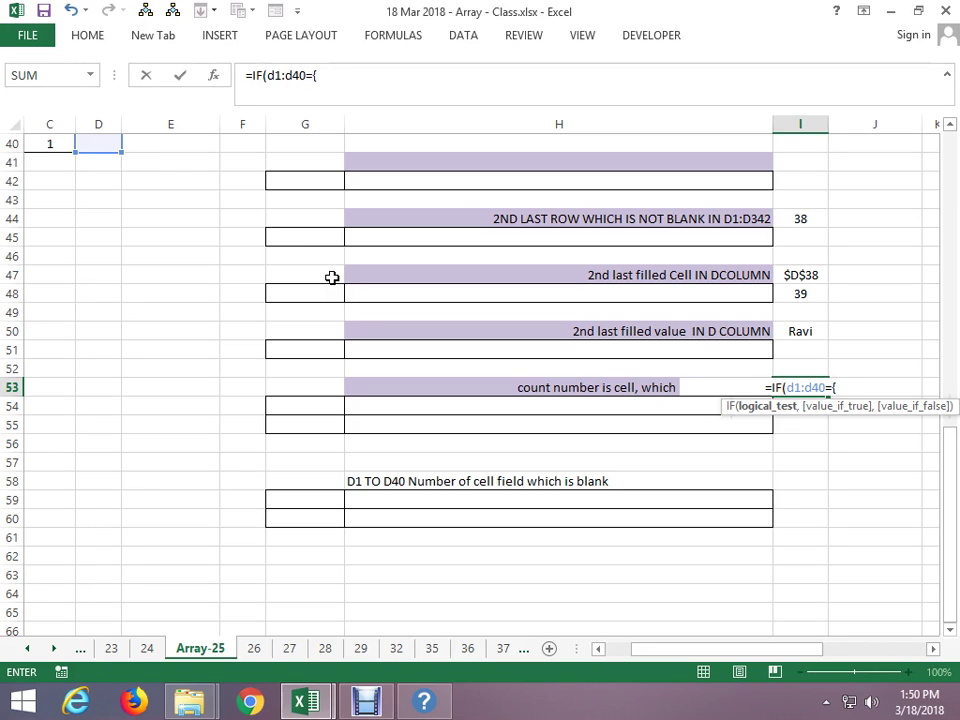
pyautogui.write('"')
pyautogui.write('a","c')
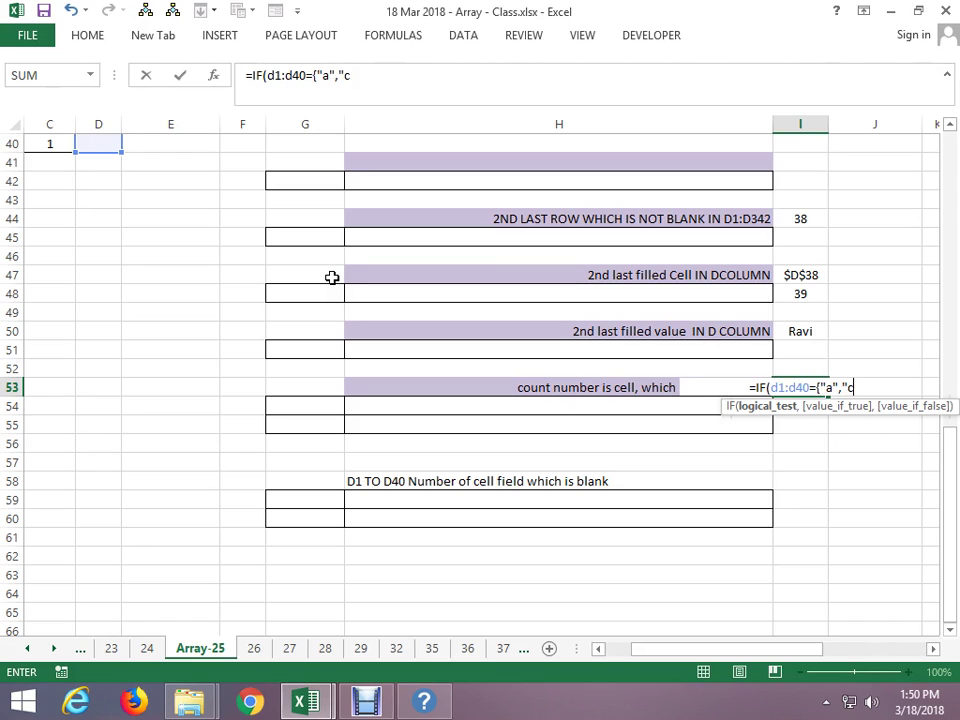
pyautogui.write('"')
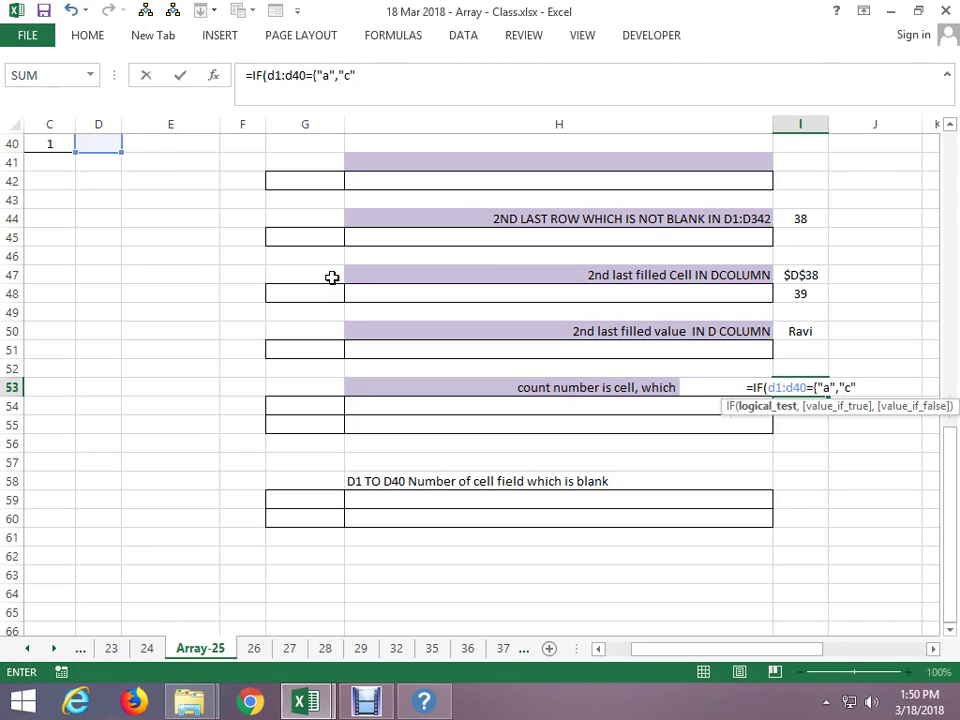
pyautogui.write('}')
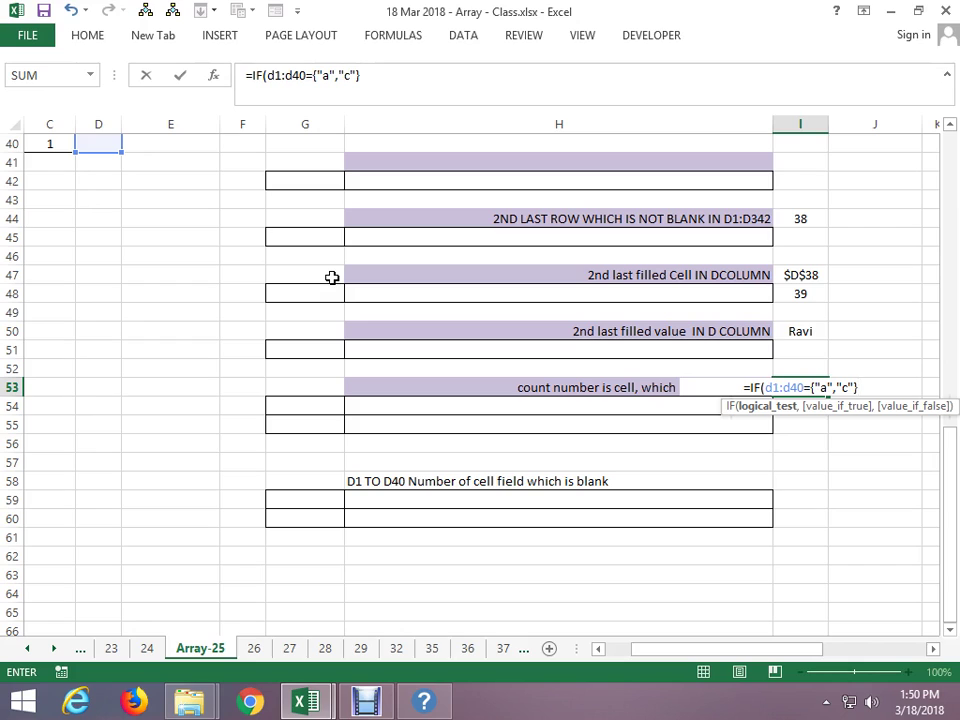
pyautogui.write(',1')
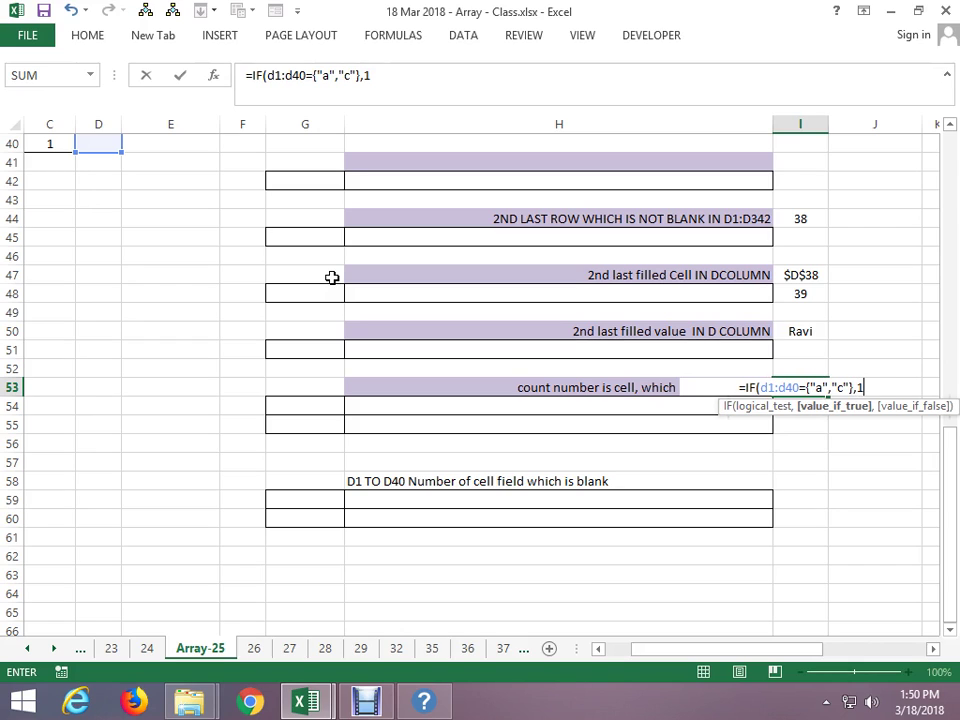
pyautogui.write(',0')
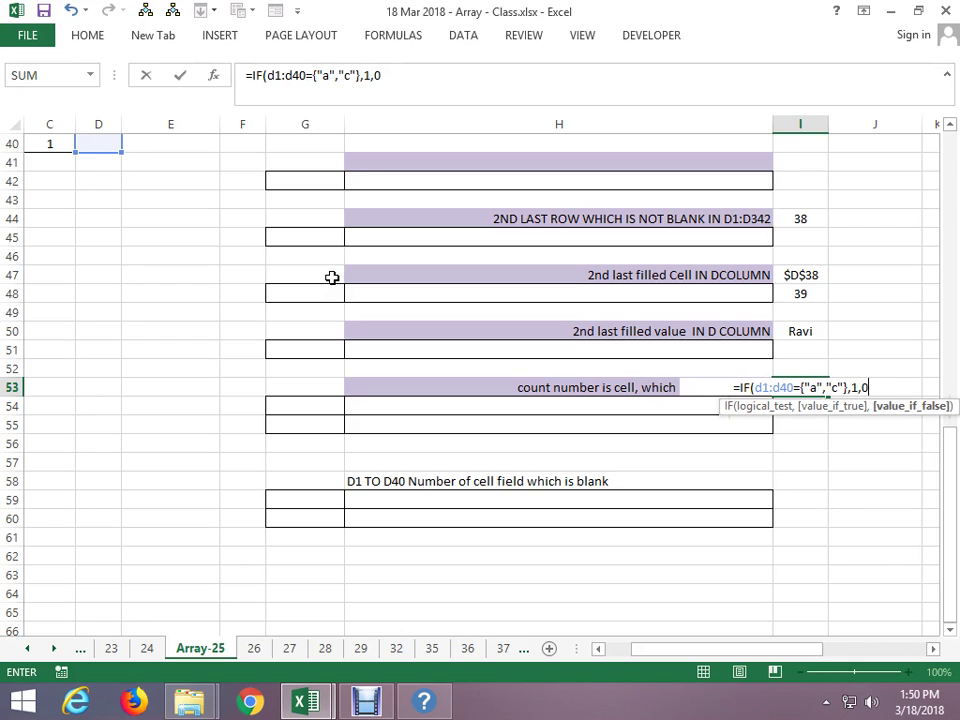
pyautogui.write(')')
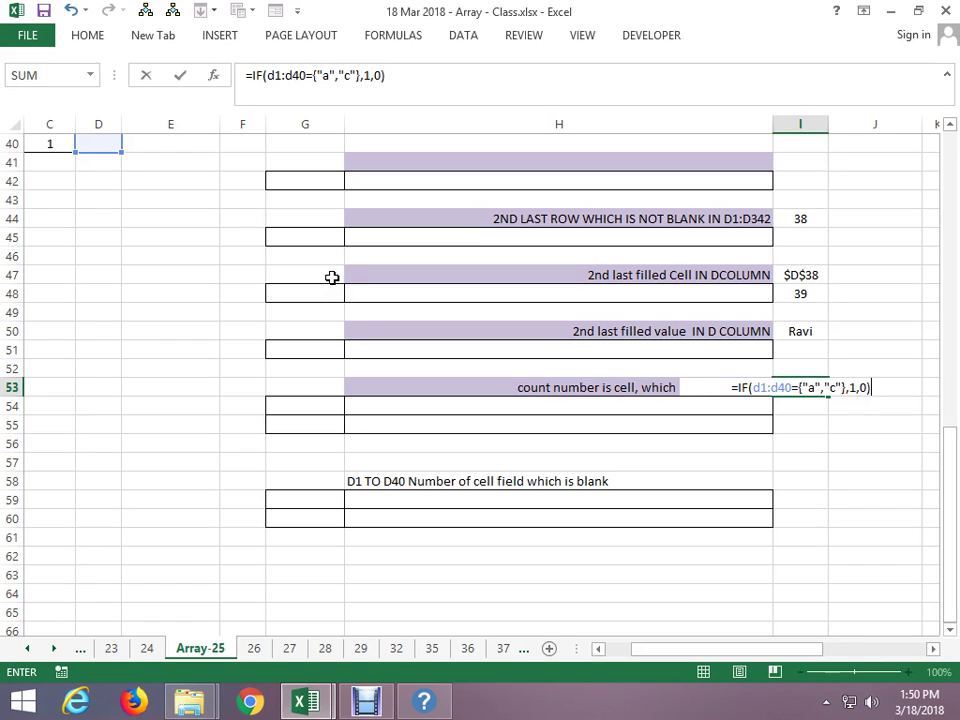
pyautogui.hotkey('ctrl', 'shift', 'Return')
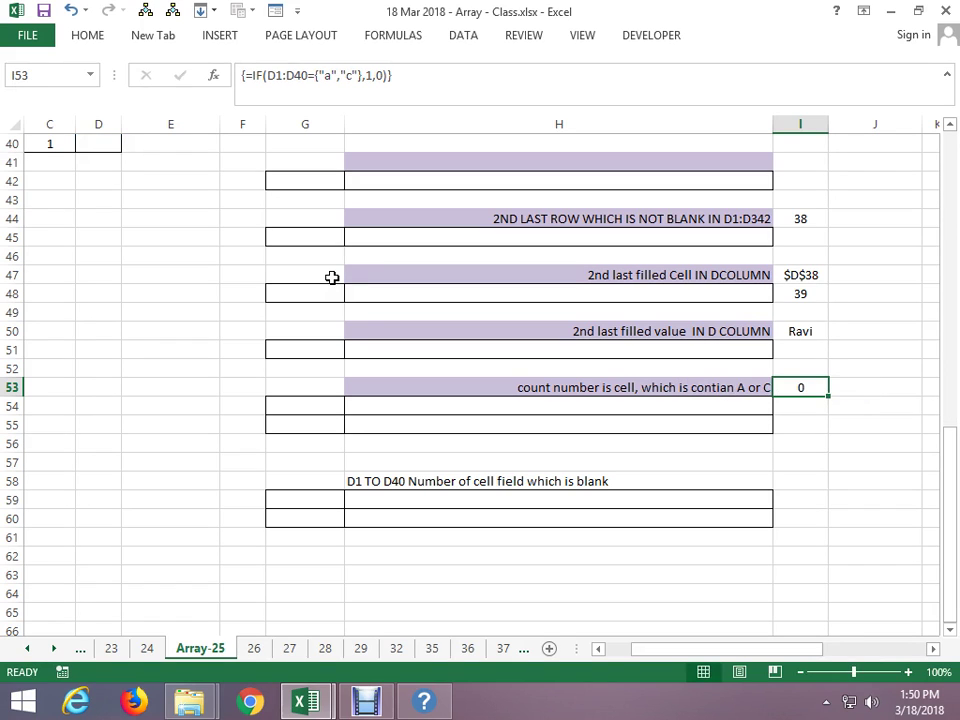
pyautogui.press('F2')
# Wrap the IF in SUM so I53 holds {=SUM(IF(D1:D40={"a","c"},1,0))}, returning 14
pyautogui.press('Home')
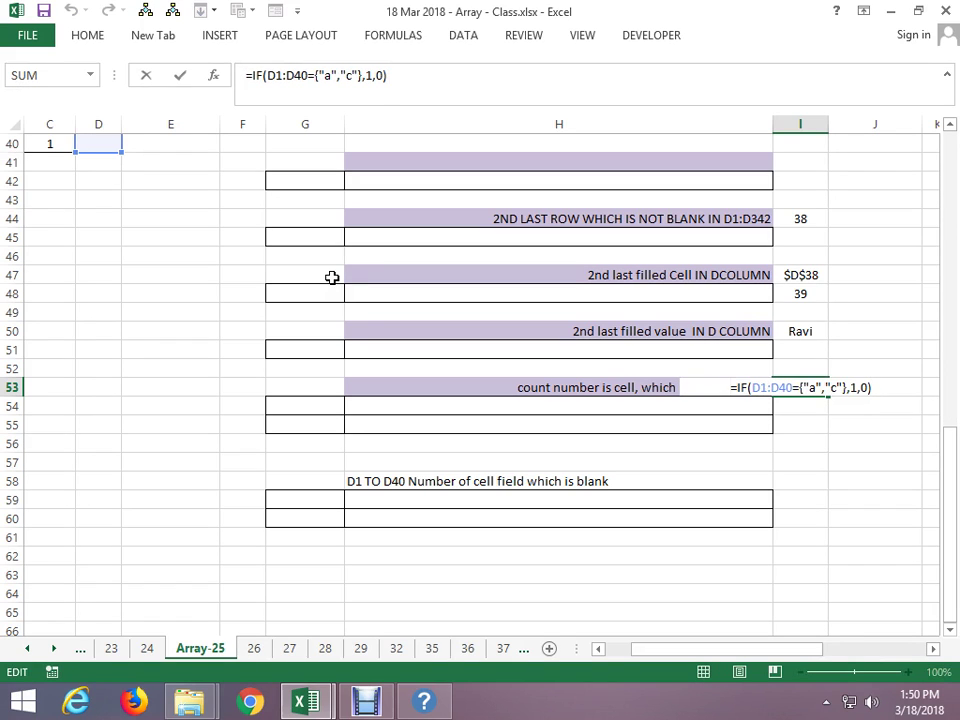
pyautogui.write('su')
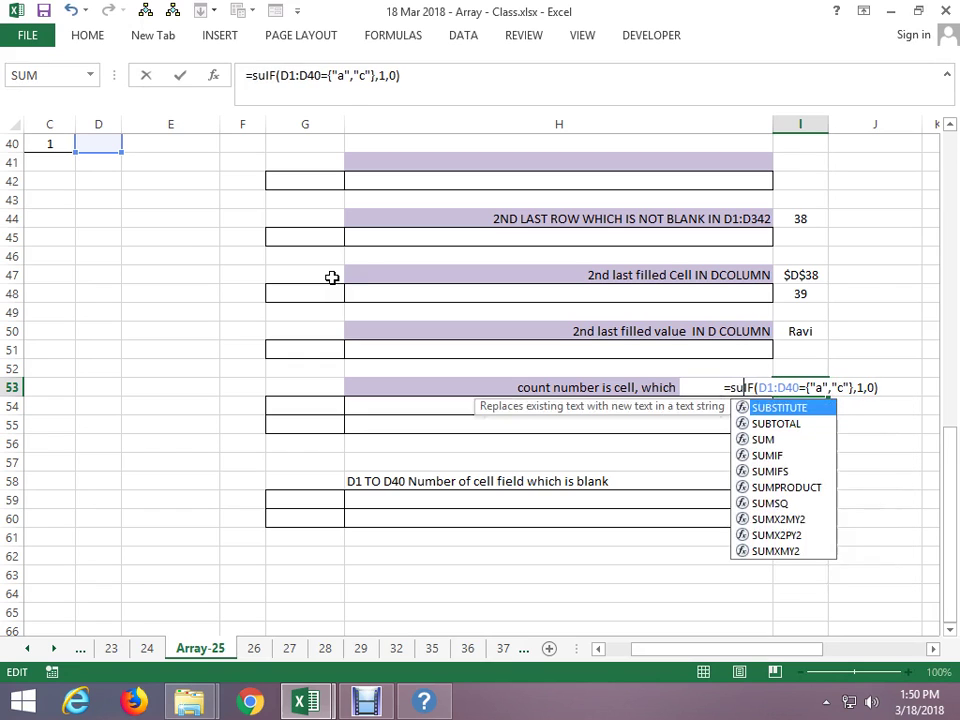
pyautogui.write('m(')
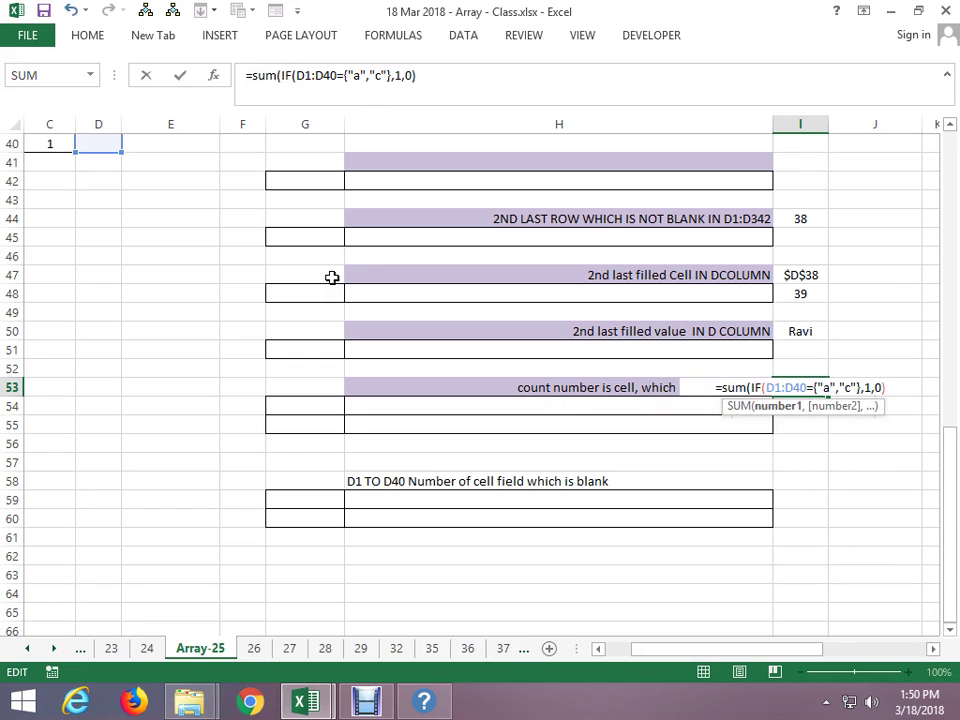
pyautogui.press('Return')
pyautogui.press('Return')
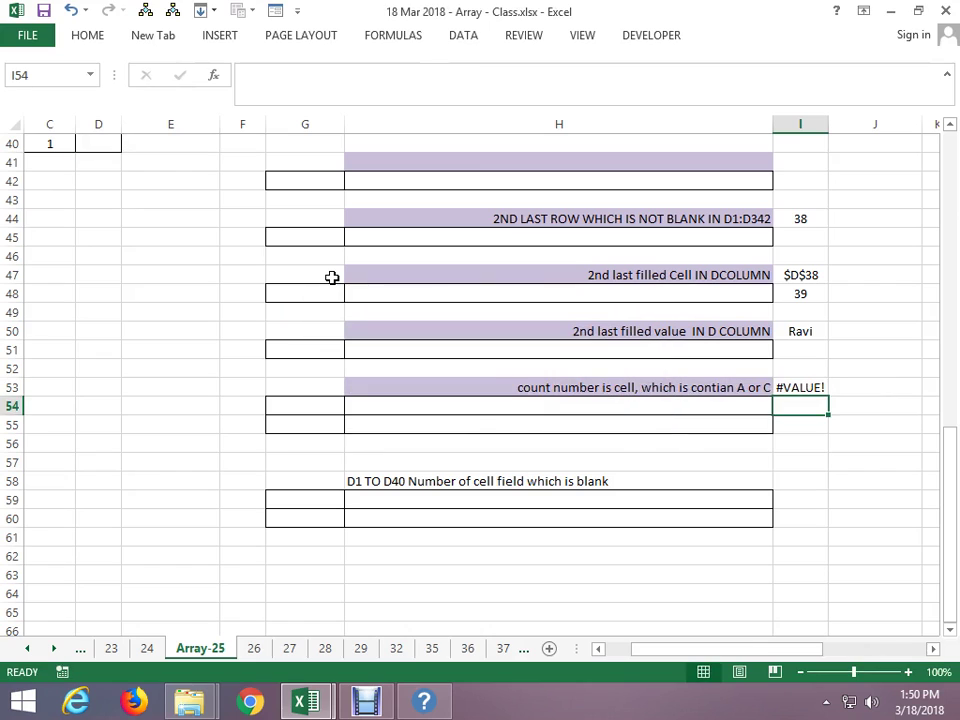
pyautogui.press('Up')
pyautogui.press('F2')
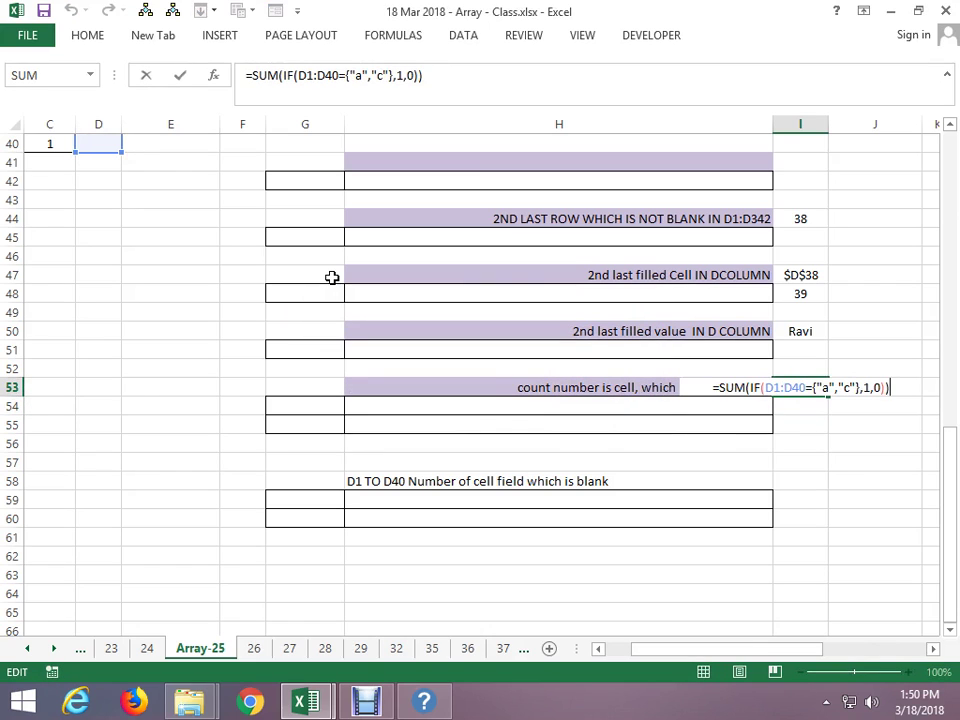
pyautogui.hotkey('ctrl', 'shift', 'Return')
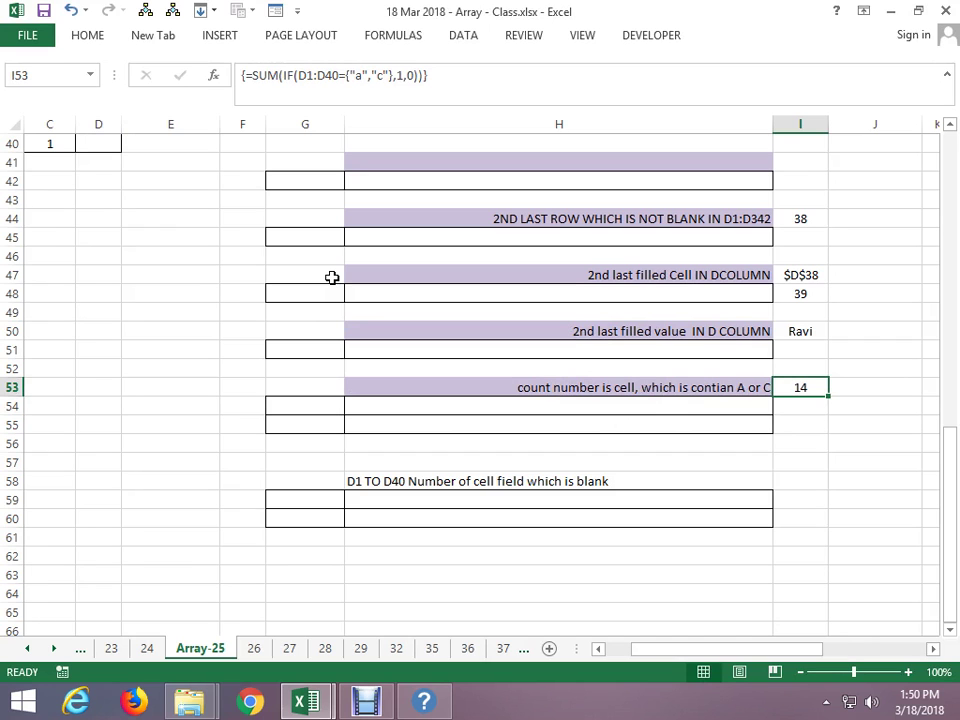
pyautogui.click(33, 160)
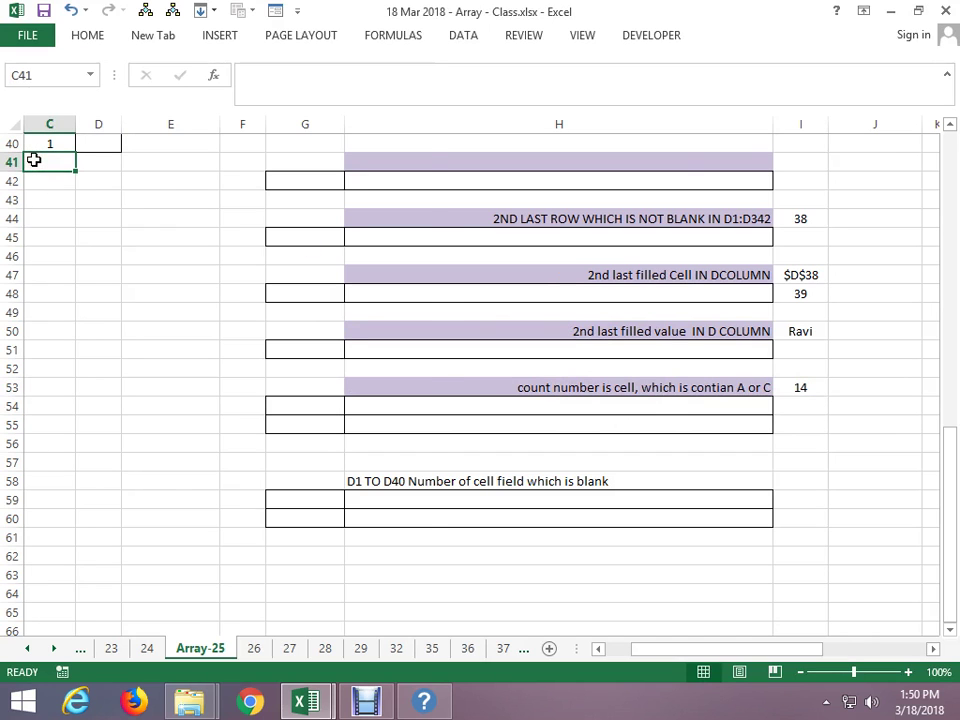
# AutoFilter the header row and limit column D to grades A and C (14 of 39 records)
pyautogui.hotkey('ctrl', 'Home')
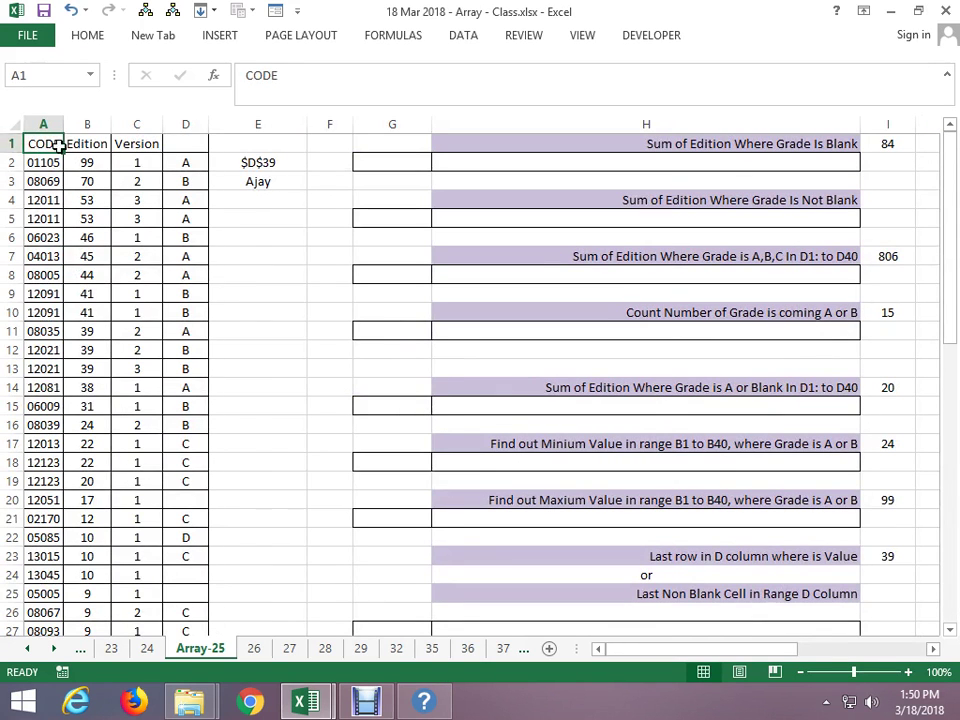
pyautogui.click(8, 144)
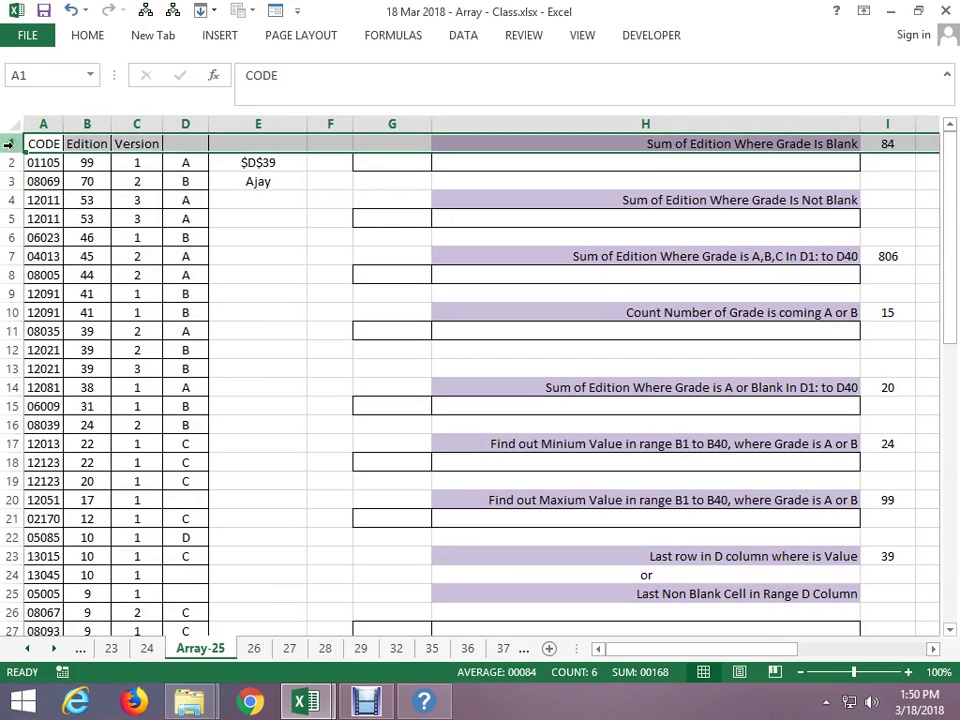
pyautogui.hotkey('ctrl', 'shift', 'l')
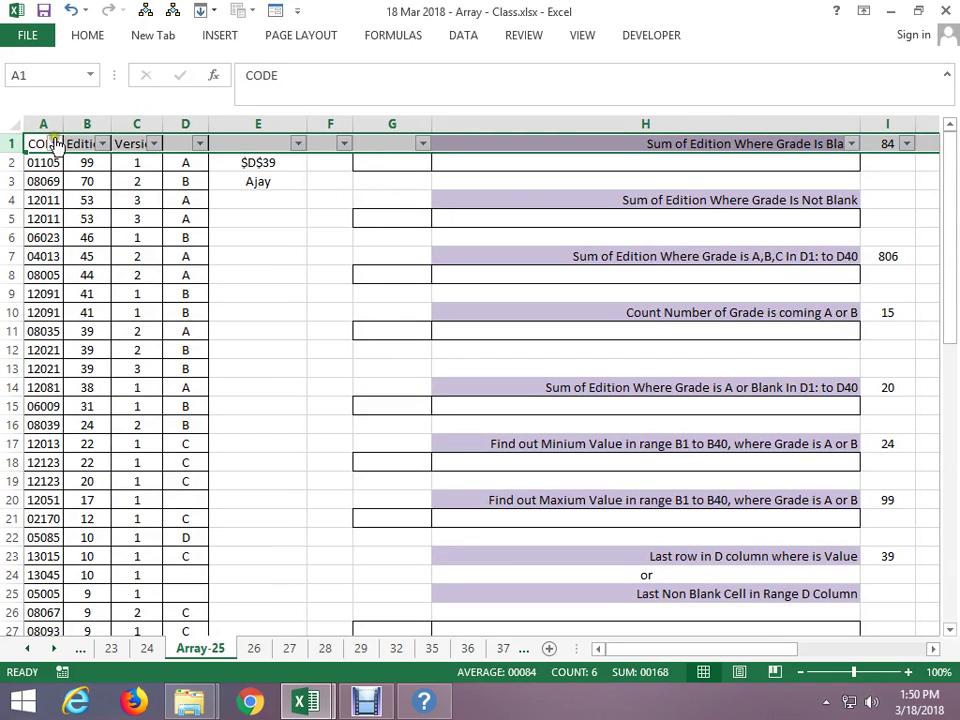
pyautogui.click(201, 145)
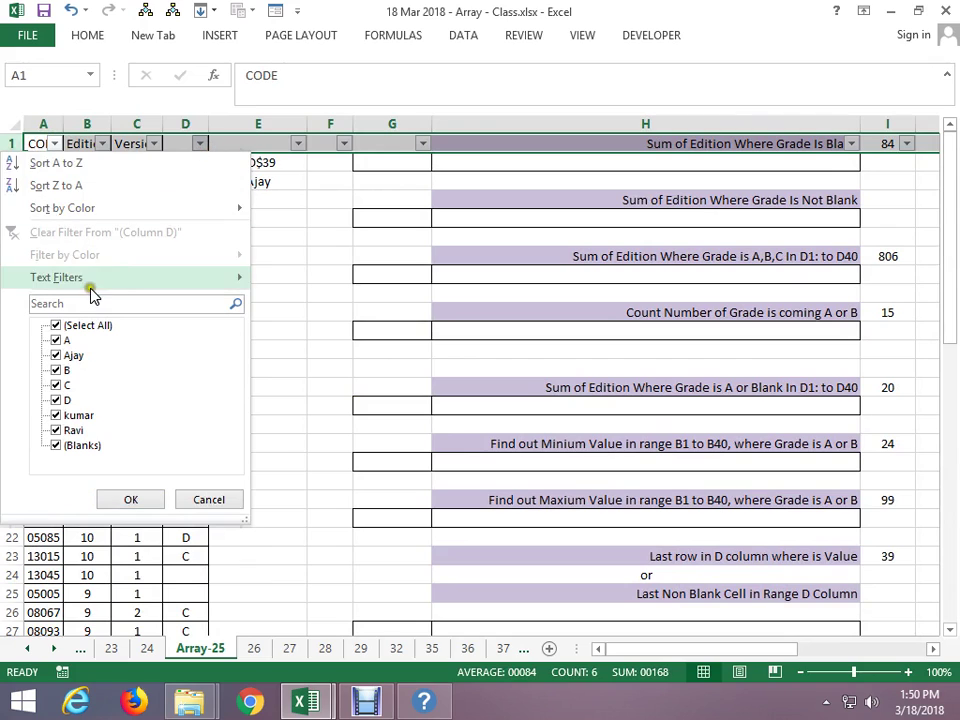
pyautogui.click(52, 327)
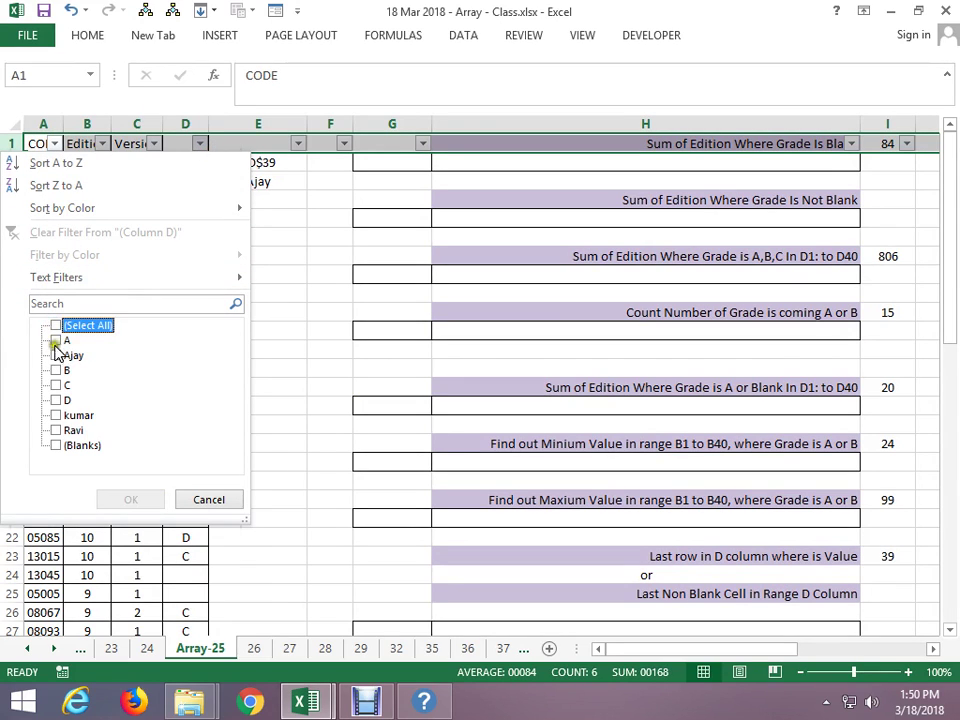
pyautogui.click(56, 340)
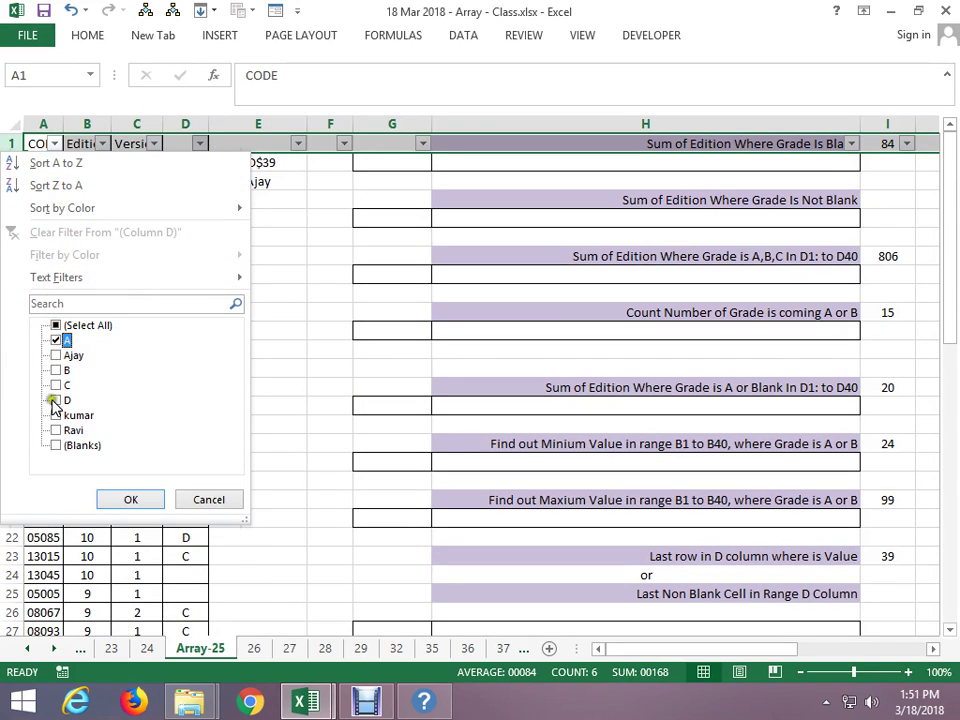
pyautogui.press('Down')
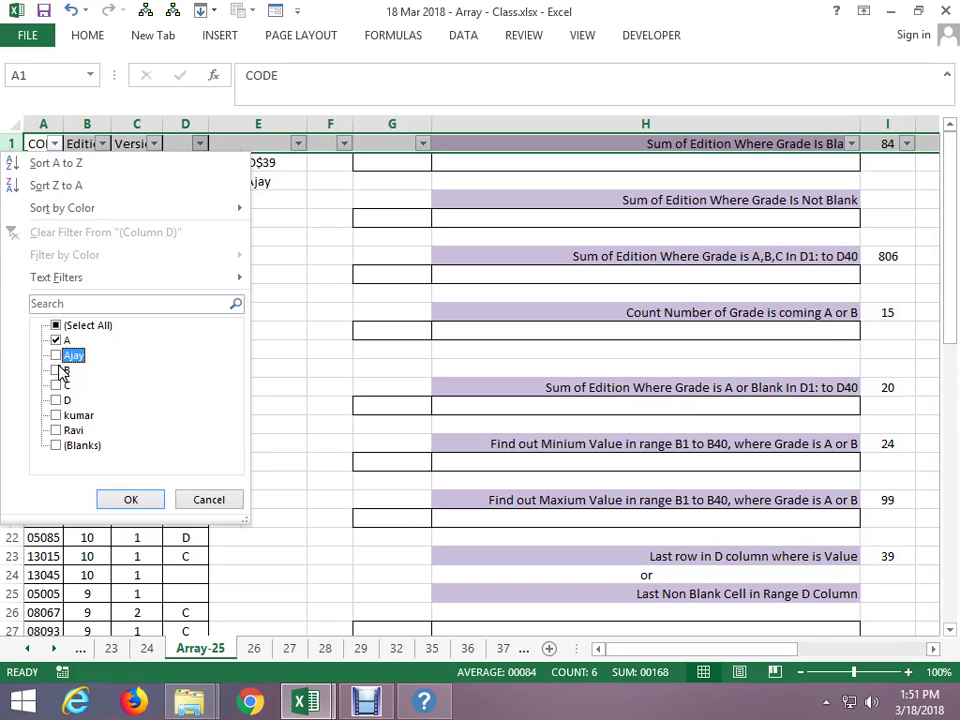
pyautogui.click(57, 385)
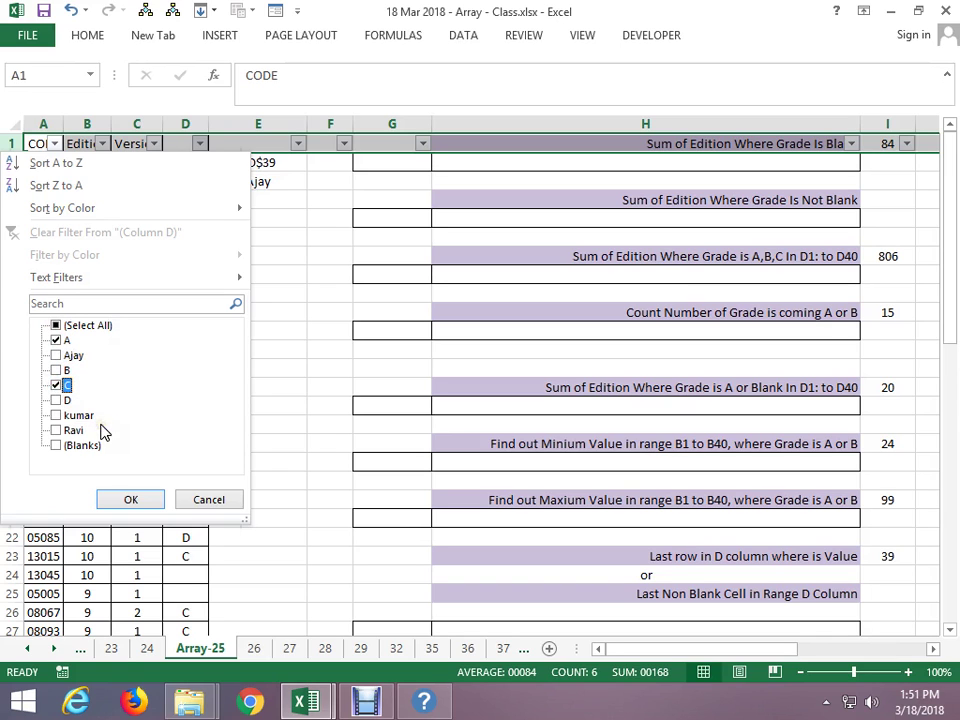
pyautogui.click(135, 498)
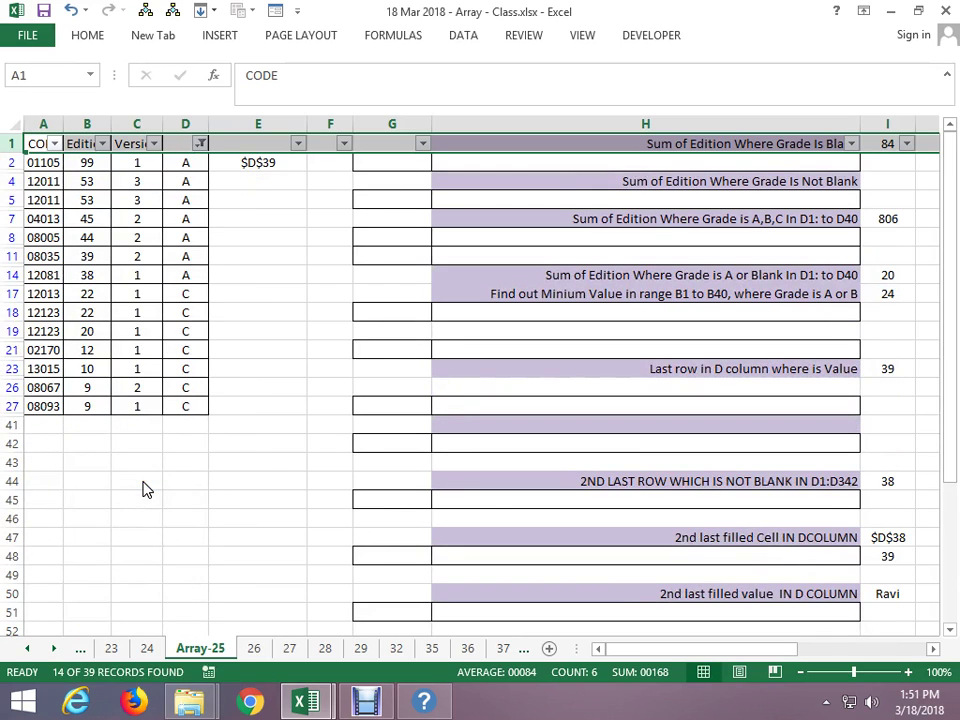
# Select D2:D27 to confirm a count of 14 filtered grades, then save the workbook
pyautogui.moveTo(186, 163)
pyautogui.mouseDown()
pyautogui.moveTo(192, 474)
pyautogui.moveTo(192, 401)
pyautogui.mouseUp()
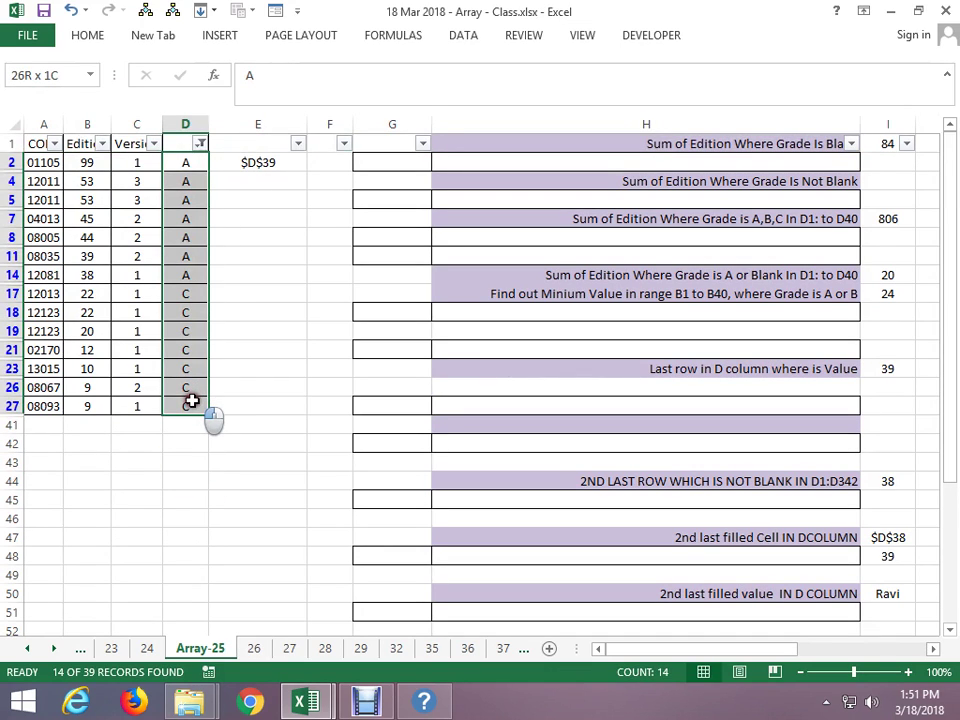
pyautogui.click(283, 255)
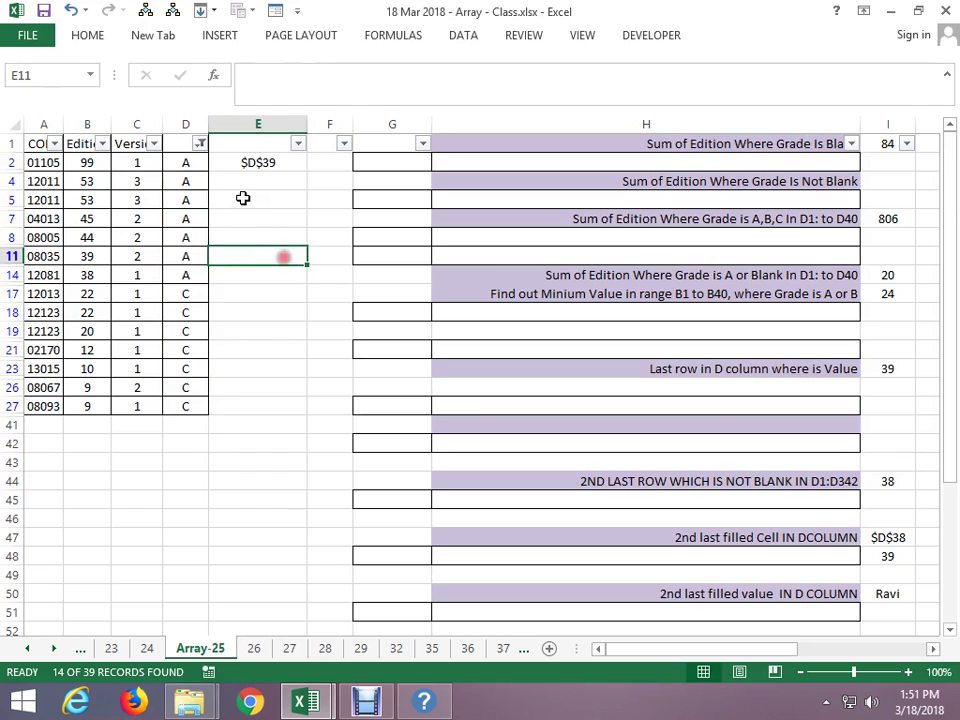
pyautogui.click(193, 163)
pyautogui.moveTo(193, 163); pyautogui.dragTo(179, 412)
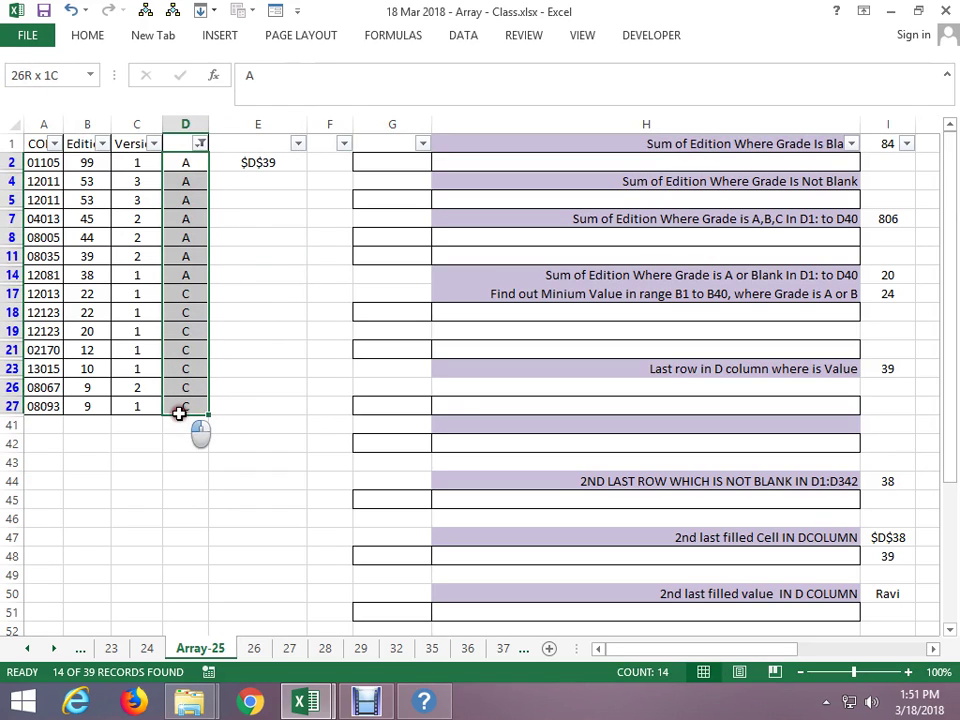
pyautogui.click(887, 499)
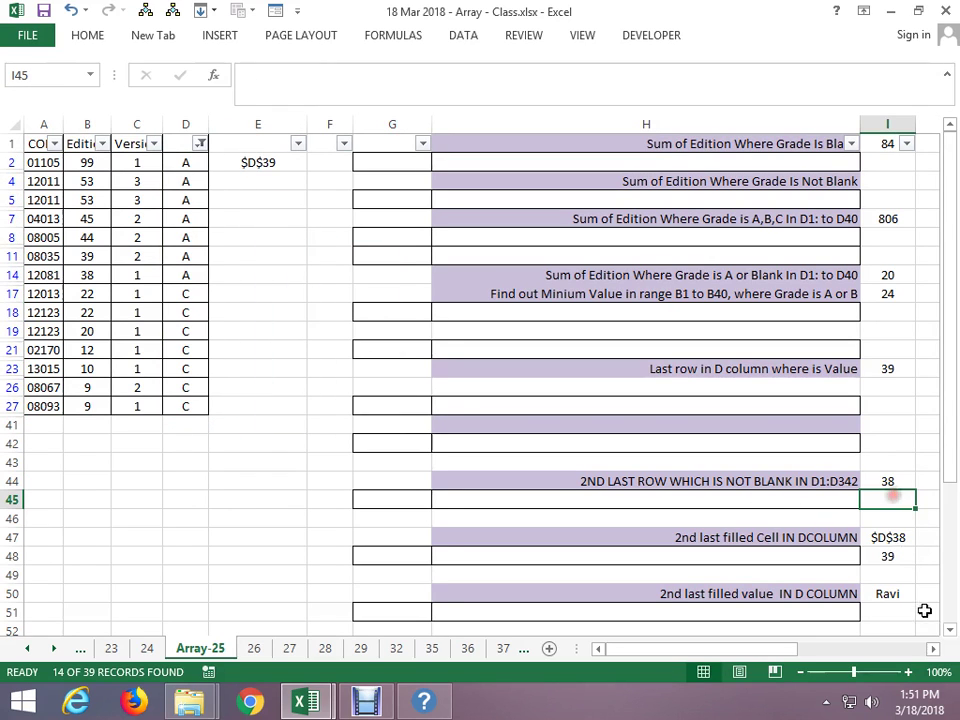
pyautogui.hotkey('ctrl', 's')
pyautogui.press('Down')
pyautogui.press('Down')
pyautogui.press('Down')
pyautogui.press('Down')
pyautogui.press('Down')
pyautogui.press('Down')
pyautogui.press('Down')
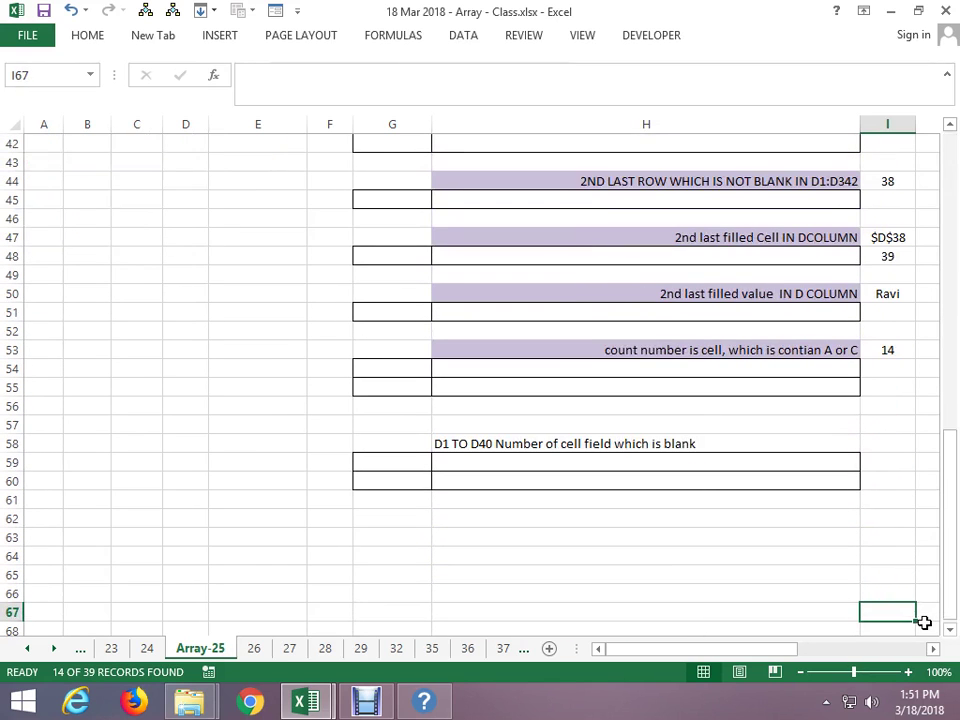
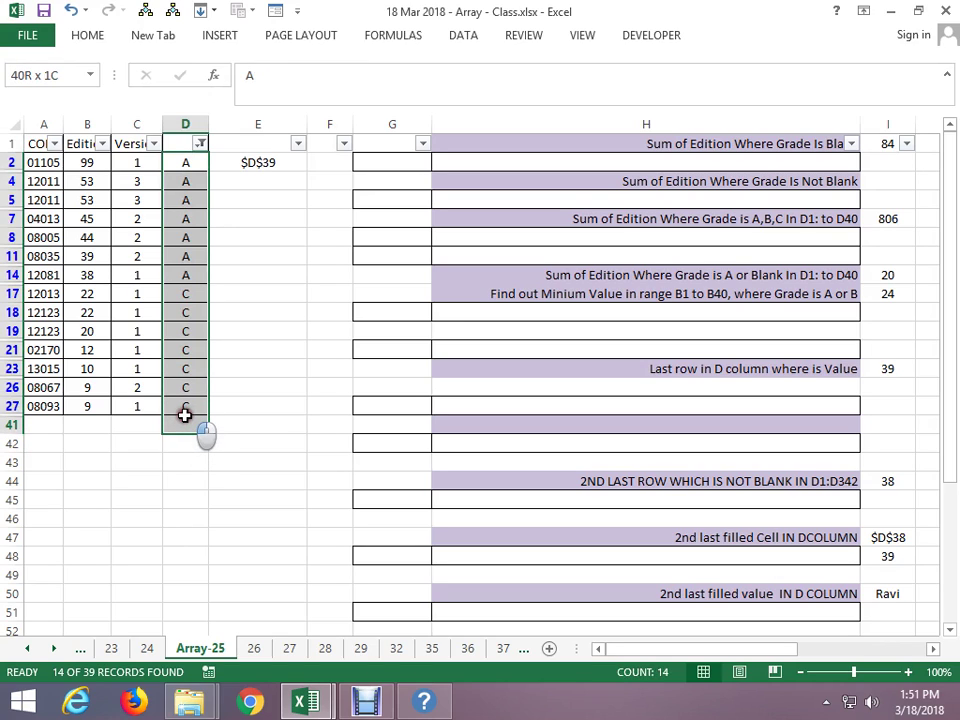
# Select the filtered Grade cells in column D, confirming COUNT: 14 in the status bar
pyautogui.moveTo(185, 418); pyautogui.dragTo(183, 405)
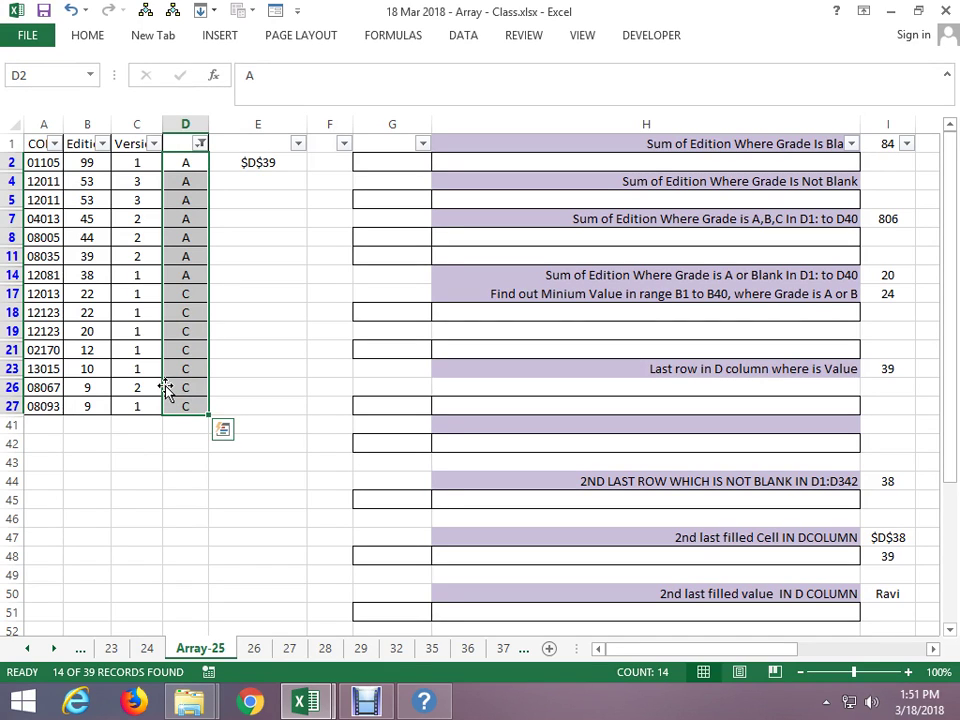
pyautogui.click(318, 481)
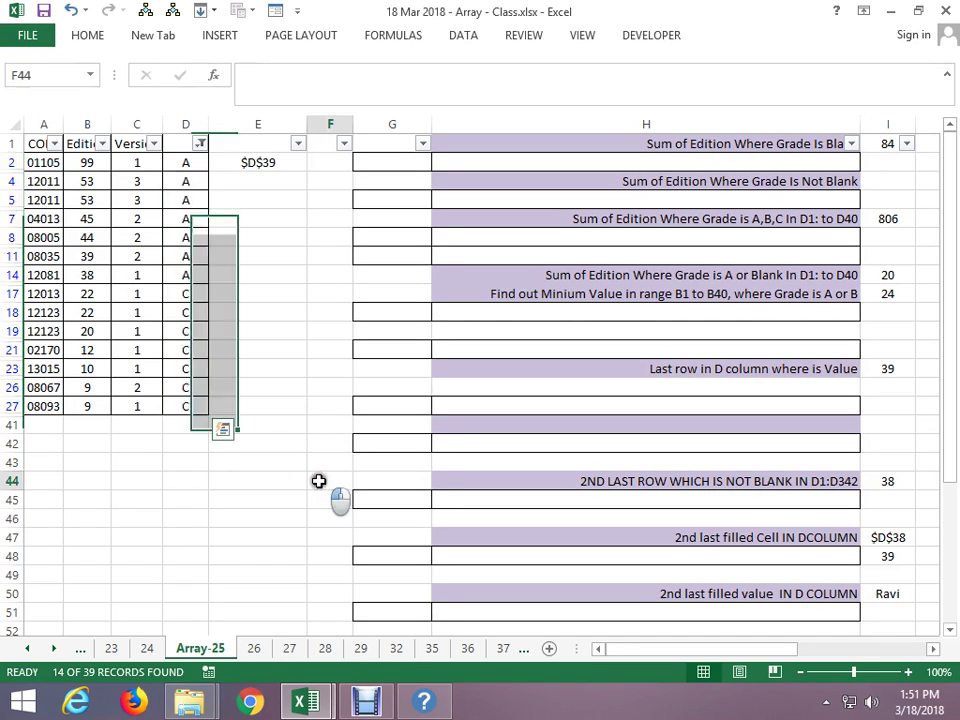
pyautogui.press('Down')
# Move down to the lower question rows, where the blank-cells question for D1 to D40 goes
pyautogui.press('Down')
pyautogui.press('Down')
pyautogui.press('Down')
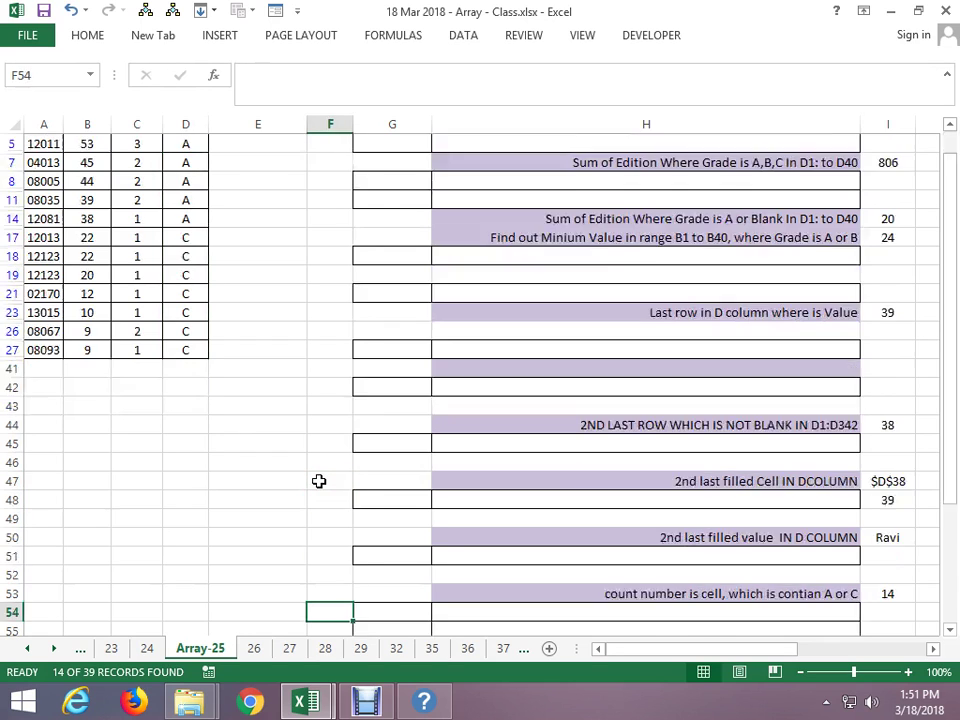
pyautogui.press('Down')
pyautogui.press('Down')
pyautogui.press('Down')
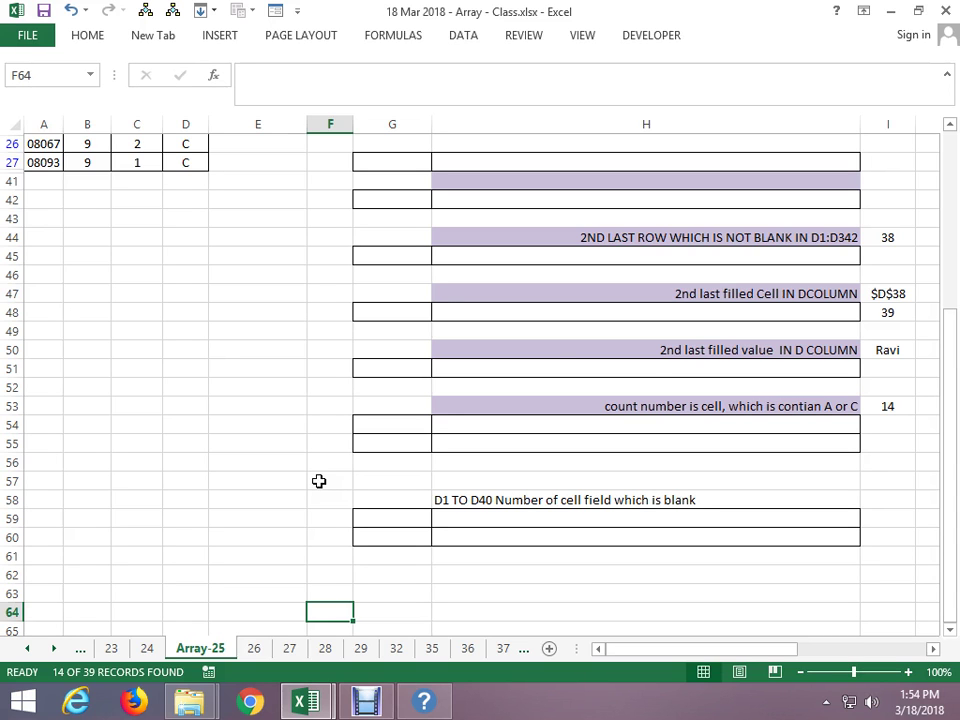
pyautogui.hotkey('alt', 'Tab')
pyautogui.hotkey('alt', 'Tab')
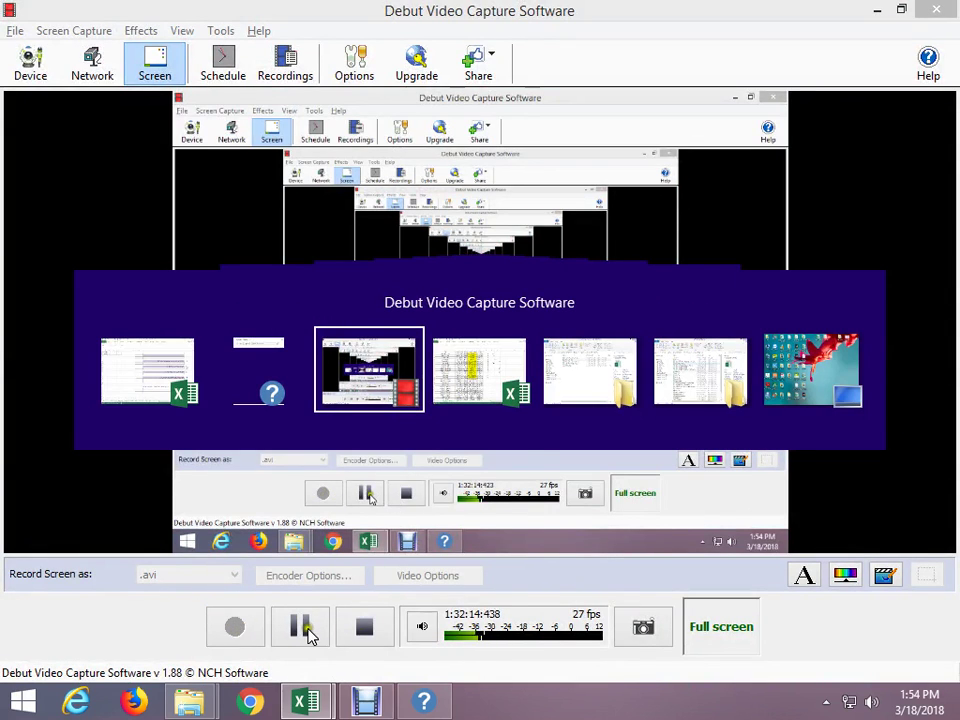
pyautogui.hotkey('alt', 'Tab')
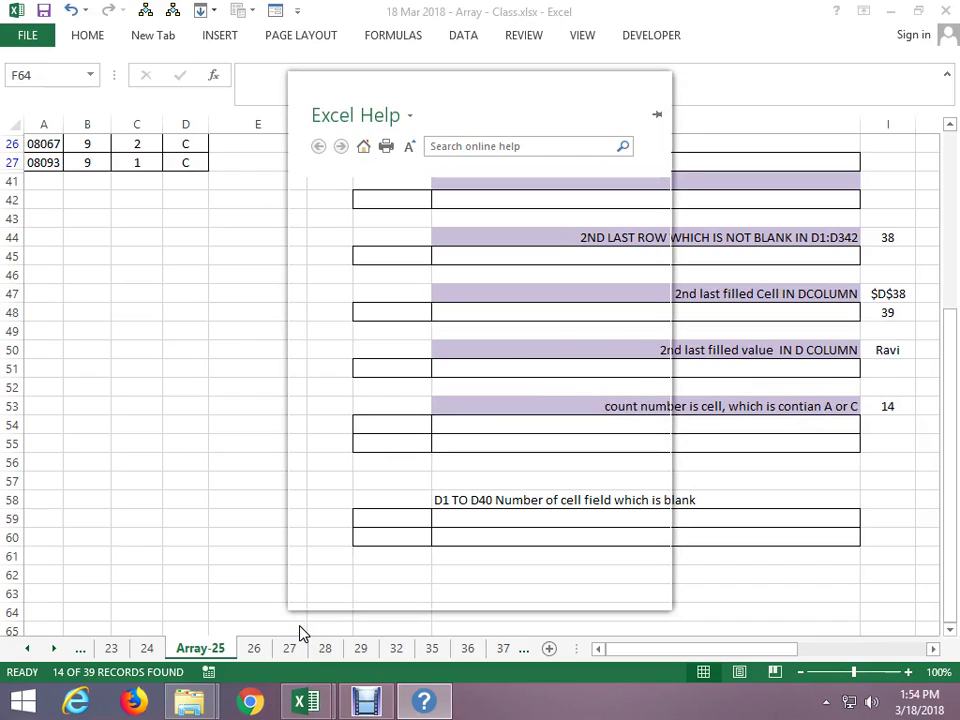